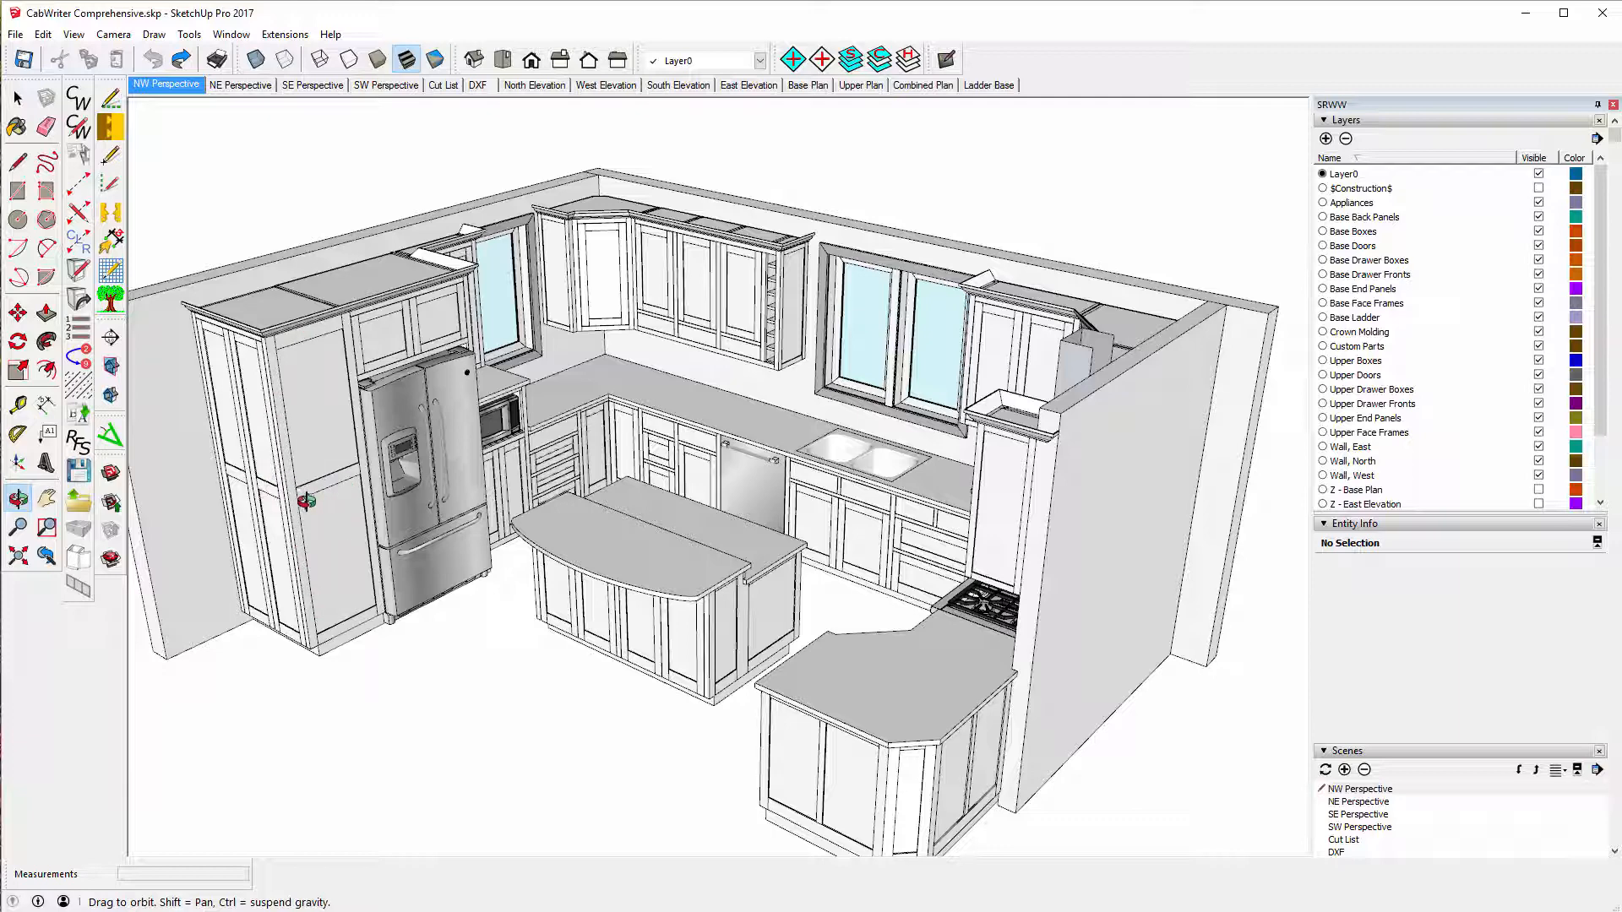
# - Examine the completed kitchen model, viewing the corner cabinets, island and window wall from several angles
pyautogui.scroll(6, 564, 474)
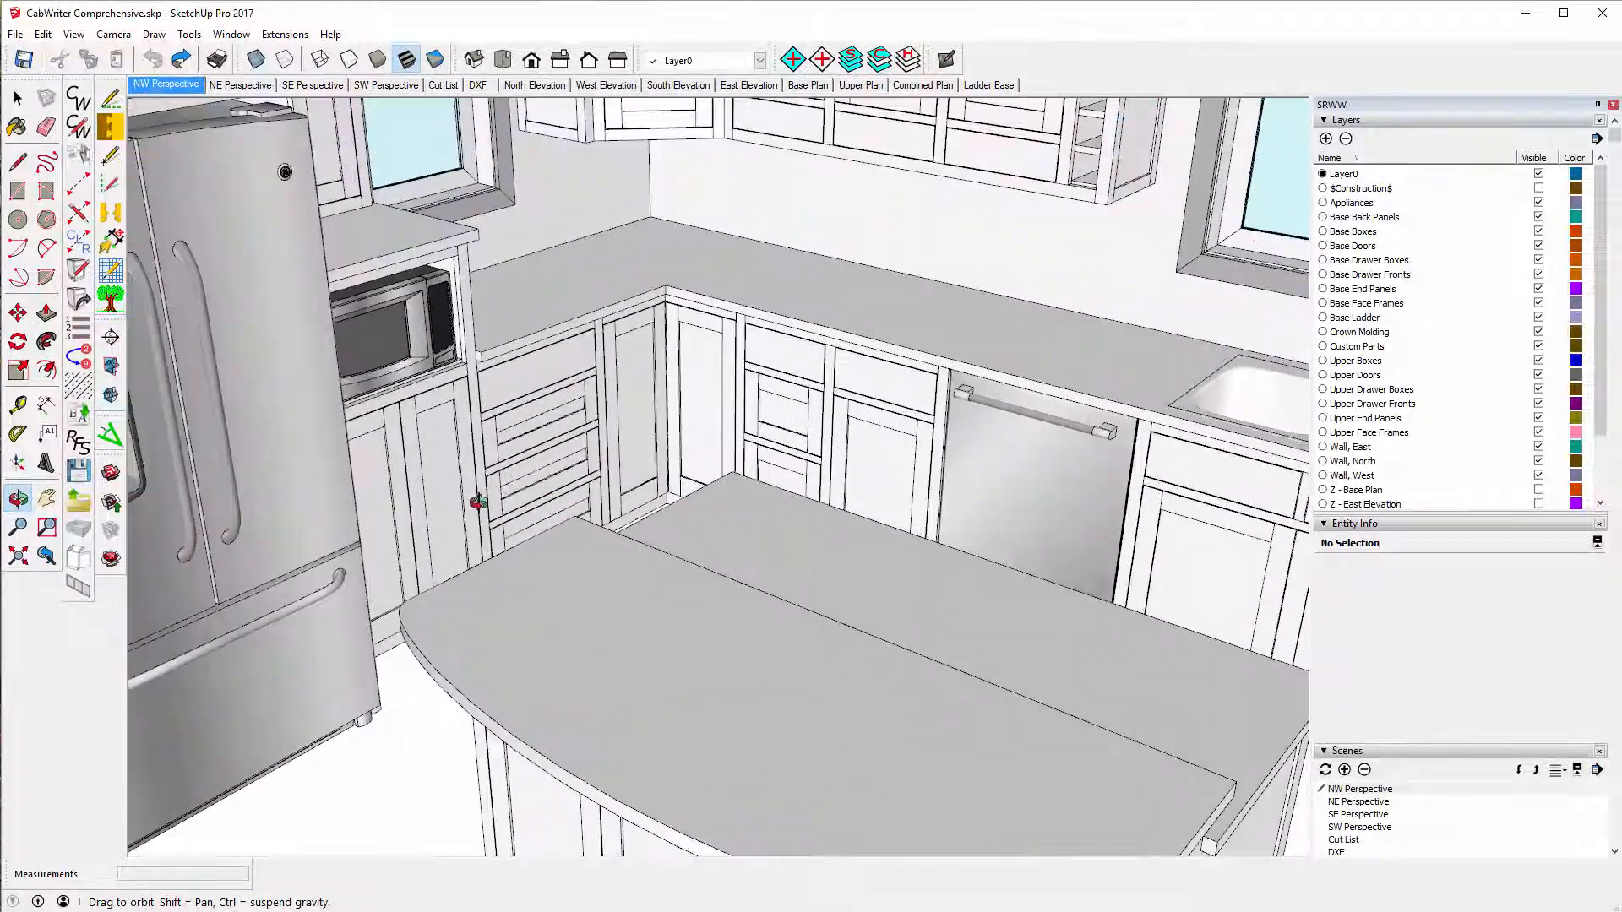
pyautogui.scroll(-8, 436, 460)
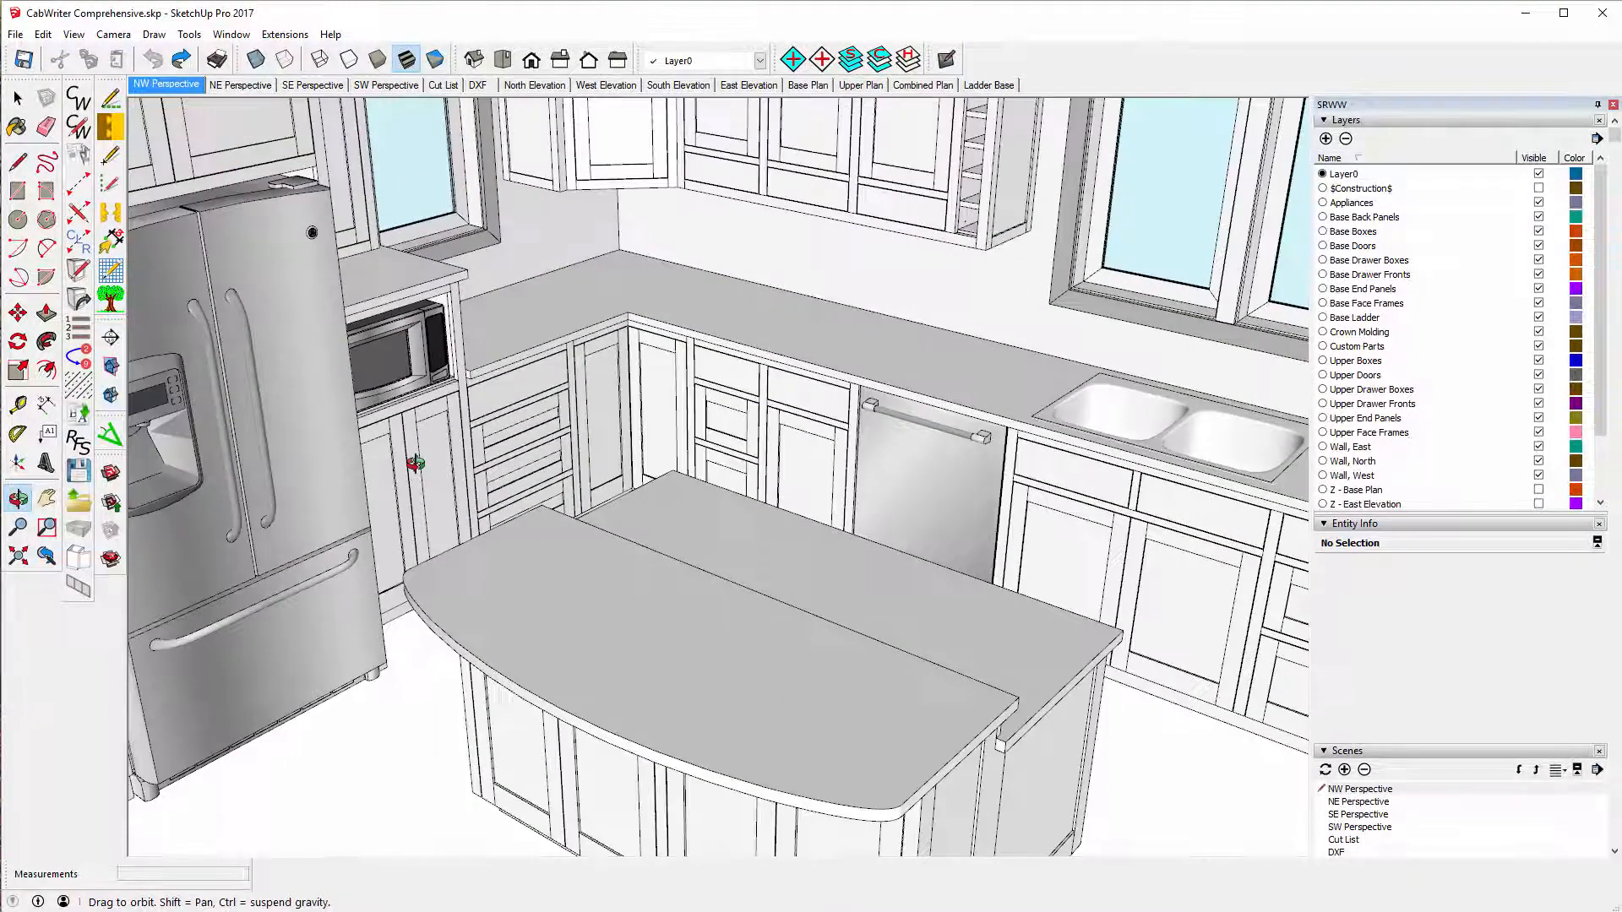
pyautogui.scroll(-2, 415, 464)
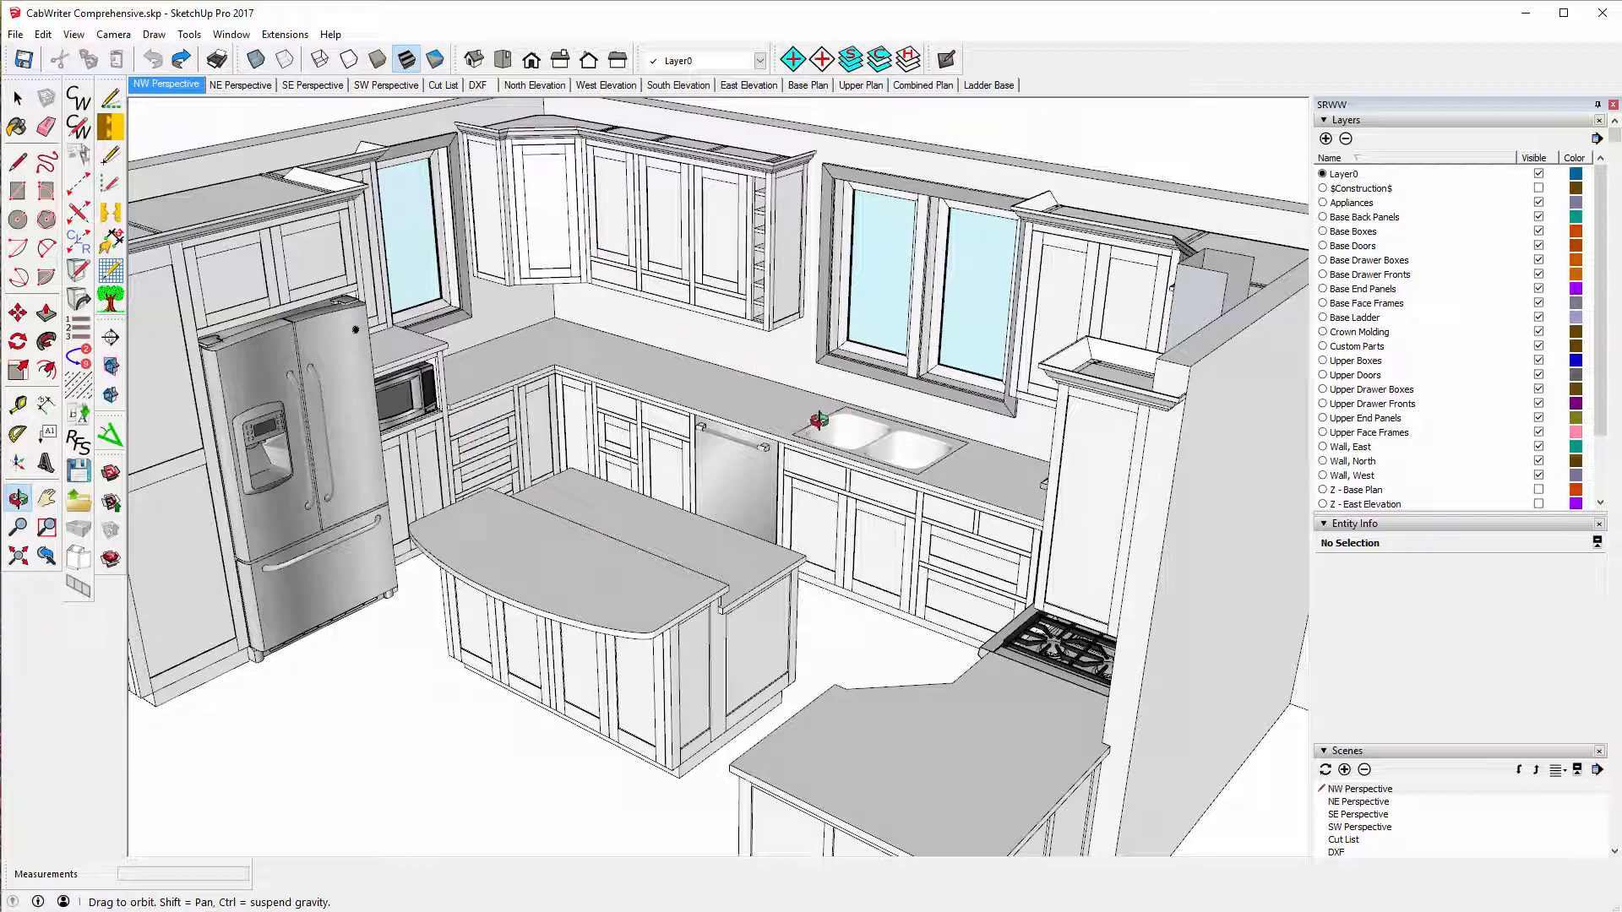
pyautogui.moveTo(854, 418); pyautogui.dragTo(1146, 187)
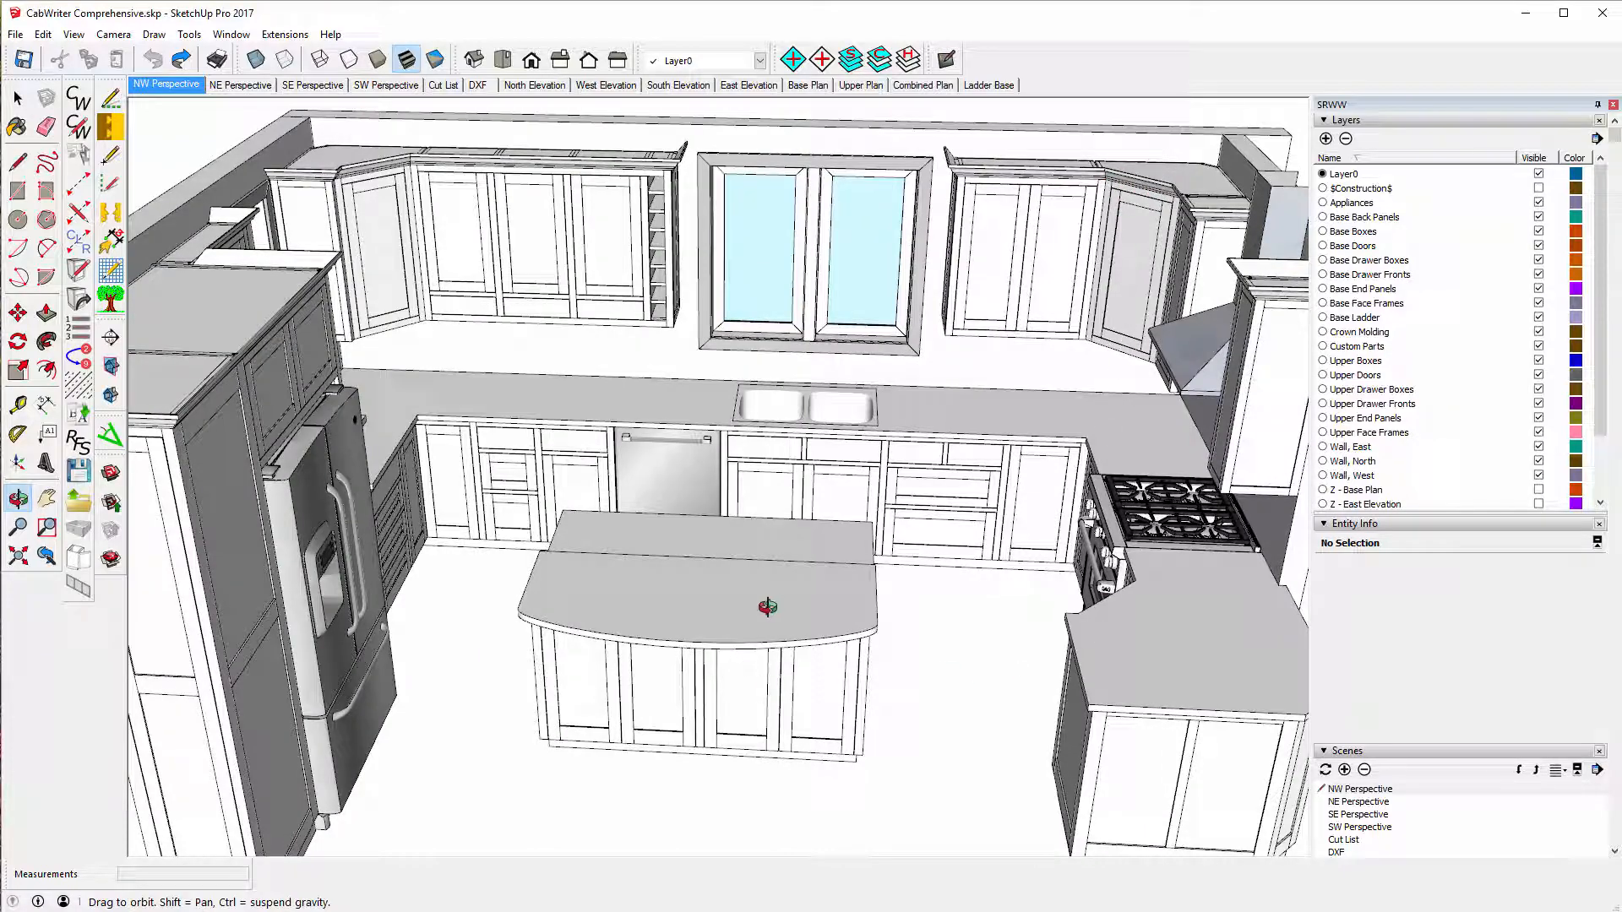
pyautogui.moveTo(832, 608); pyautogui.dragTo(555, 575)
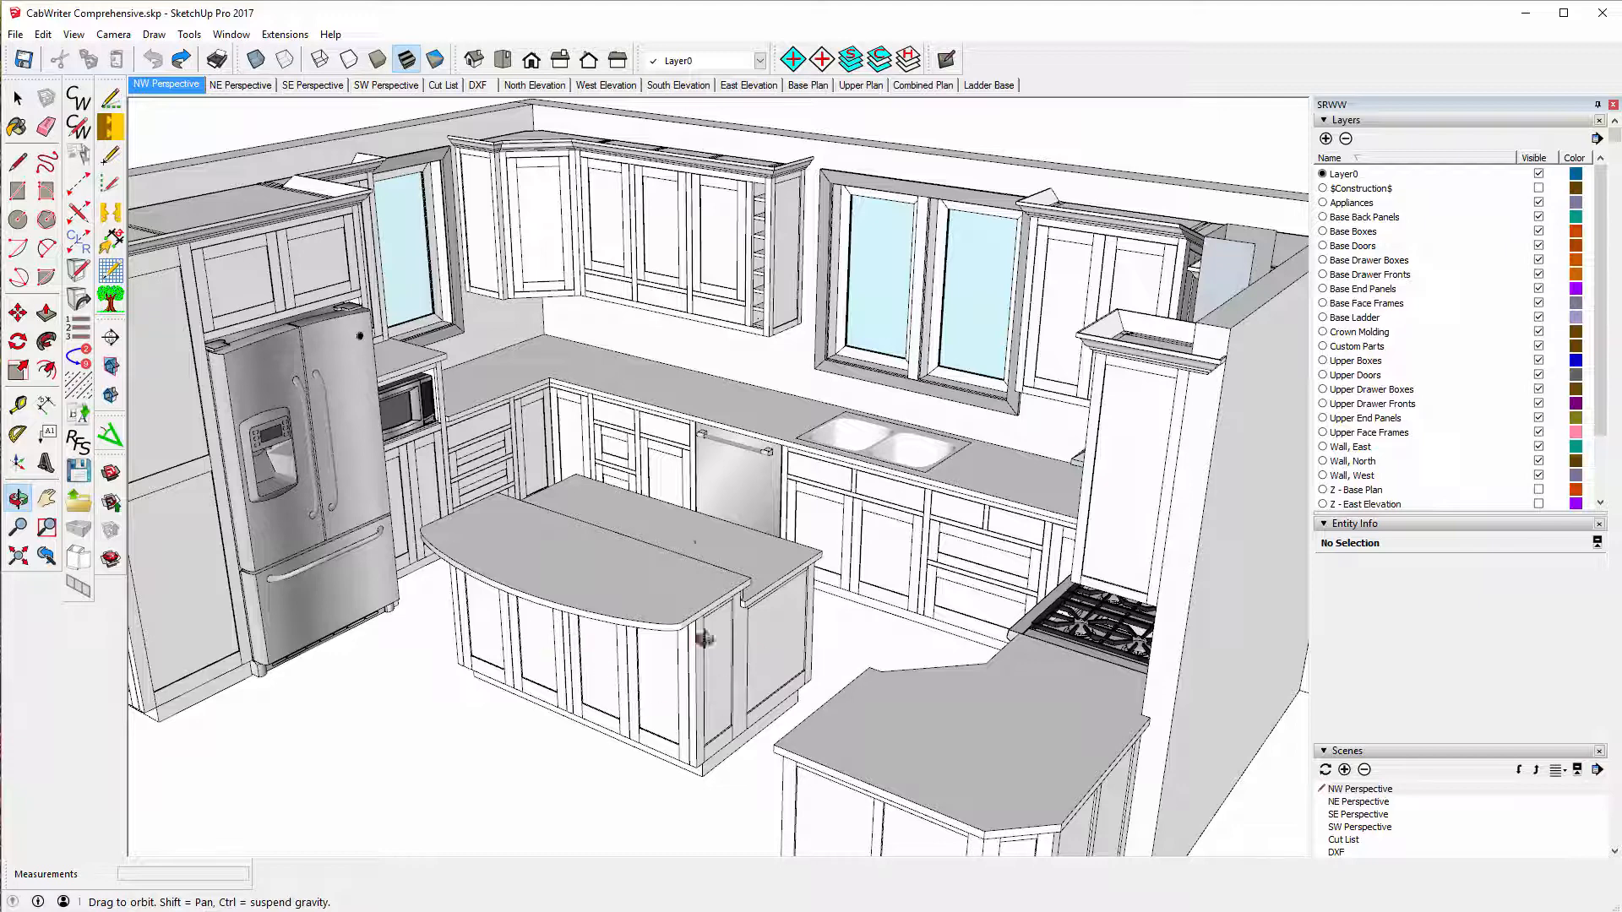
pyautogui.hotkey('shift', 'z')
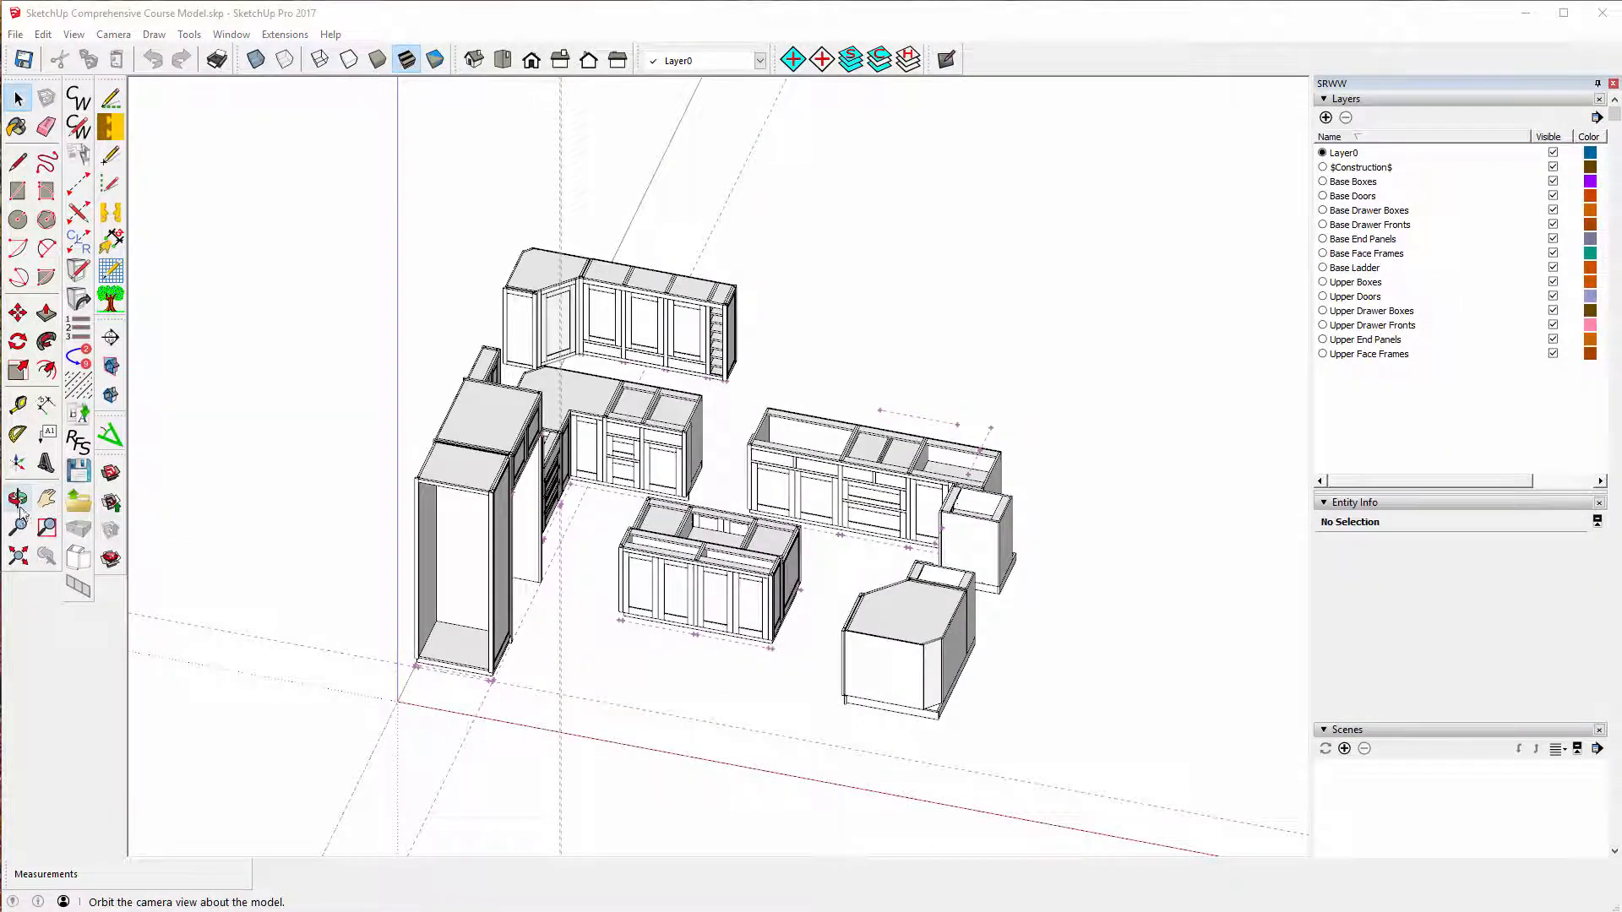
# - In the Comprehensive Course Model, delete the segmented construction line above the right corner base cabinets and its far end guide point
pyautogui.click(18, 498)
pyautogui.moveTo(645, 550); pyautogui.dragTo(1093, 470)
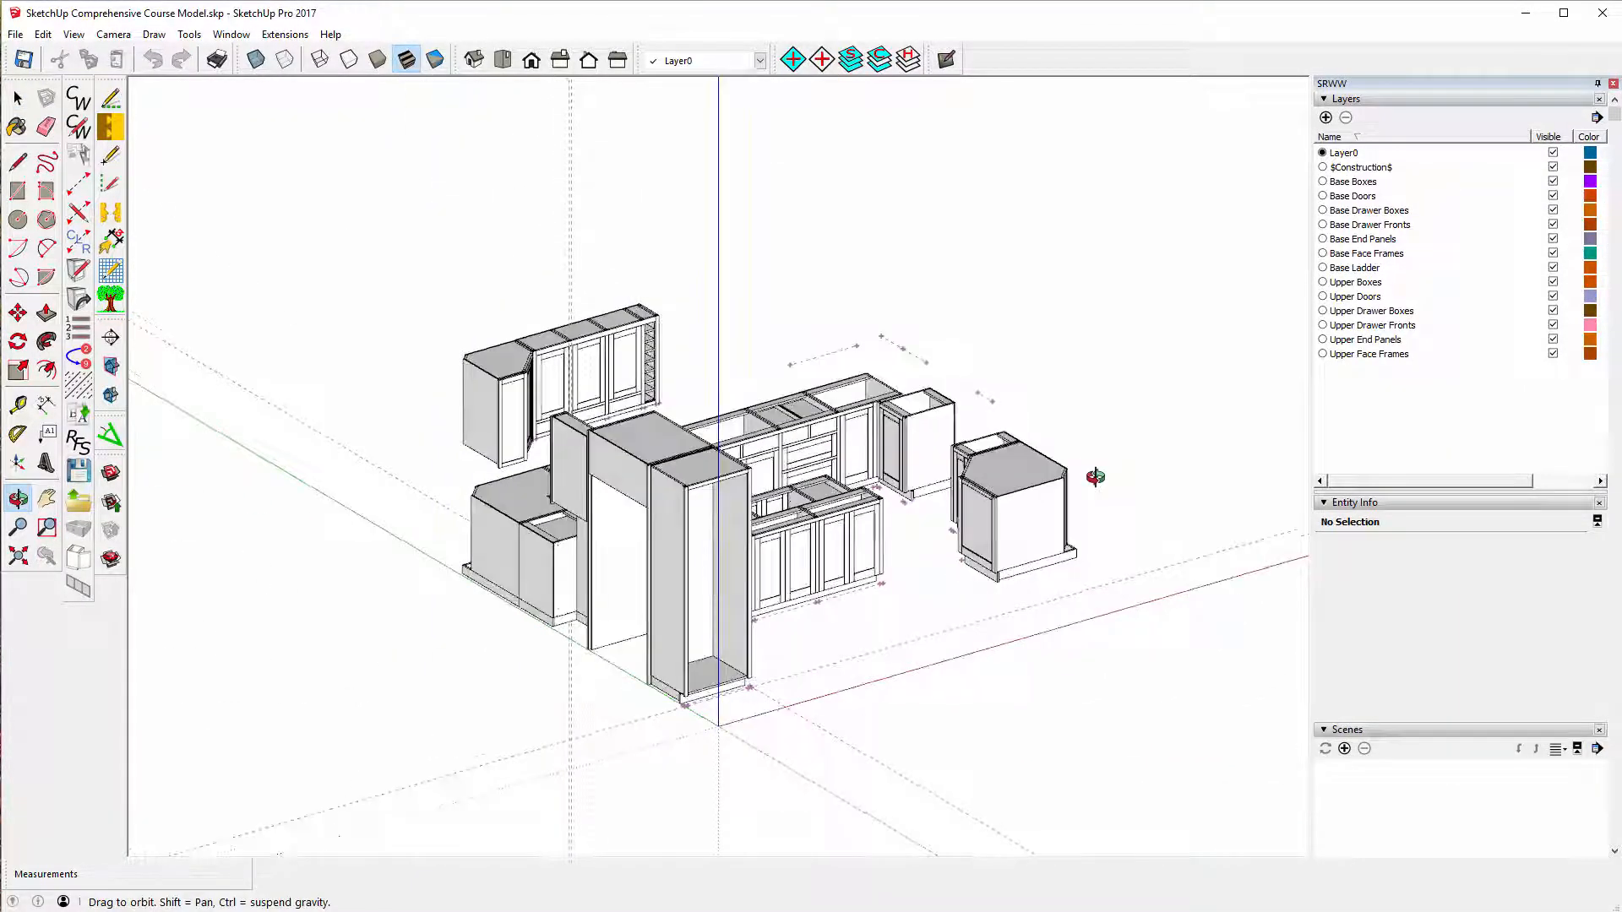
pyautogui.scroll(6, 991, 328)
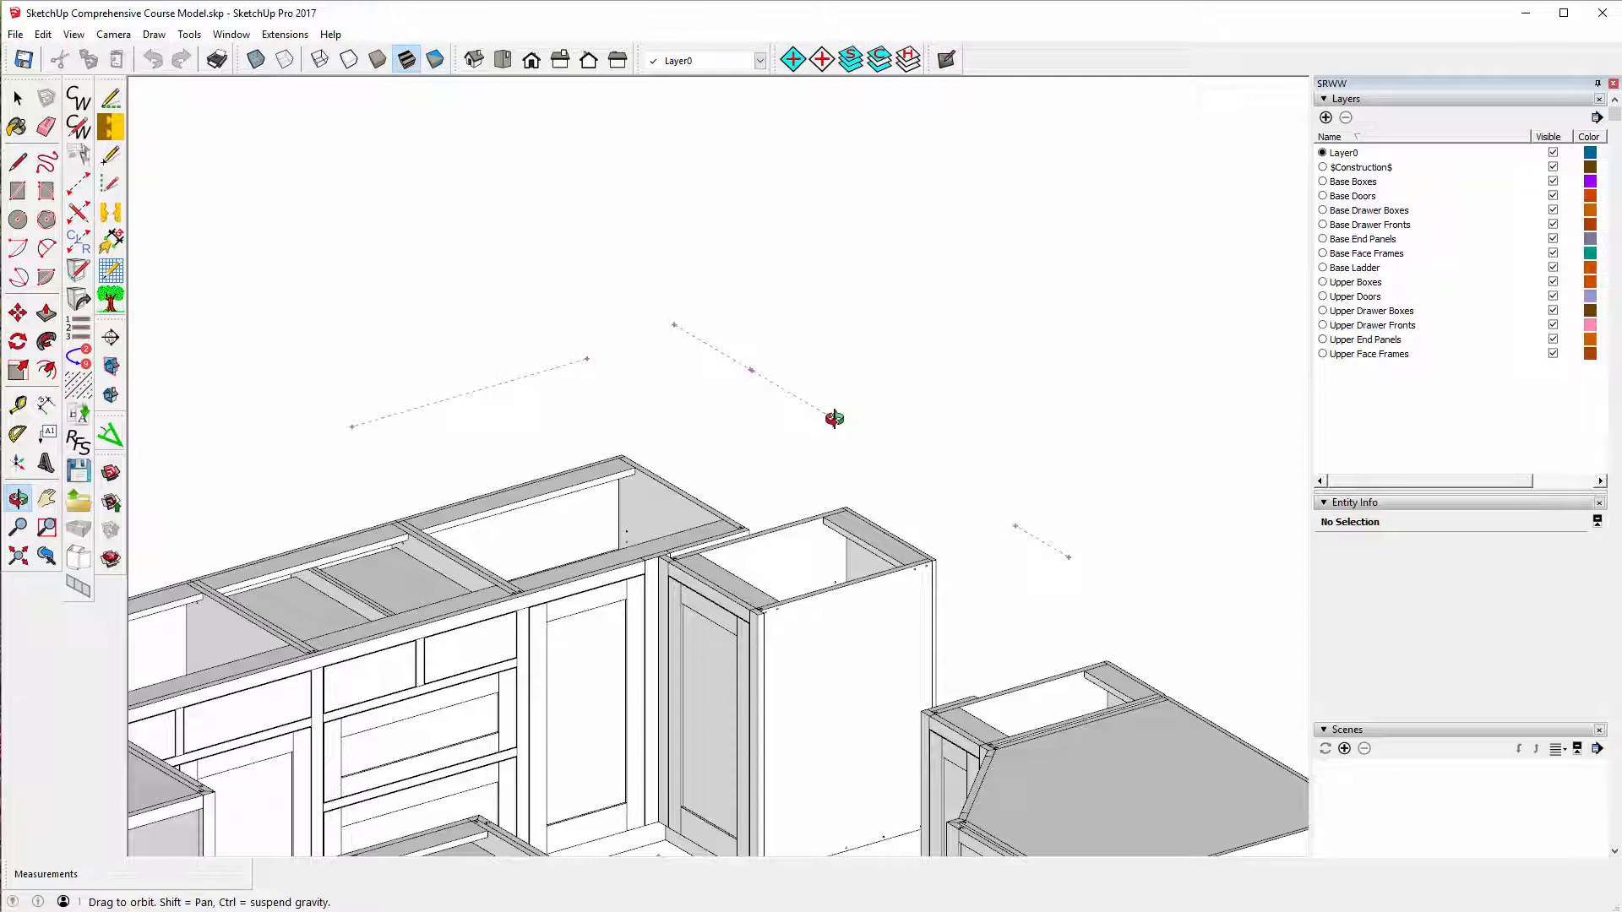
pyautogui.scroll(5, 717, 393)
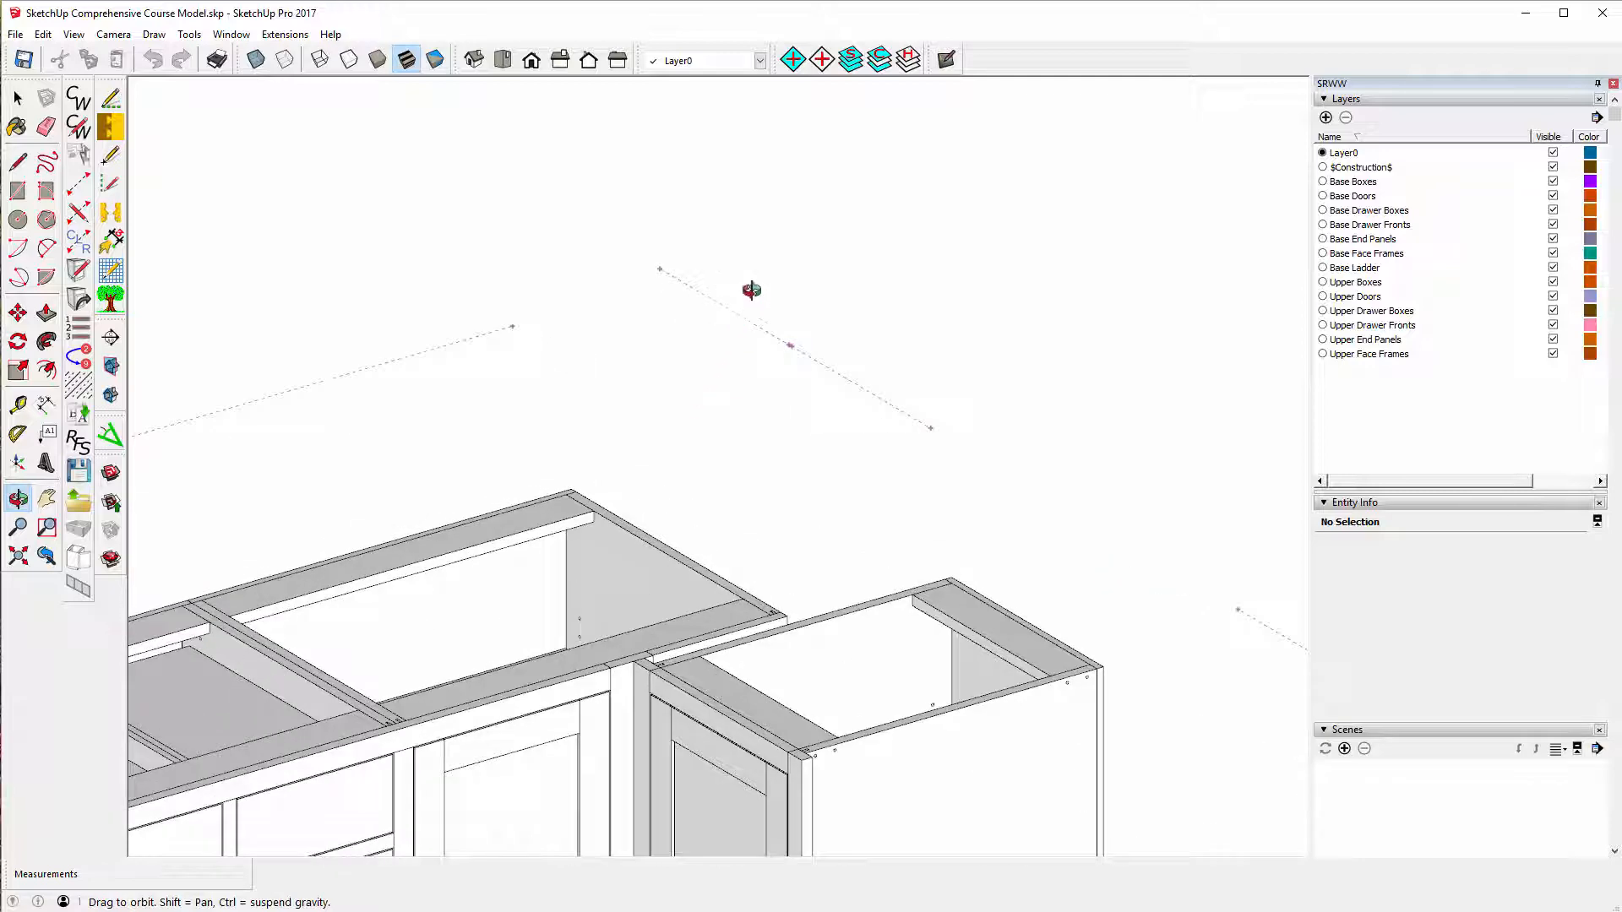
pyautogui.scroll(1, 746, 287)
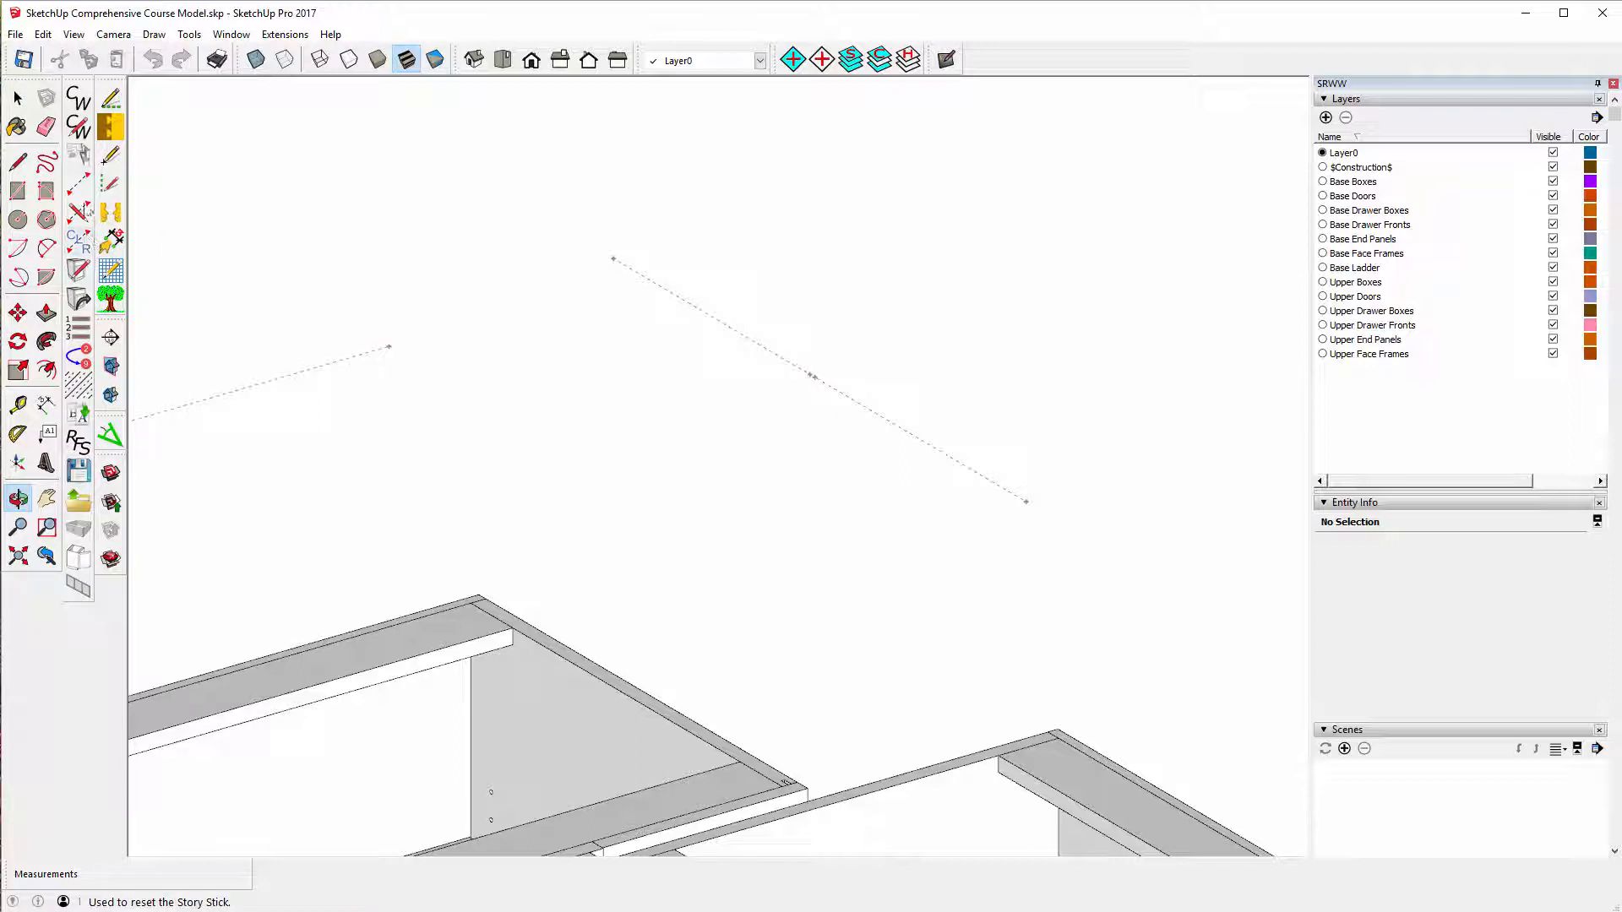
pyautogui.click(20, 103)
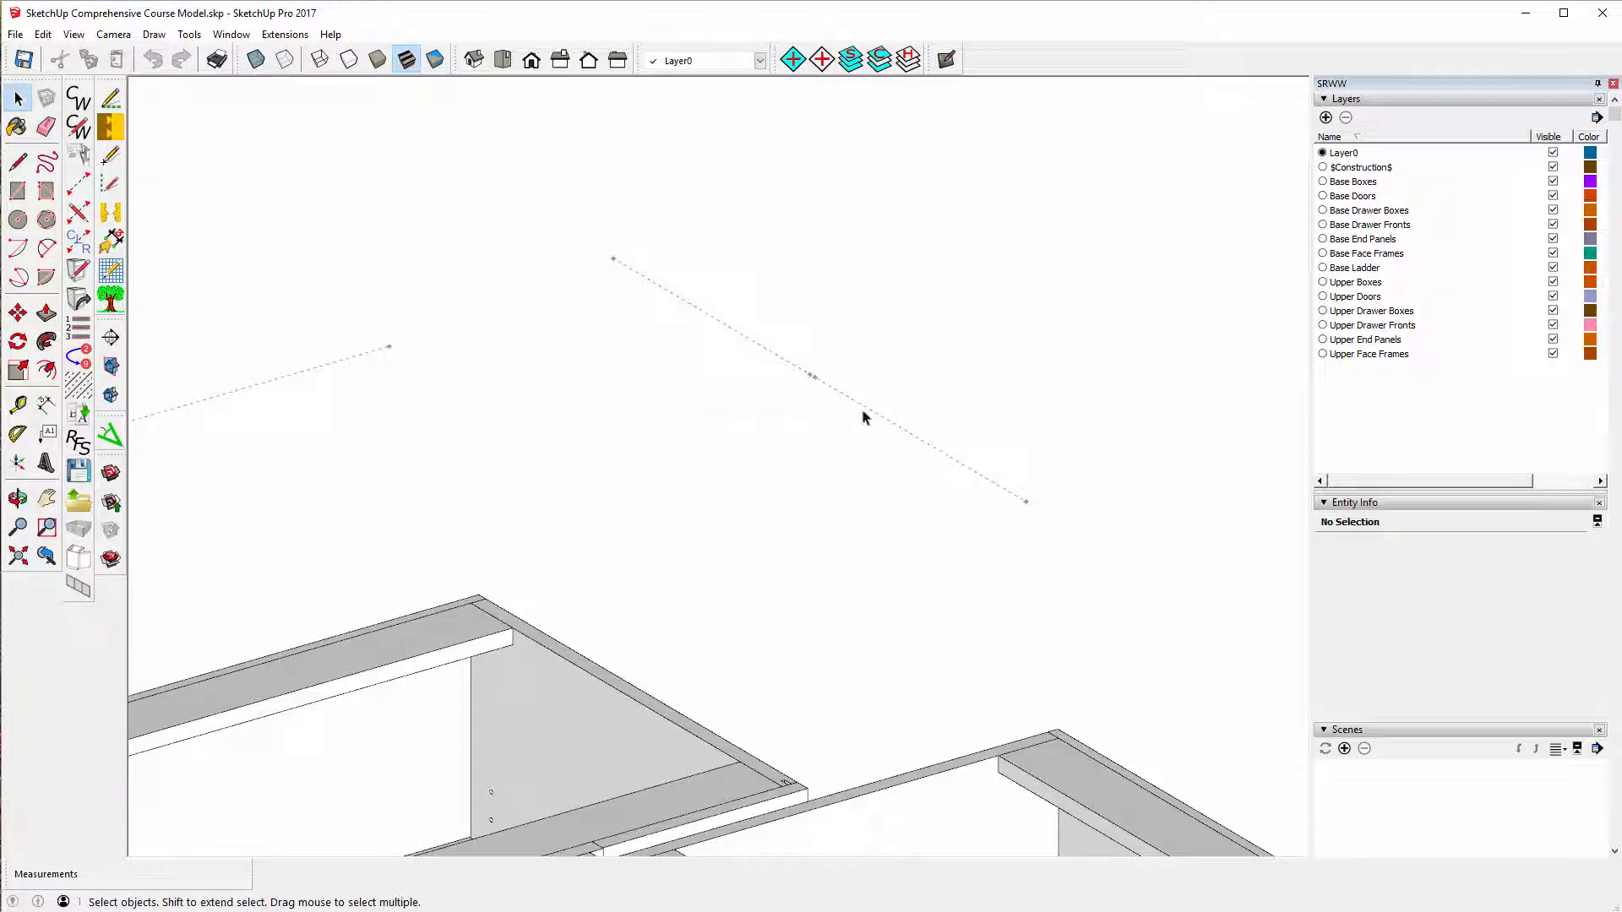
pyautogui.click(782, 353)
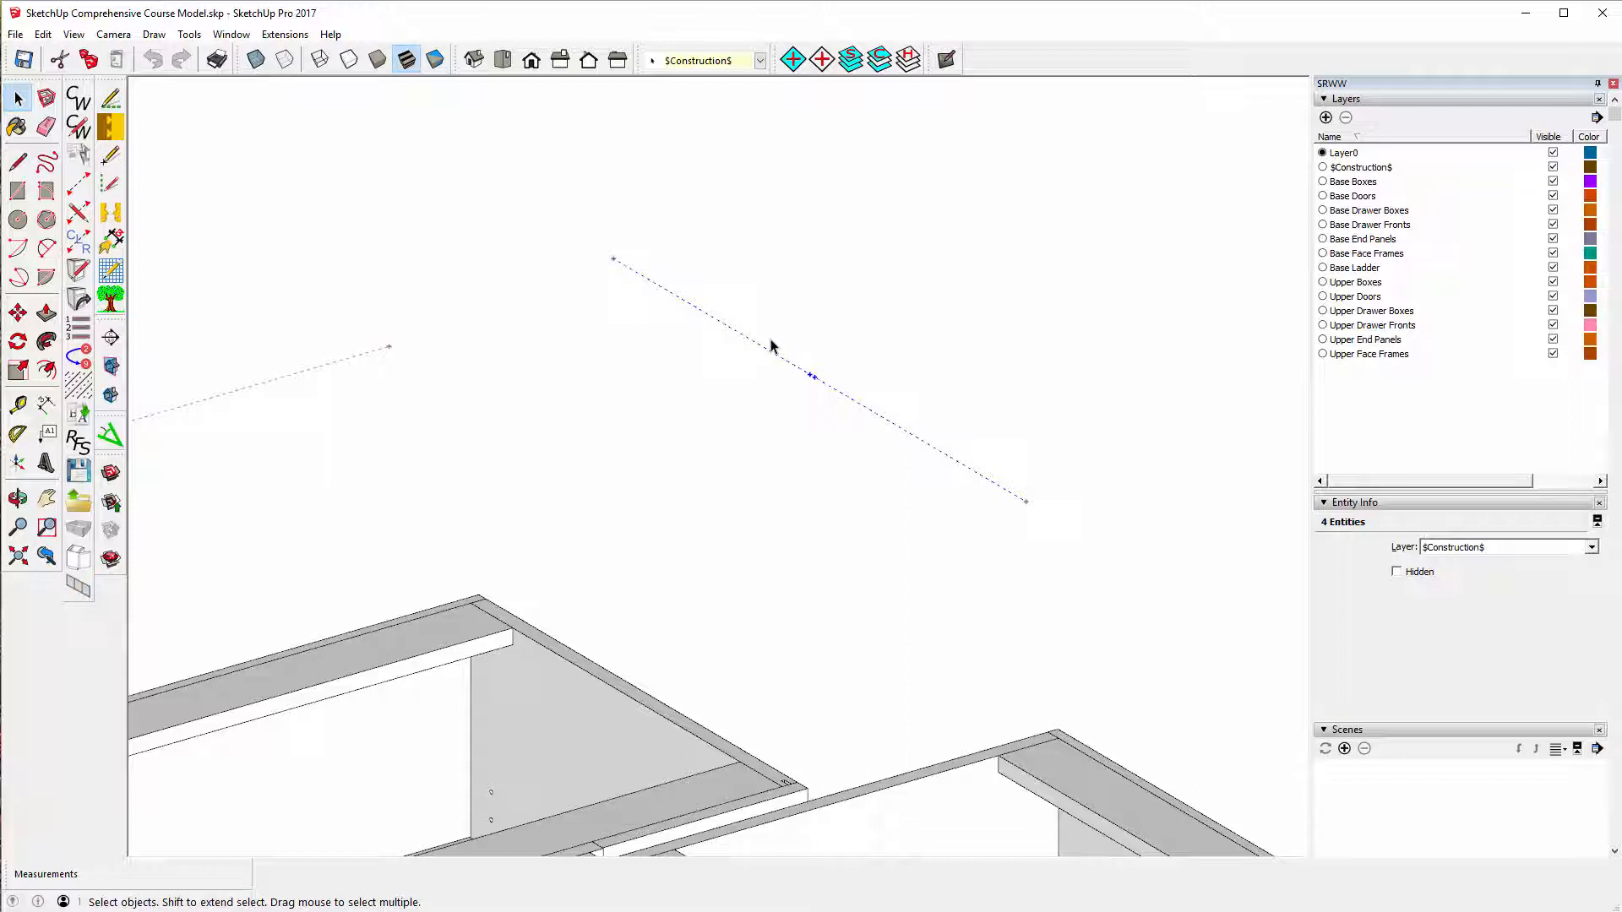
pyautogui.press('Delete')
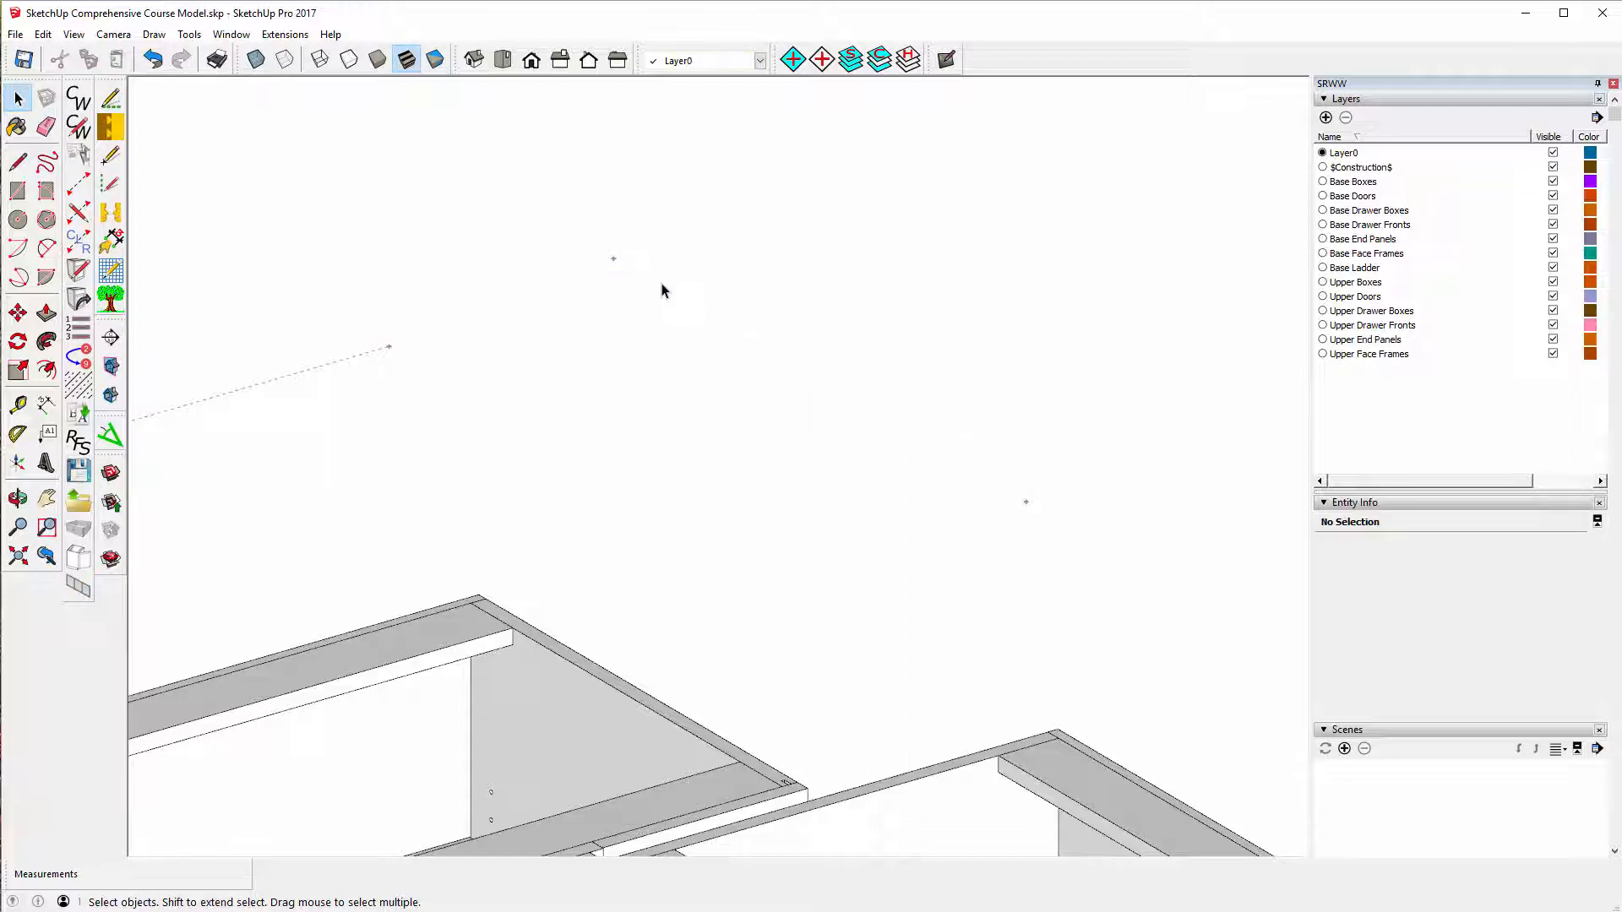
pyautogui.moveTo(523, 246); pyautogui.dragTo(524, 243)
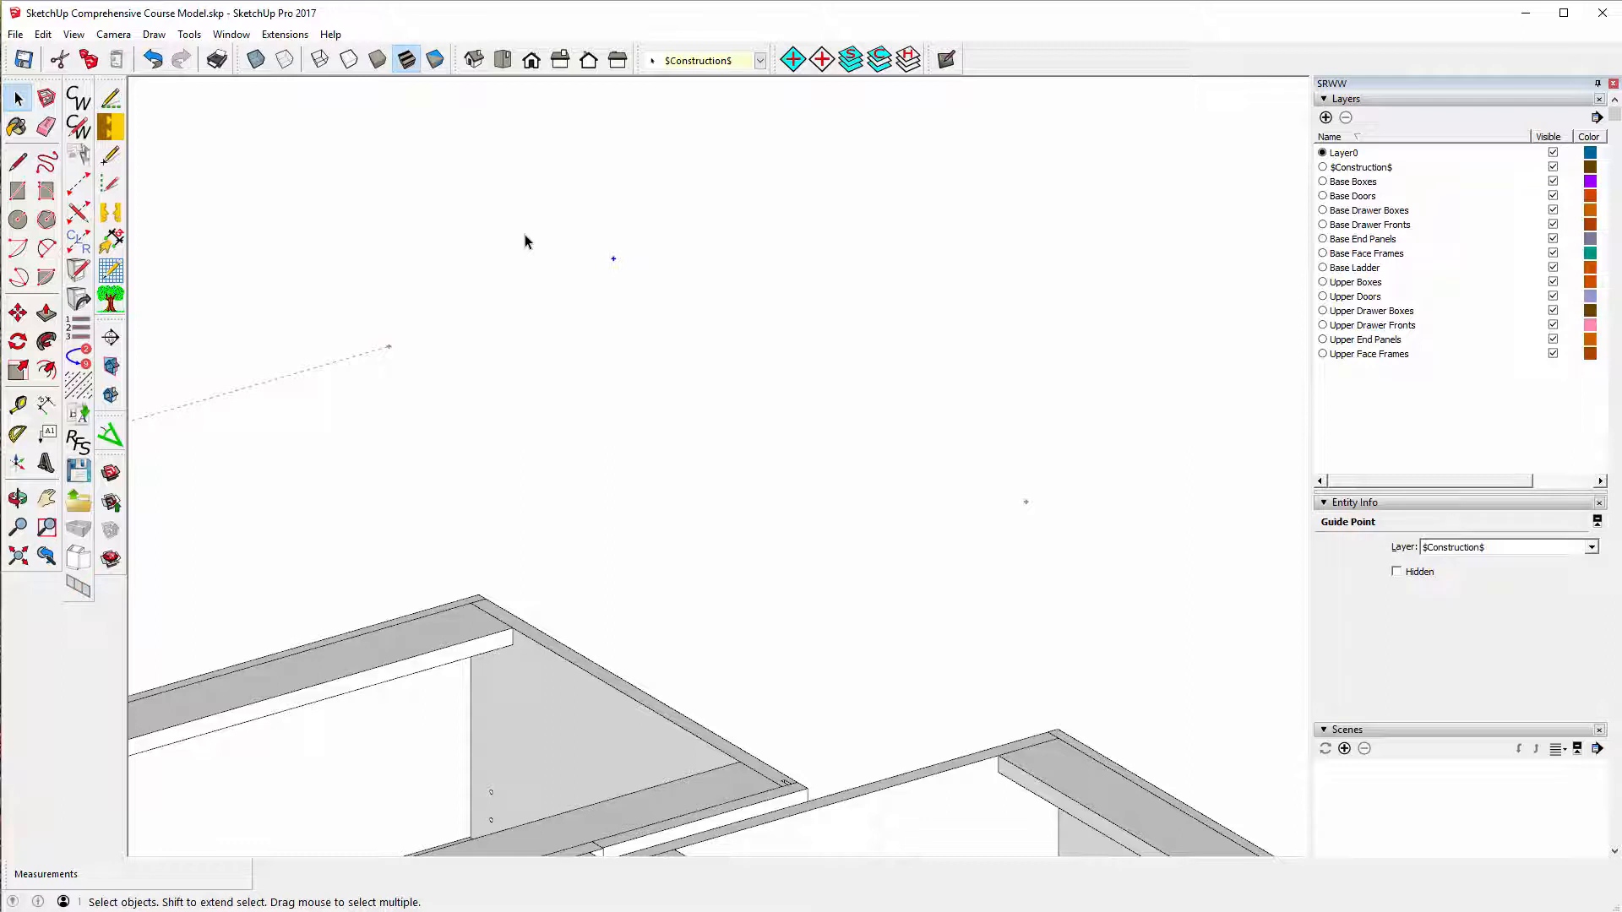
pyautogui.press('Delete')
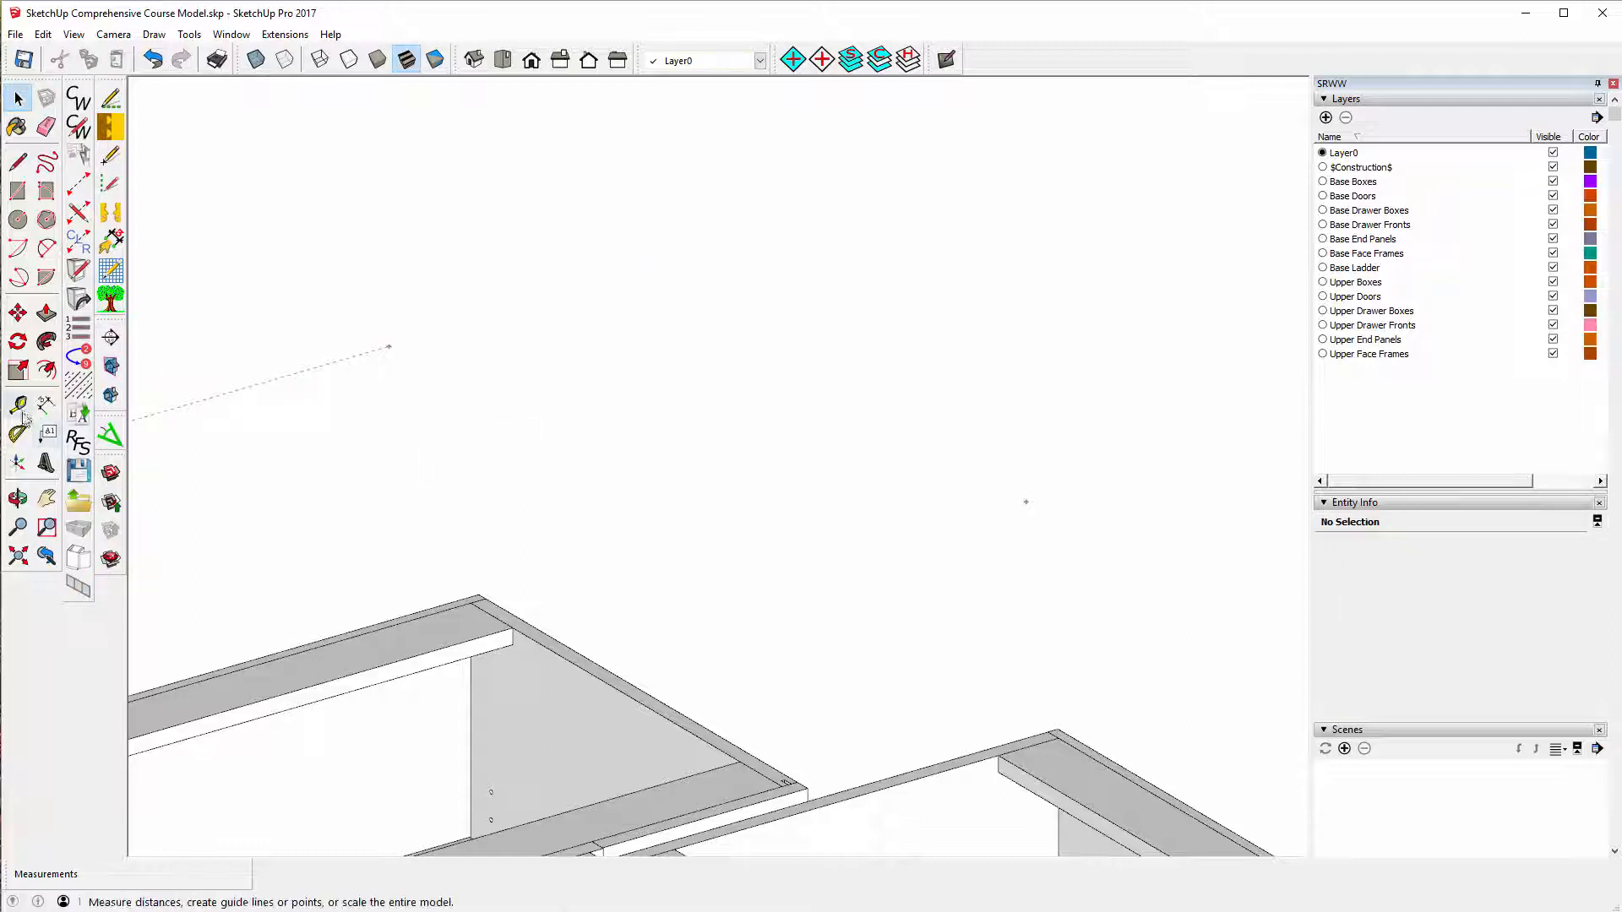
# - Create infinite Tape Measure guides along the back-wall construction line and the short side-wall construction line so they cross at the corner
pyautogui.click(19, 406)
pyautogui.click(223, 393)
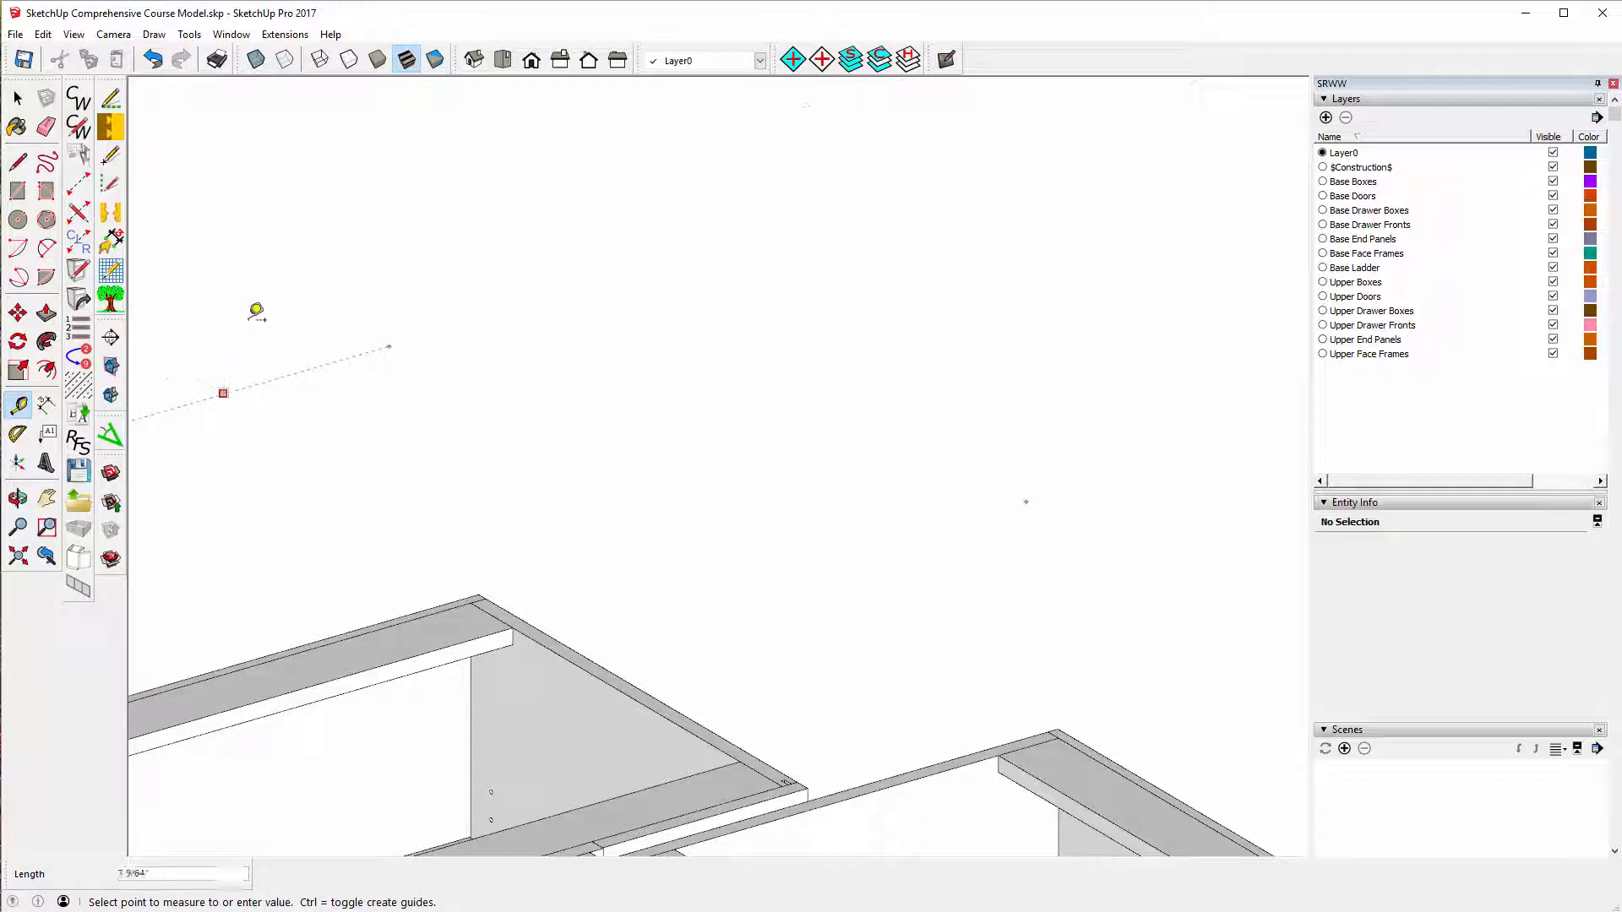
pyautogui.click(265, 379)
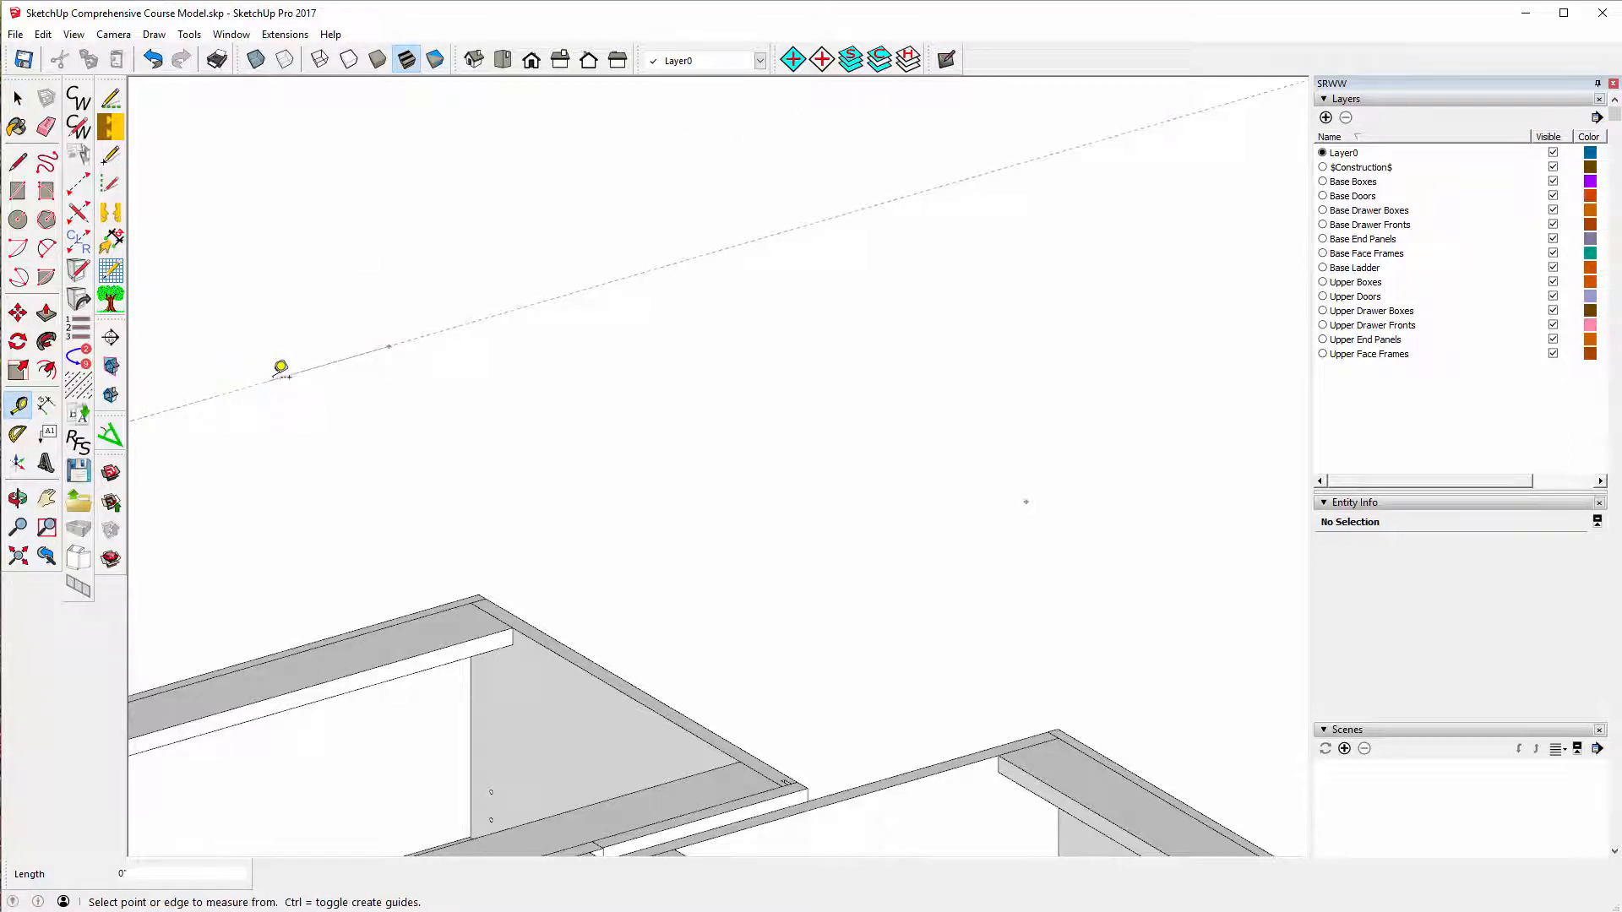
pyautogui.scroll(-5, 398, 372)
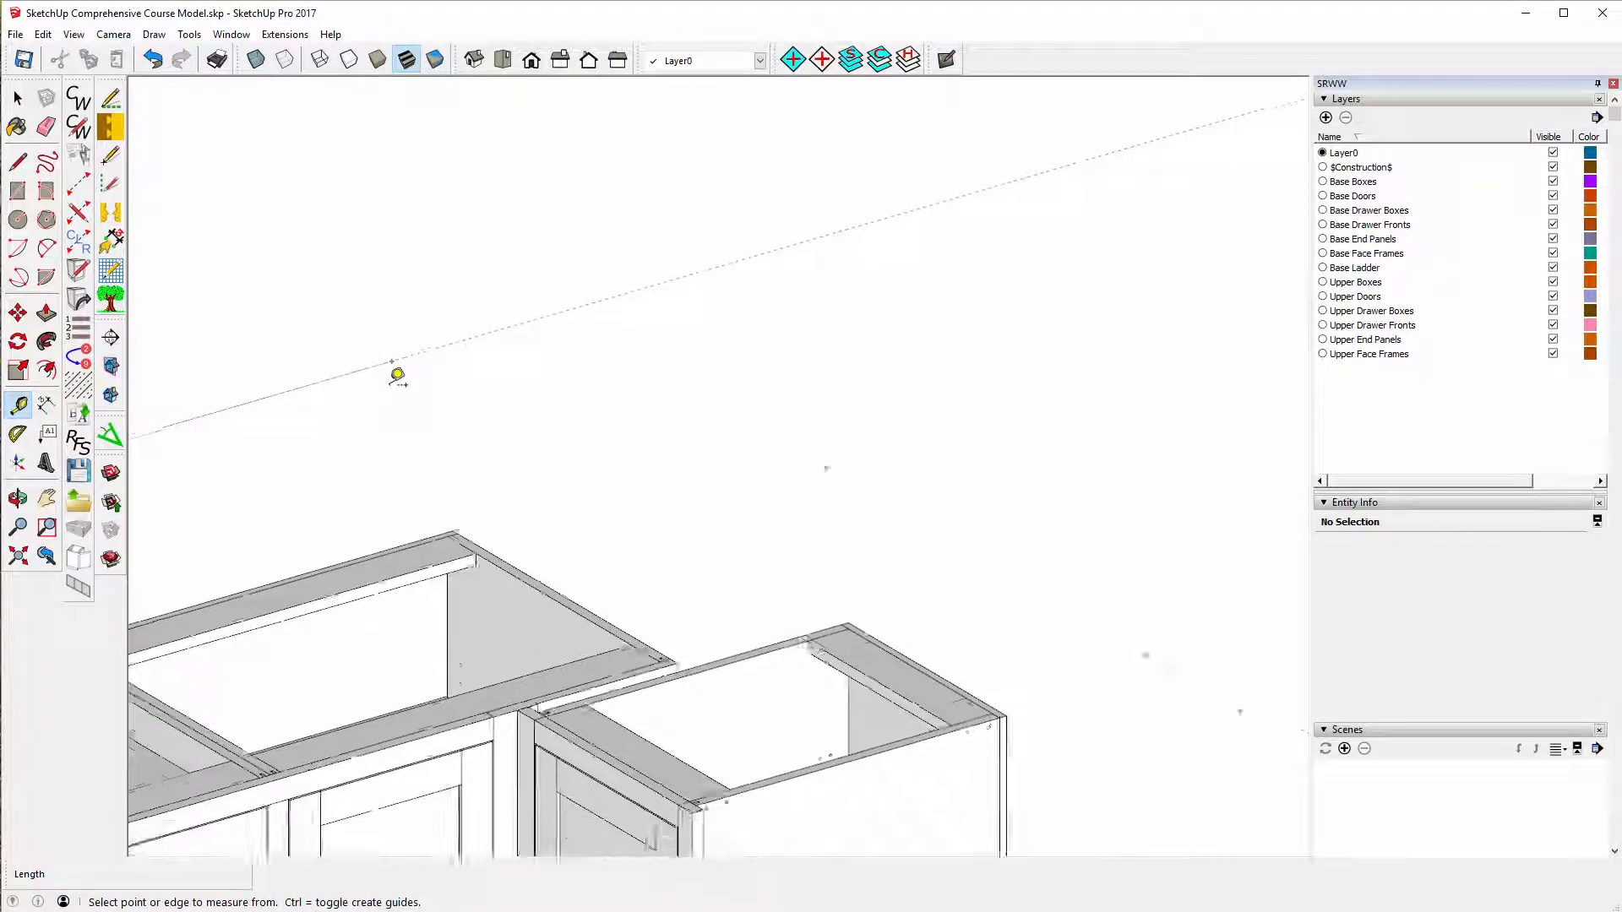
pyautogui.click(1029, 630)
pyautogui.click(978, 601)
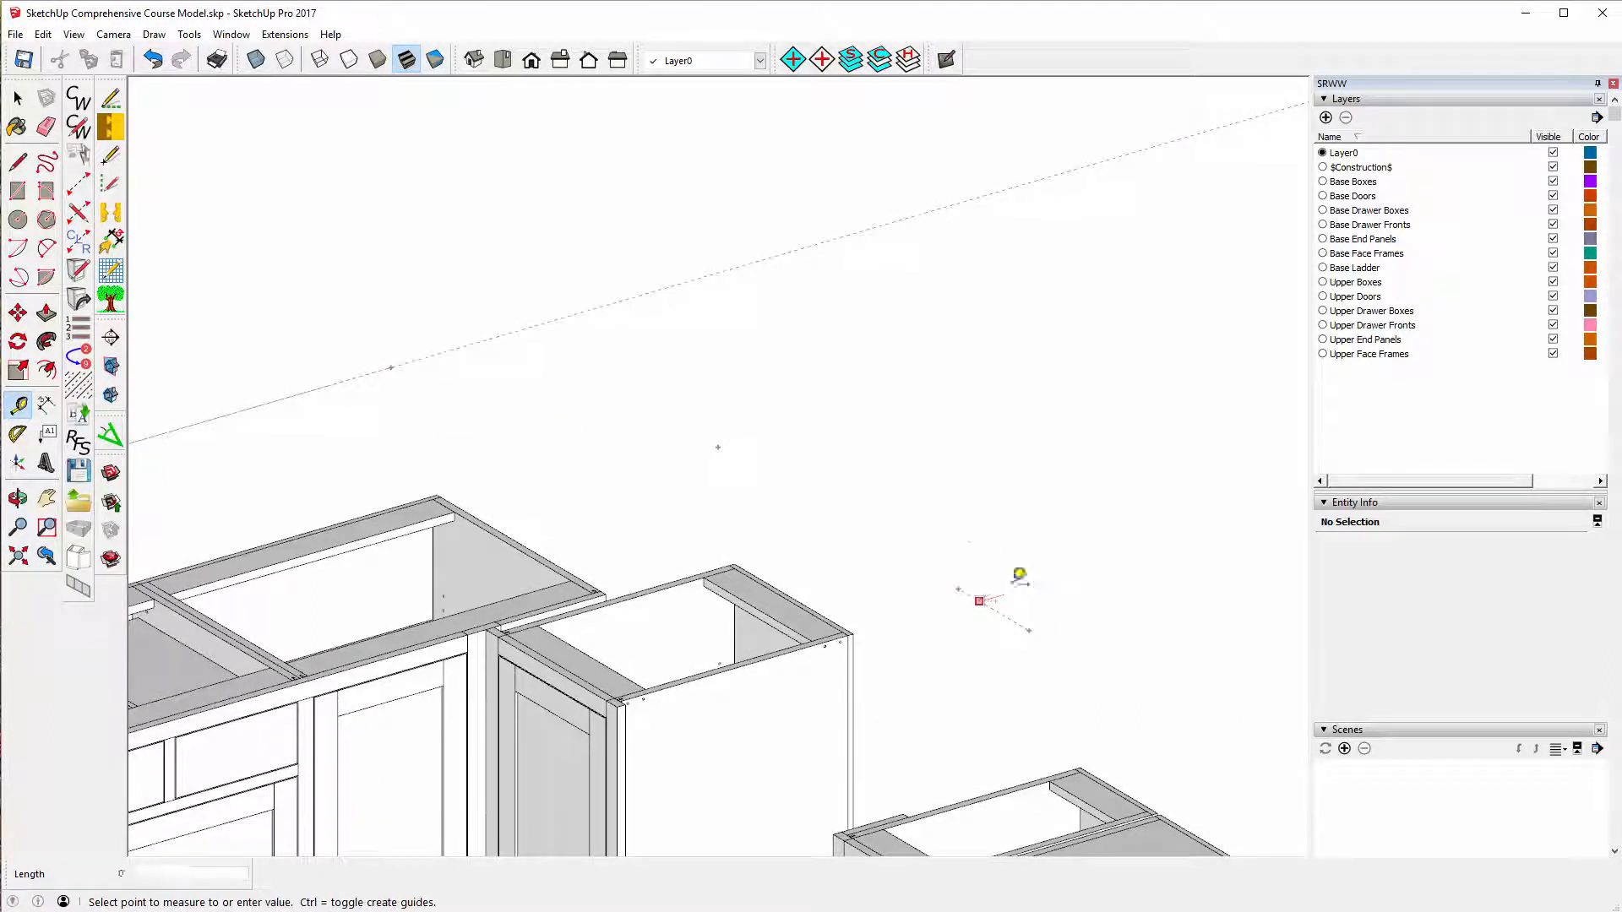
pyautogui.click(988, 586)
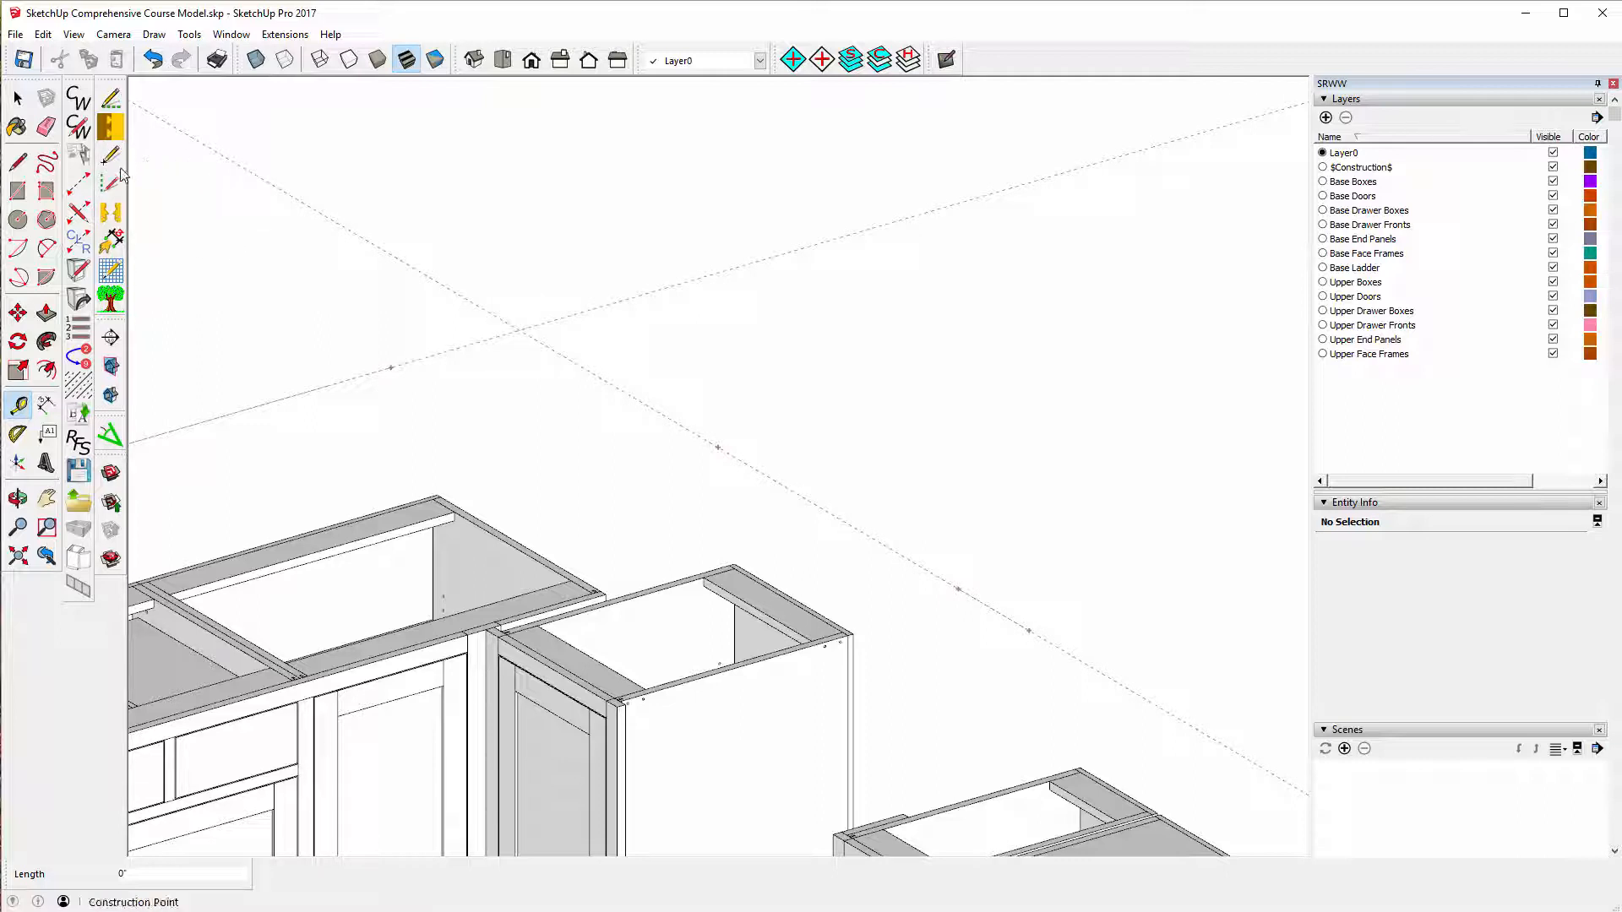
# - Draw a construction line from the intersection of the two guides to the nearest guide point on the side-wall guide
pyautogui.click(109, 100)
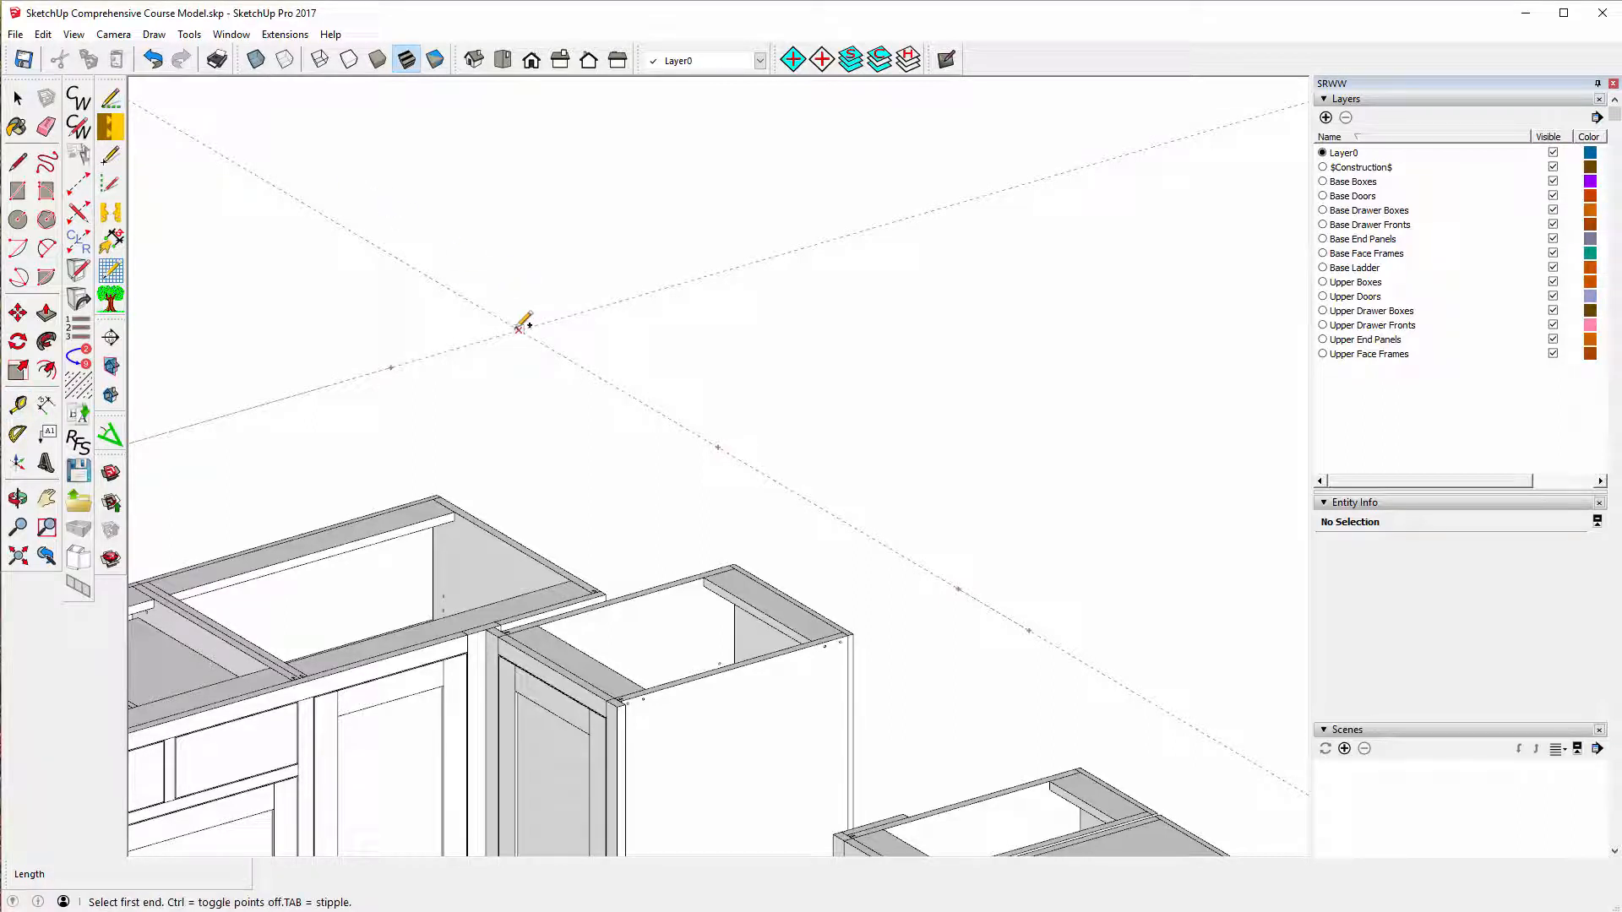
pyautogui.click(519, 330)
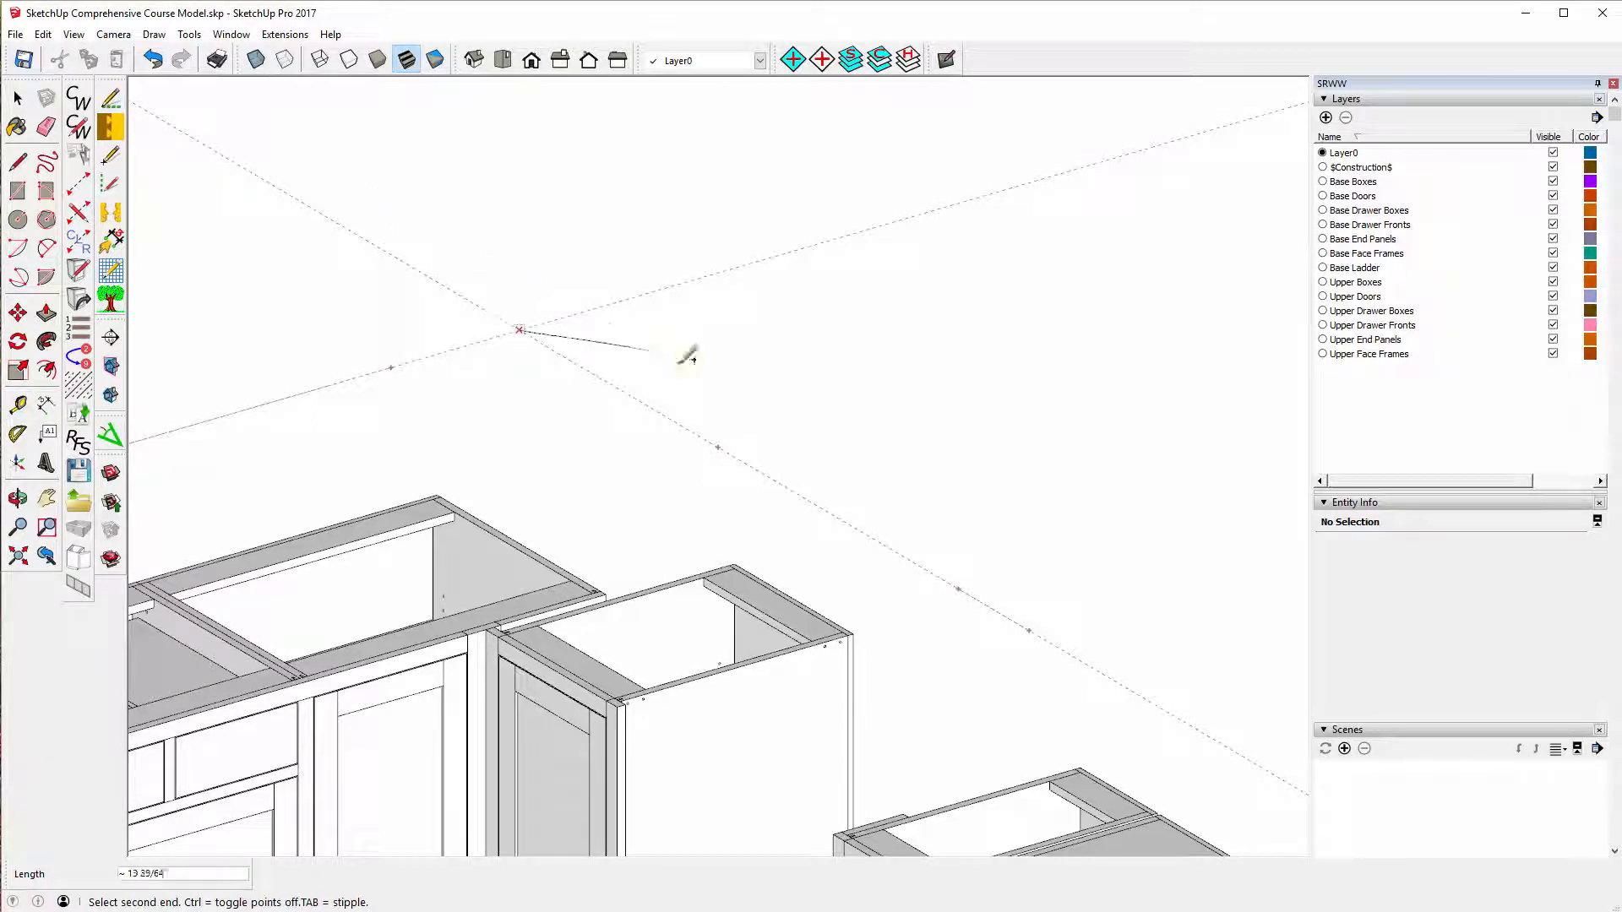
pyautogui.click(717, 446)
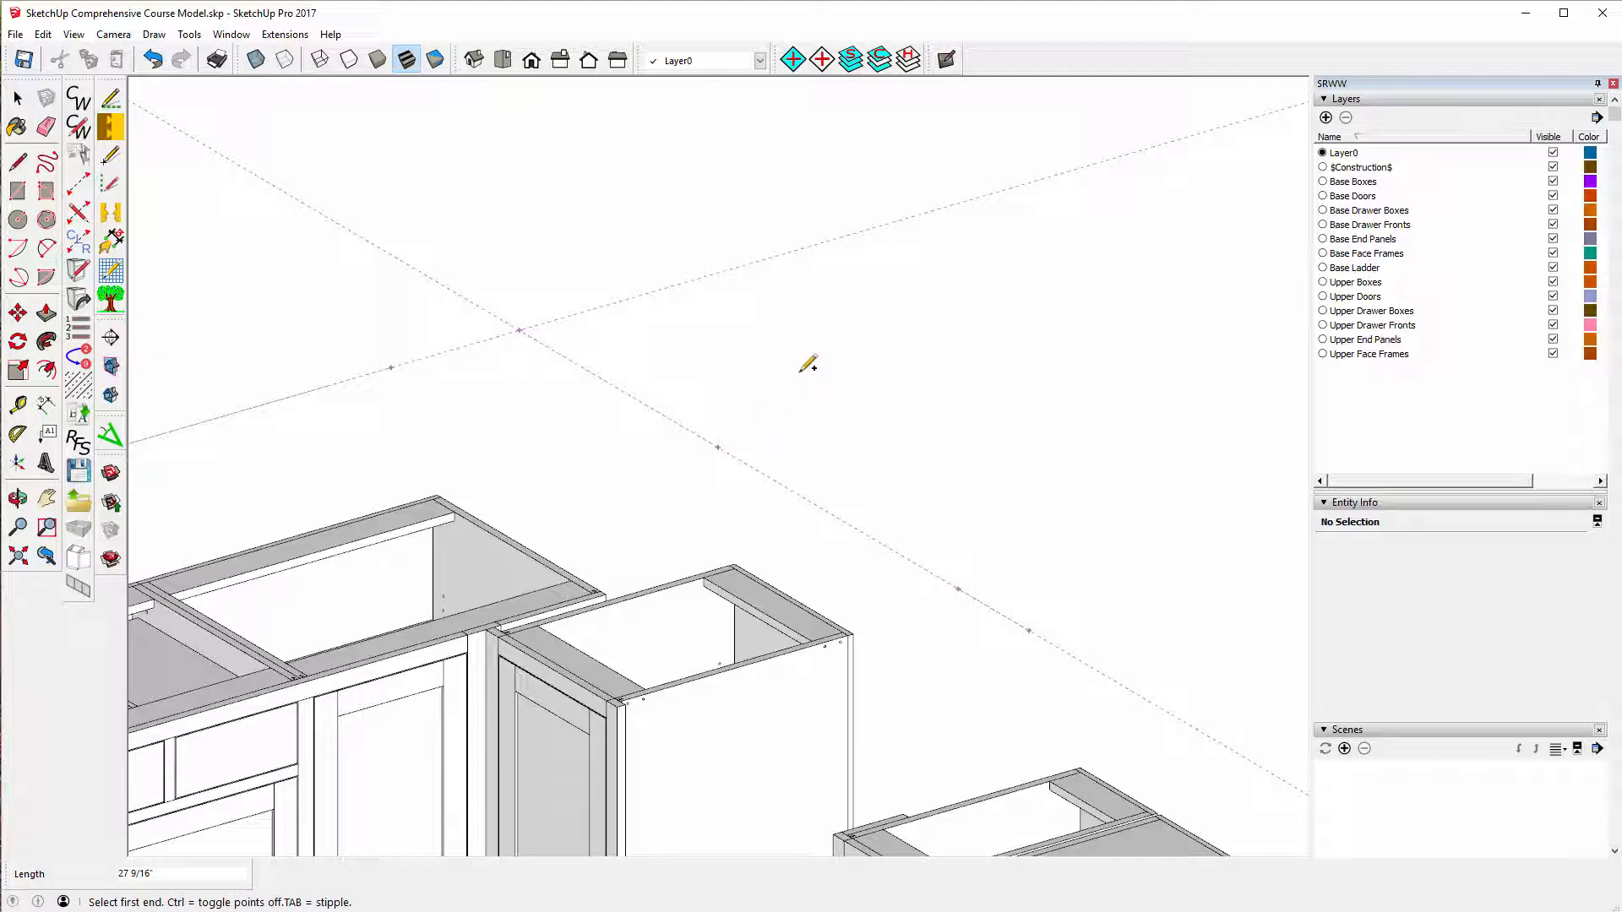
# - Erase both infinite guides, keeping the short construction lines
pyautogui.scroll(-4, 811, 365)
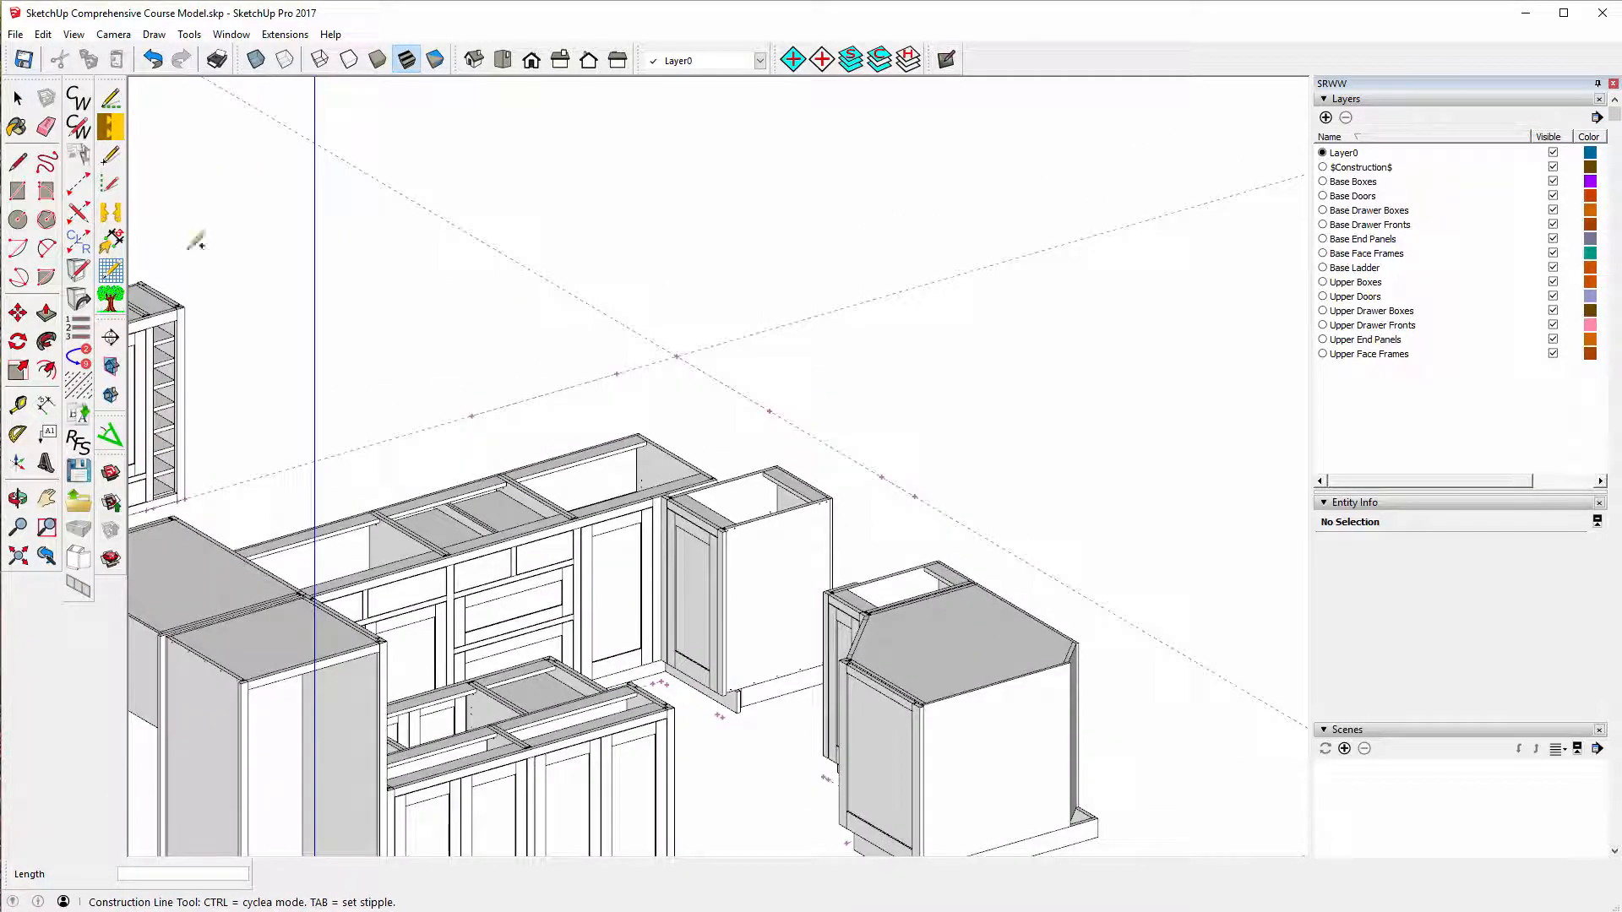
pyautogui.click(47, 127)
pyautogui.click(416, 203)
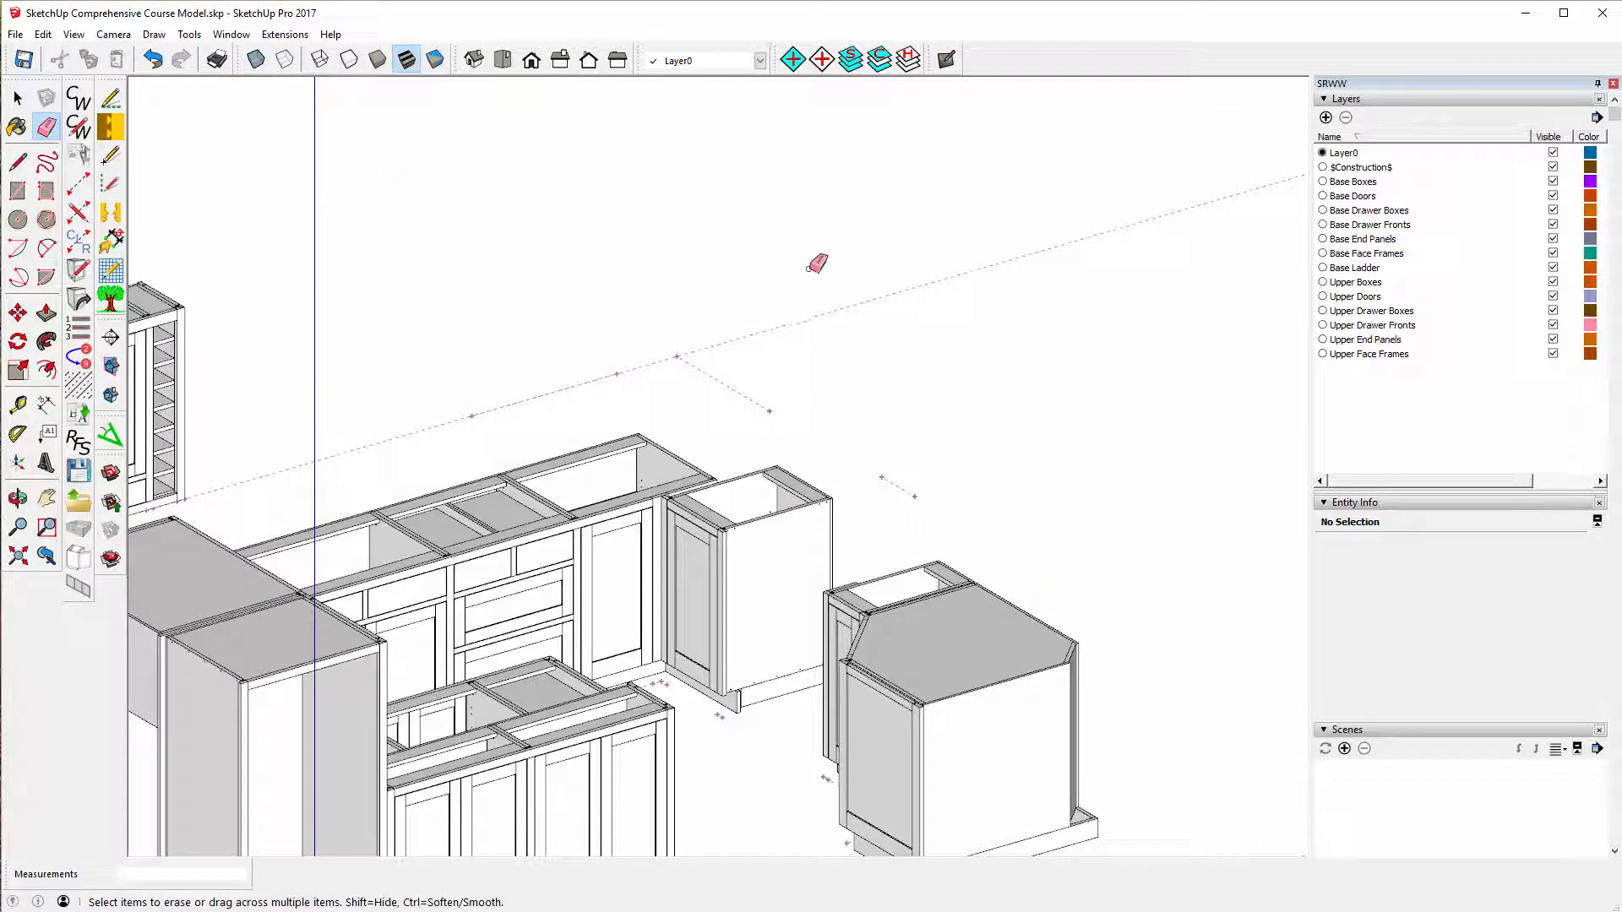
pyautogui.moveTo(832, 327); pyautogui.dragTo(902, 374)
# - Add a Left Pivot Connector stile at the corner end of the new side-wall construction line
pyautogui.scroll(3, 735, 359)
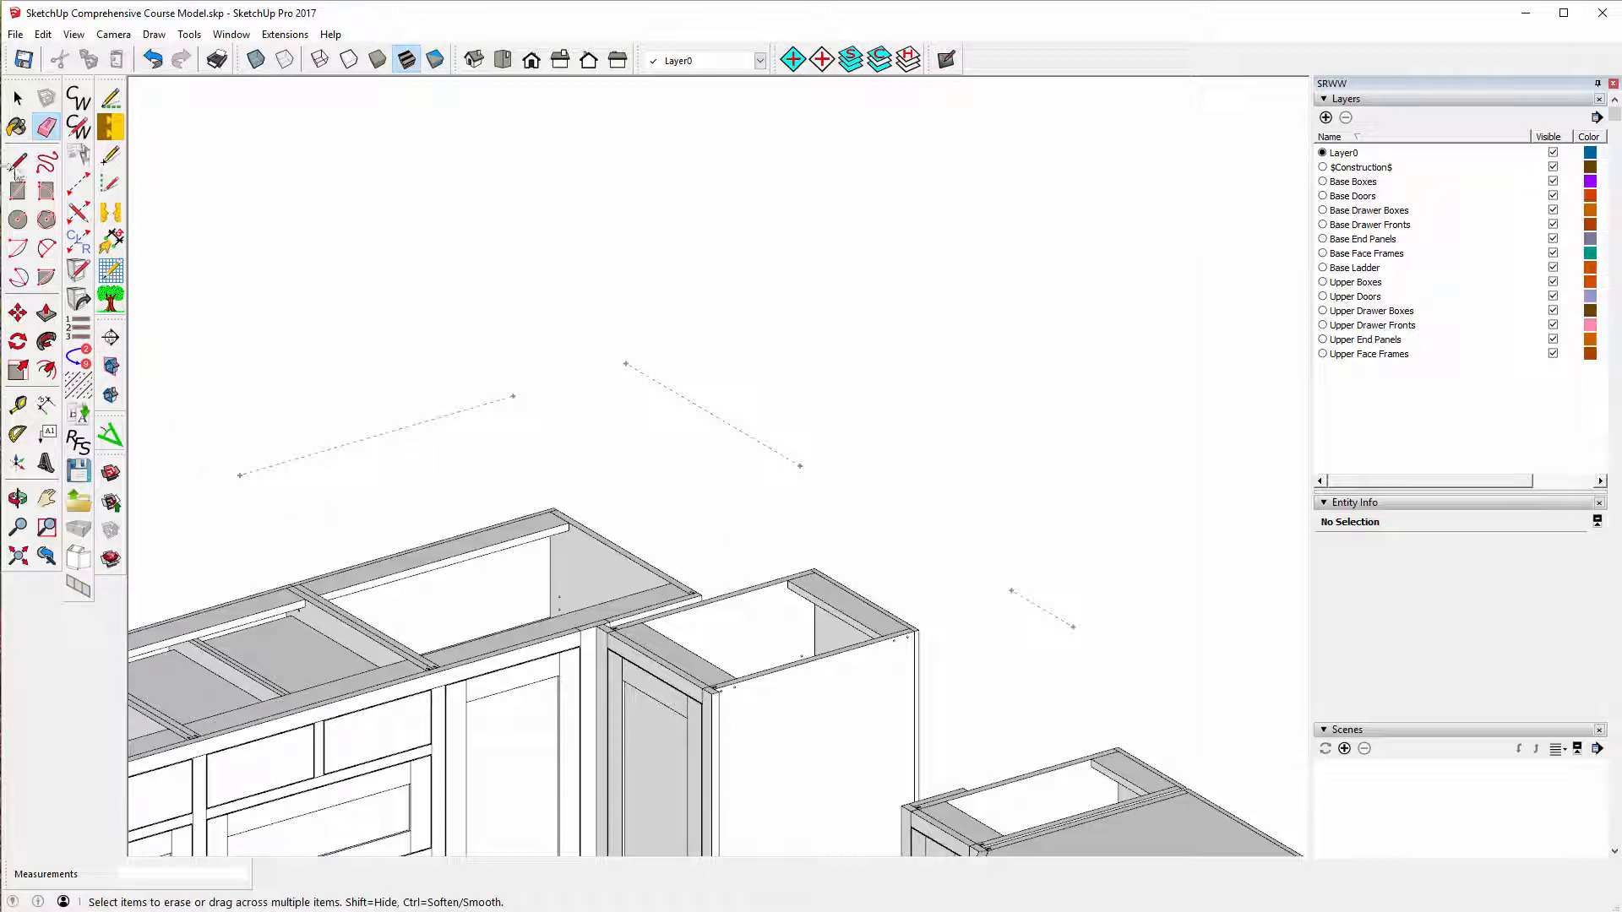
pyautogui.click(77, 187)
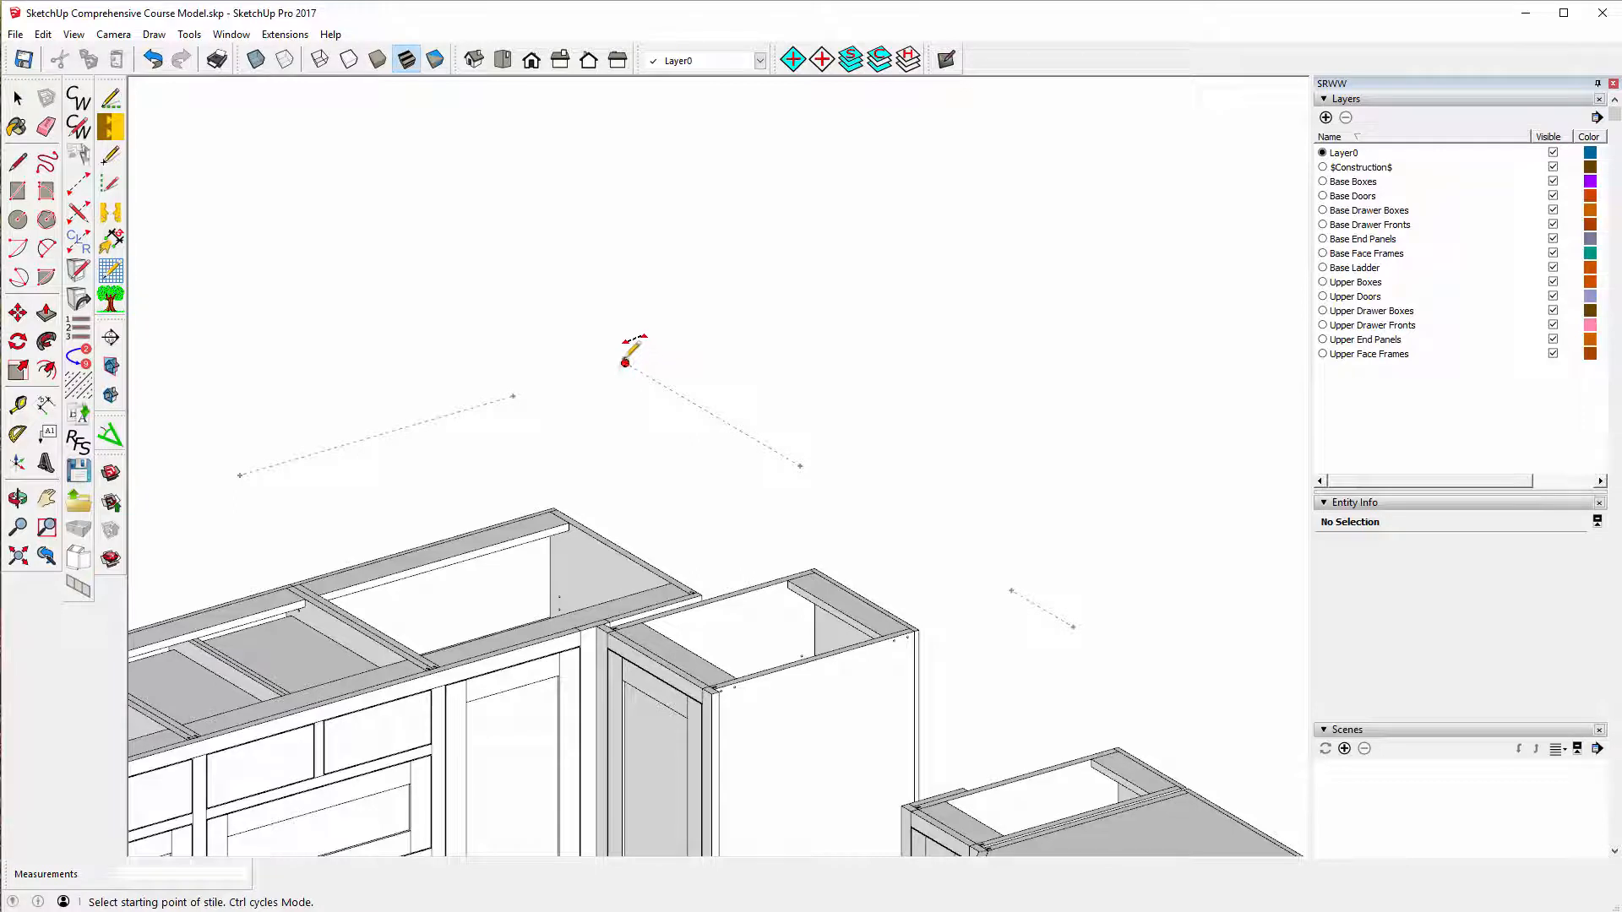
pyautogui.click(625, 363)
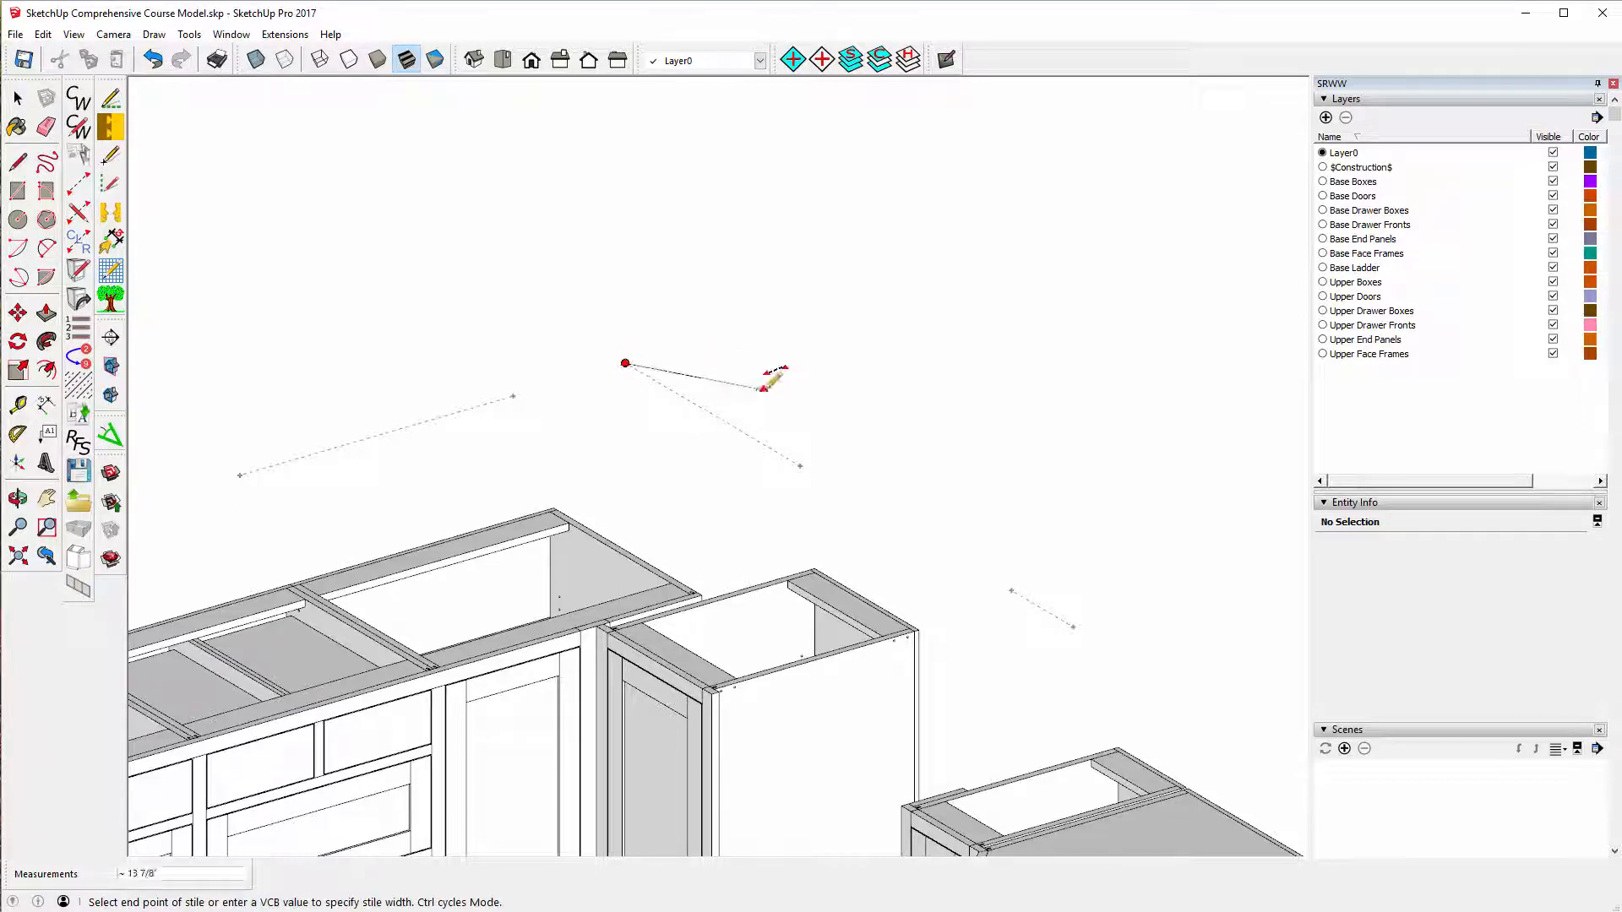
pyautogui.click(728, 423)
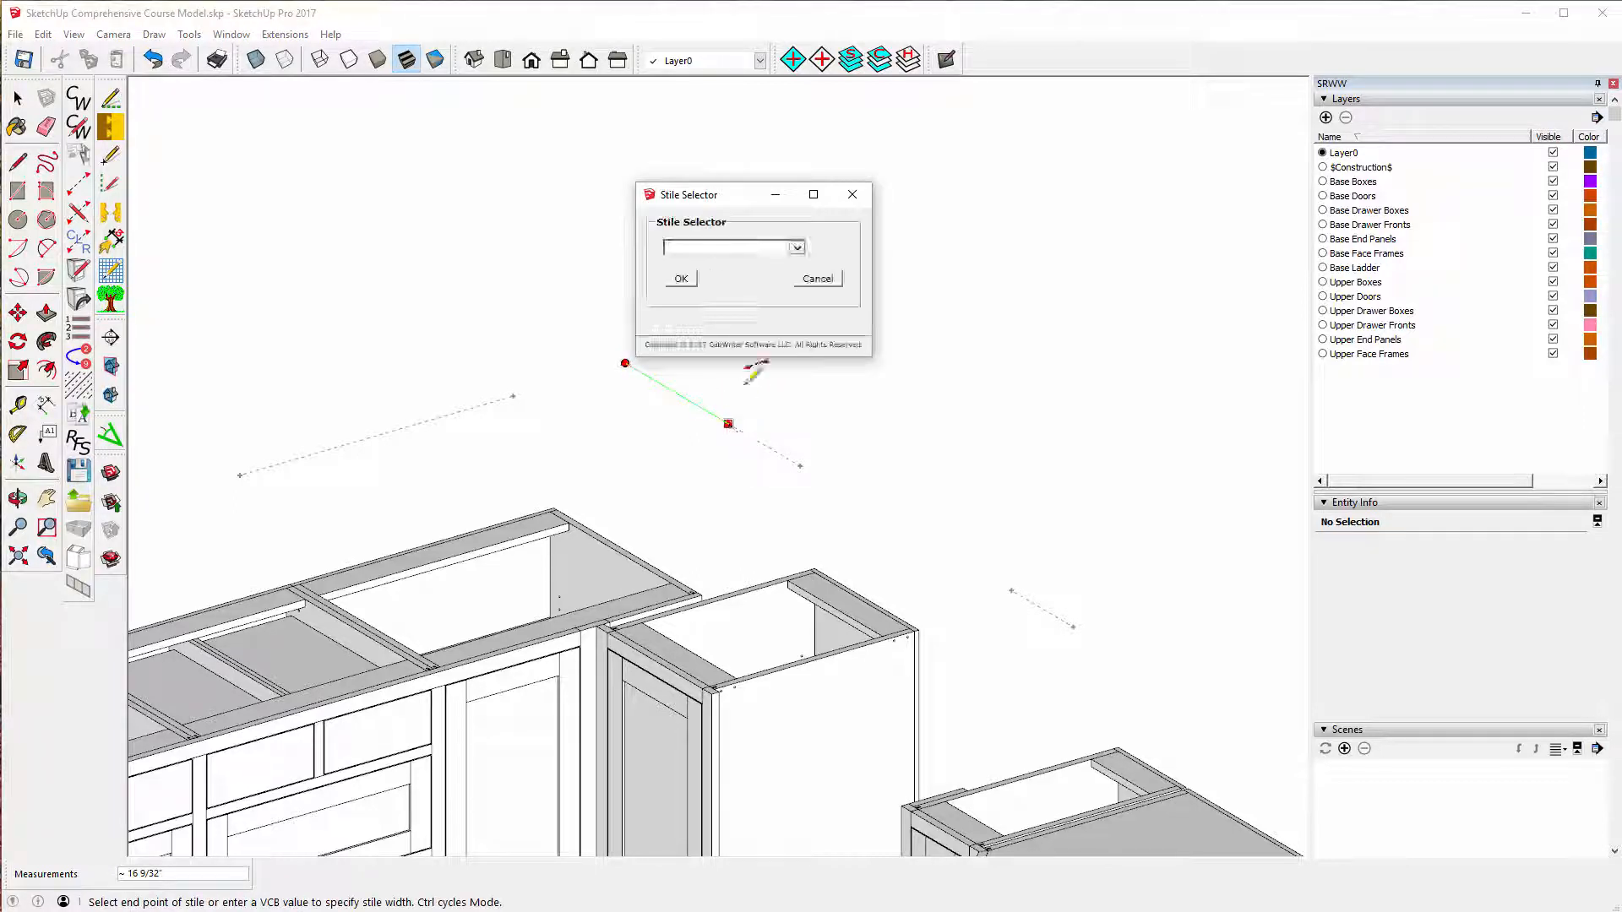
pyautogui.click(797, 248)
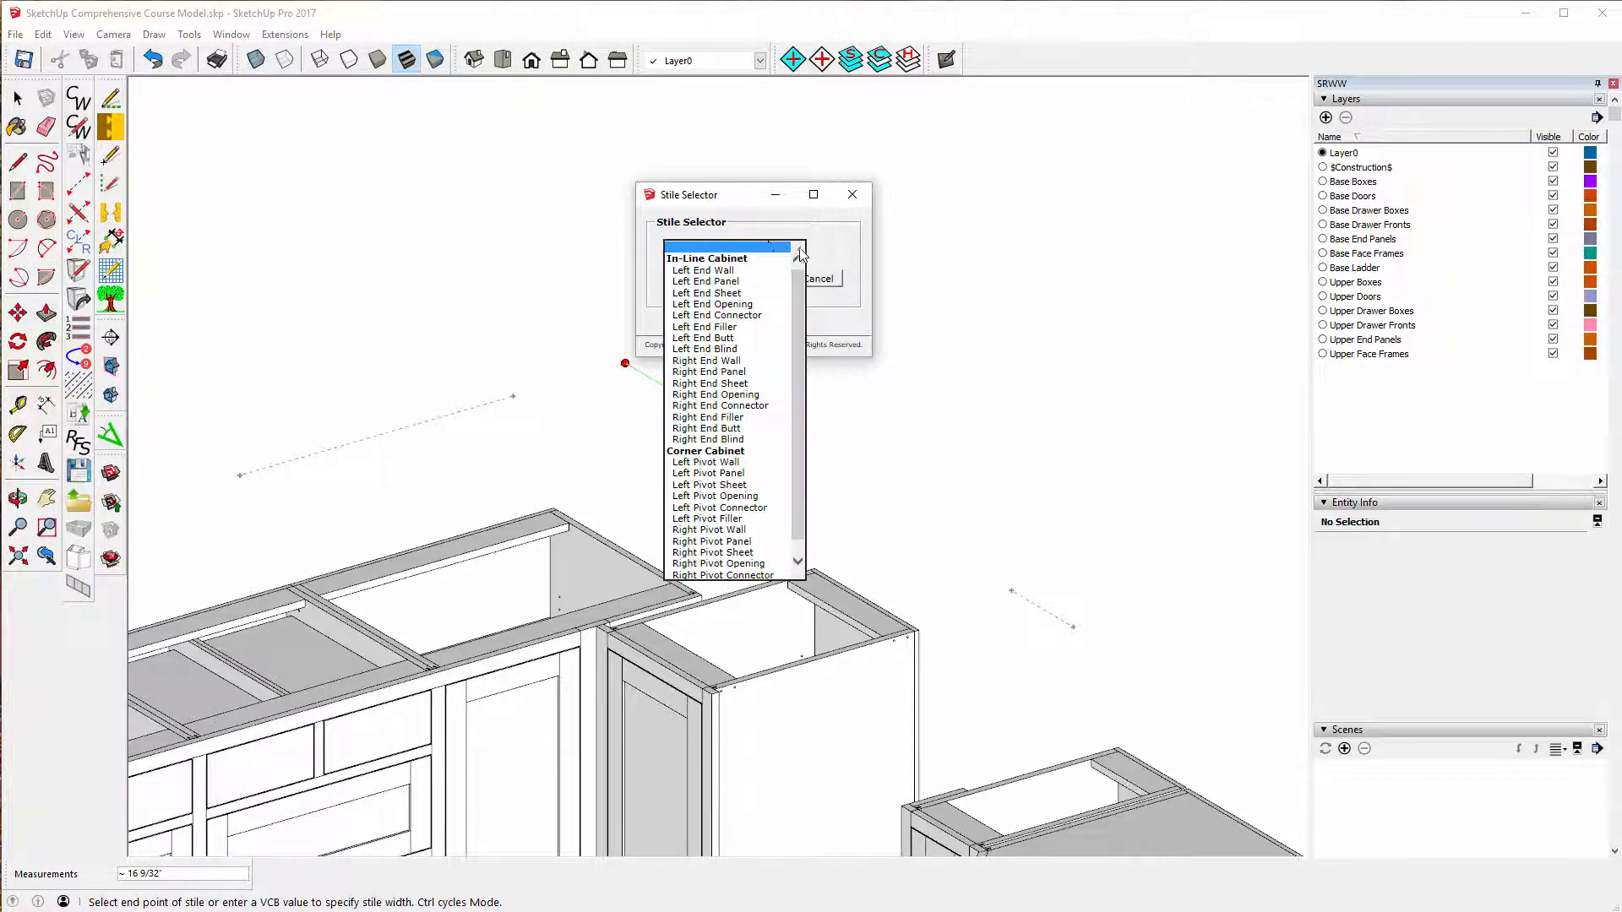
pyautogui.click(712, 508)
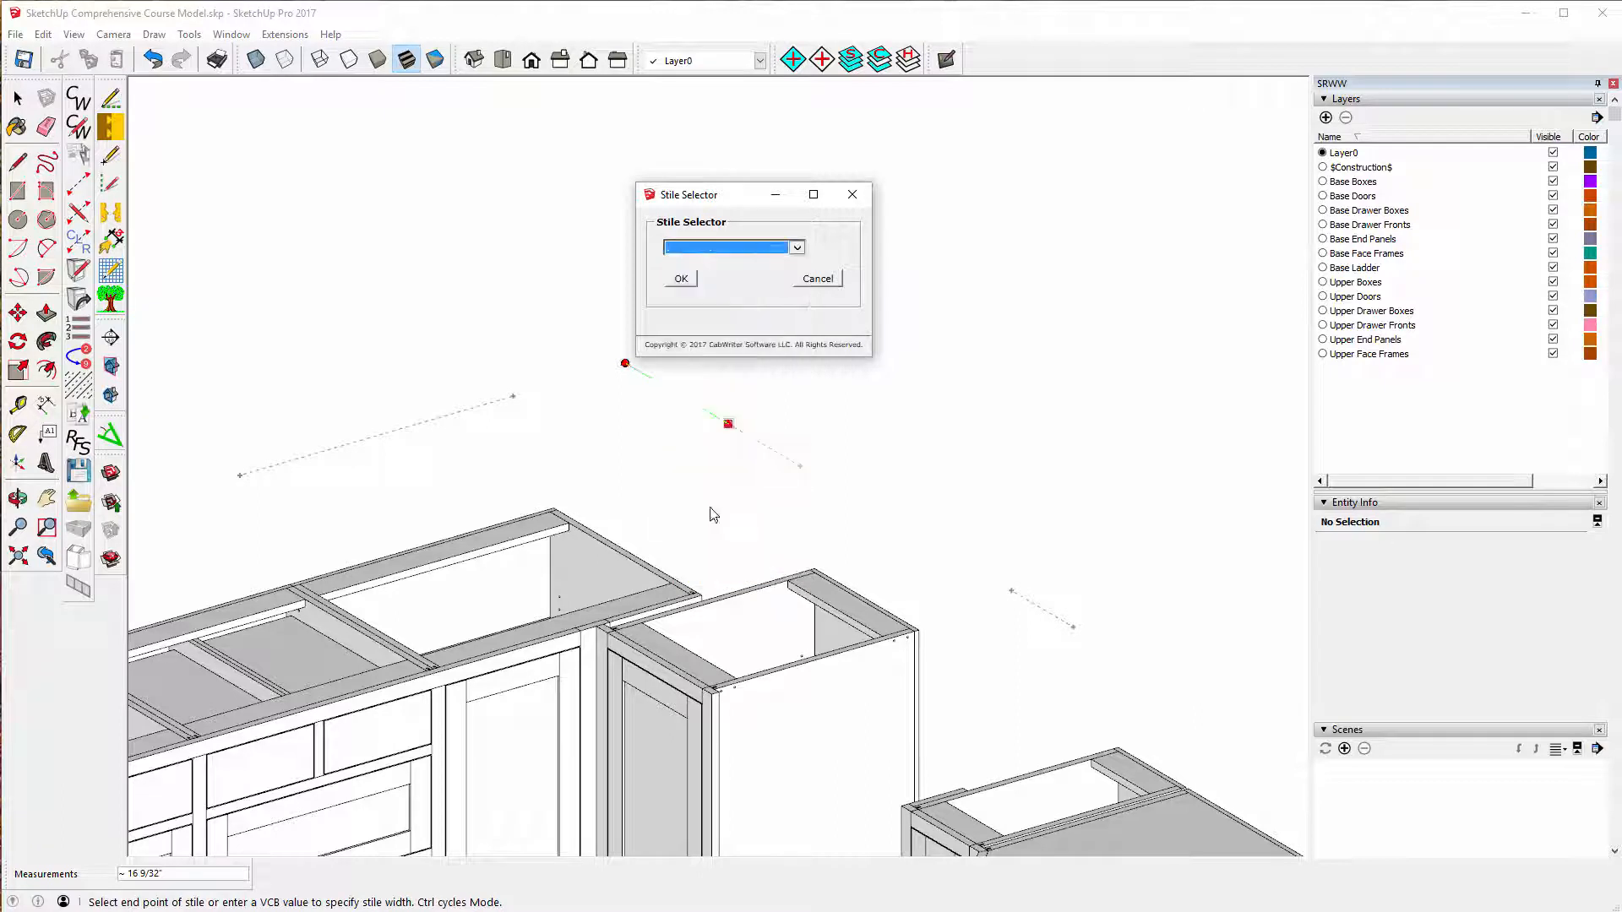
pyautogui.click(681, 280)
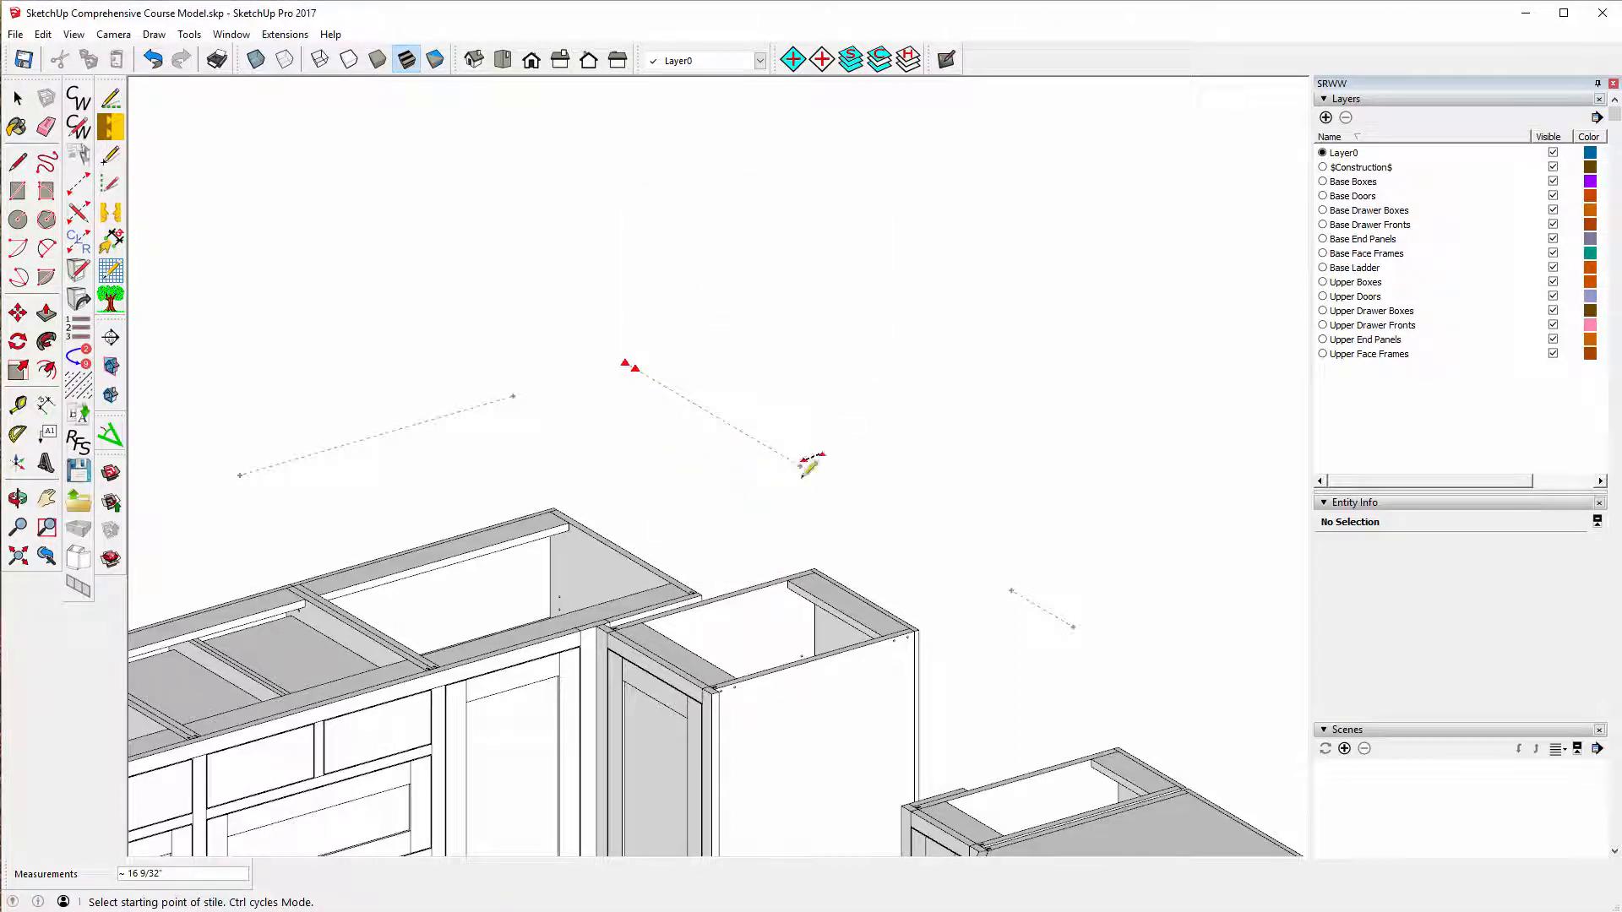
# - Add a Right End Connector stile at the far end of the side-wall construction line, away from the corner
pyautogui.click(799, 464)
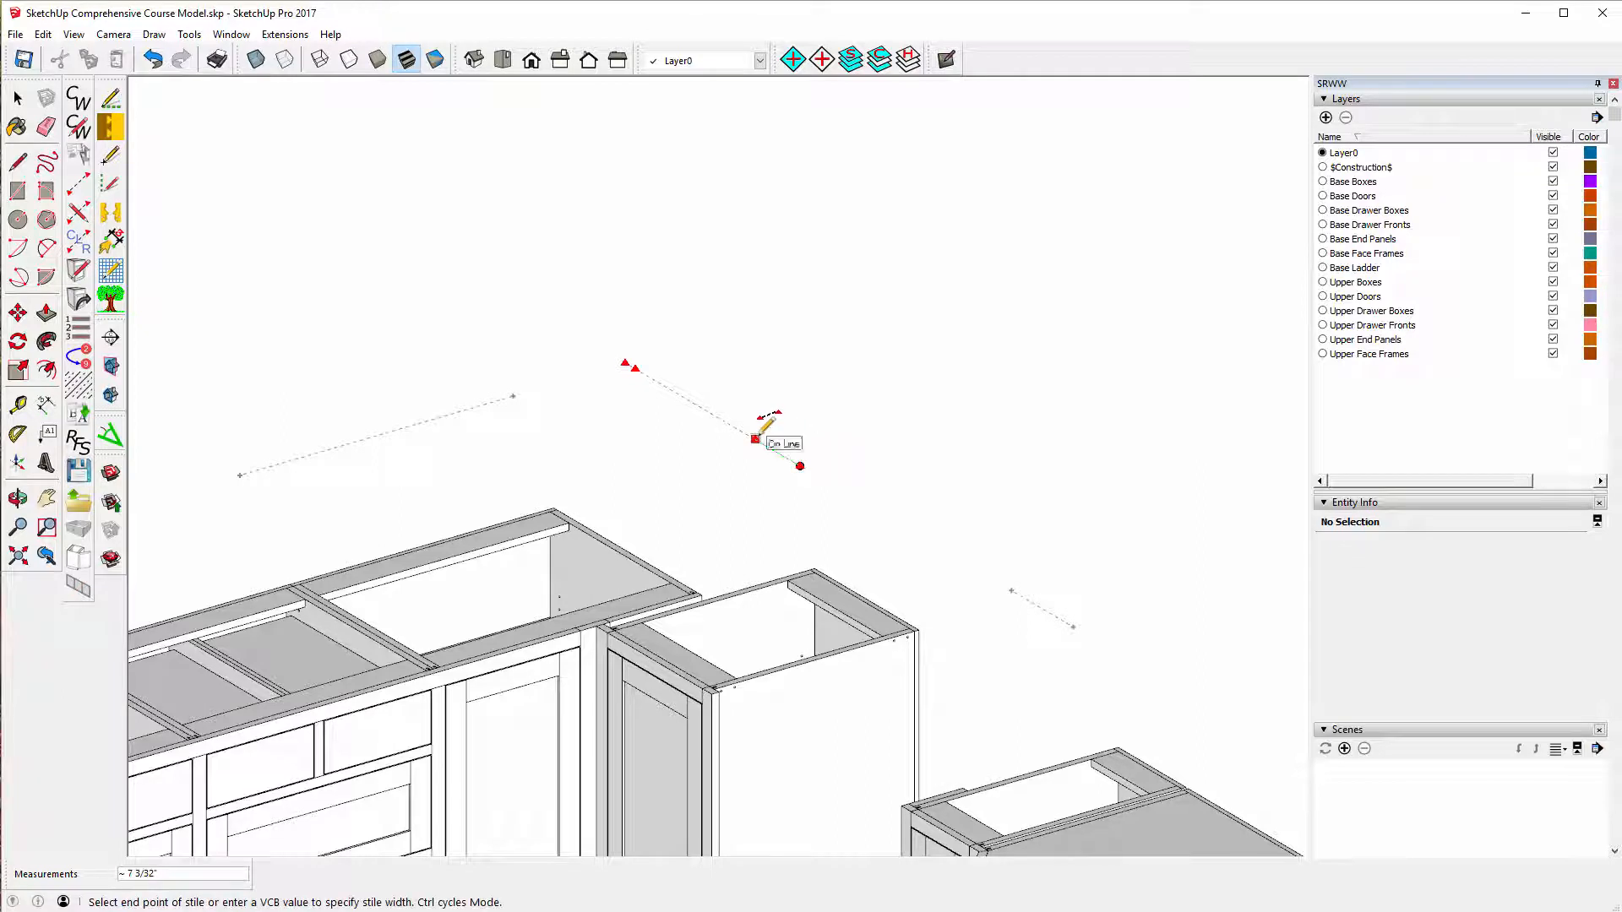
pyautogui.click(752, 437)
pyautogui.click(792, 249)
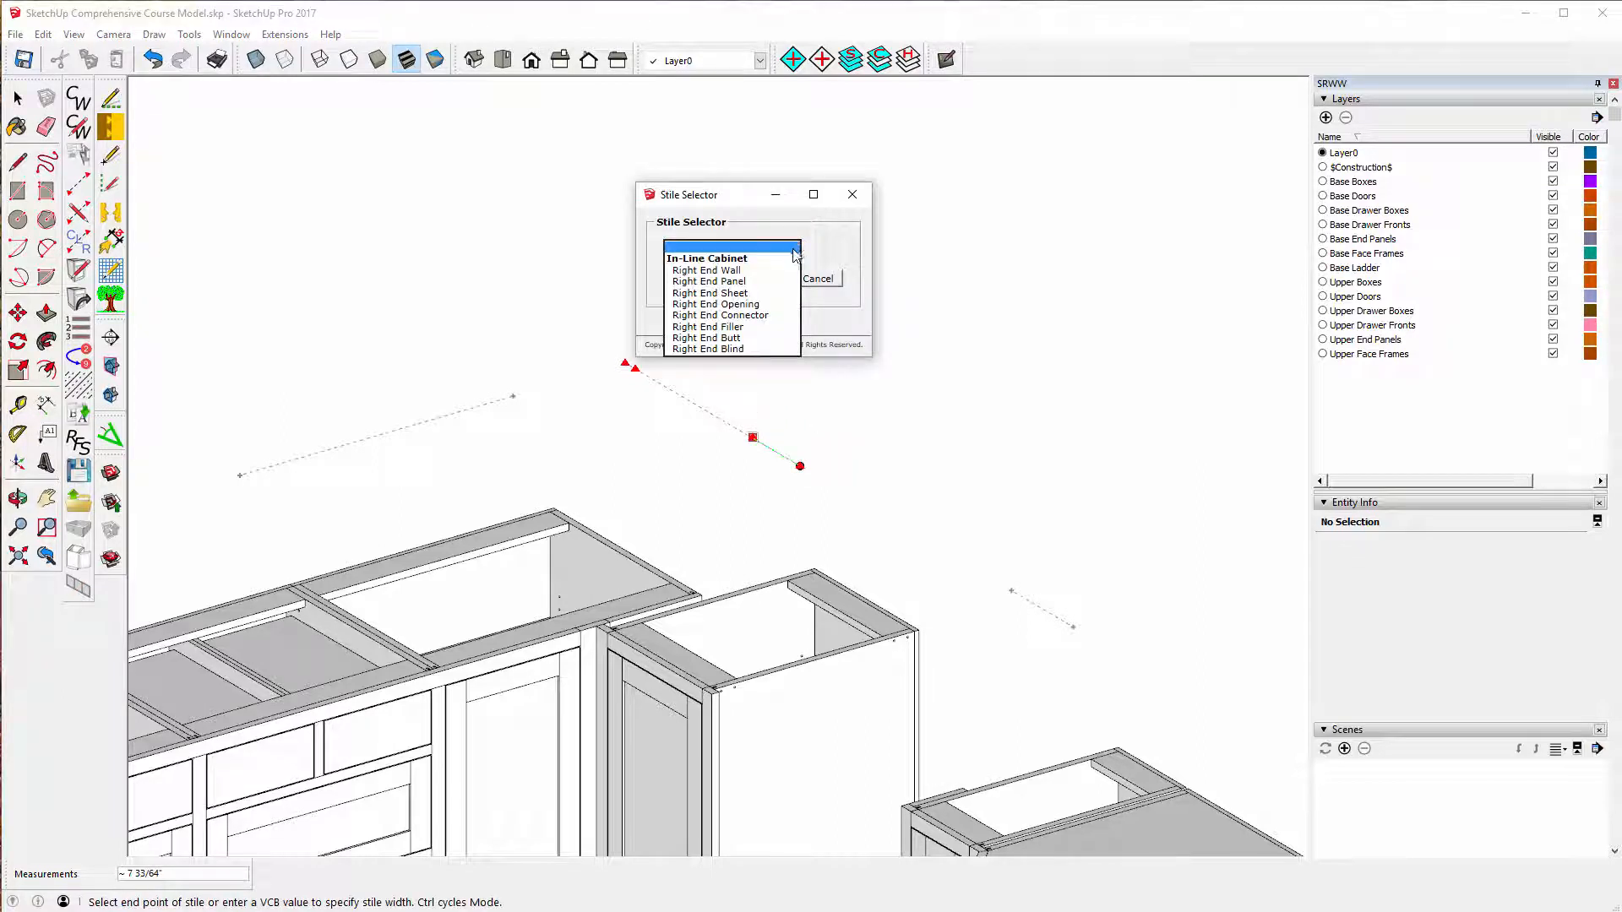
pyautogui.click(726, 316)
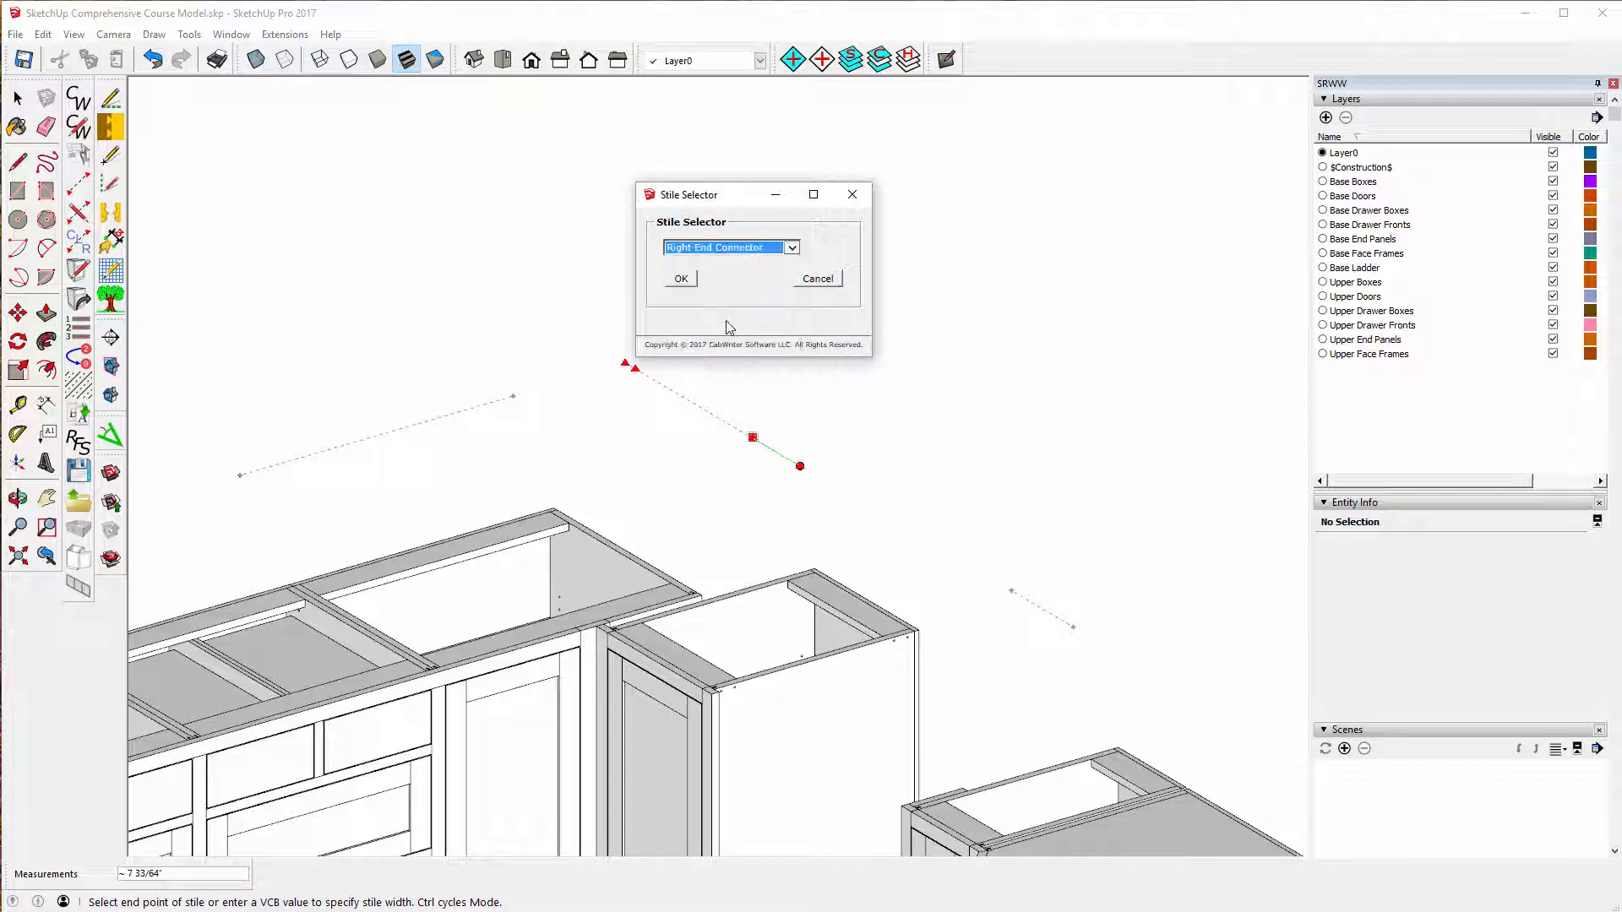
pyautogui.click(681, 279)
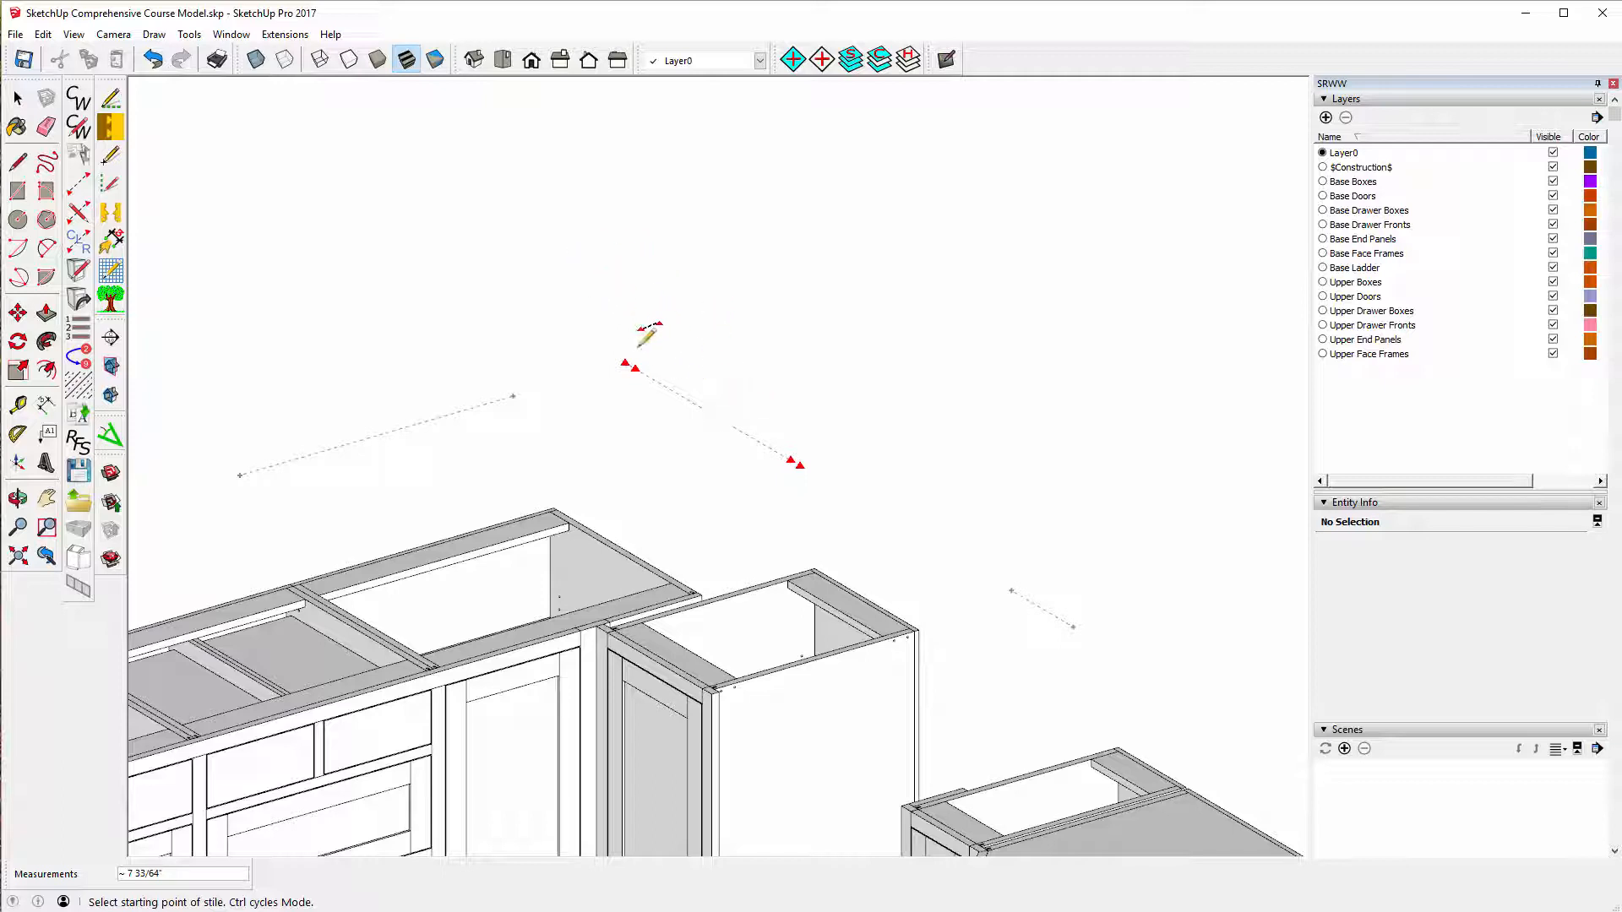
# - Place a middle stile in distance mode, starting 14" from the corner end of the side-wall construction line and extending toward the corner
pyautogui.press('ctrl')
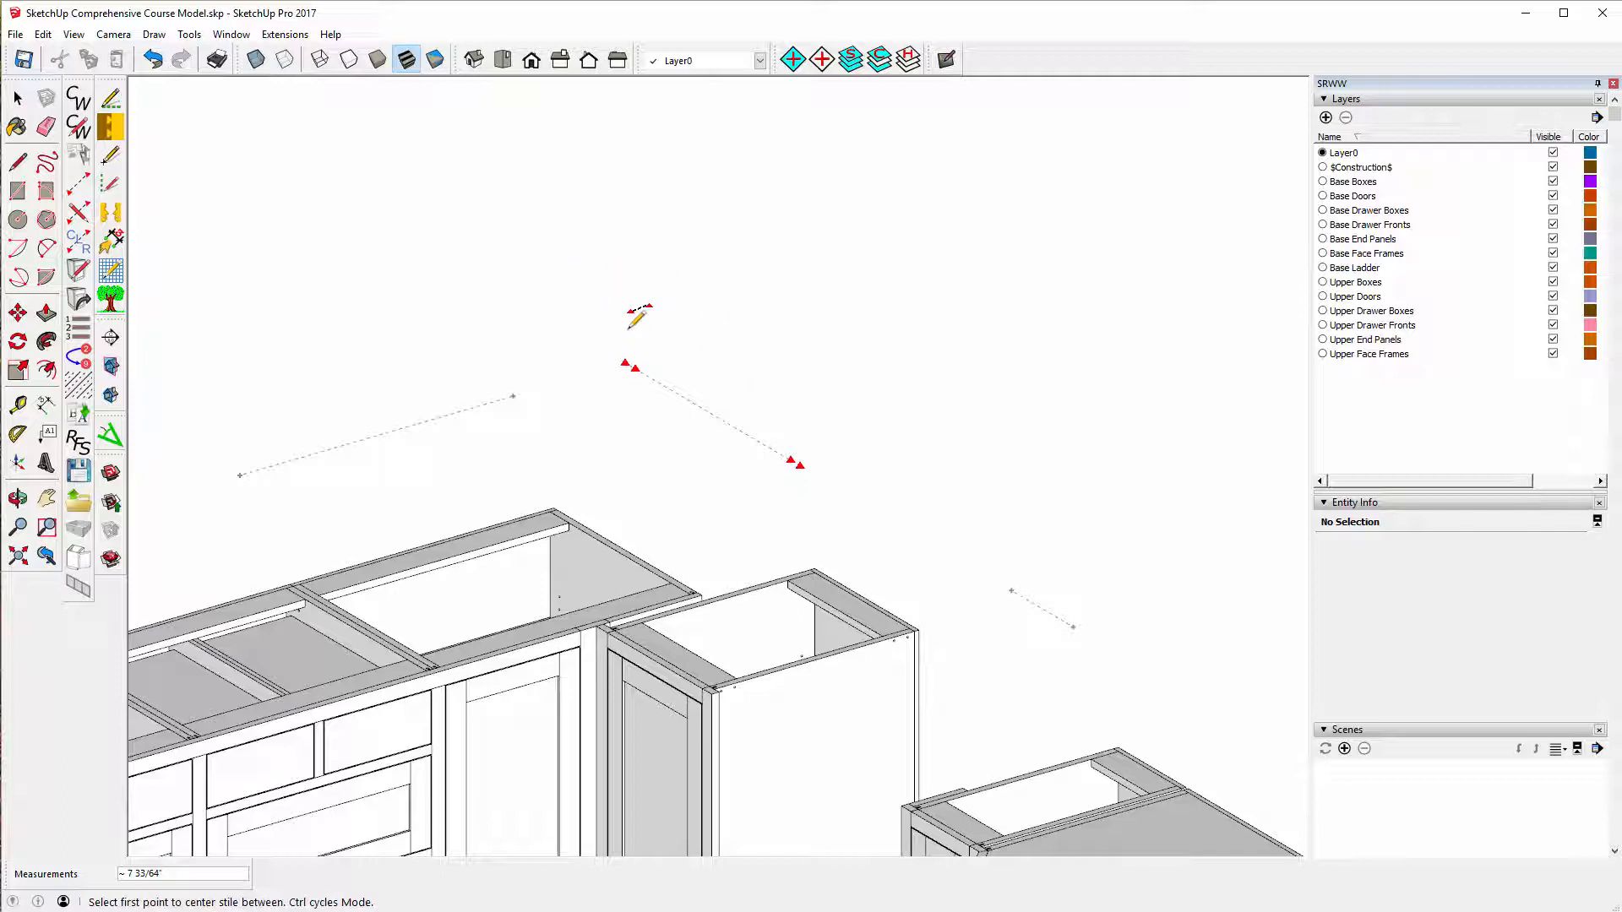
pyautogui.press('ctrl')
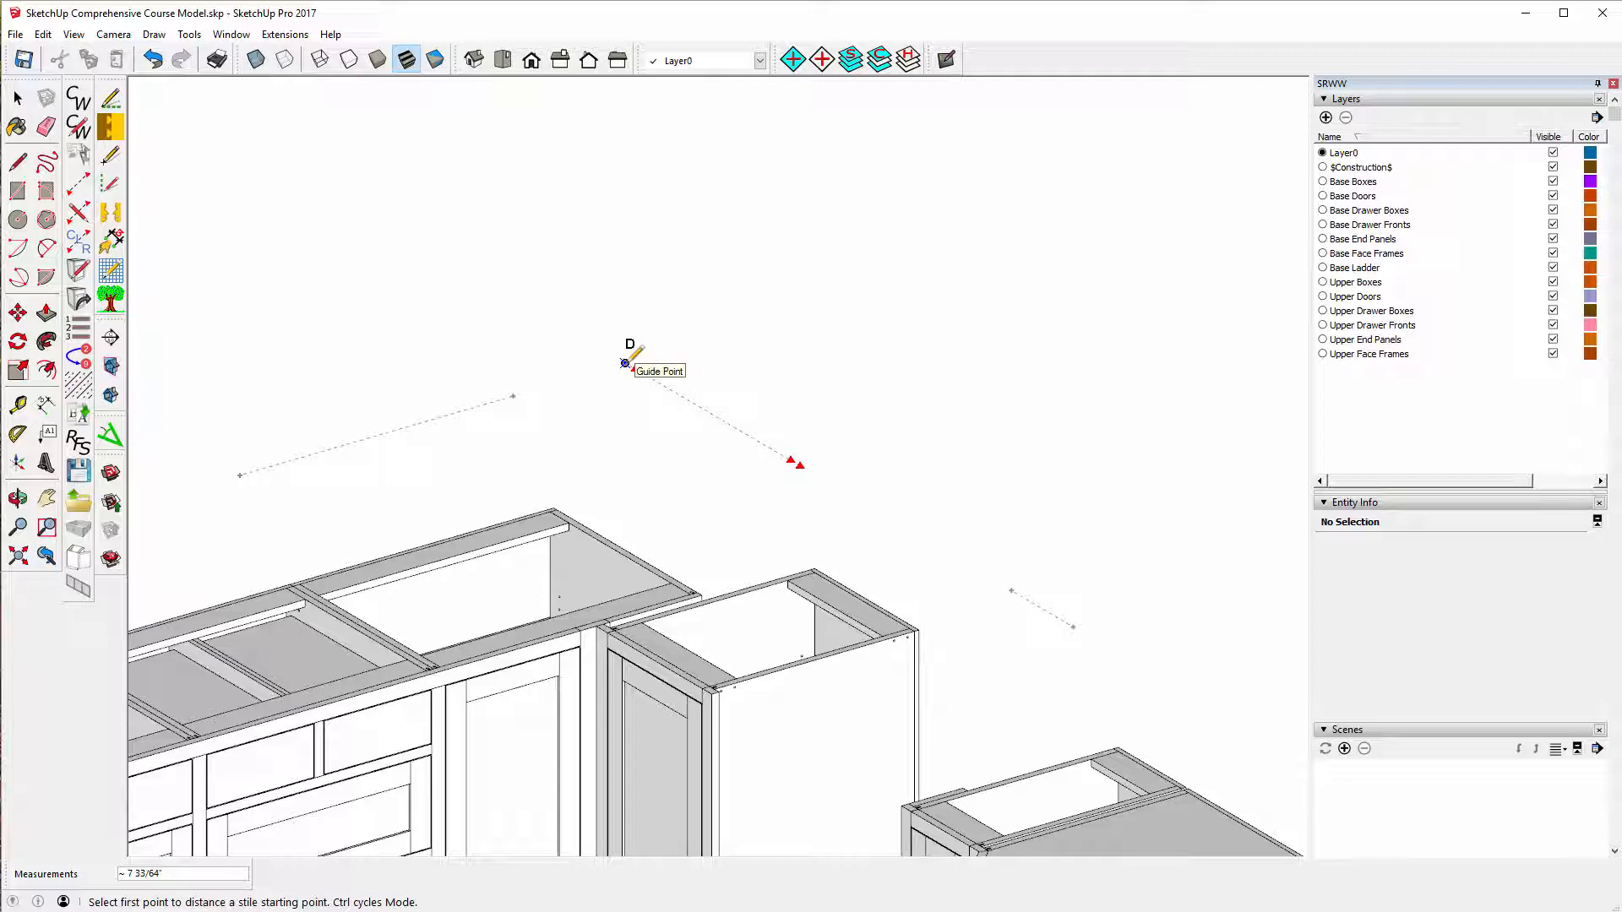
pyautogui.click(625, 363)
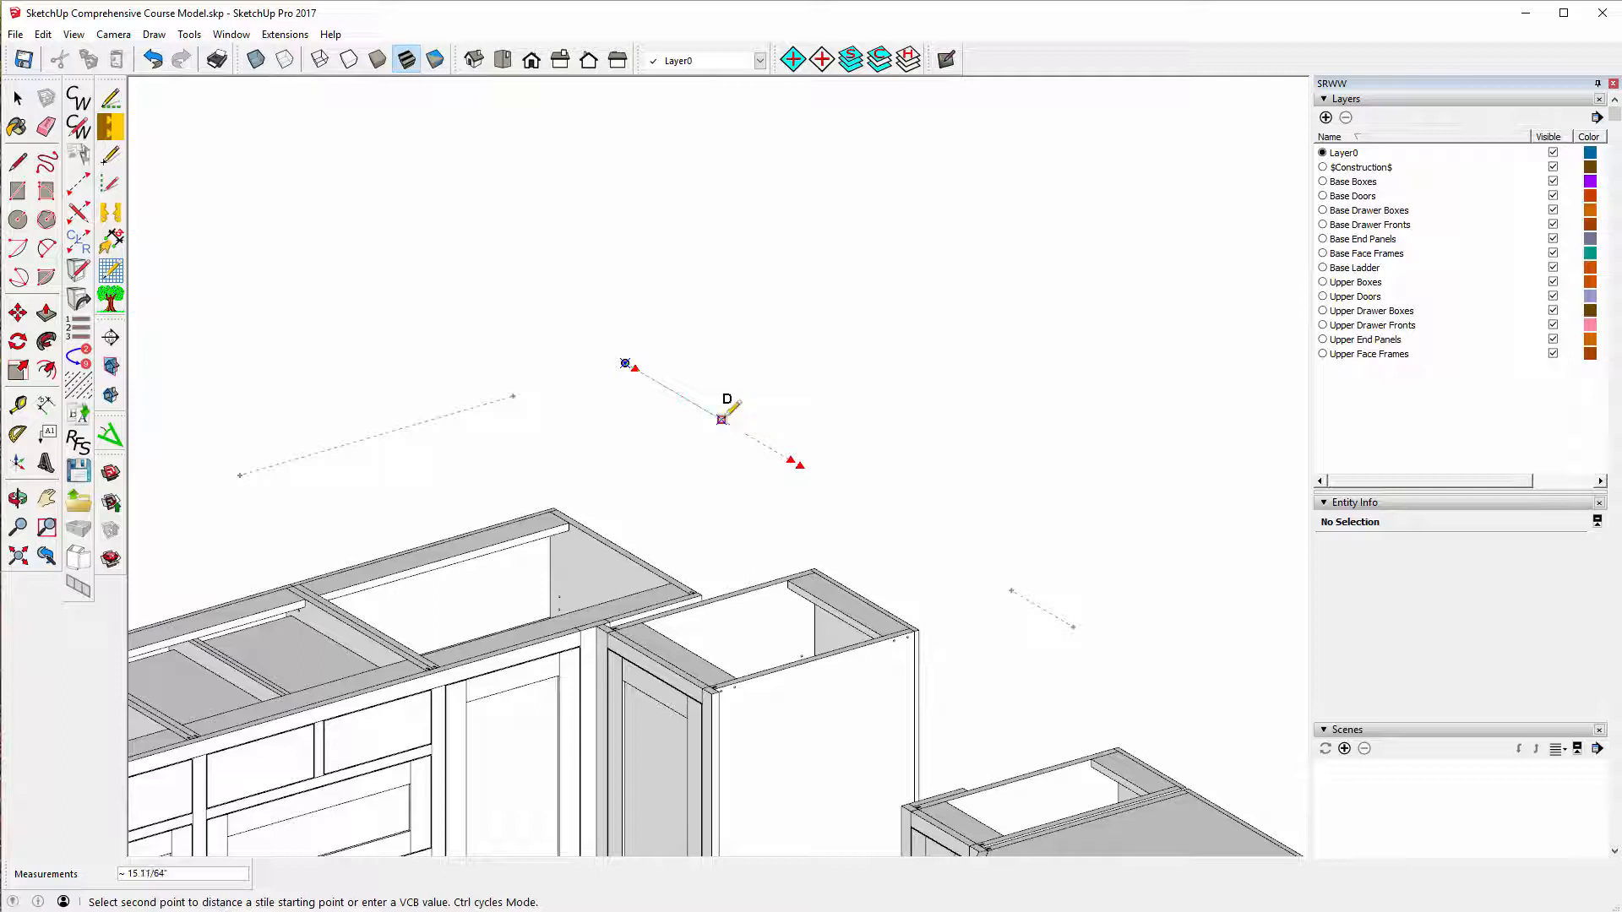
pyautogui.press('Return')
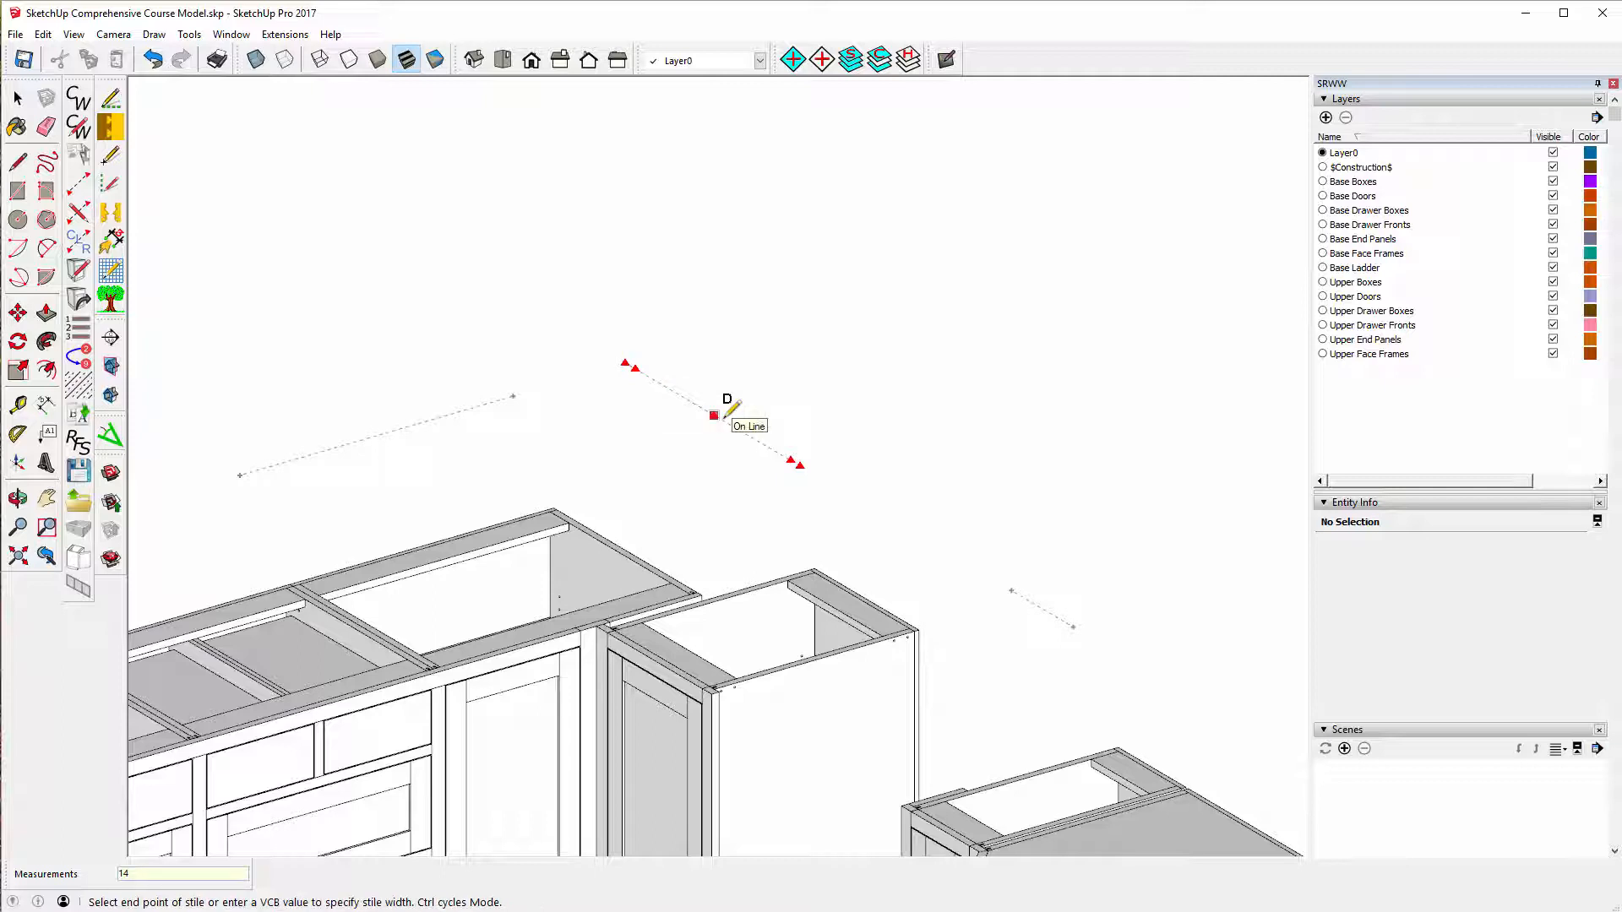
pyautogui.click(680, 386)
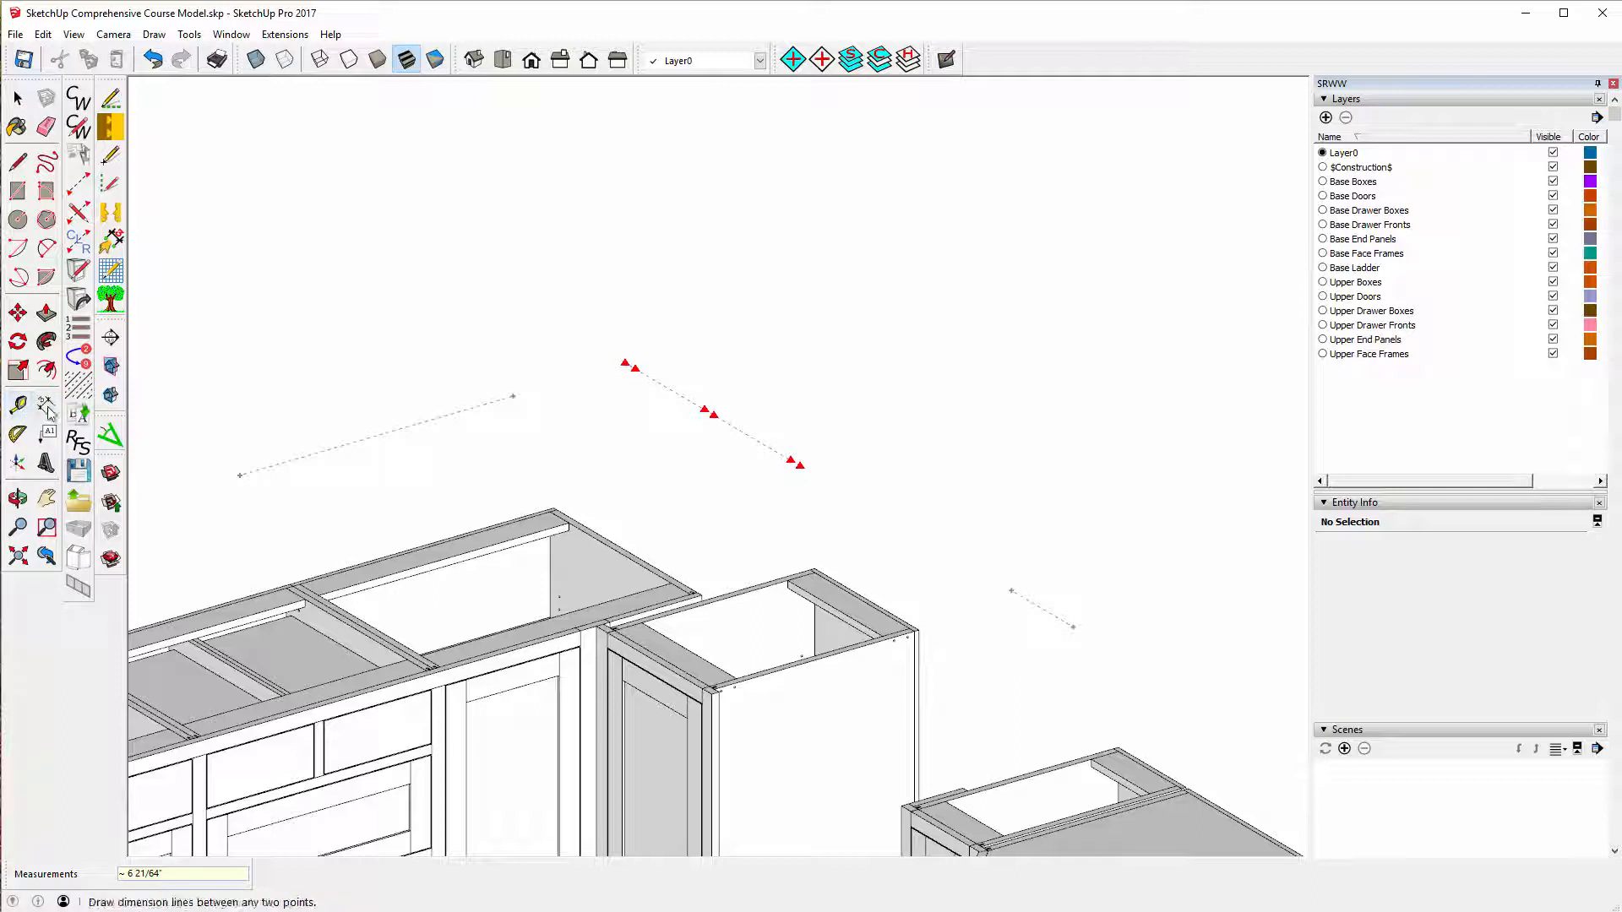
# - Measure the opening between the middle and right end stiles, and the overall width including both stiles
pyautogui.click(18, 405)
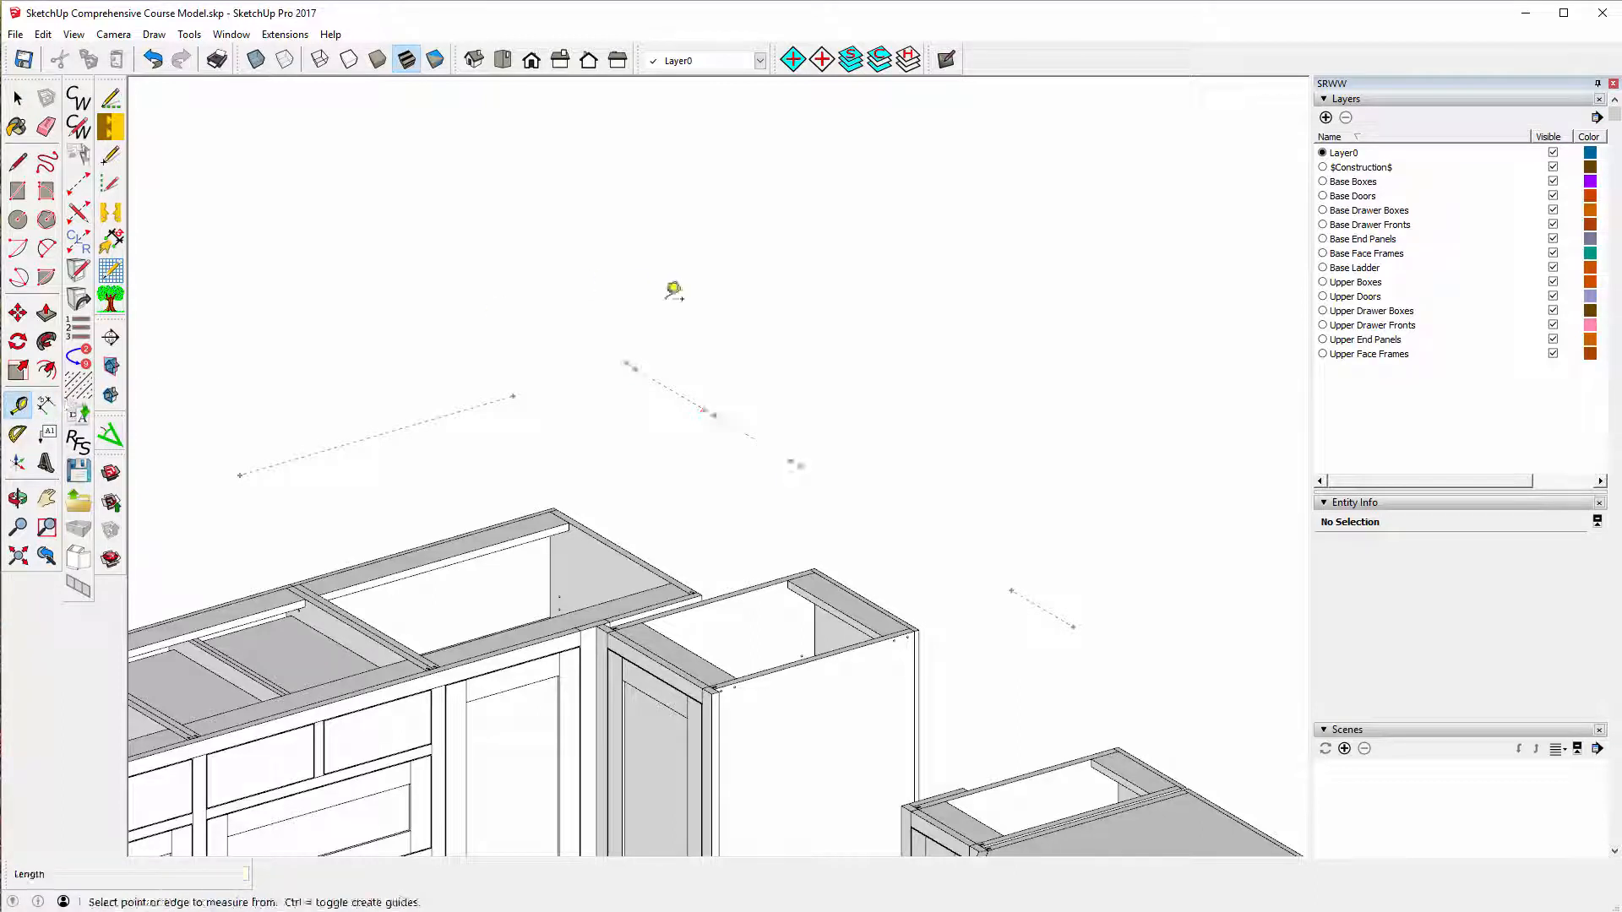
pyautogui.click(714, 415)
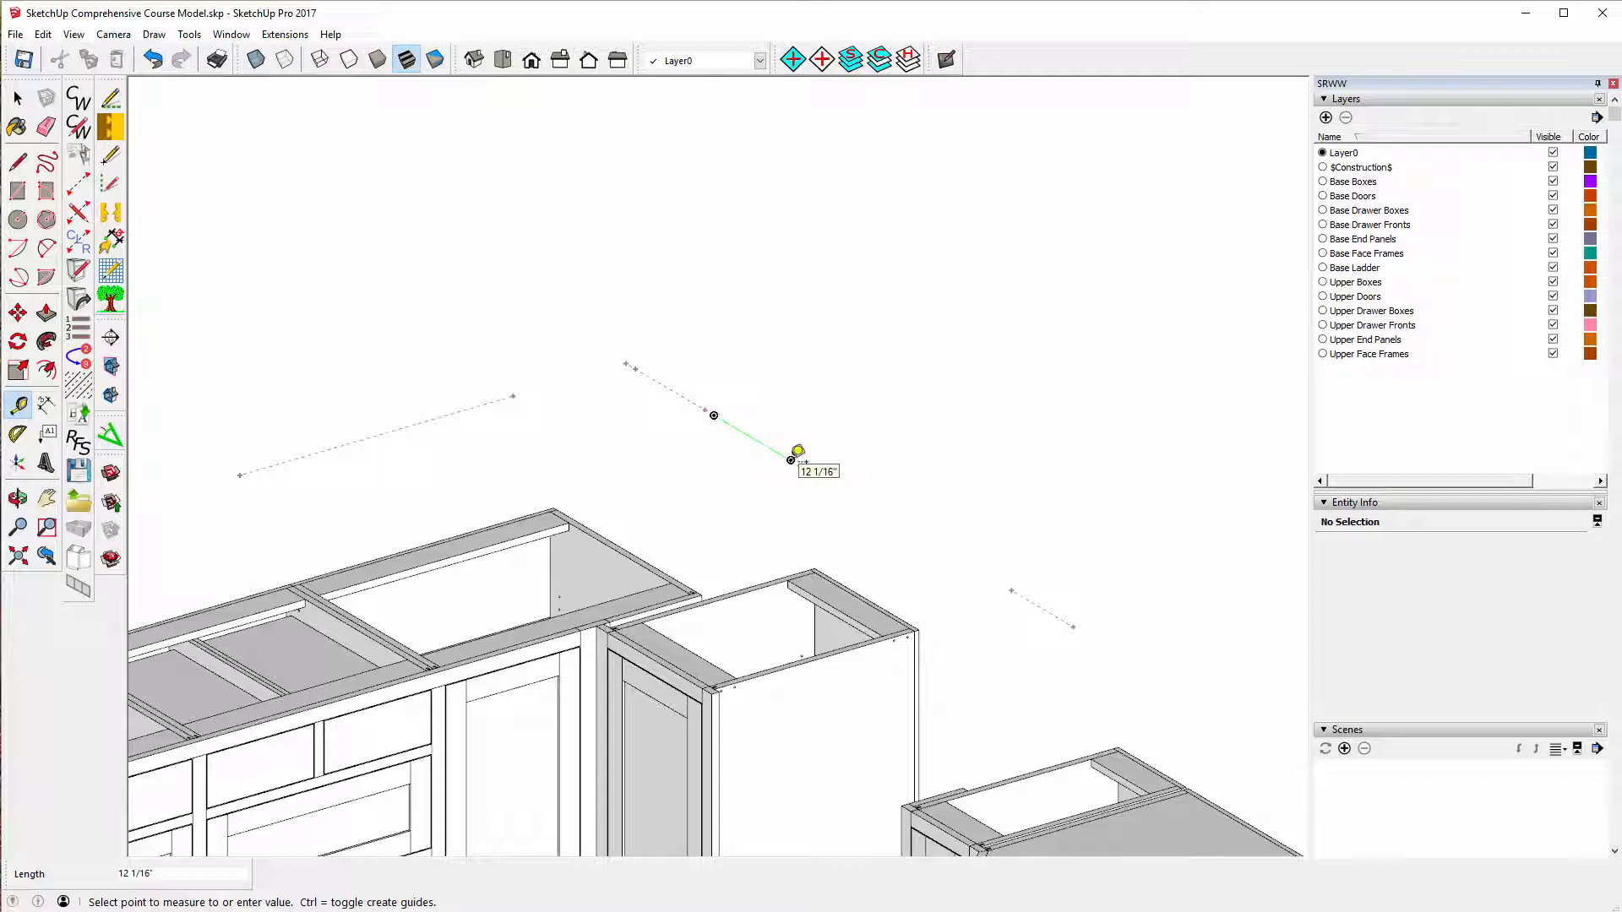
pyautogui.click(792, 459)
pyautogui.click(704, 409)
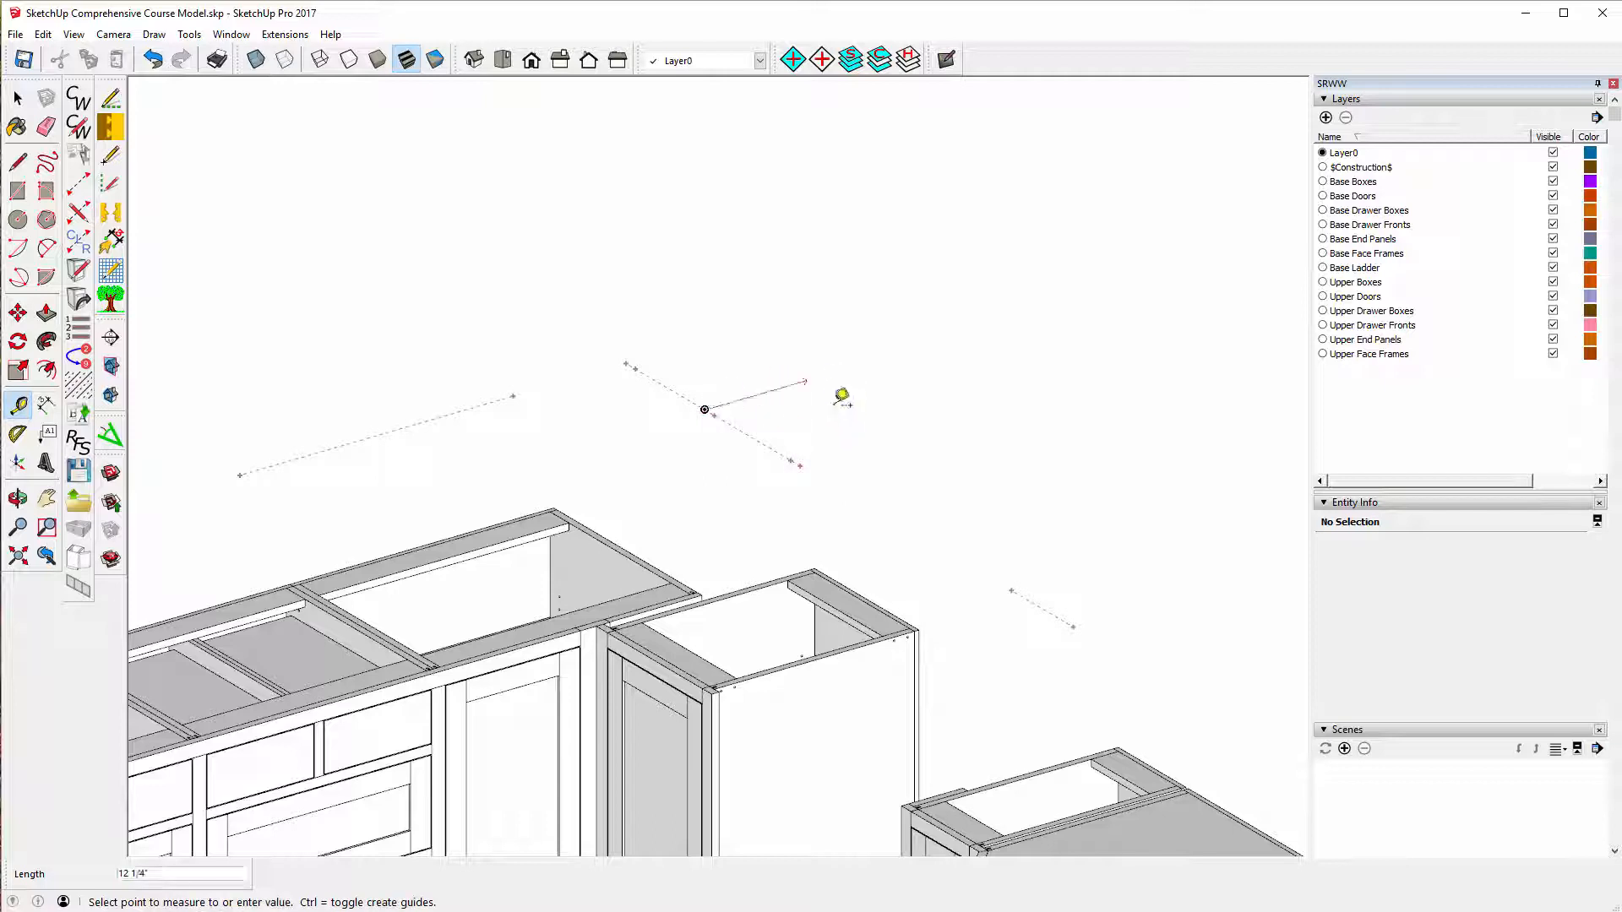
pyautogui.click(811, 451)
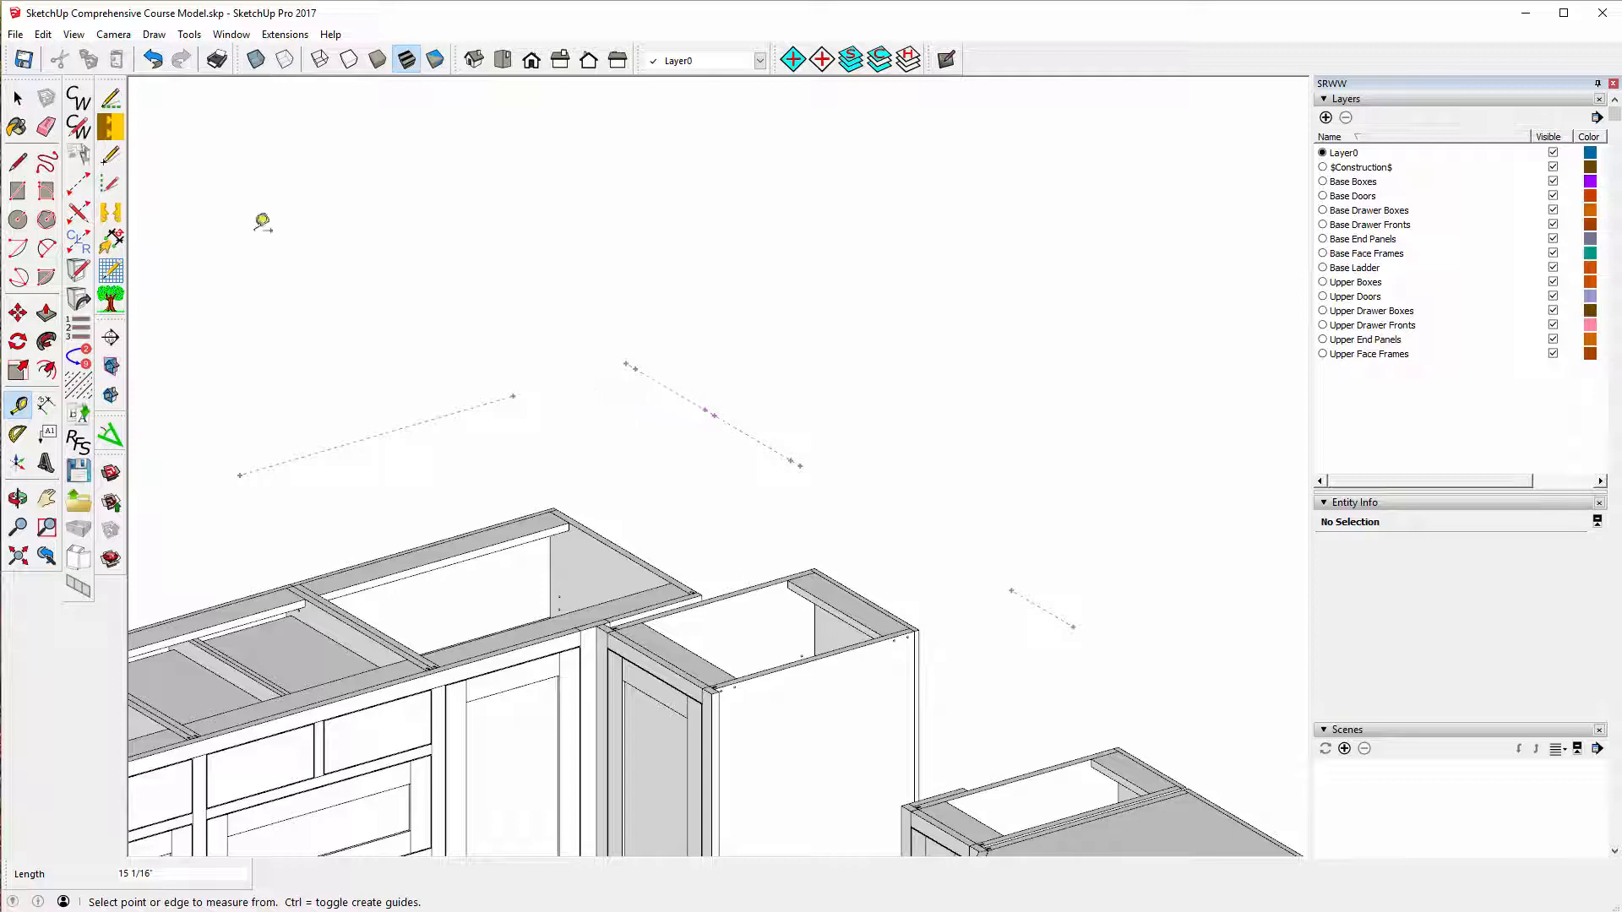
# - Generate the upper cabinets from the marked stiles, with box 1 as Diagonal Corner Upper and box 2 as Standard Upper
pyautogui.click(79, 184)
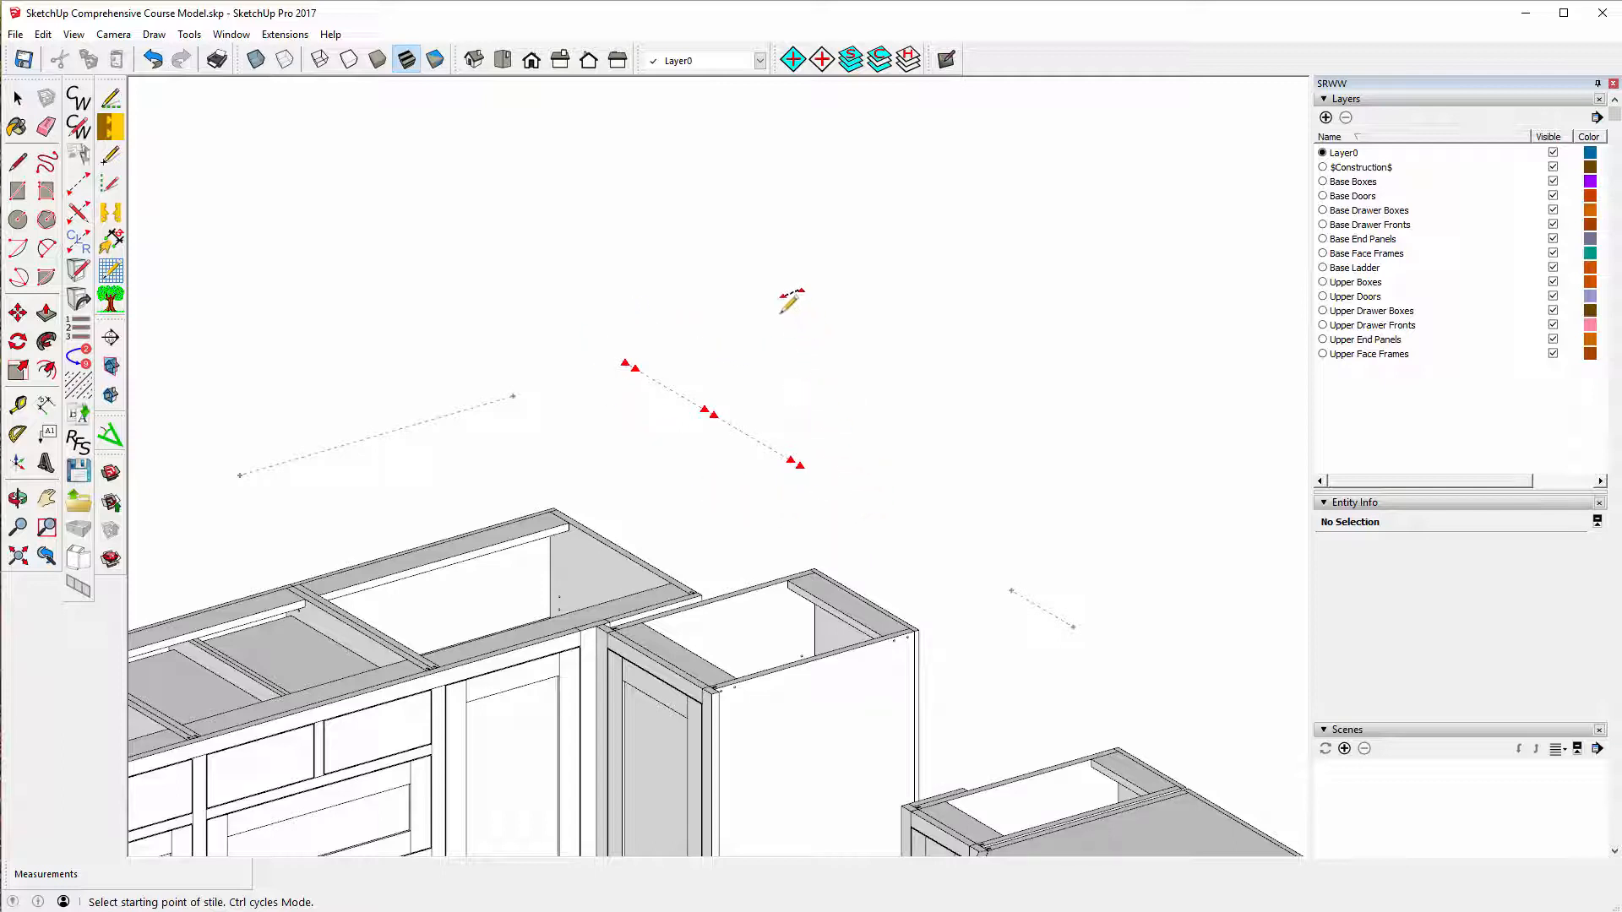
pyautogui.press('Return')
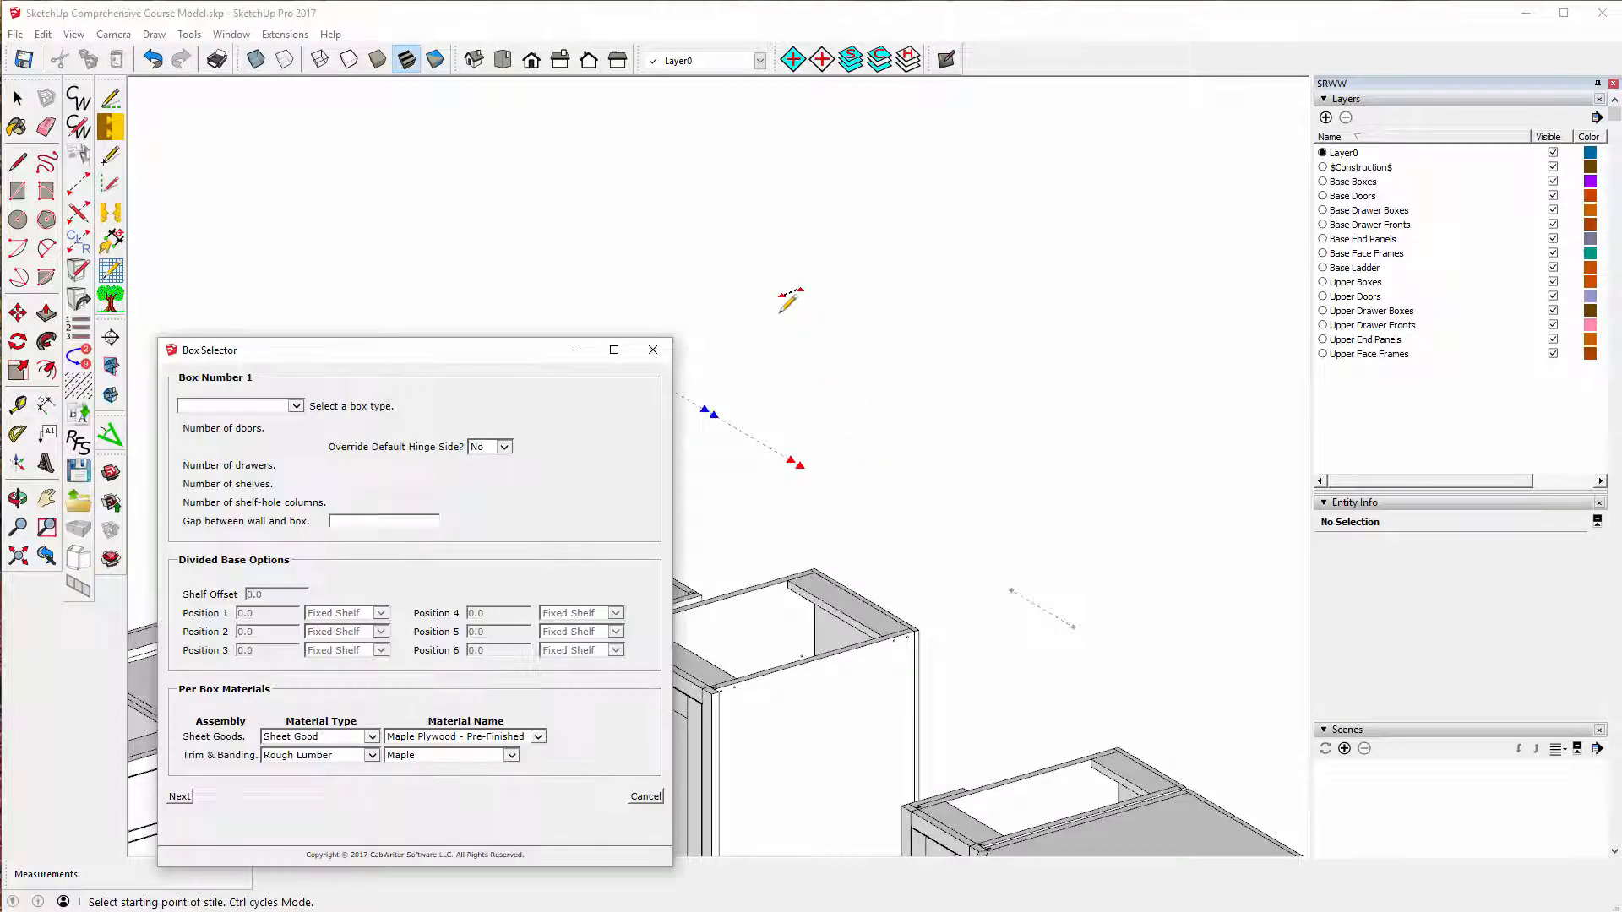
pyautogui.click(294, 407)
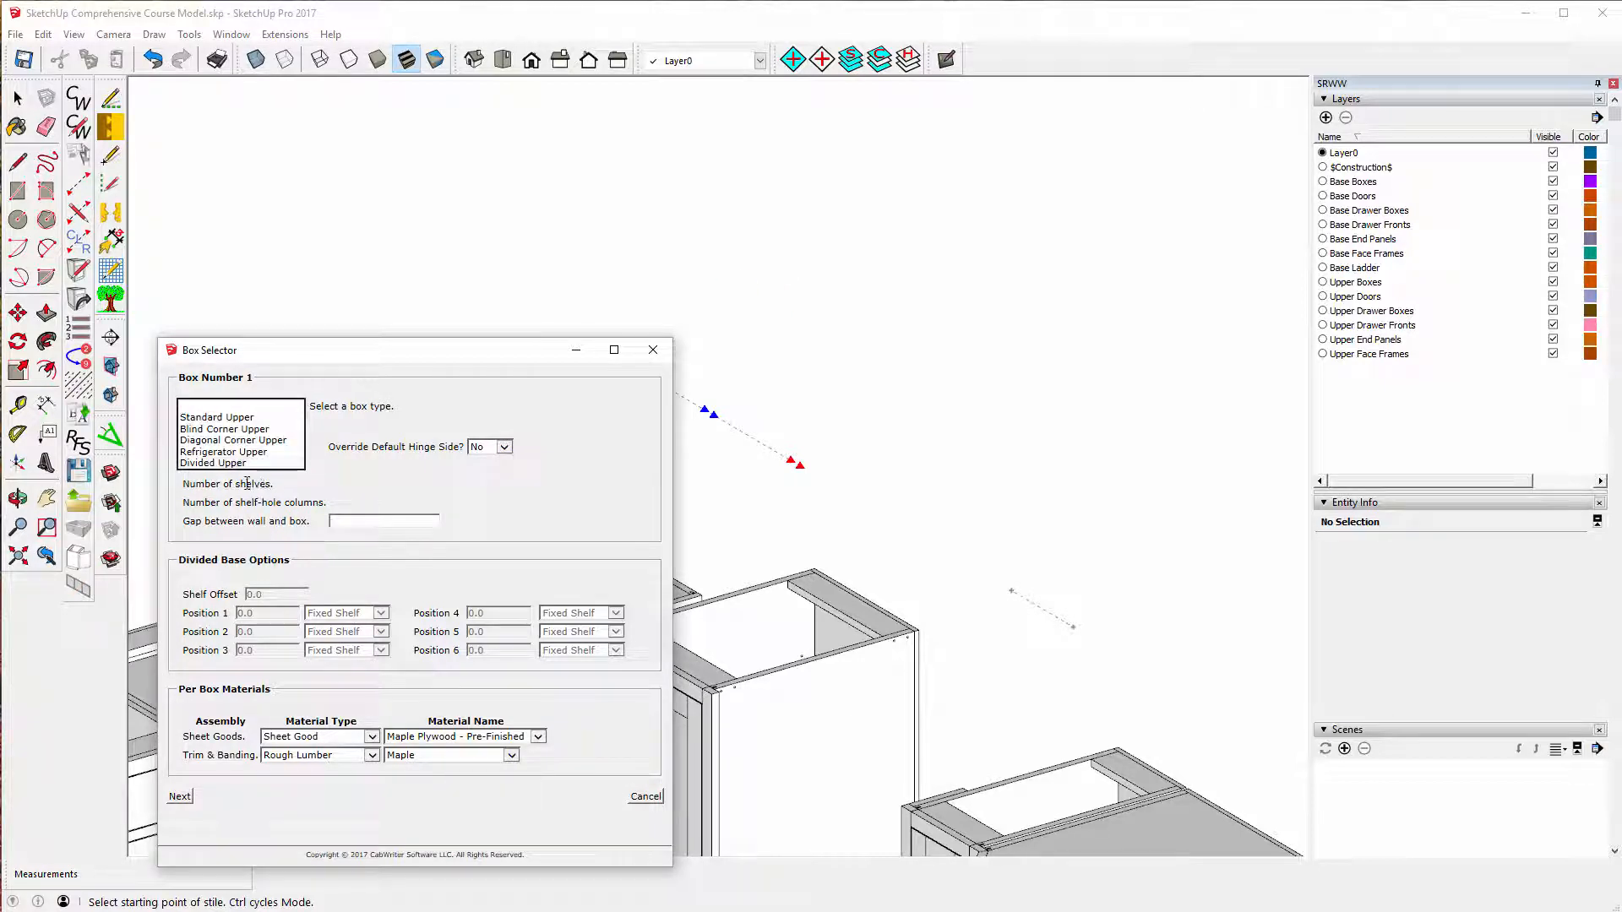
pyautogui.click(215, 440)
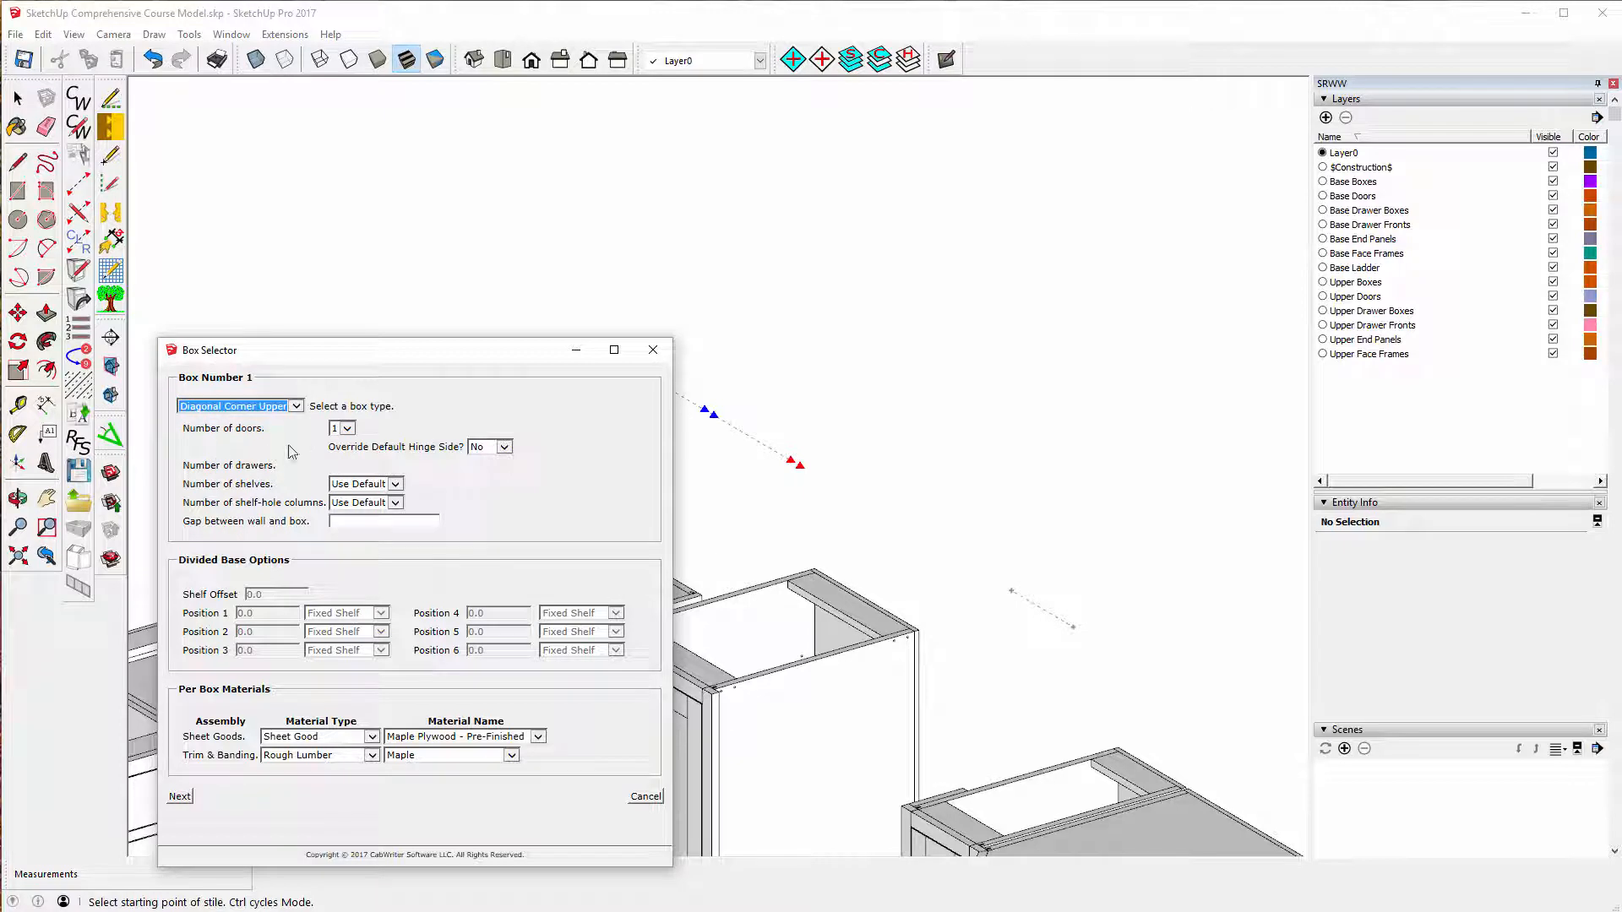
pyautogui.click(180, 796)
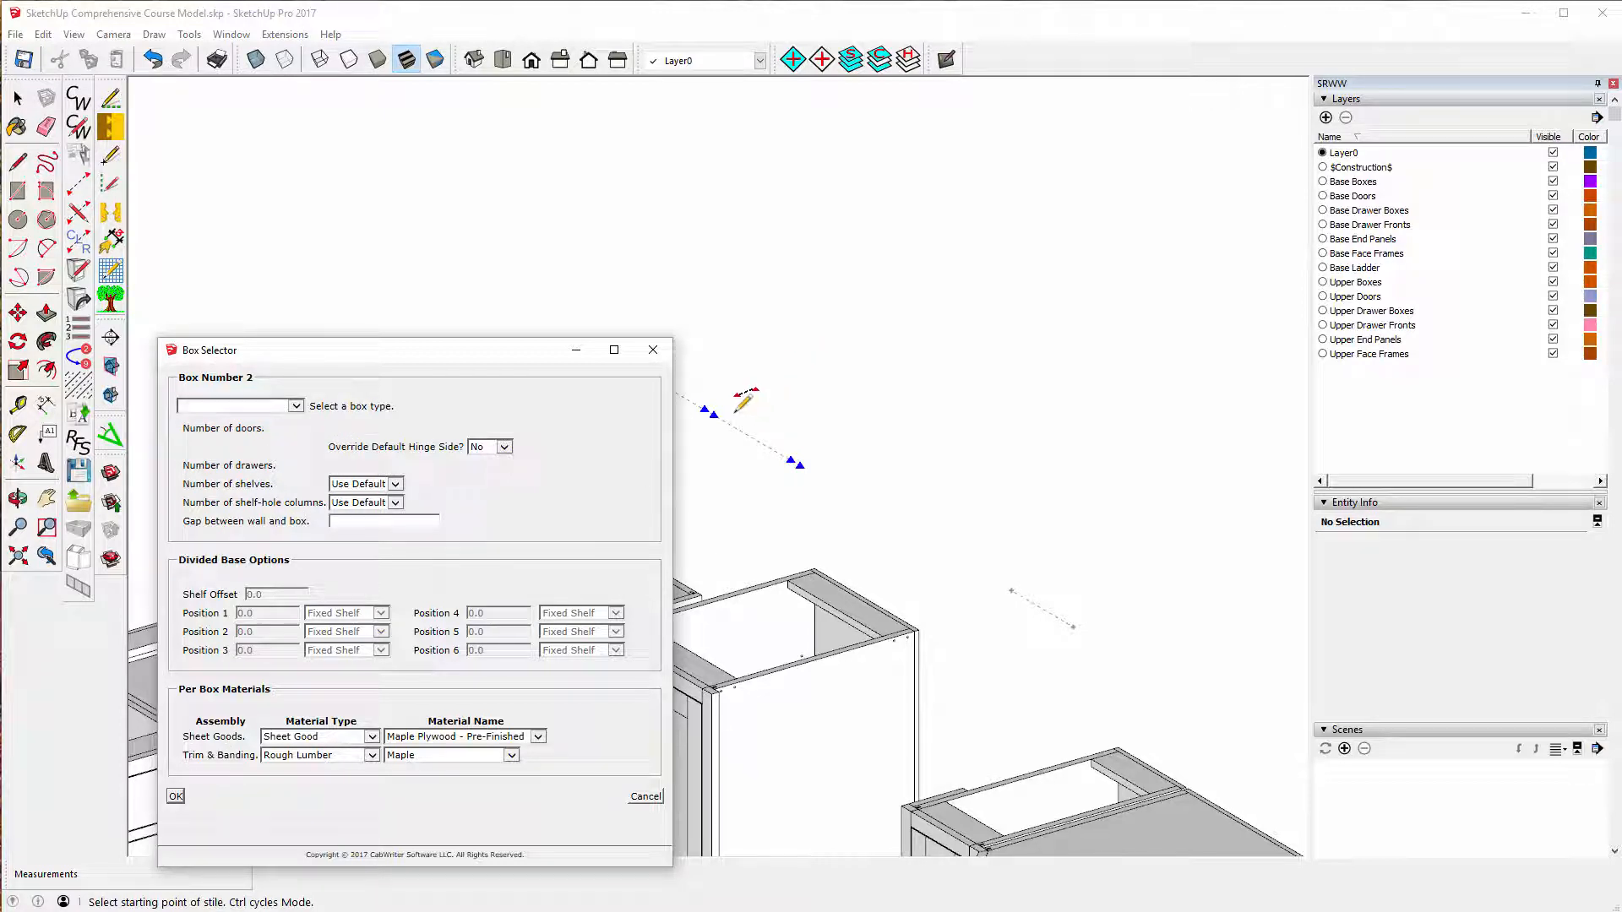
pyautogui.click(296, 406)
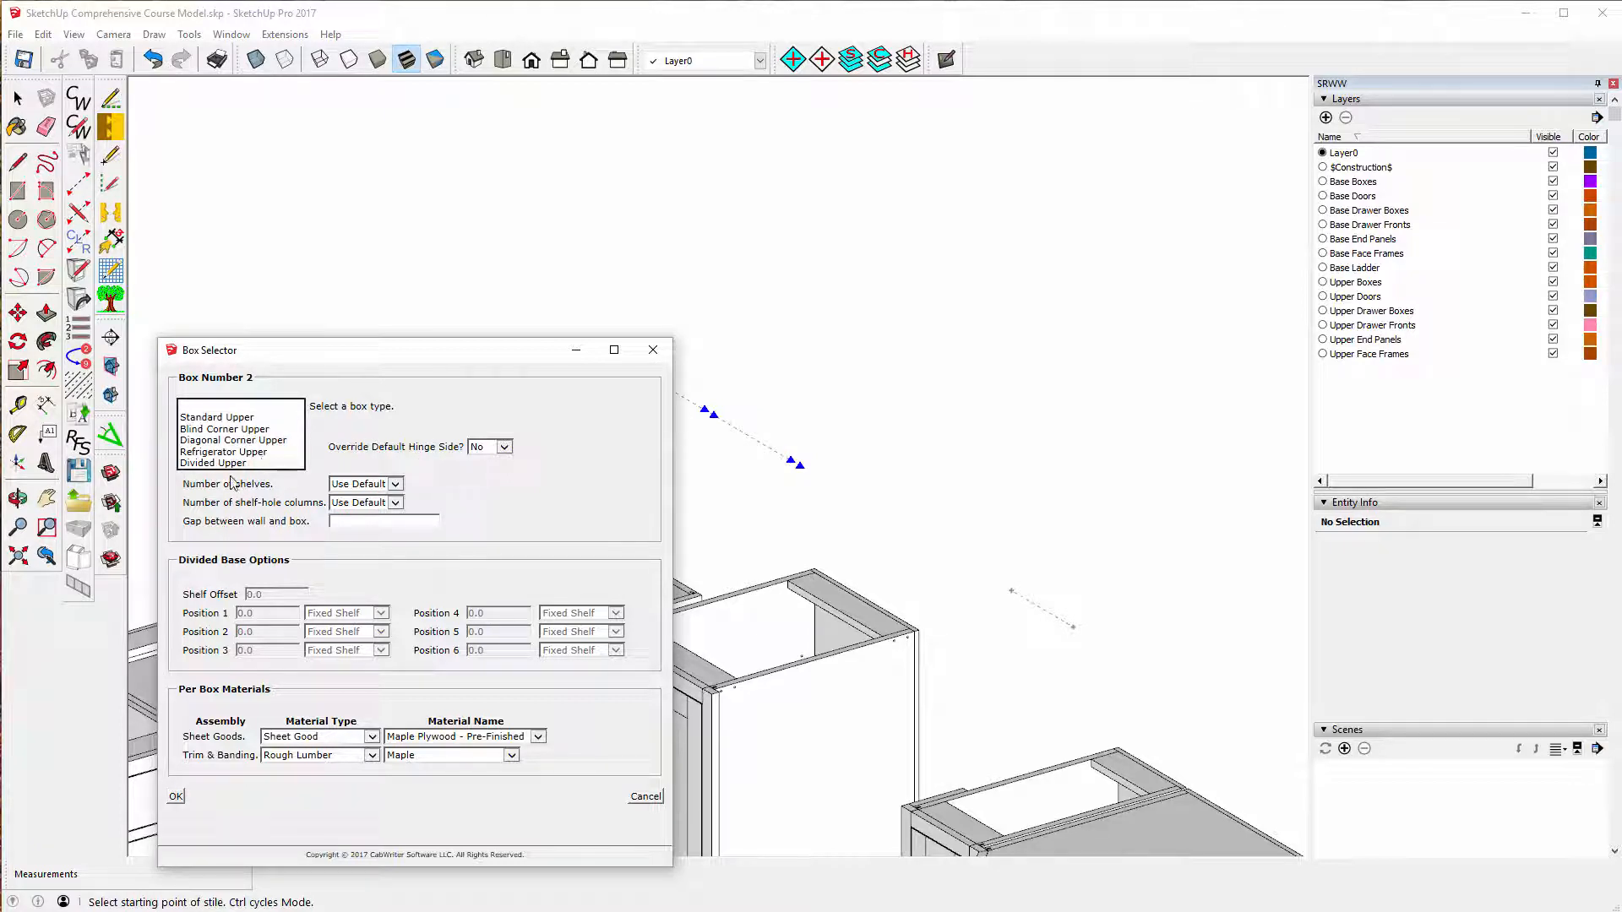
pyautogui.click(236, 417)
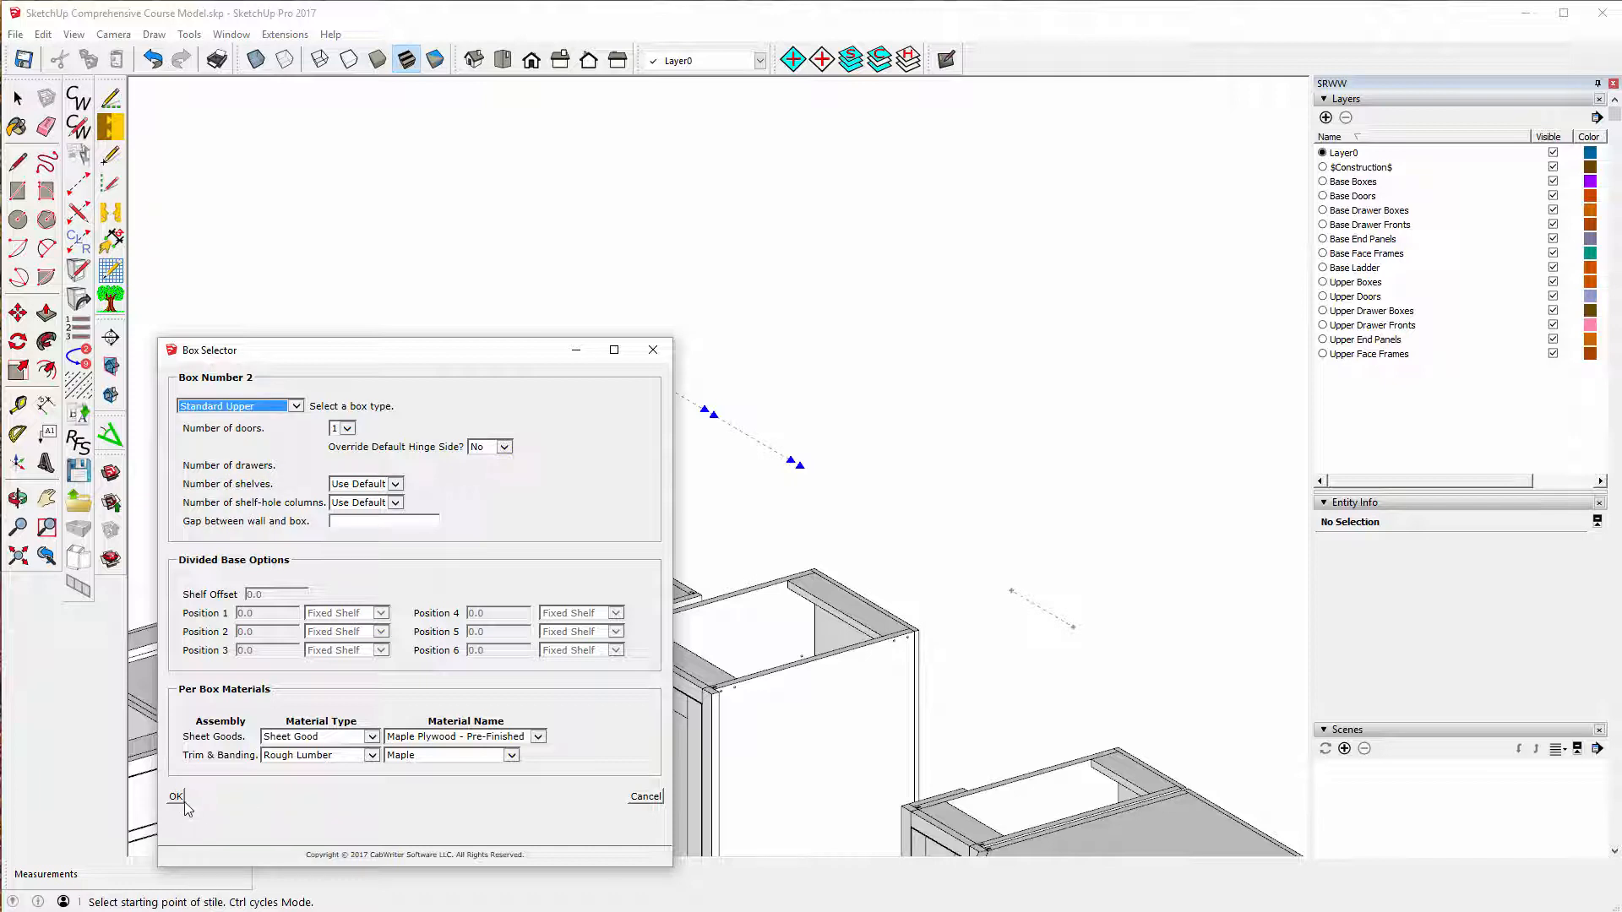
pyautogui.click(178, 796)
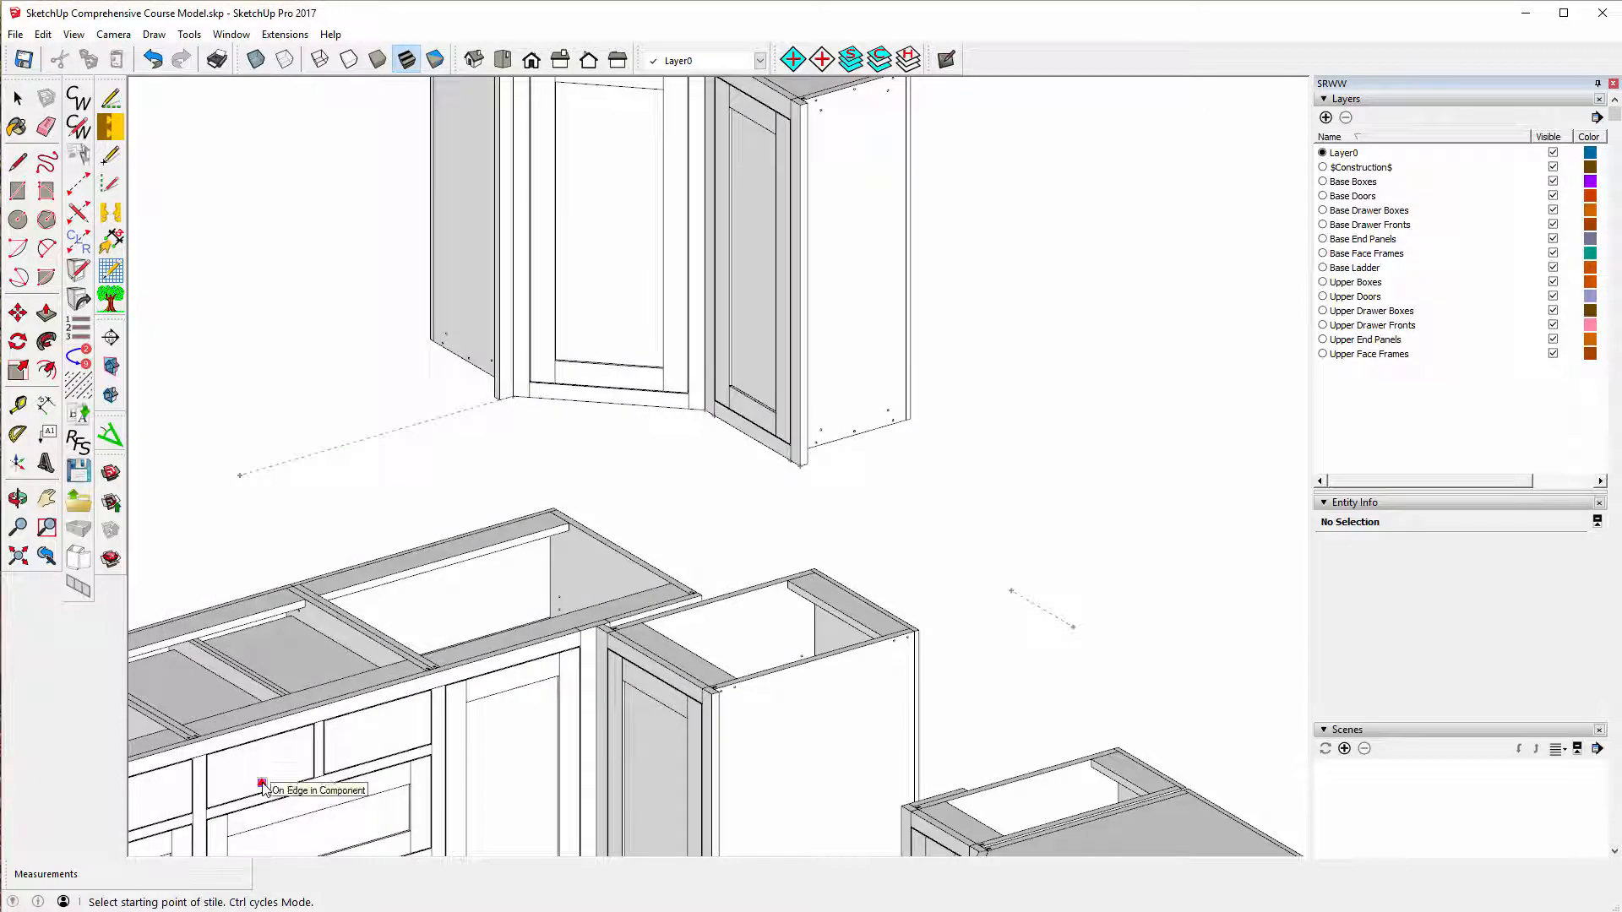
# - Add a Left End Panel stile at the near-corner end of the separate short side-wall construction line
pyautogui.scroll(-3, 308, 616)
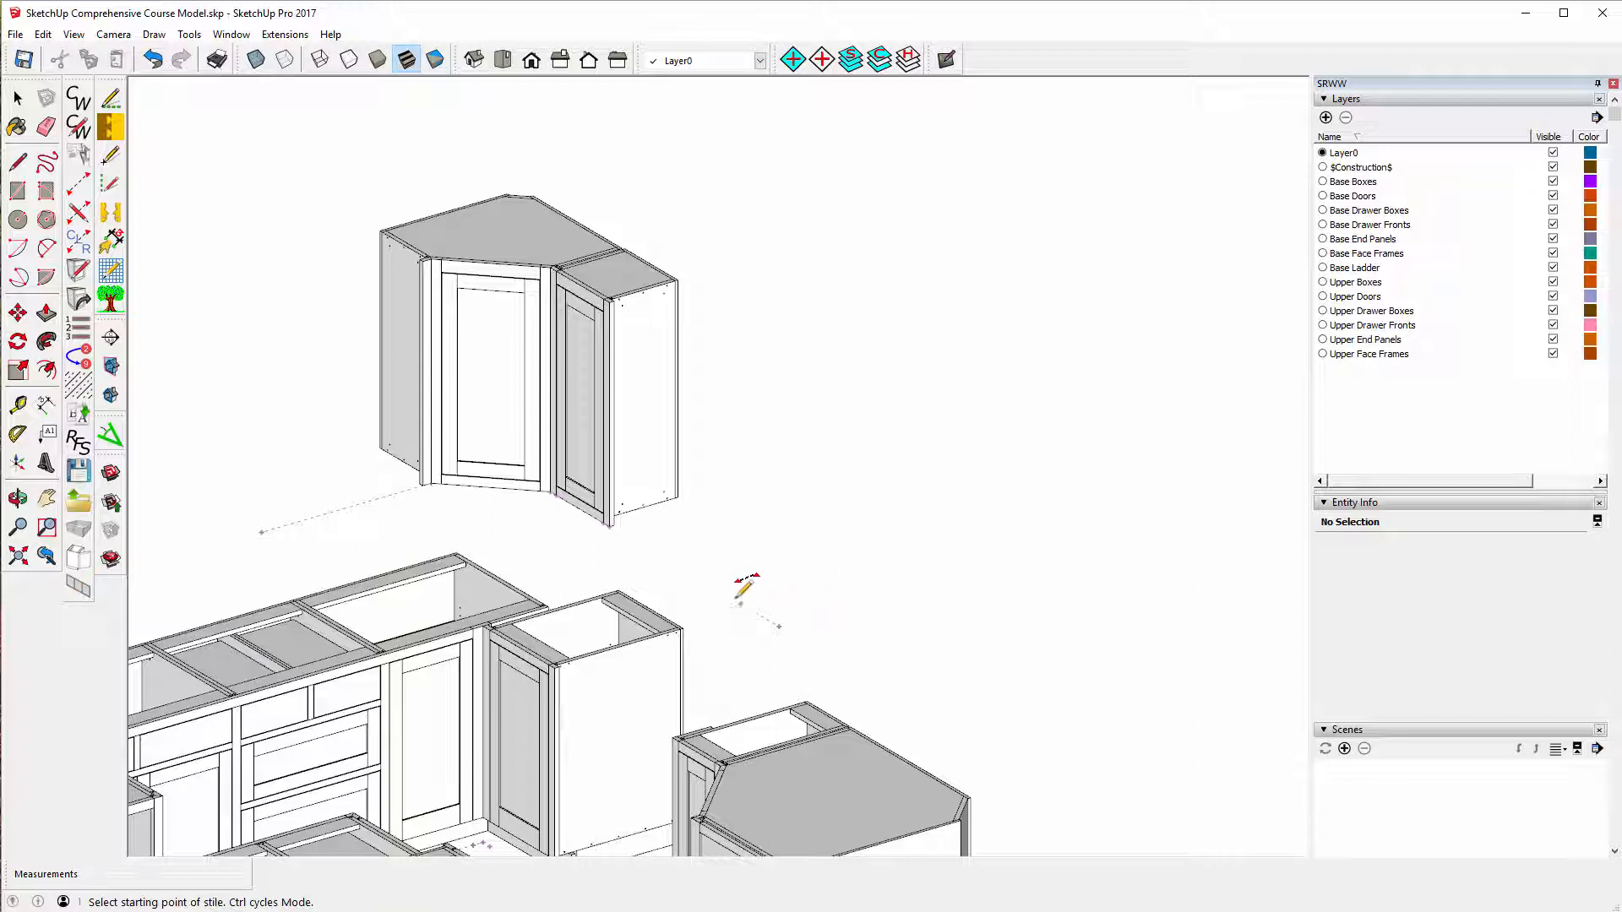
pyautogui.click(739, 601)
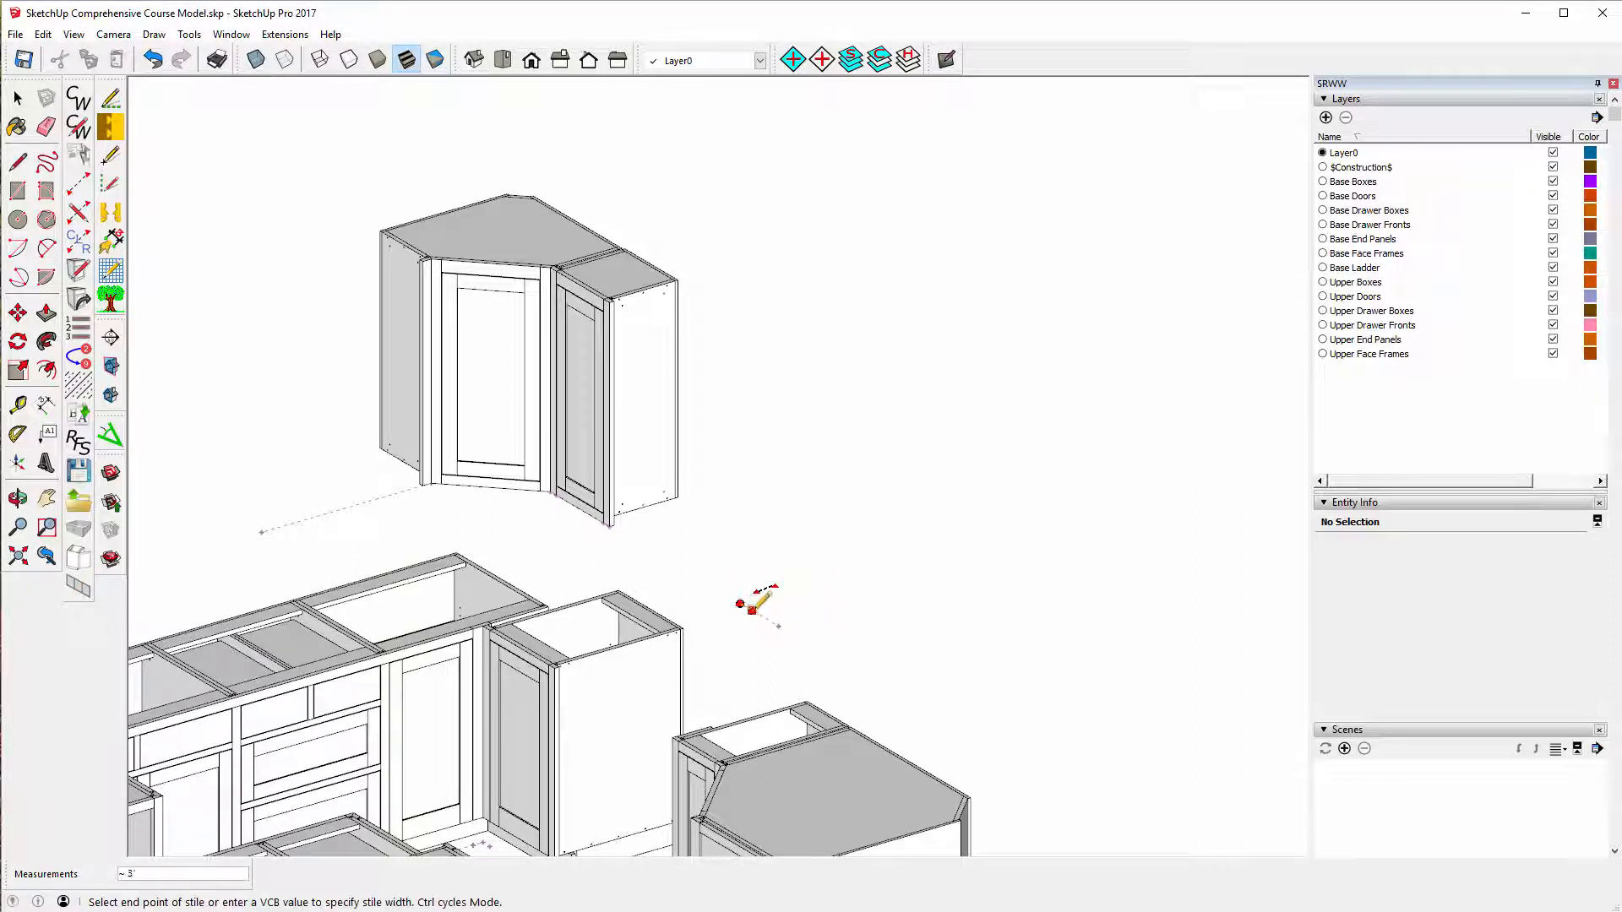
pyautogui.click(752, 609)
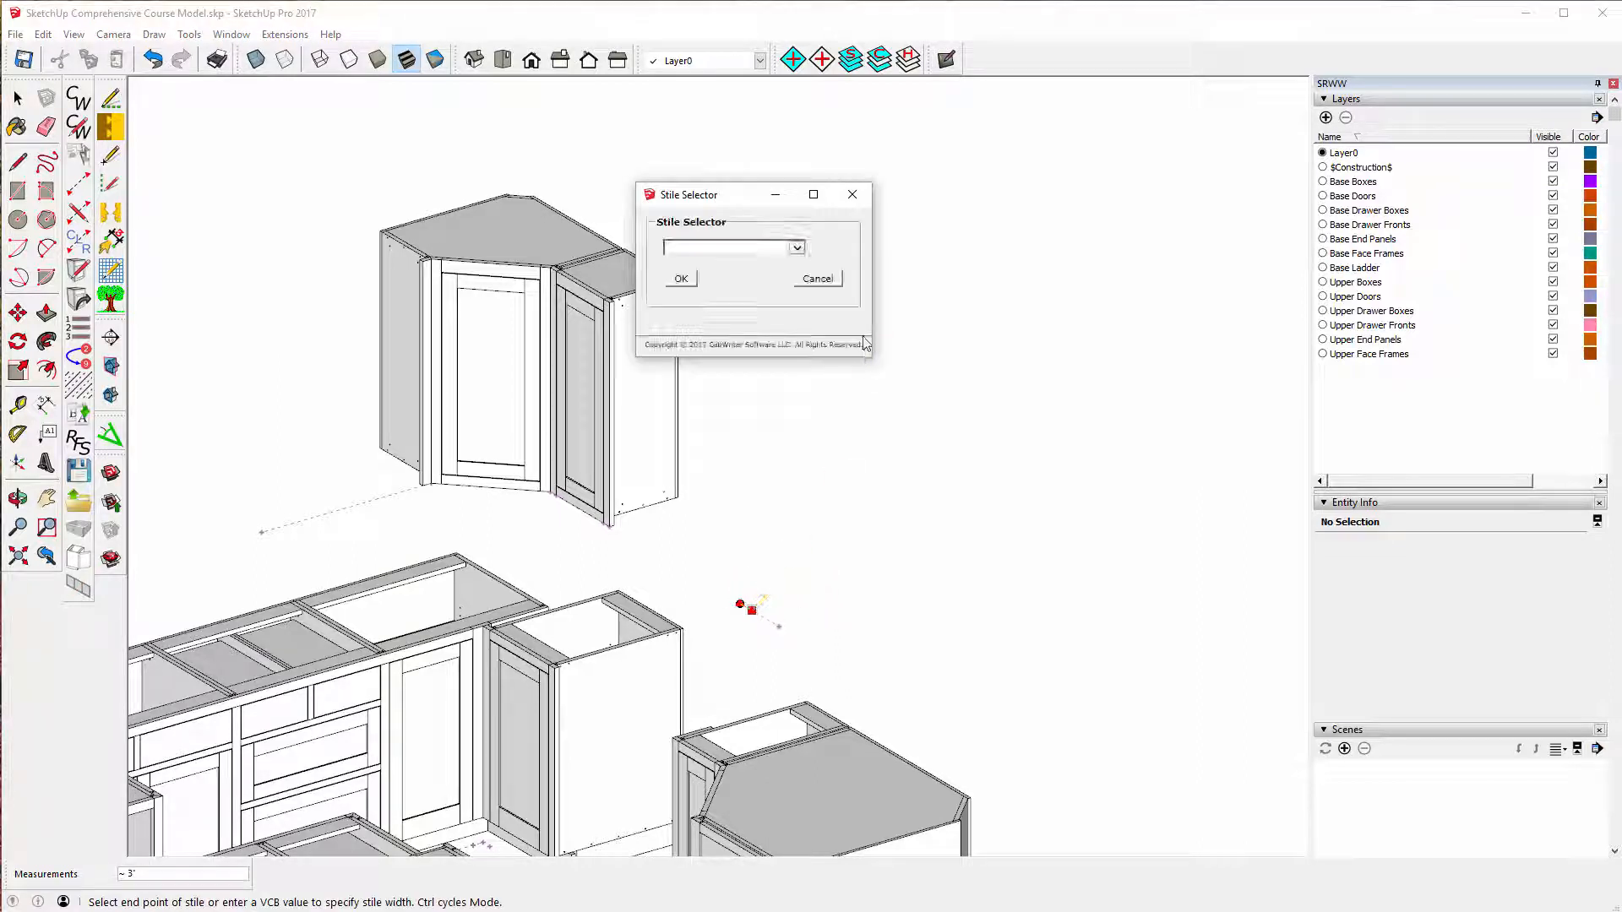
pyautogui.click(797, 249)
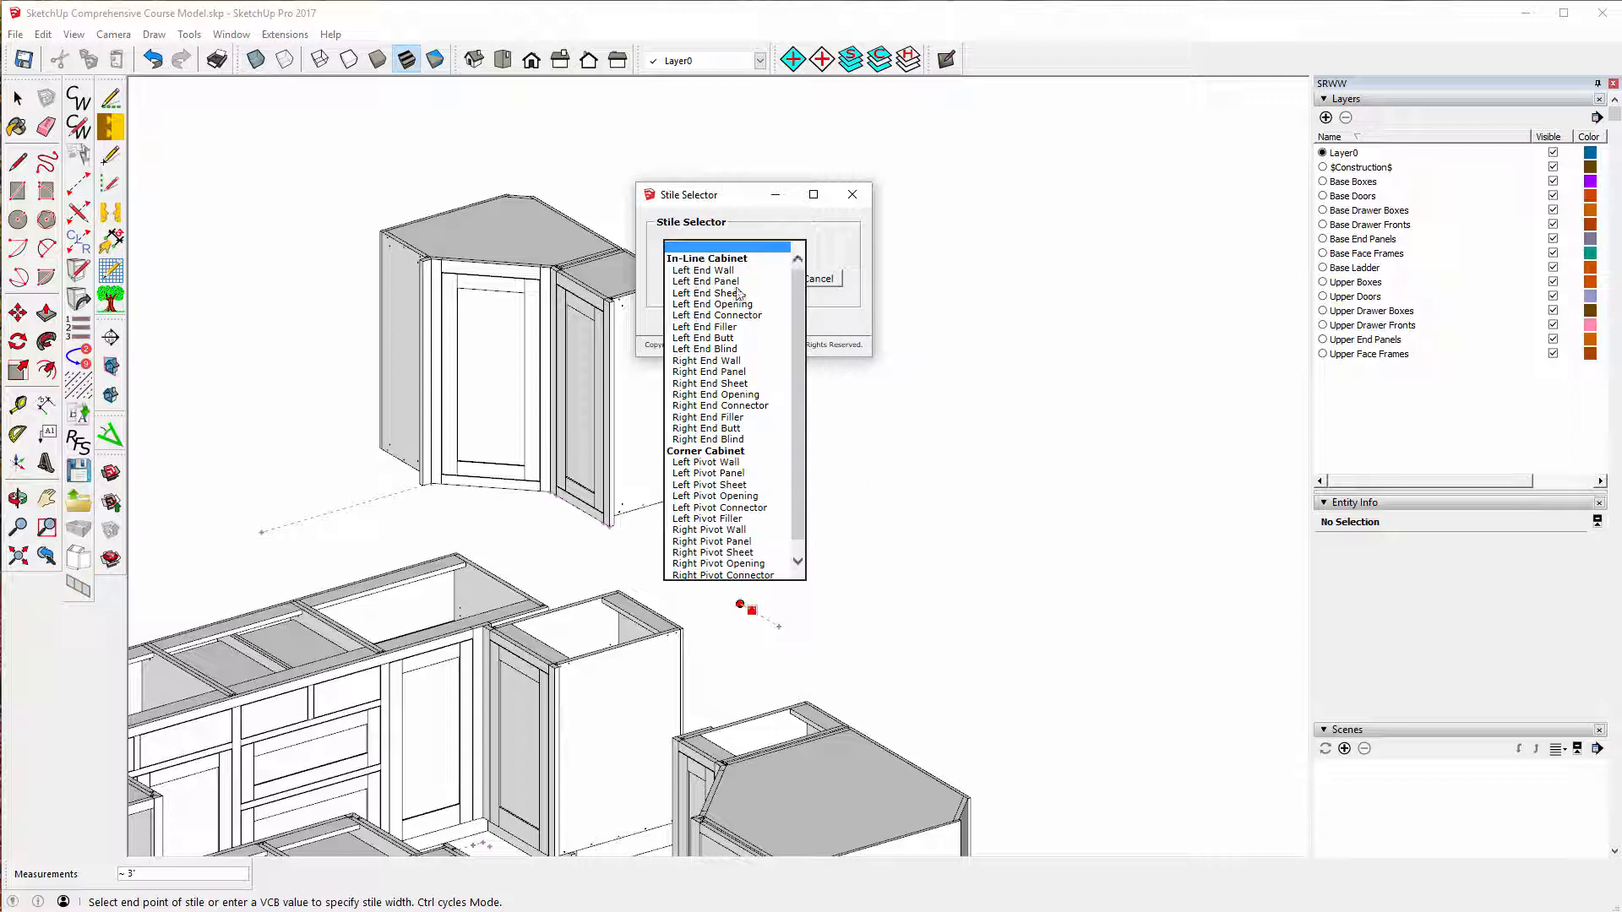
pyautogui.click(682, 282)
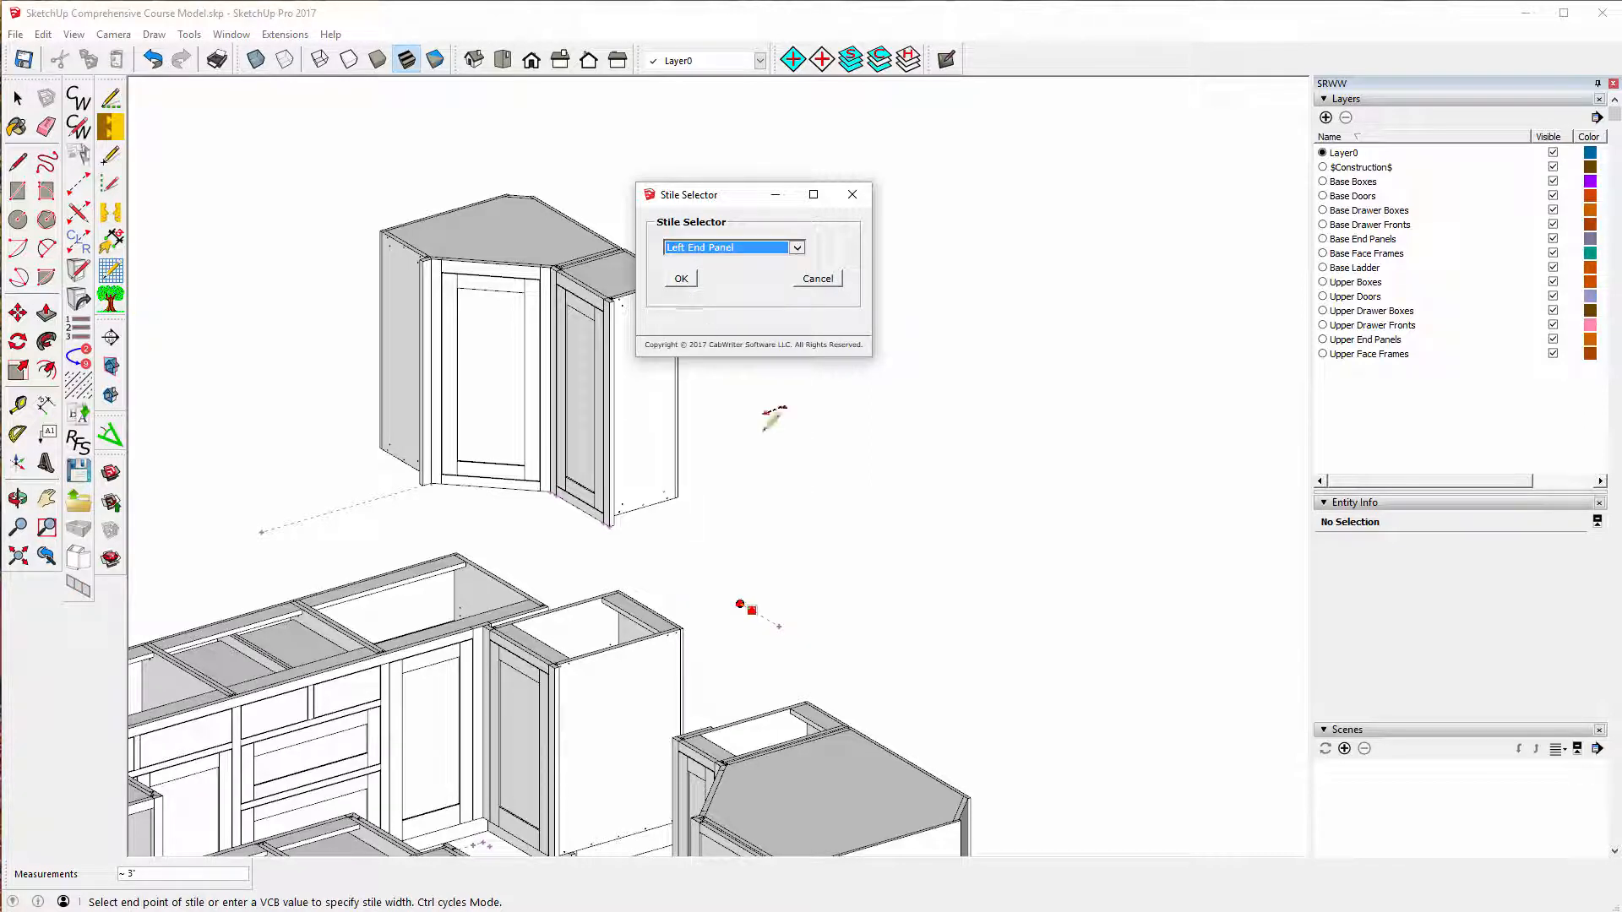
pyautogui.click(680, 279)
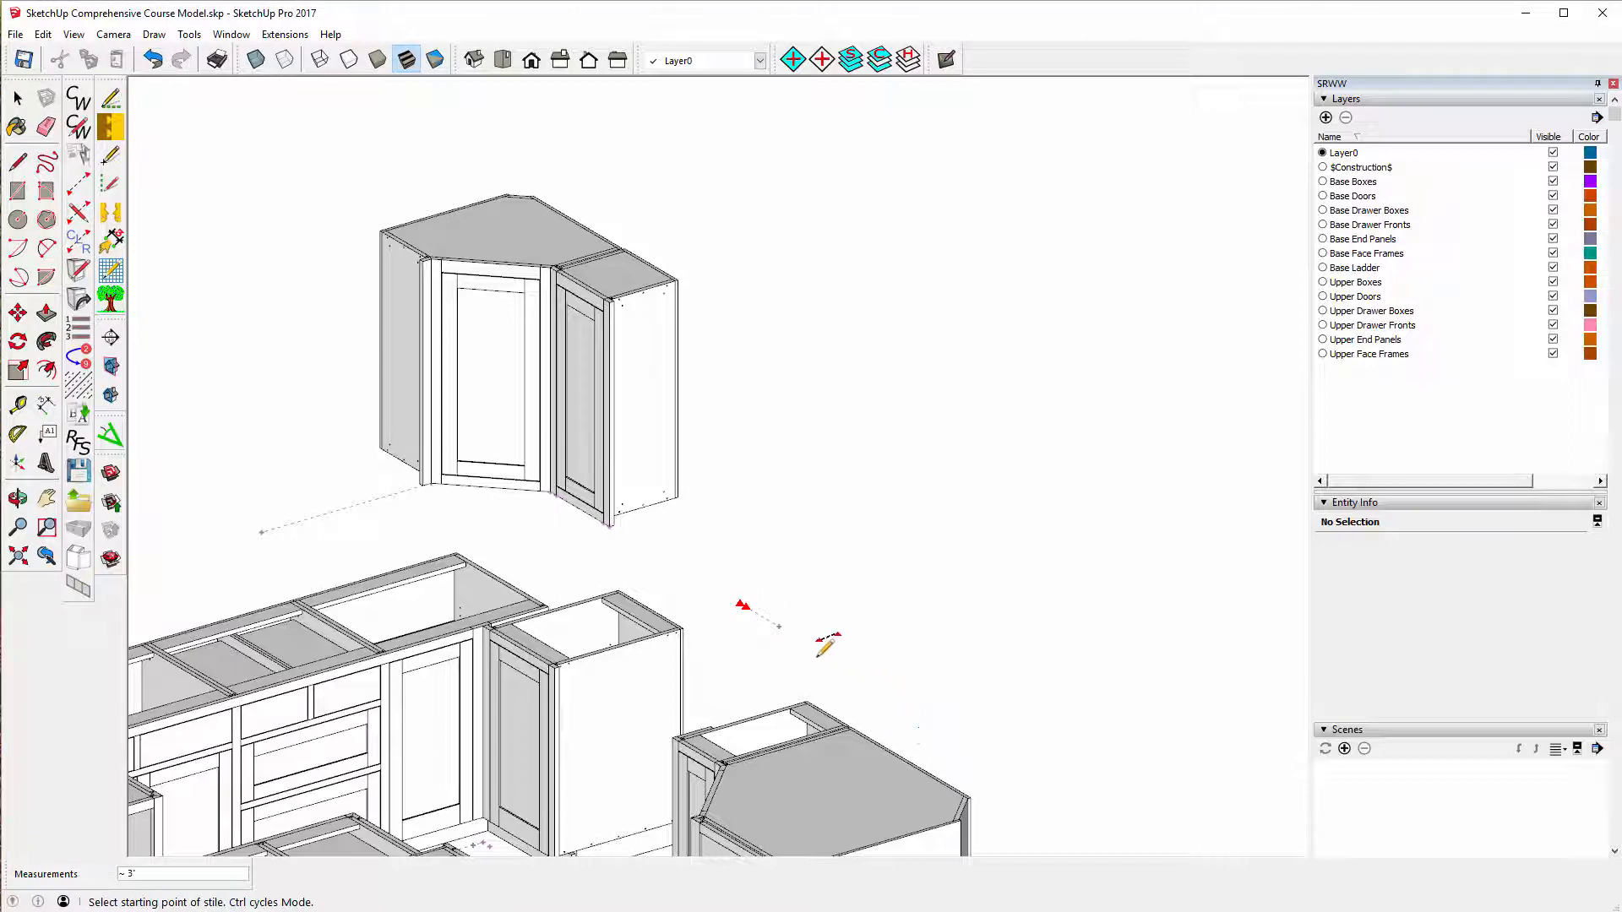
# - Add a Right End Panel stile at the opposite end of the short construction line
pyautogui.click(779, 626)
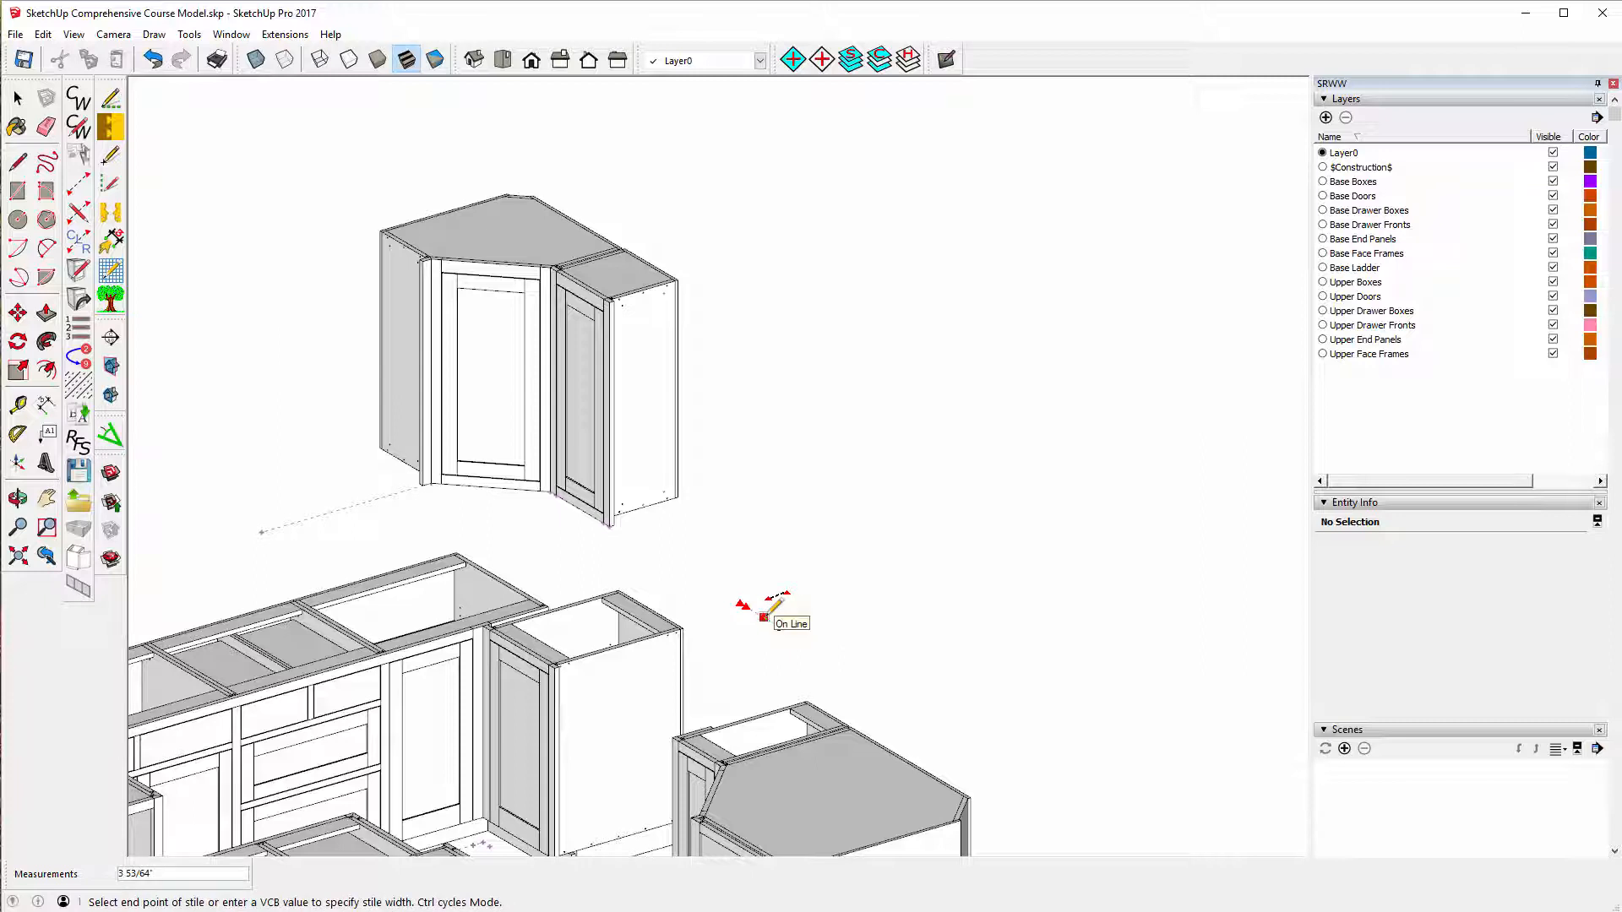
pyautogui.click(765, 617)
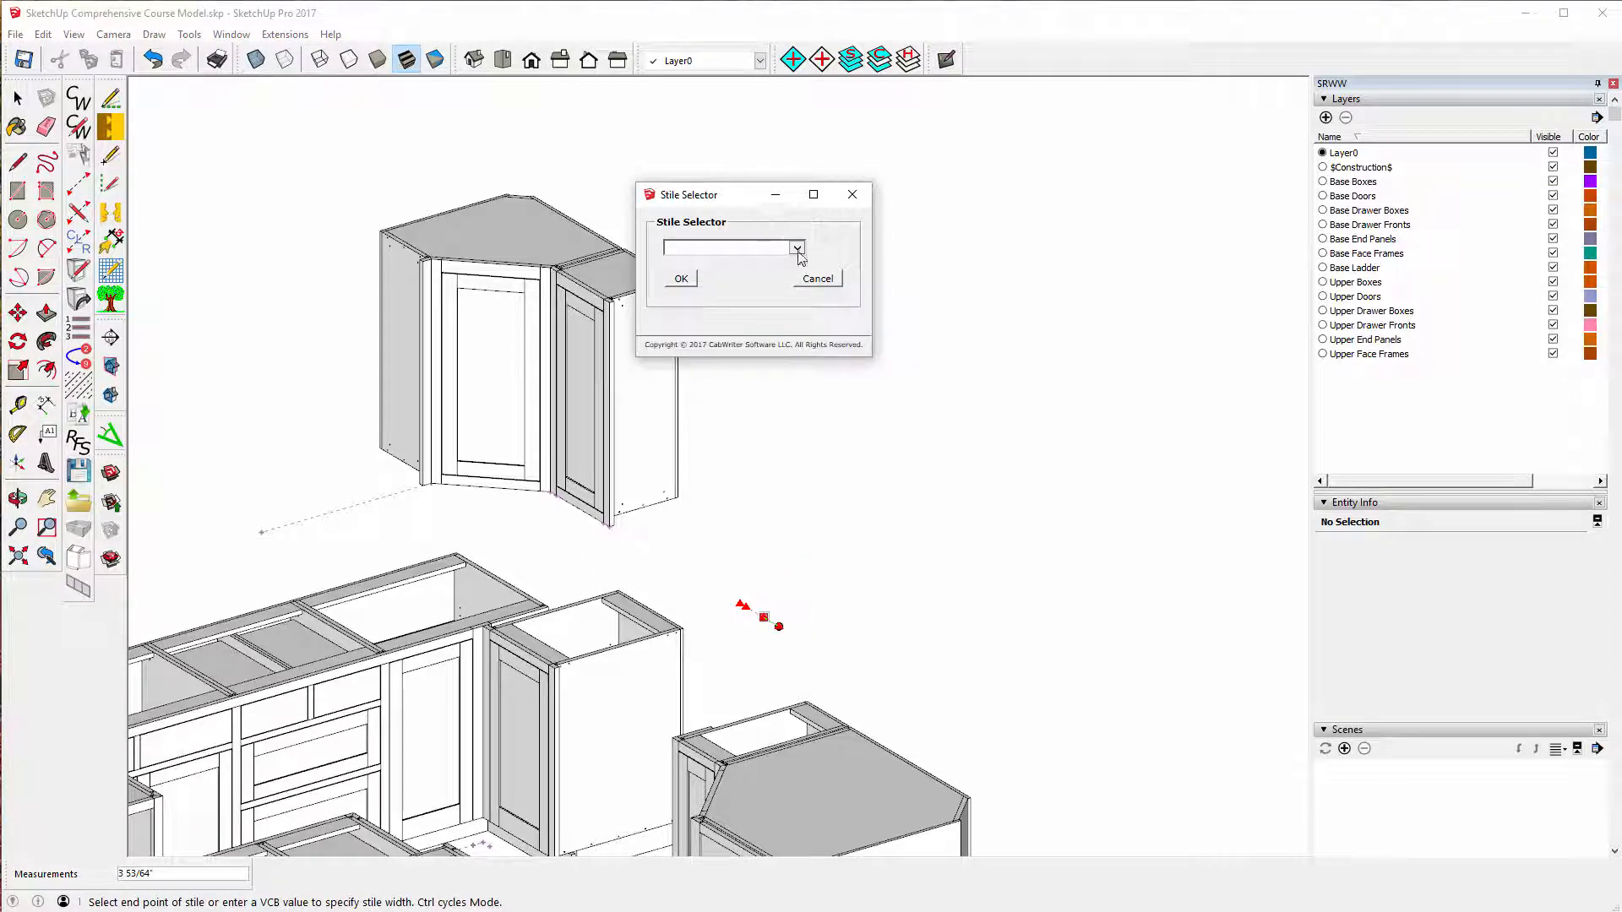
pyautogui.click(797, 249)
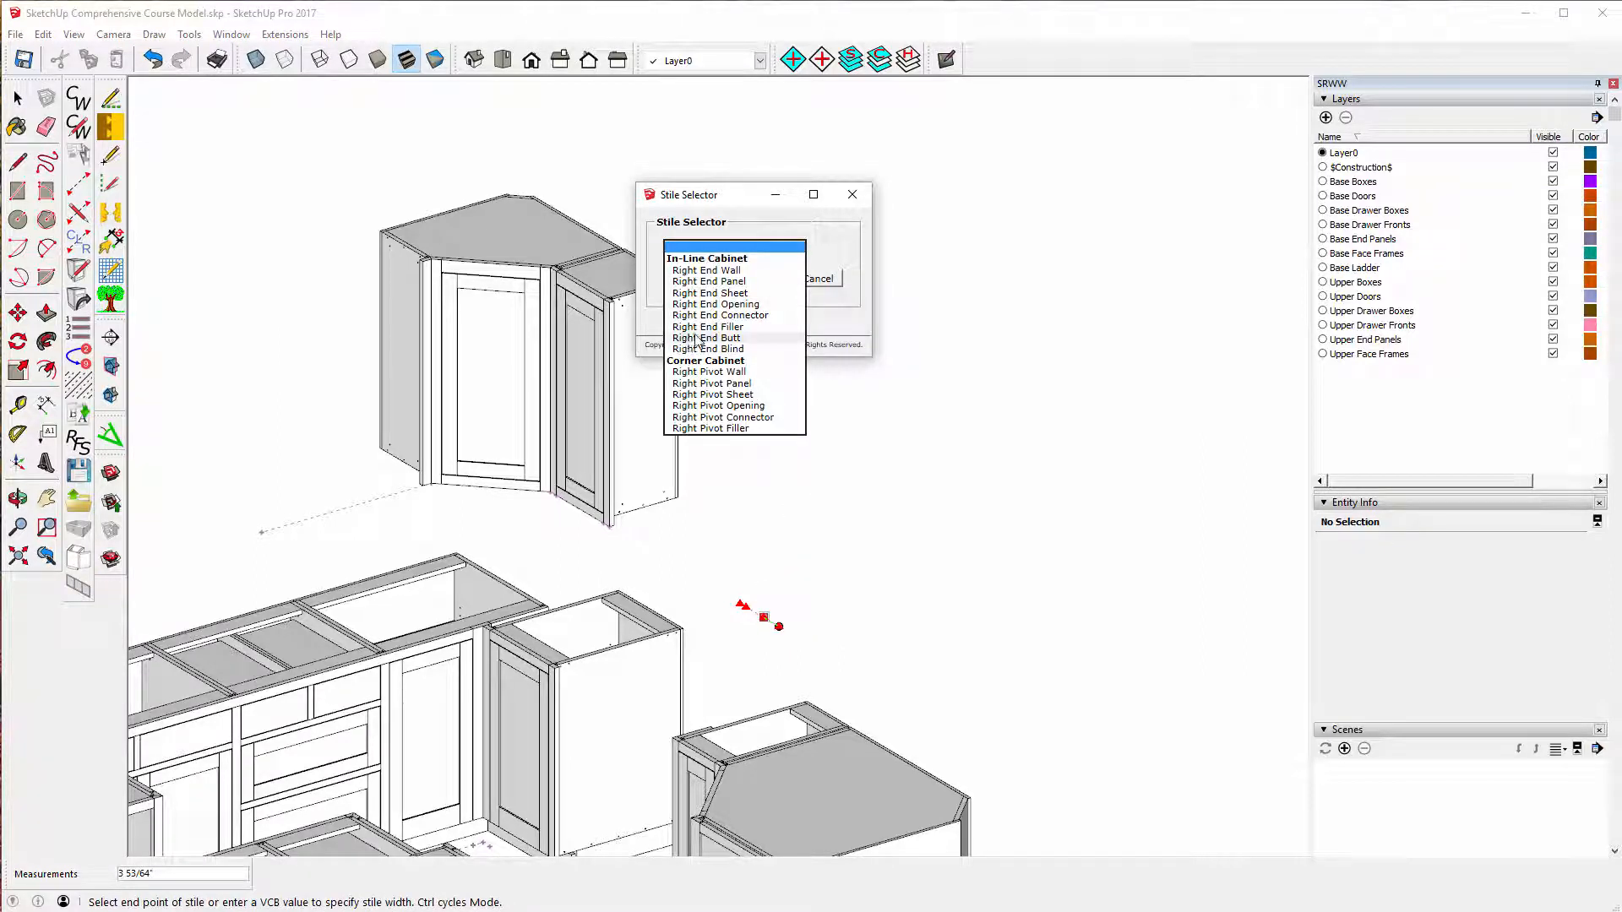
pyautogui.click(694, 281)
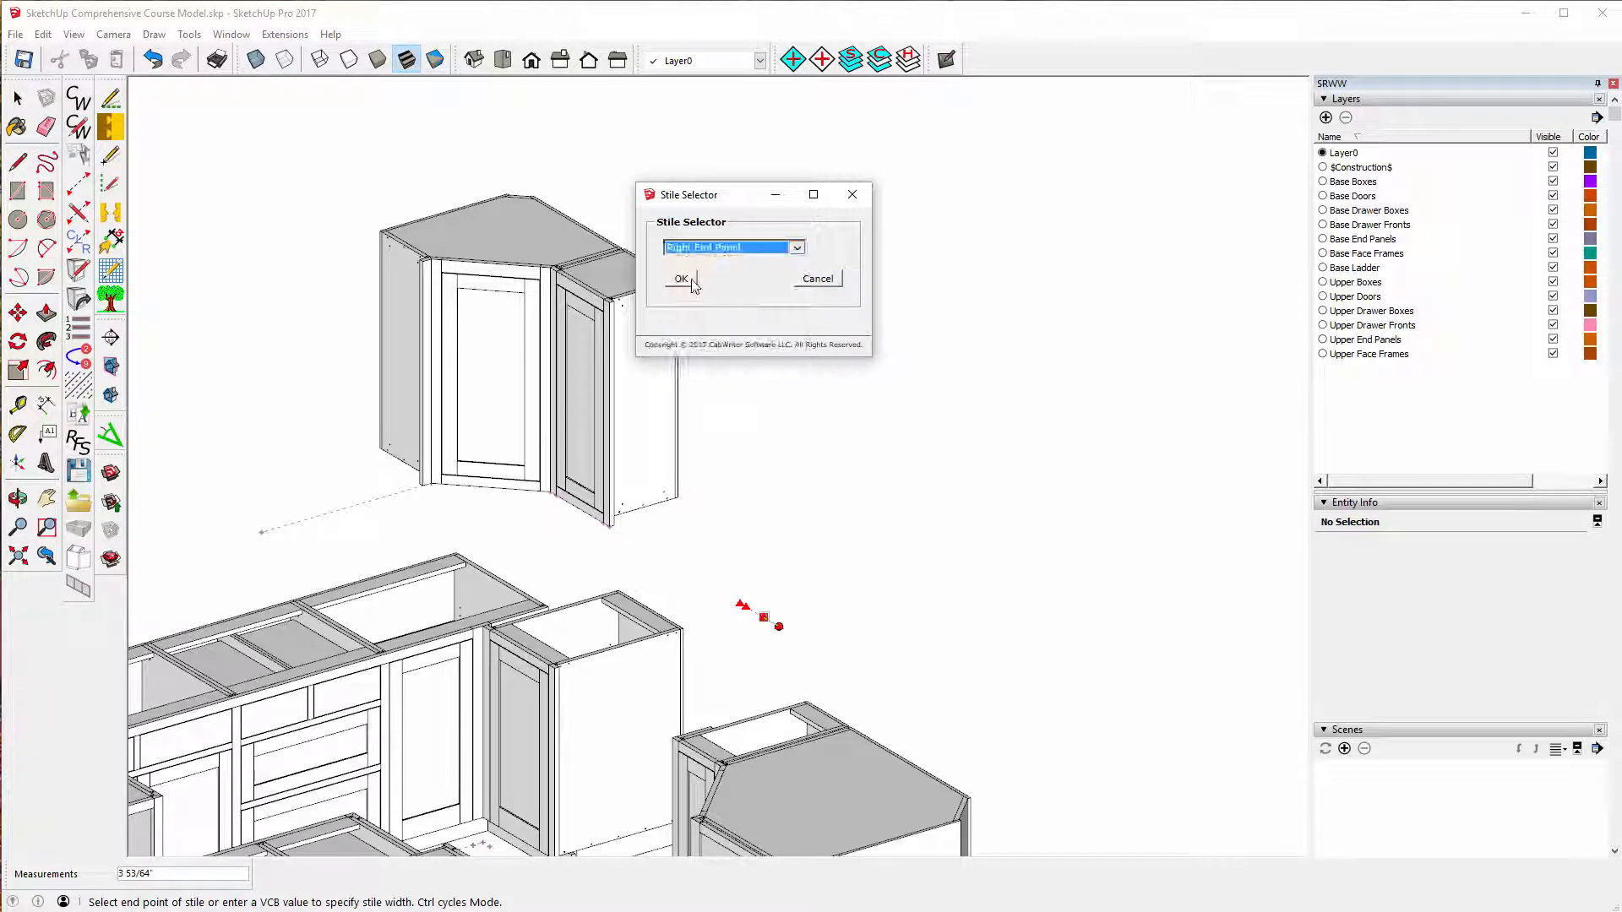
pyautogui.click(683, 280)
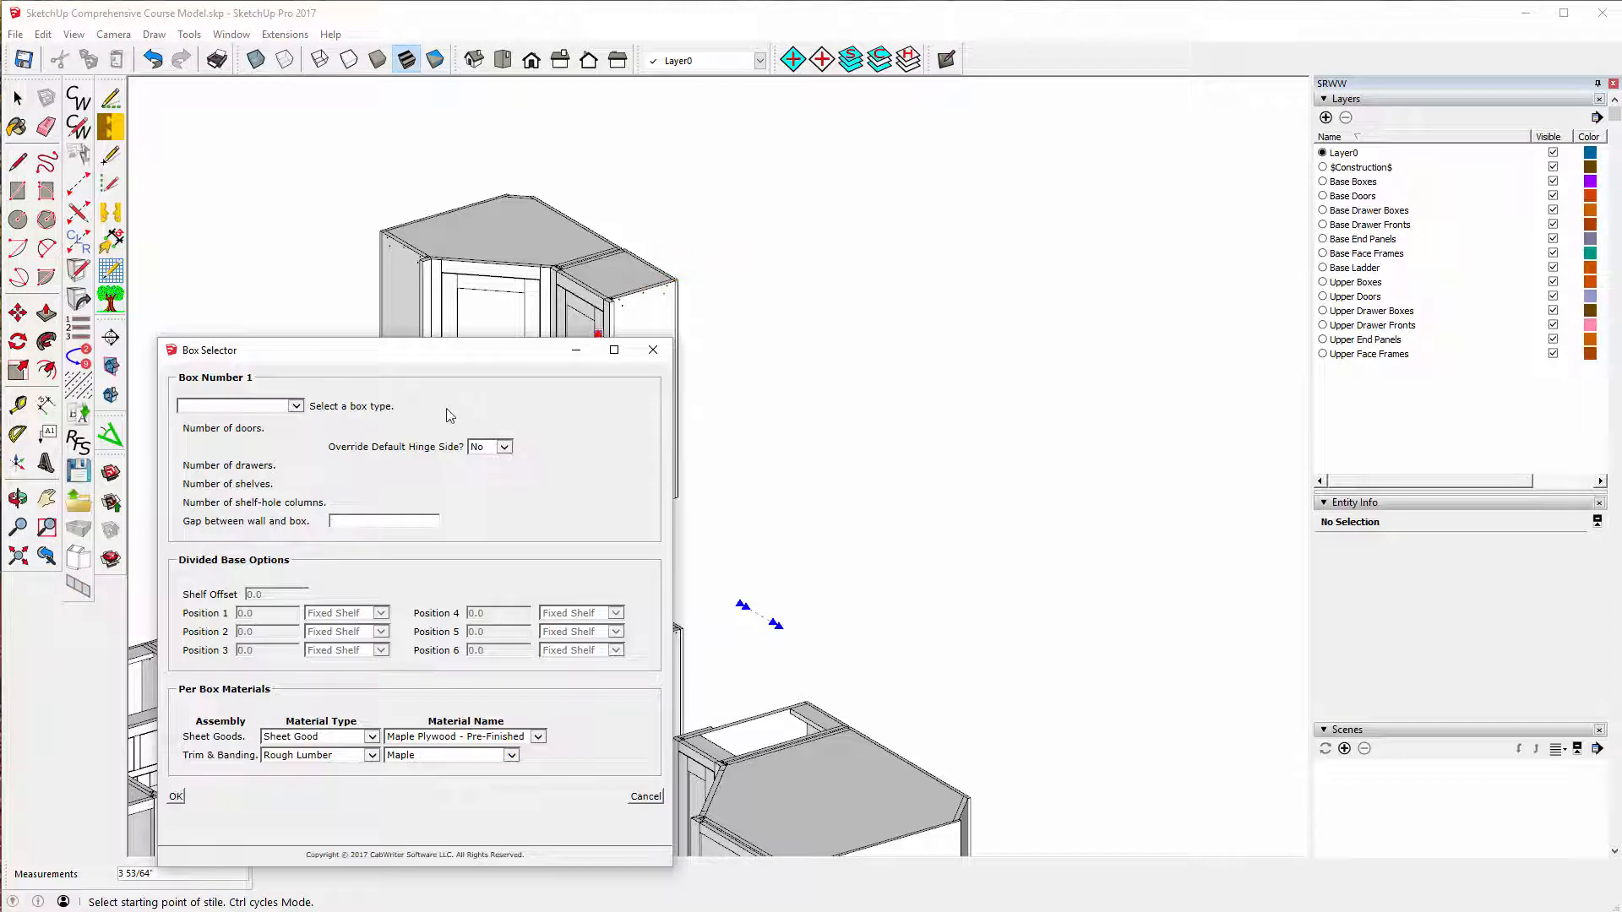
# - Generate the upper cabinet on the separate short construction line, with box 1 as Standard Upper
pyautogui.click(295, 407)
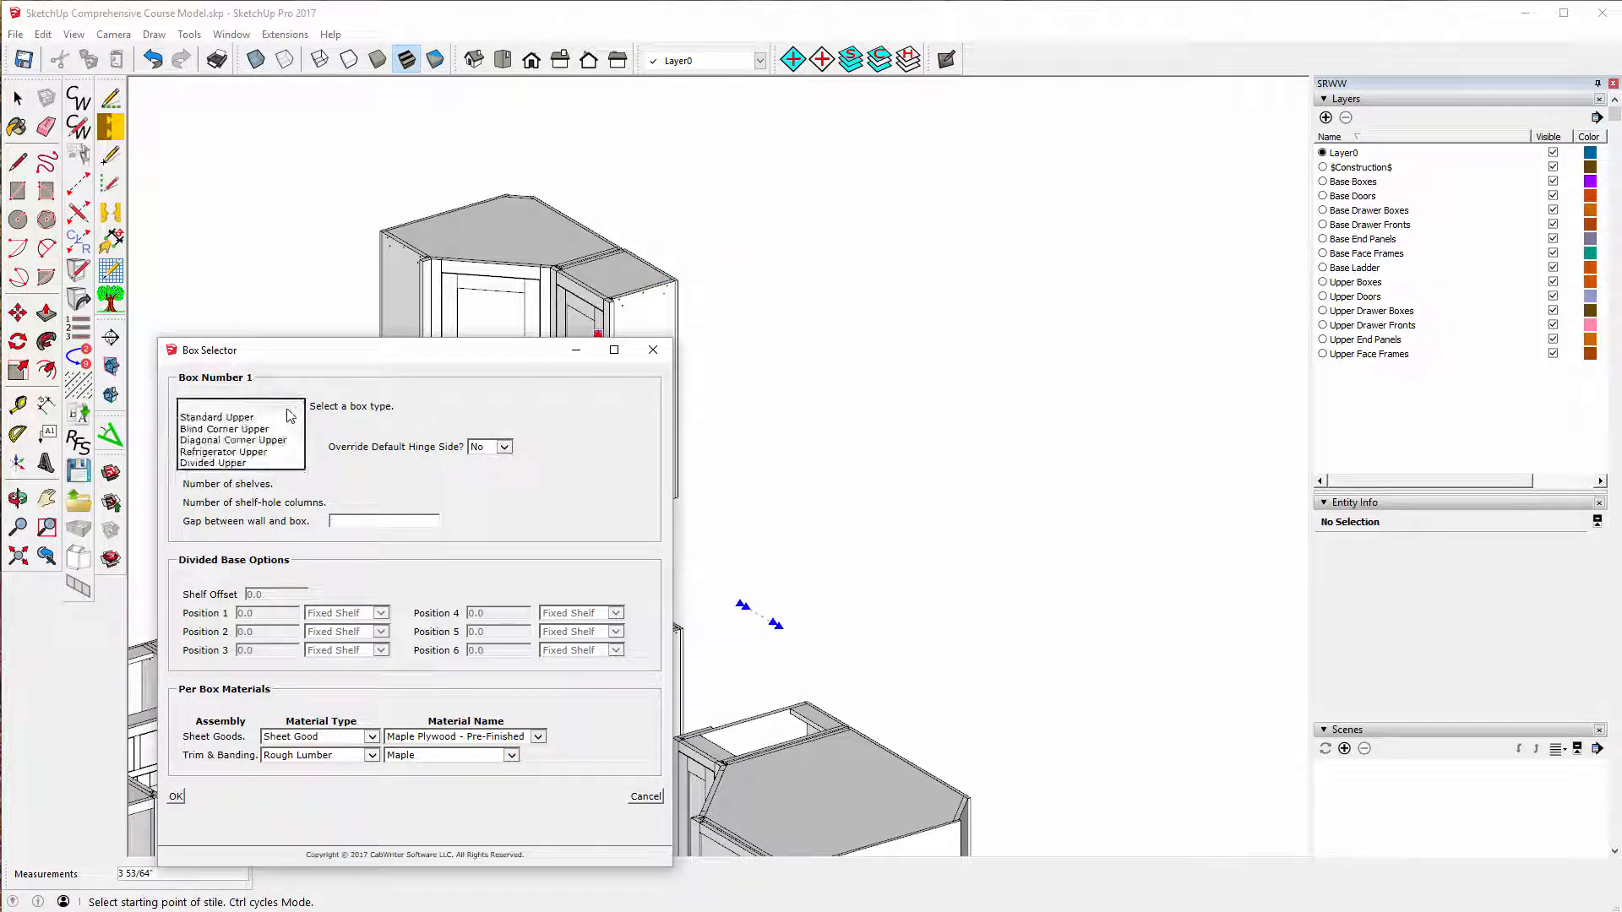
pyautogui.click(235, 429)
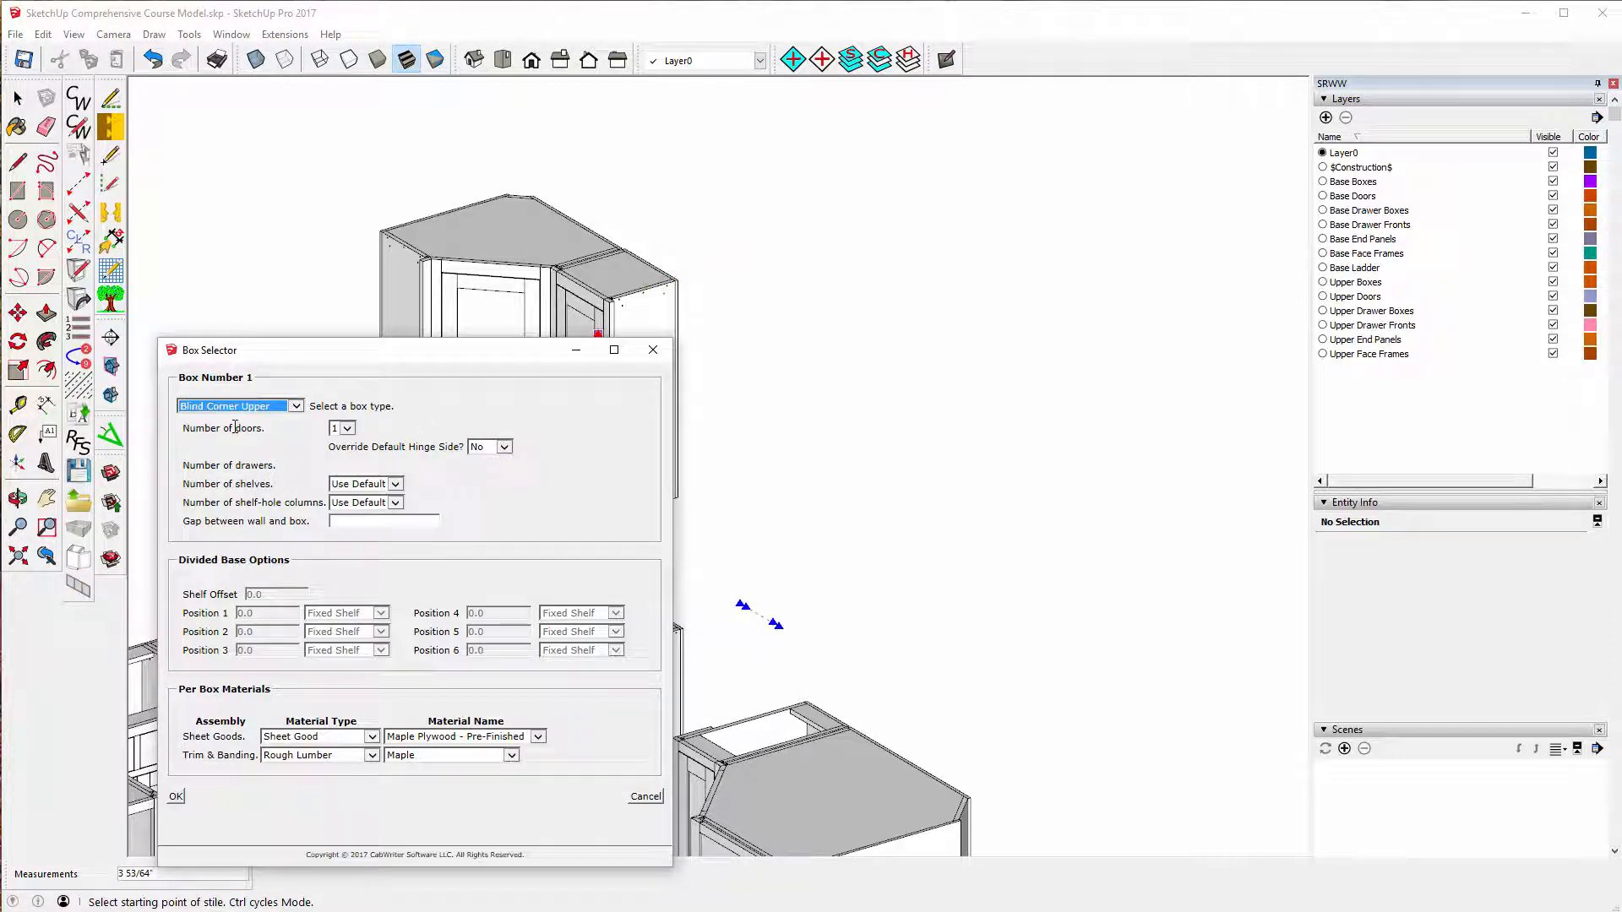
pyautogui.click(296, 409)
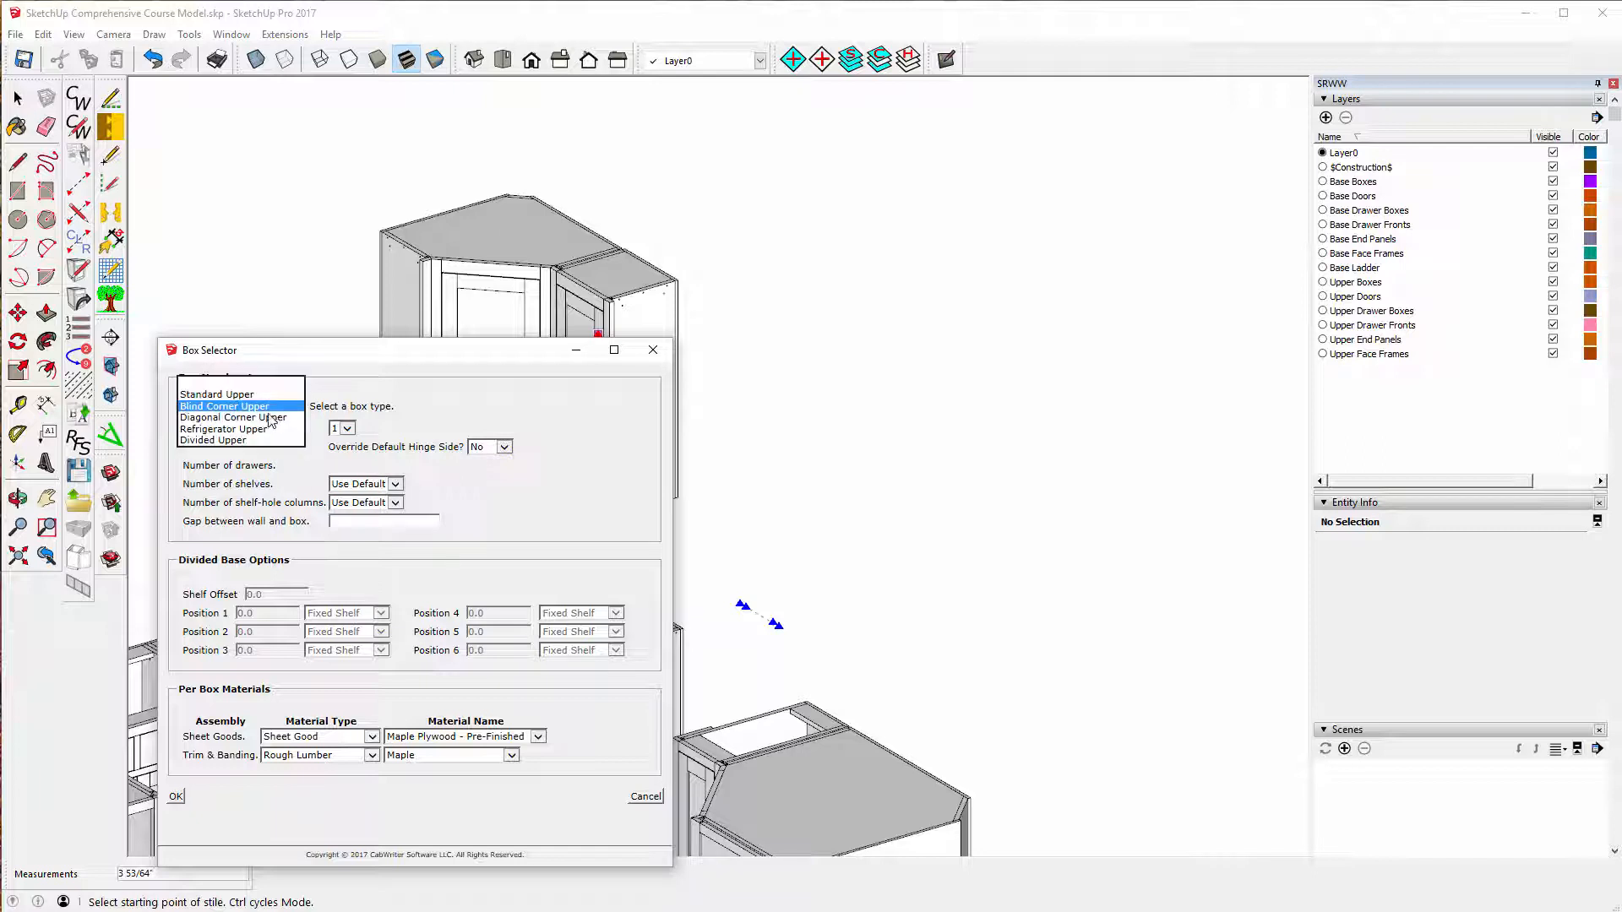
pyautogui.click(247, 395)
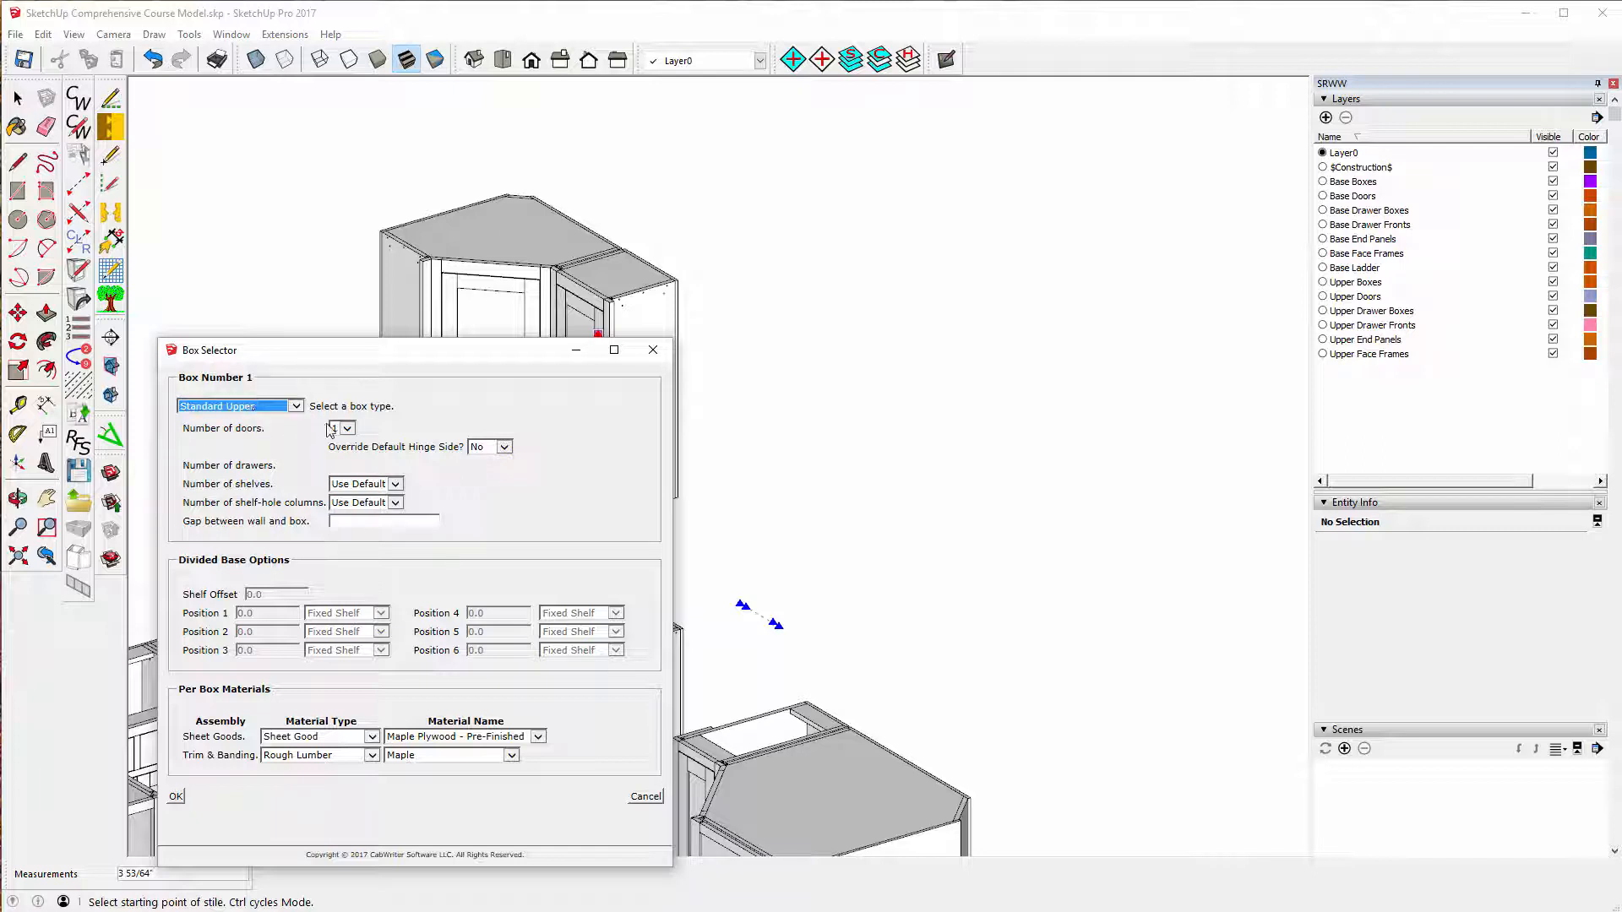
pyautogui.click(176, 798)
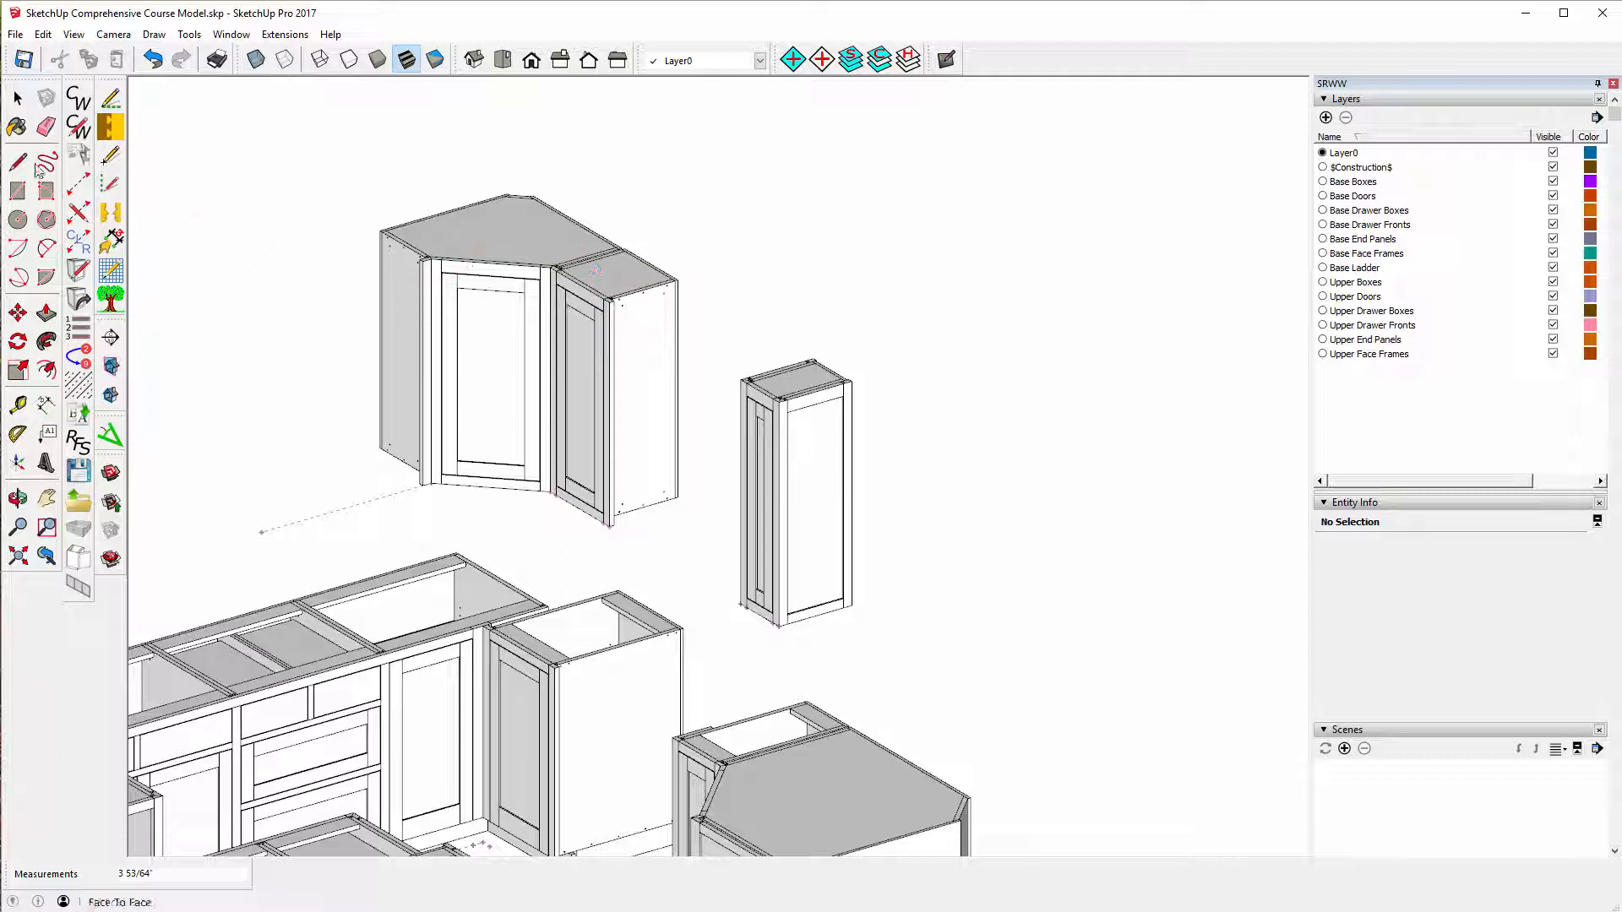
# - Edit the corner upper run's story stick to change its right end stile type to Right End Panel, leaving the other stiles as they are
pyautogui.press('space')
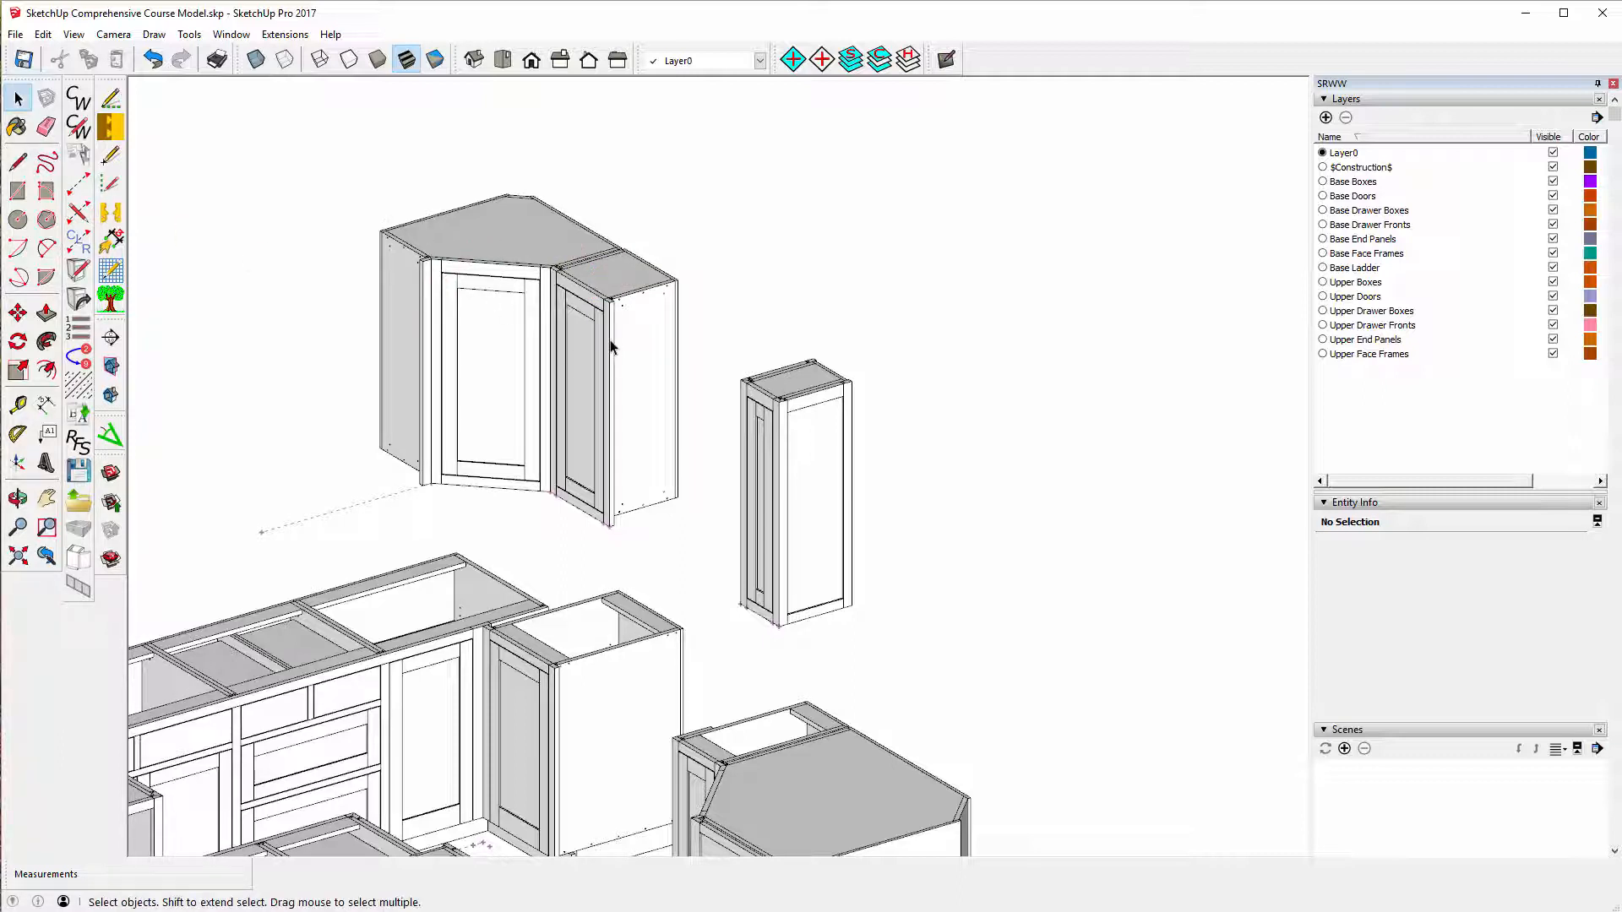
pyautogui.click(609, 345)
pyautogui.rightClick(609, 341)
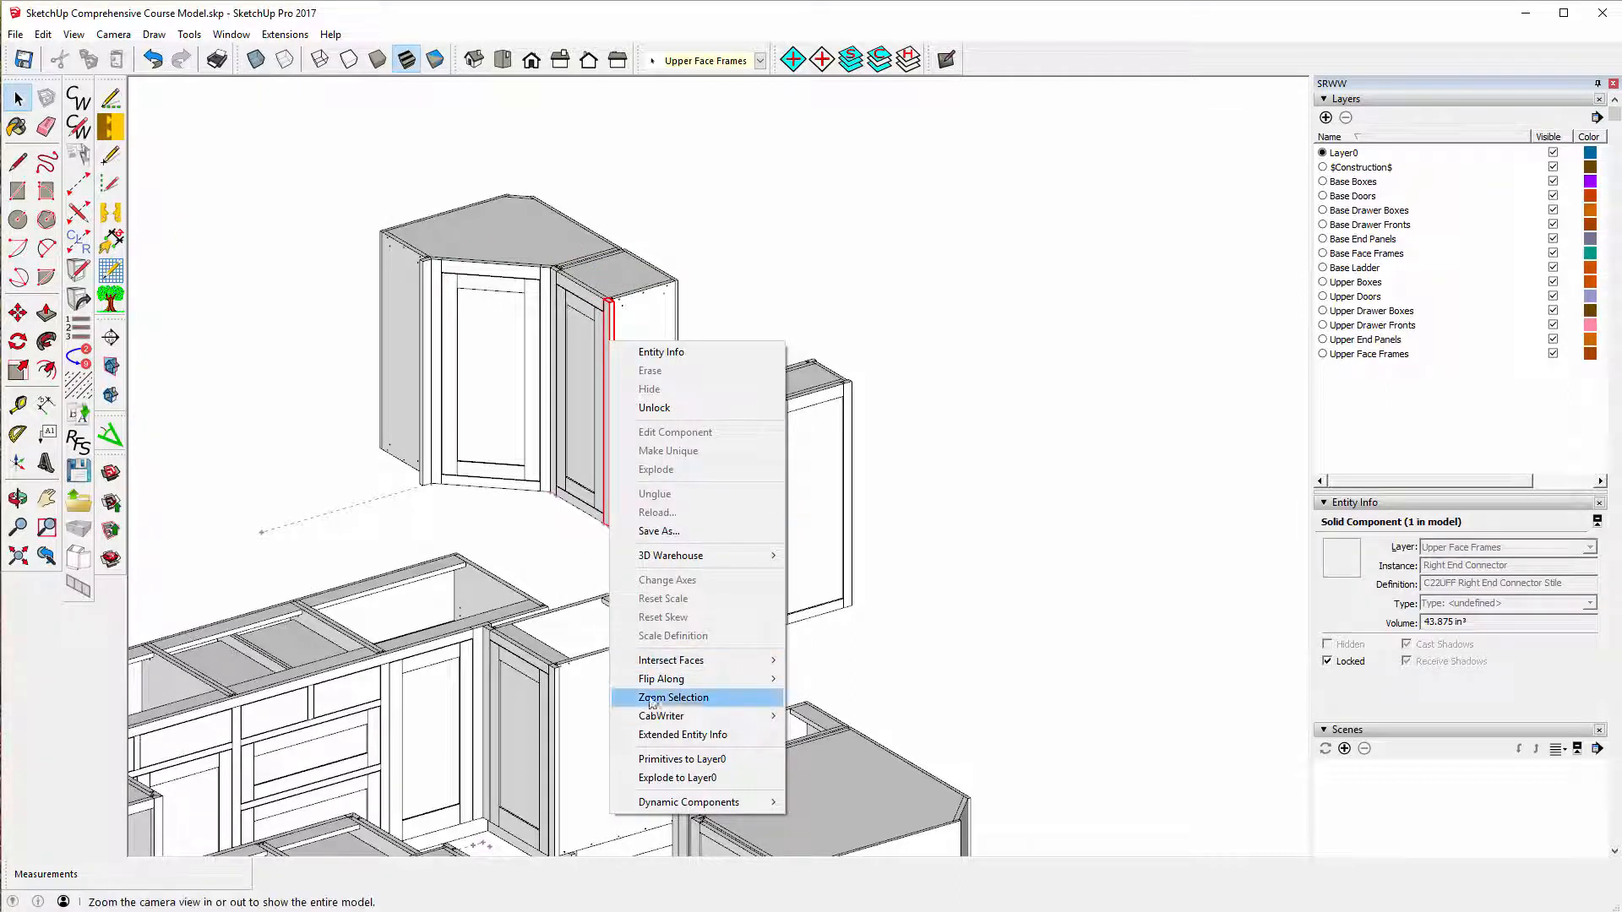
pyautogui.moveTo(653, 719)
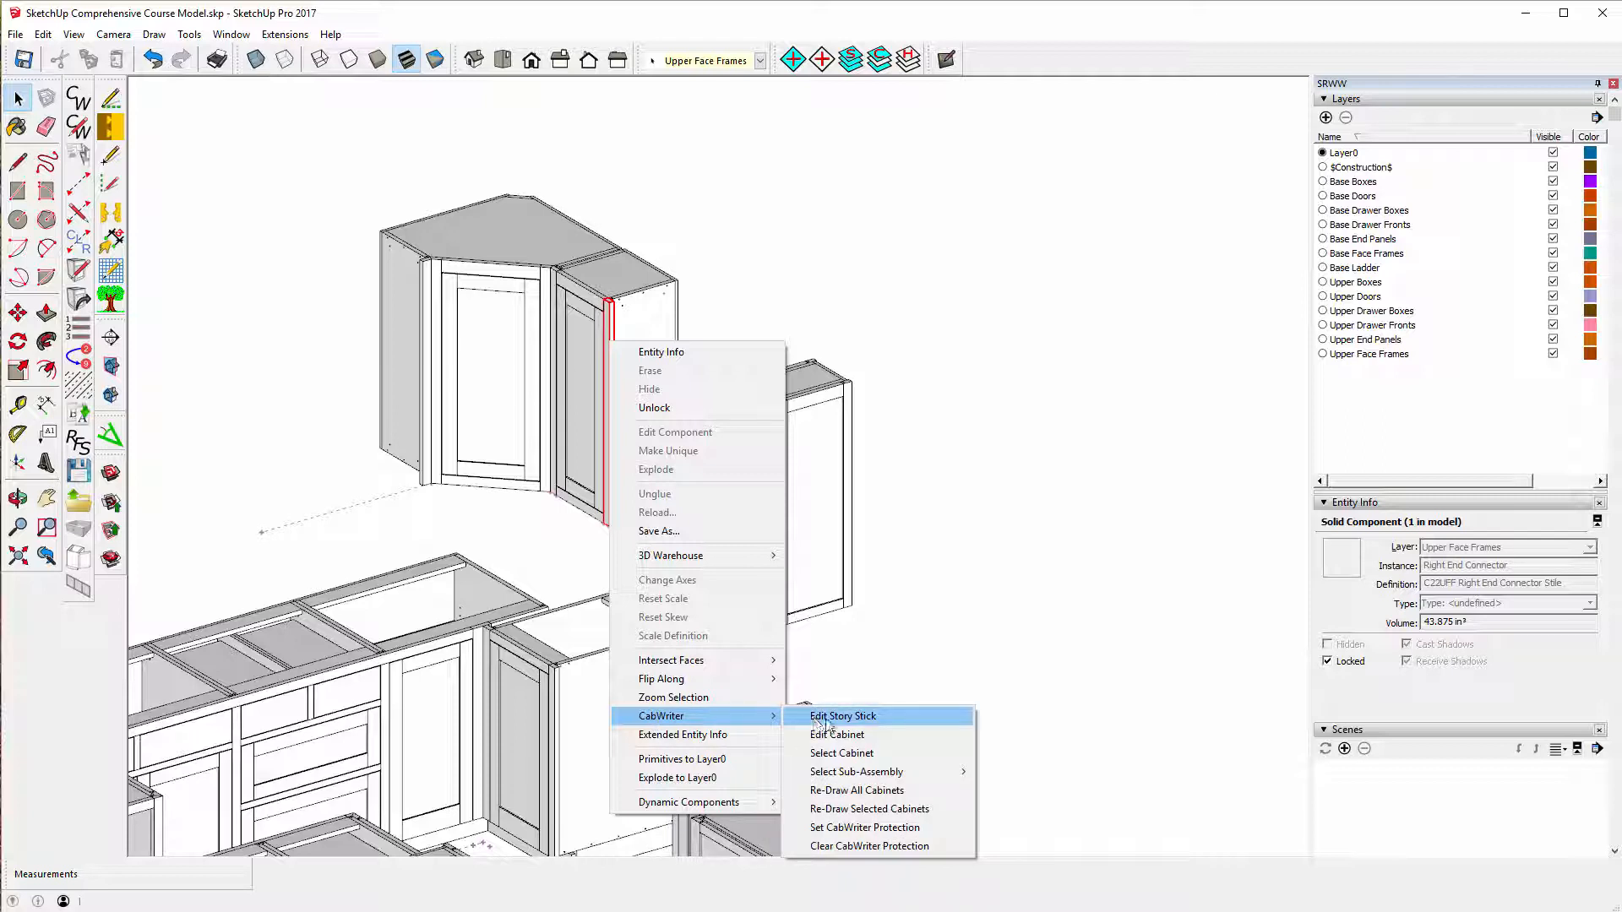
pyautogui.click(827, 718)
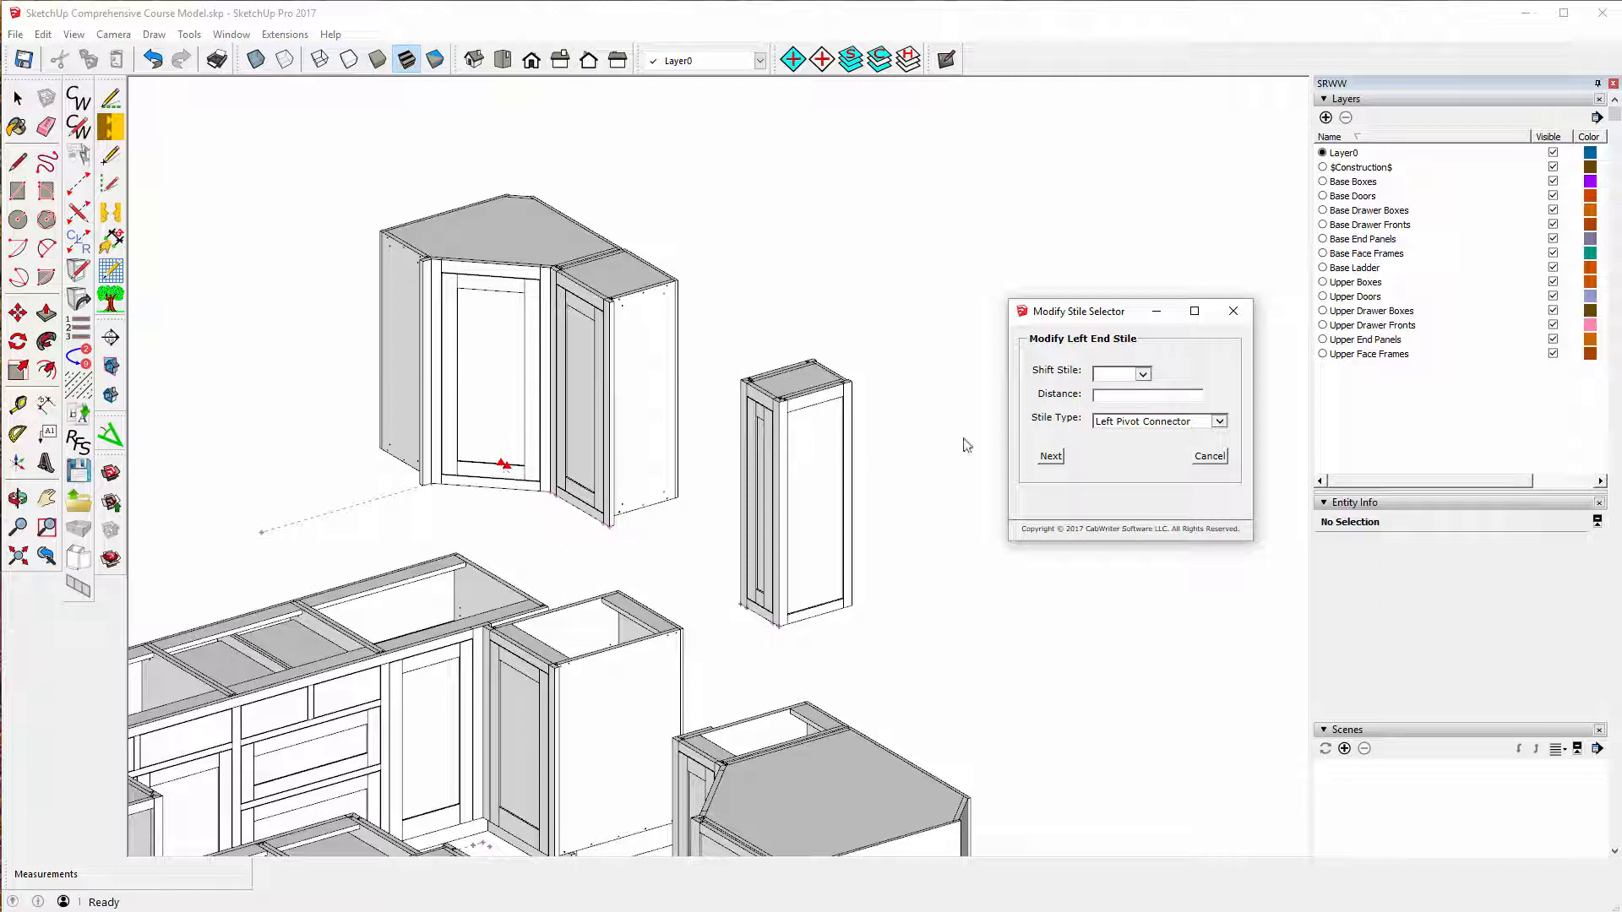
pyautogui.click(1051, 457)
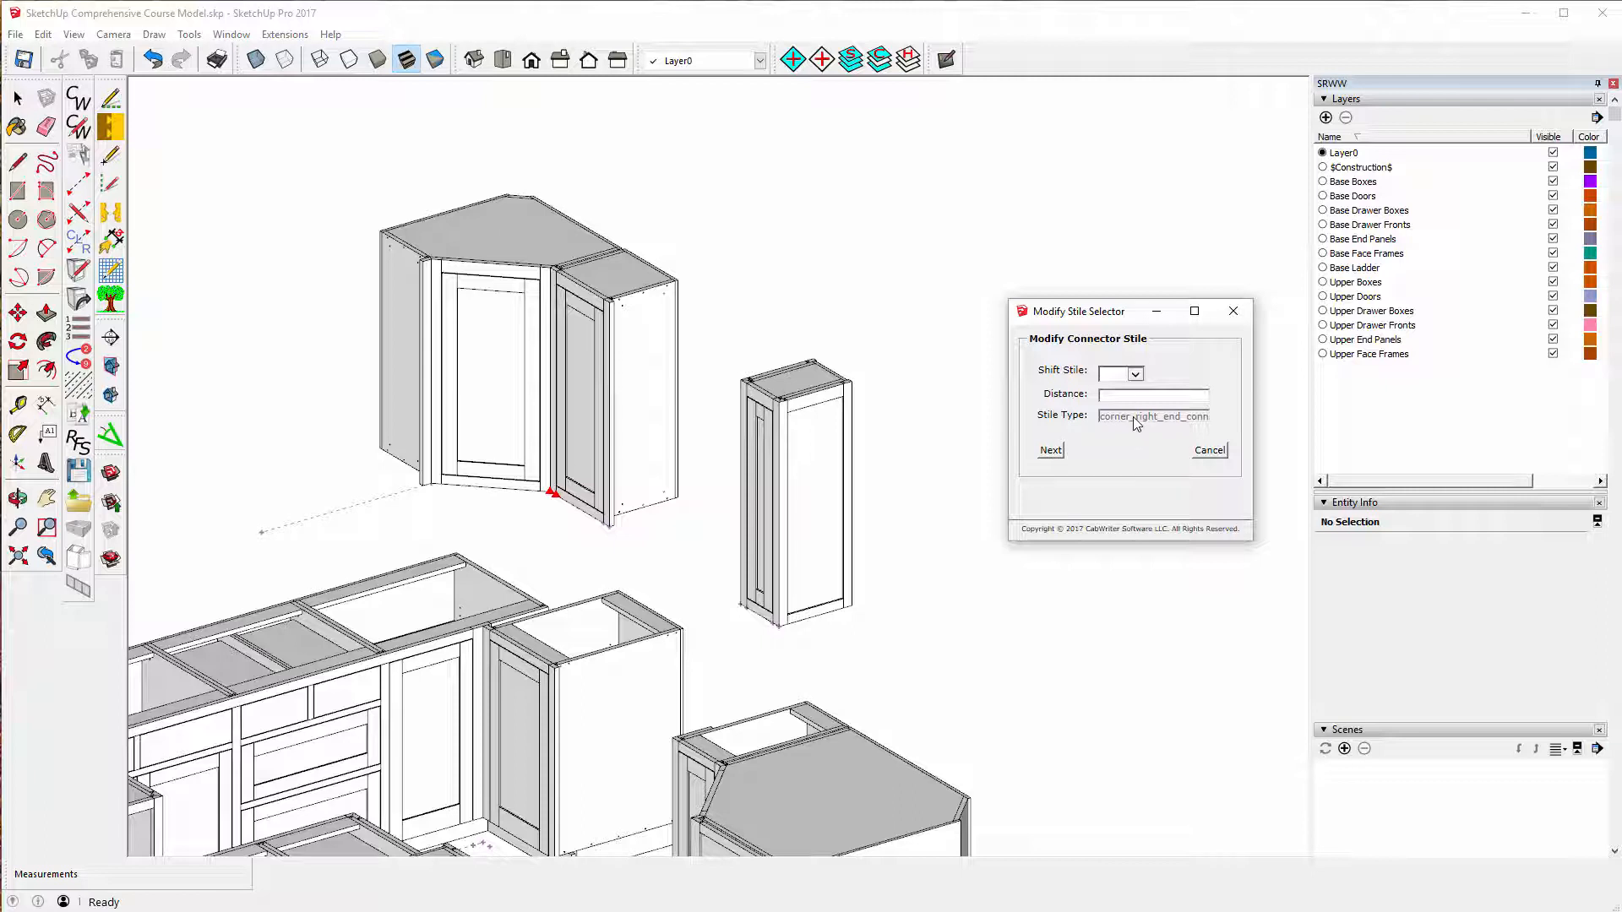
pyautogui.click(1050, 451)
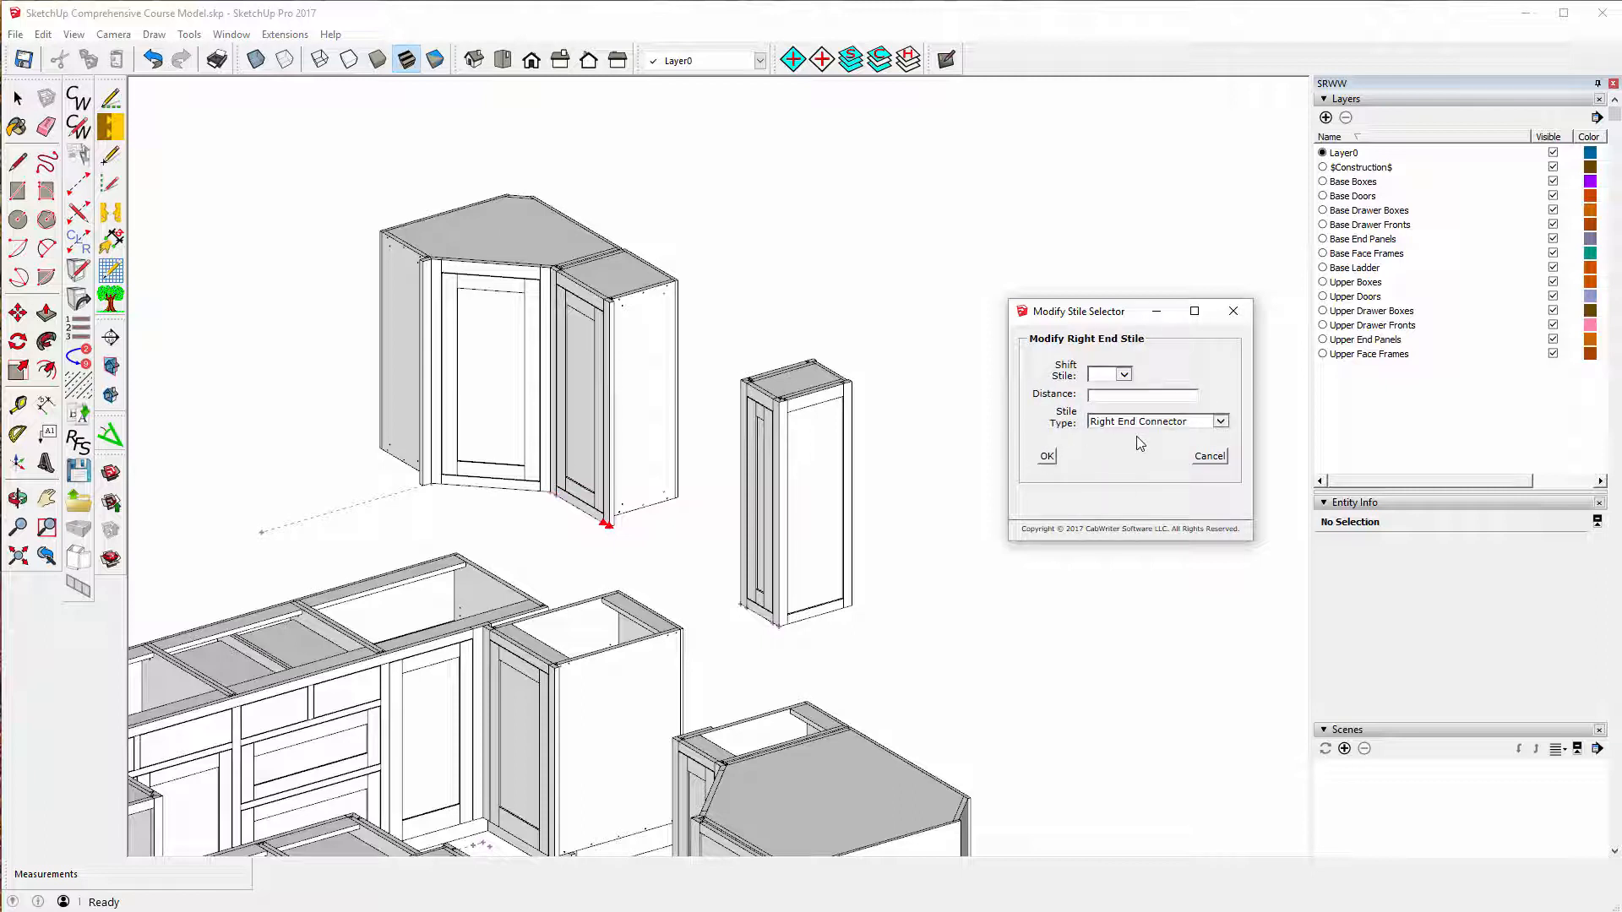
pyautogui.click(1221, 422)
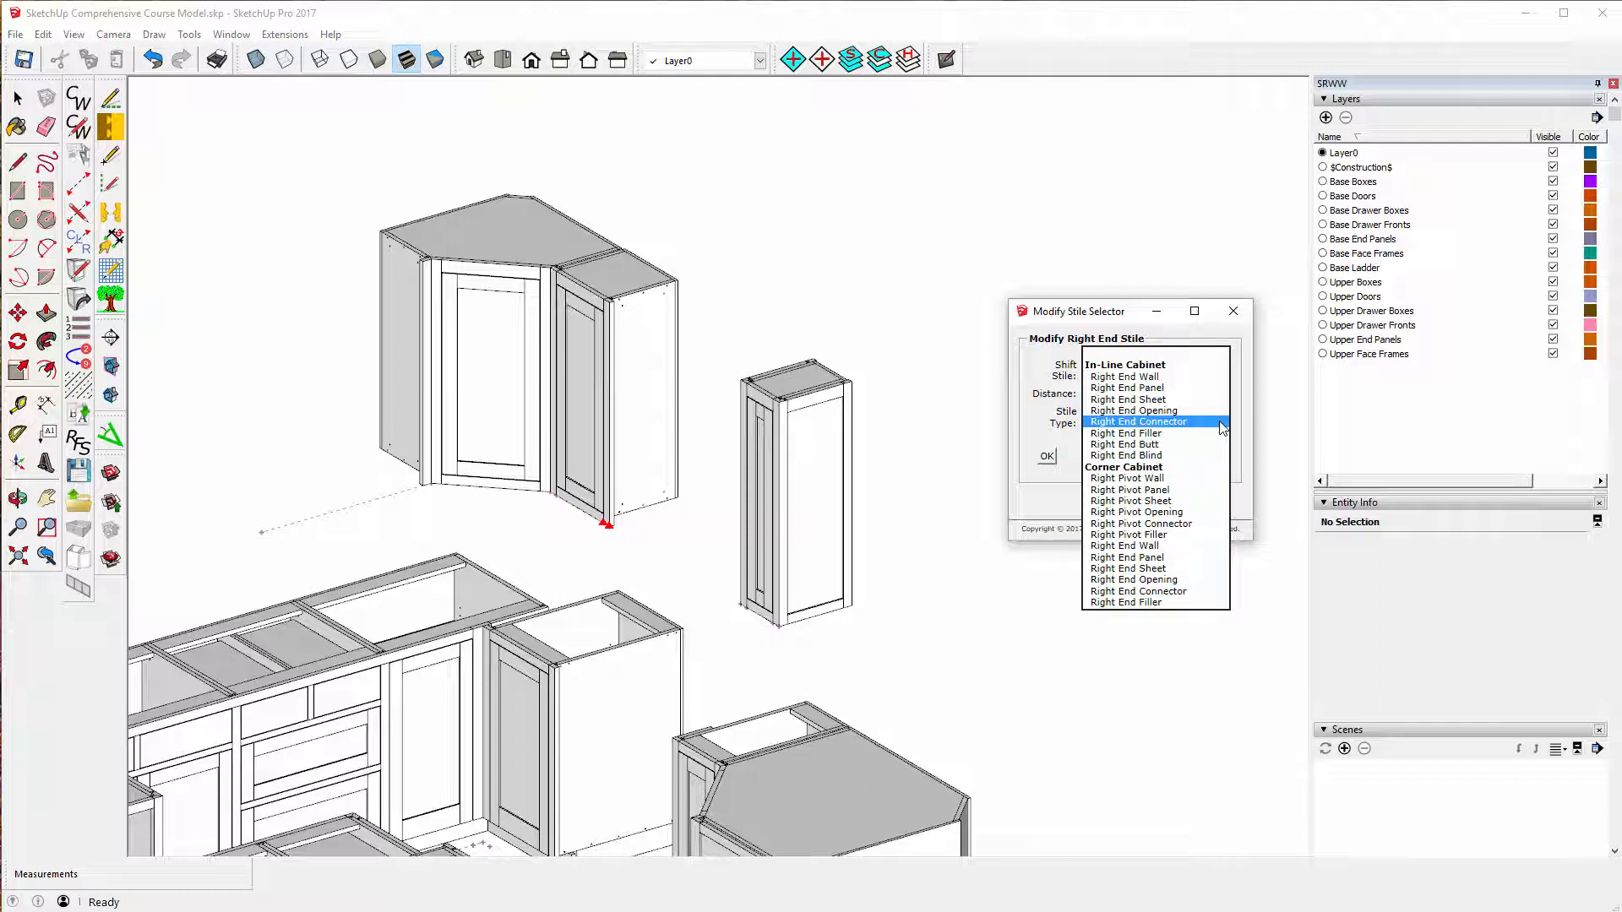
pyautogui.click(1097, 388)
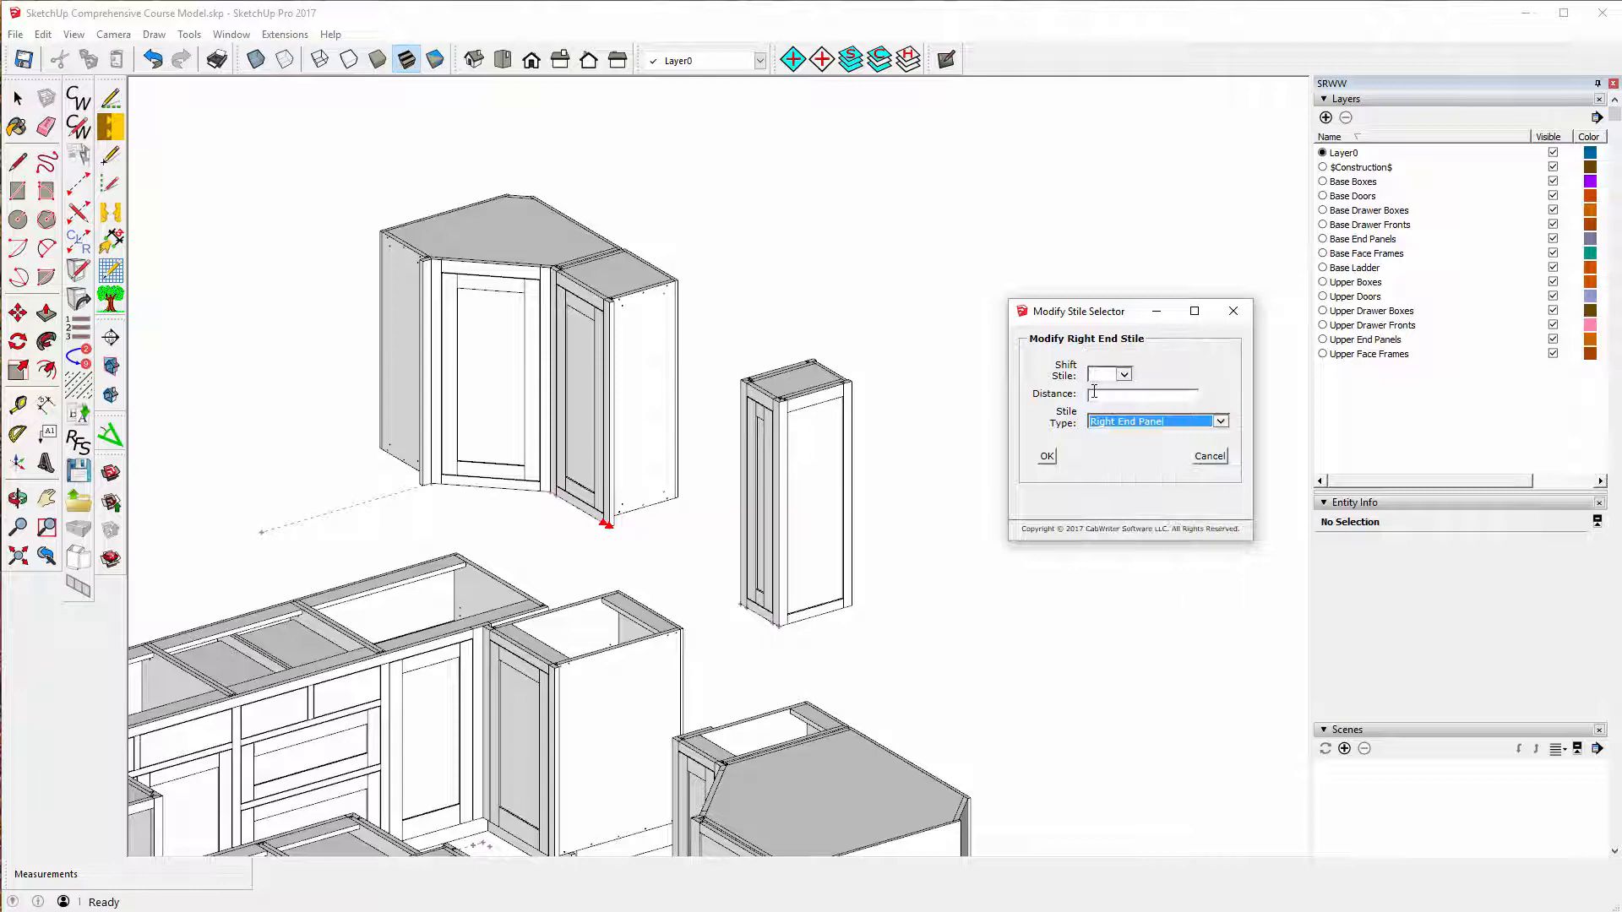
pyautogui.click(1049, 457)
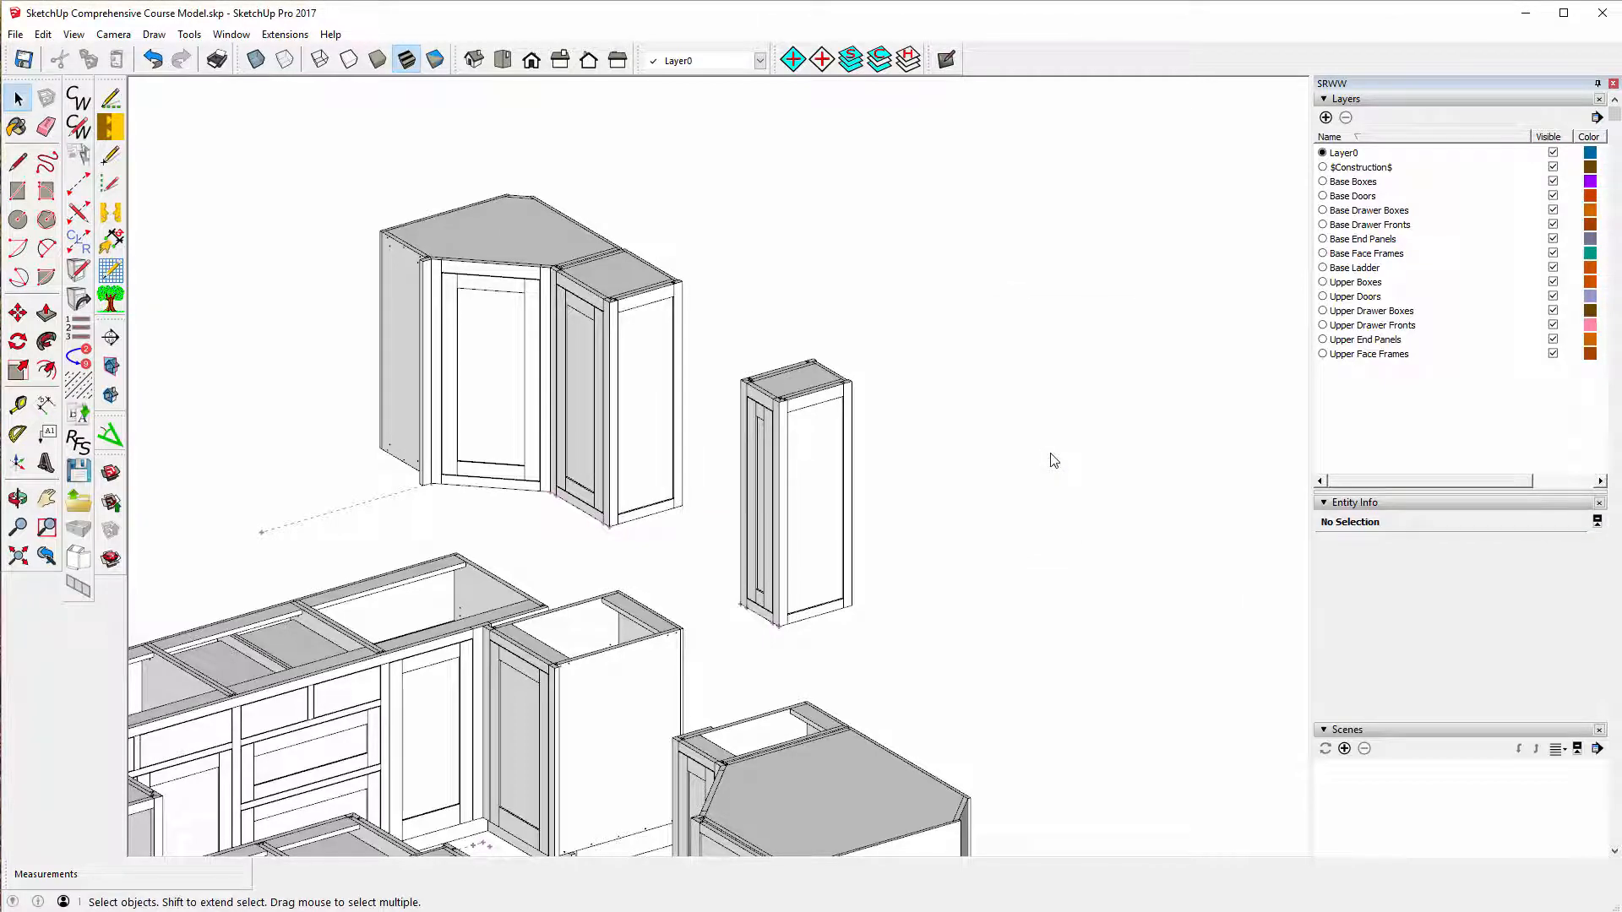
# - Add a Right End Connector stile on the remaining construction line where it meets the diagonal corner upper cabinet
pyautogui.scroll(-3, 969, 459)
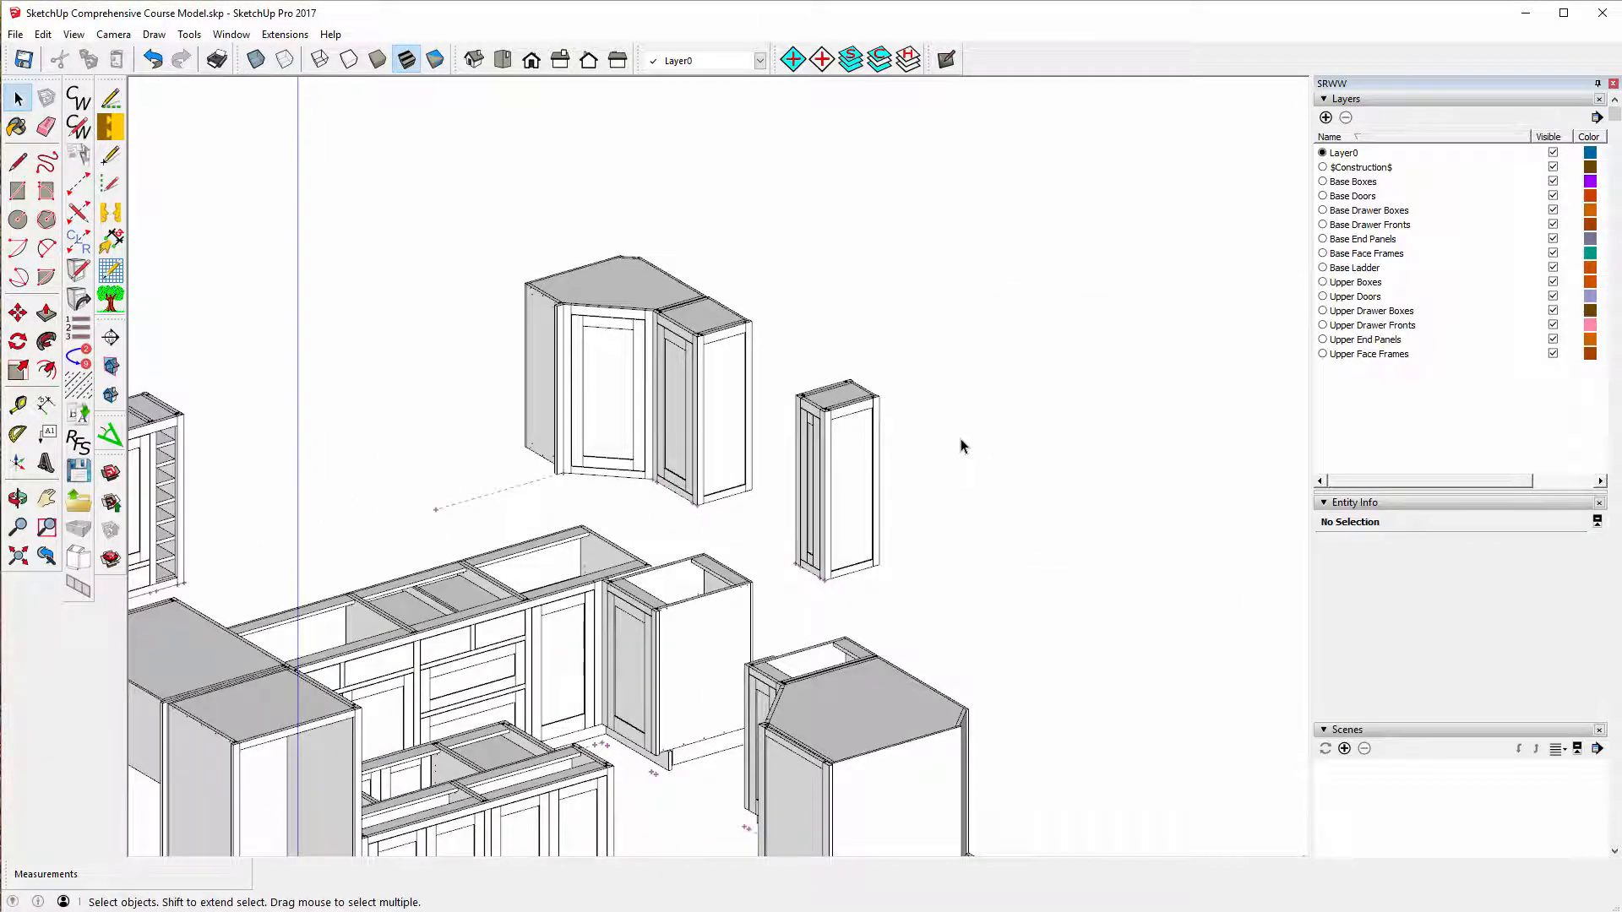
pyautogui.scroll(3, 581, 490)
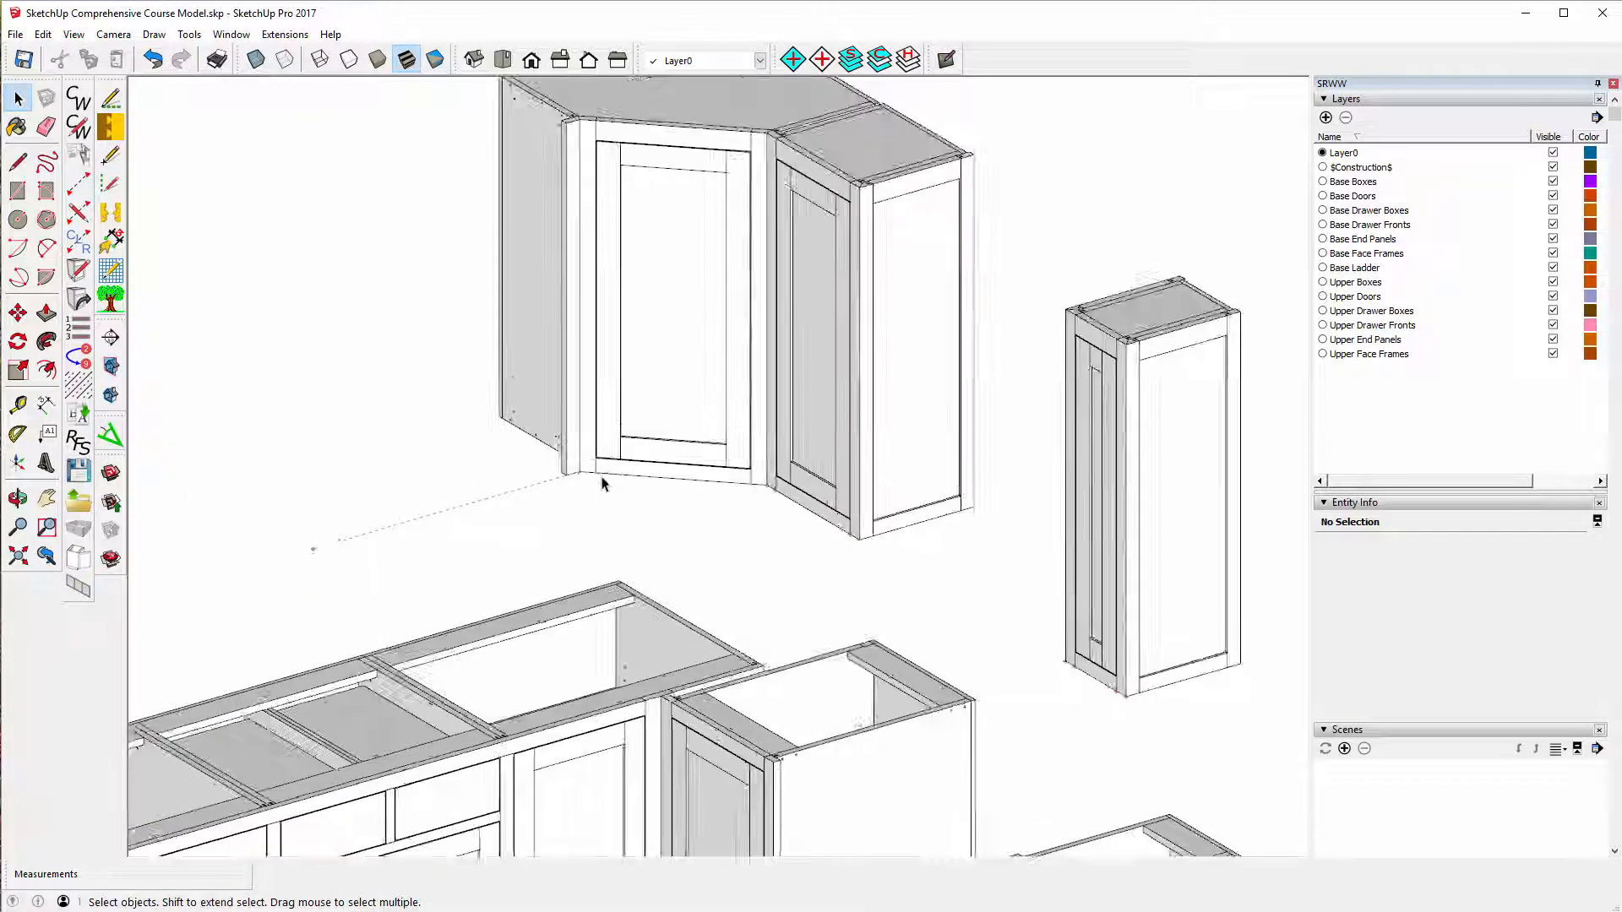
pyautogui.scroll(1, 584, 505)
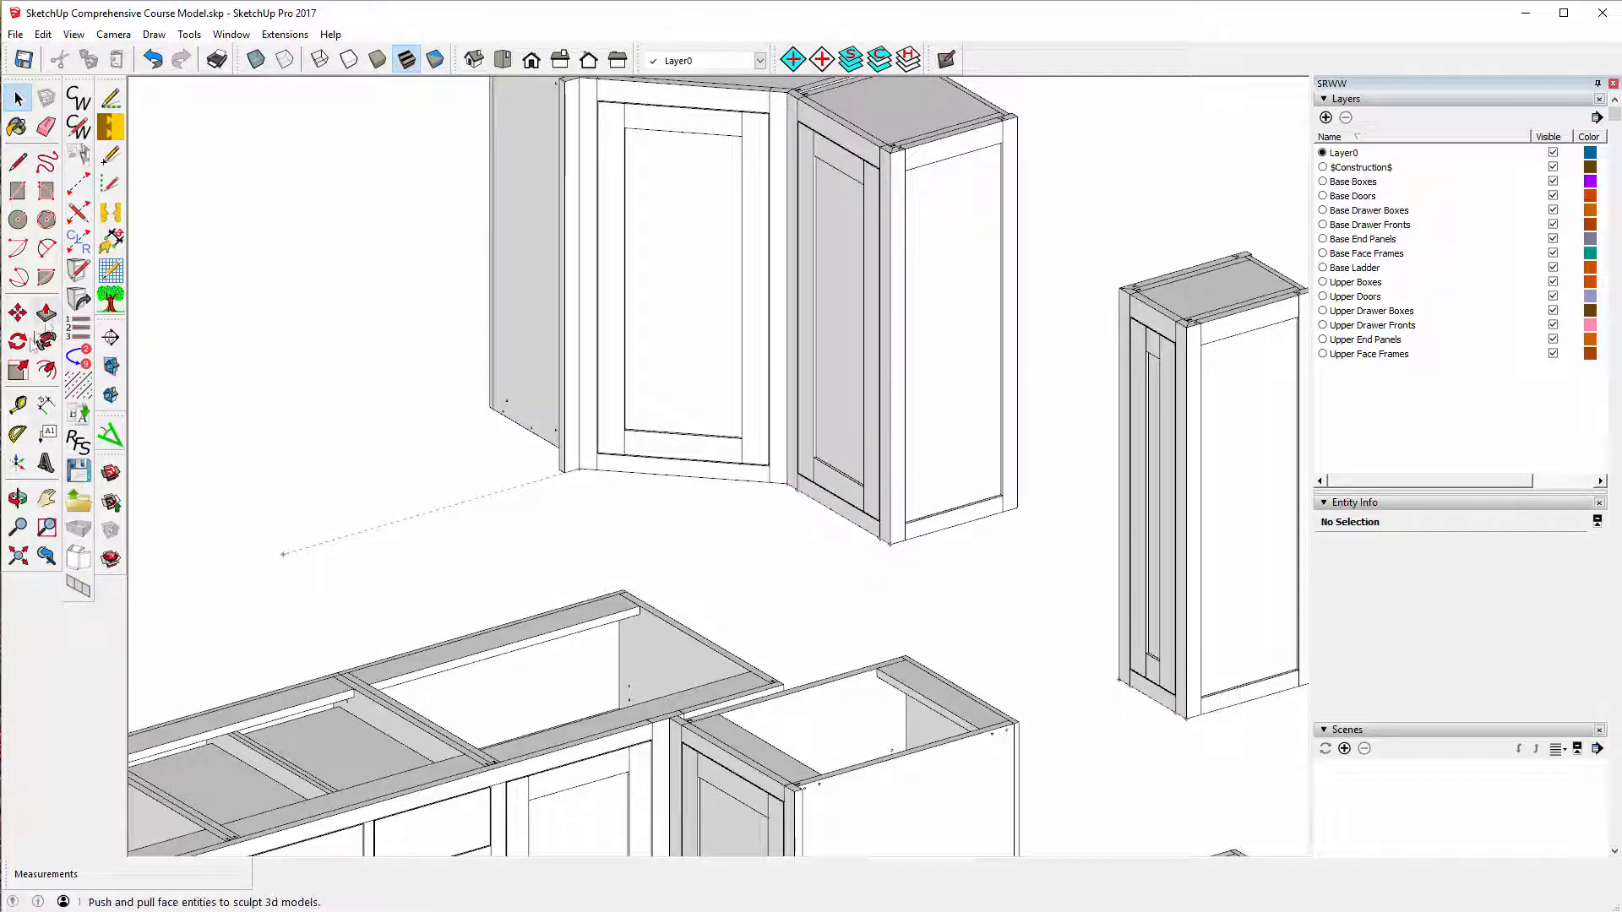
pyautogui.click(78, 183)
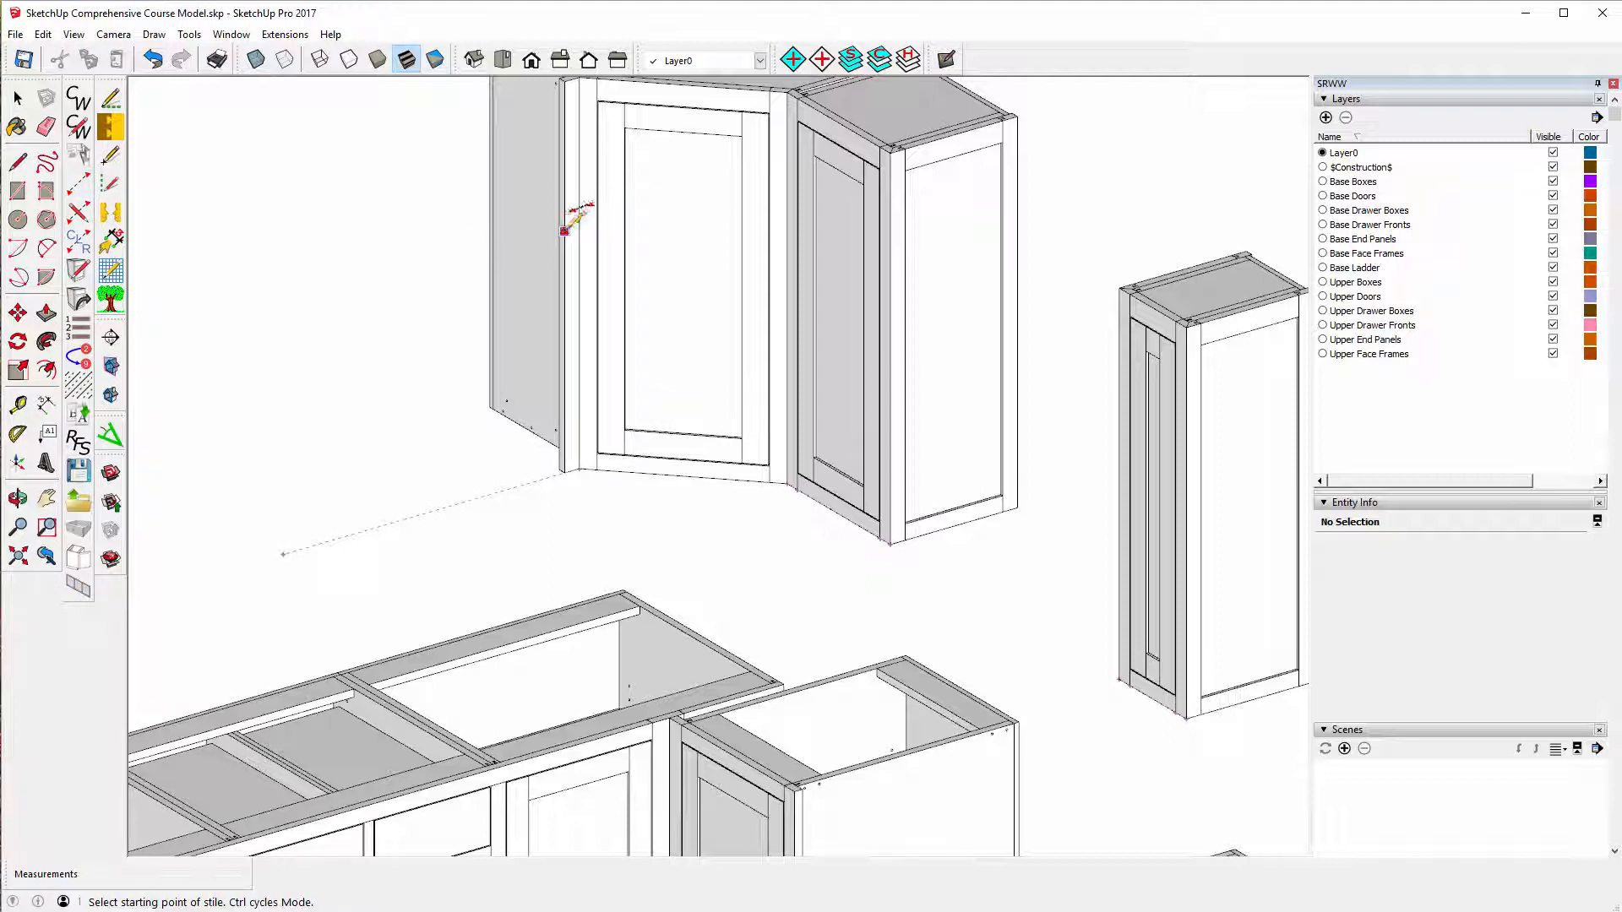
pyautogui.click(579, 468)
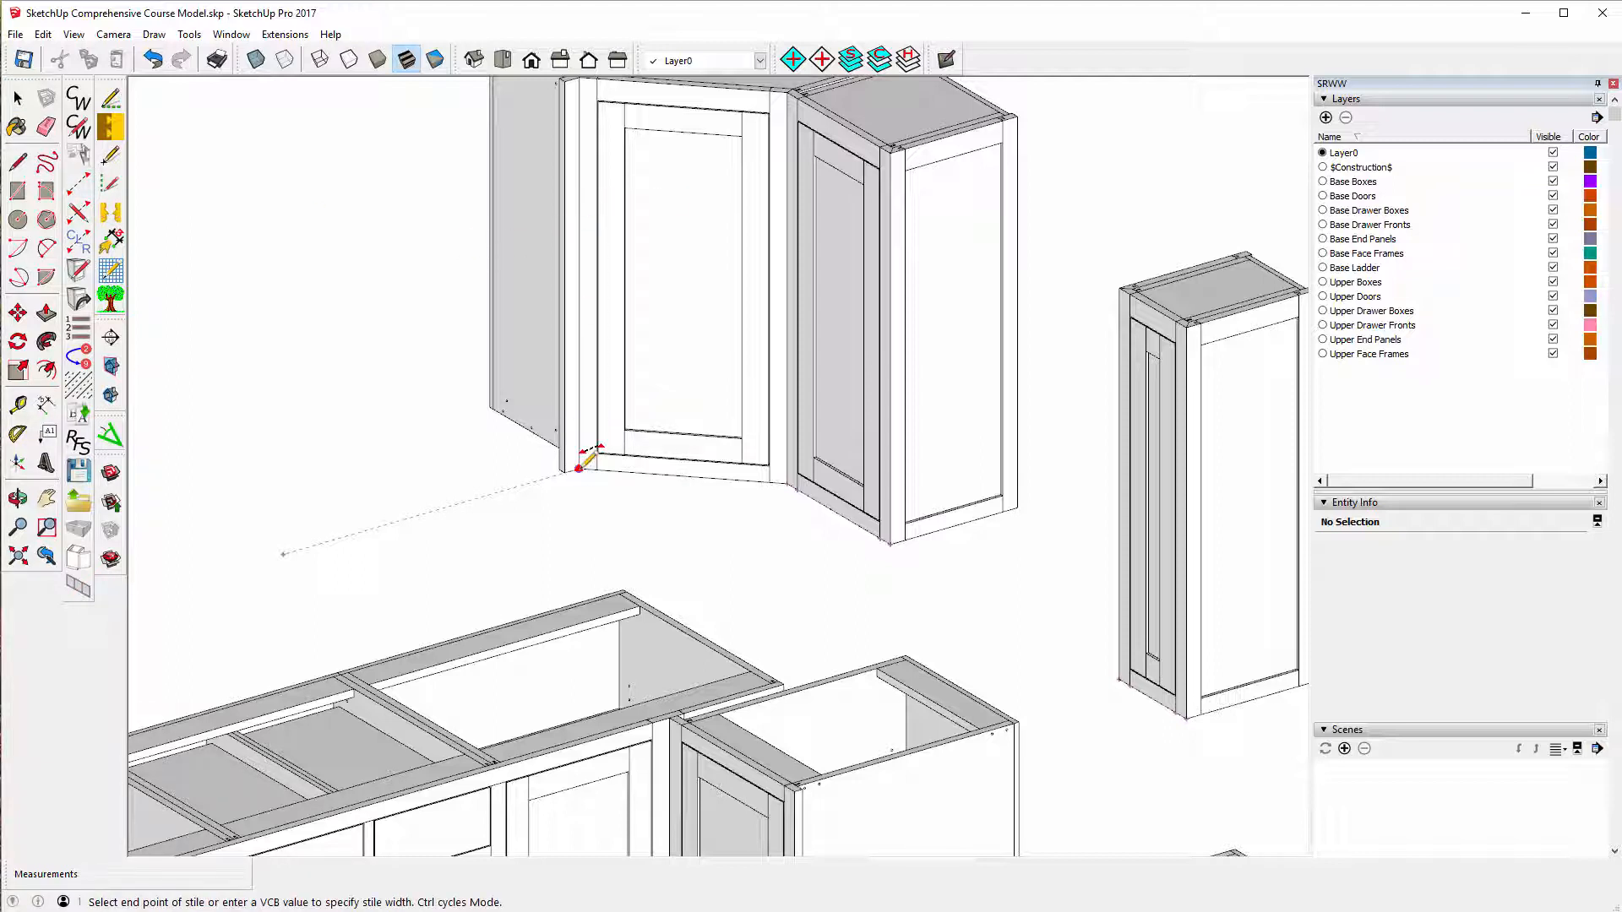
pyautogui.click(479, 497)
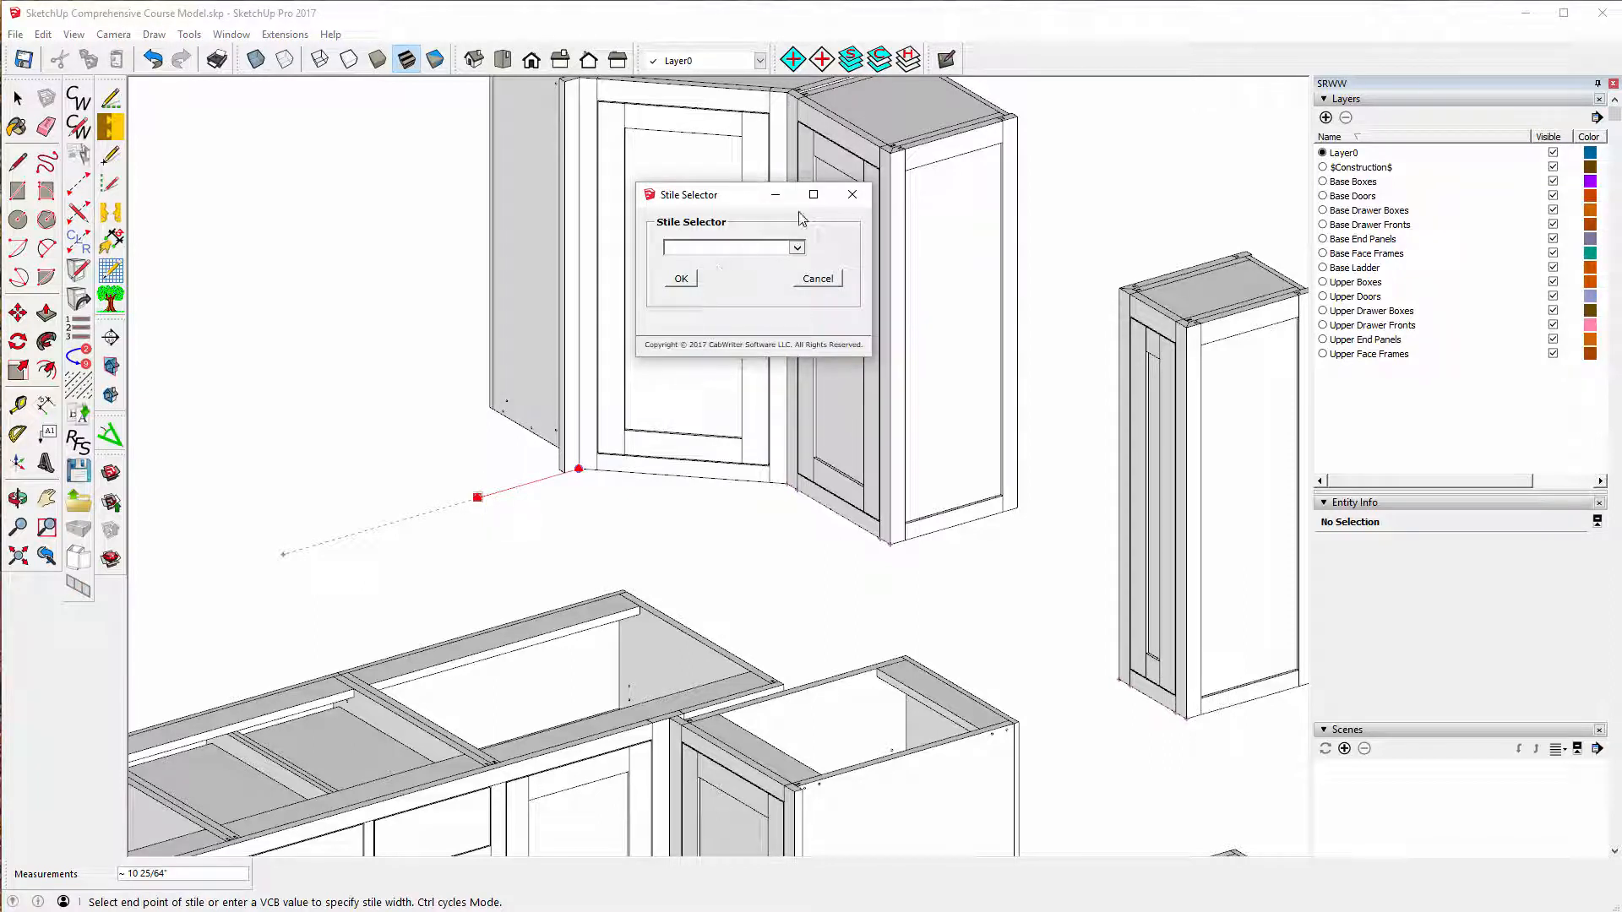
pyautogui.click(797, 249)
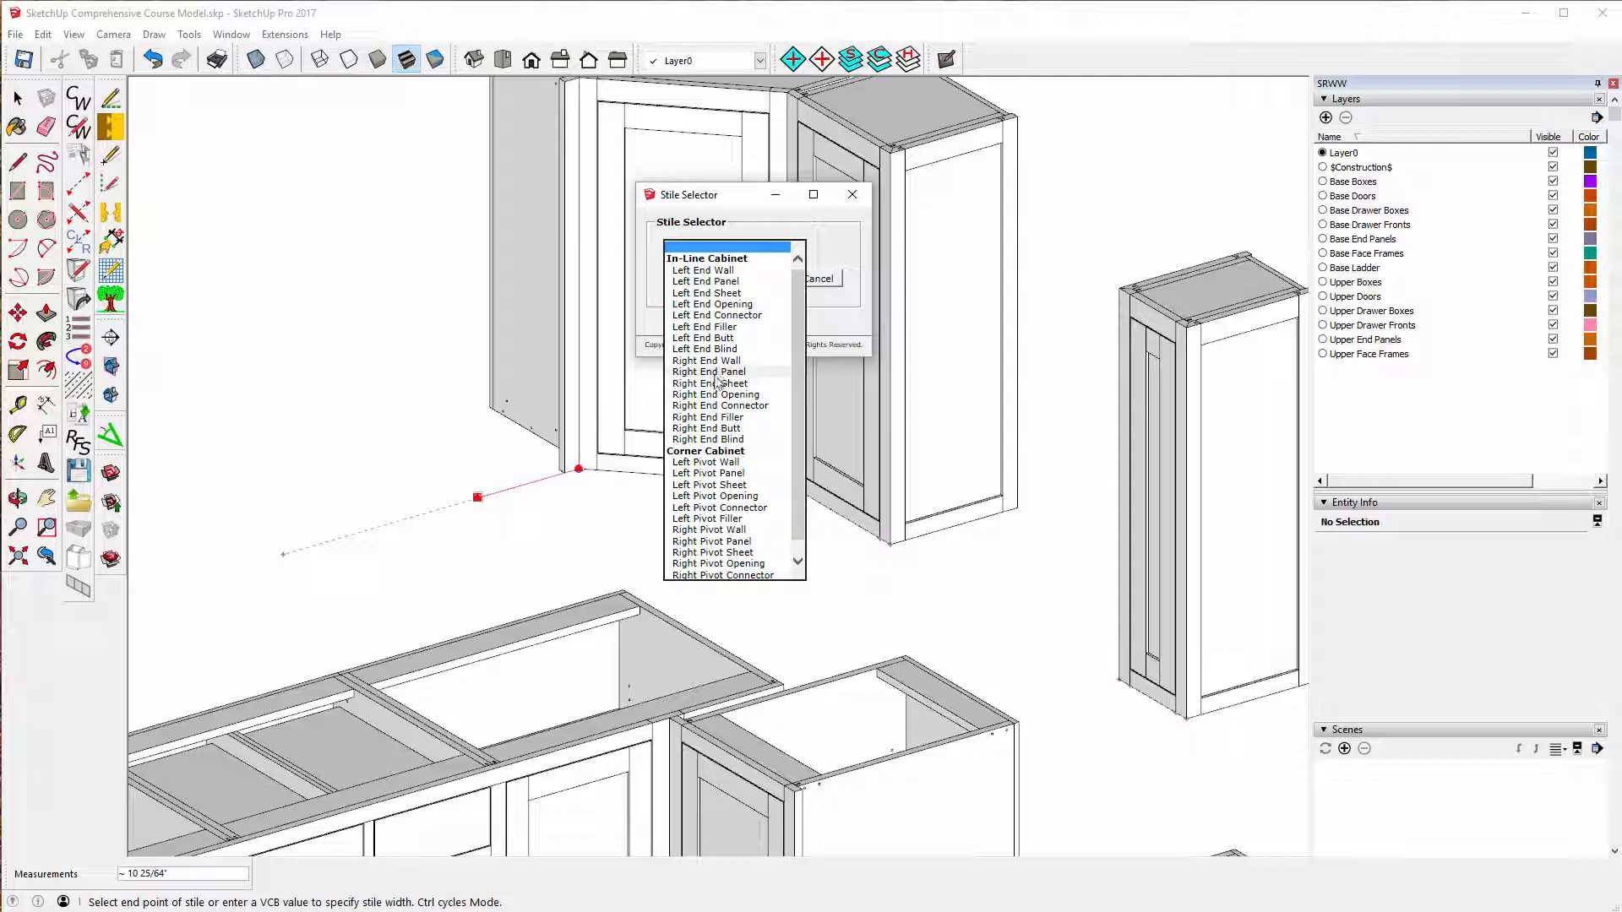
pyautogui.click(709, 406)
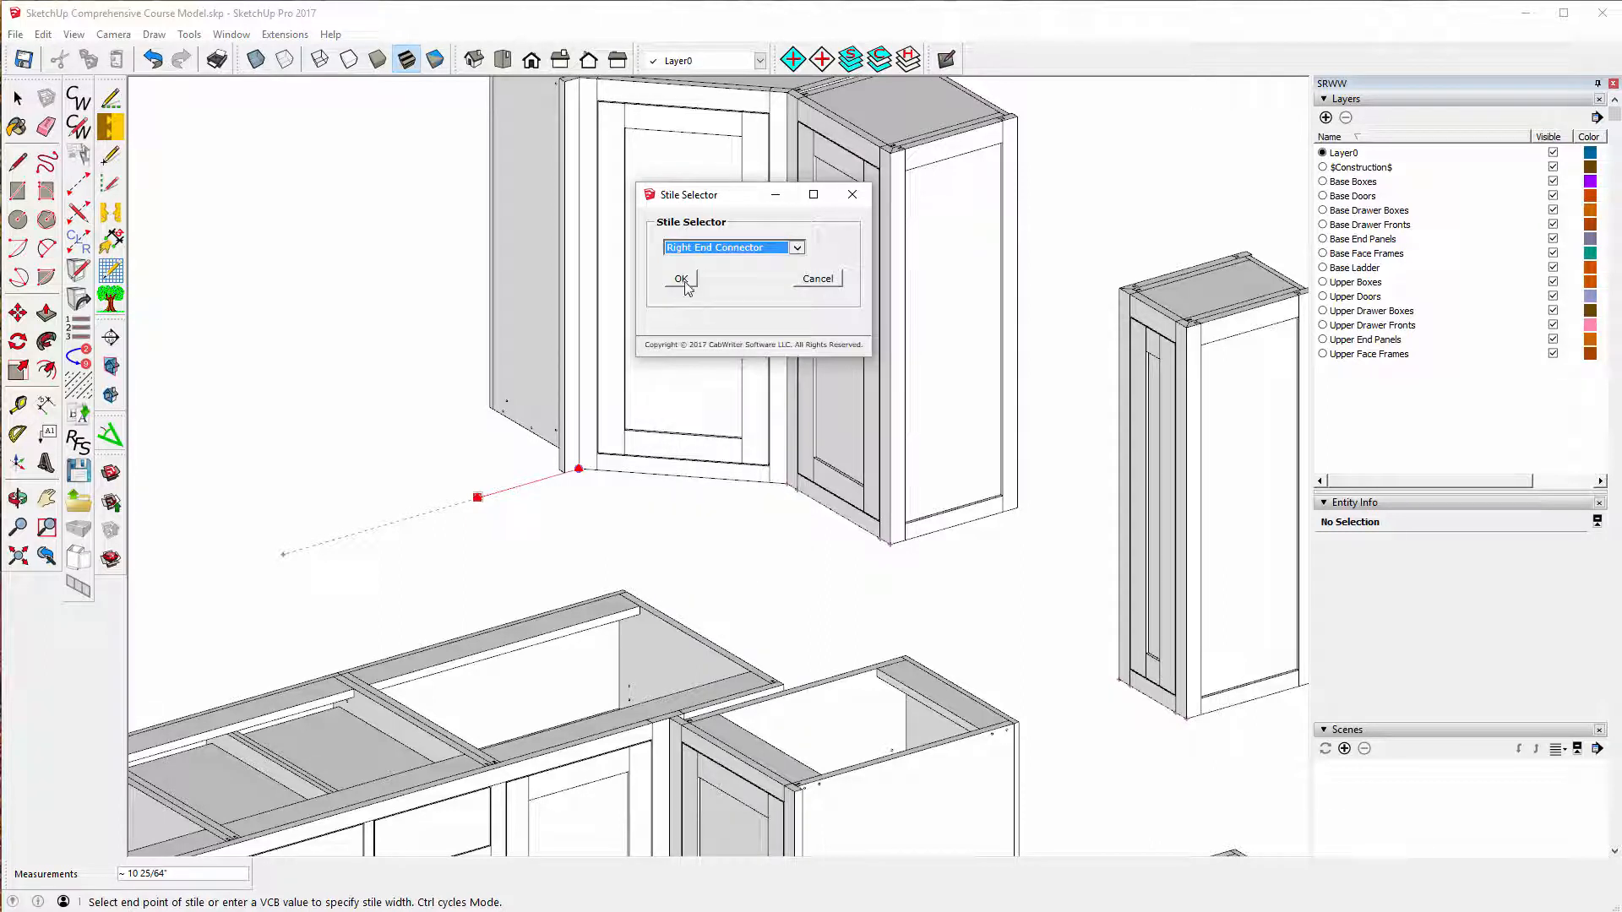
pyautogui.click(680, 279)
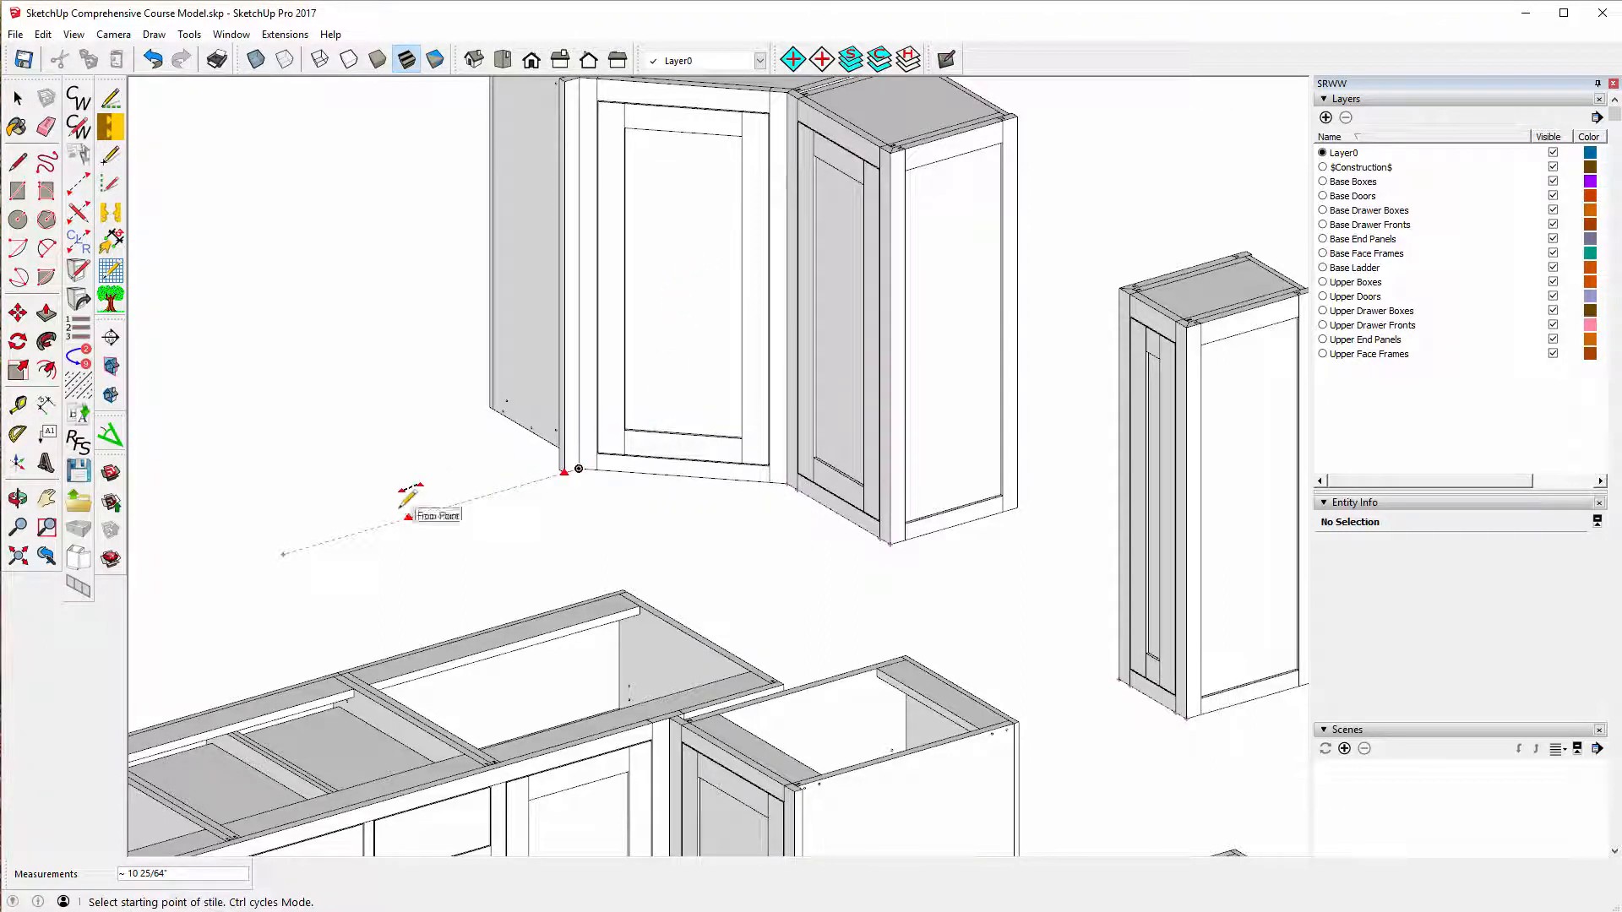
# - Add a Left End Panel stile at the free end of the construction line beside the diagonal corner cabinet
pyautogui.click(283, 554)
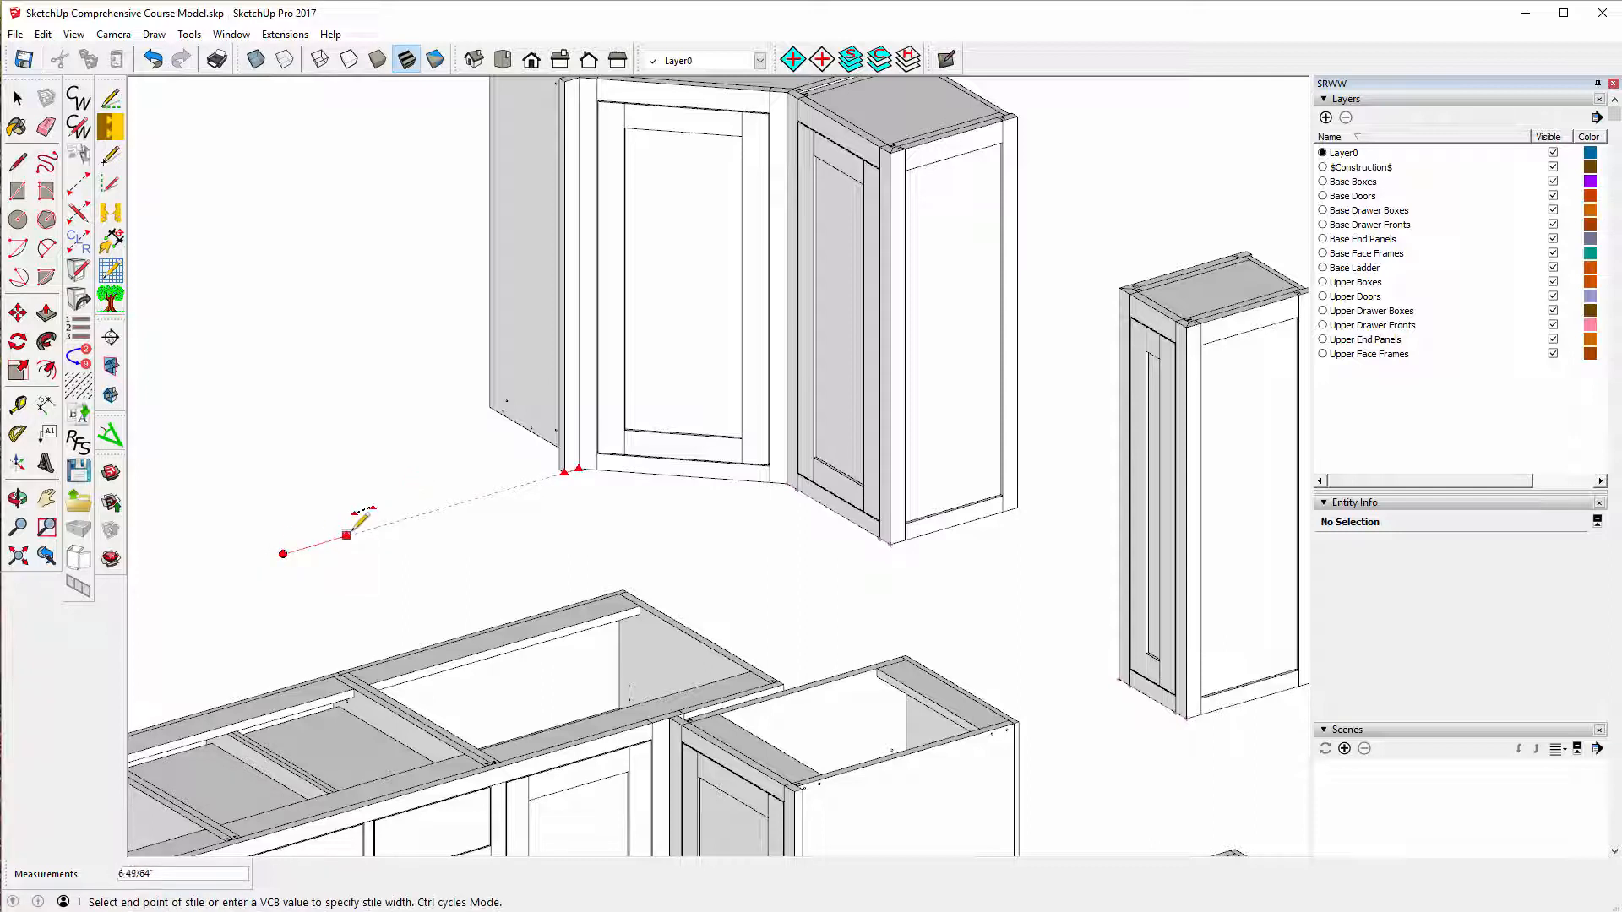
pyautogui.click(356, 532)
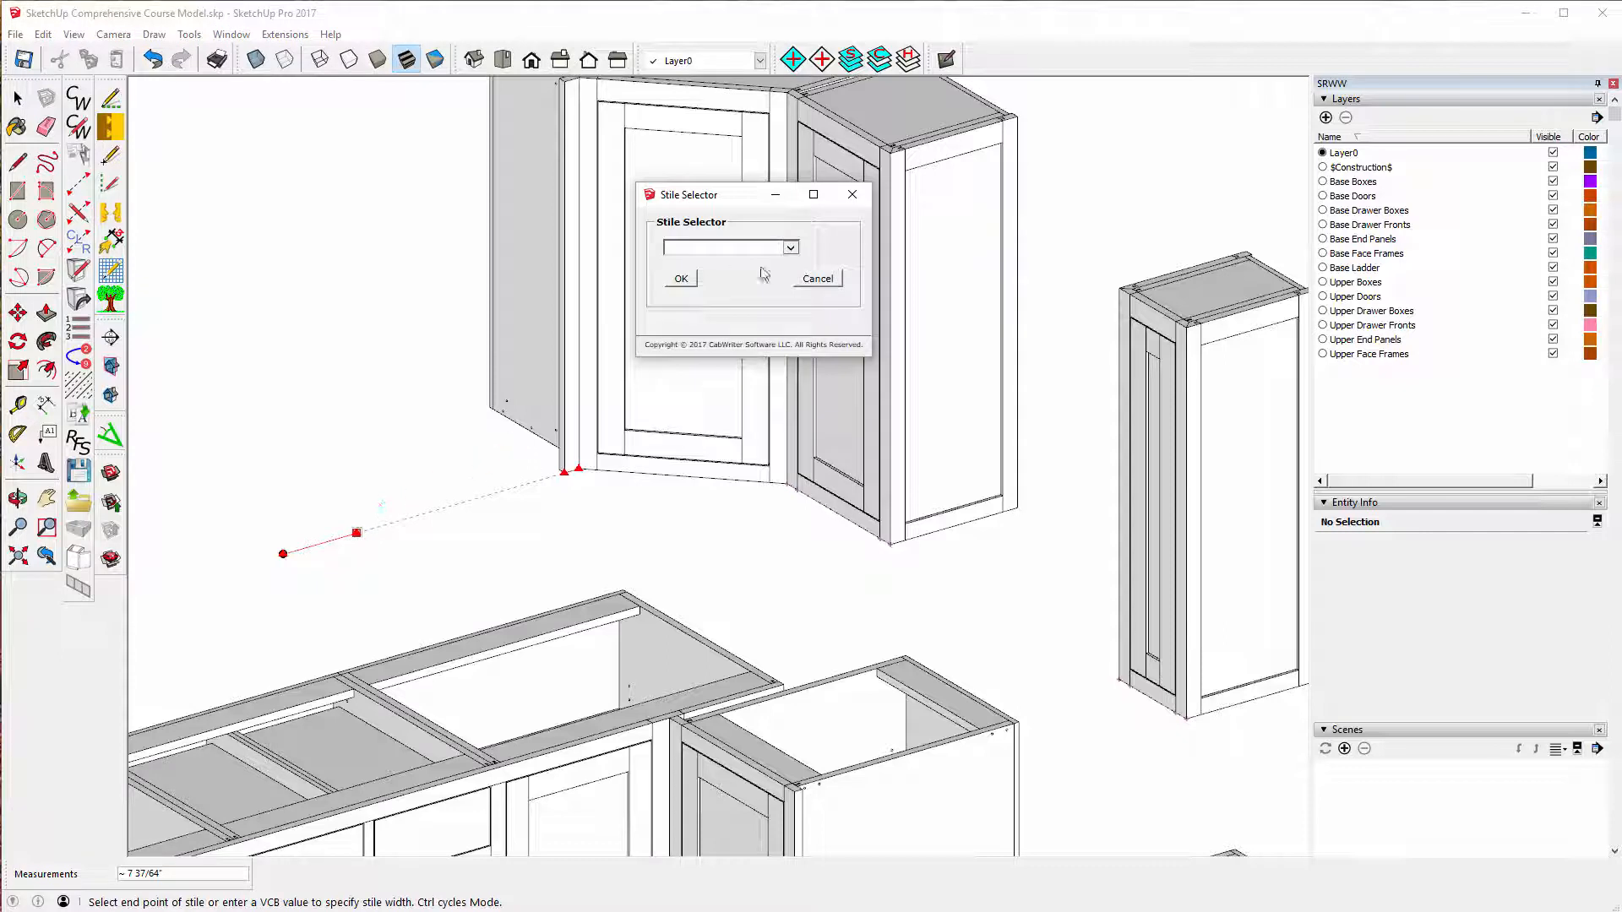
pyautogui.click(792, 250)
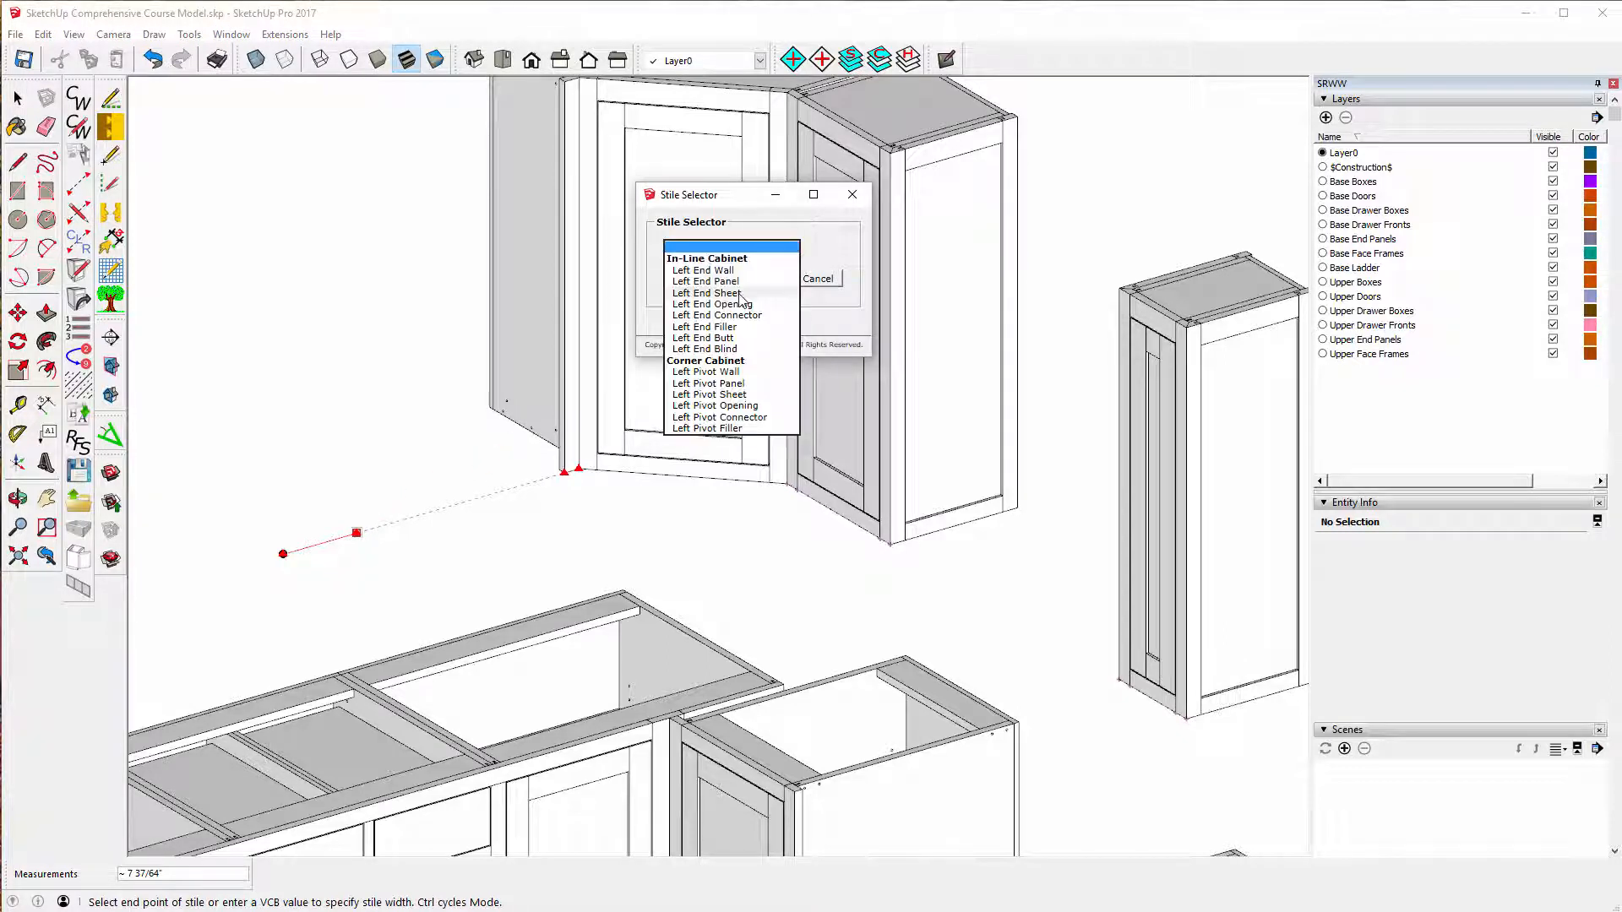
pyautogui.click(692, 281)
pyautogui.click(682, 279)
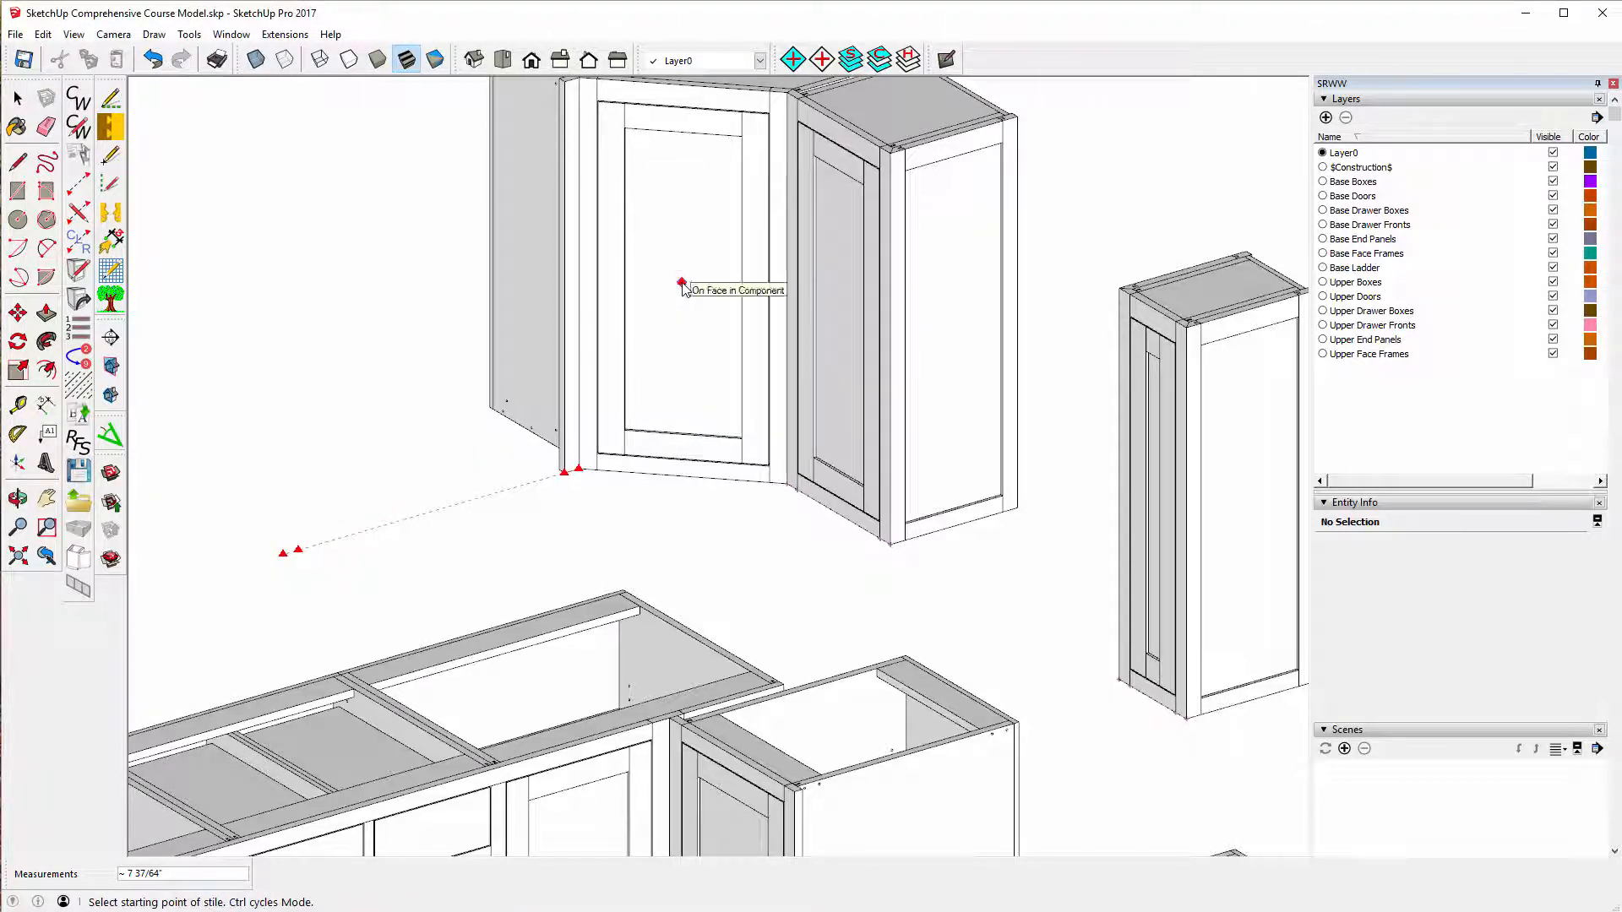
# - Generate the upper cabinet beside the diagonal corner cabinet, with box 1 as Standard Upper and 2 doors
pyautogui.doubleClick(268, 332)
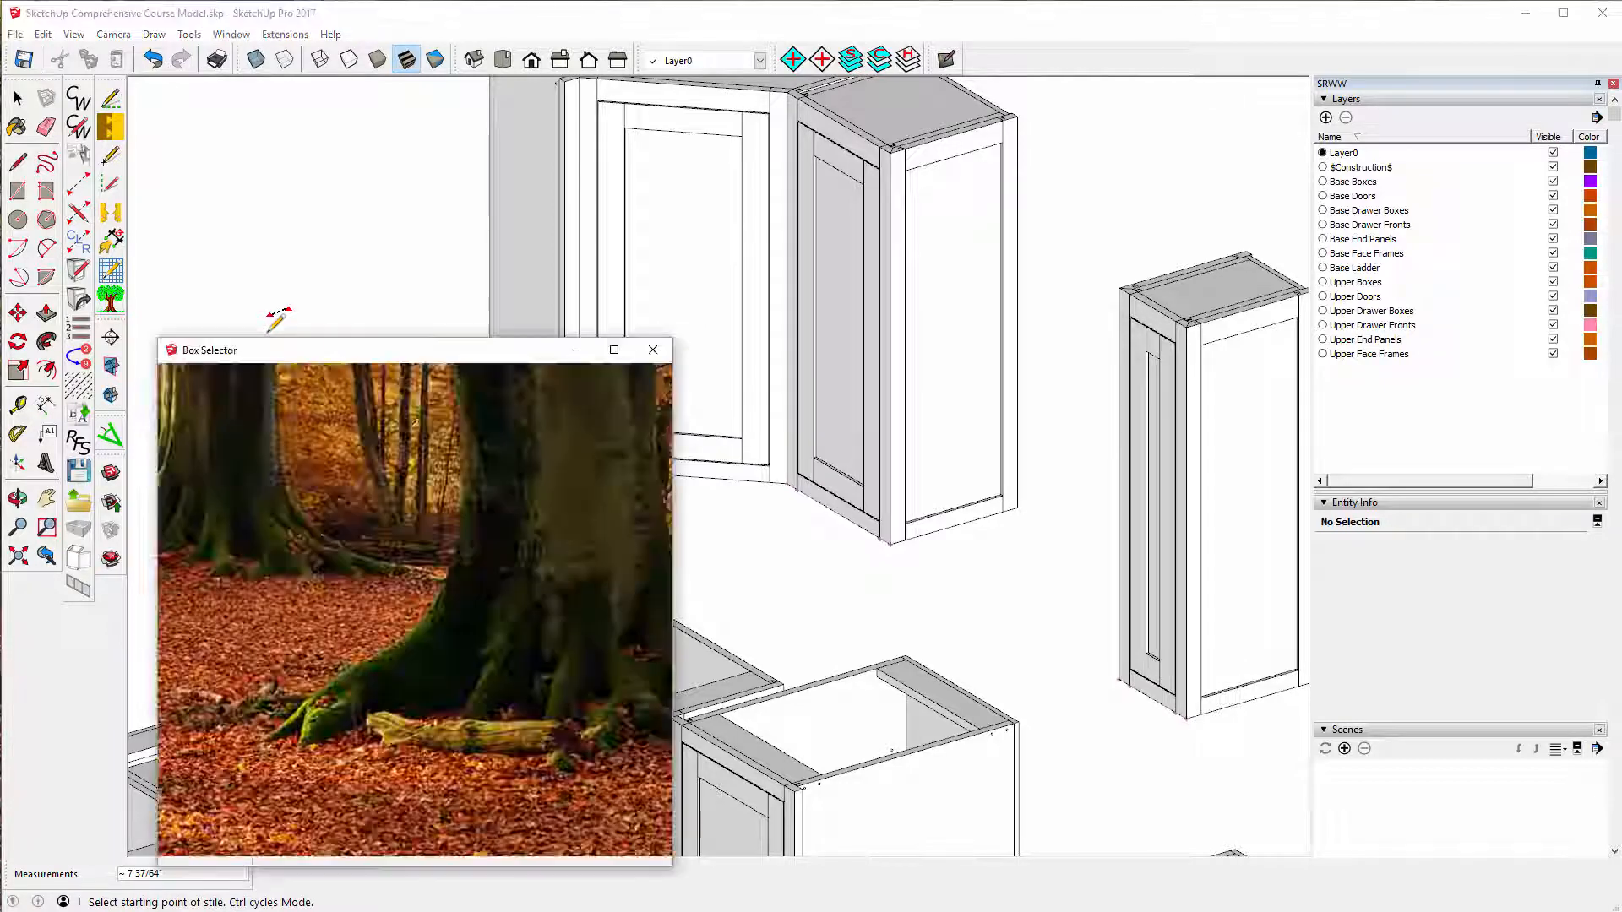
pyautogui.click(295, 406)
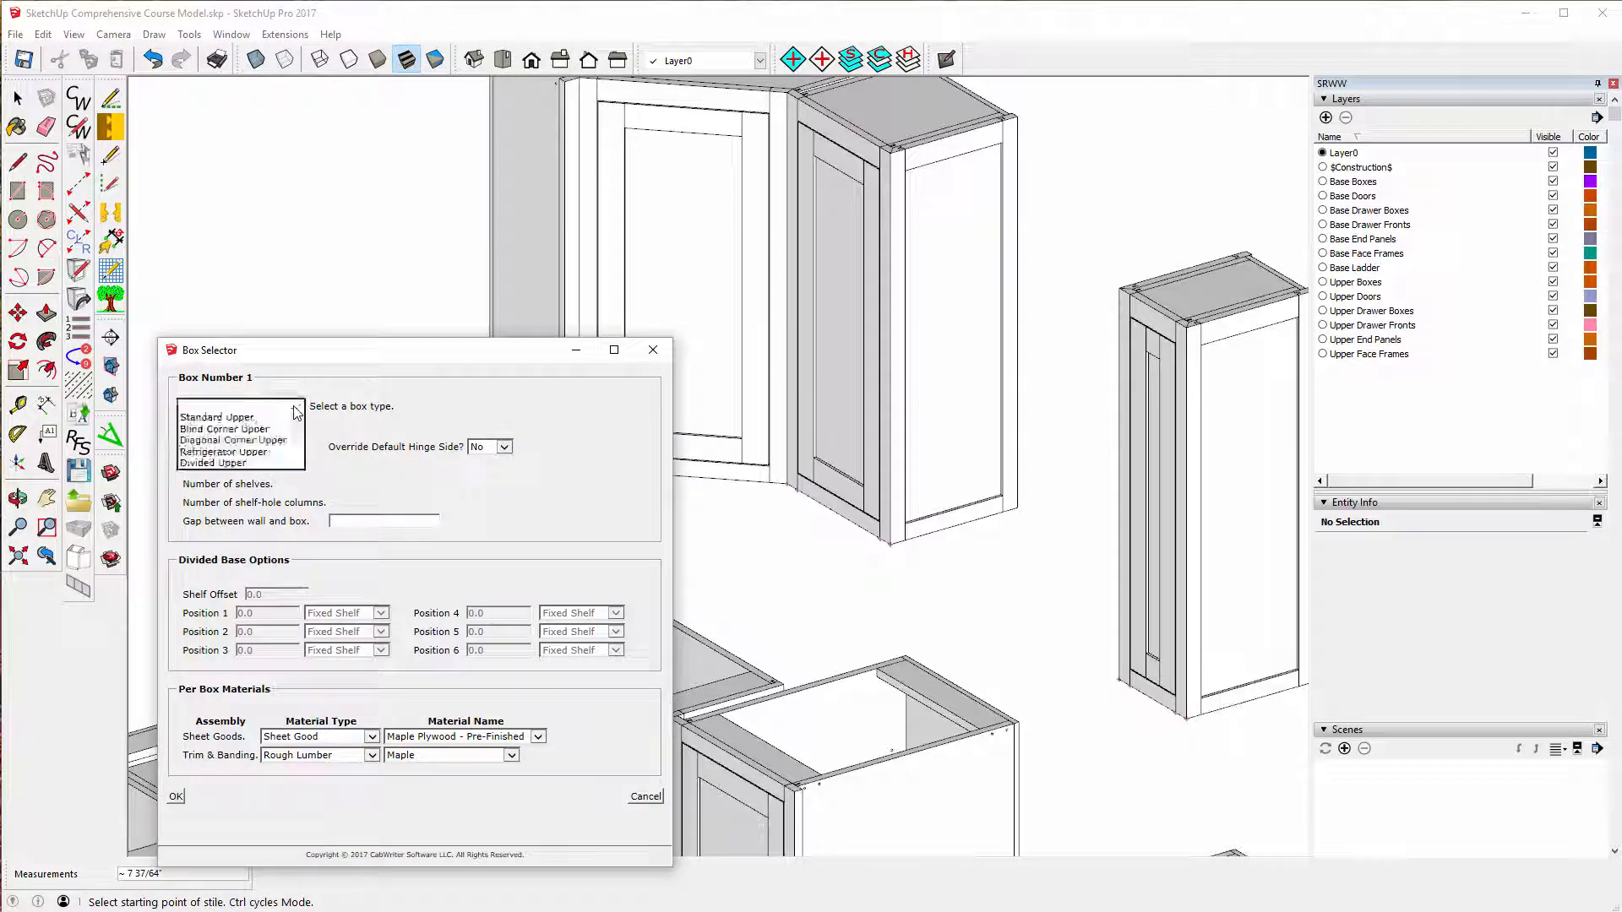
pyautogui.click(232, 417)
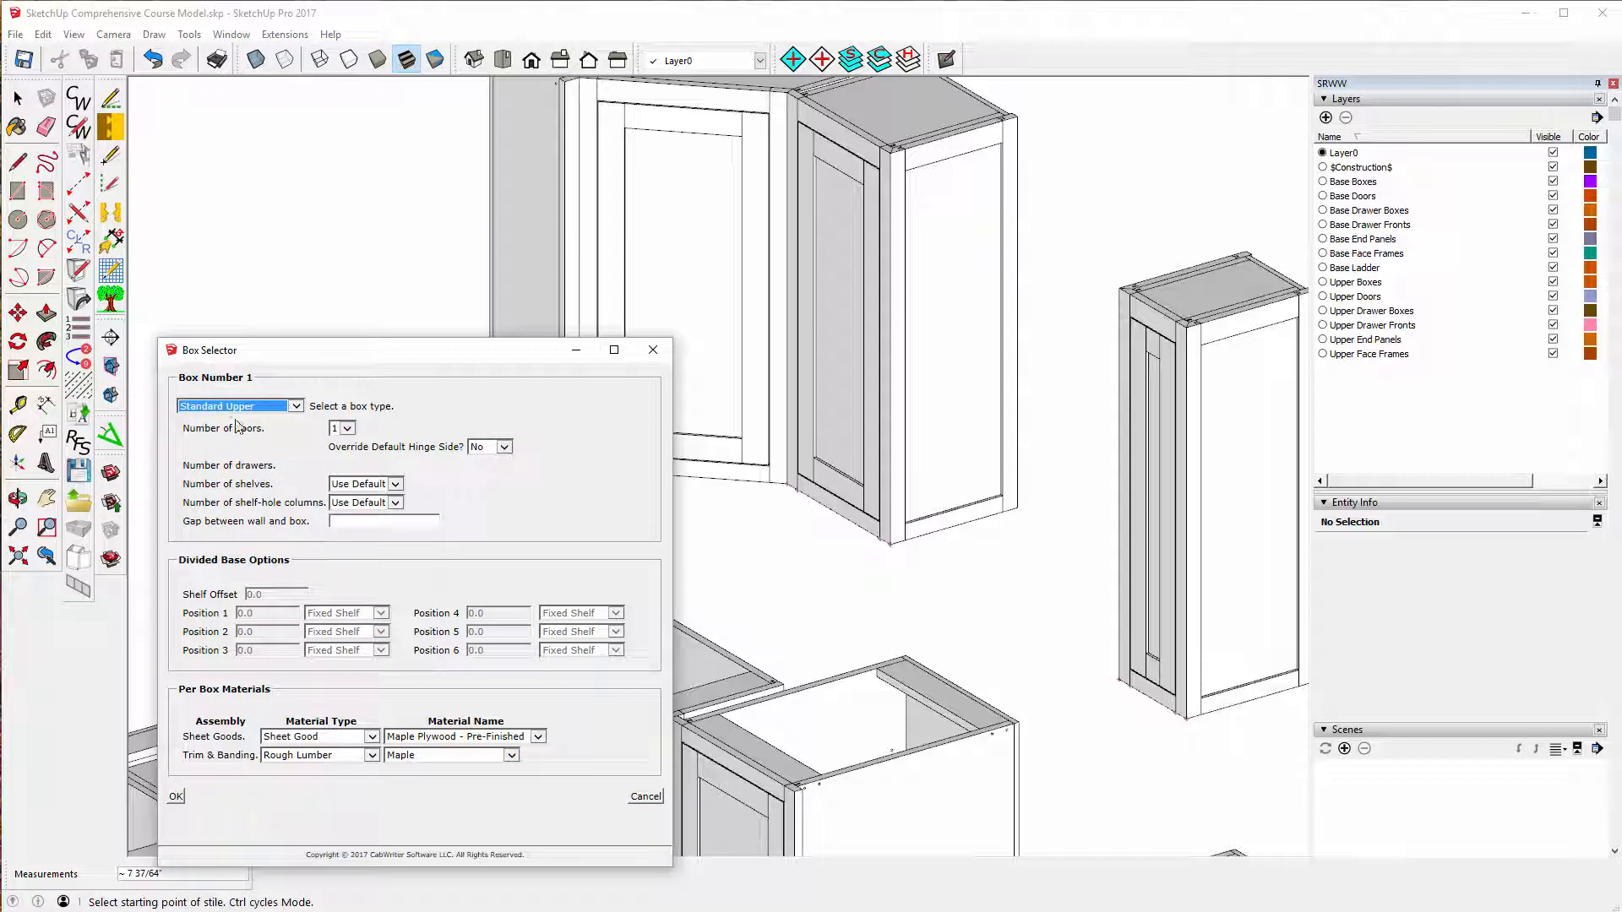
pyautogui.click(347, 429)
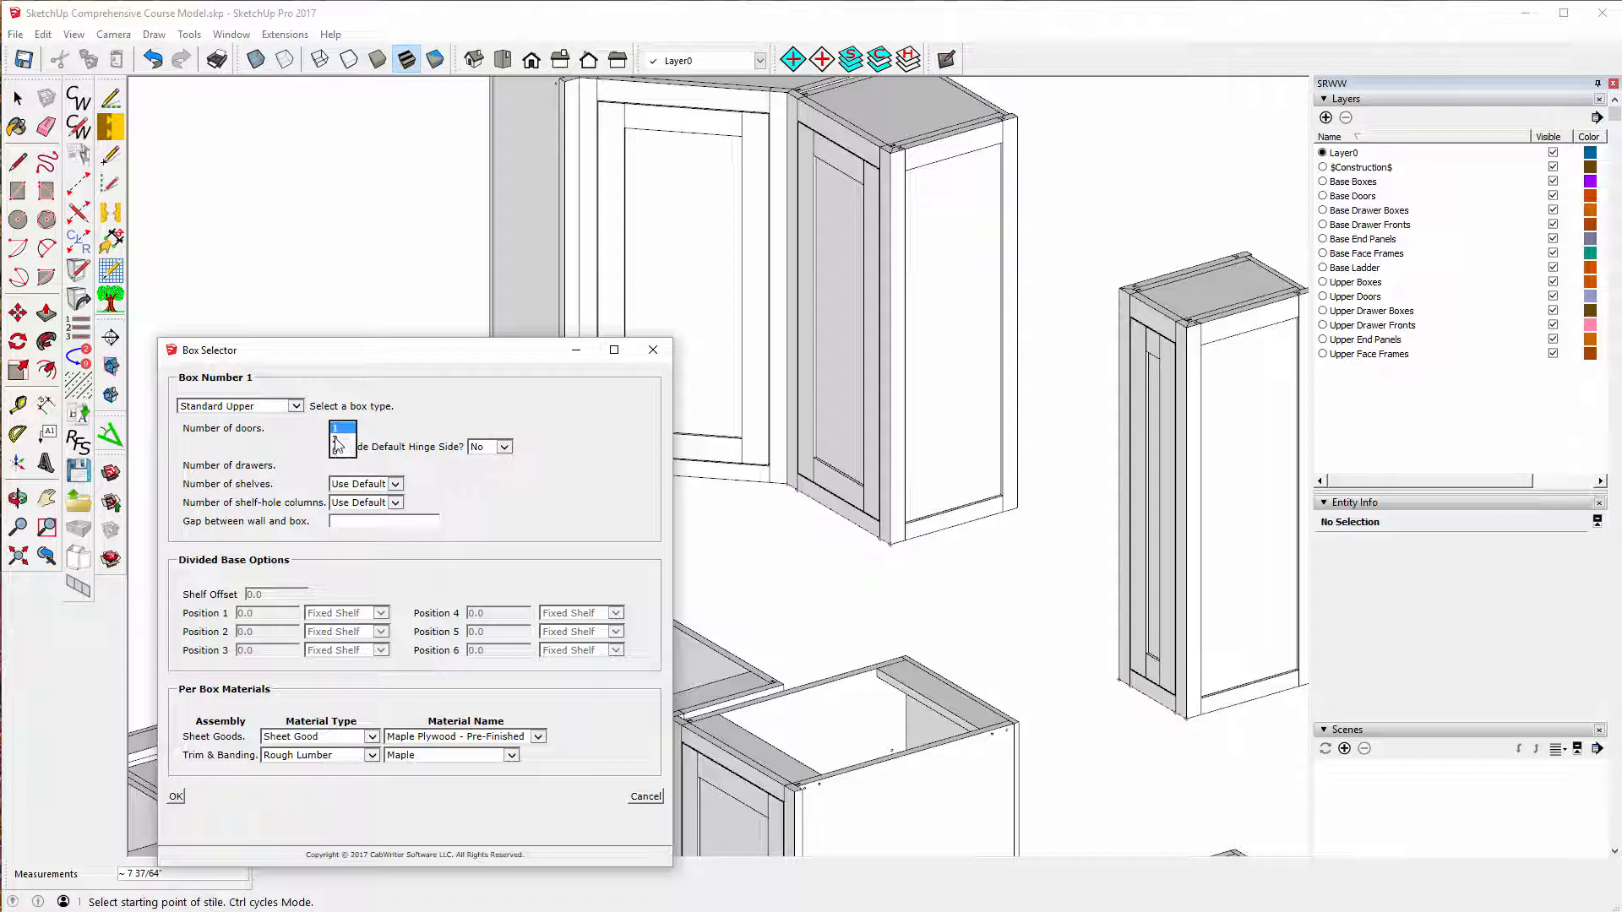
pyautogui.click(335, 439)
pyautogui.click(176, 795)
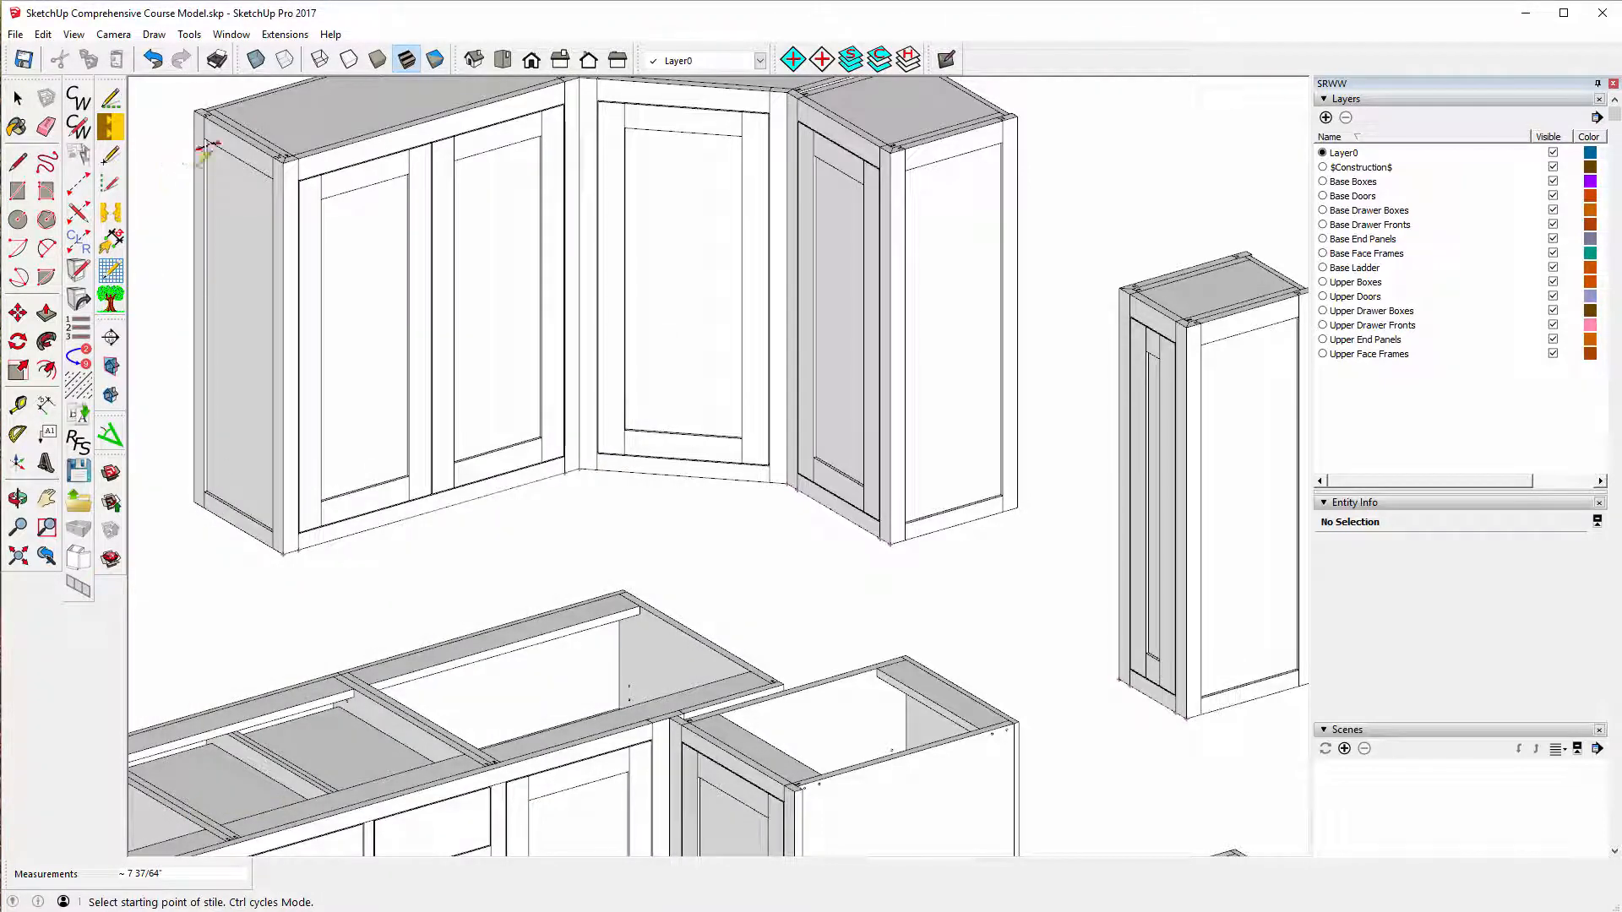
# - In the CabWriter settings, change the door face style for upper doors to Slab and update the settings
pyautogui.scroll(-3, 439, 262)
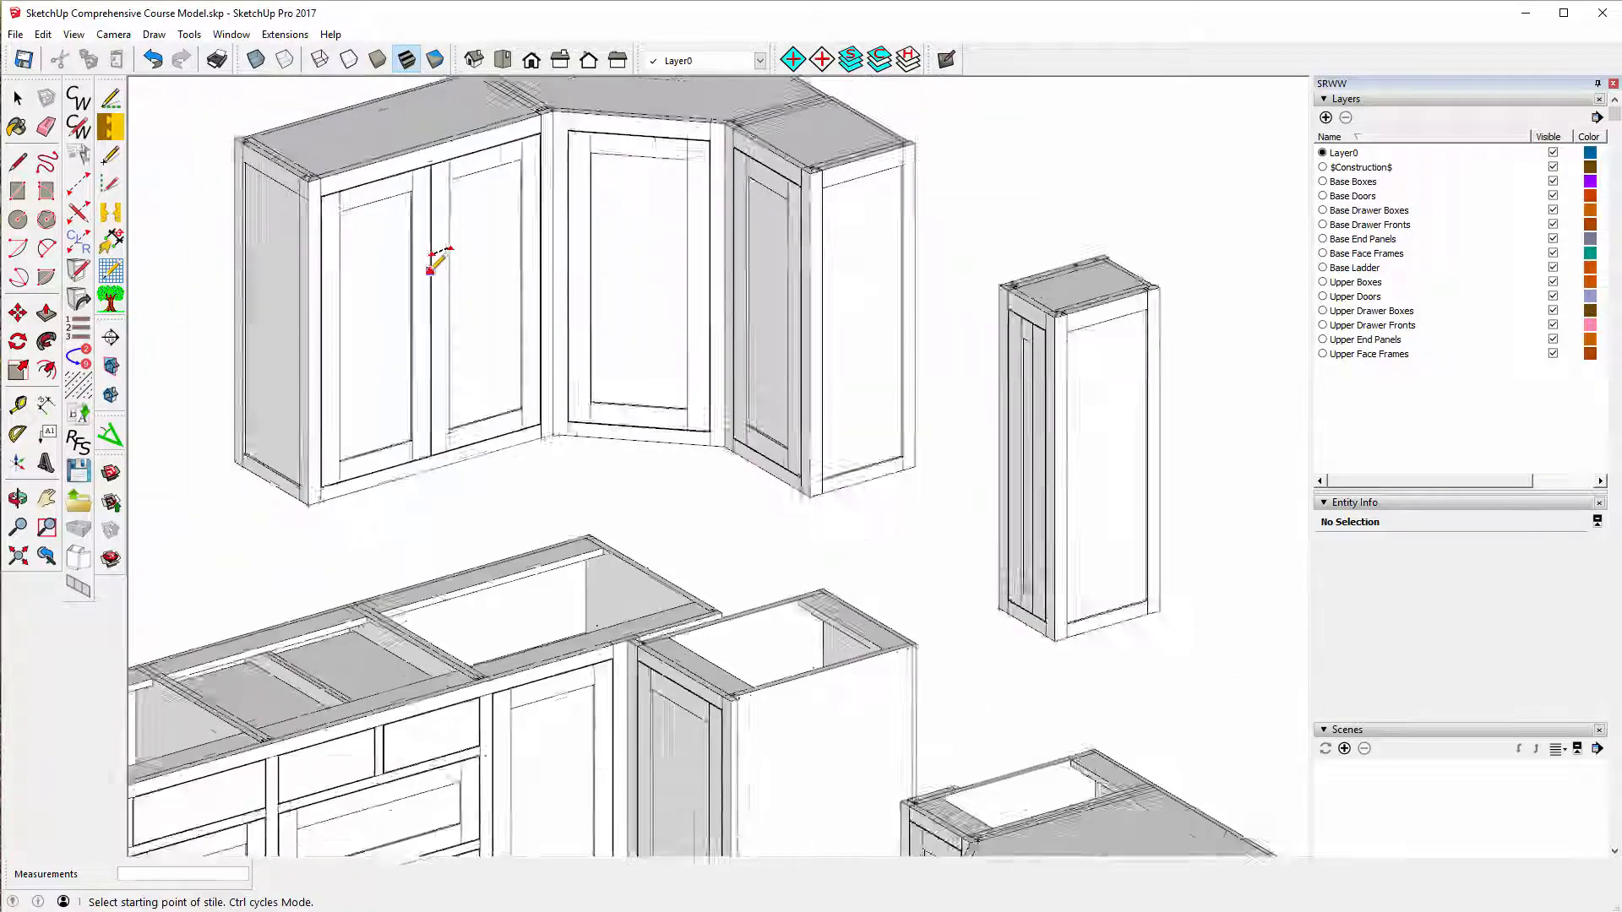
pyautogui.scroll(2, 996, 321)
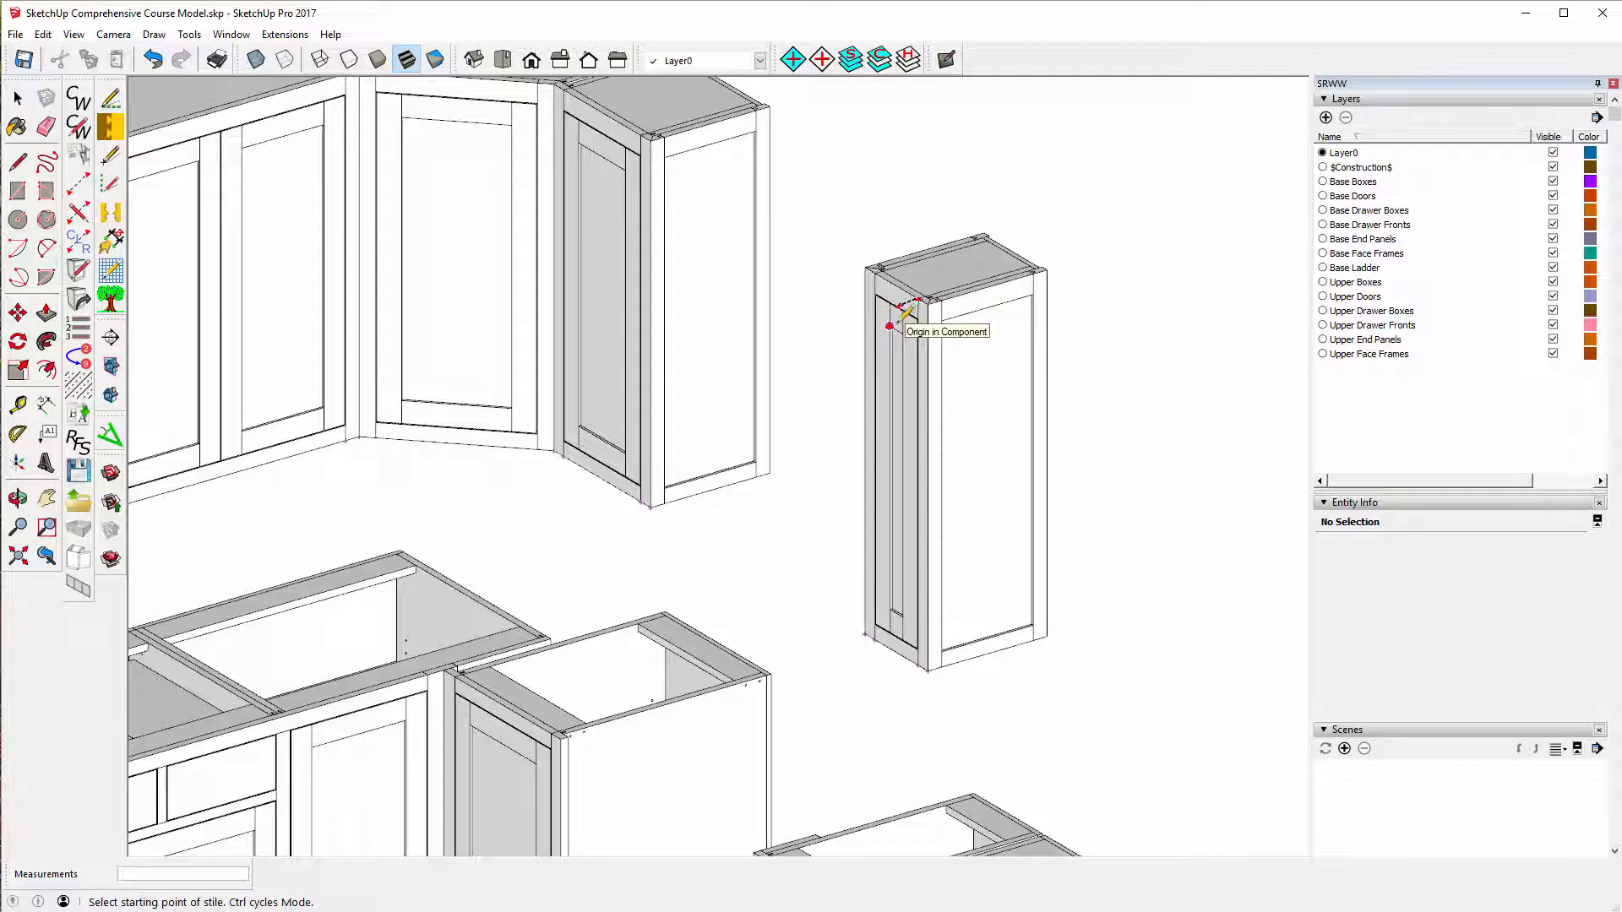
pyautogui.click(18, 98)
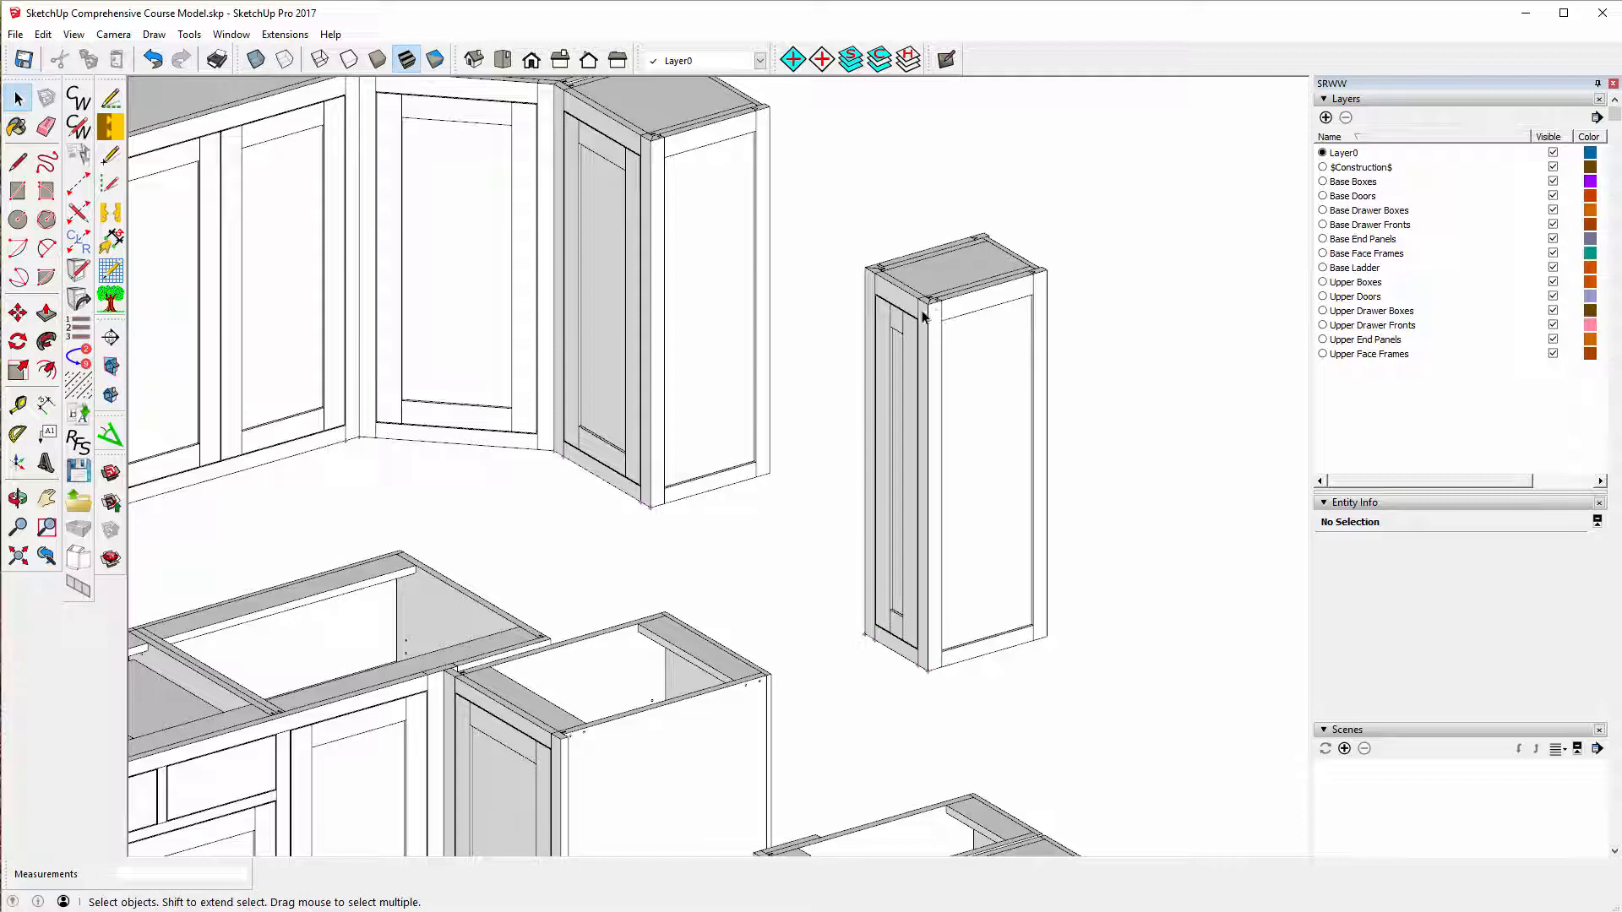
pyautogui.click(80, 131)
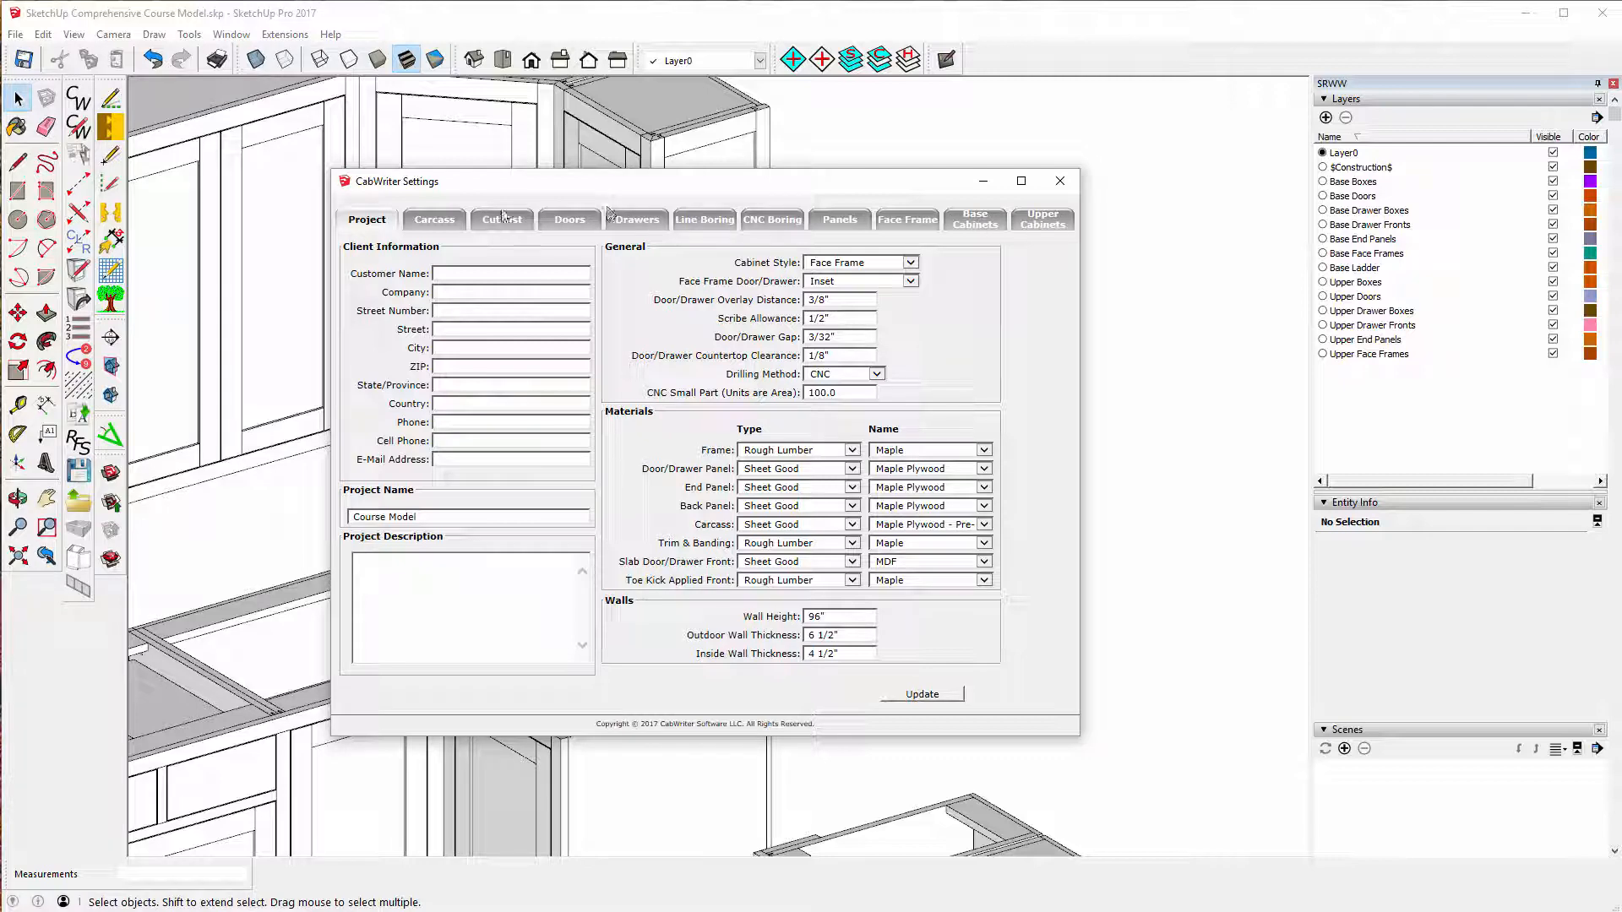
pyautogui.click(563, 220)
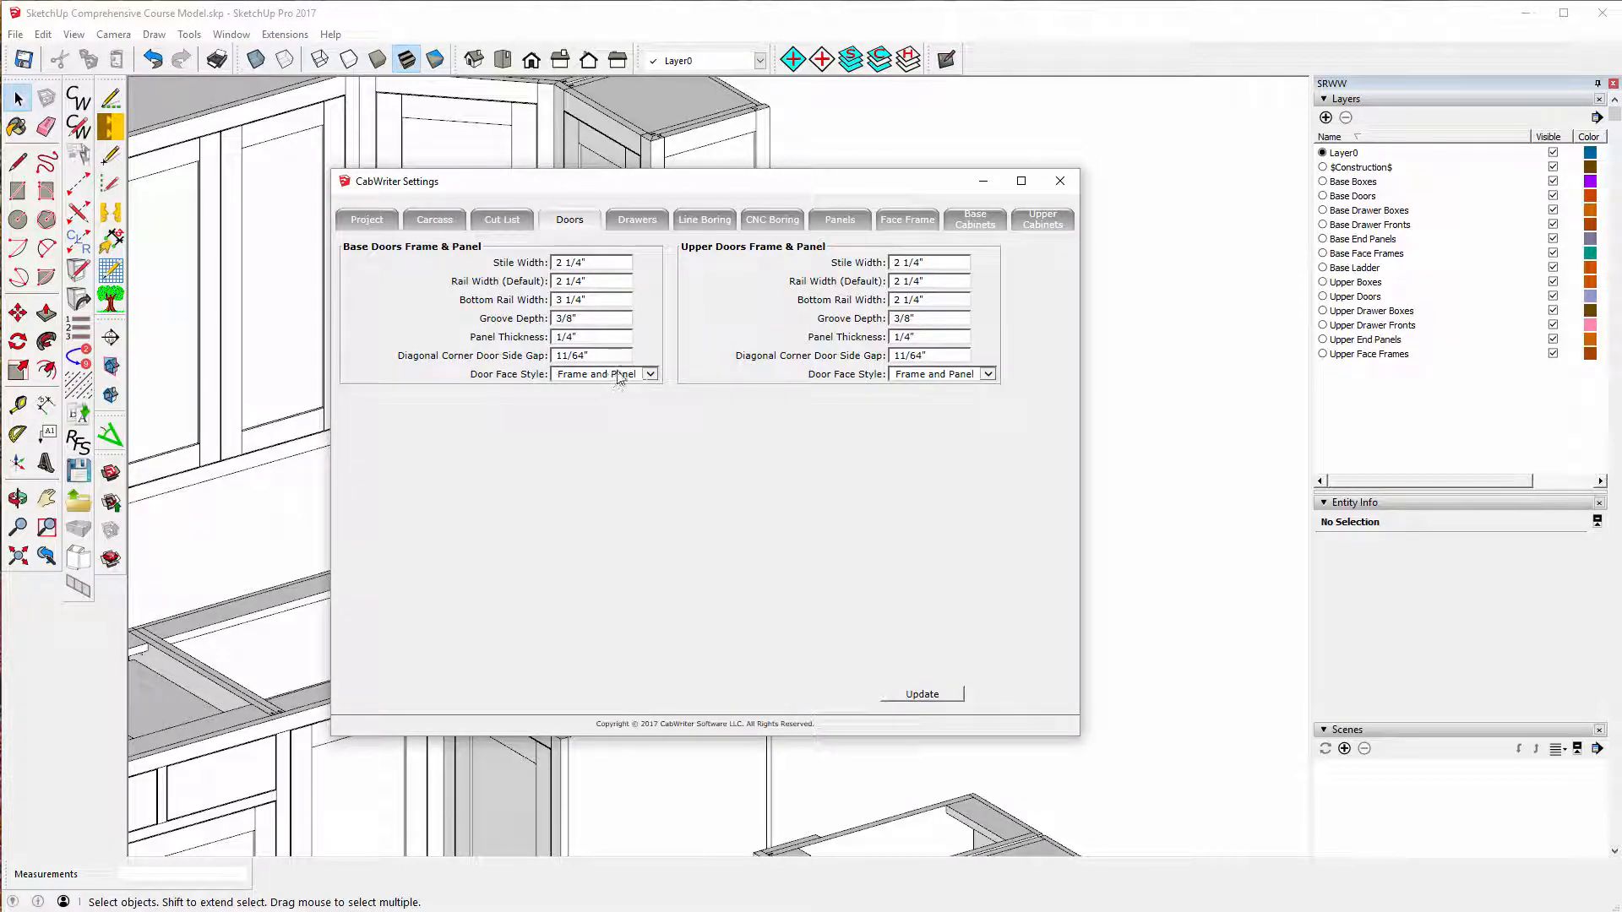
pyautogui.click(988, 375)
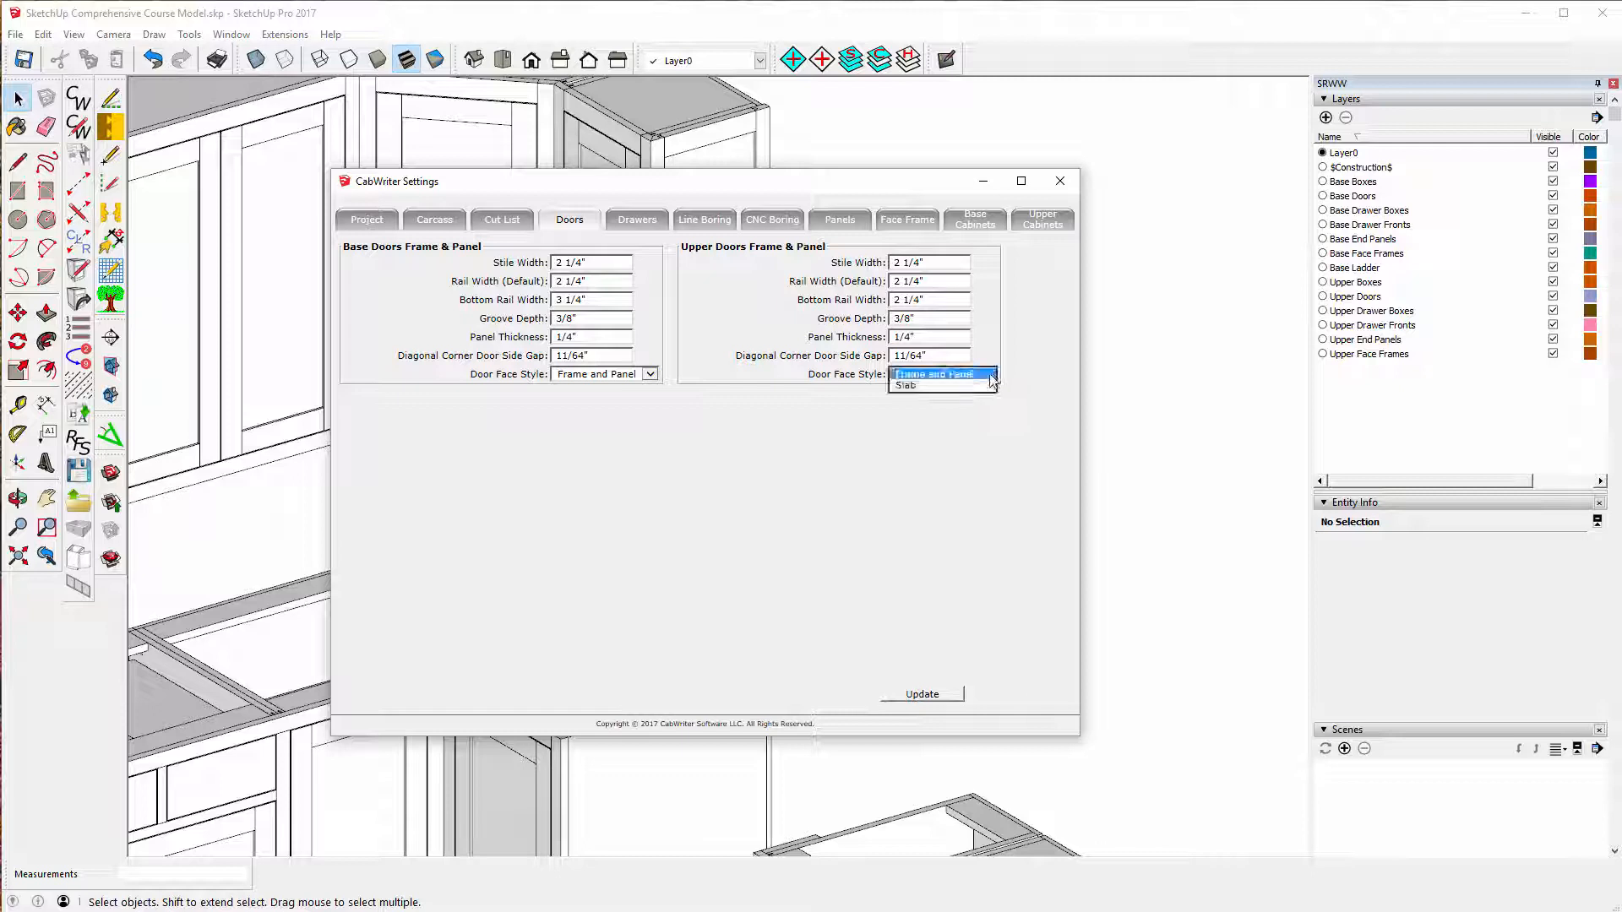
pyautogui.click(946, 386)
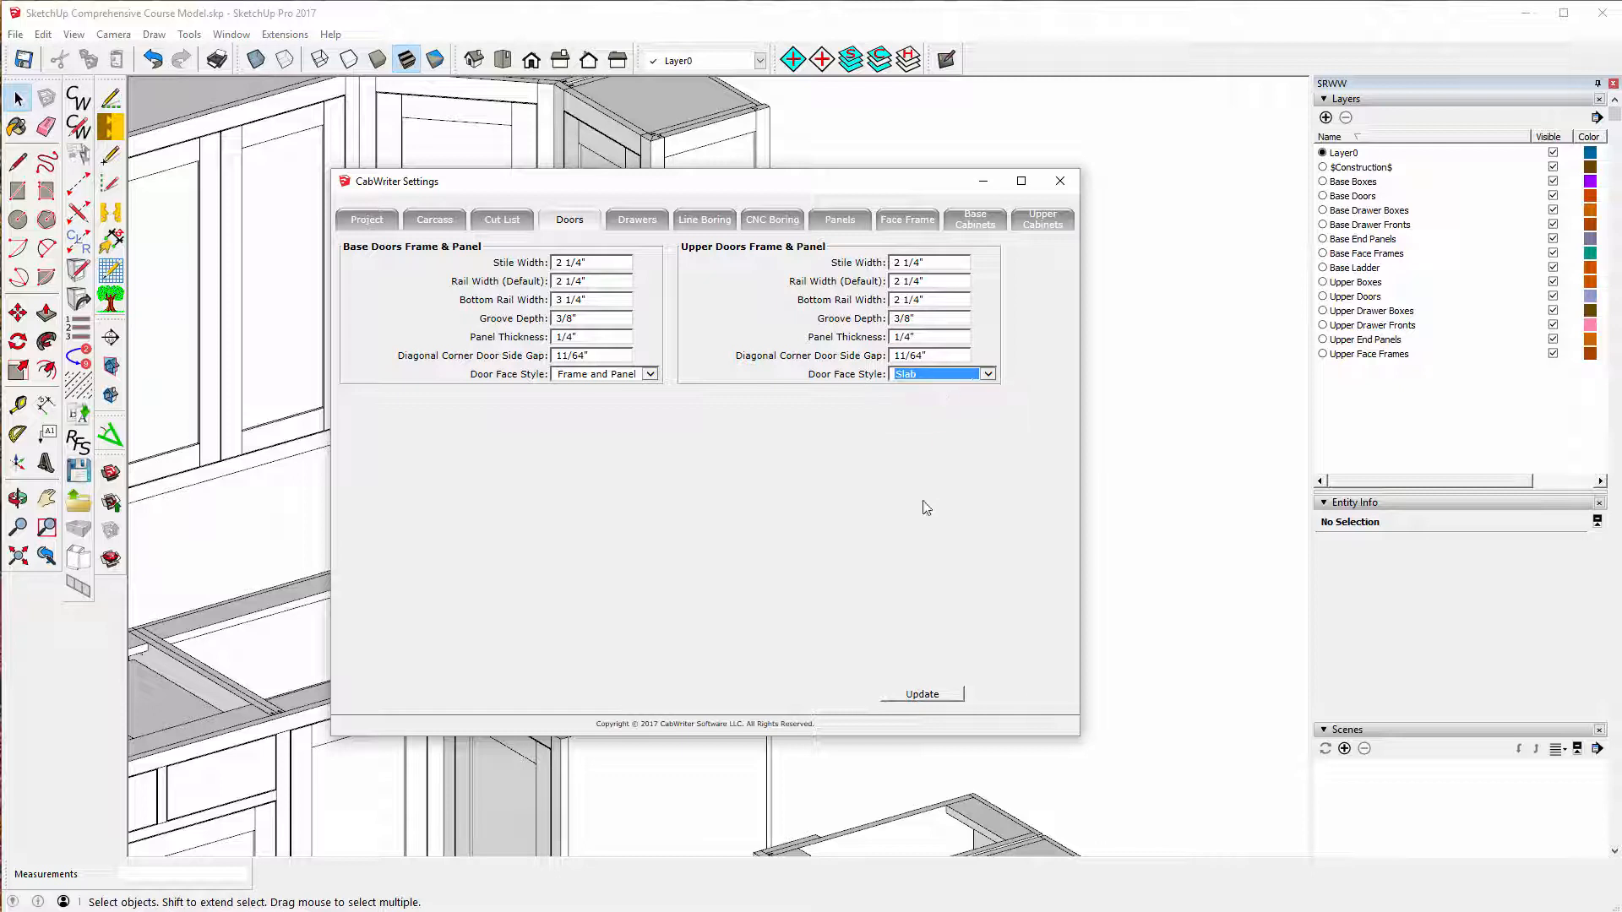
pyautogui.click(917, 696)
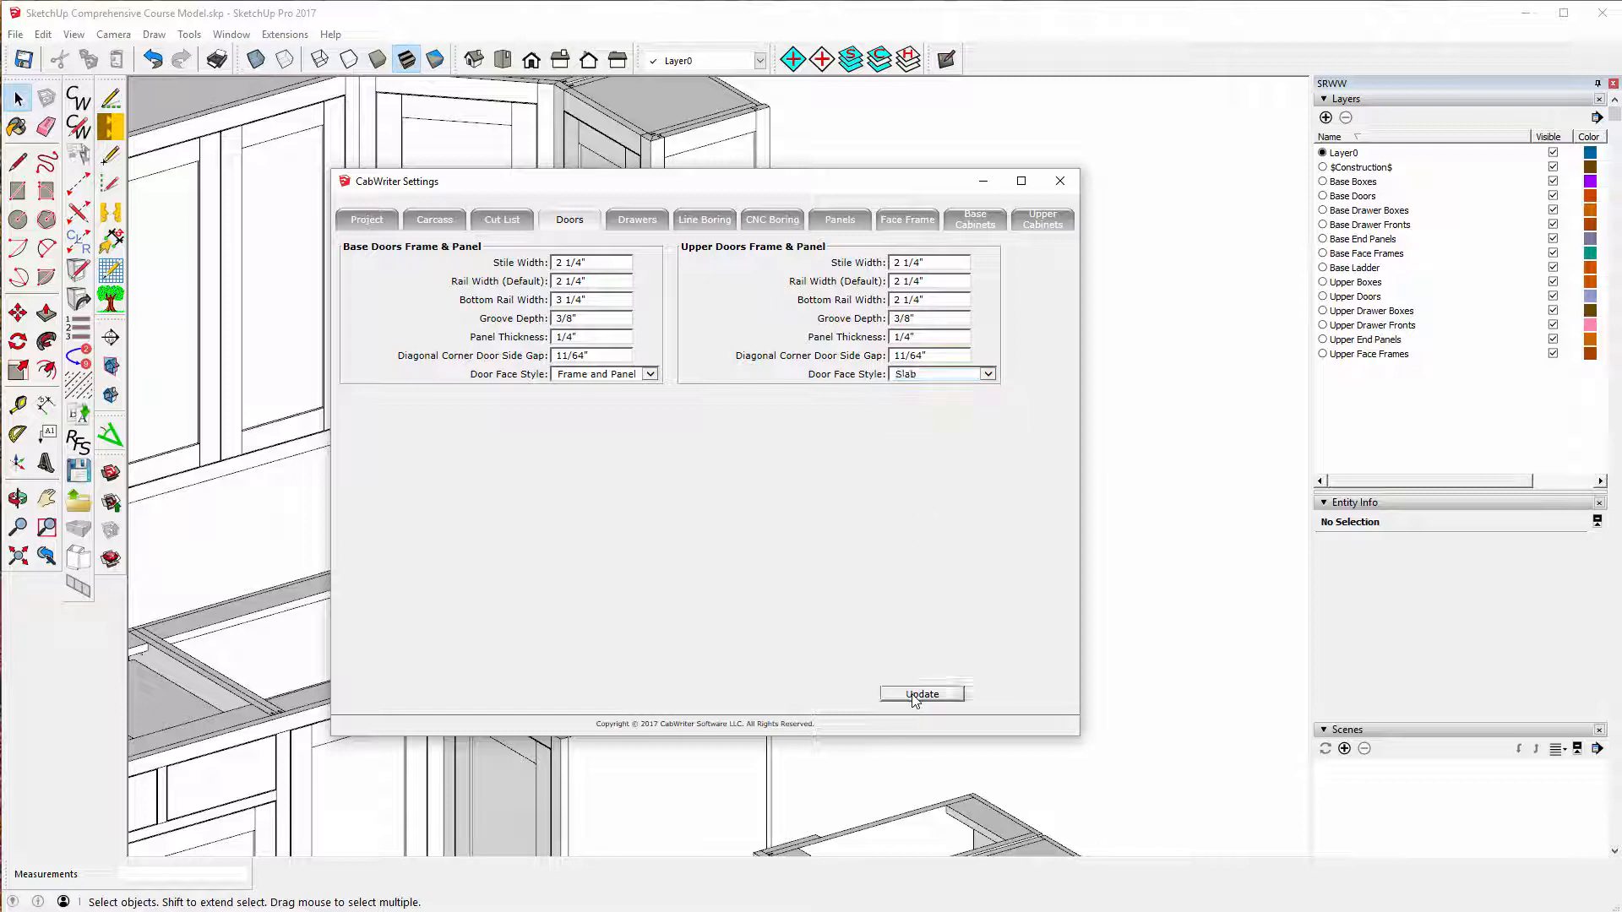
pyautogui.click(1060, 180)
# - Re-draw only the narrow standalone upper cabinet with CabWriter, declining its stored defaults so the current settings apply
pyautogui.rightClick(966, 309)
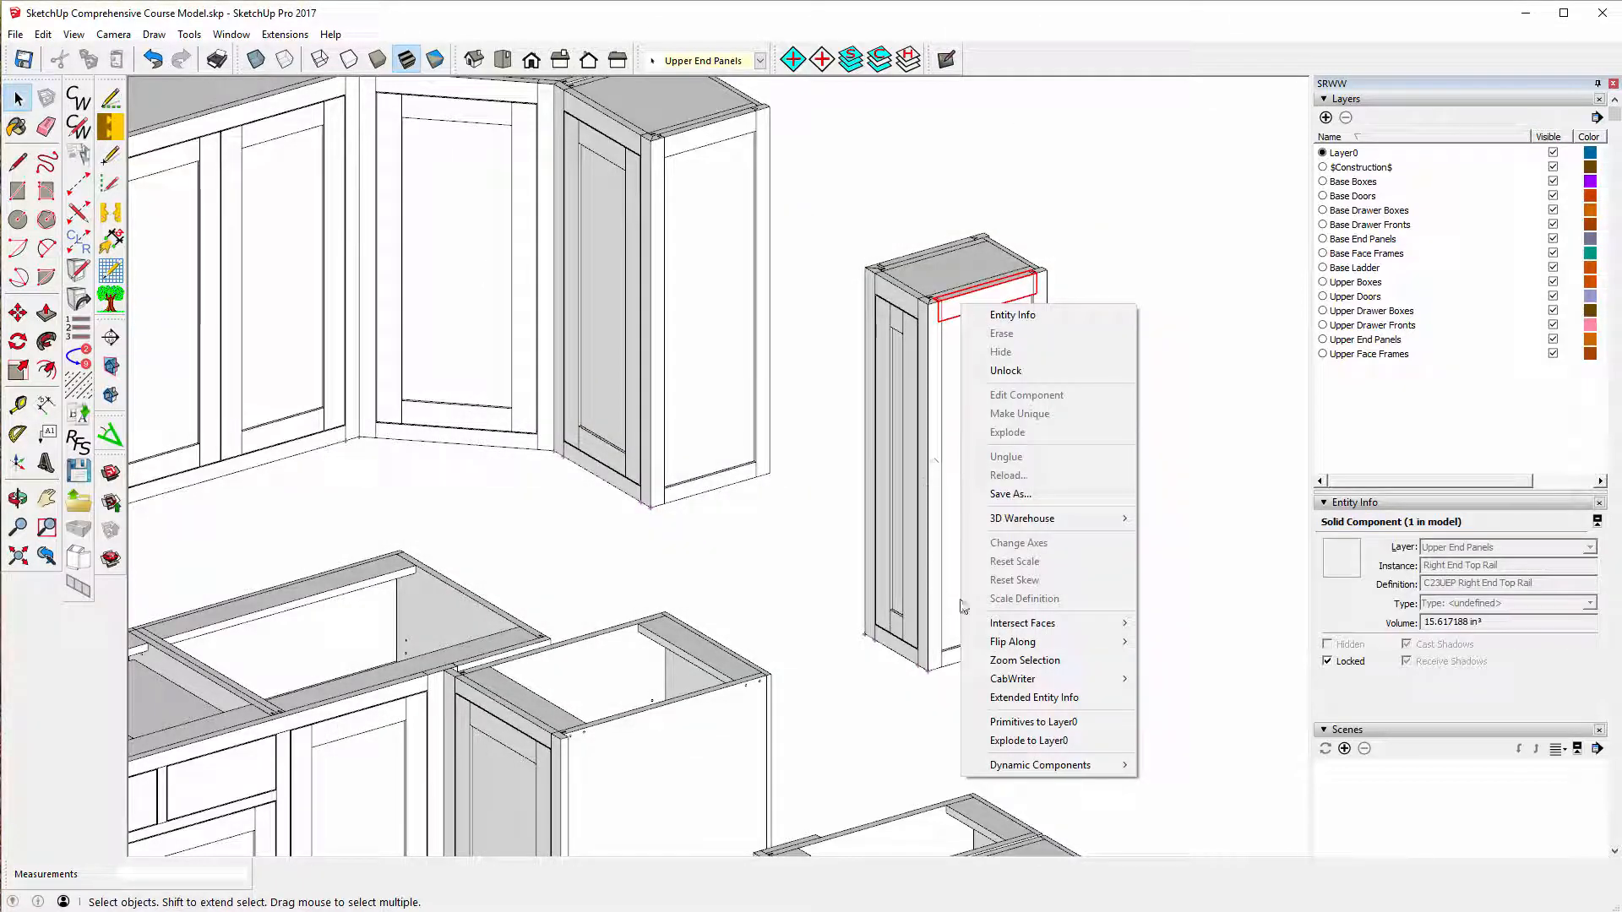
pyautogui.moveTo(1044, 682)
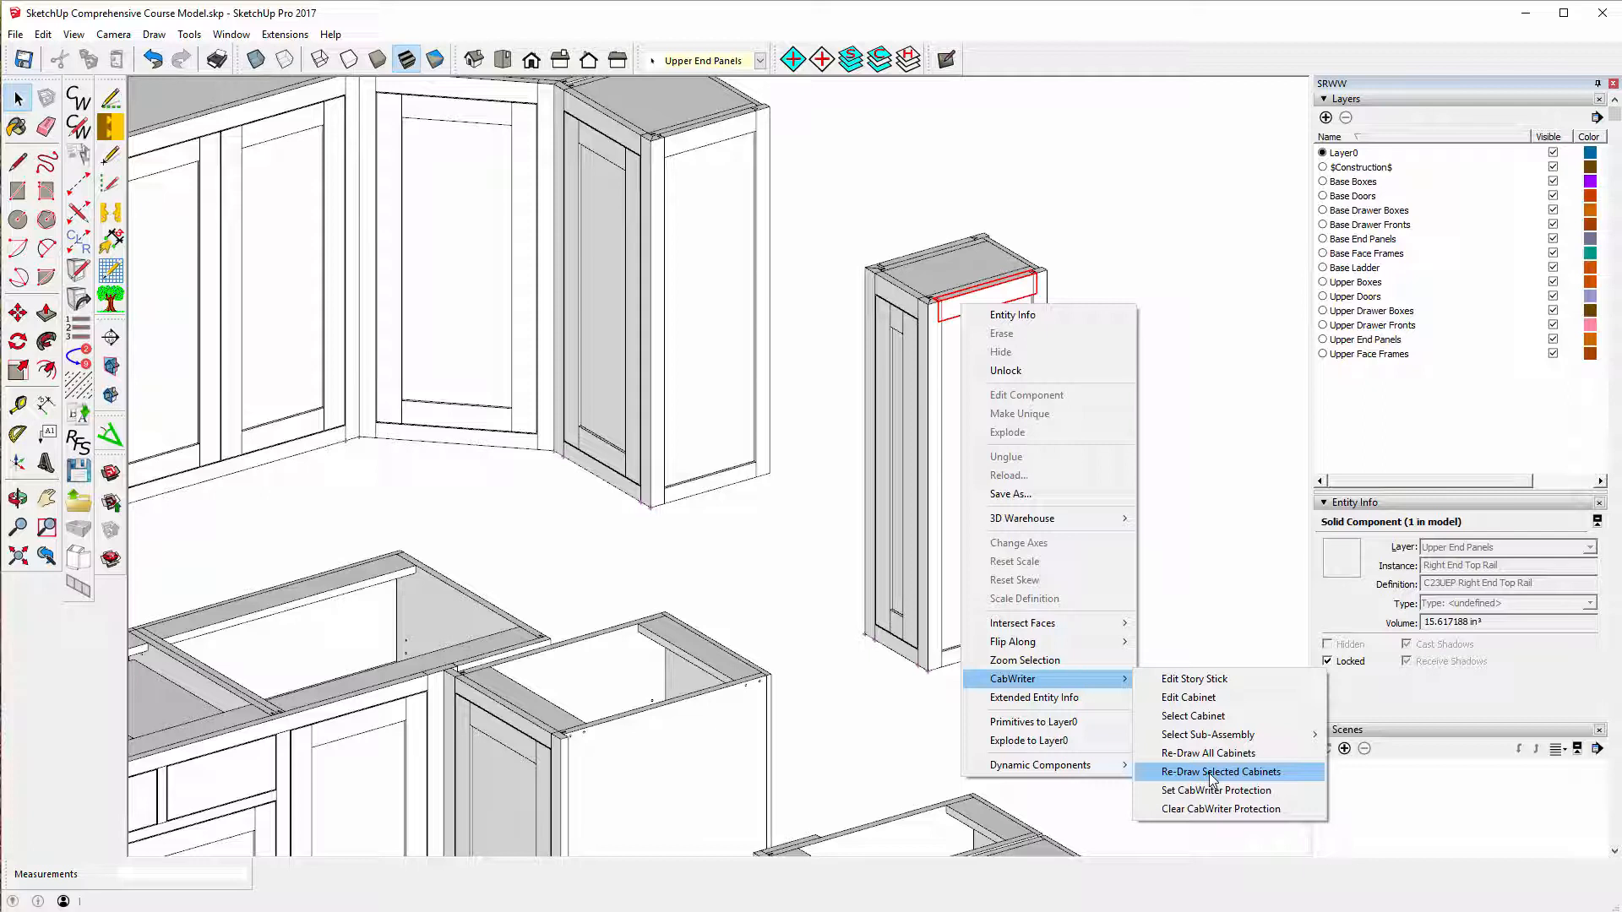
pyautogui.click(1213, 772)
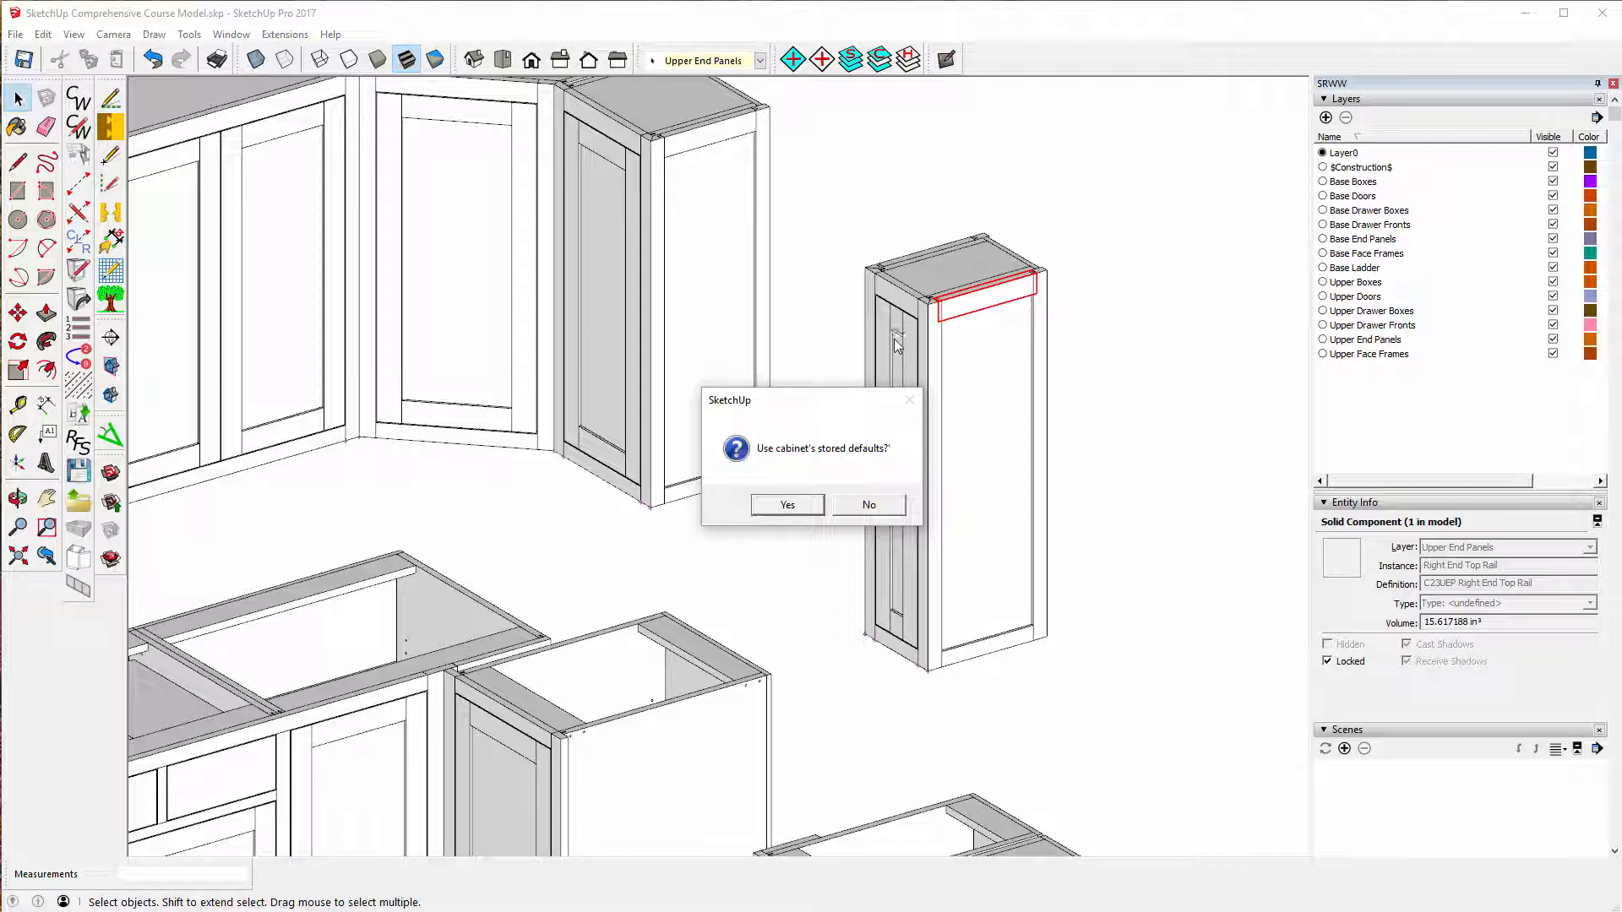
pyautogui.click(869, 506)
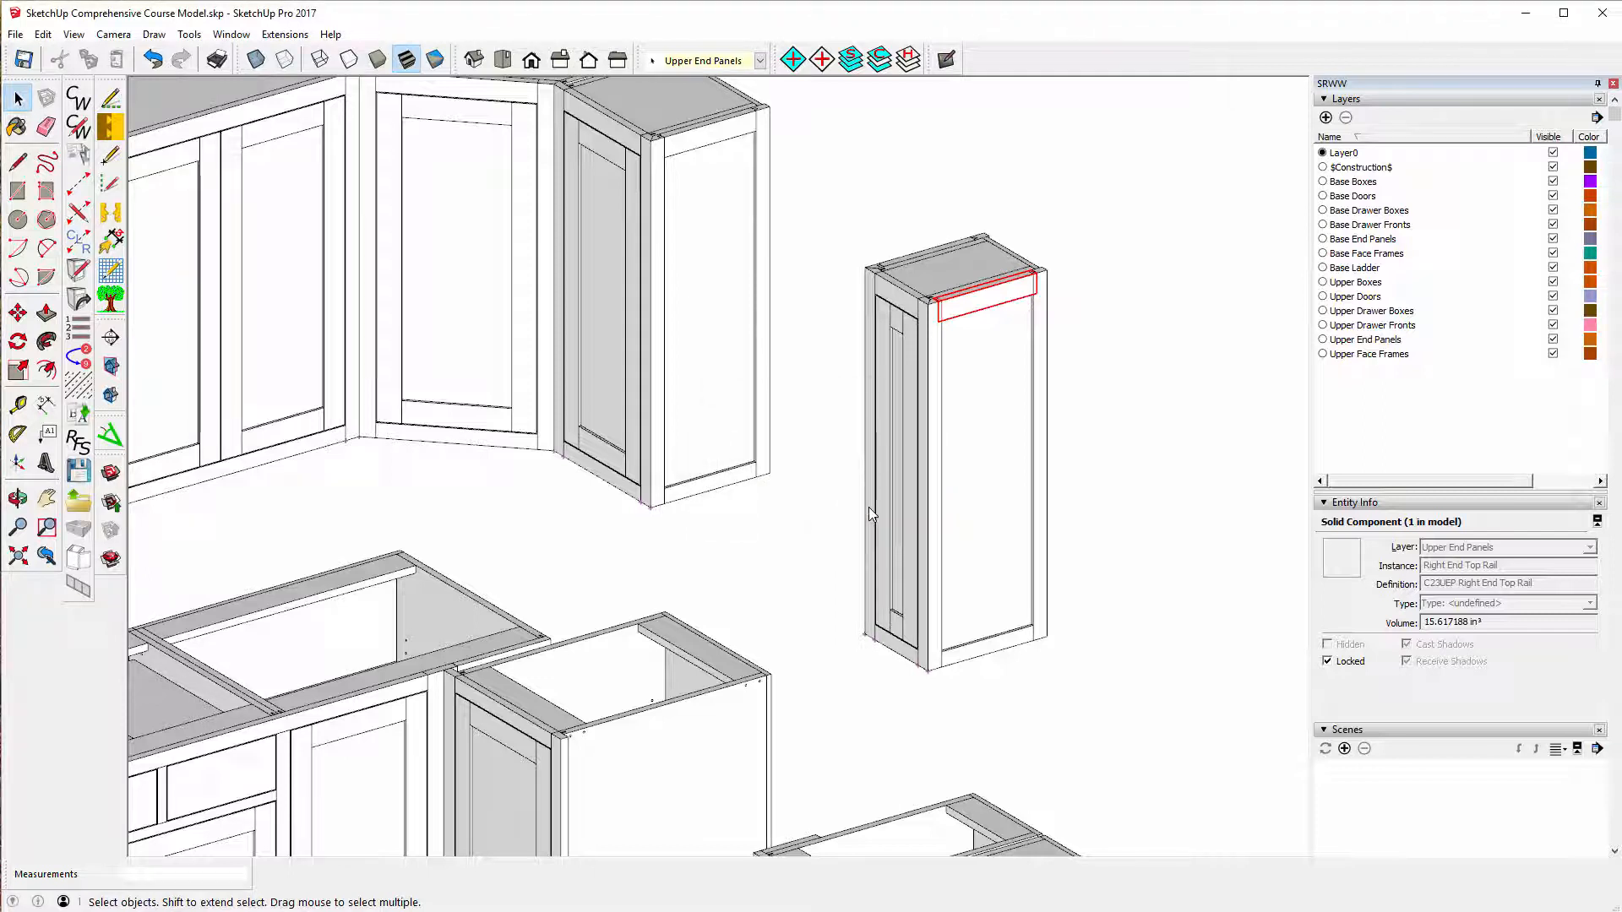
pyautogui.click(878, 505)
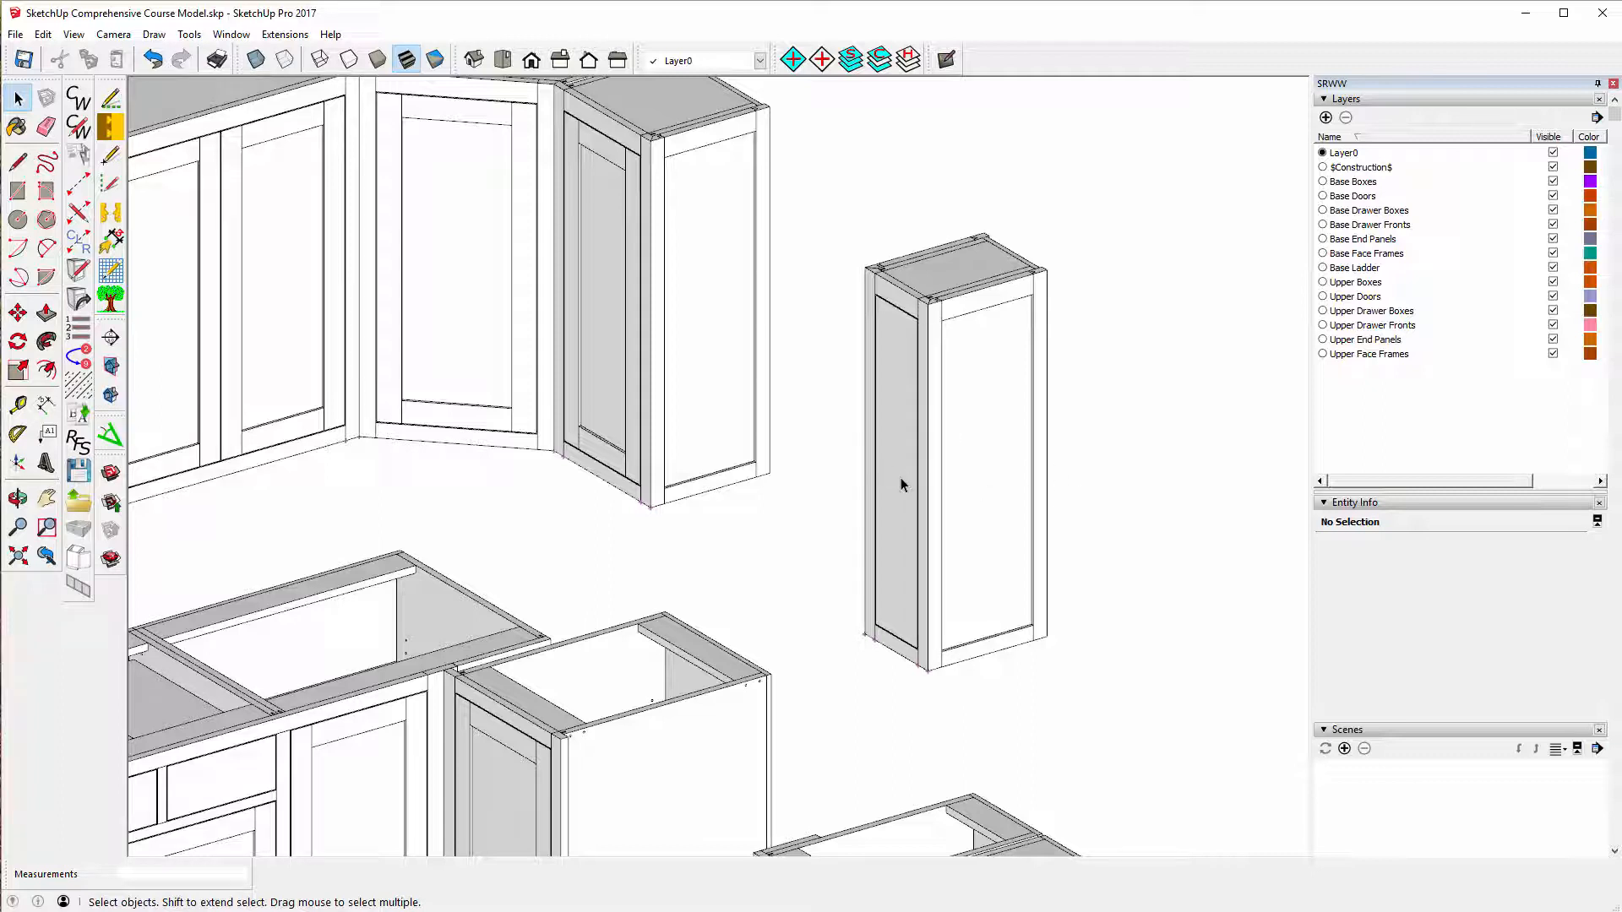
# - Reload the CabWriter factory settings and save the model file
pyautogui.scroll(-4, 898, 482)
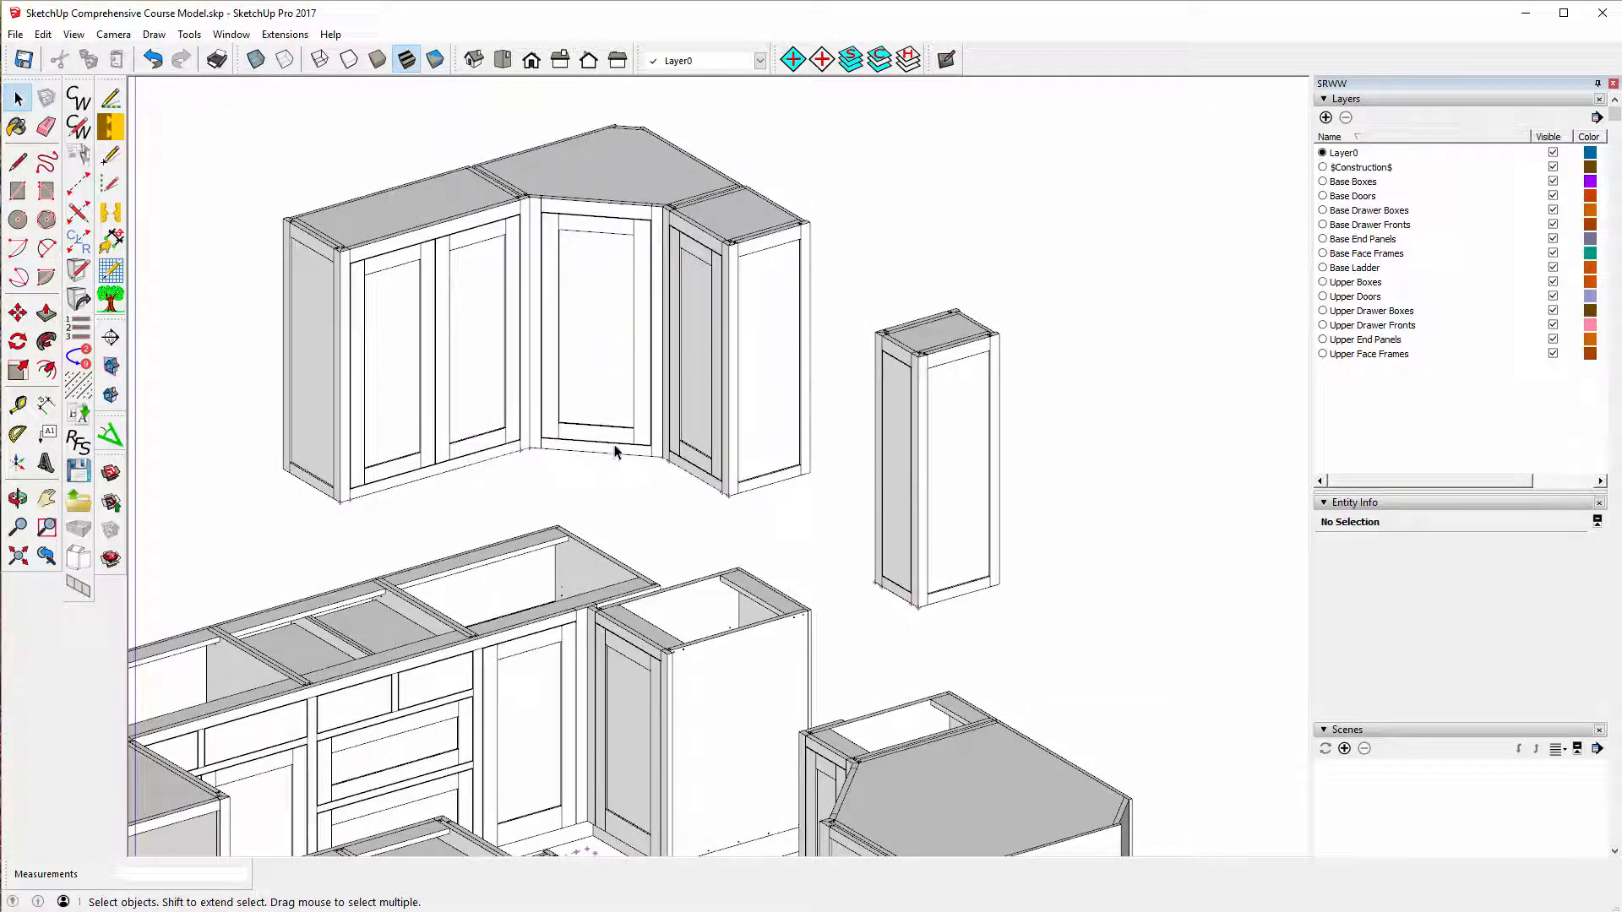
pyautogui.click(79, 445)
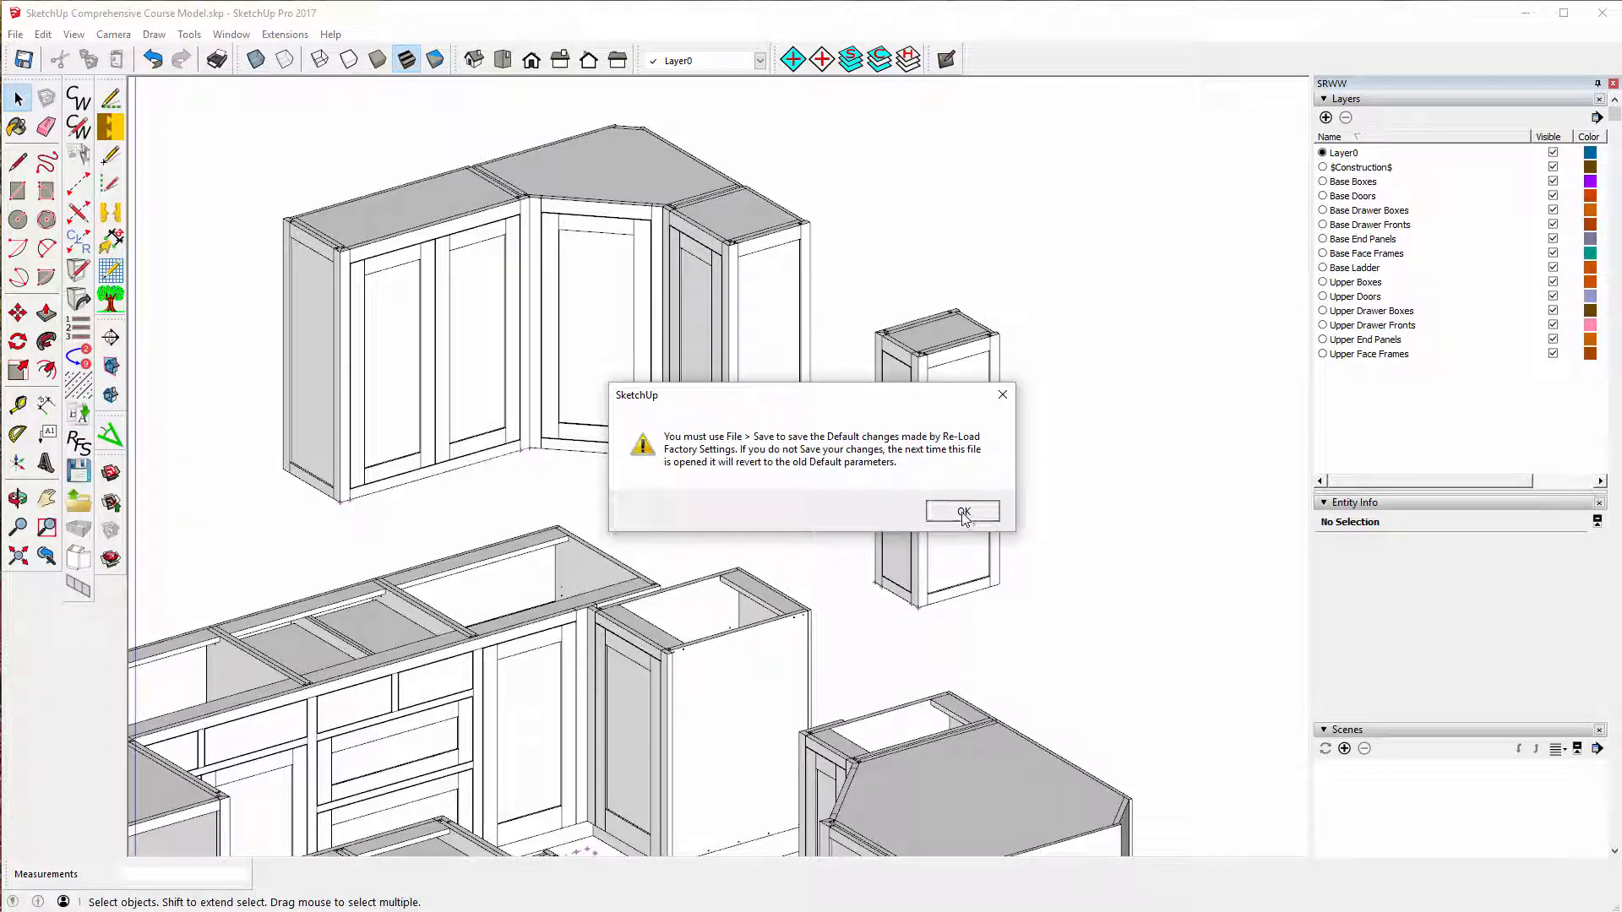
pyautogui.click(964, 512)
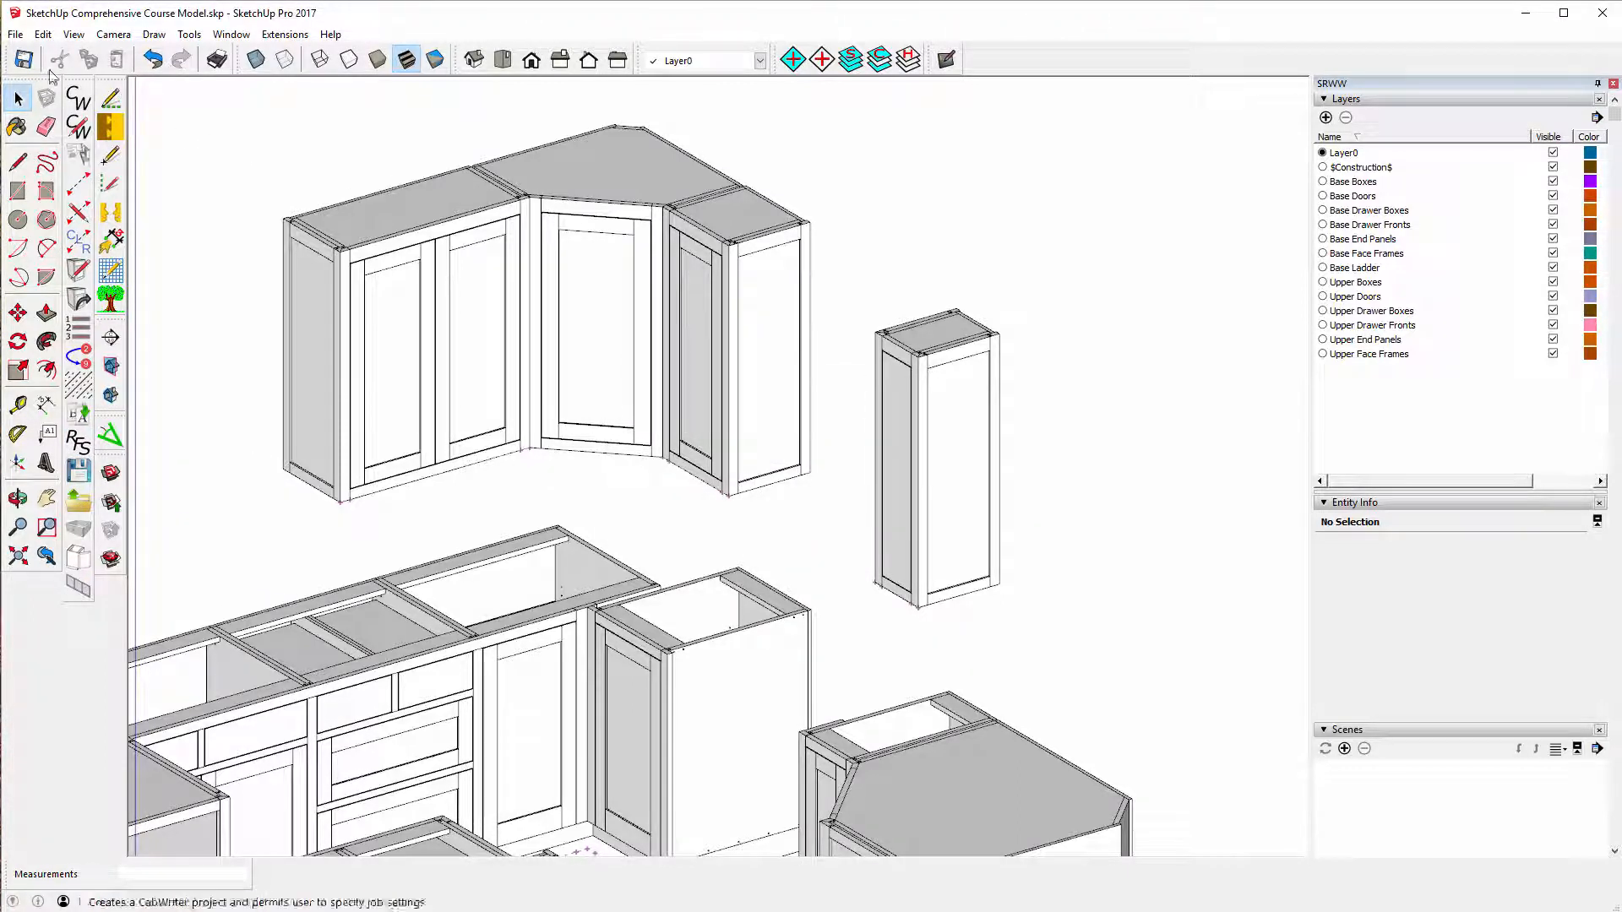
pyautogui.click(24, 61)
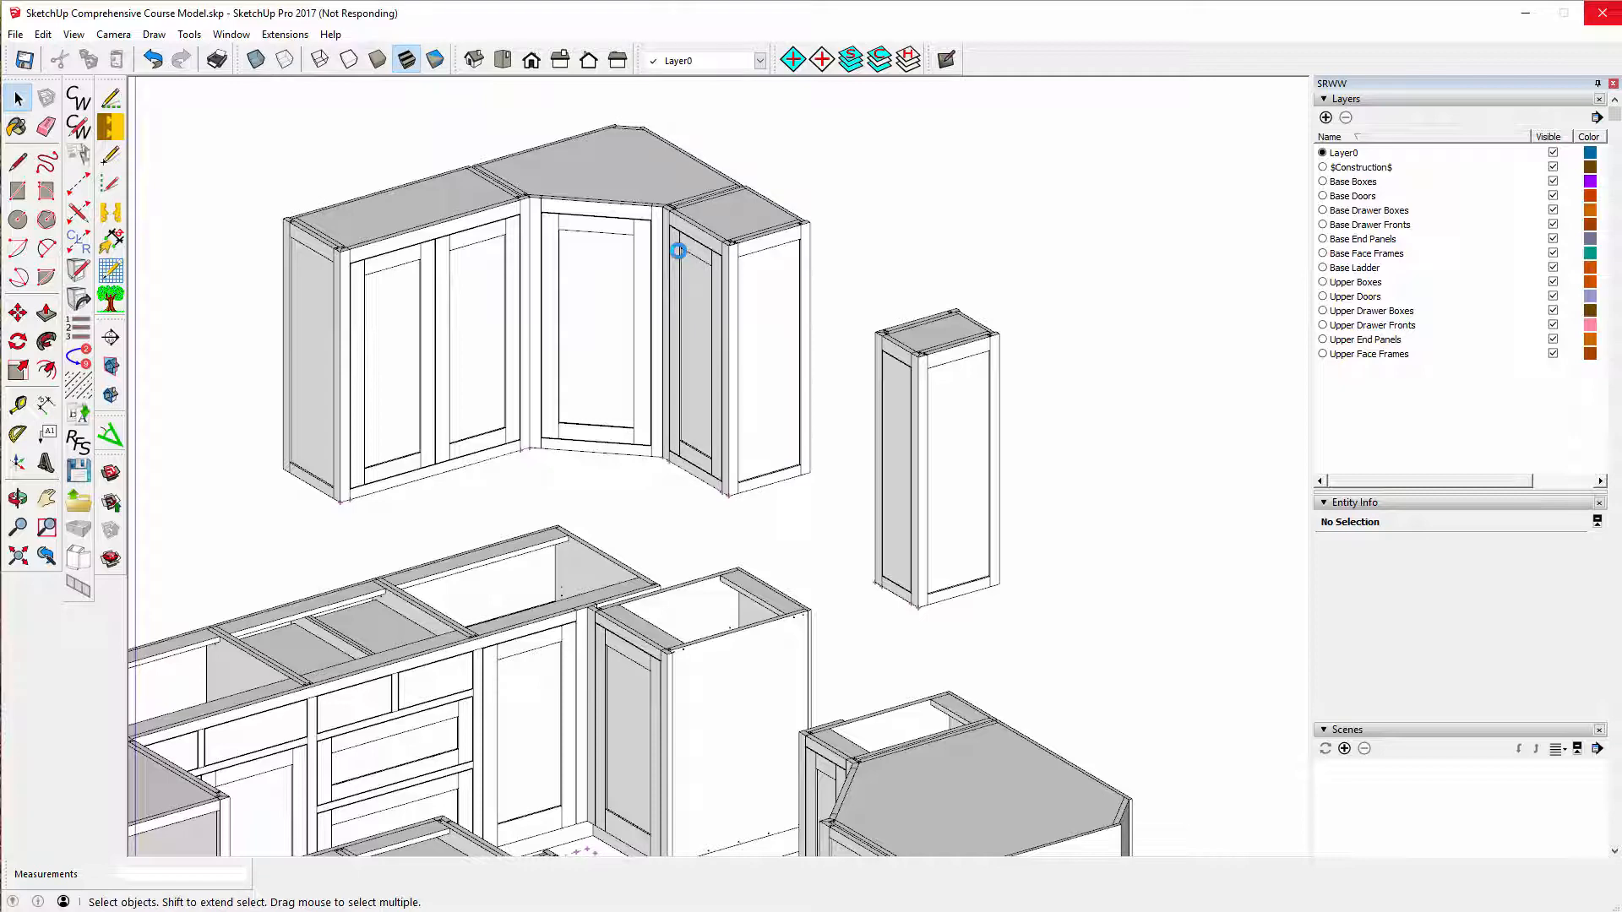
# - Draw a 27 7/16" by 84 1/2" rectangle across the front opening of the tall cabinet, corner to corner inside its face frame
pyautogui.scroll(-2, 680, 251)
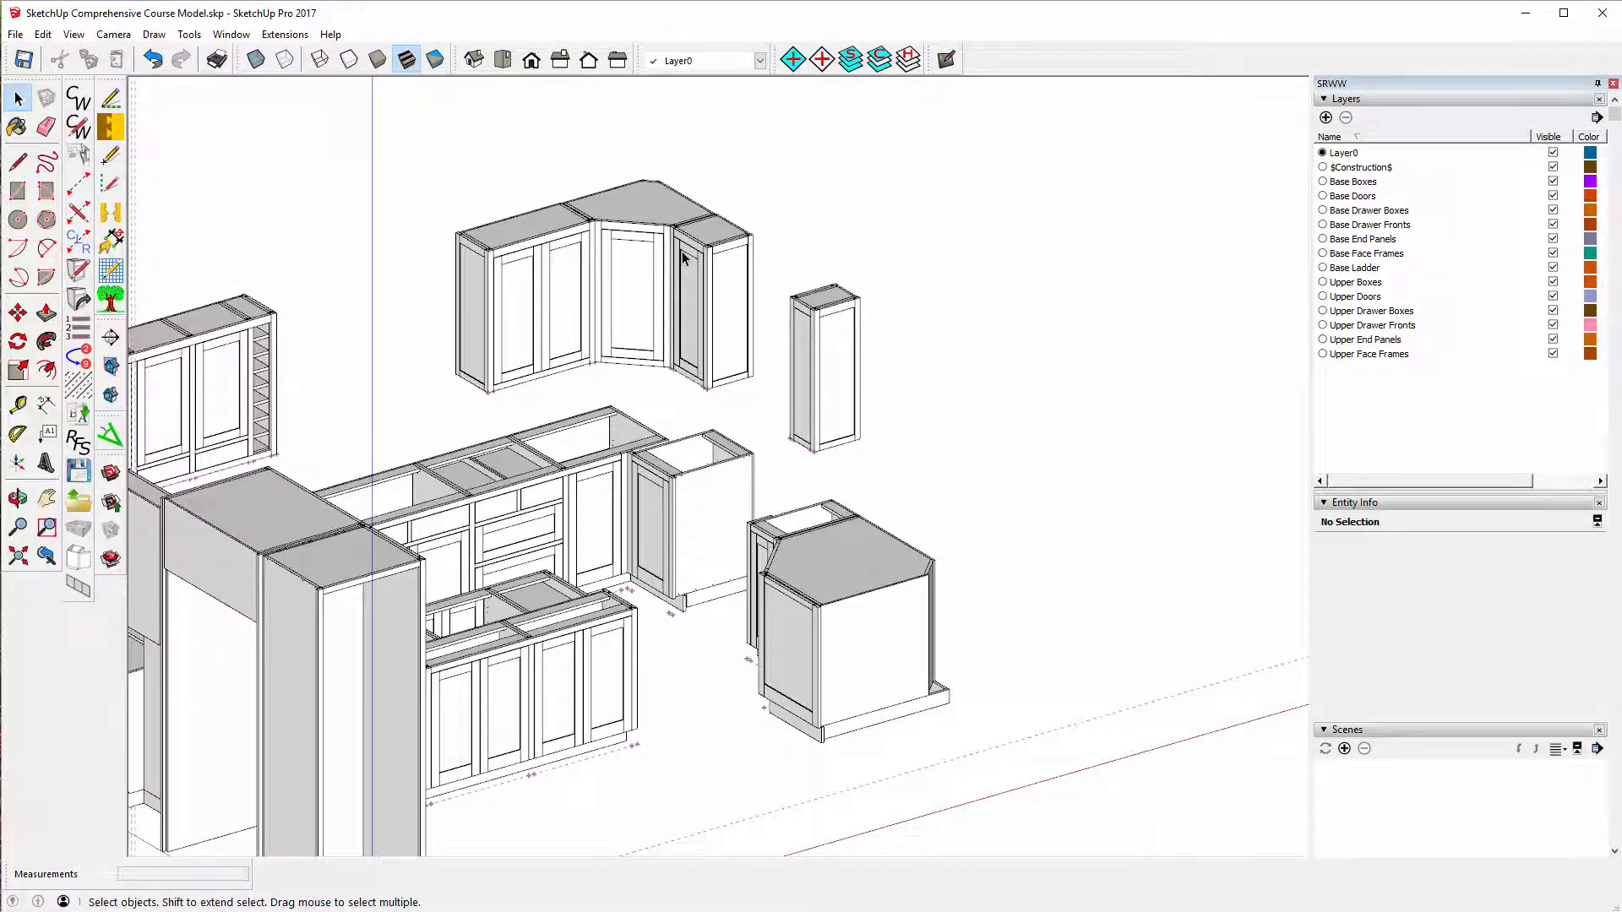
pyautogui.scroll(-1, 682, 255)
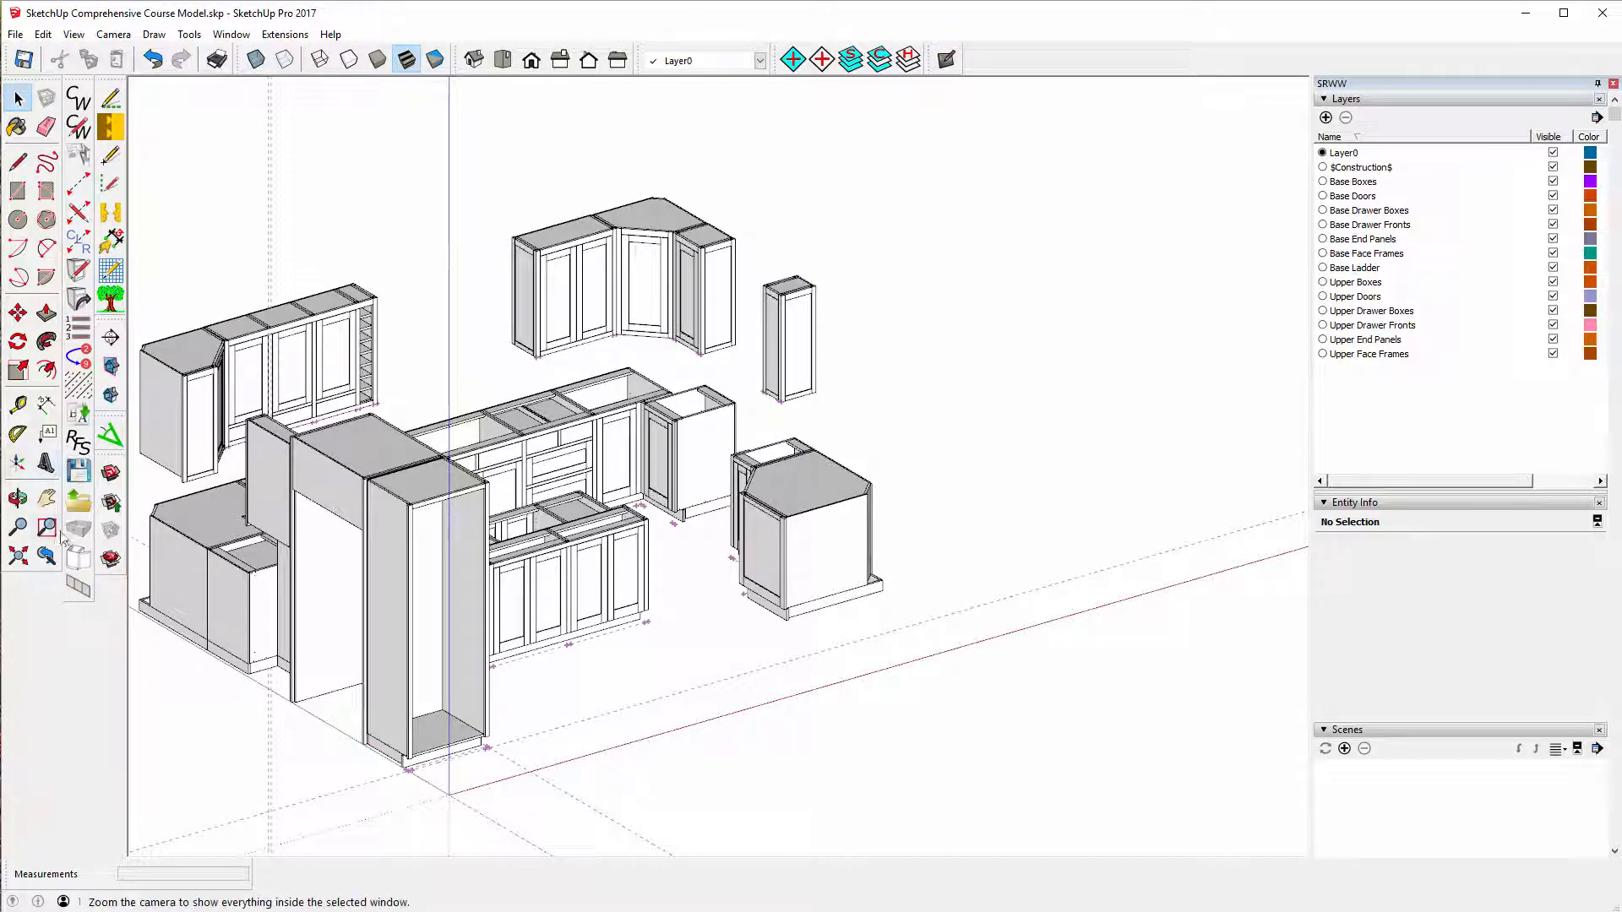
pyautogui.click(18, 498)
pyautogui.moveTo(490, 630); pyautogui.dragTo(422, 625)
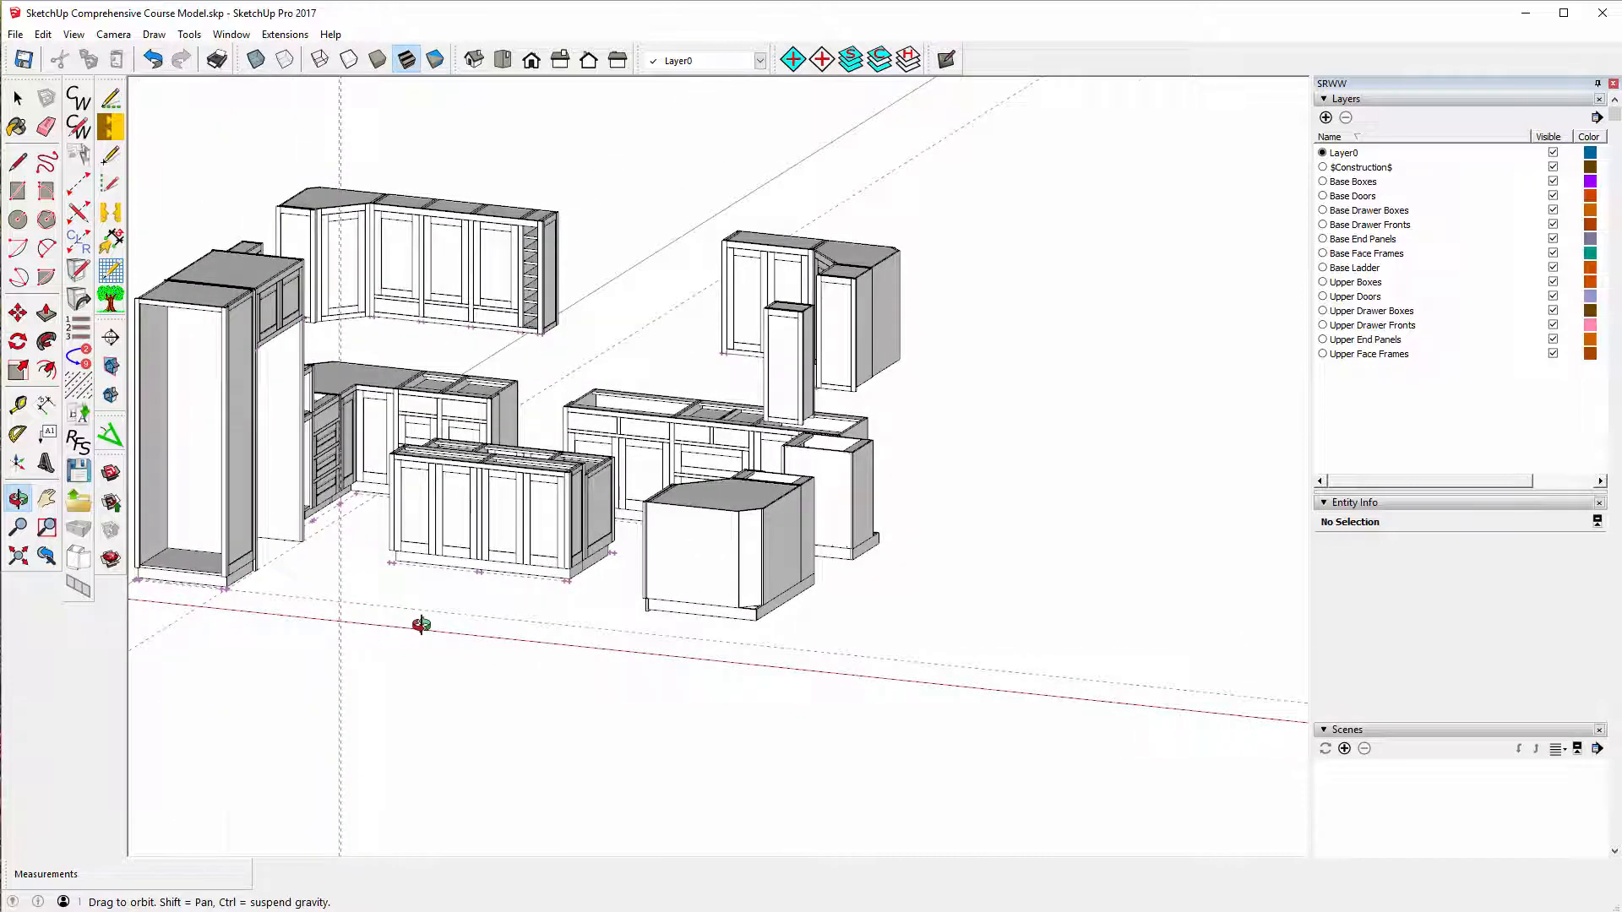
pyautogui.scroll(-3, 421, 625)
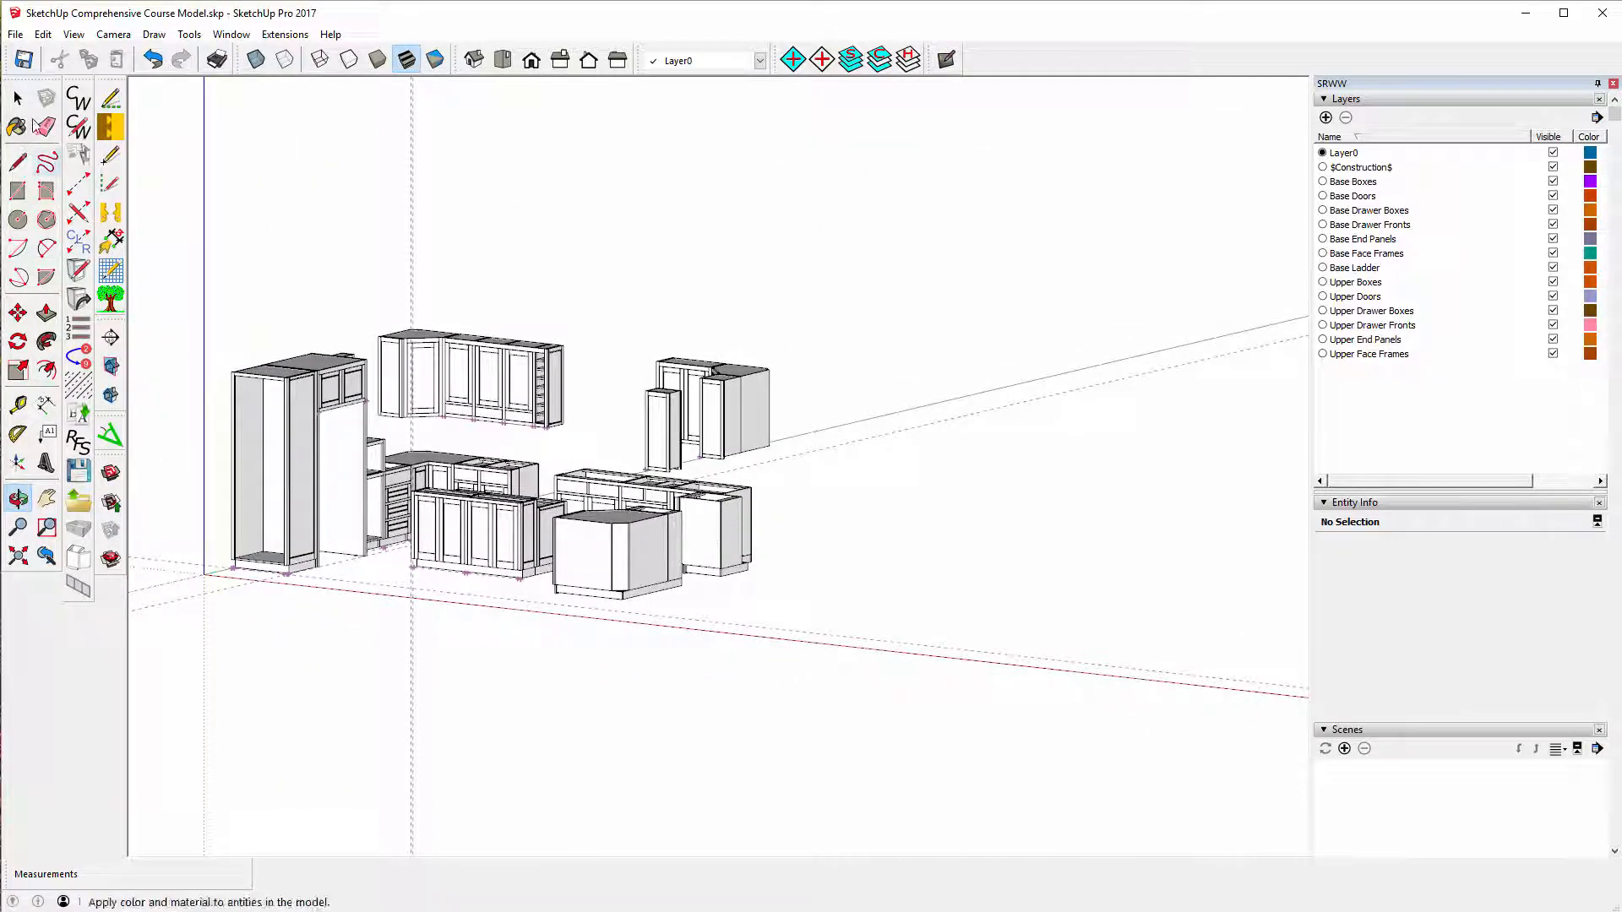
pyautogui.click(18, 191)
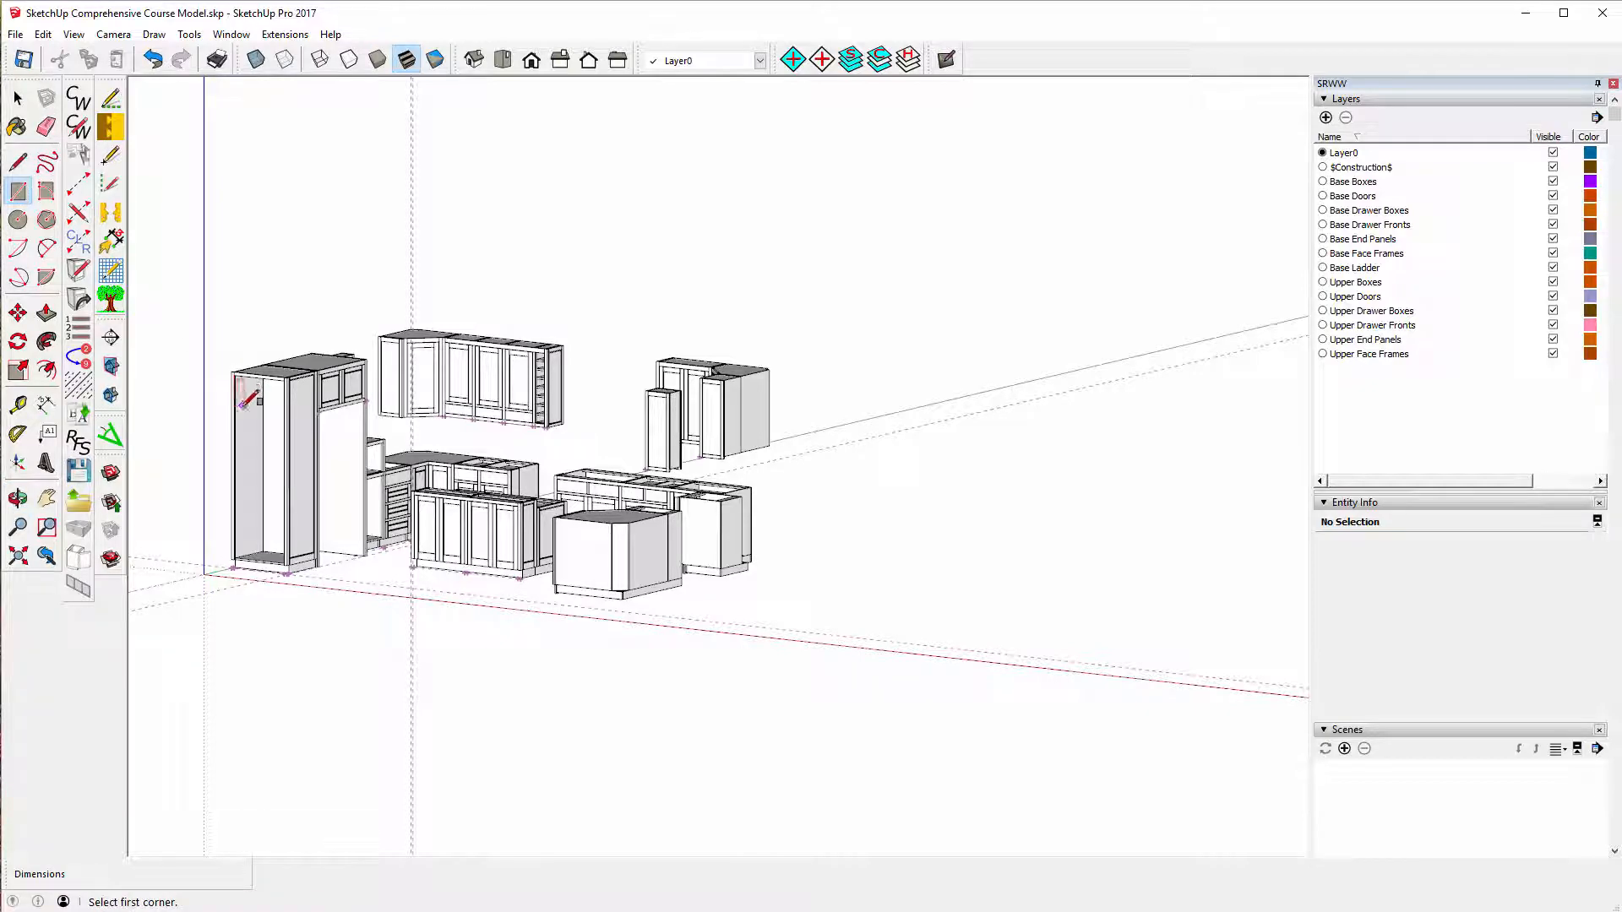
pyautogui.scroll(2, 245, 404)
pyautogui.scroll(4, 261, 420)
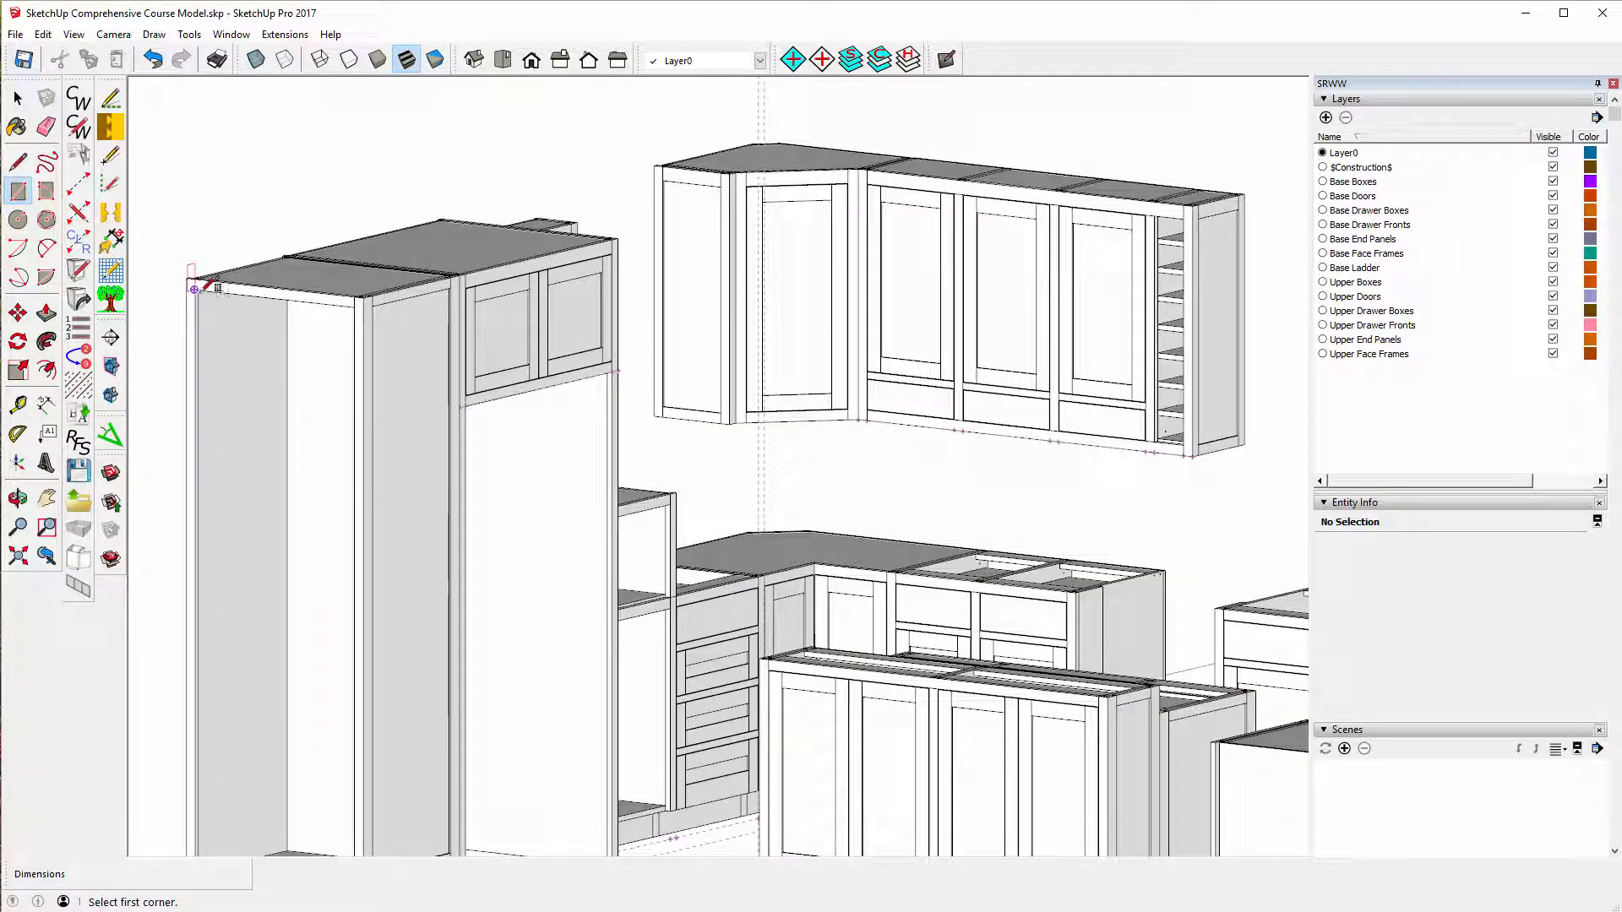
pyautogui.click(194, 289)
pyautogui.scroll(-5, 253, 355)
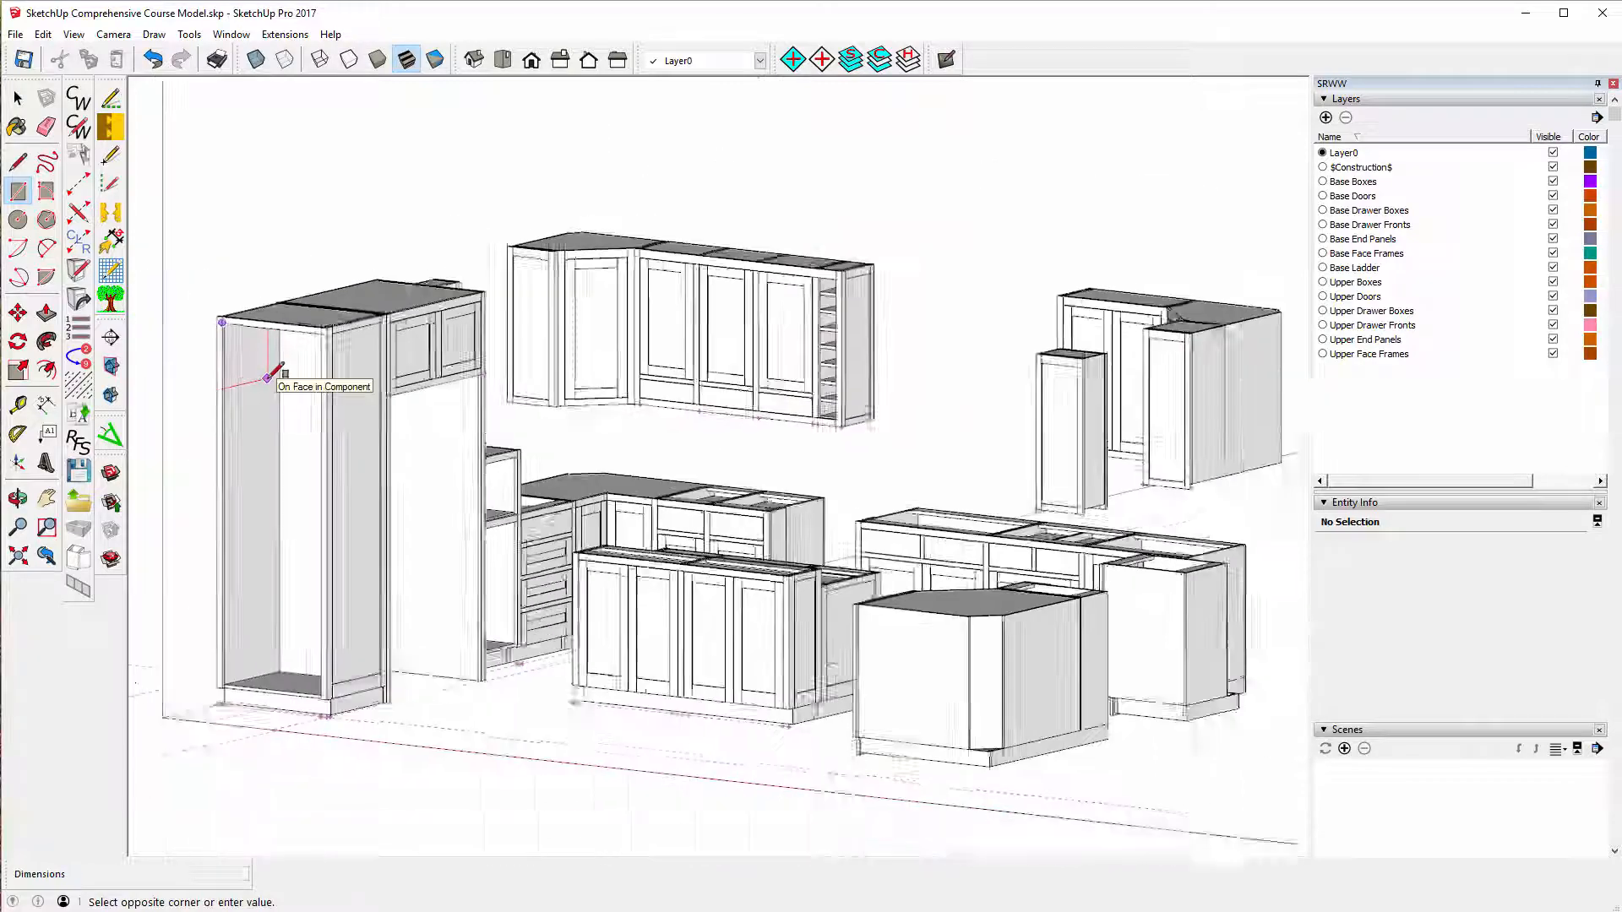
pyautogui.scroll(8, 278, 626)
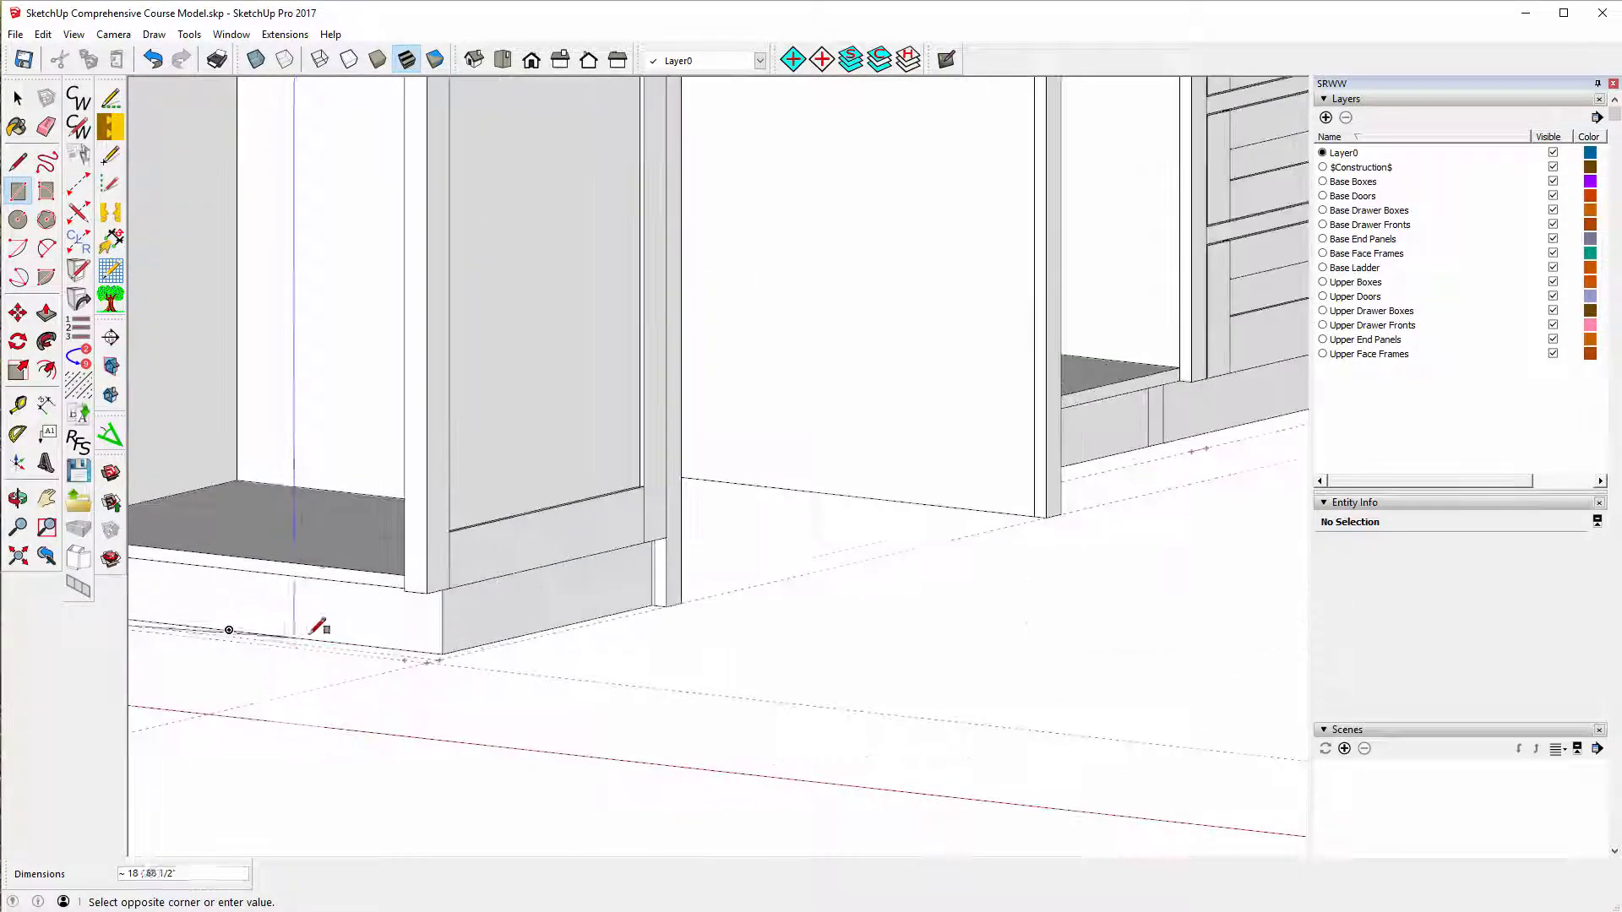
pyautogui.click(407, 593)
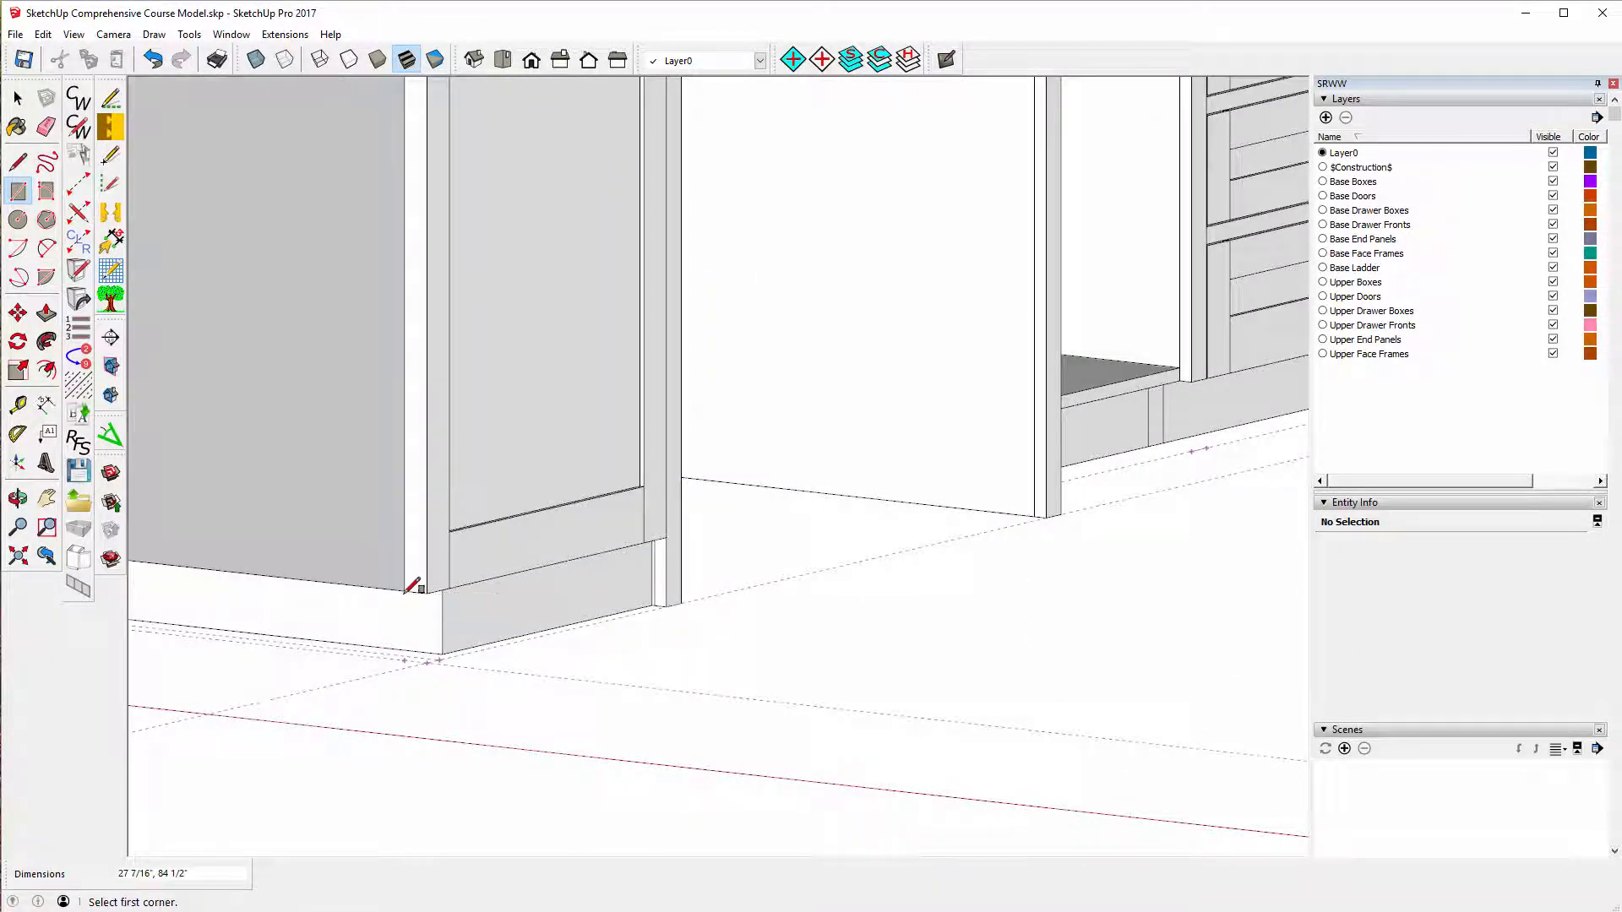
# - Turn the rectangle on the tall cabinet's front into 2 doors, without overriding the default hinge side
pyautogui.scroll(-3, 670, 653)
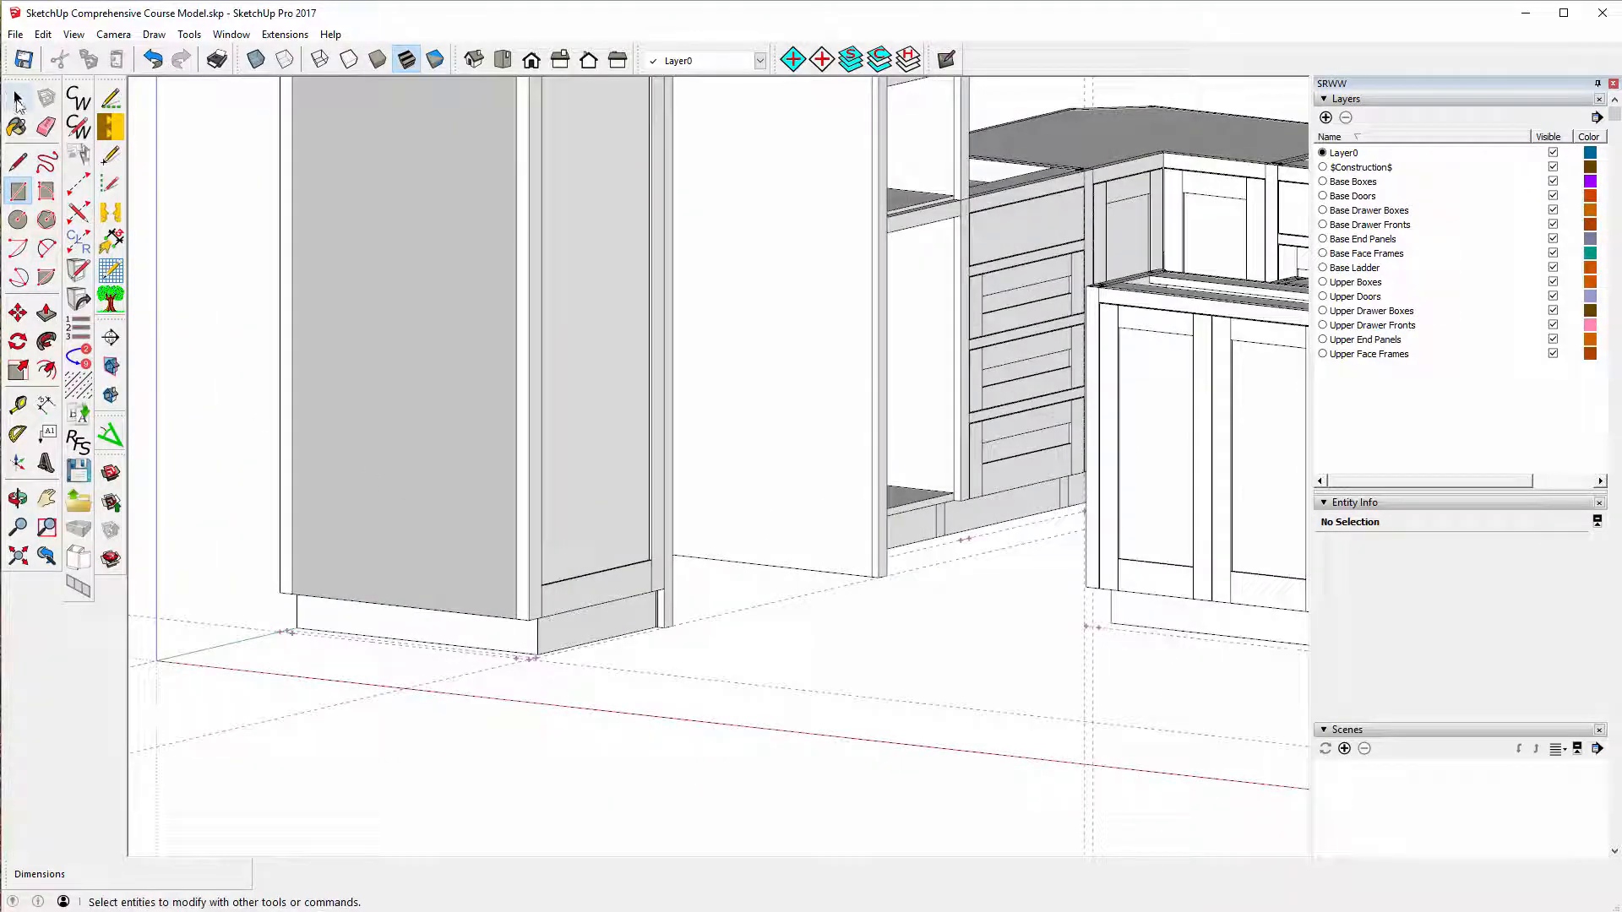
pyautogui.click(18, 100)
pyautogui.doubleClick(415, 351)
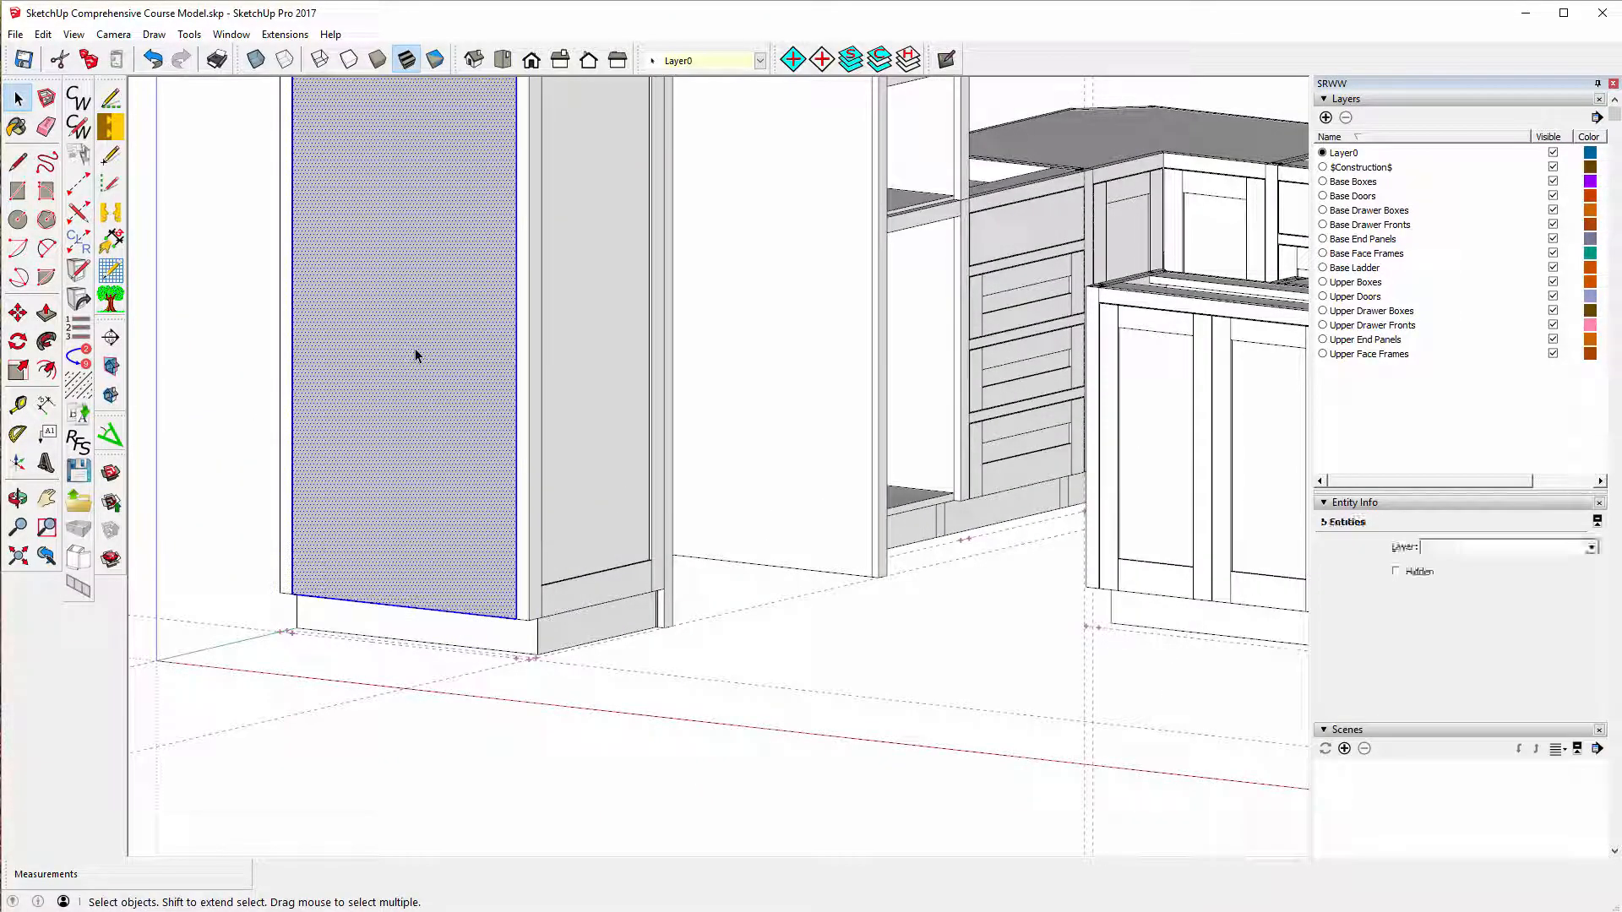
pyautogui.click(77, 559)
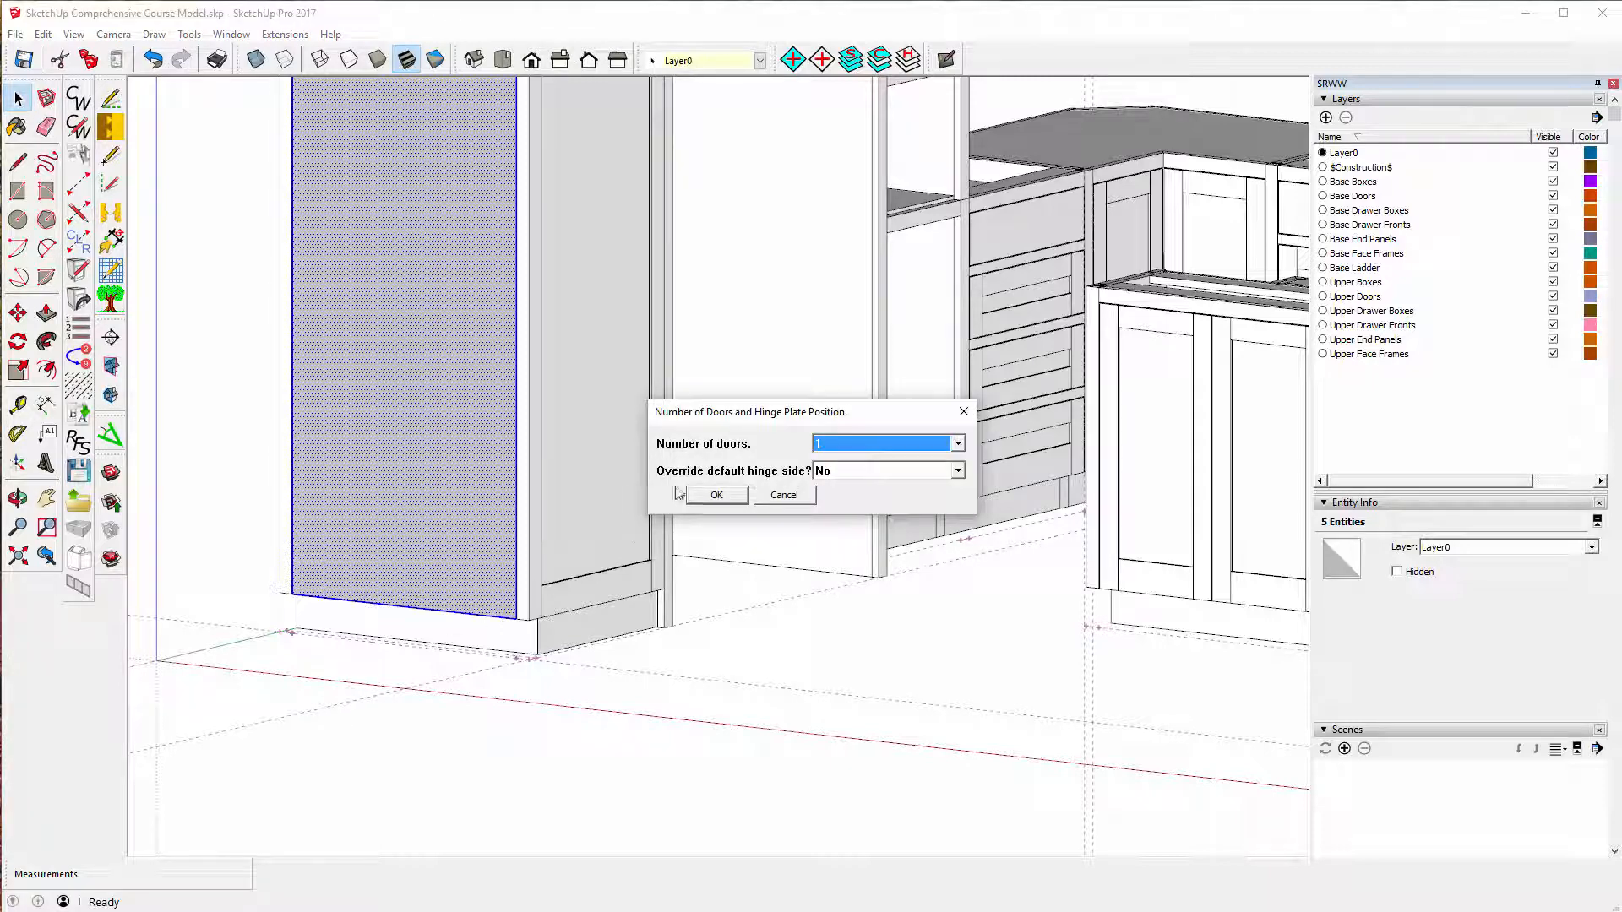
pyautogui.click(959, 444)
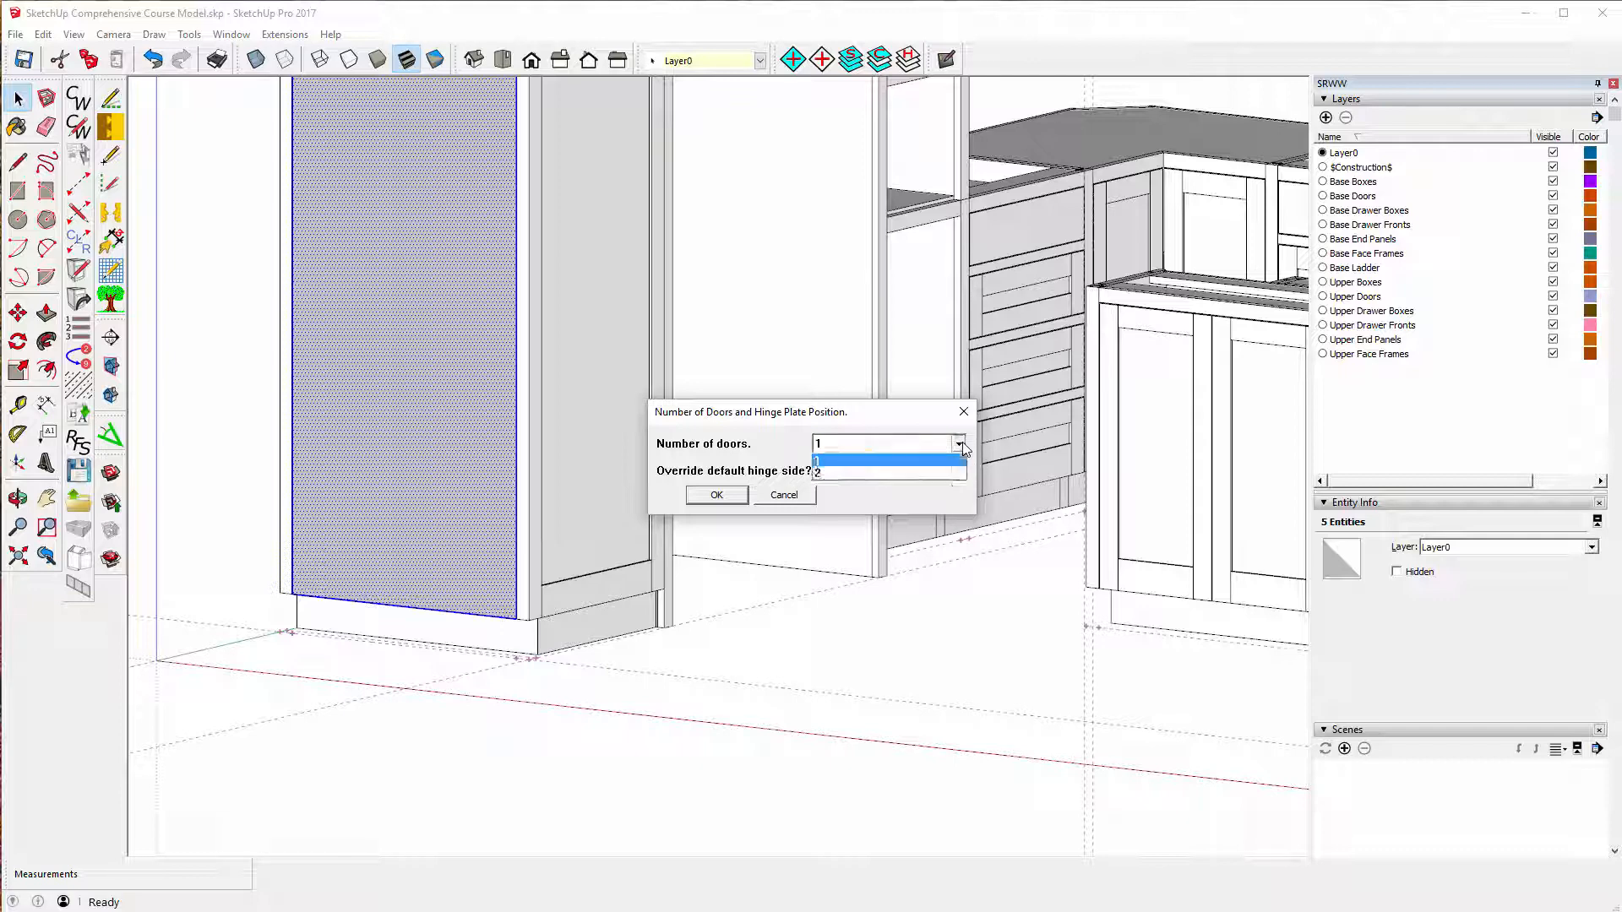
pyautogui.click(861, 476)
pyautogui.click(722, 496)
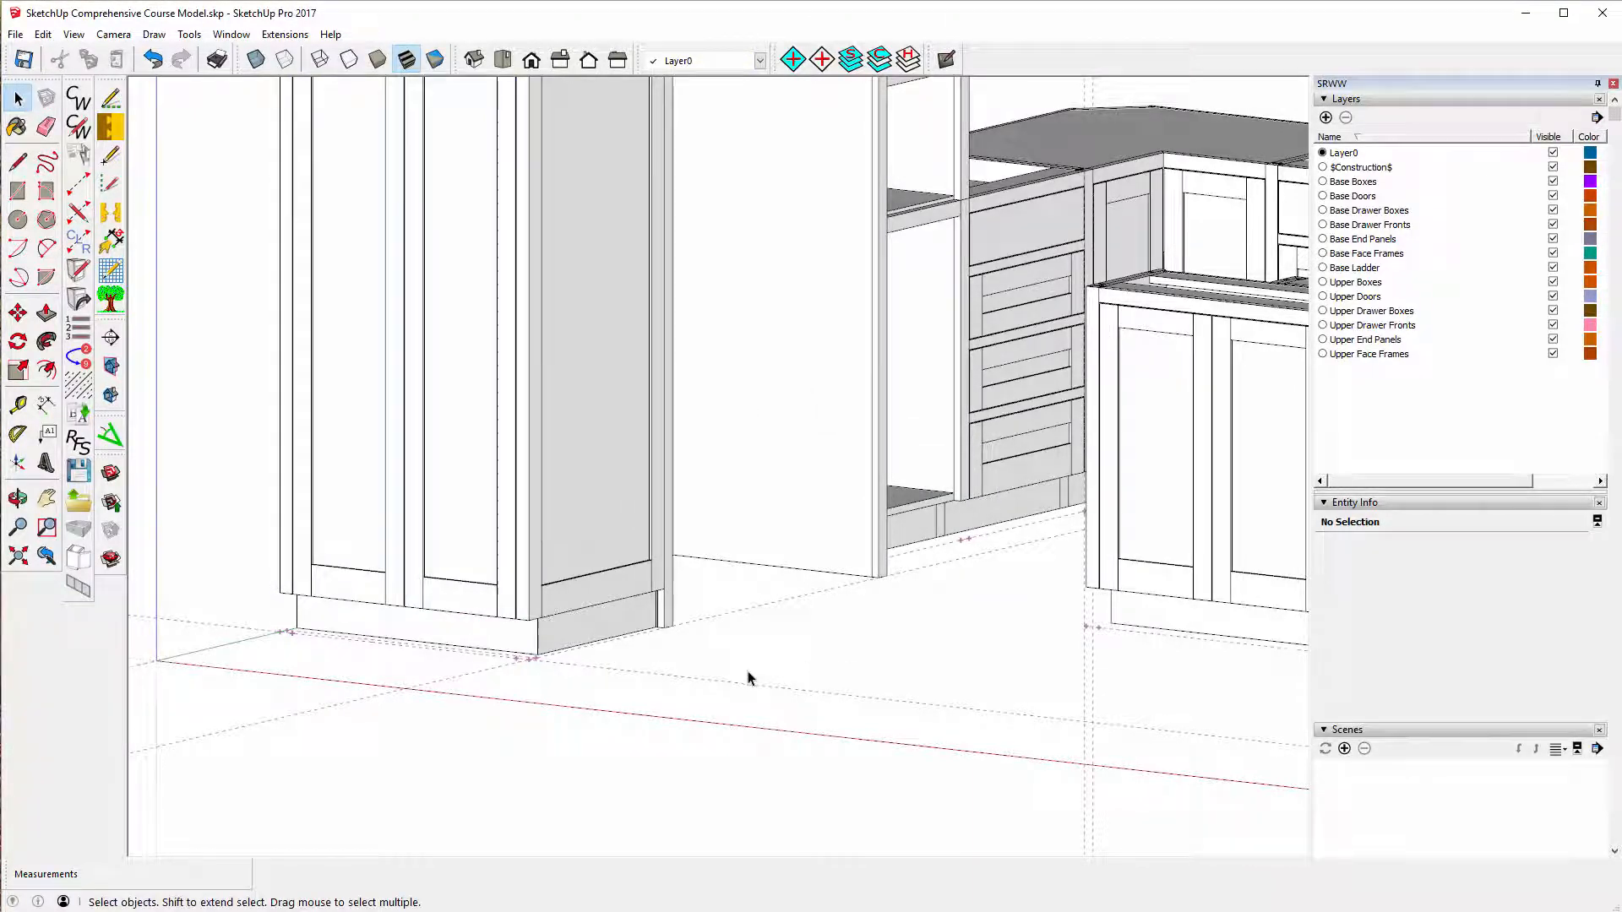
# - Unlock and delete the left end sheet stile of the upper cabinet over the refrigerator opening, beside the tall cabinet
pyautogui.scroll(-2, 746, 677)
pyautogui.scroll(-2, 712, 703)
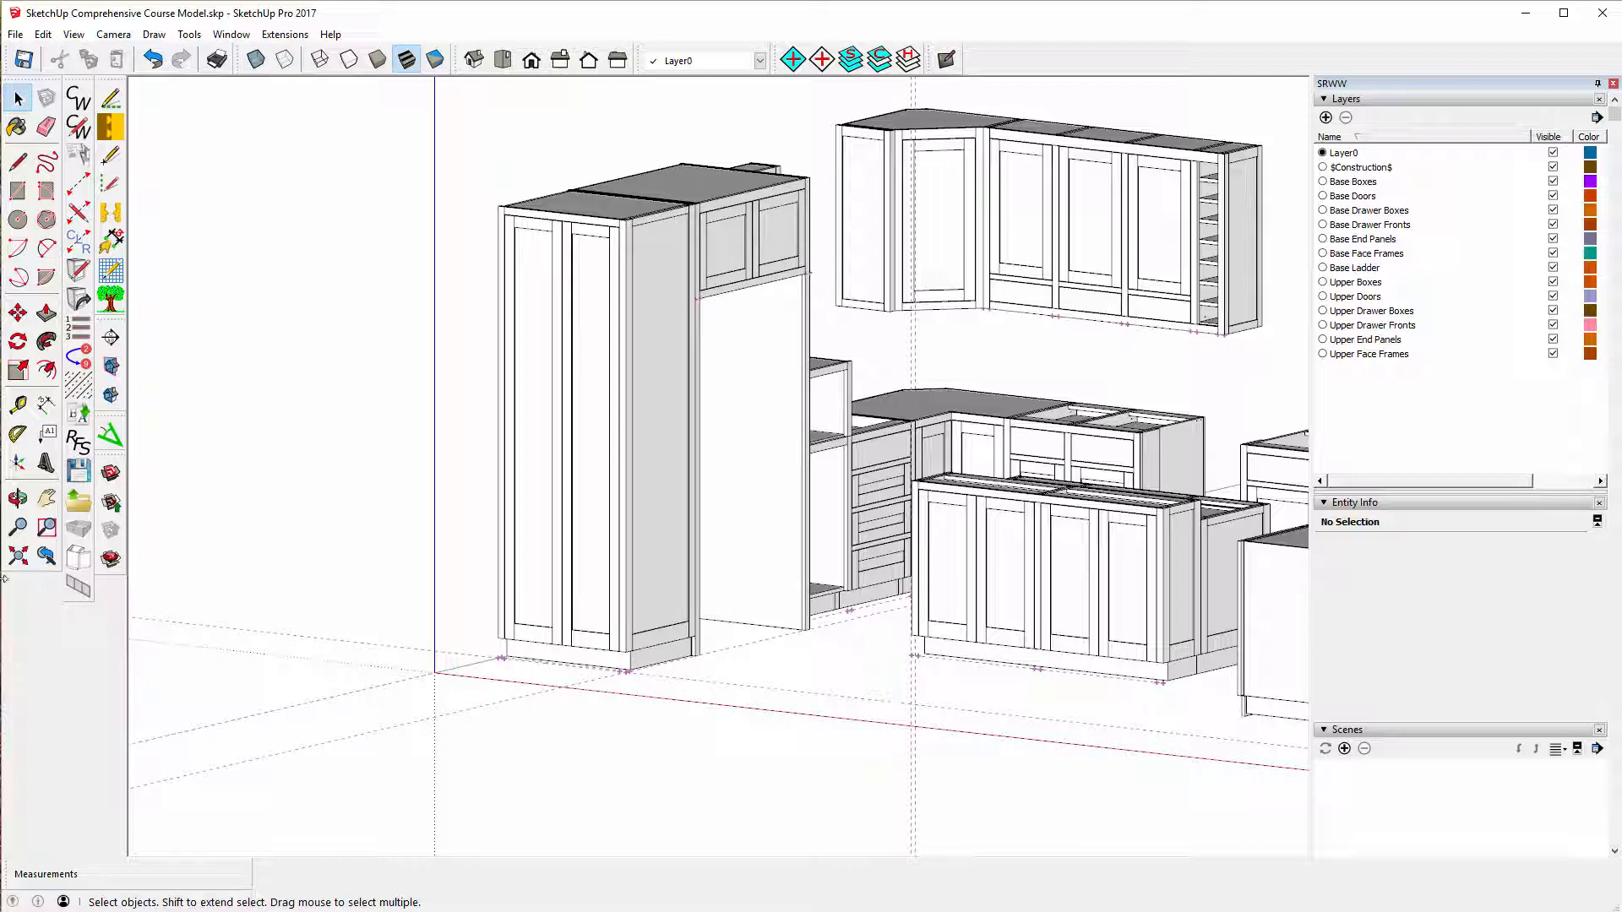
pyautogui.click(18, 499)
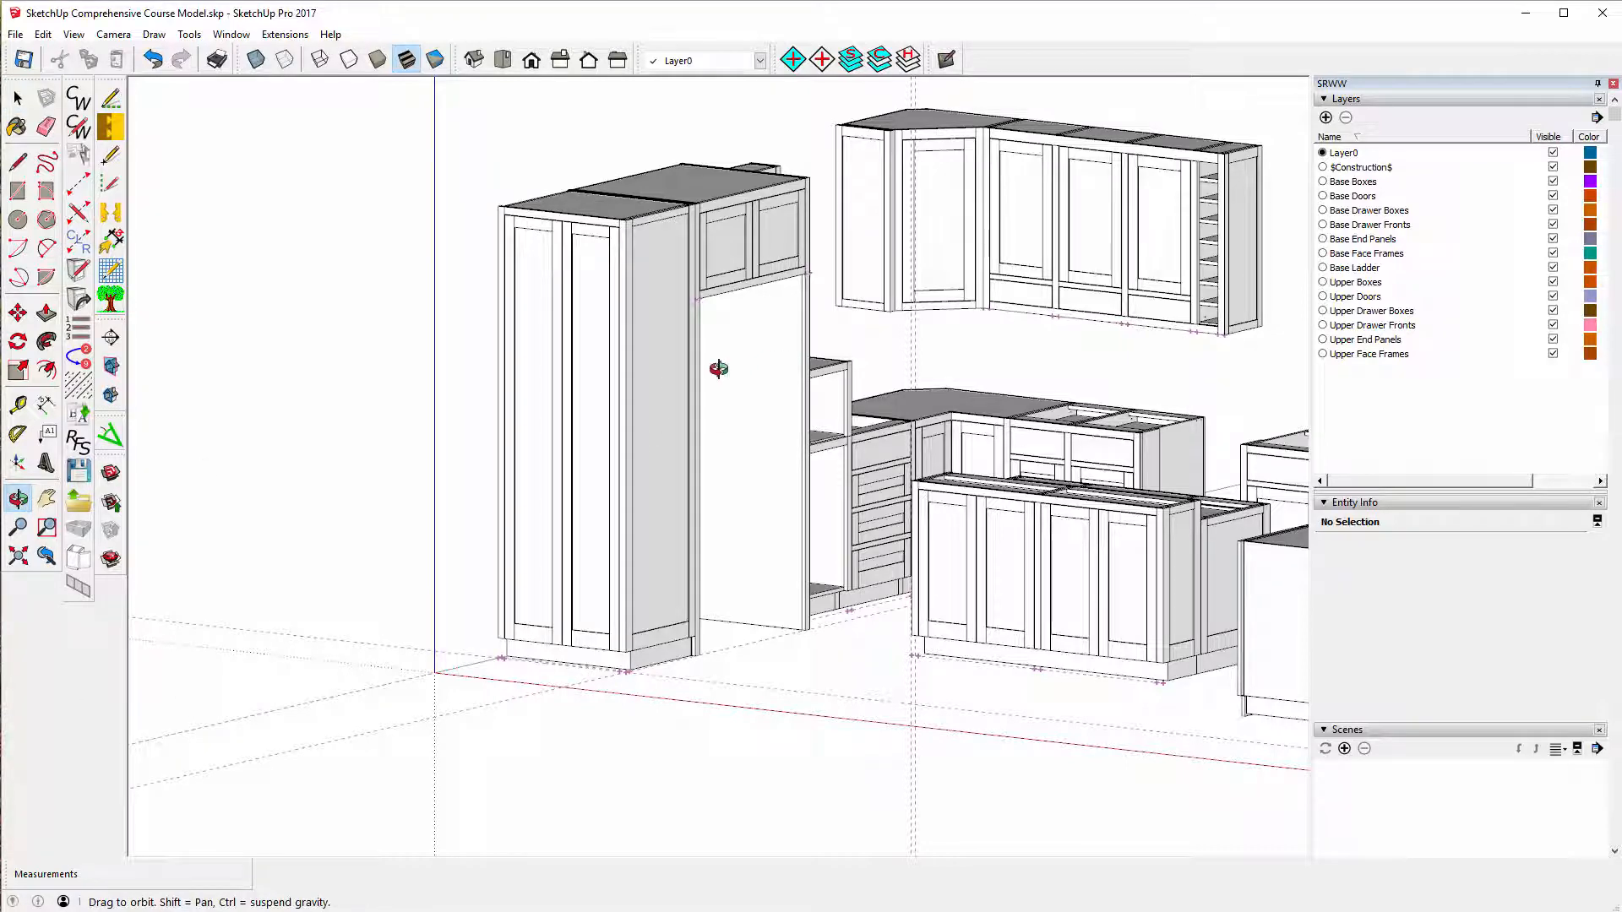
pyautogui.moveTo(718, 370); pyautogui.dragTo(673, 496)
pyautogui.scroll(3, 630, 272)
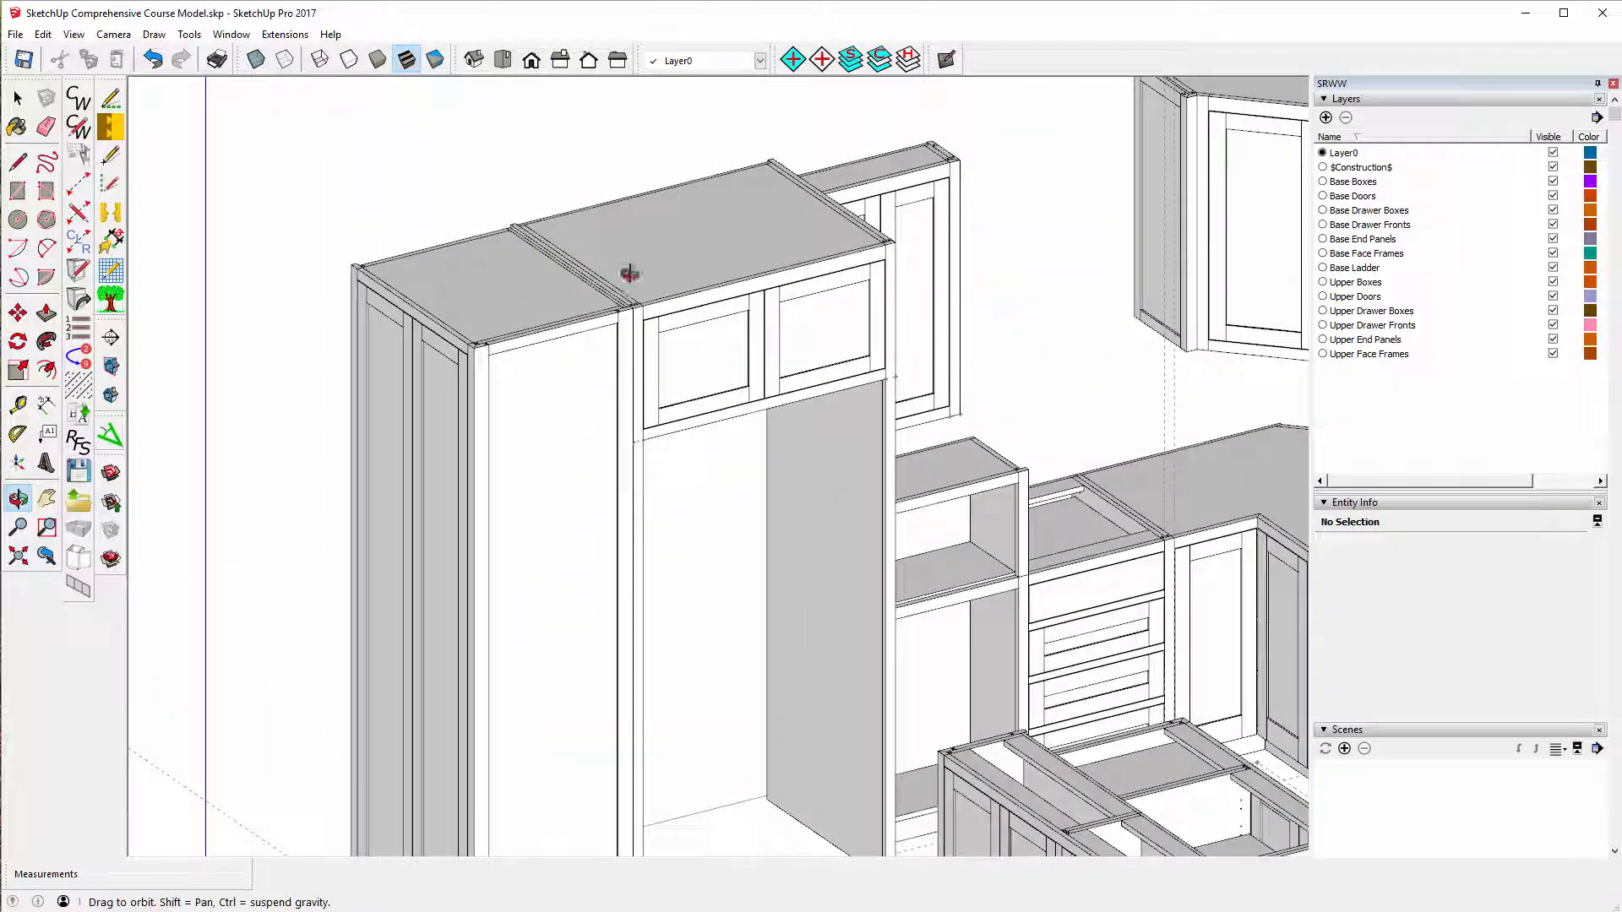
pyautogui.scroll(5, 631, 273)
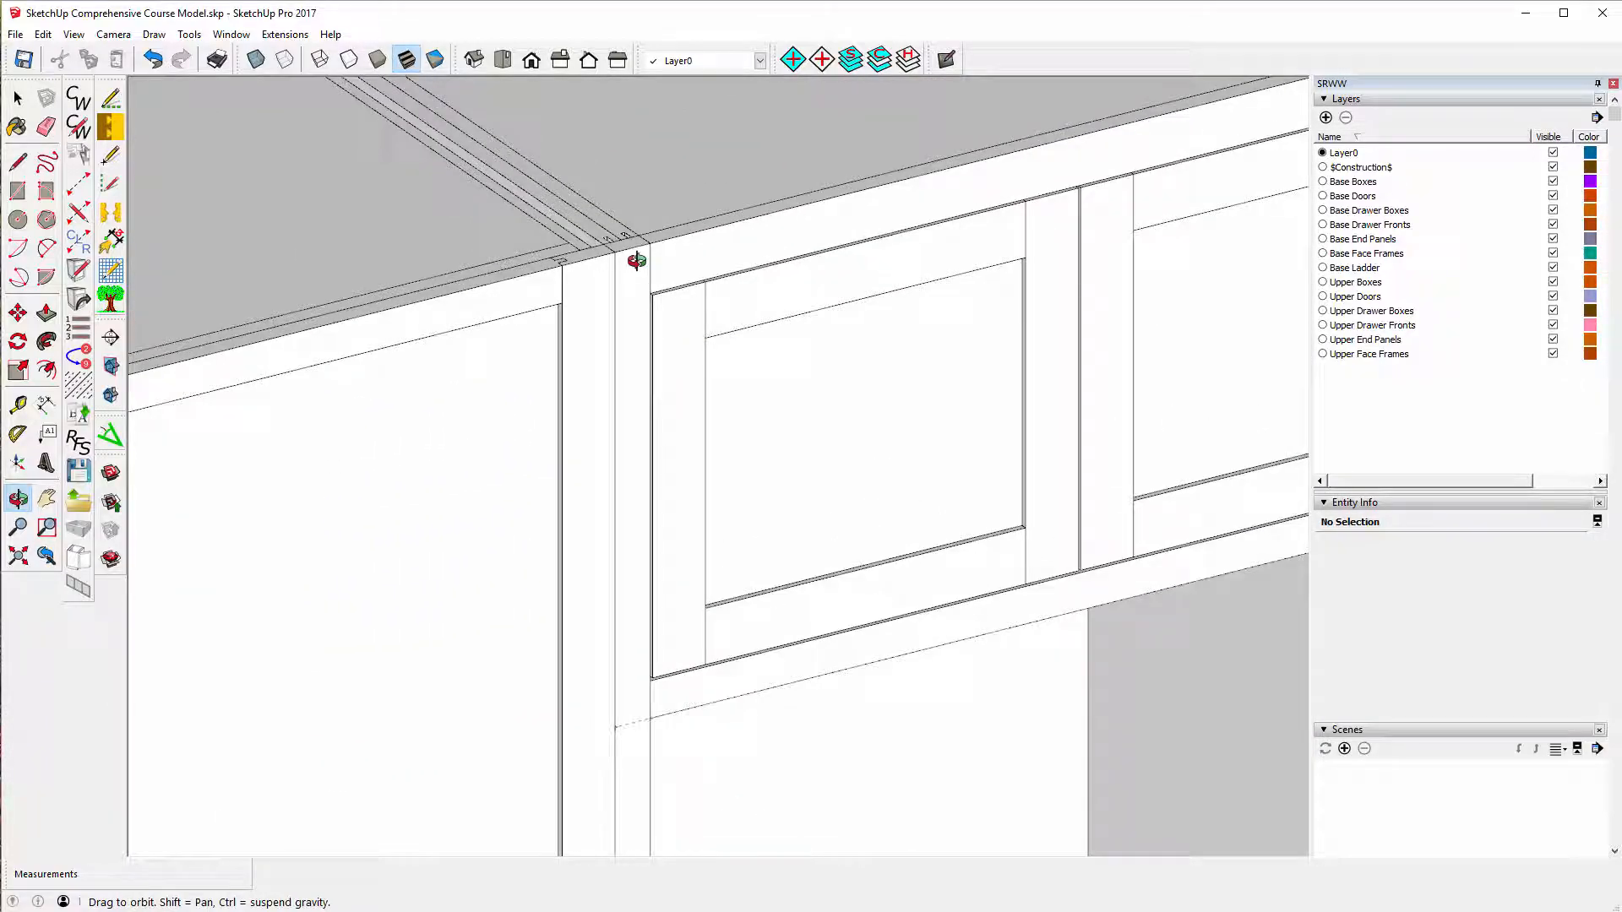
pyautogui.moveTo(636, 260); pyautogui.dragTo(558, 300)
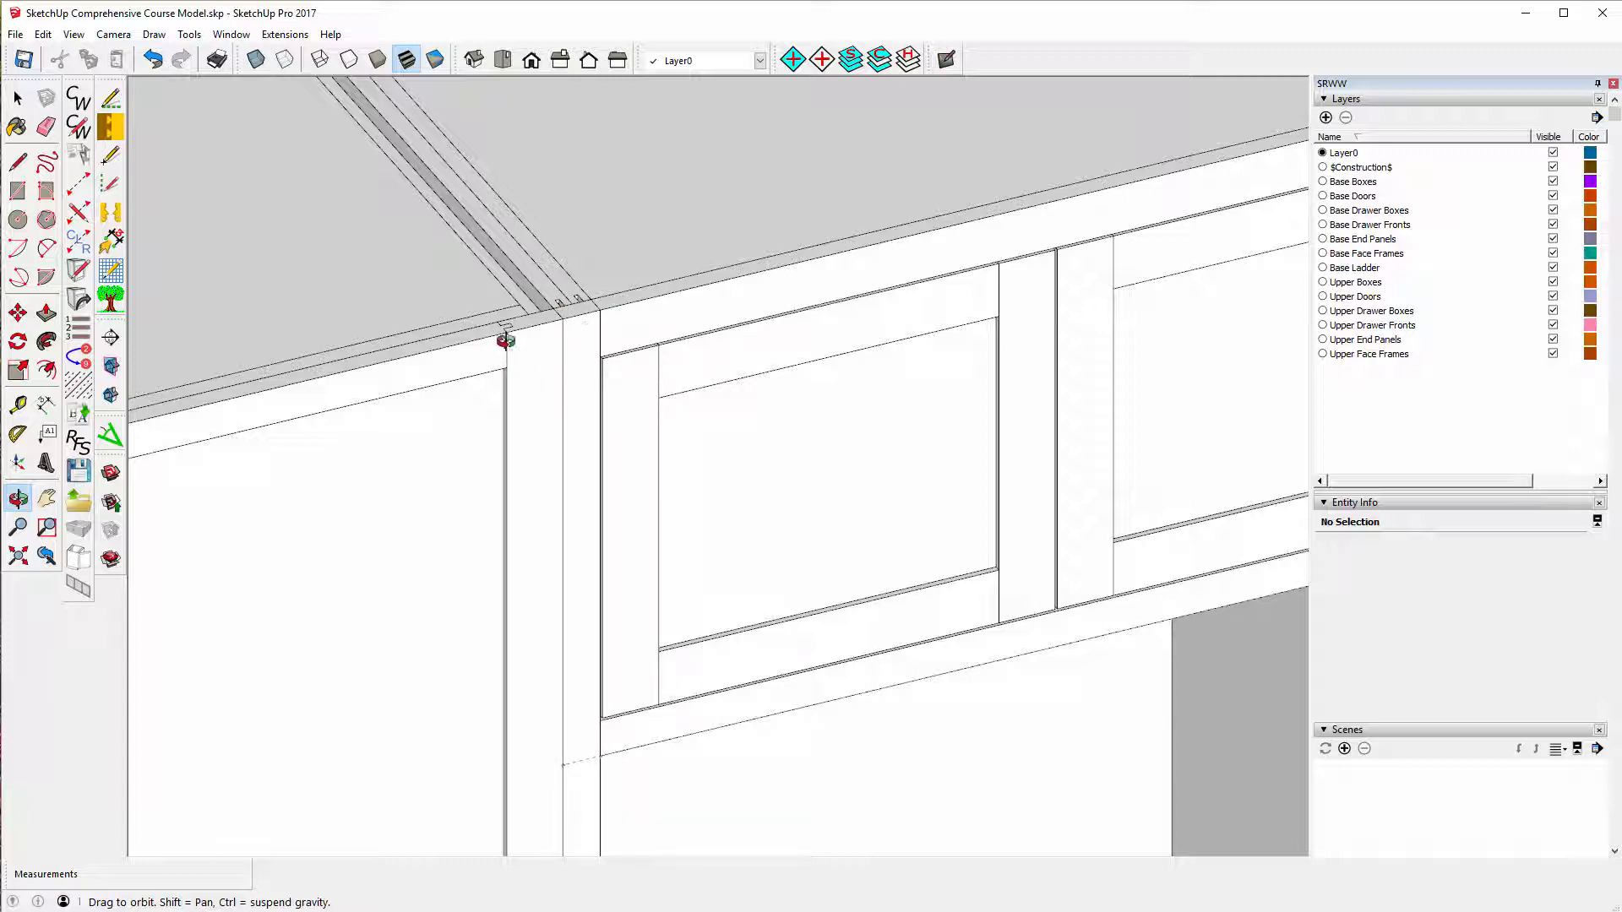
pyautogui.click(19, 101)
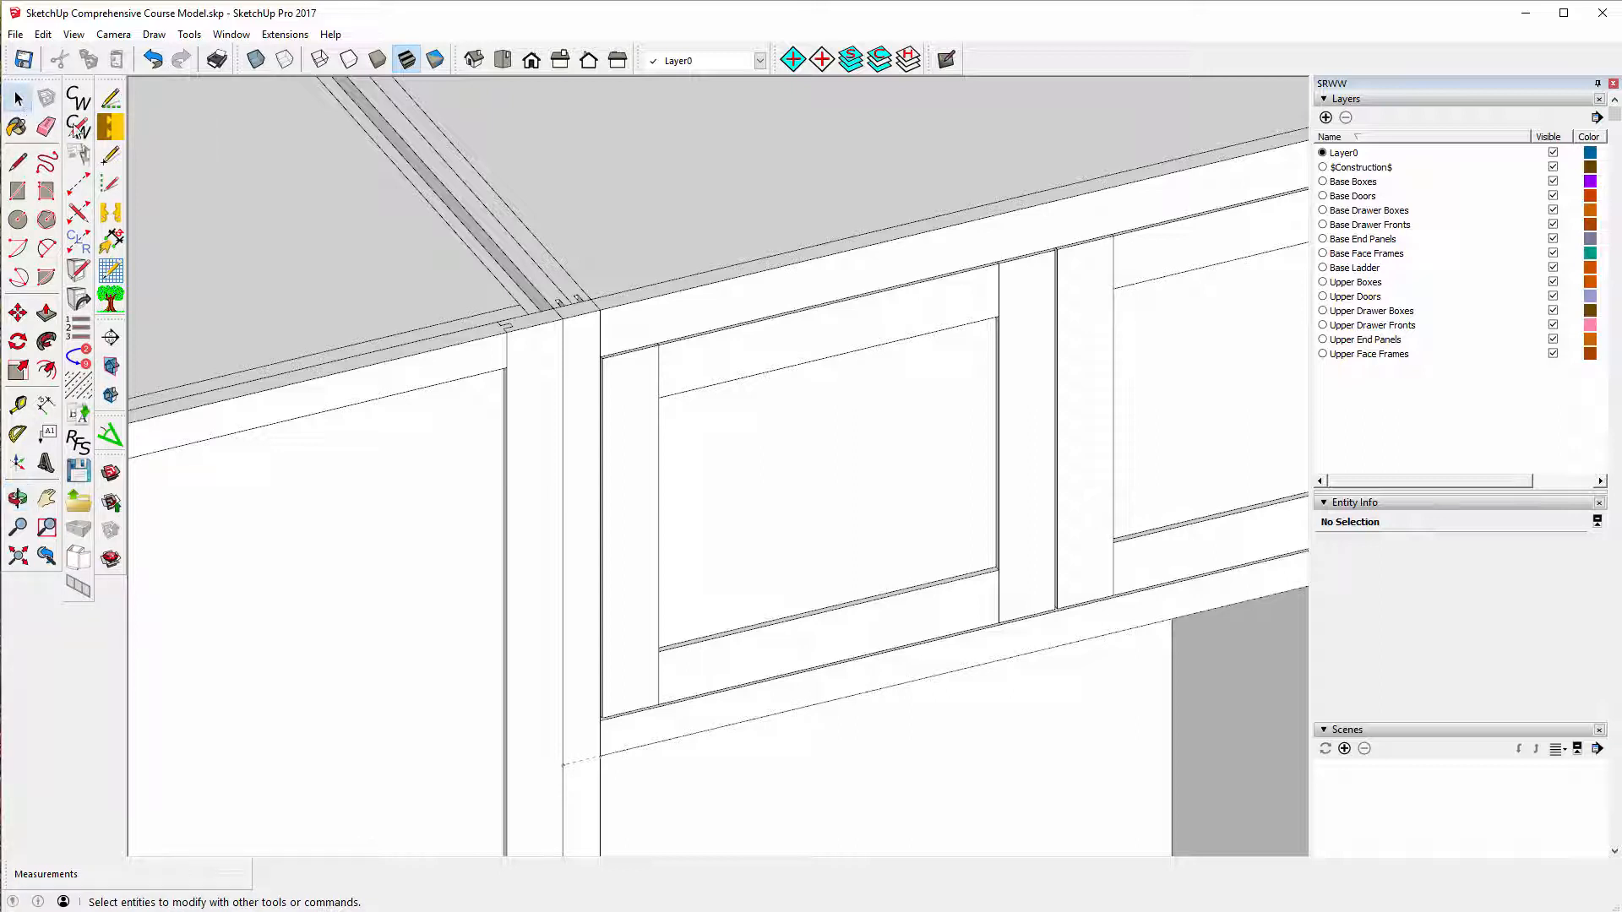
pyautogui.click(576, 342)
pyautogui.rightClick(576, 342)
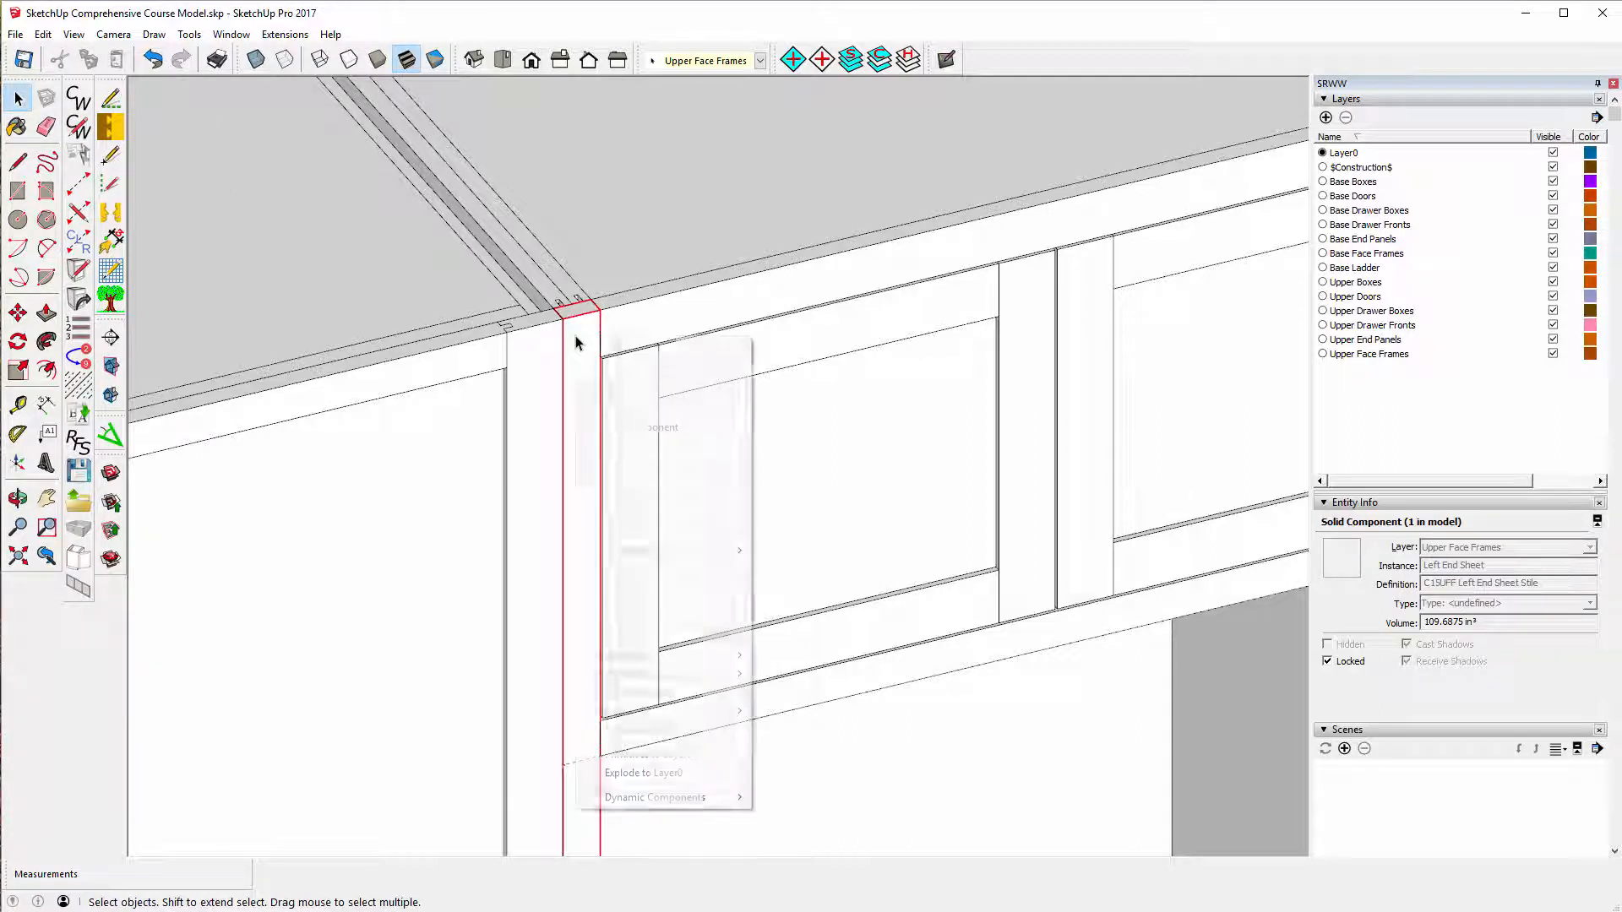
pyautogui.click(625, 405)
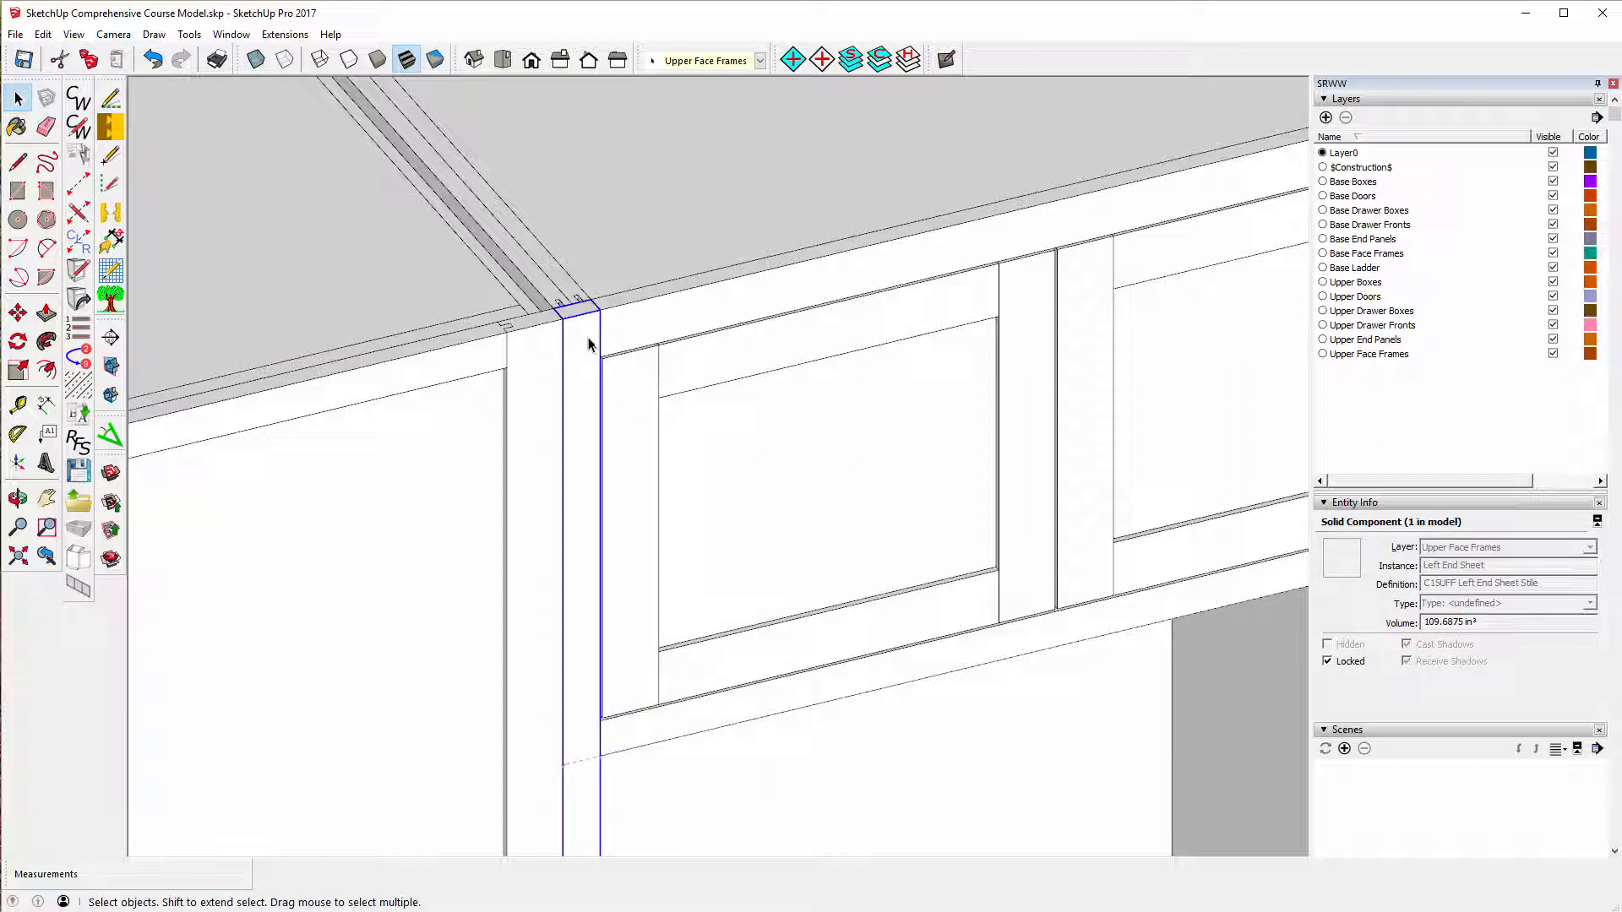
pyautogui.press('Delete')
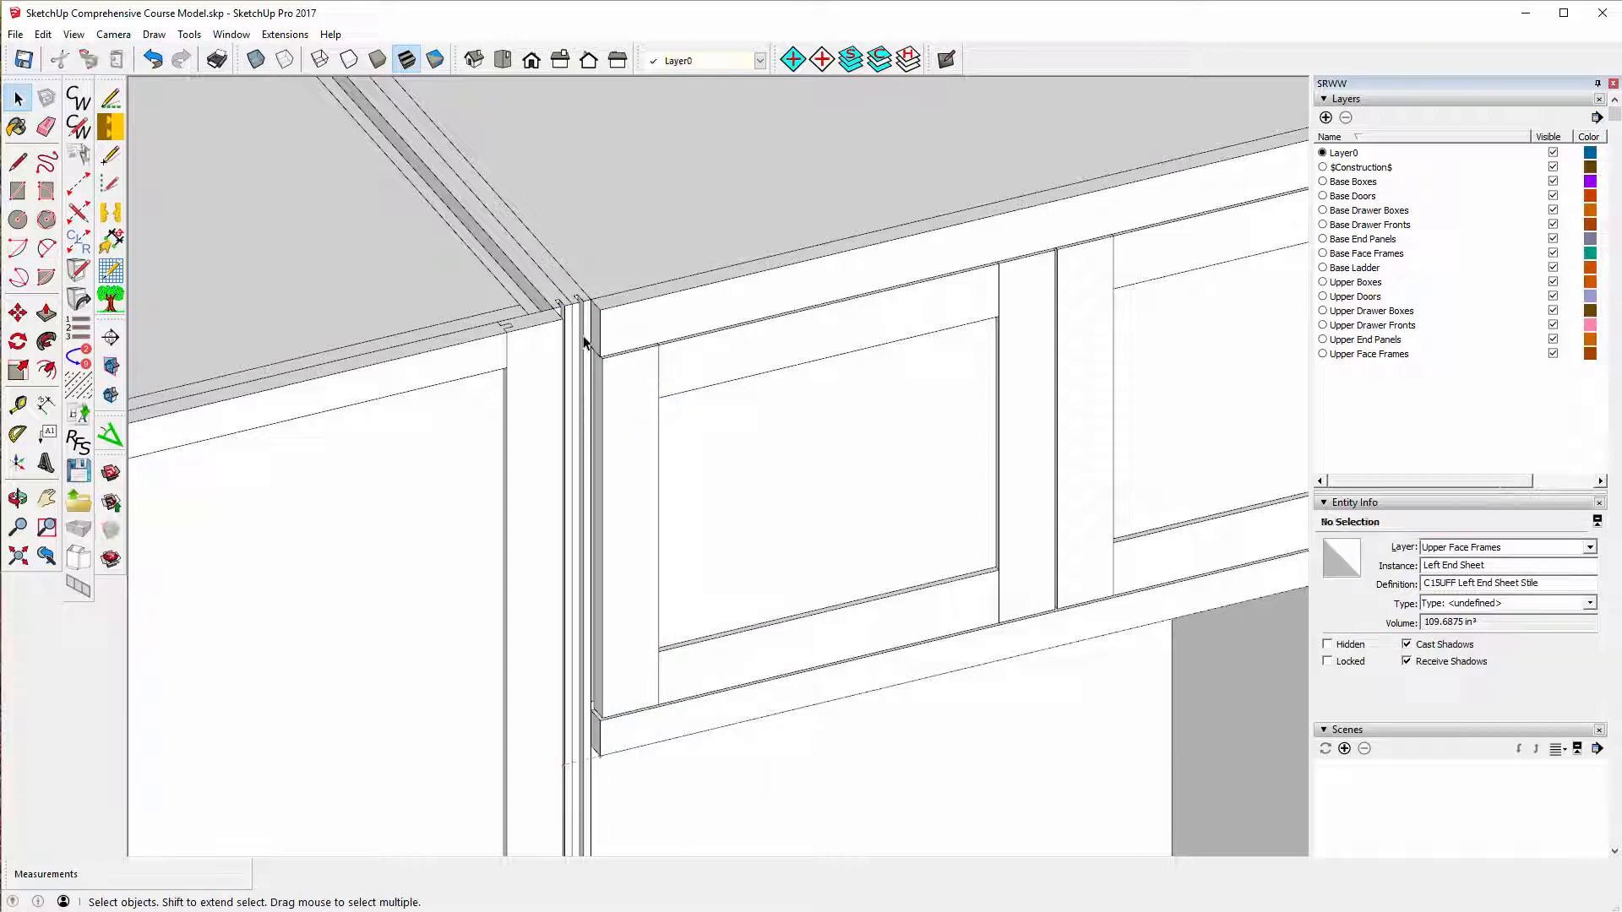
# - Unlock and delete the left end sheet of the upper cabinet over the refrigerator opening
pyautogui.click(557, 305)
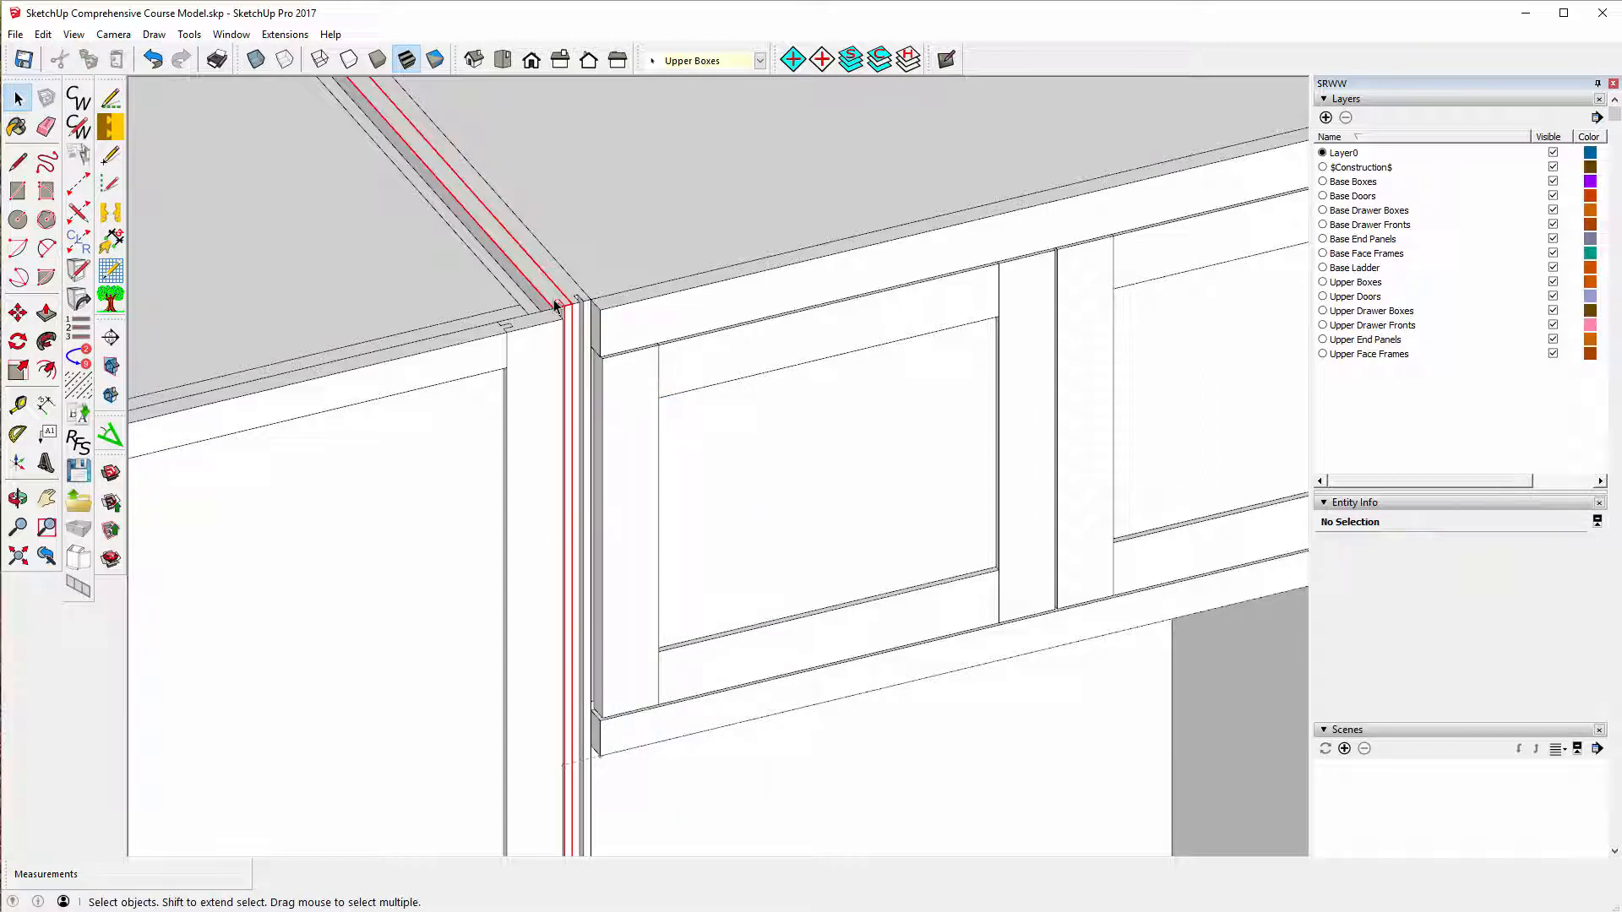
pyautogui.rightClick(557, 305)
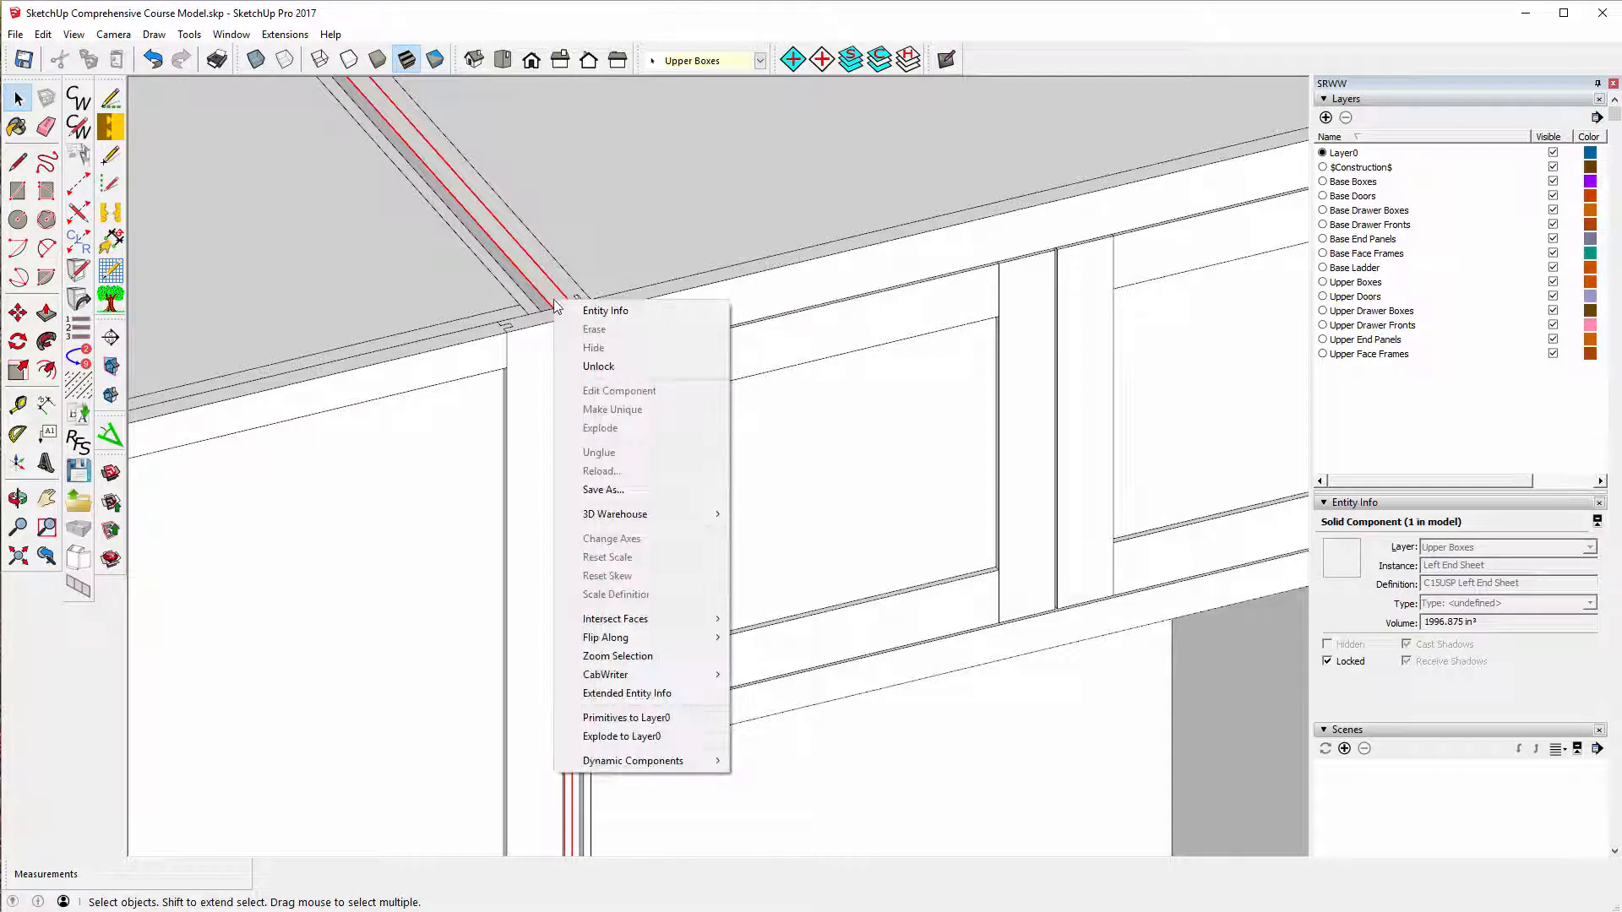
pyautogui.click(605, 371)
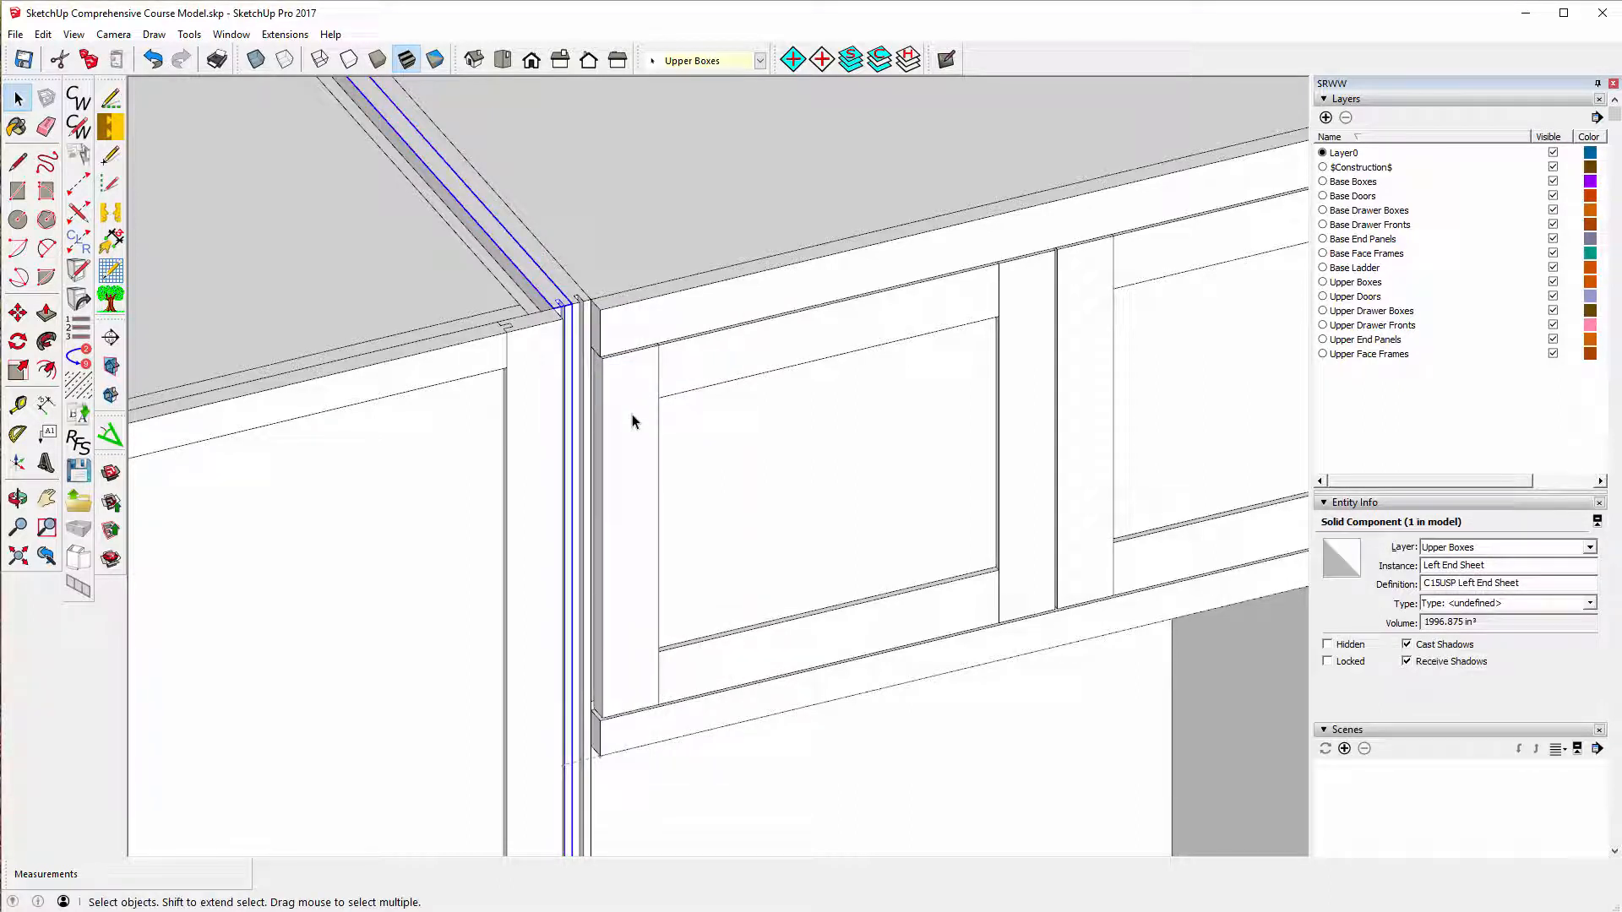
pyautogui.press('Escape')
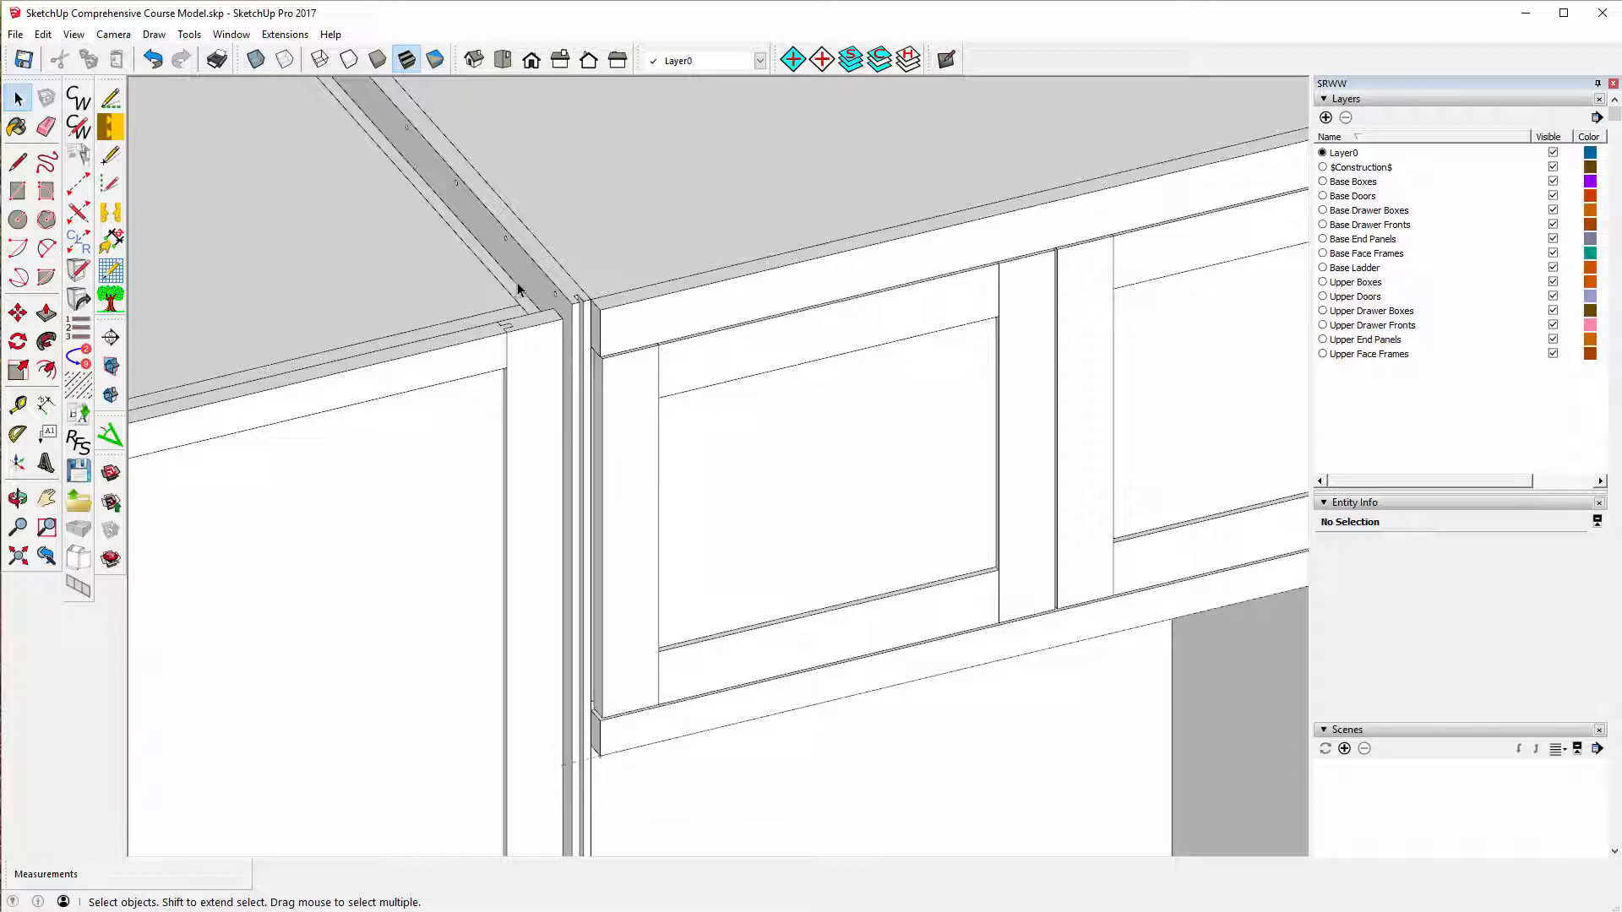
# - Measure the gap between the tall cabinet and the neighbouring upper cabinet's side at the top
pyautogui.scroll(4, 517, 282)
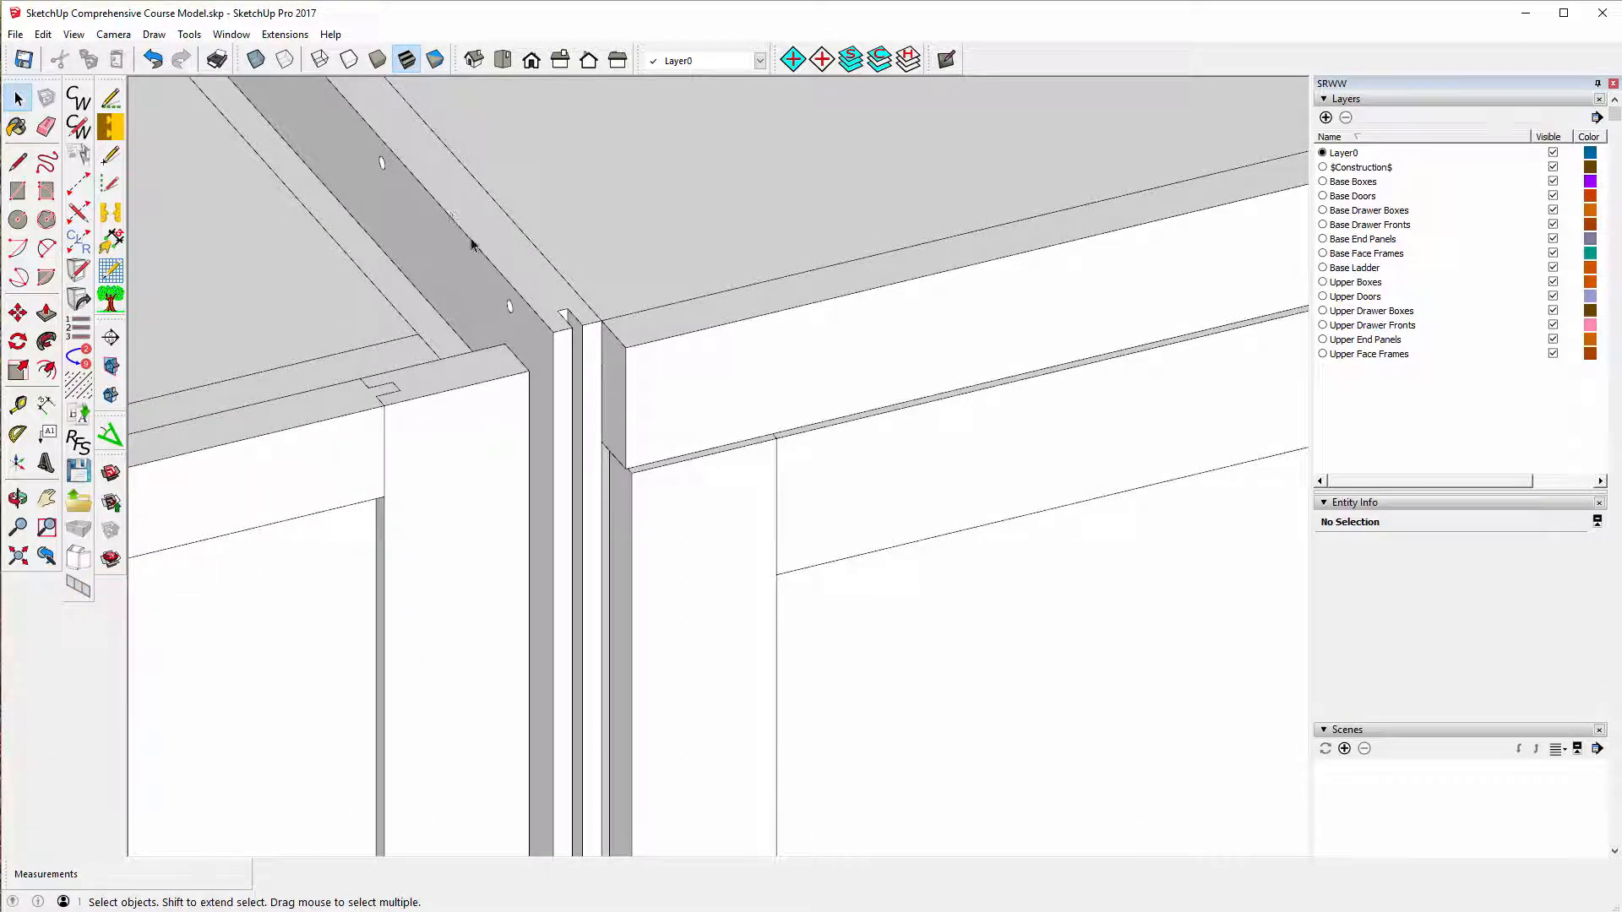
pyautogui.scroll(-3, 747, 261)
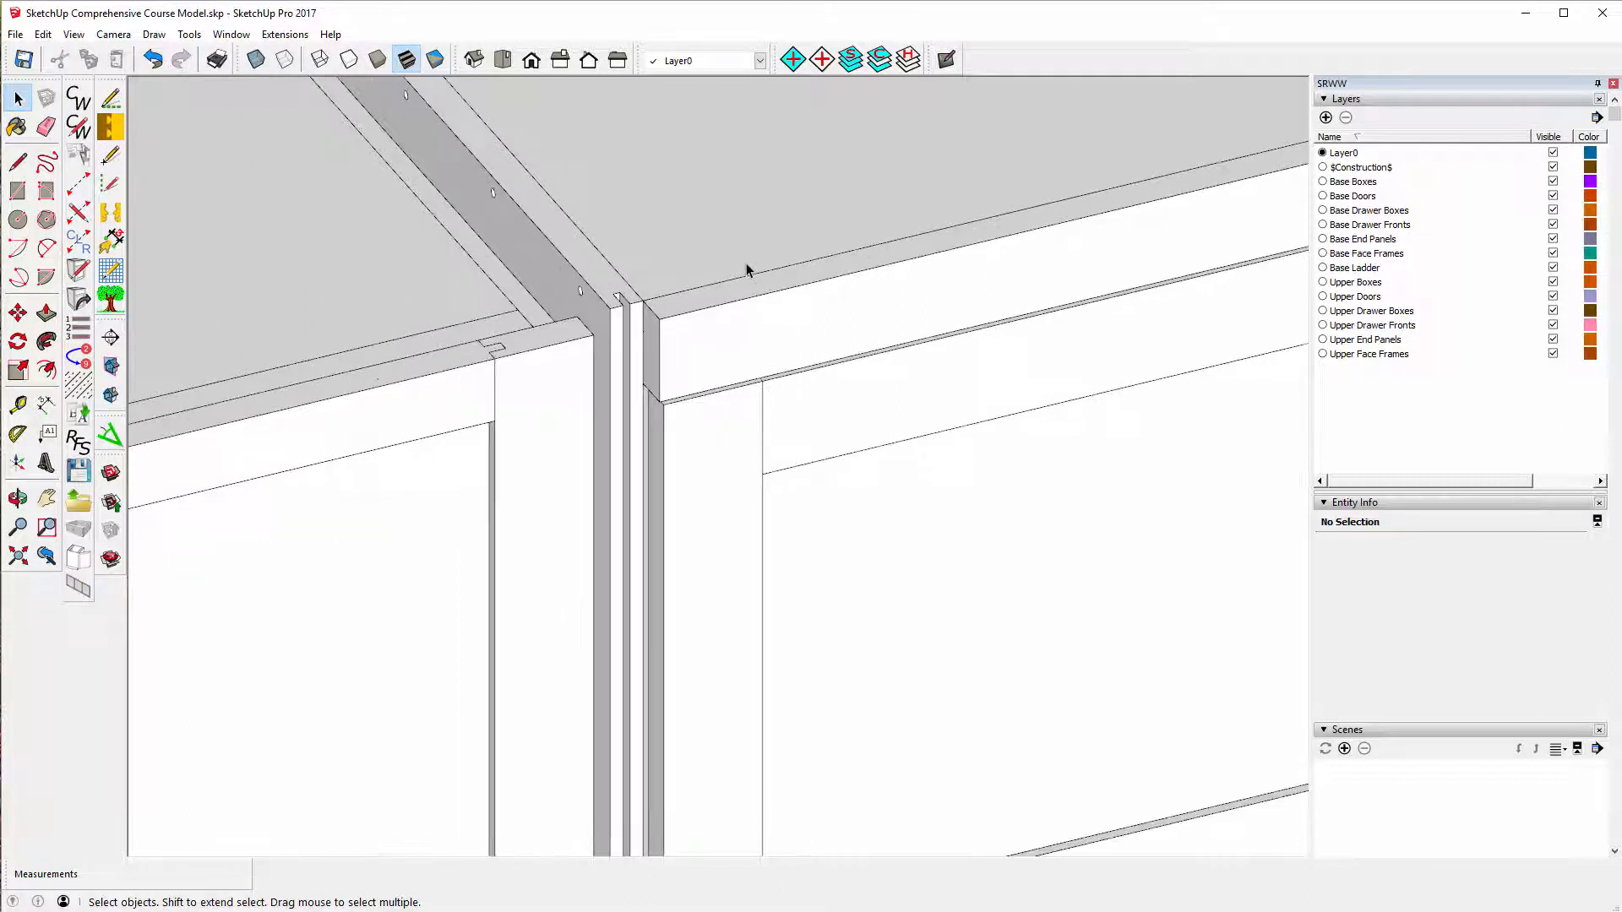
pyautogui.click(18, 405)
pyautogui.click(513, 275)
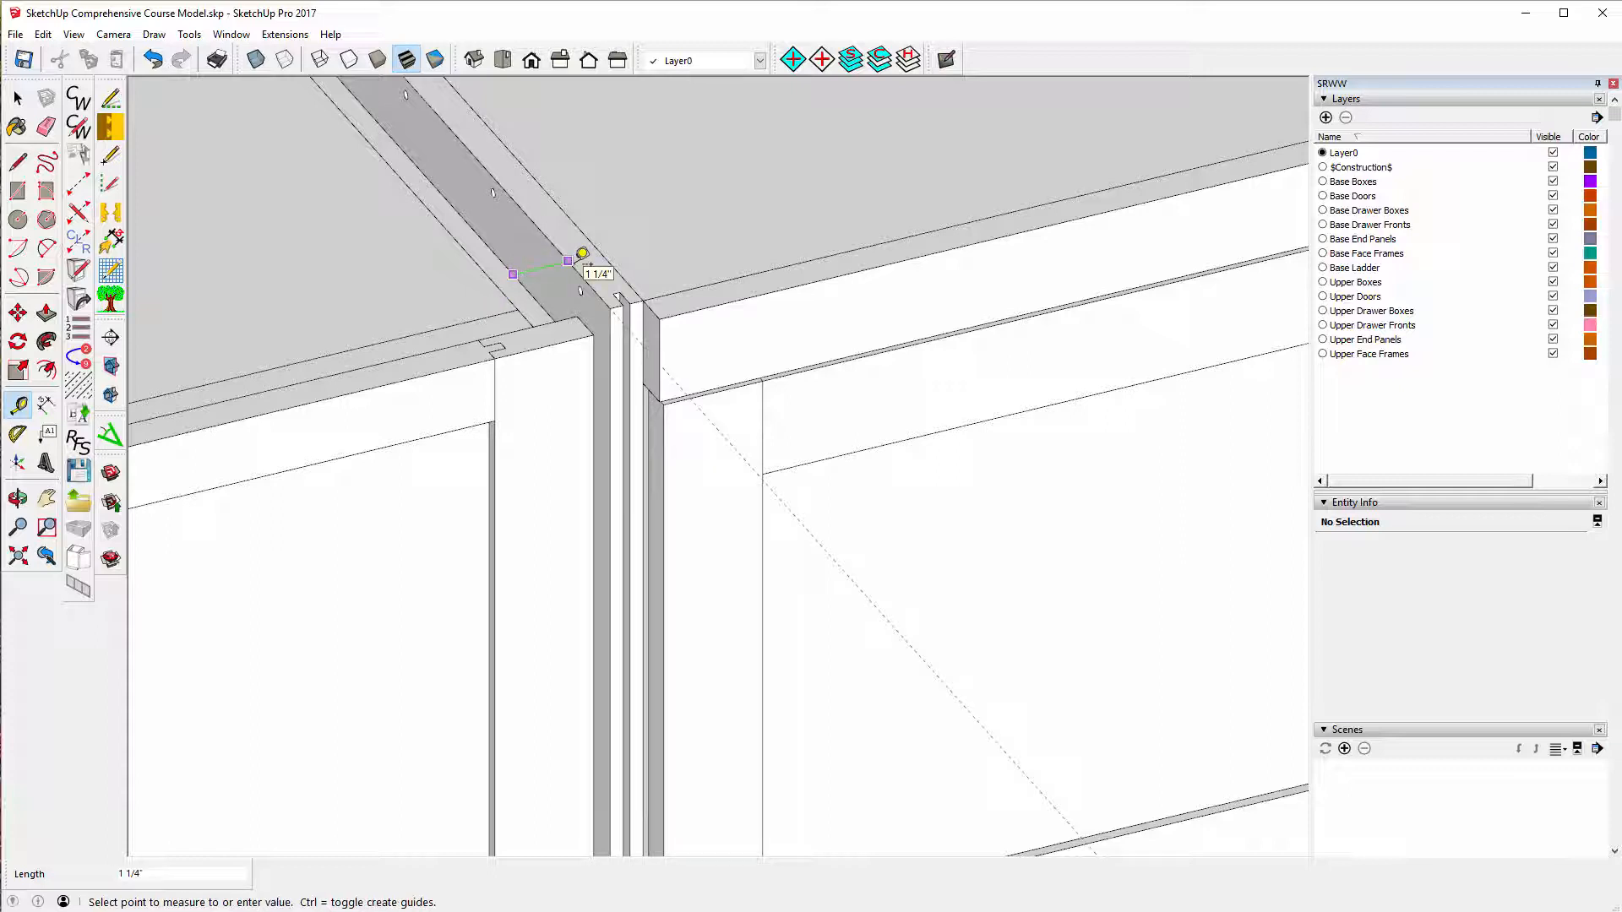
pyautogui.click(582, 253)
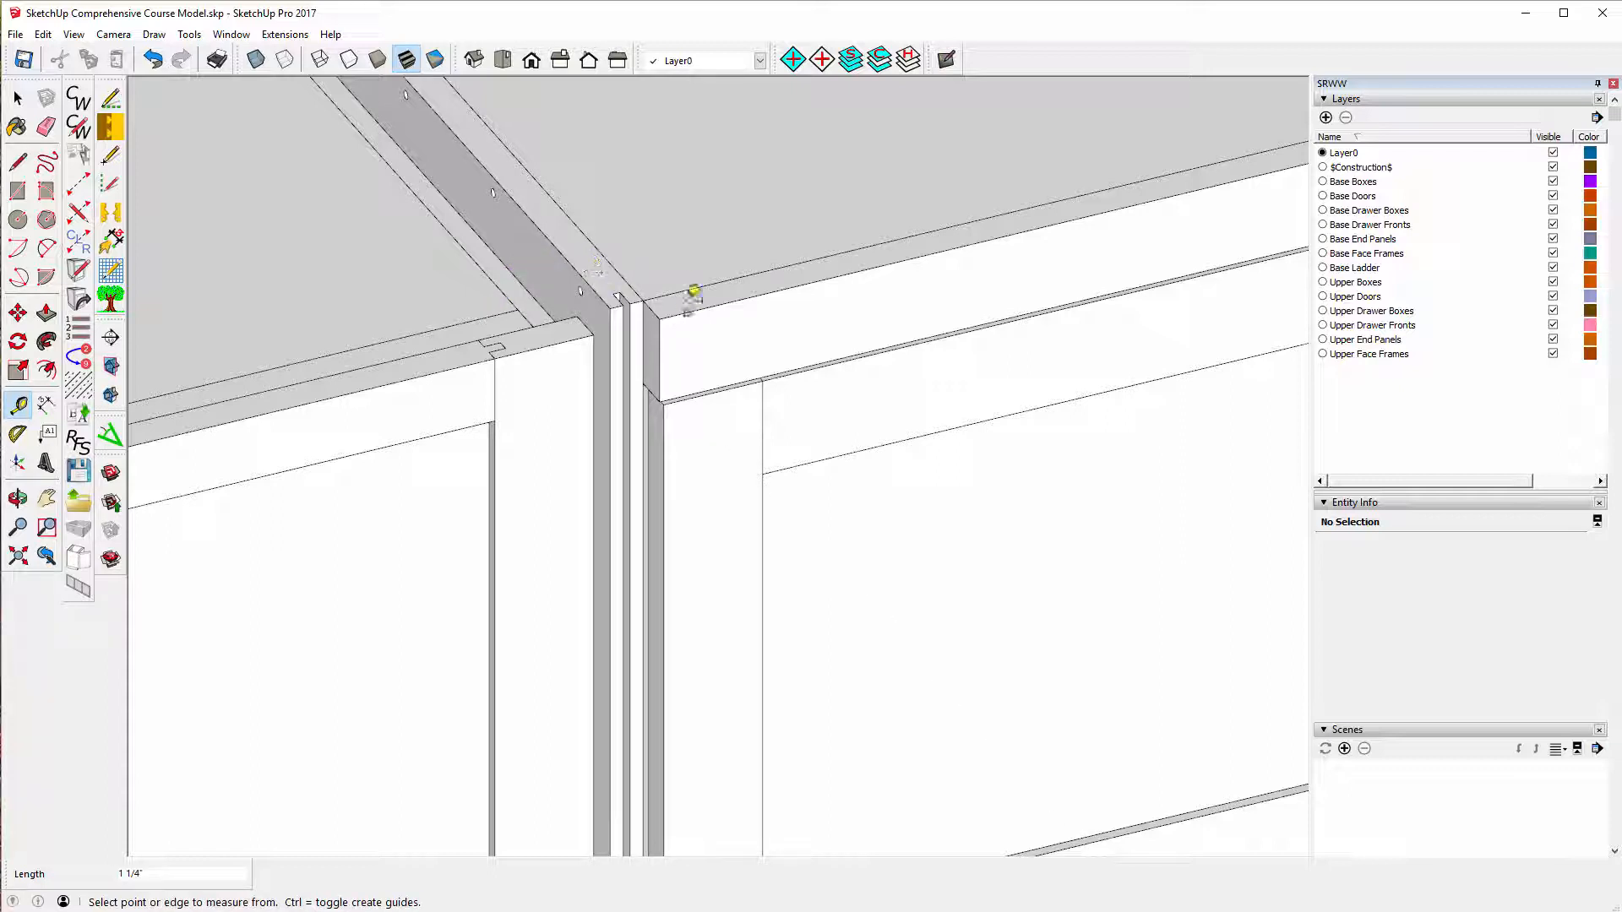
# - Edit the tall cabinet's story stick, shifting its left end stile back by 1 1/4"
pyautogui.scroll(-5, 693, 287)
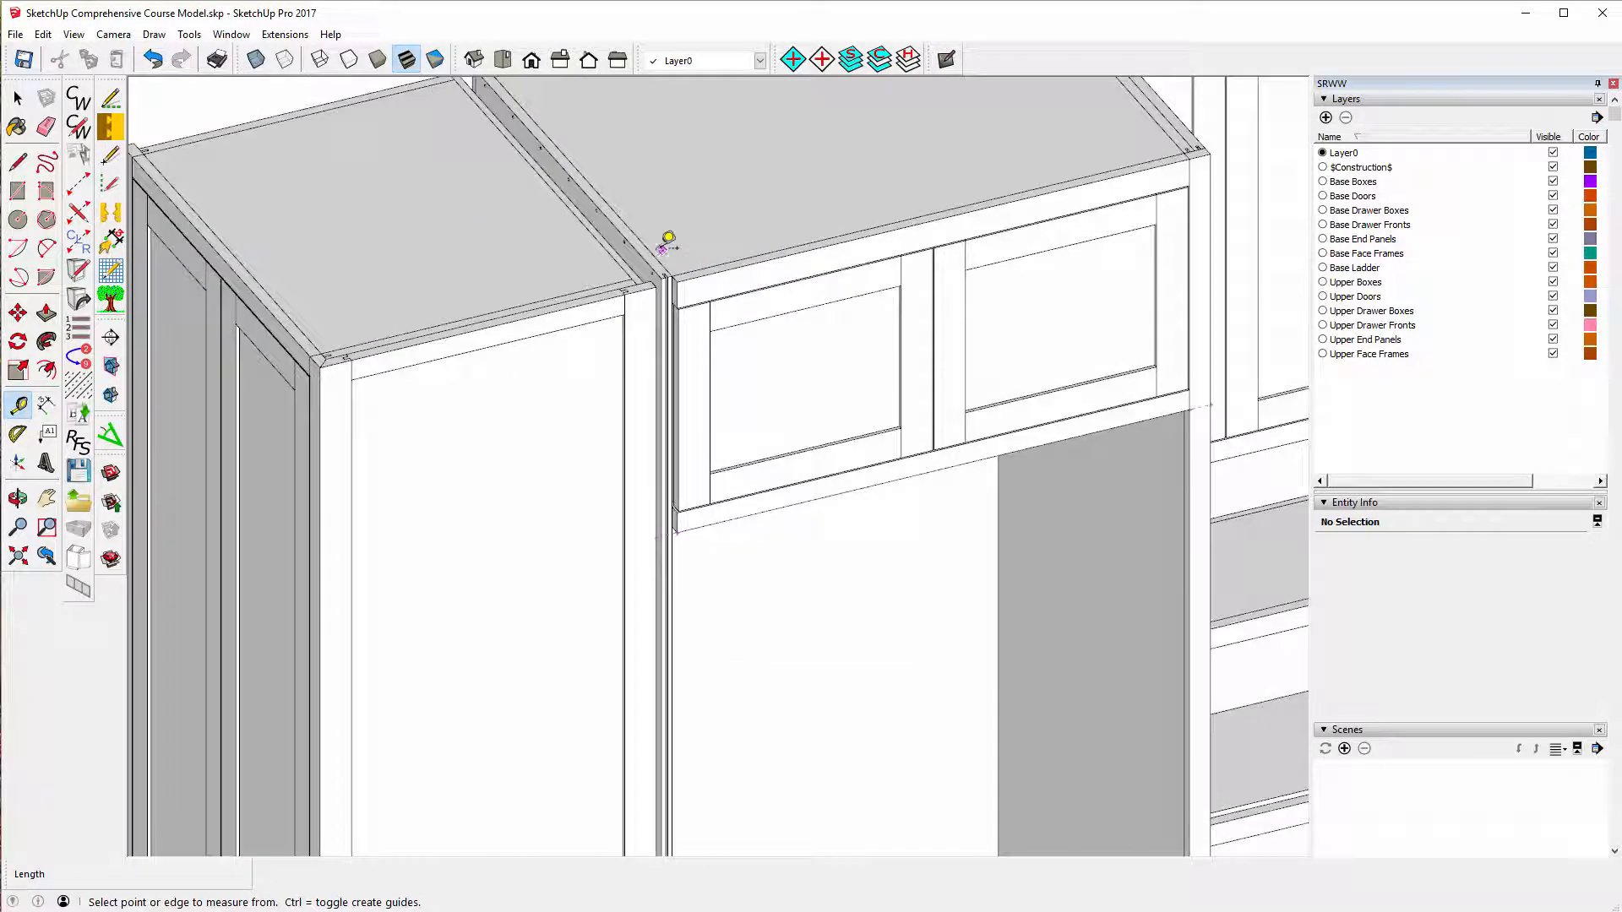
pyautogui.scroll(-3, 663, 246)
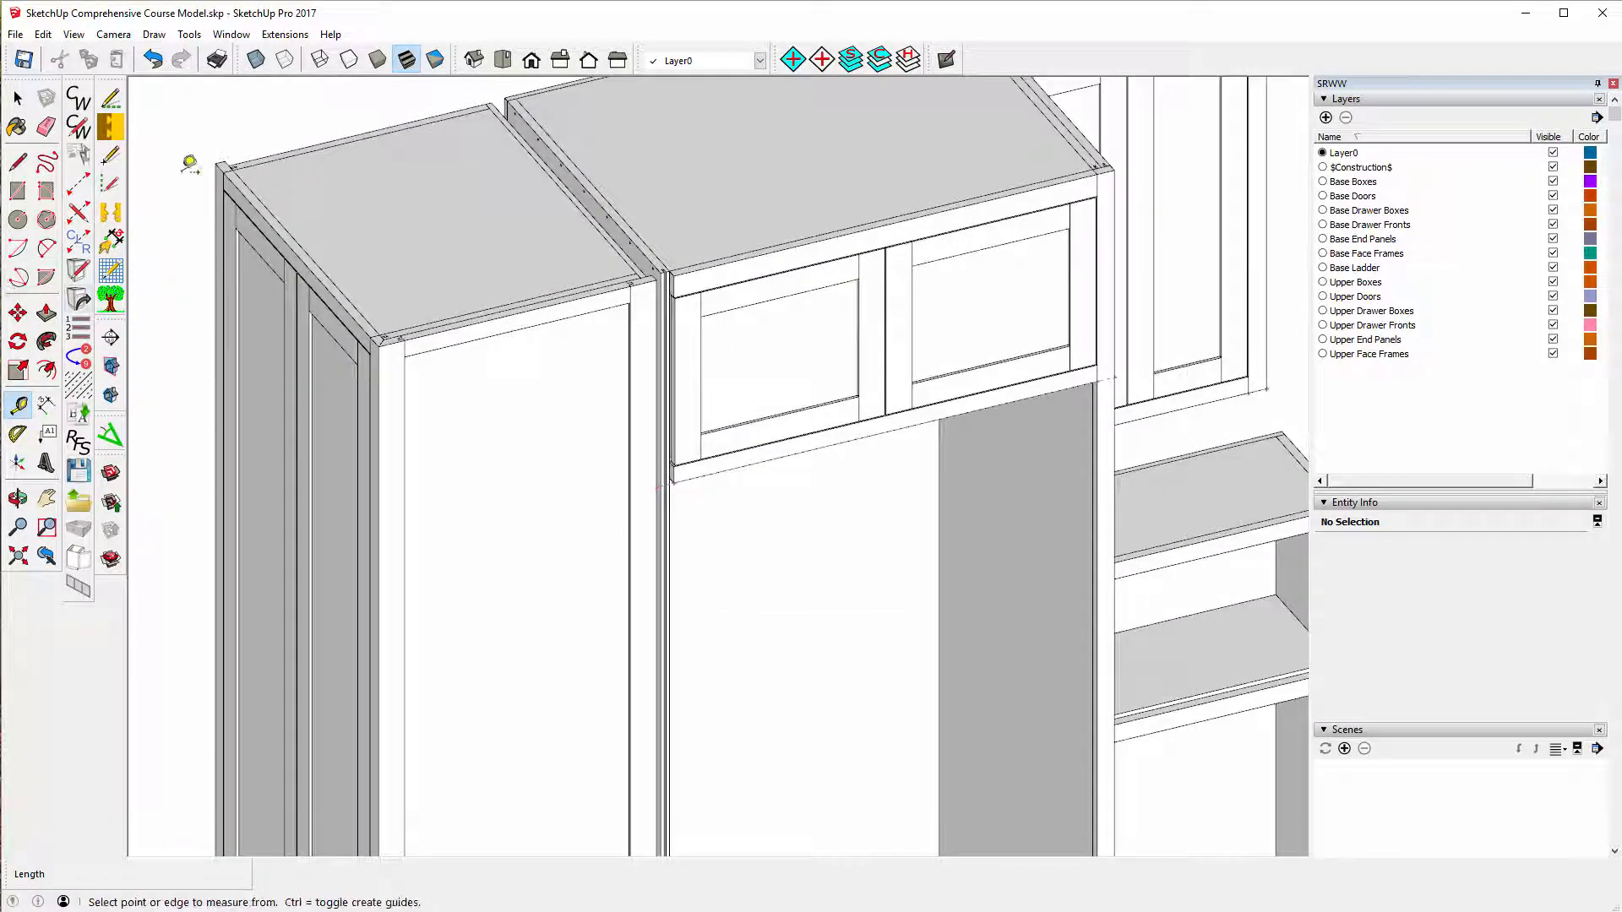
pyautogui.click(17, 99)
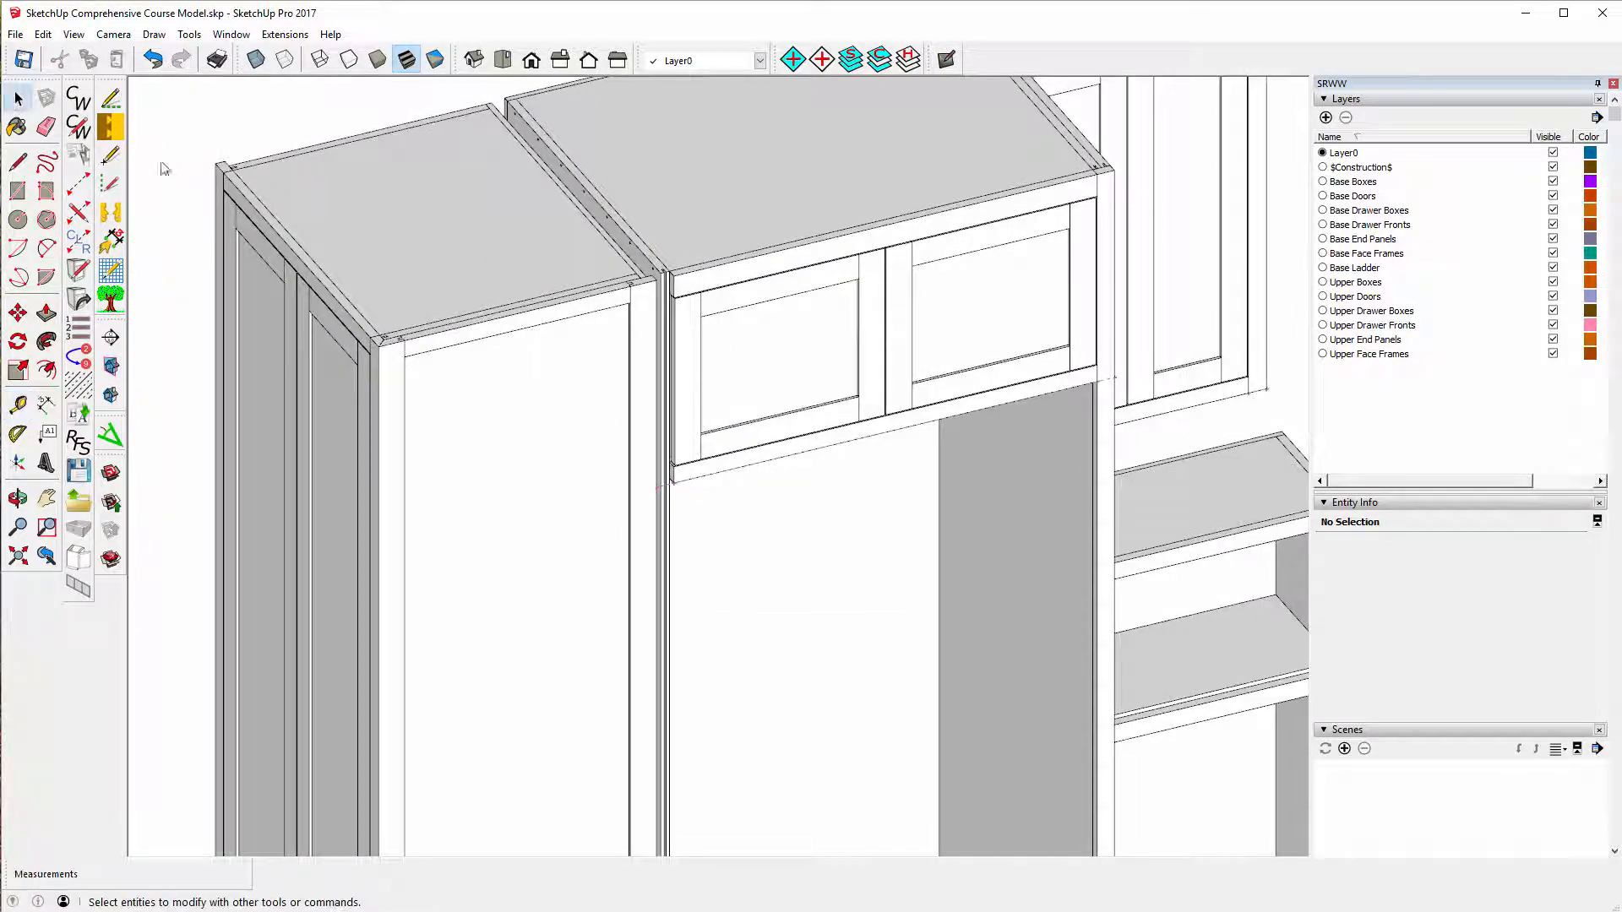
pyautogui.click(454, 345)
pyautogui.rightClick(454, 343)
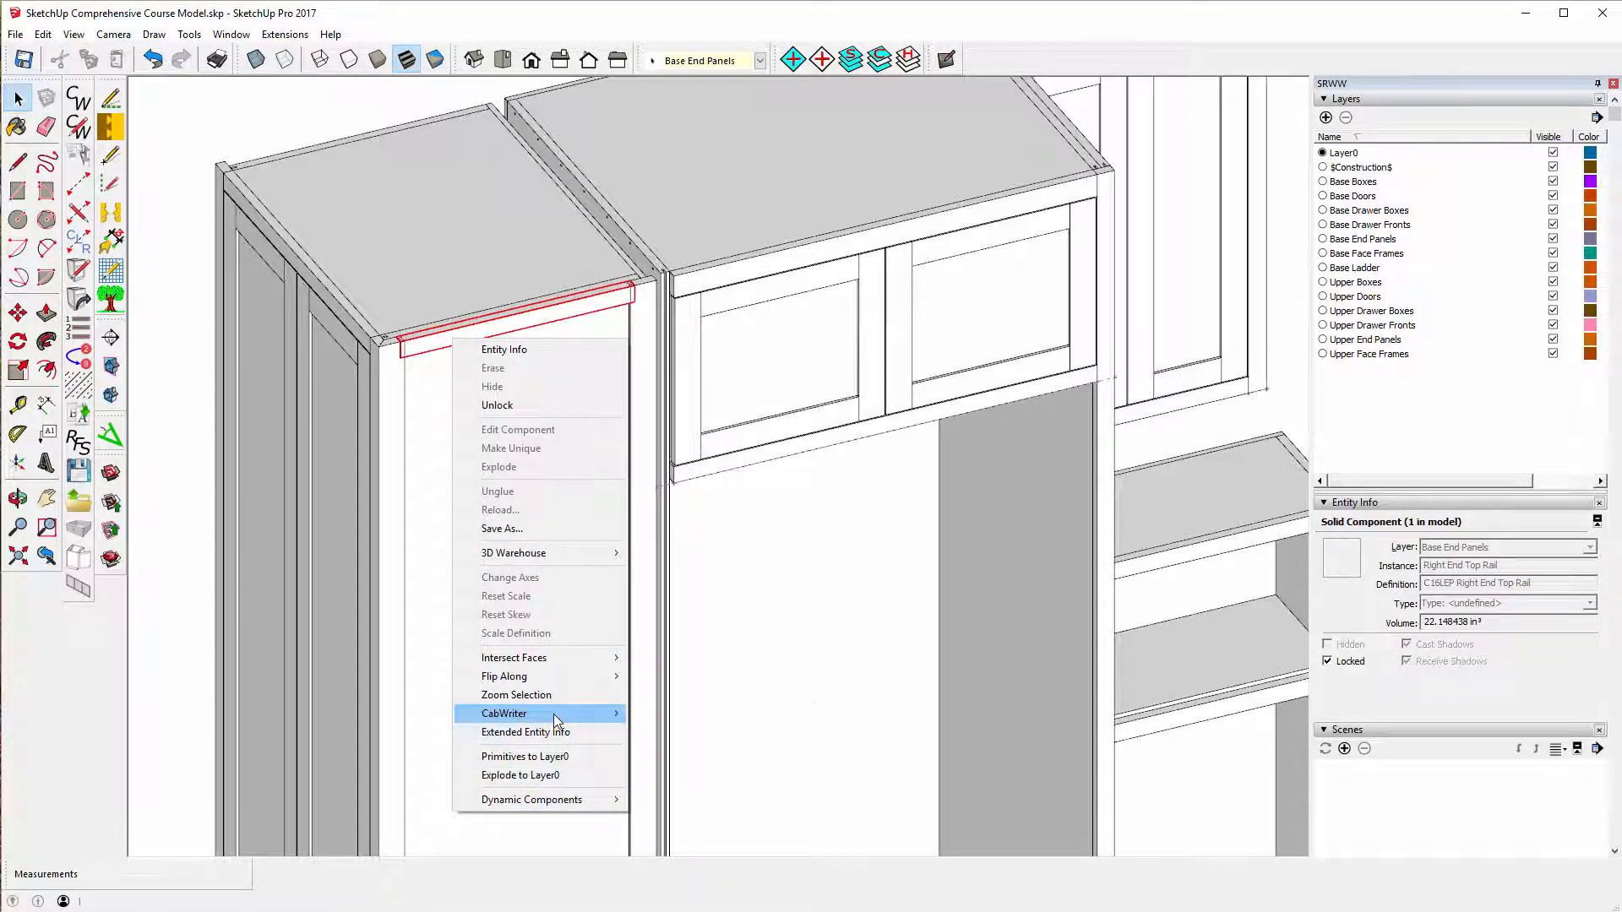
pyautogui.moveTo(554, 713)
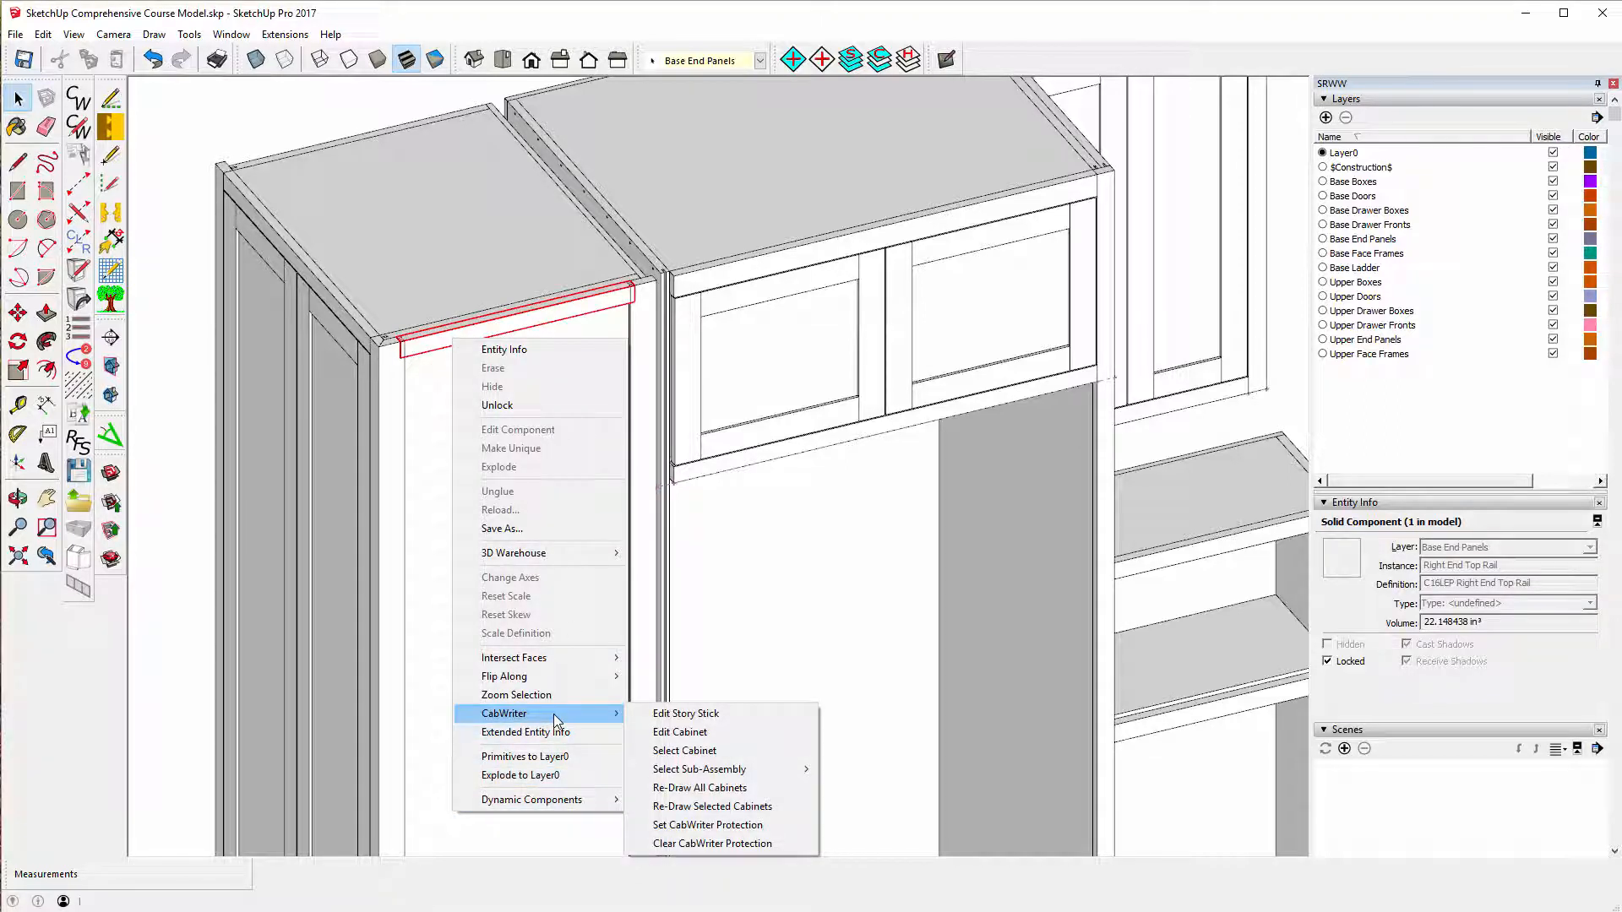
pyautogui.click(686, 714)
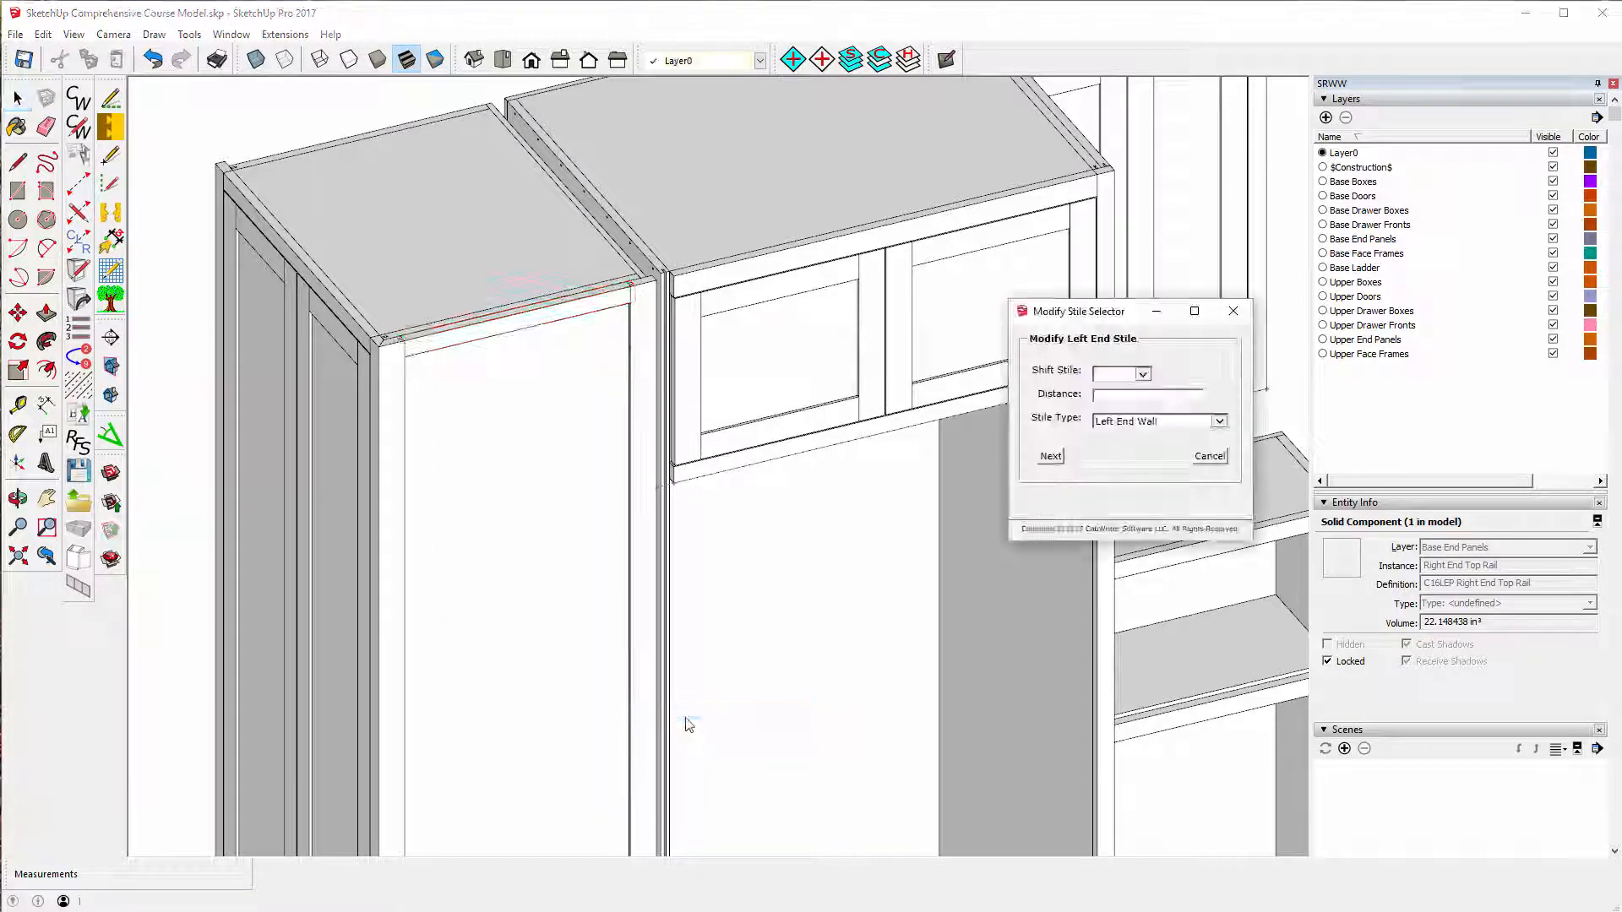
pyautogui.click(1144, 377)
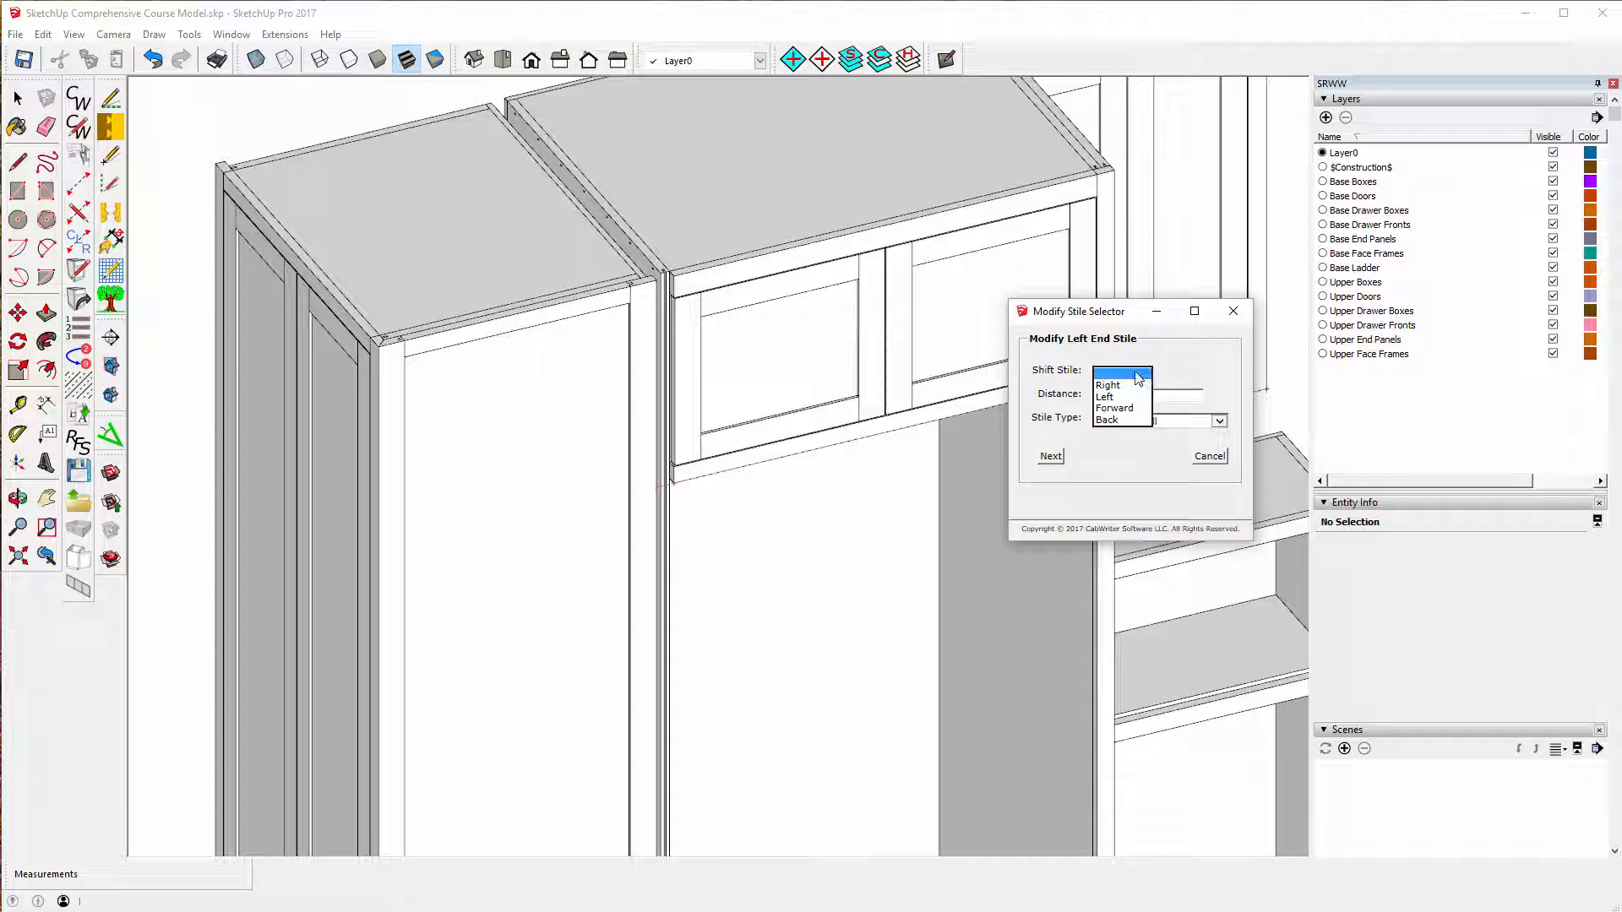
pyautogui.click(1107, 420)
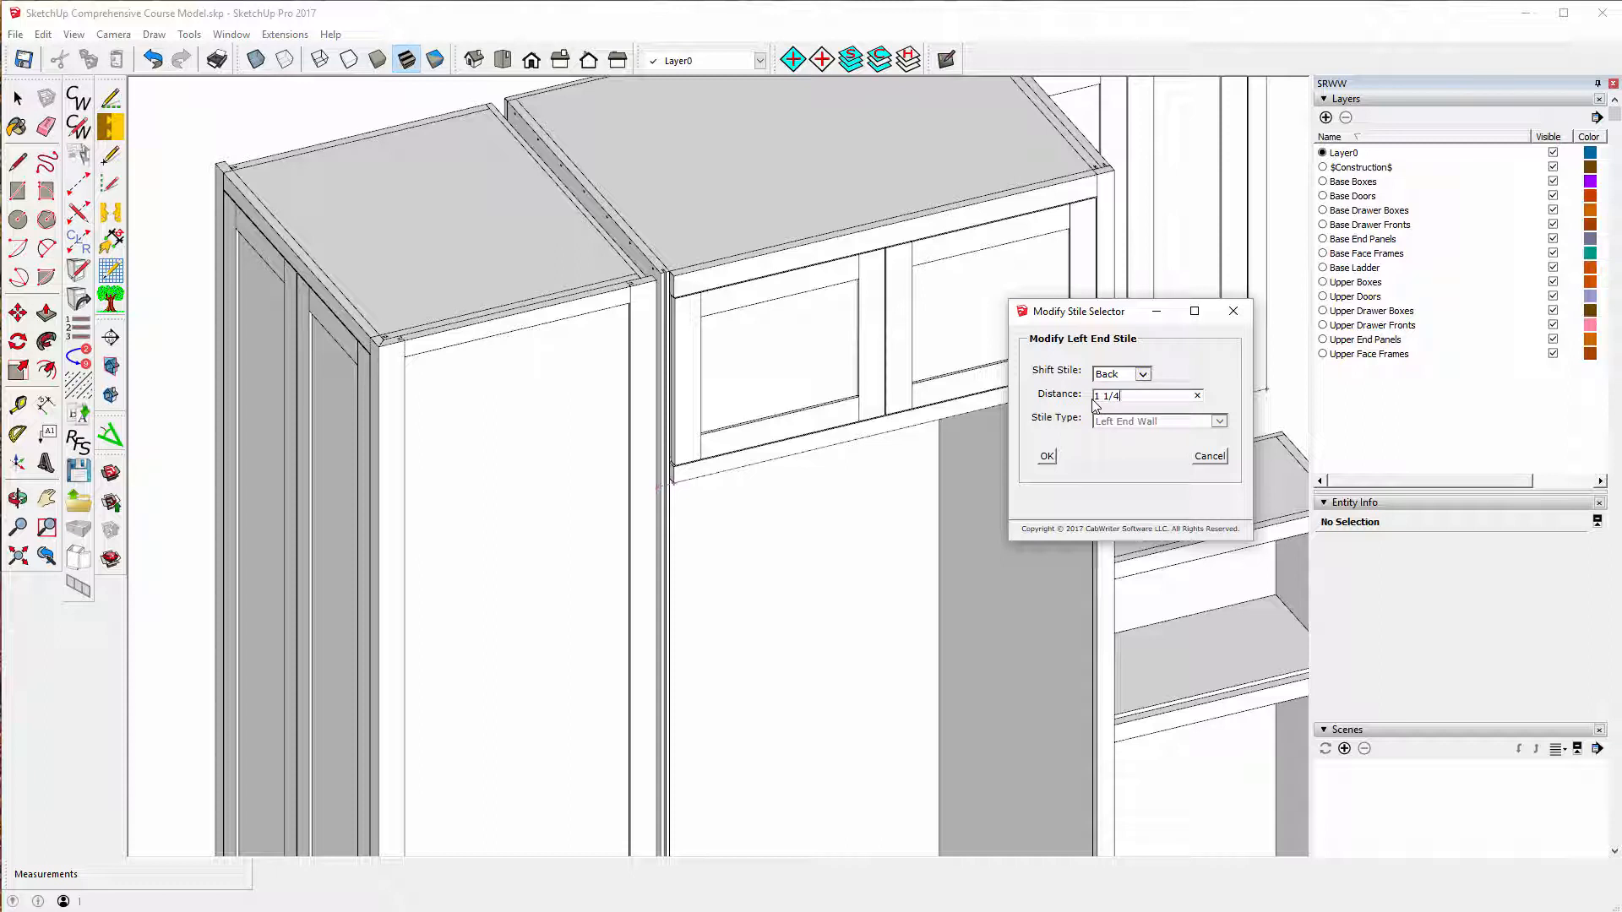
pyautogui.click(1048, 457)
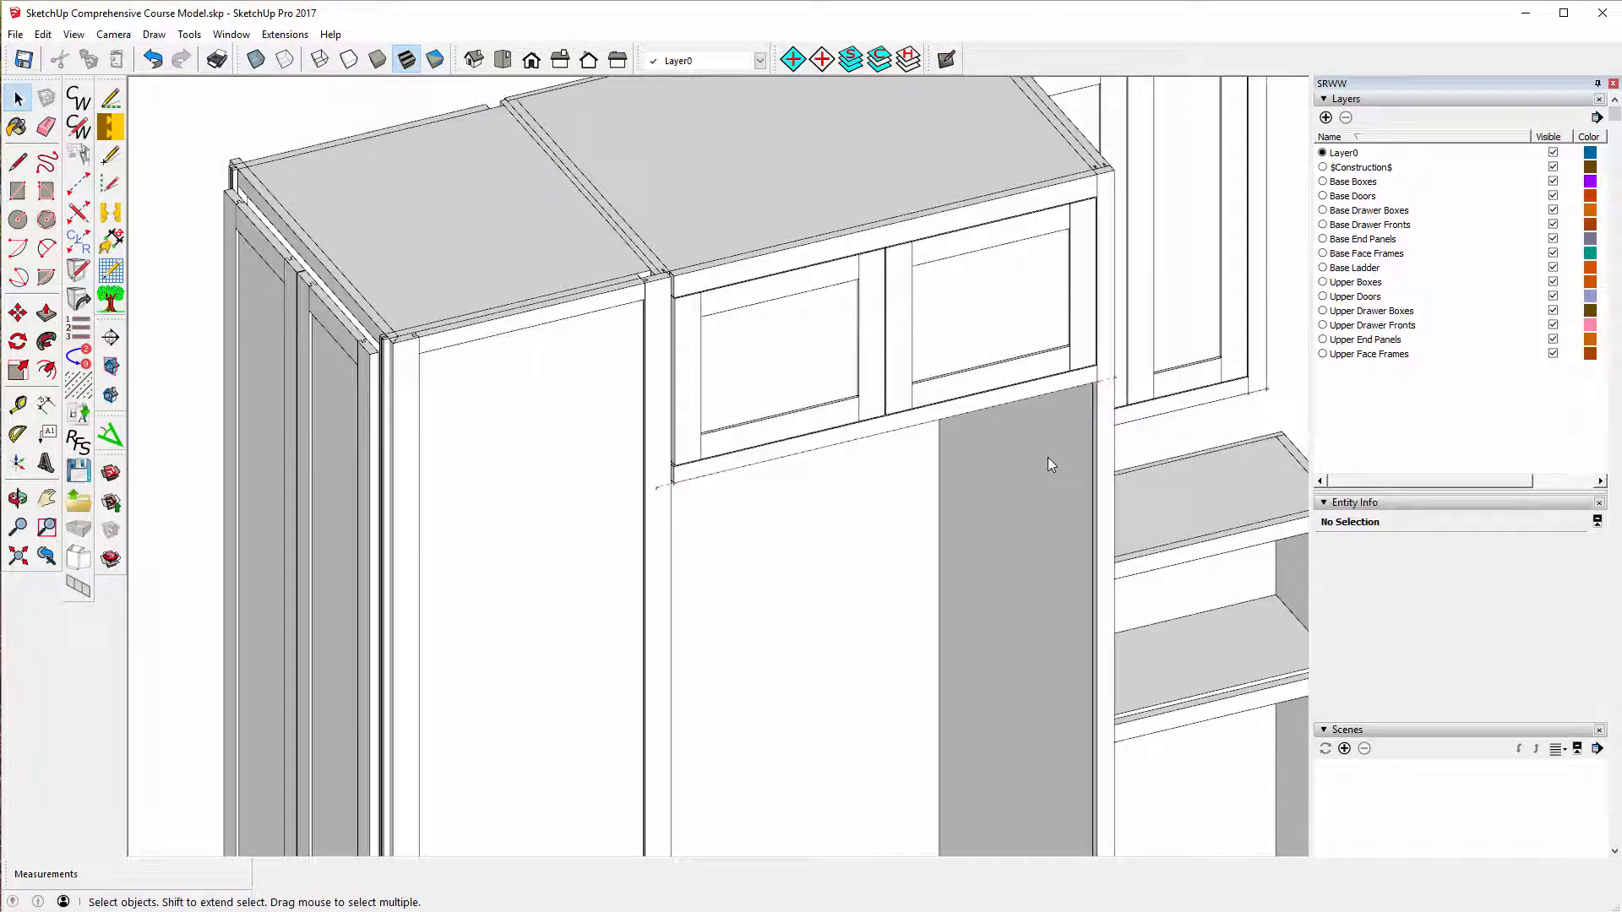
# - Hide the Base Doors layer to expose the inside of the tall cabinet
pyautogui.scroll(2, 607, 215)
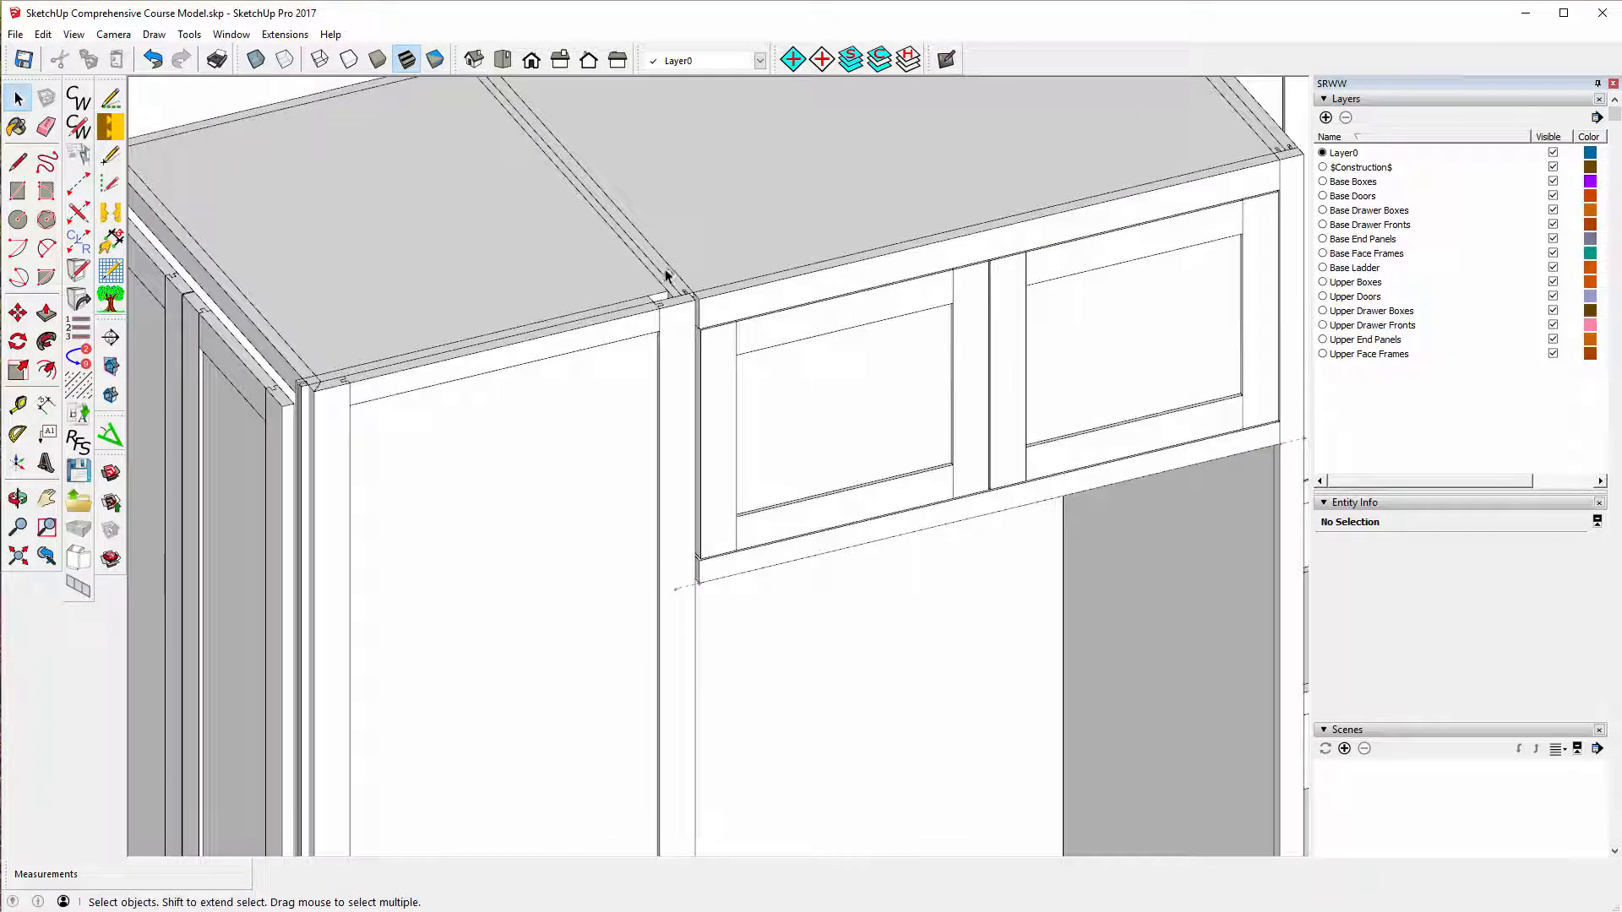
pyautogui.scroll(-3, 661, 277)
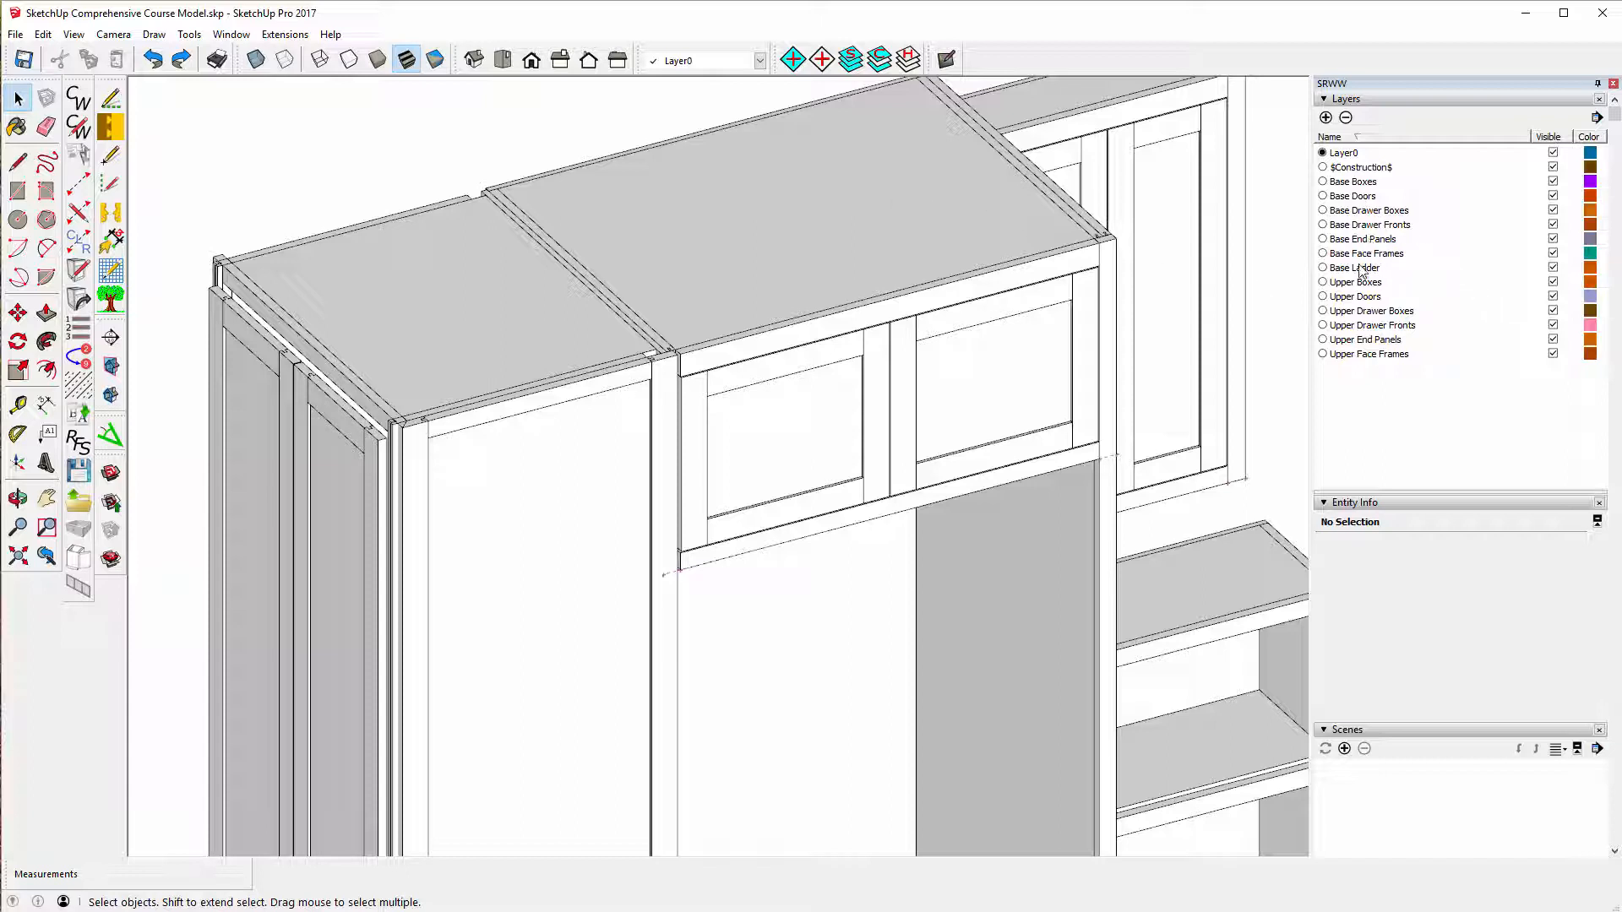
pyautogui.click(1552, 195)
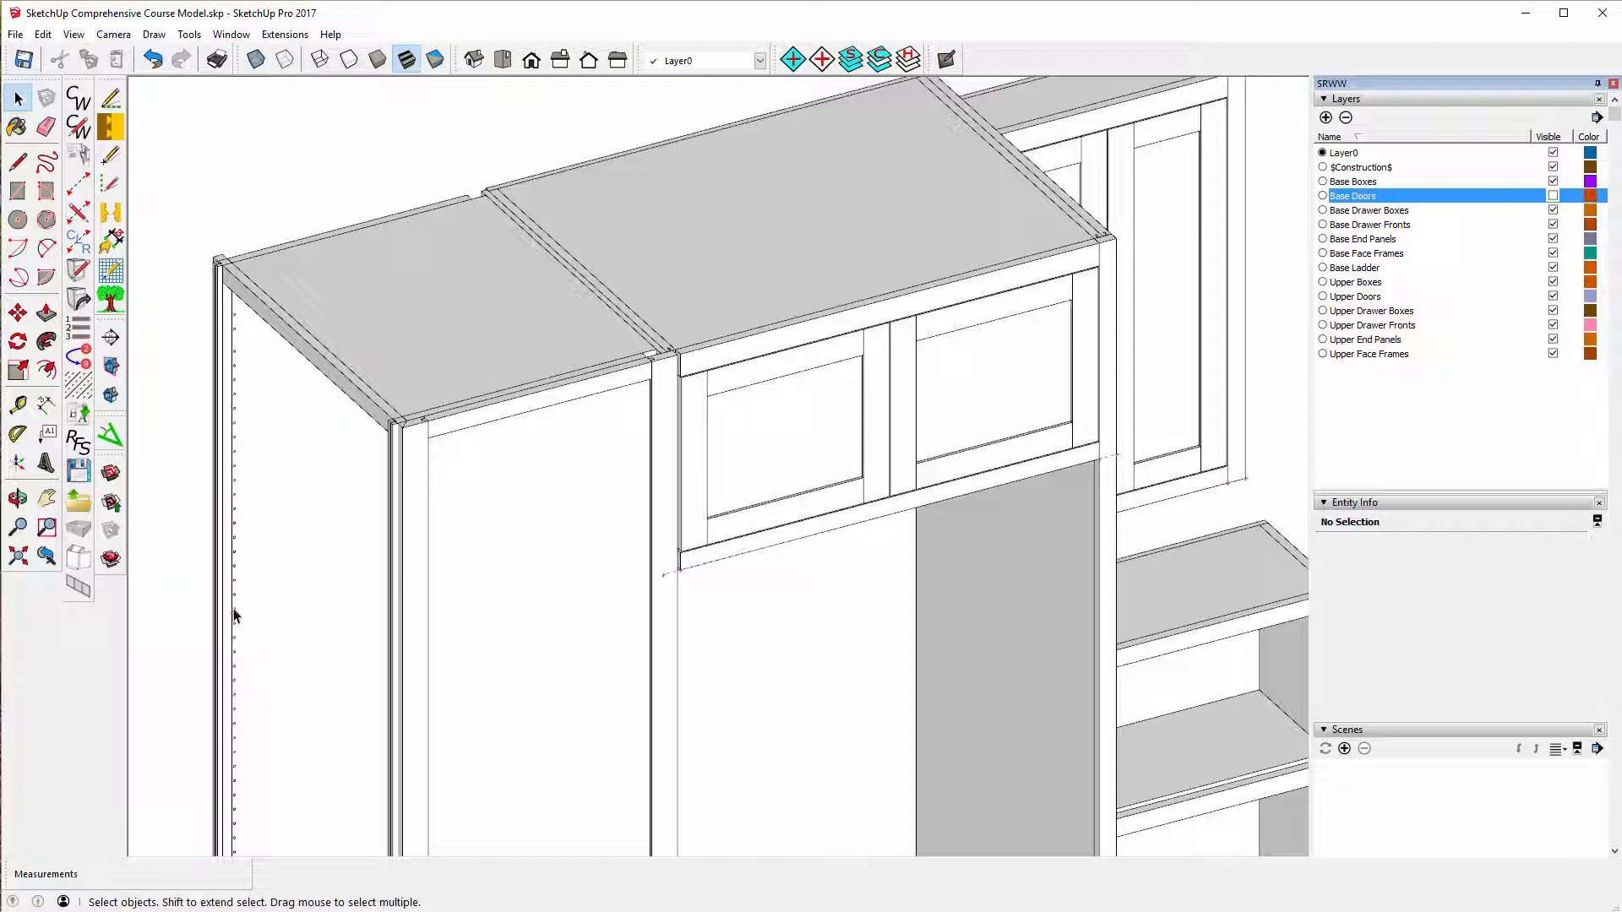
# - Clear the CabWriter Protected setting on both box sides of the tall cabinet through Extended Entity Info
pyautogui.click(271, 440)
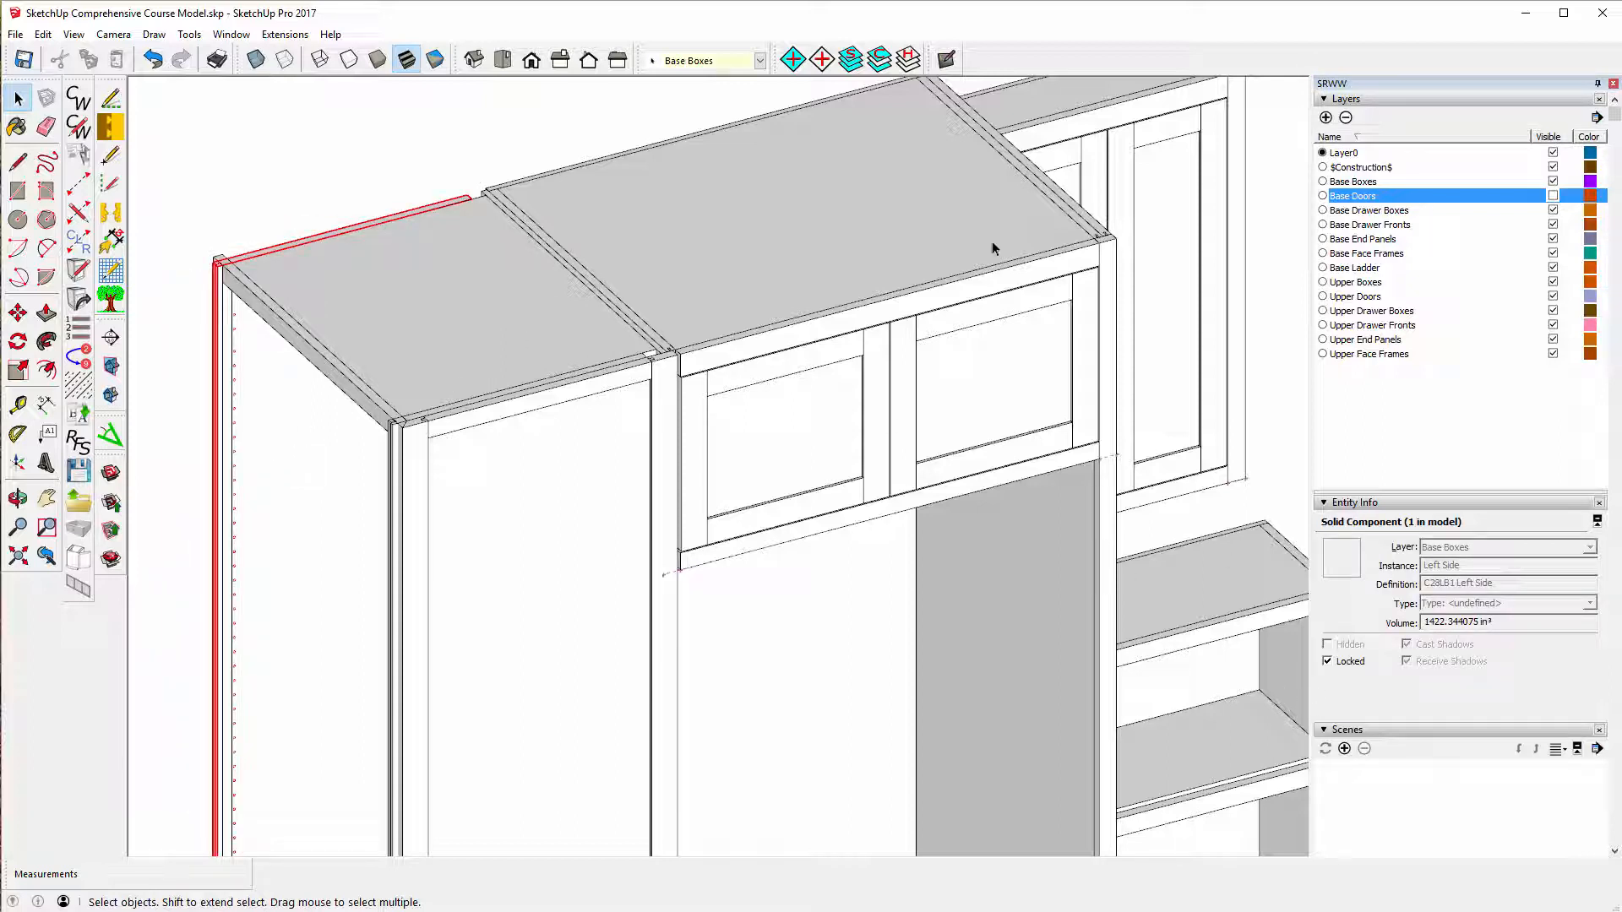
pyautogui.click(228, 34)
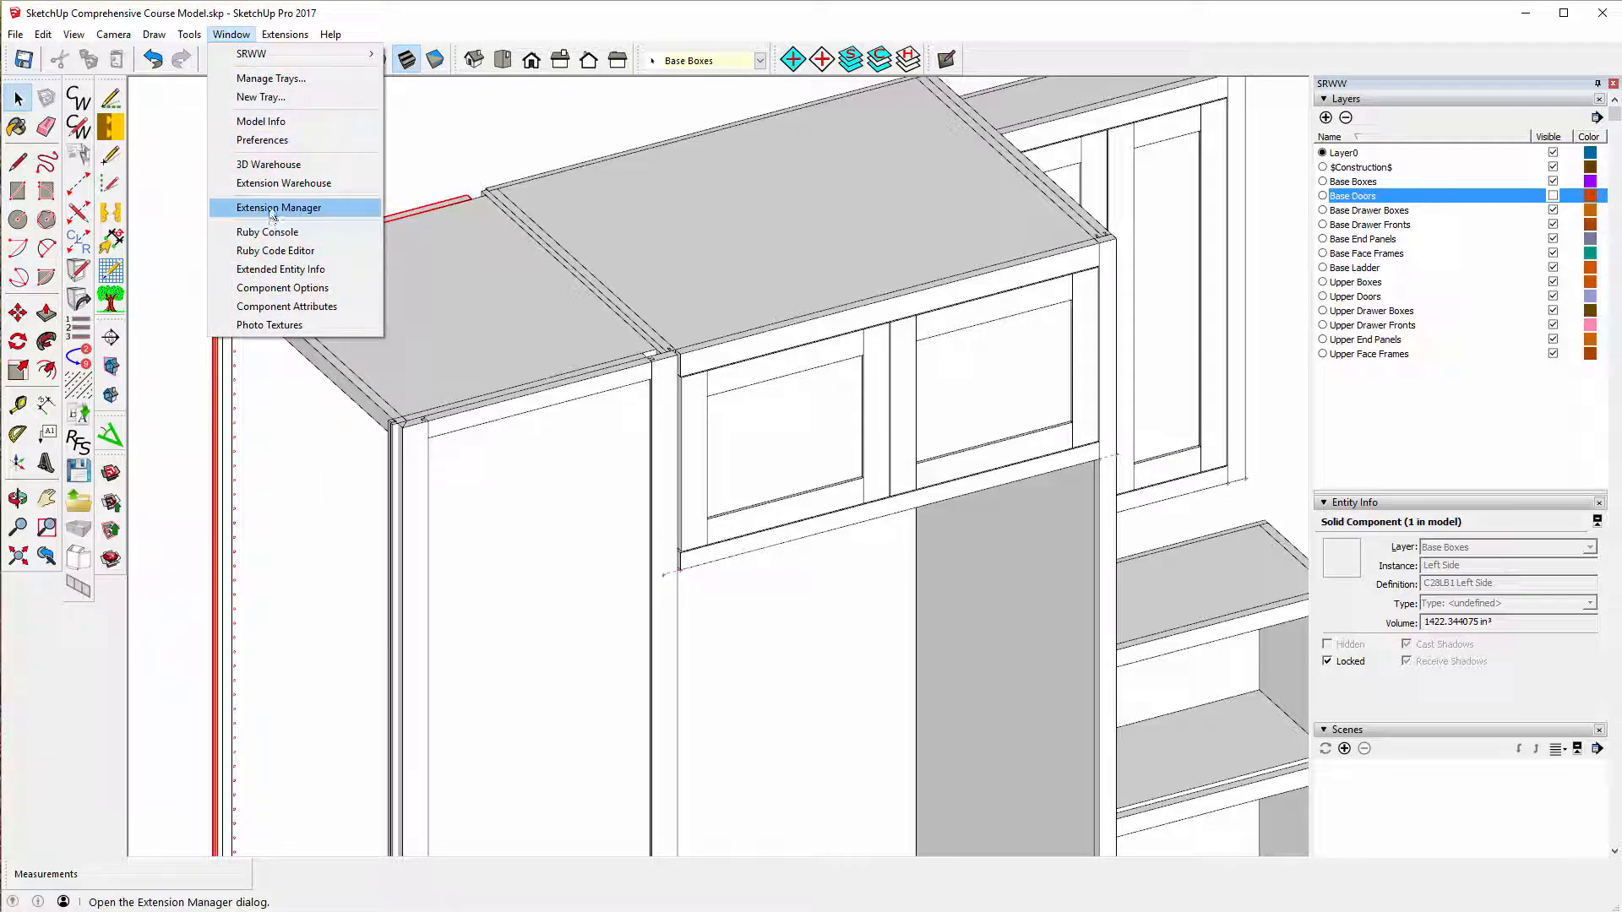
pyautogui.click(279, 268)
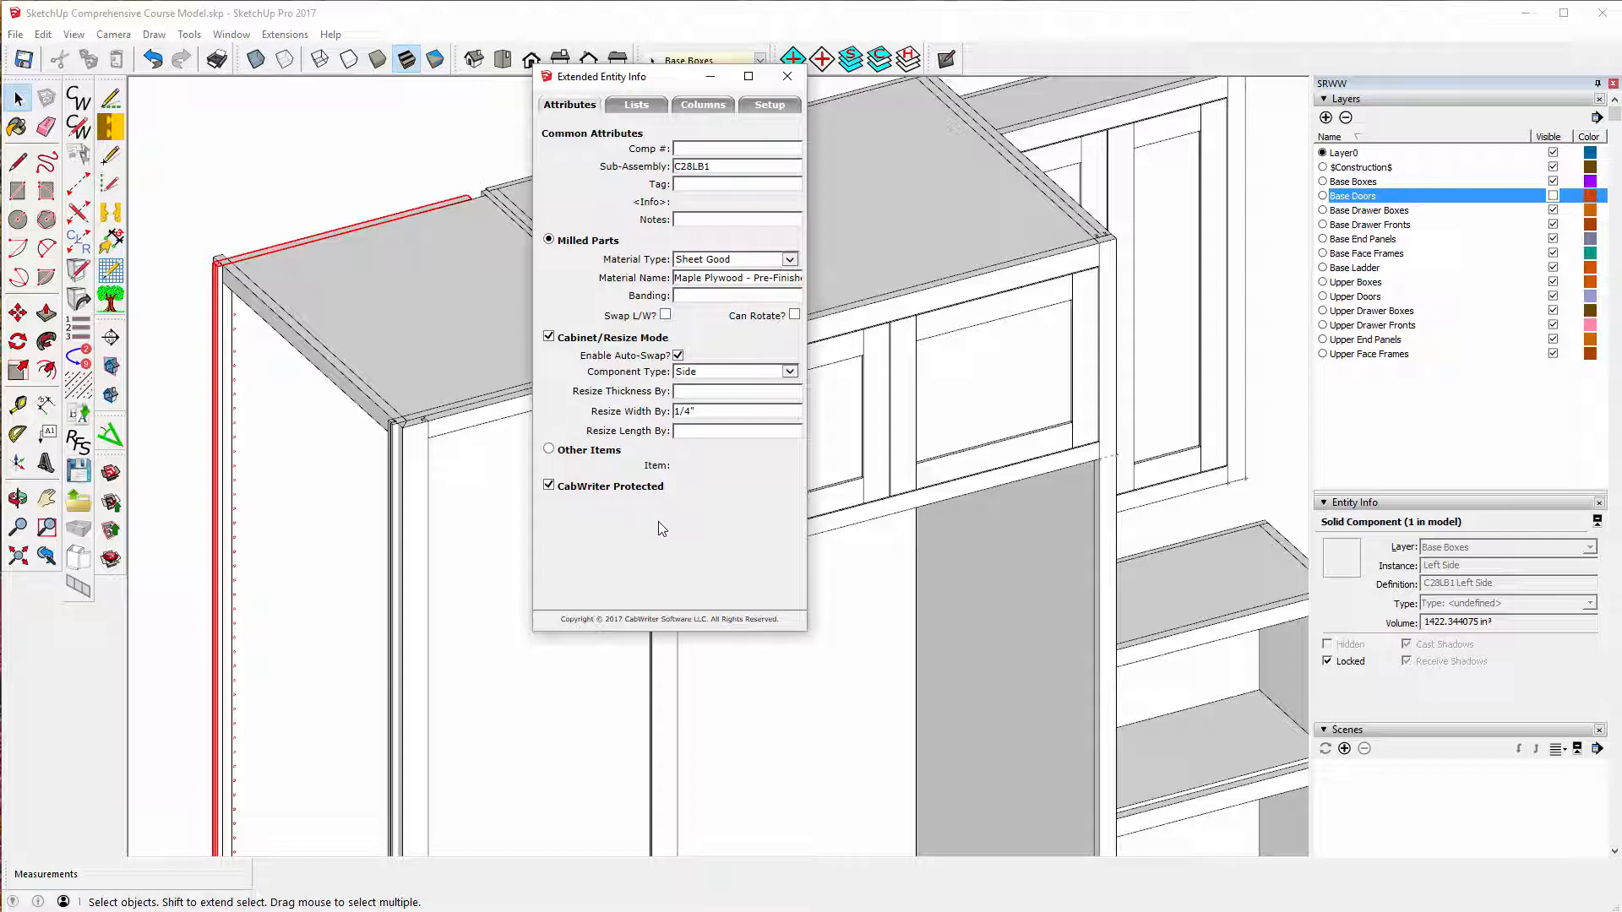
pyautogui.keyDown('ctrl'); pyautogui.click(396, 438); pyautogui.keyUp('ctrl')
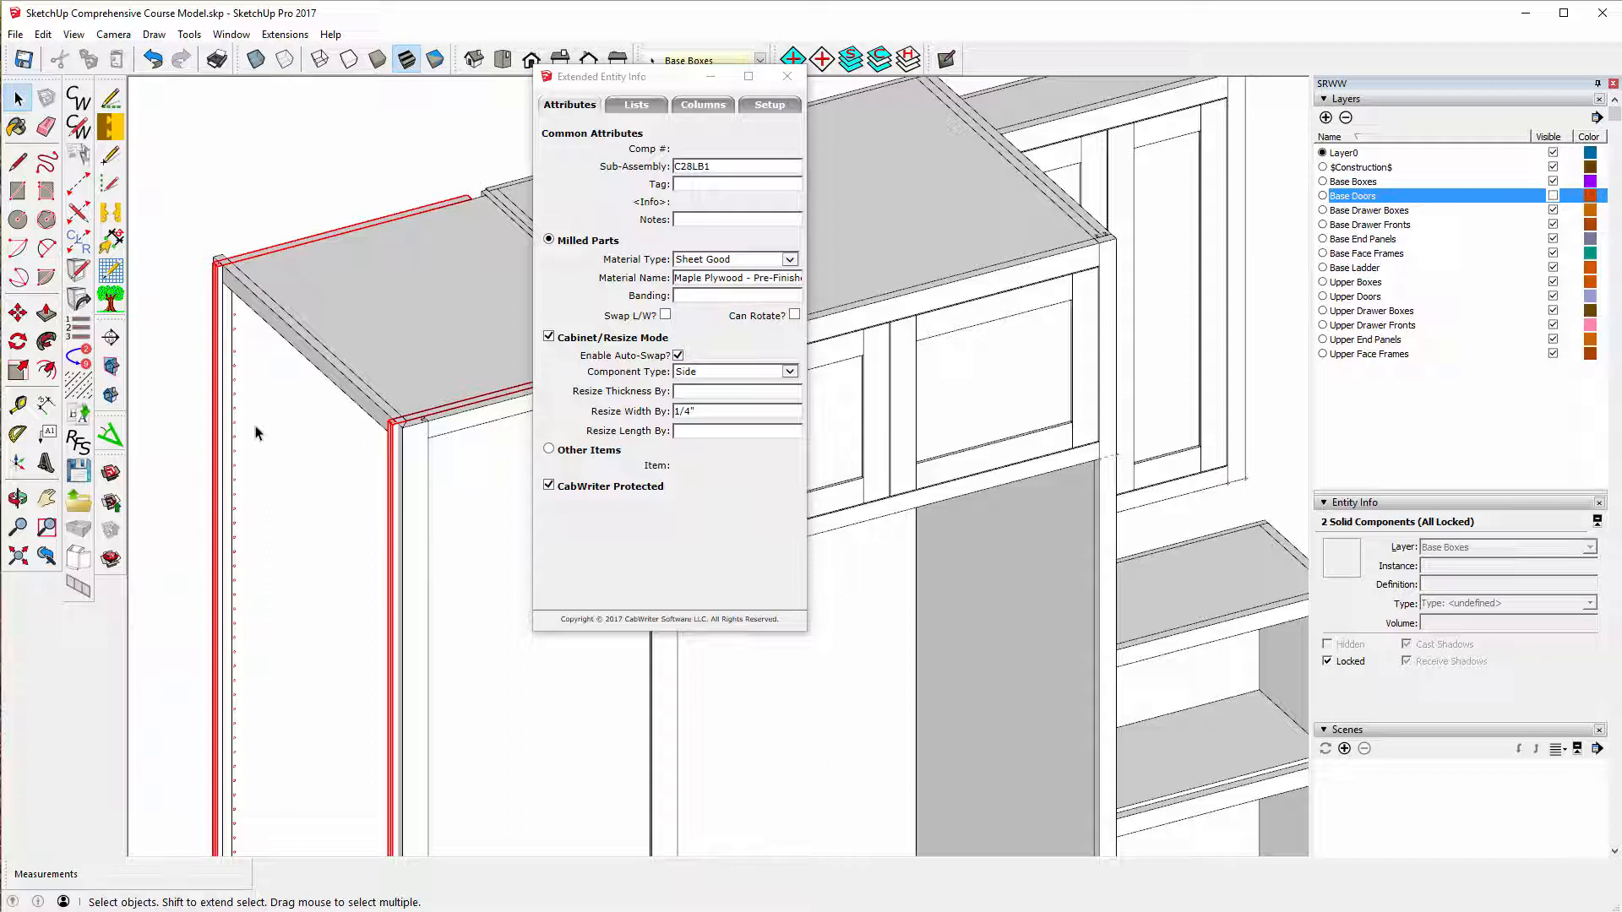
pyautogui.click(545, 484)
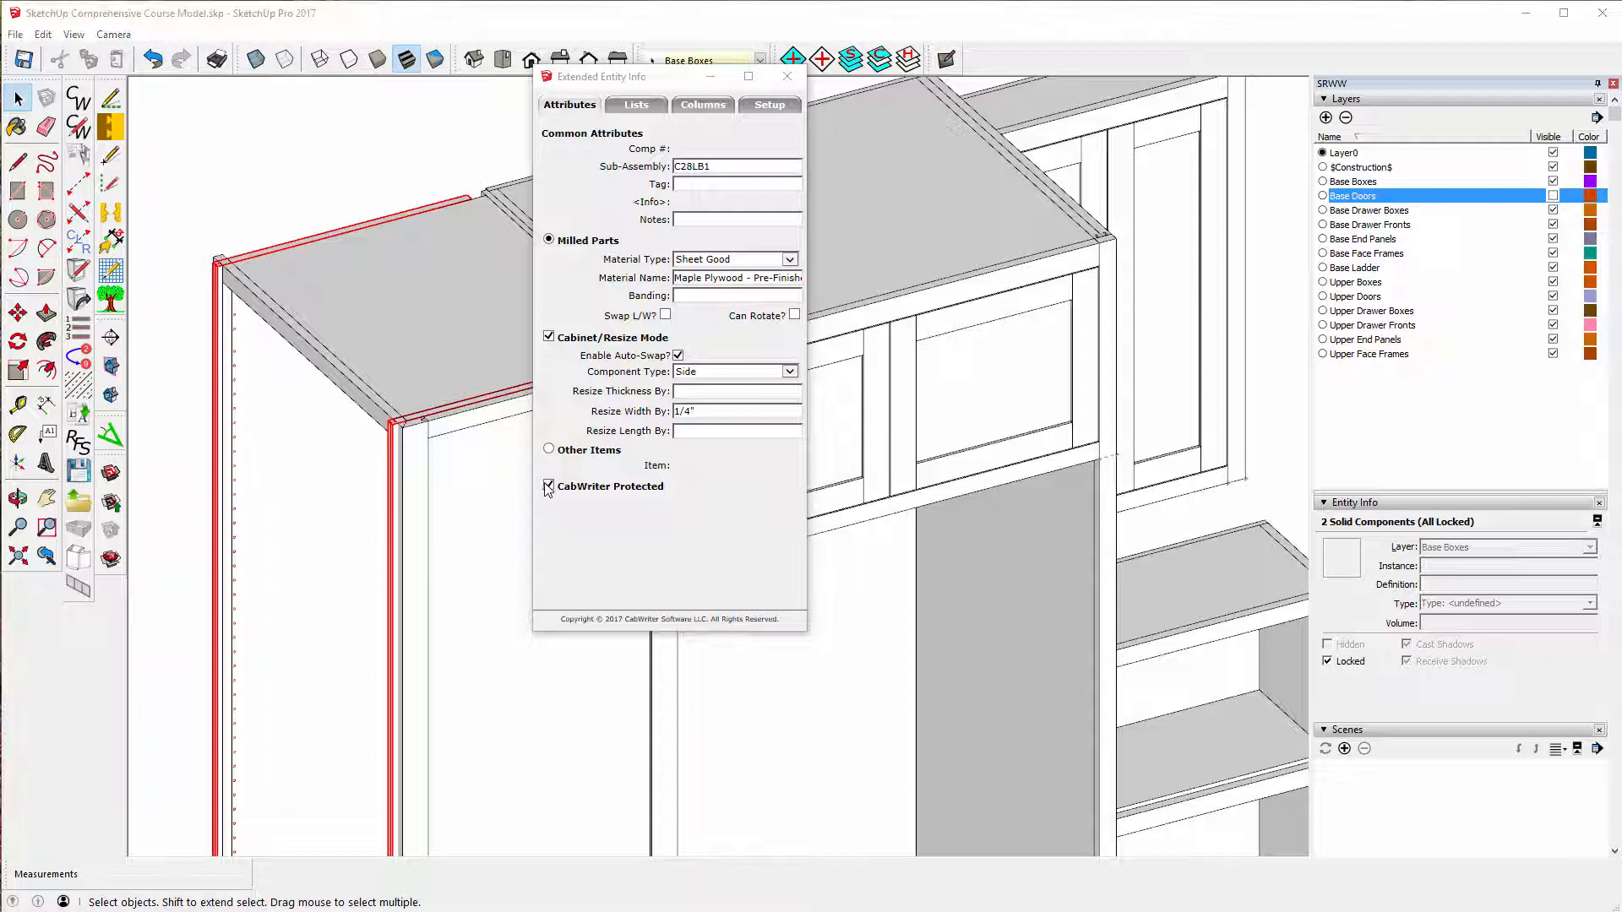
pyautogui.click(548, 486)
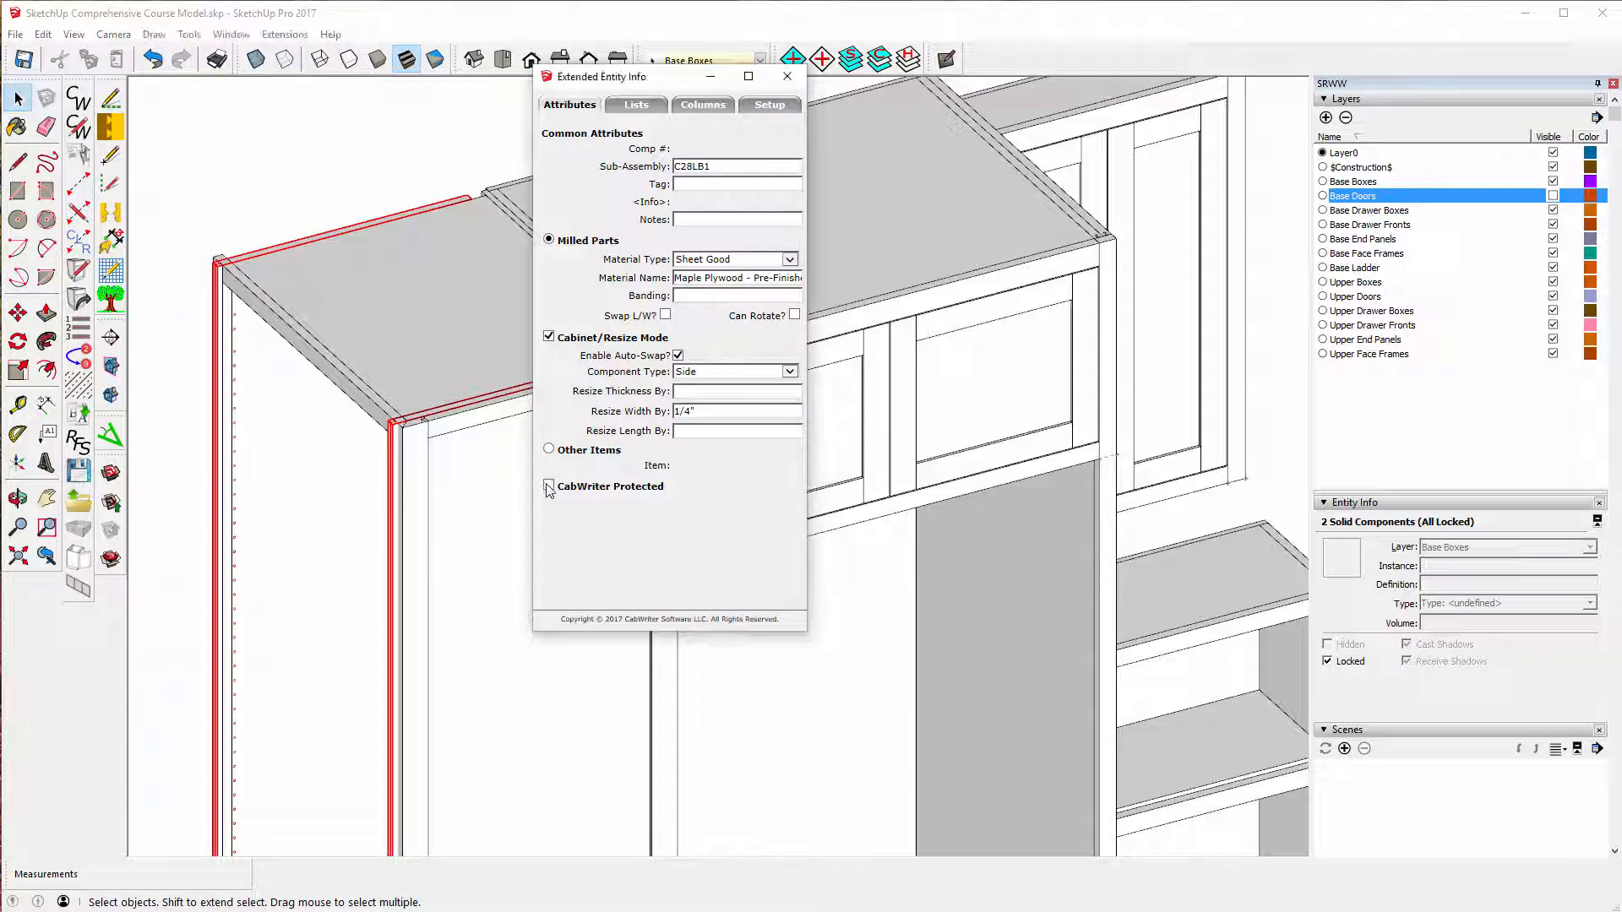
# - Re-draw the tall cabinet with CabWriter using the cabinet's stored defaults
pyautogui.click(428, 301)
pyautogui.rightClick(367, 296)
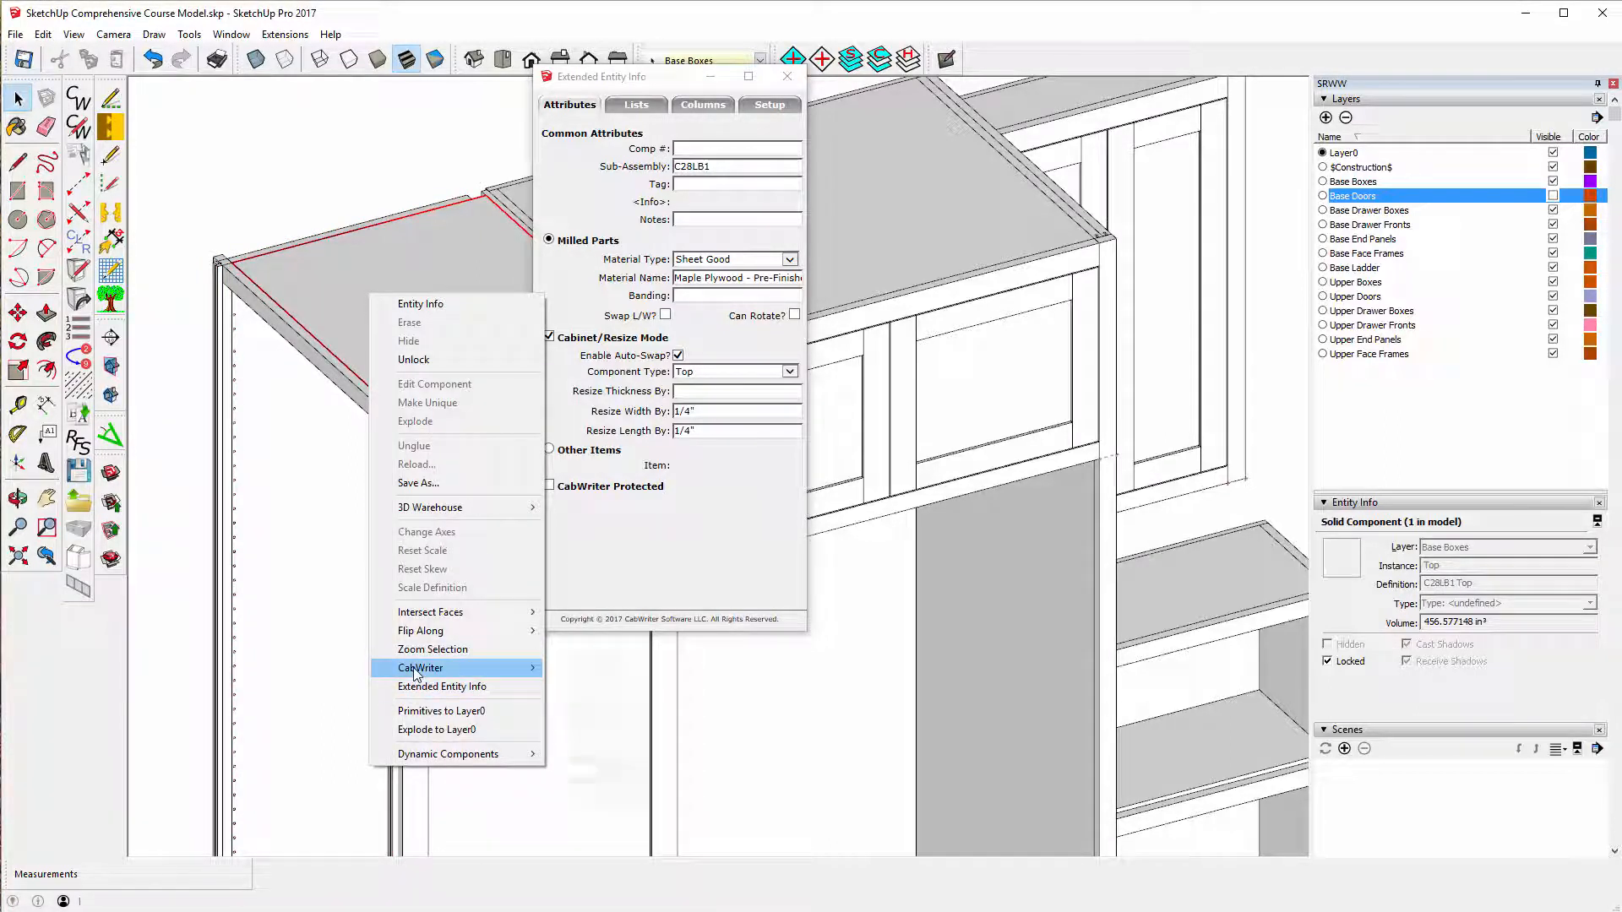
pyautogui.moveTo(415, 669)
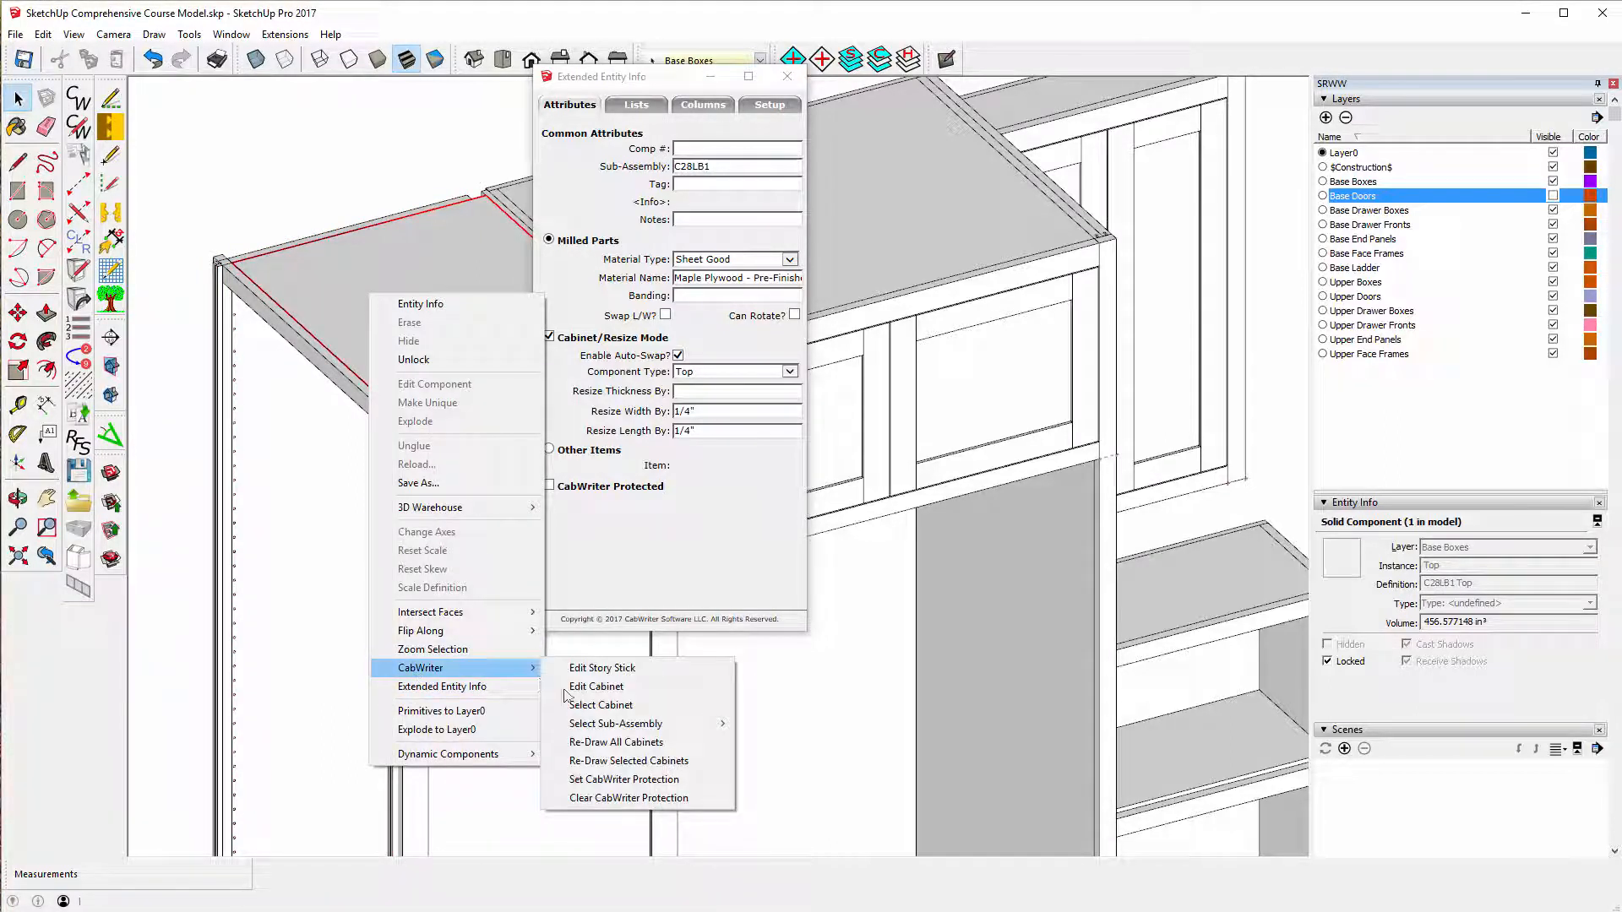
pyautogui.click(661, 763)
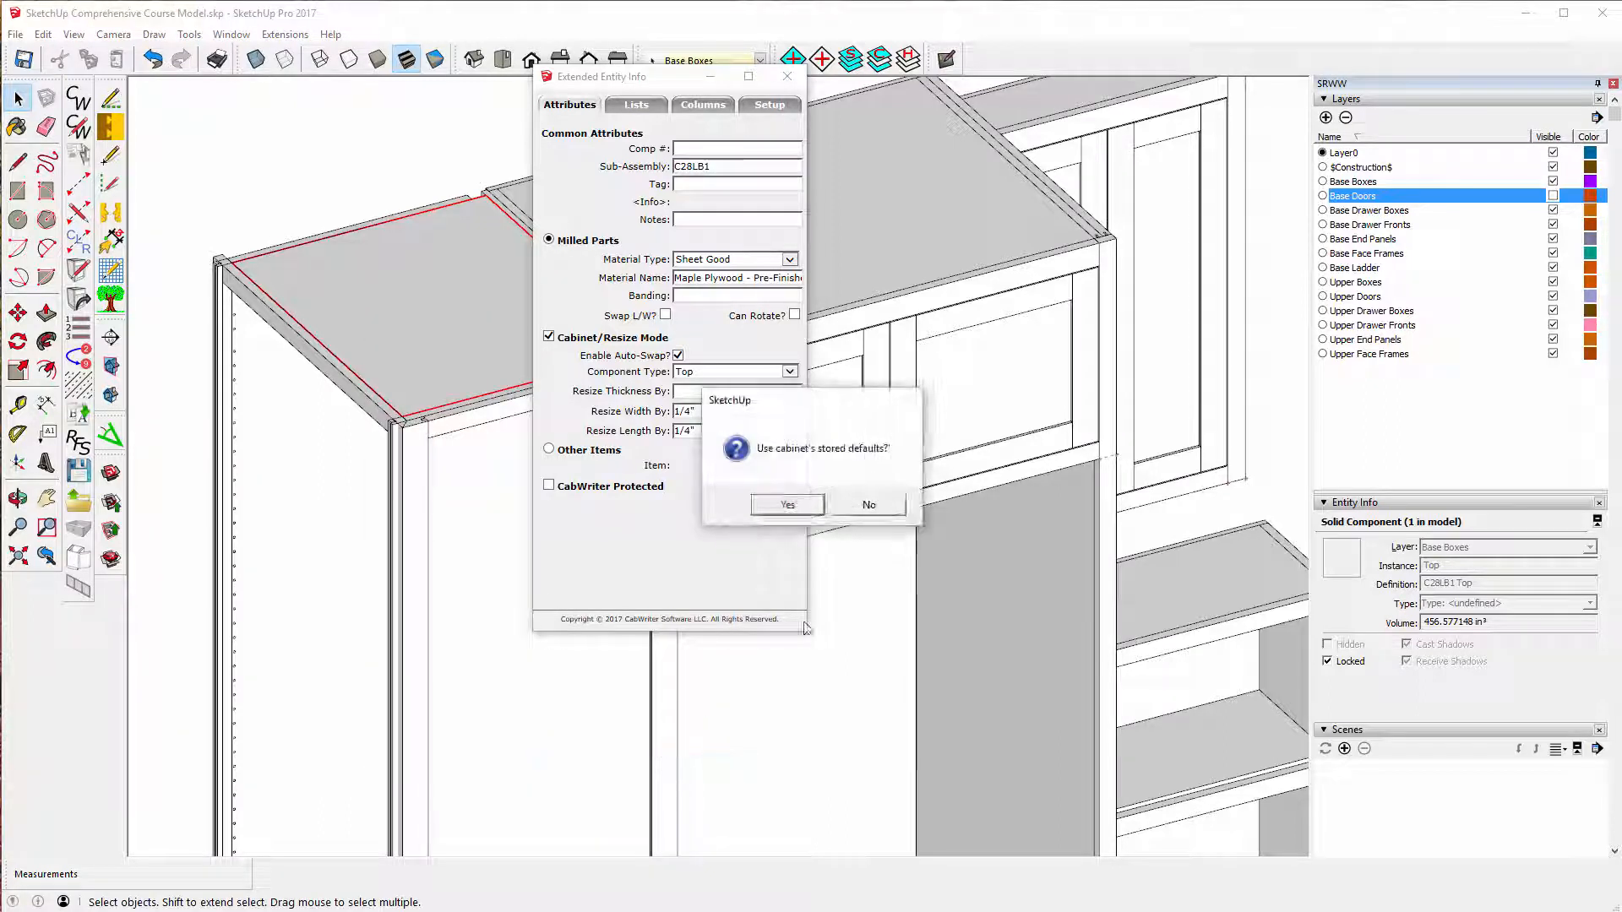
pyautogui.click(786, 506)
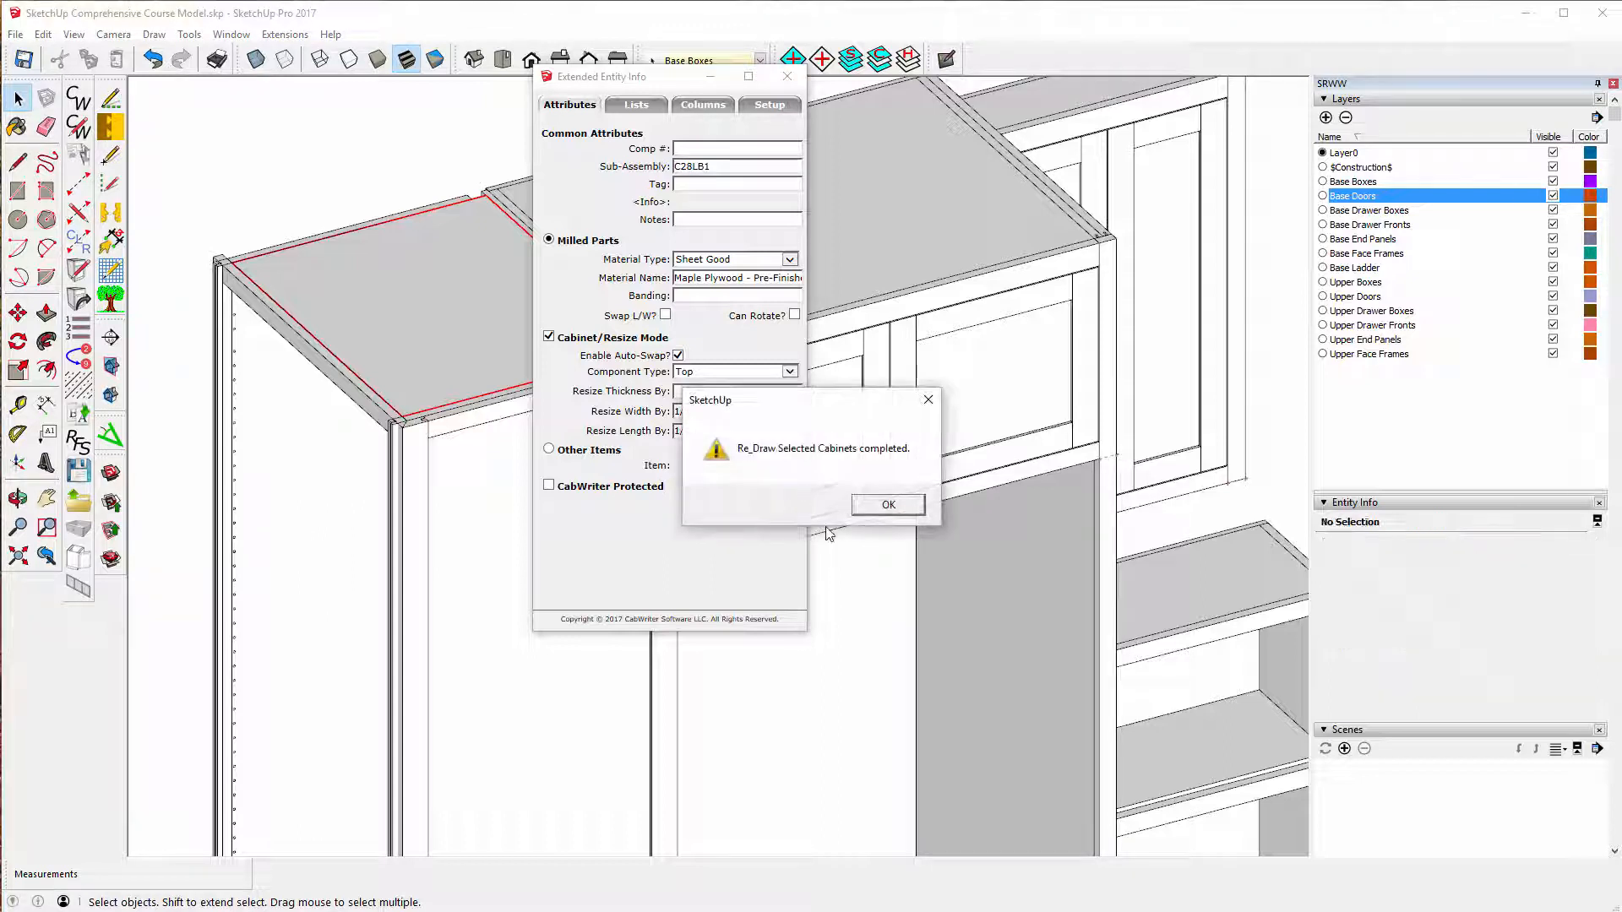
pyautogui.click(863, 505)
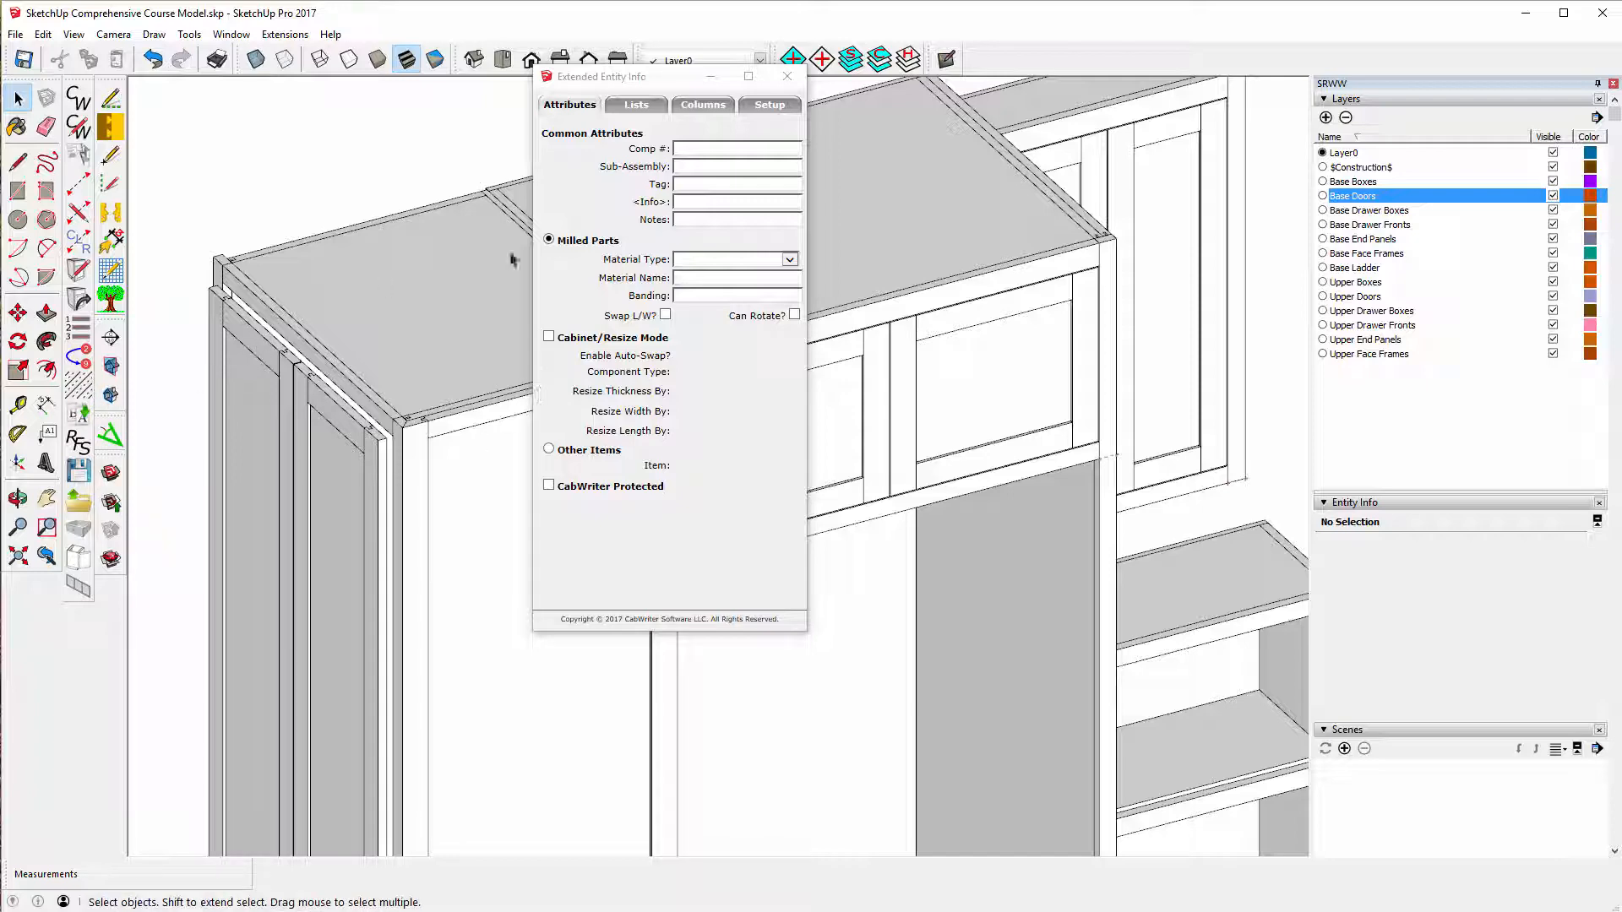
# - Hide the Base Doors layer to inspect the redrawn tall cabinet's box, and show the layer again
pyautogui.moveTo(619, 84); pyautogui.dragTo(1110, 266)
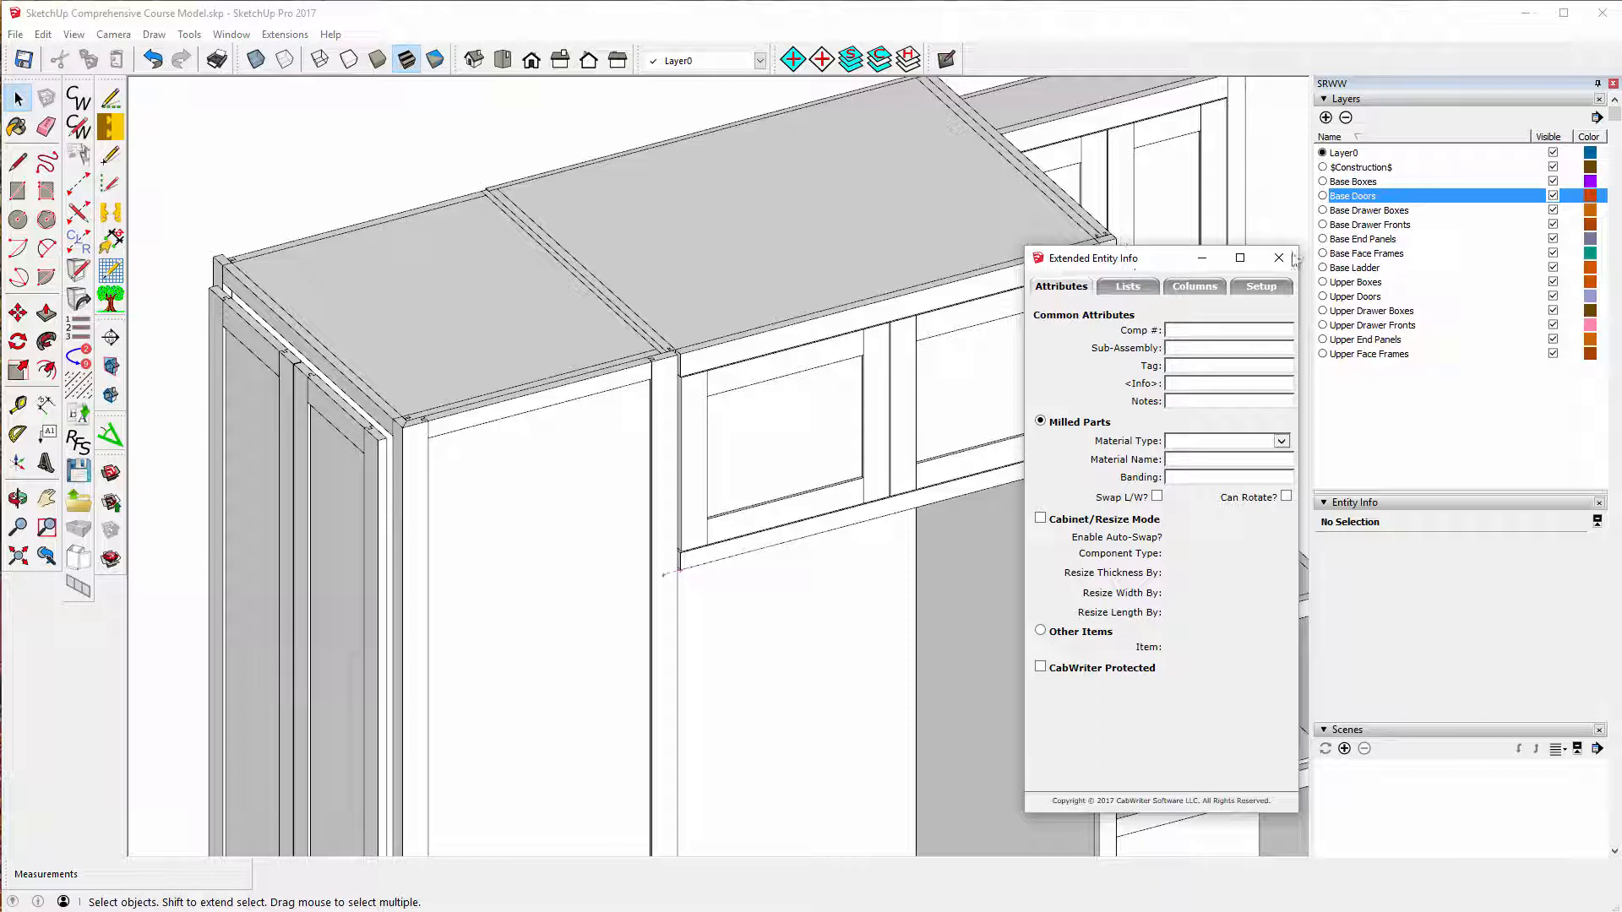
pyautogui.click(1553, 196)
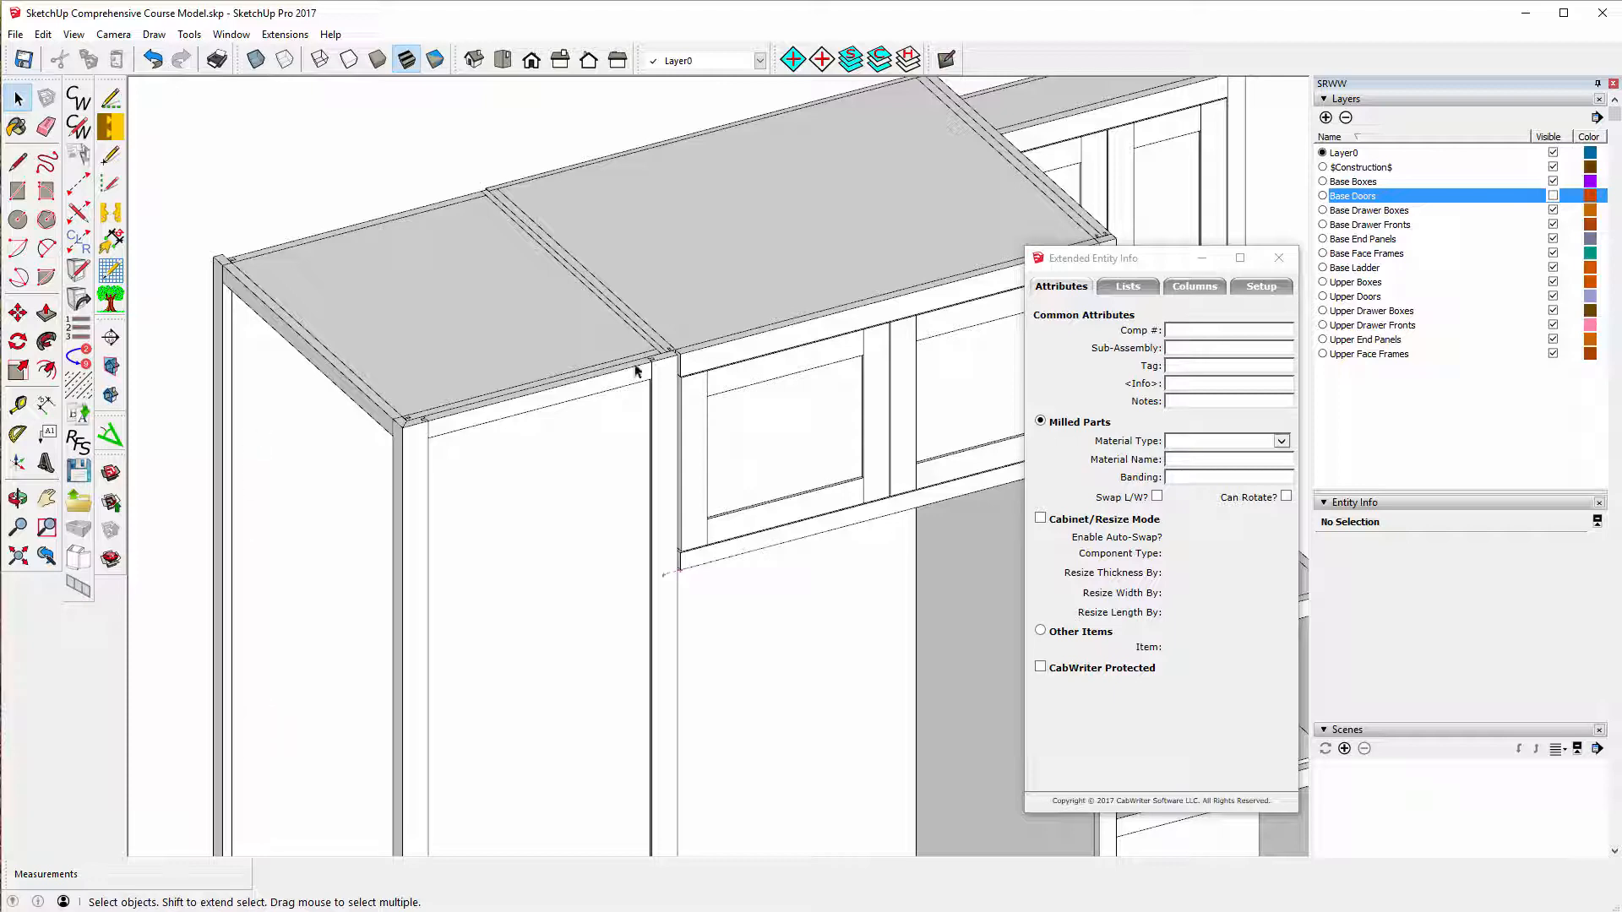
pyautogui.scroll(-4, 633, 330)
pyautogui.scroll(-2, 507, 272)
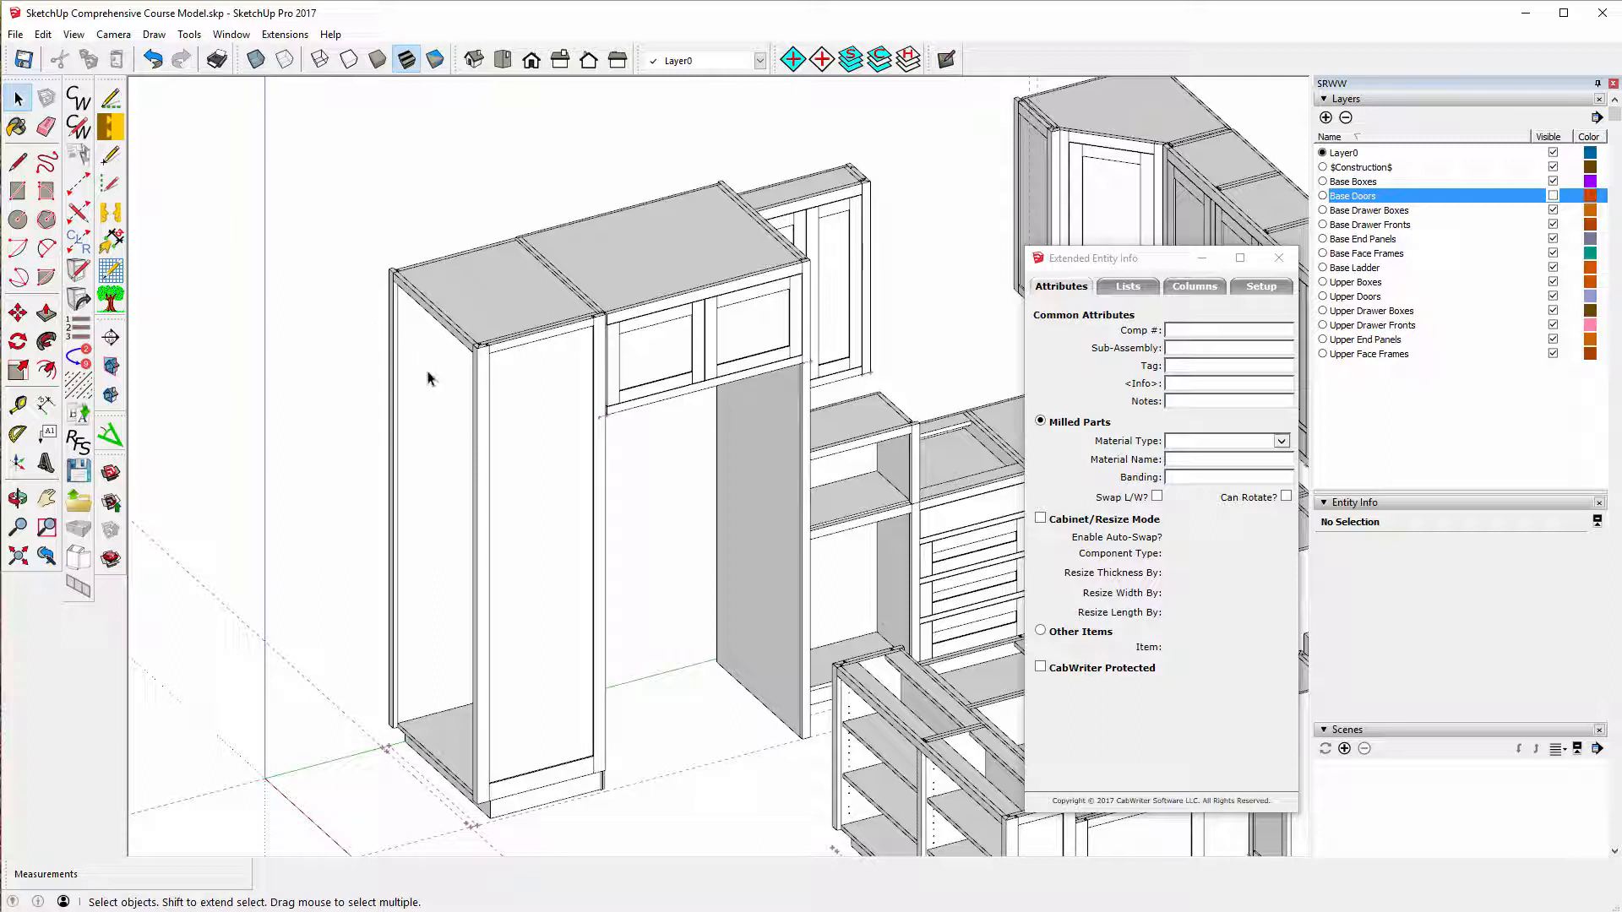
pyautogui.click(1553, 195)
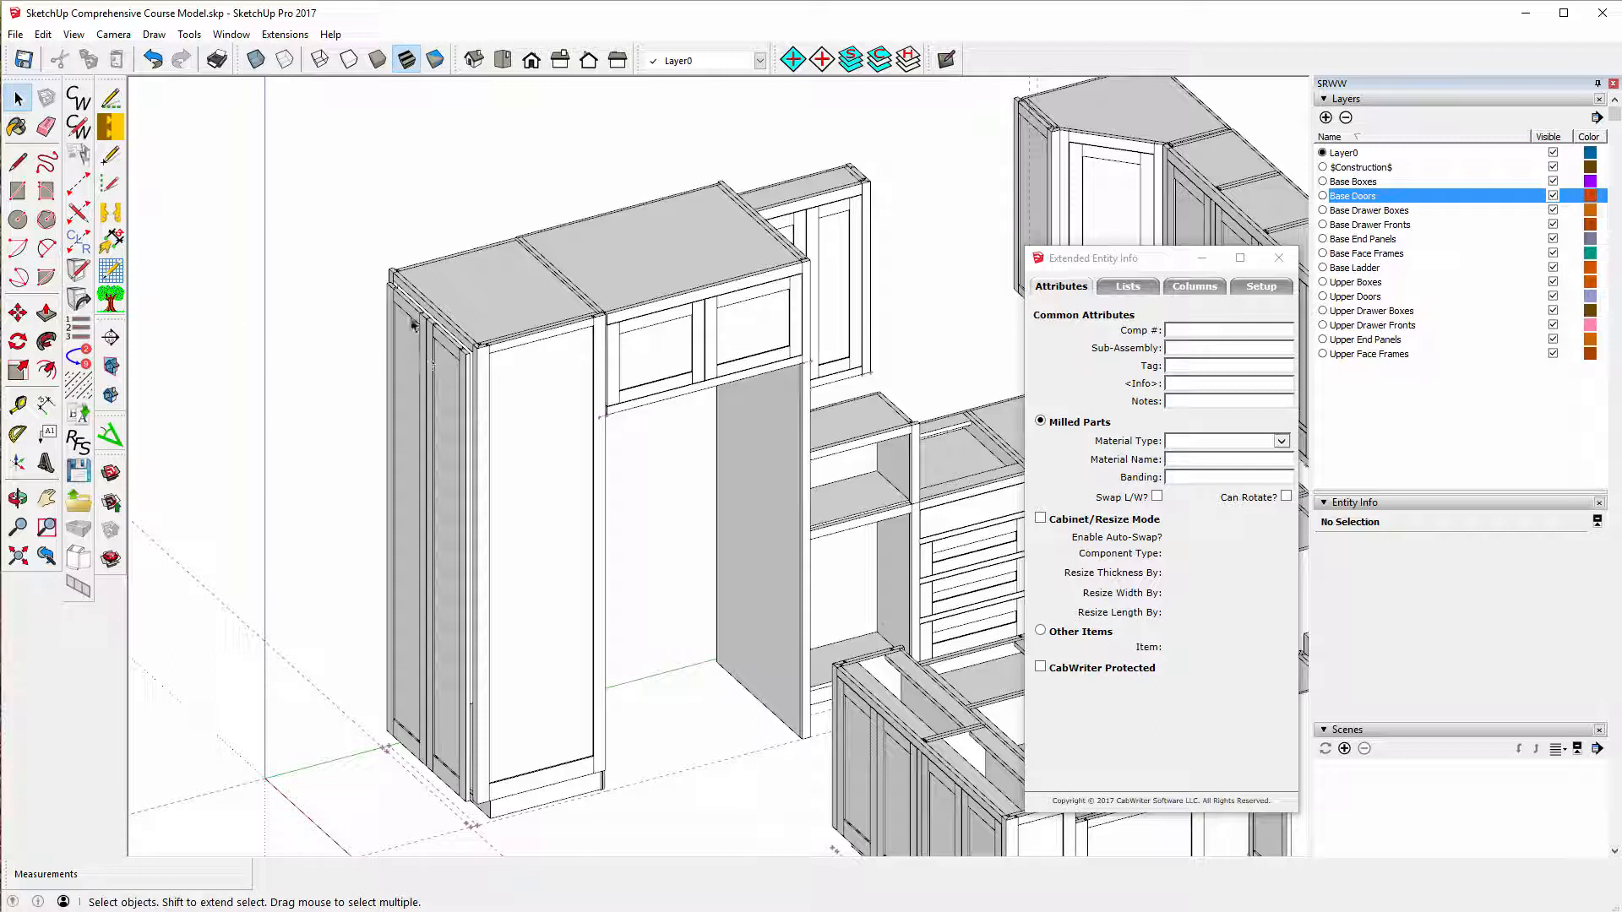
# - Select the tall cabinet's whole door sub-assembly through CabWriter, unlock it and delete it
pyautogui.click(411, 316)
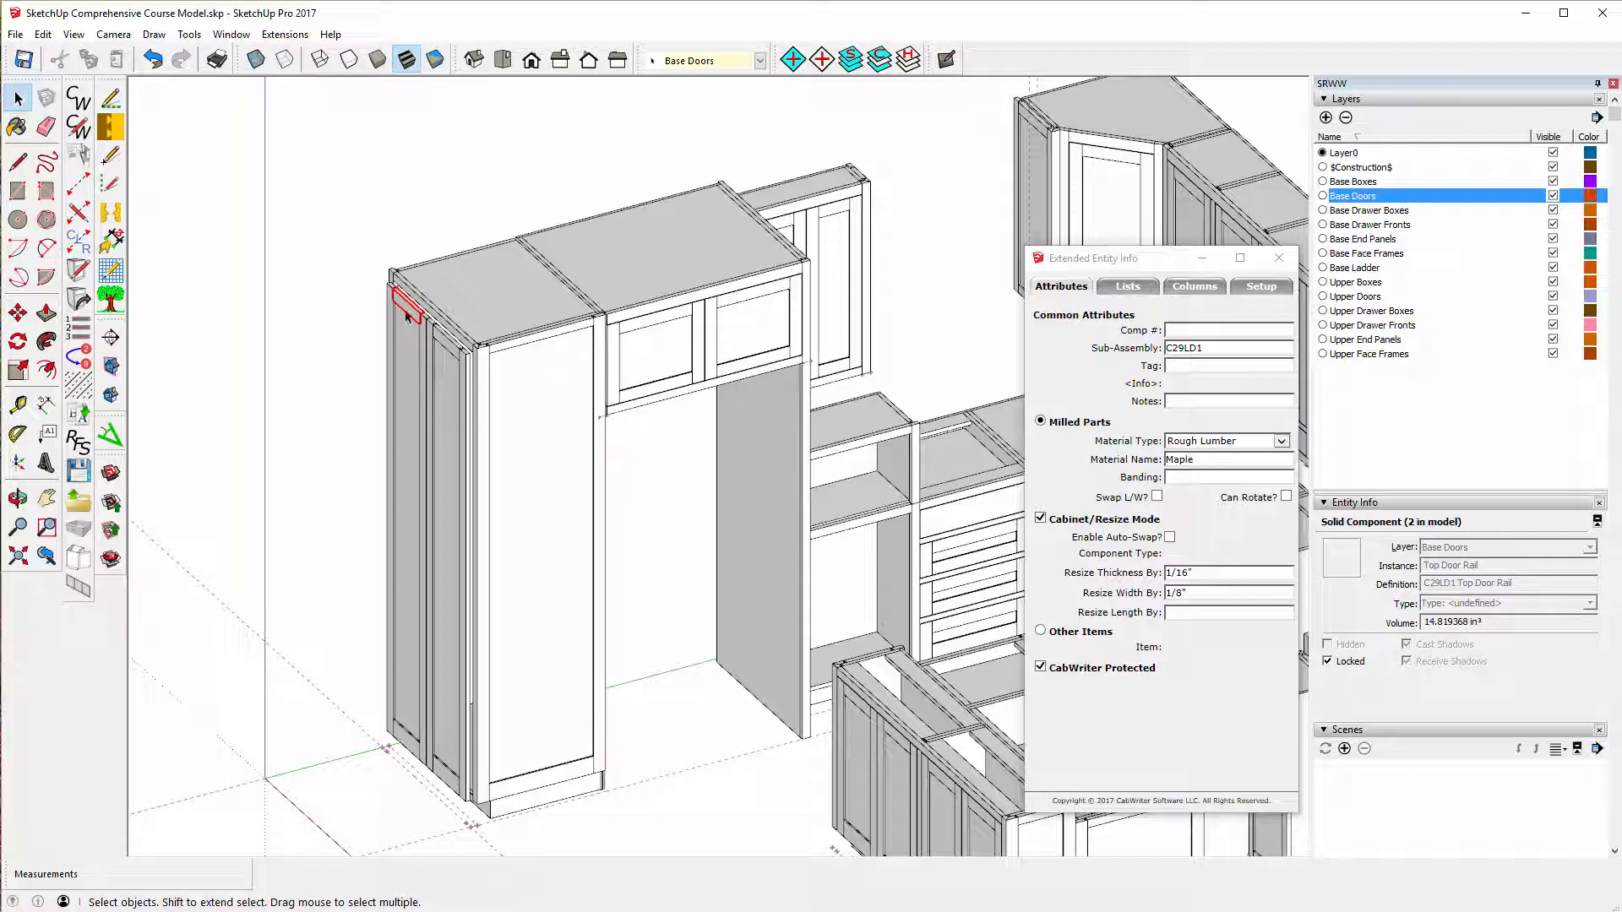
pyautogui.rightClick(407, 309)
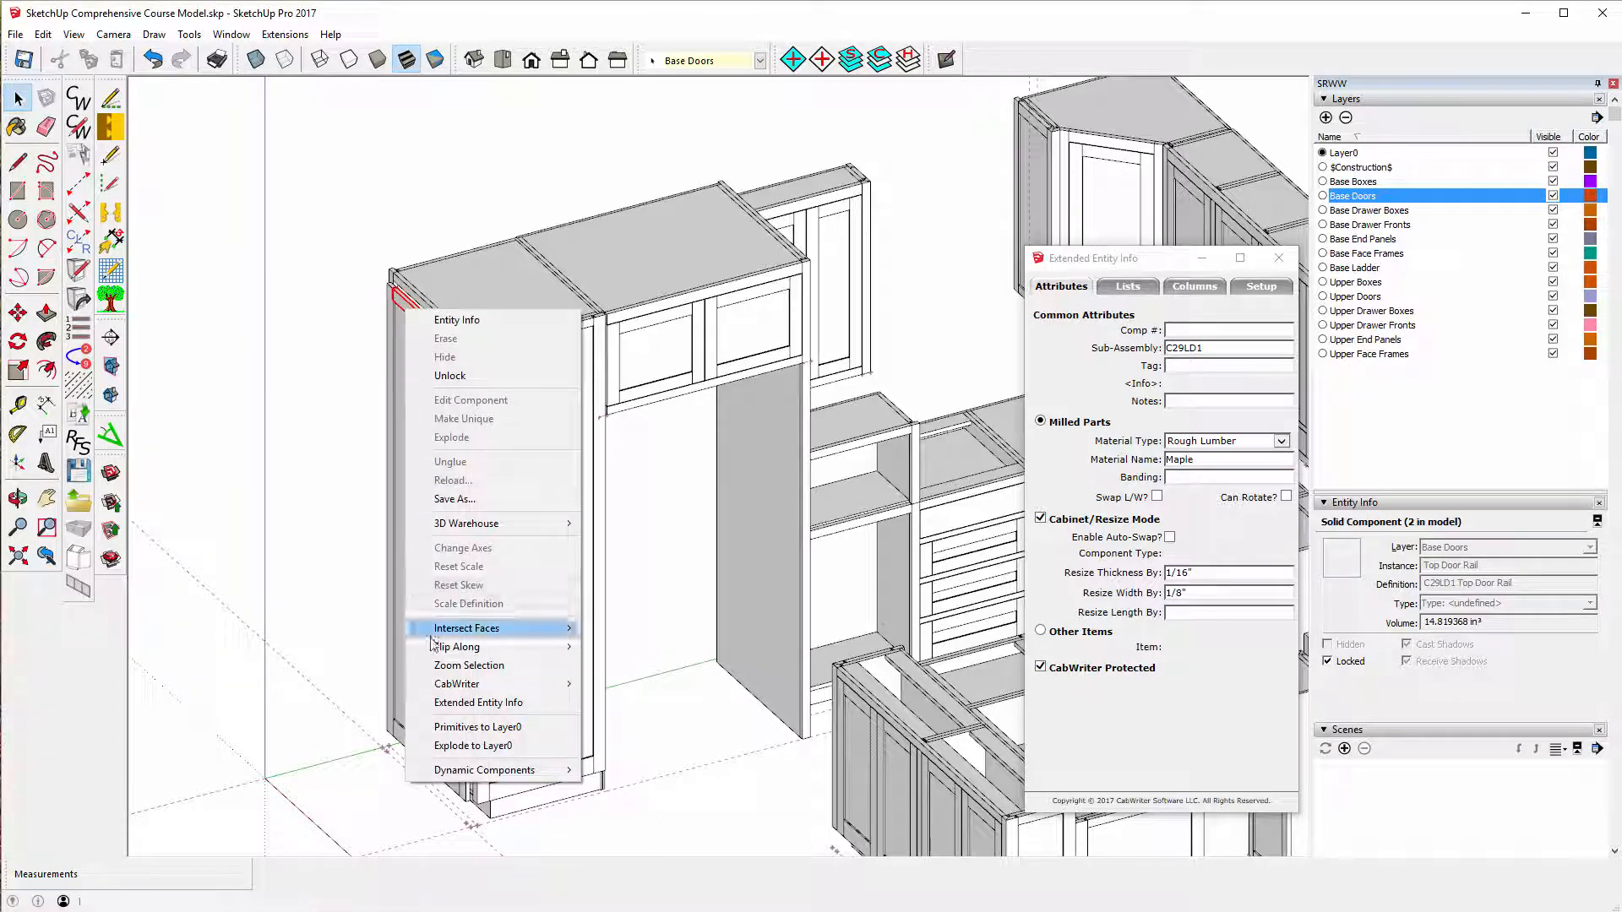
pyautogui.moveTo(461, 684)
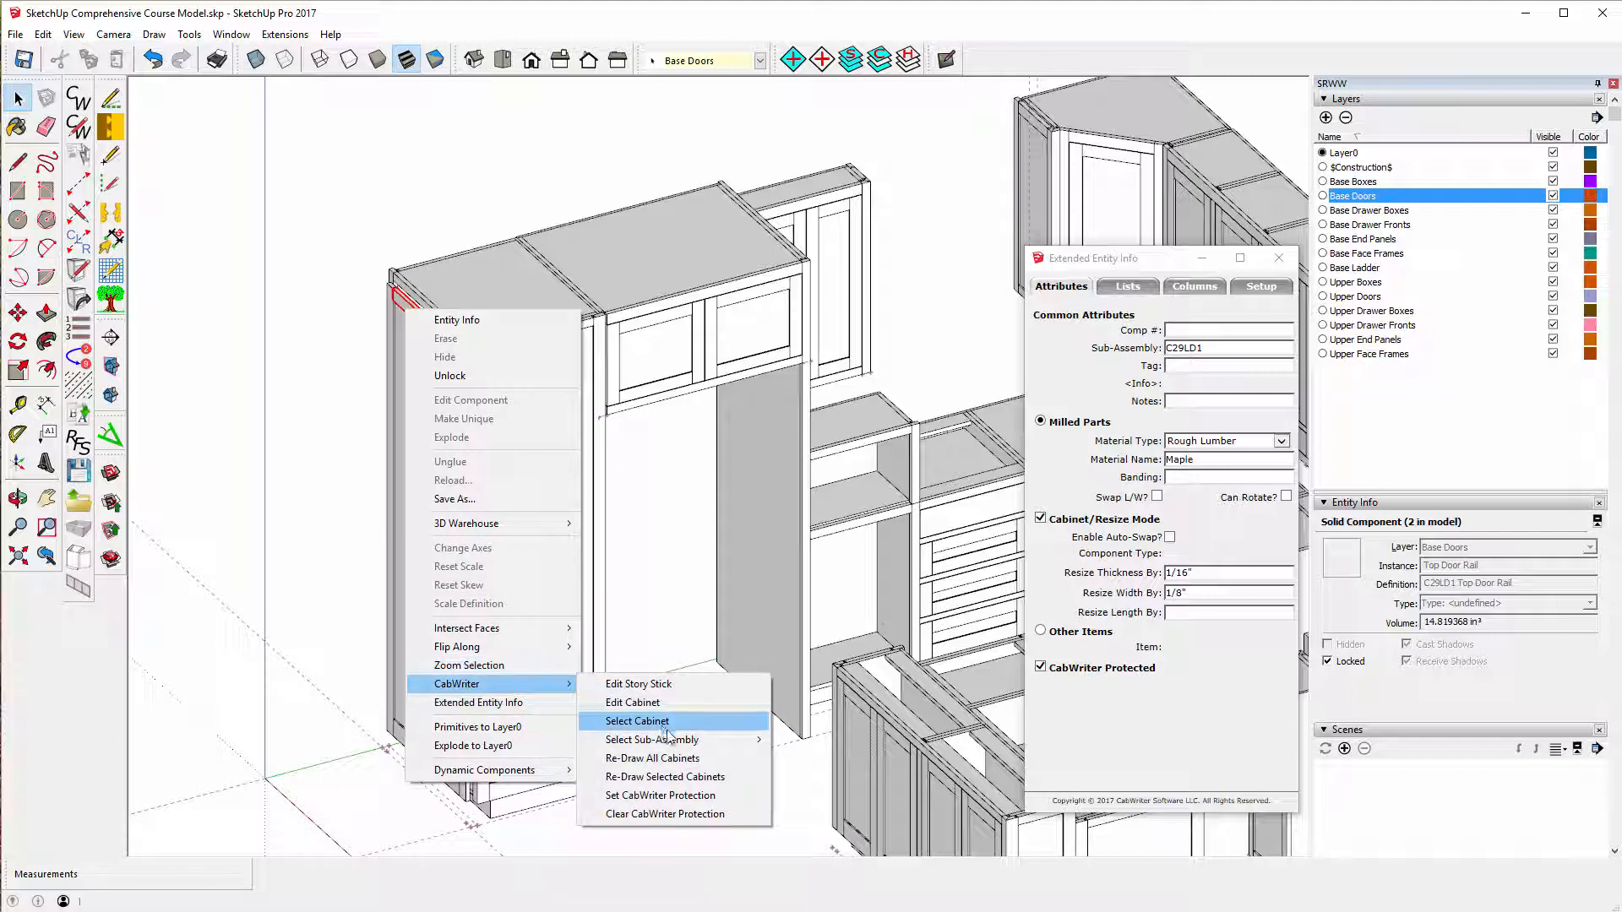
pyautogui.moveTo(673, 741)
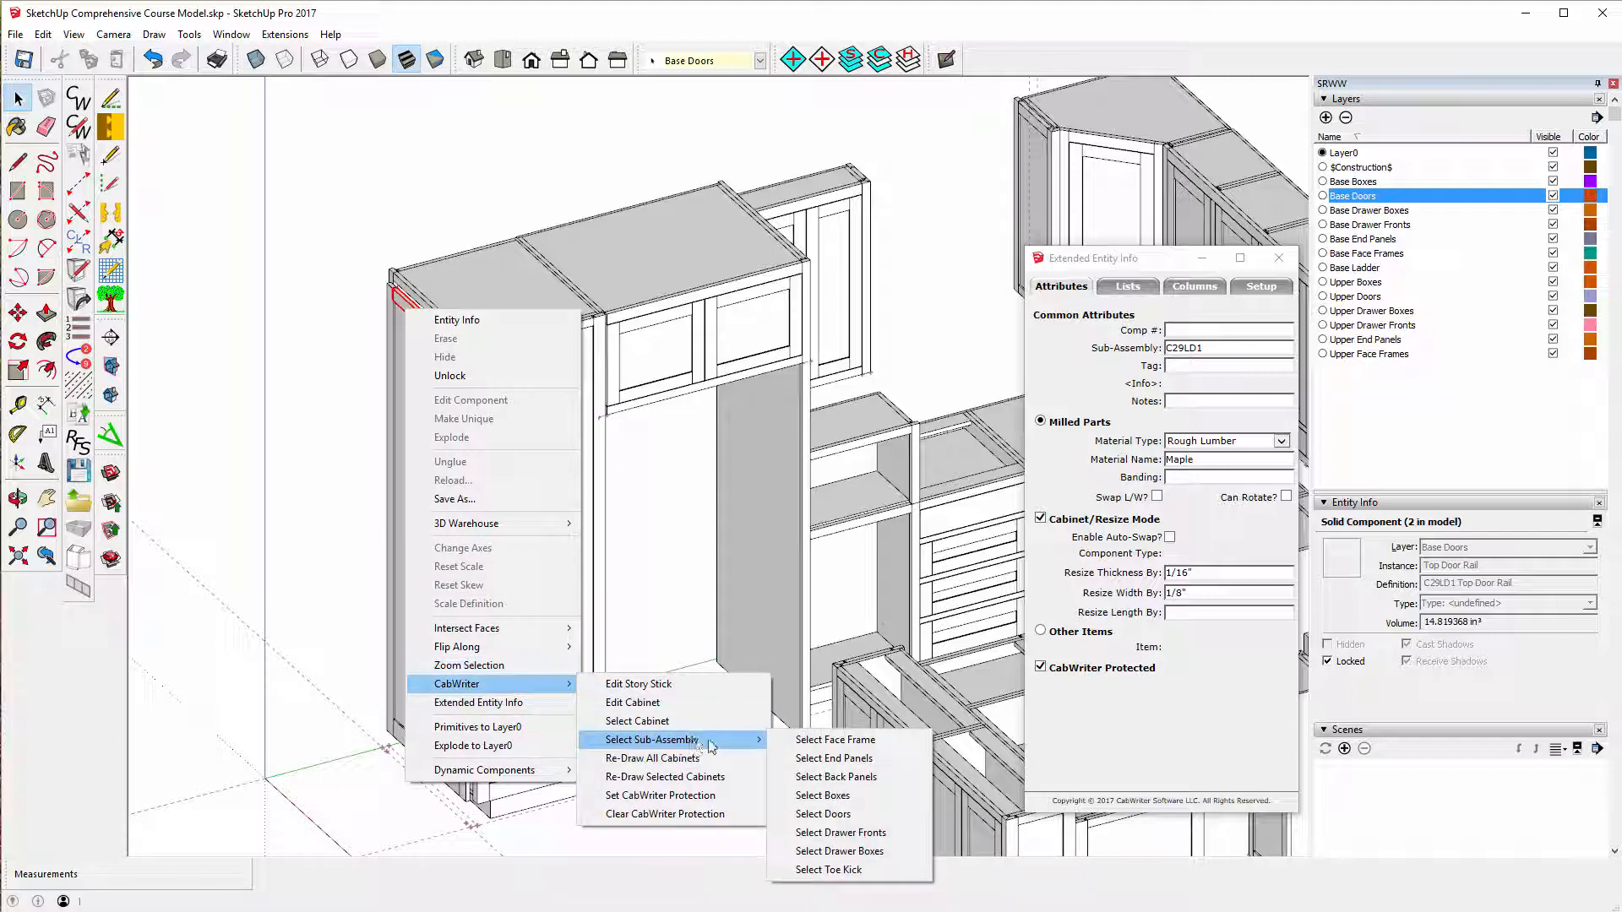
pyautogui.click(850, 816)
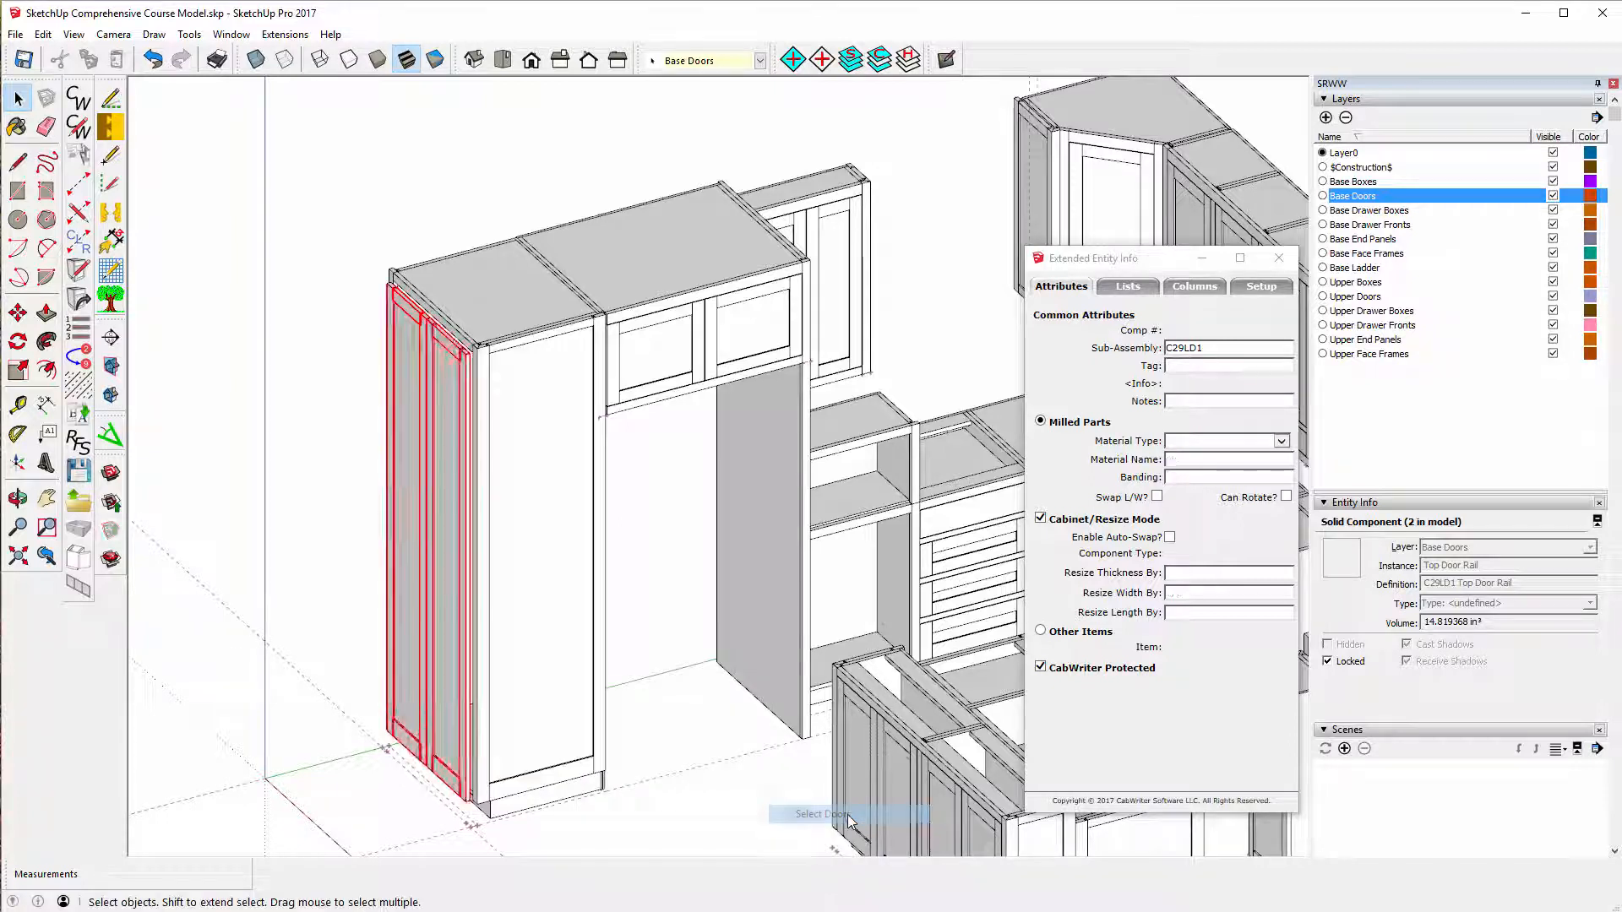
pyautogui.rightClick(424, 364)
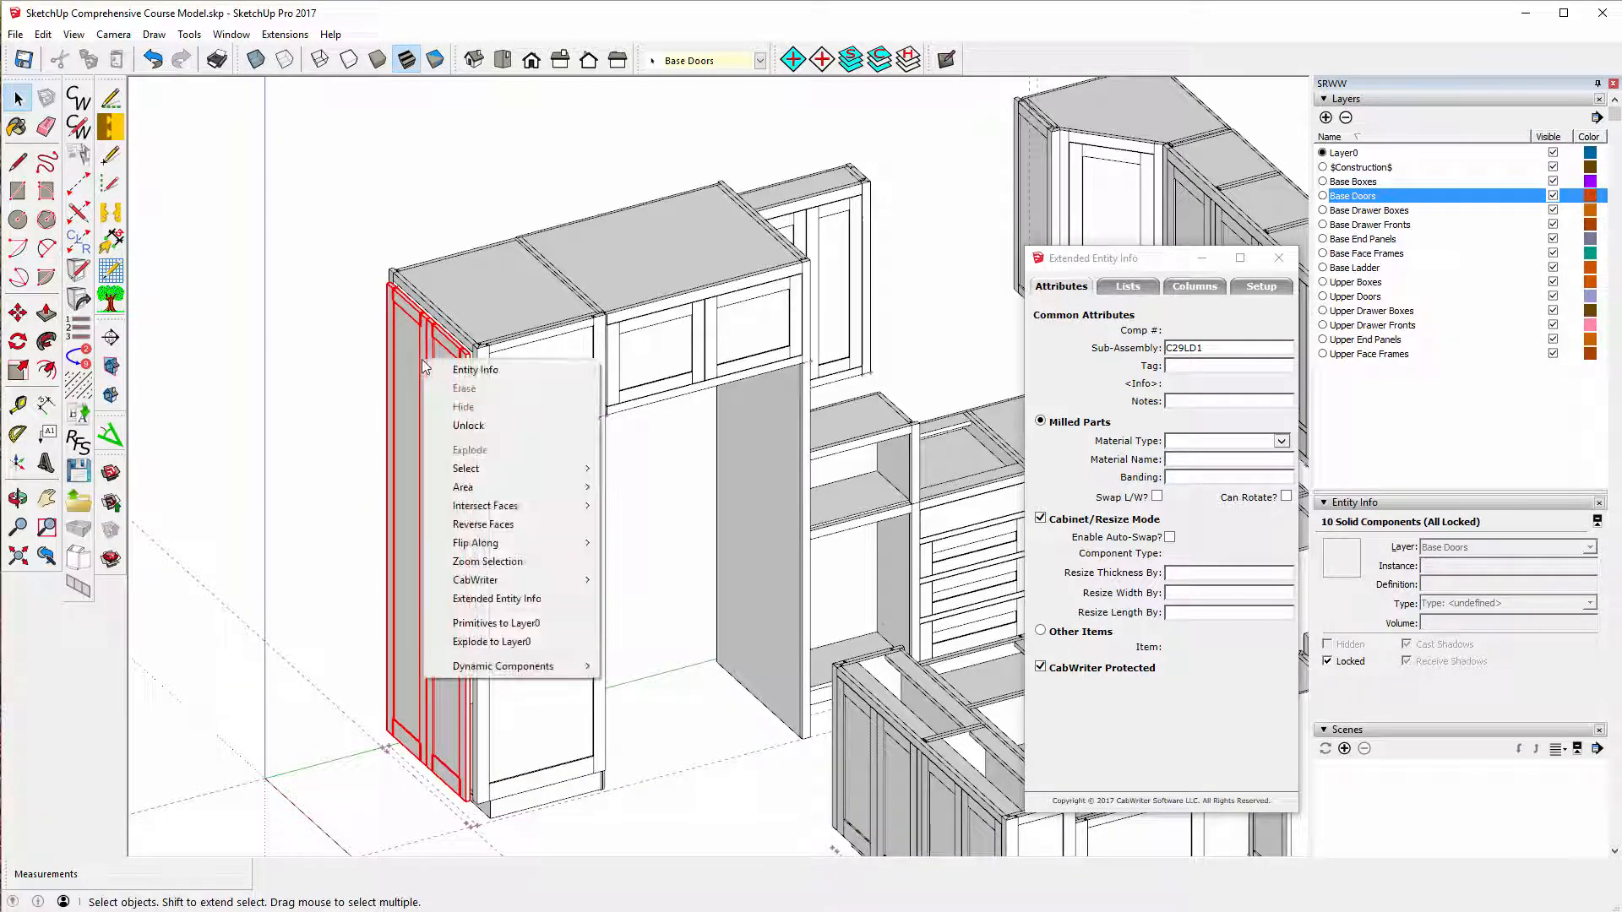
pyautogui.click(489, 424)
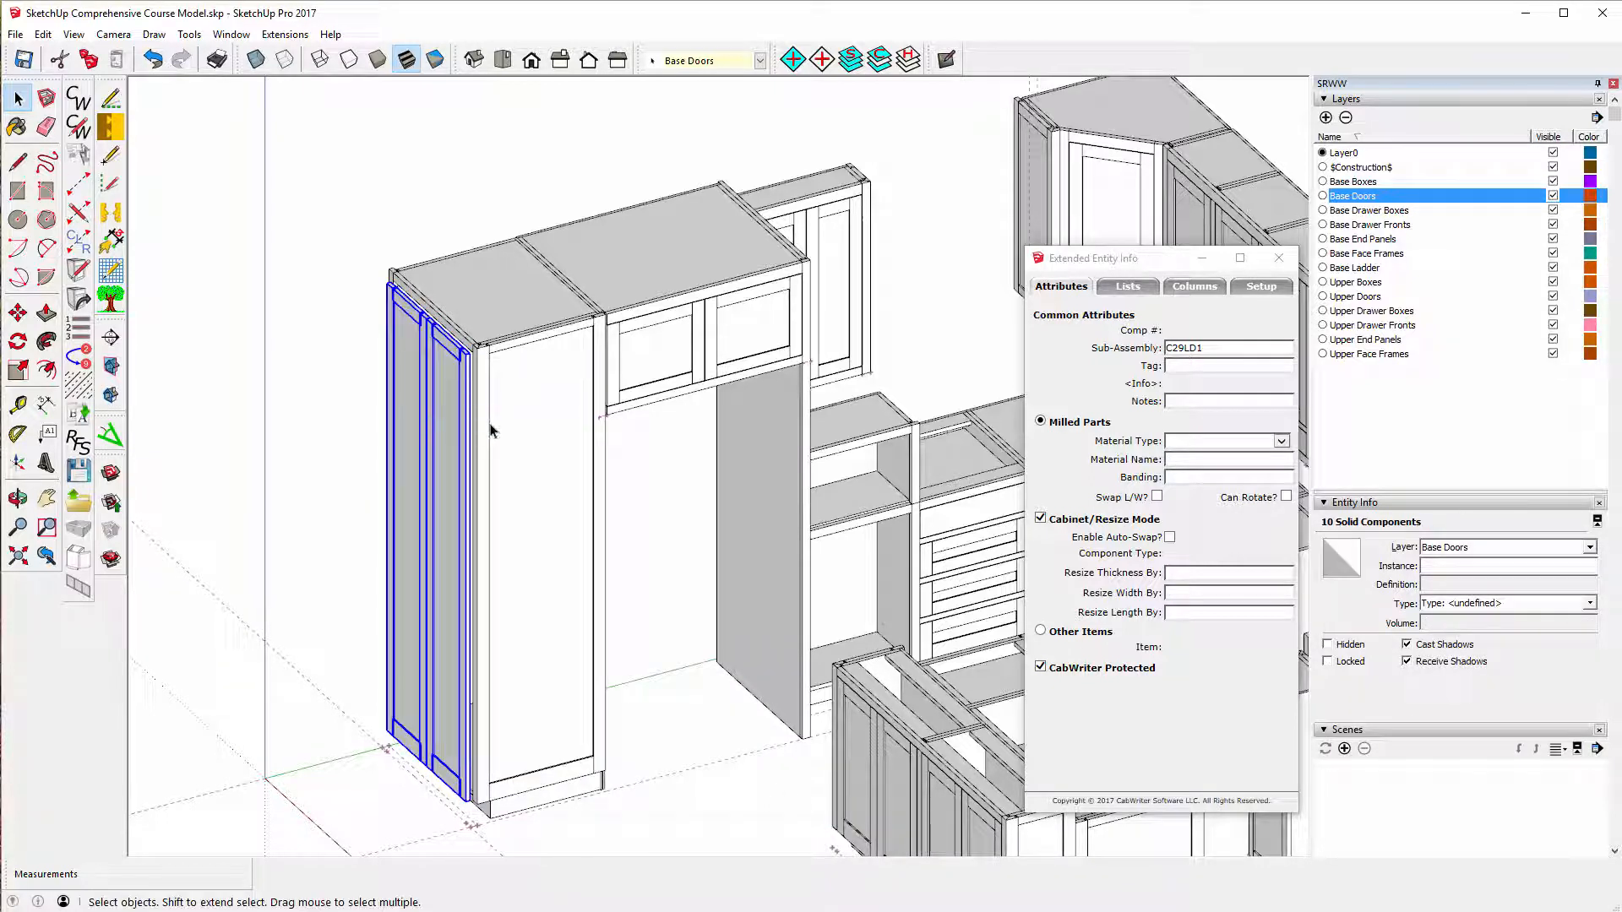
pyautogui.press('Delete')
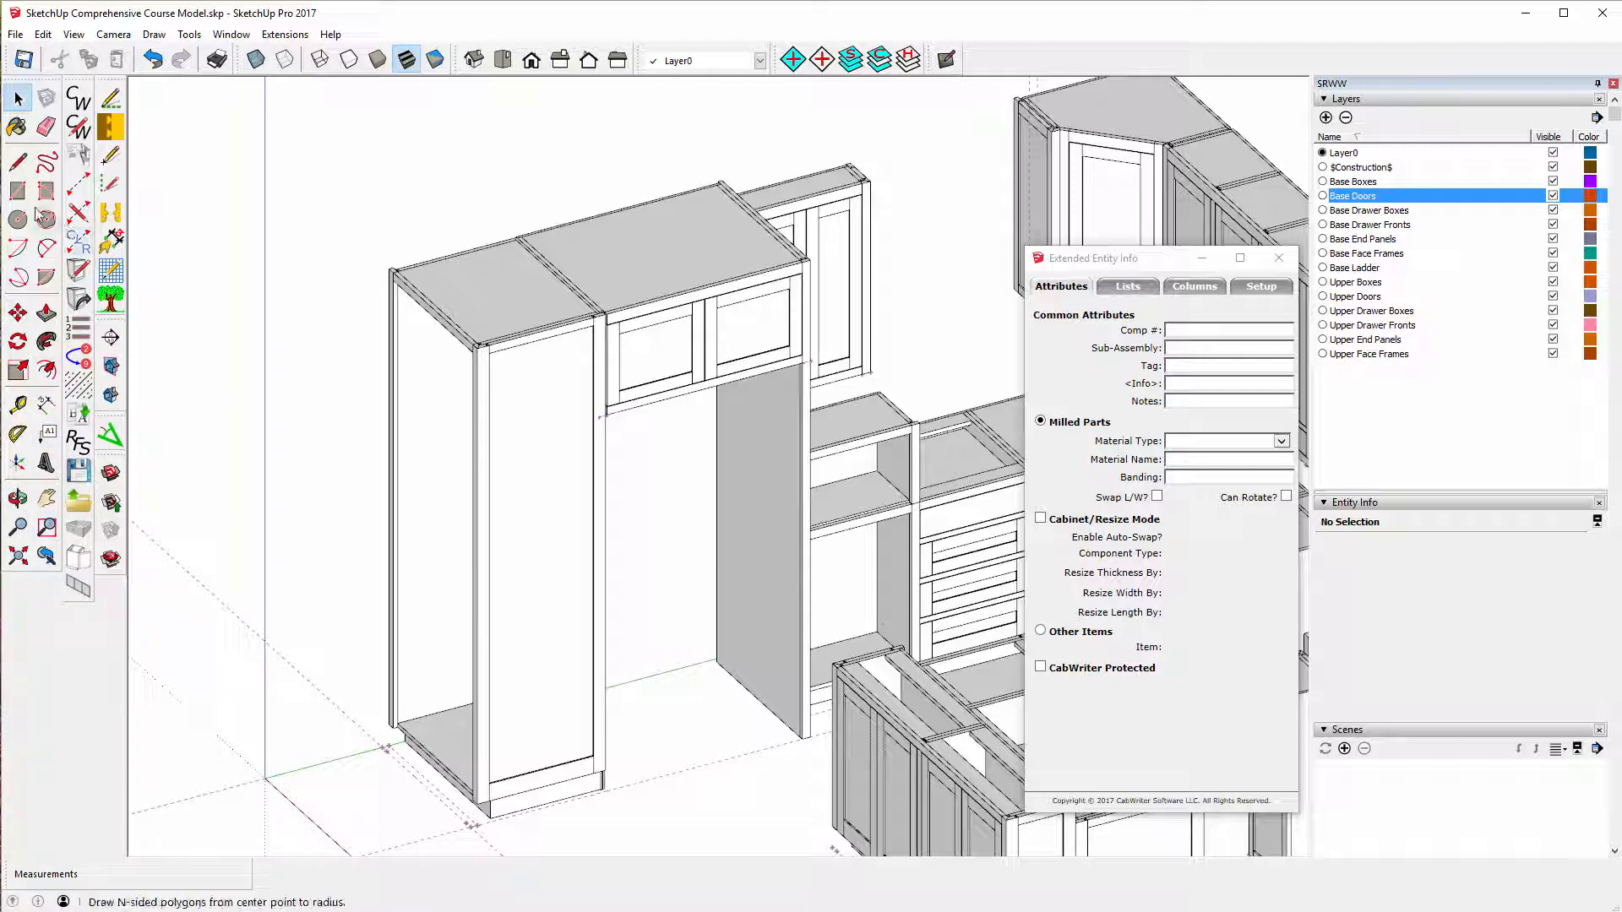
# - Draw a 27 7/16" by 84 1/2" rectangle across the tall cabinet's open front, between its opposite corners
pyautogui.click(17, 191)
pyautogui.scroll(3, 407, 295)
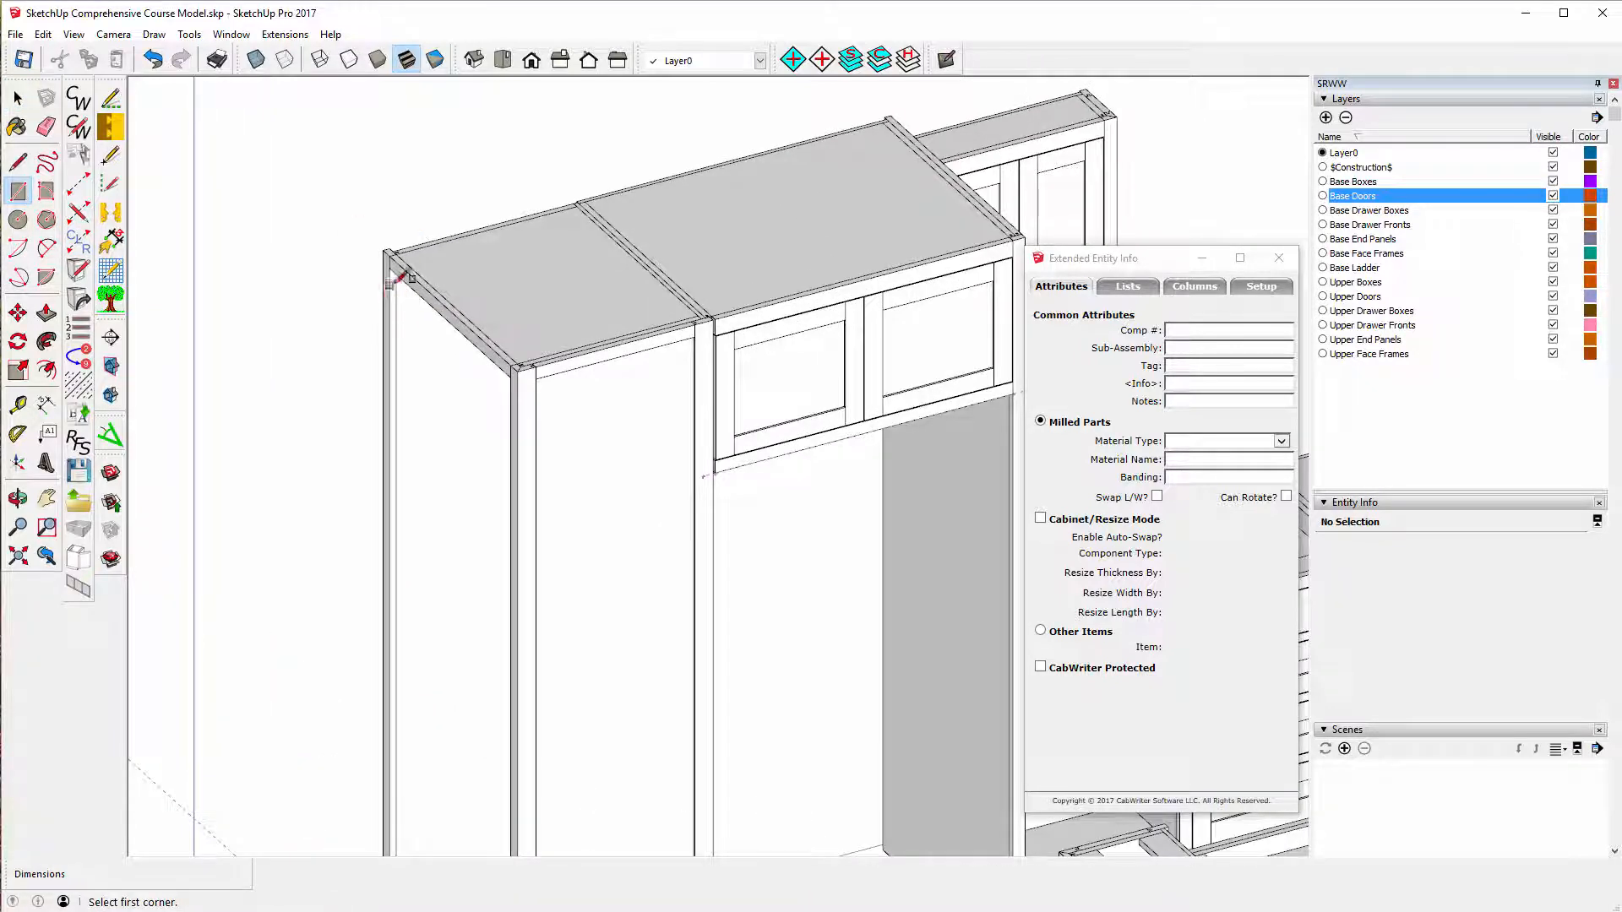
pyautogui.click(388, 268)
pyautogui.scroll(-5, 338, 423)
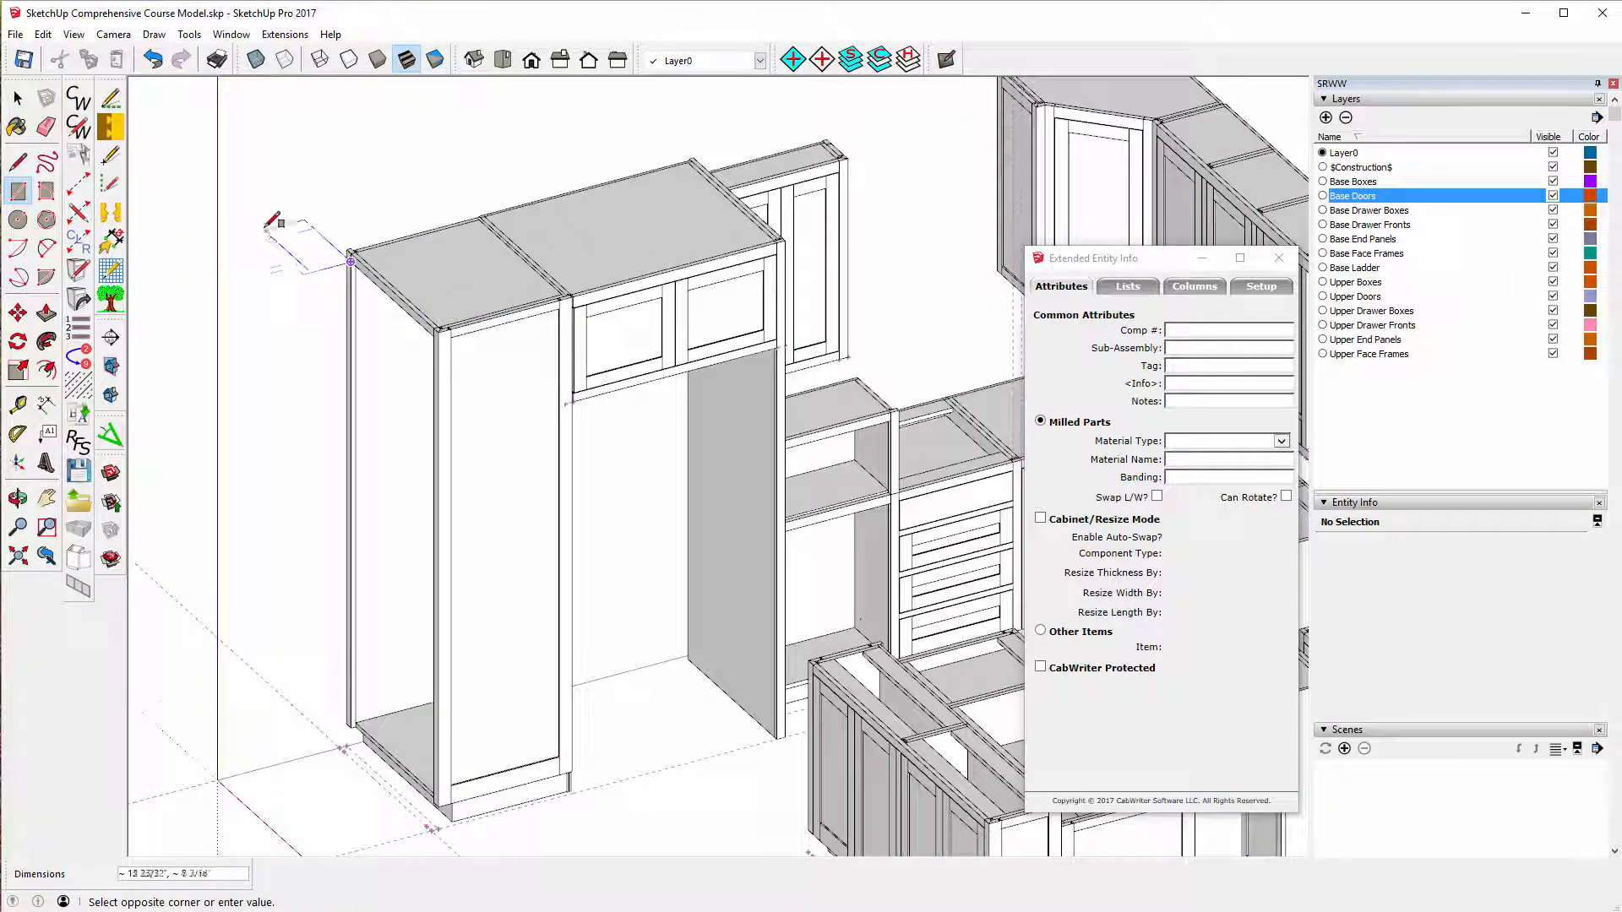
pyautogui.scroll(5, 405, 710)
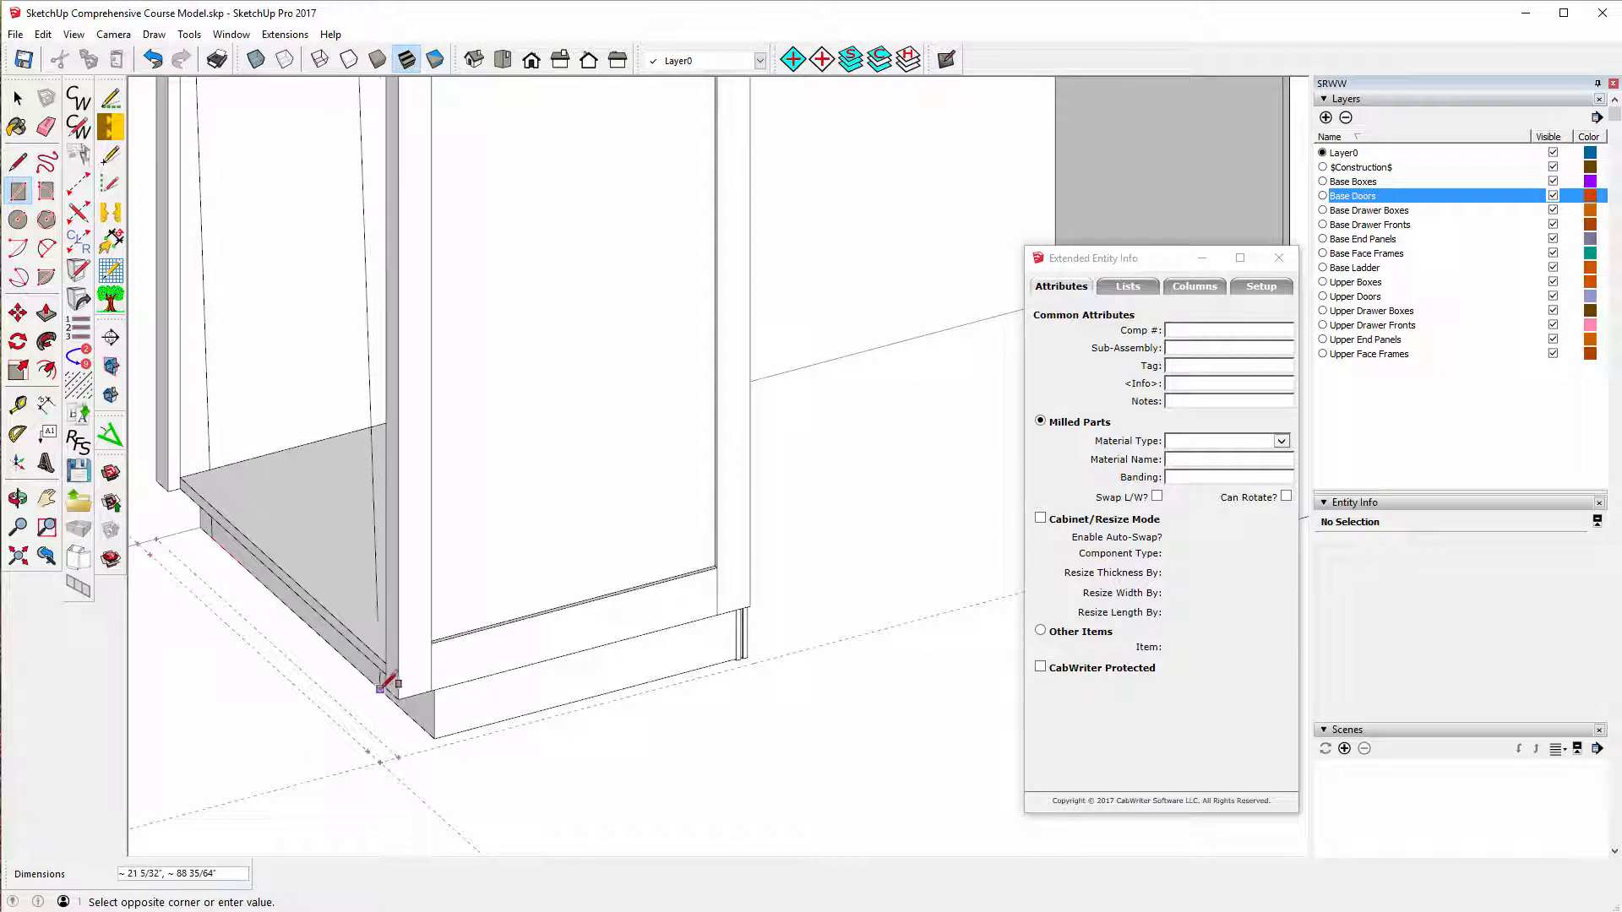
pyautogui.click(401, 699)
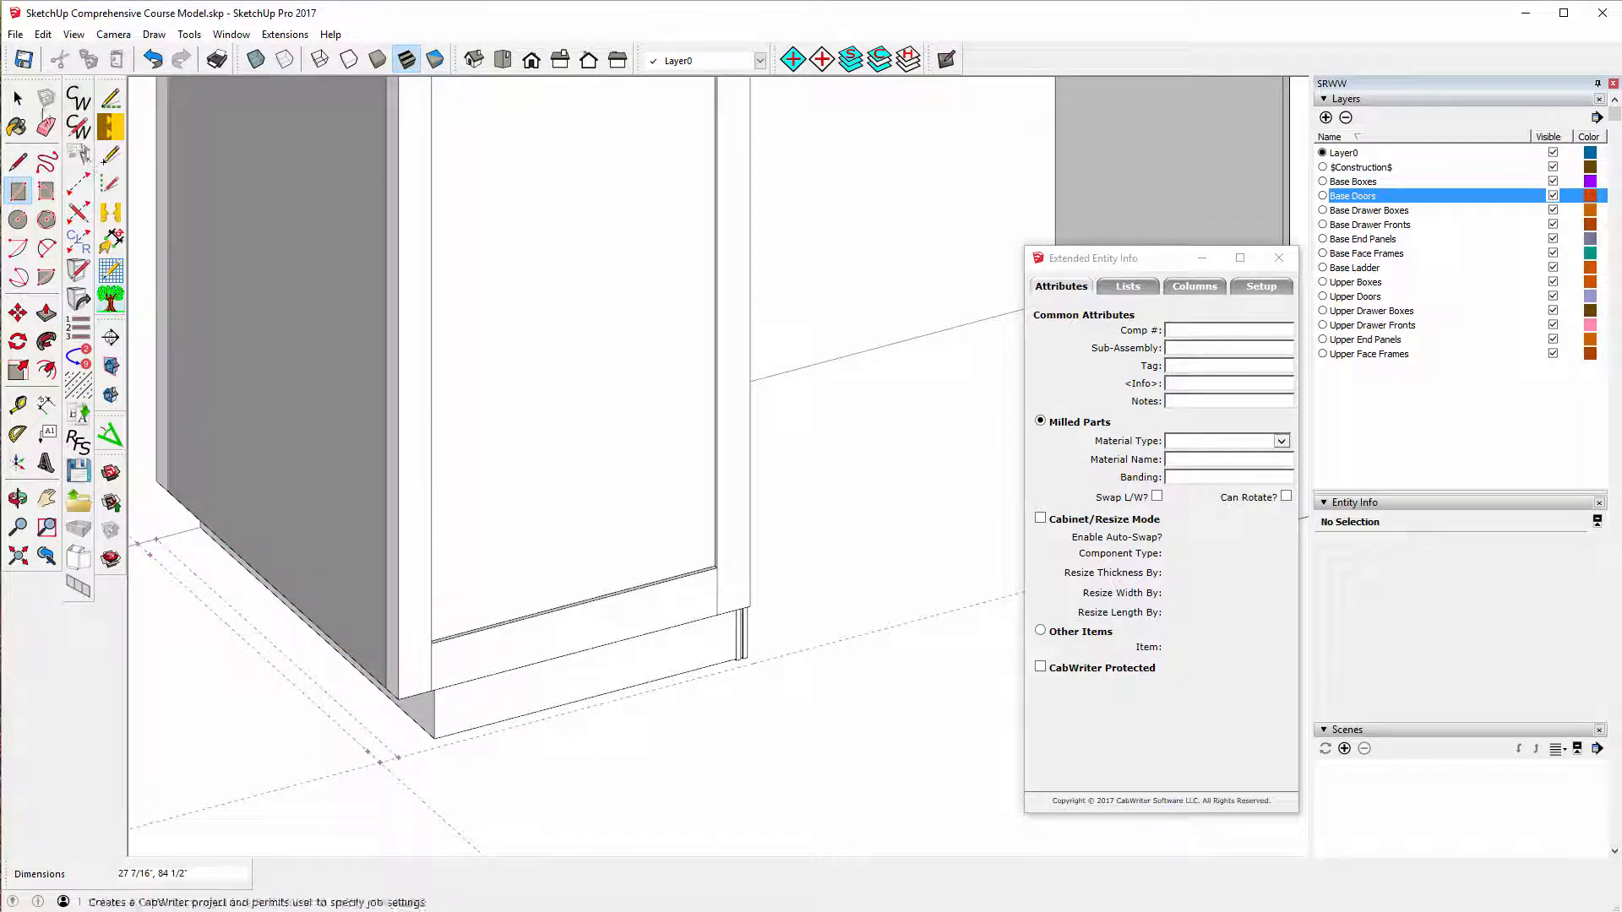
# - Generate two CabWriter doors from the front rectangle with the default hinge side kept, and close Extended Entity Info
pyautogui.click(18, 98)
pyautogui.doubleClick(321, 251)
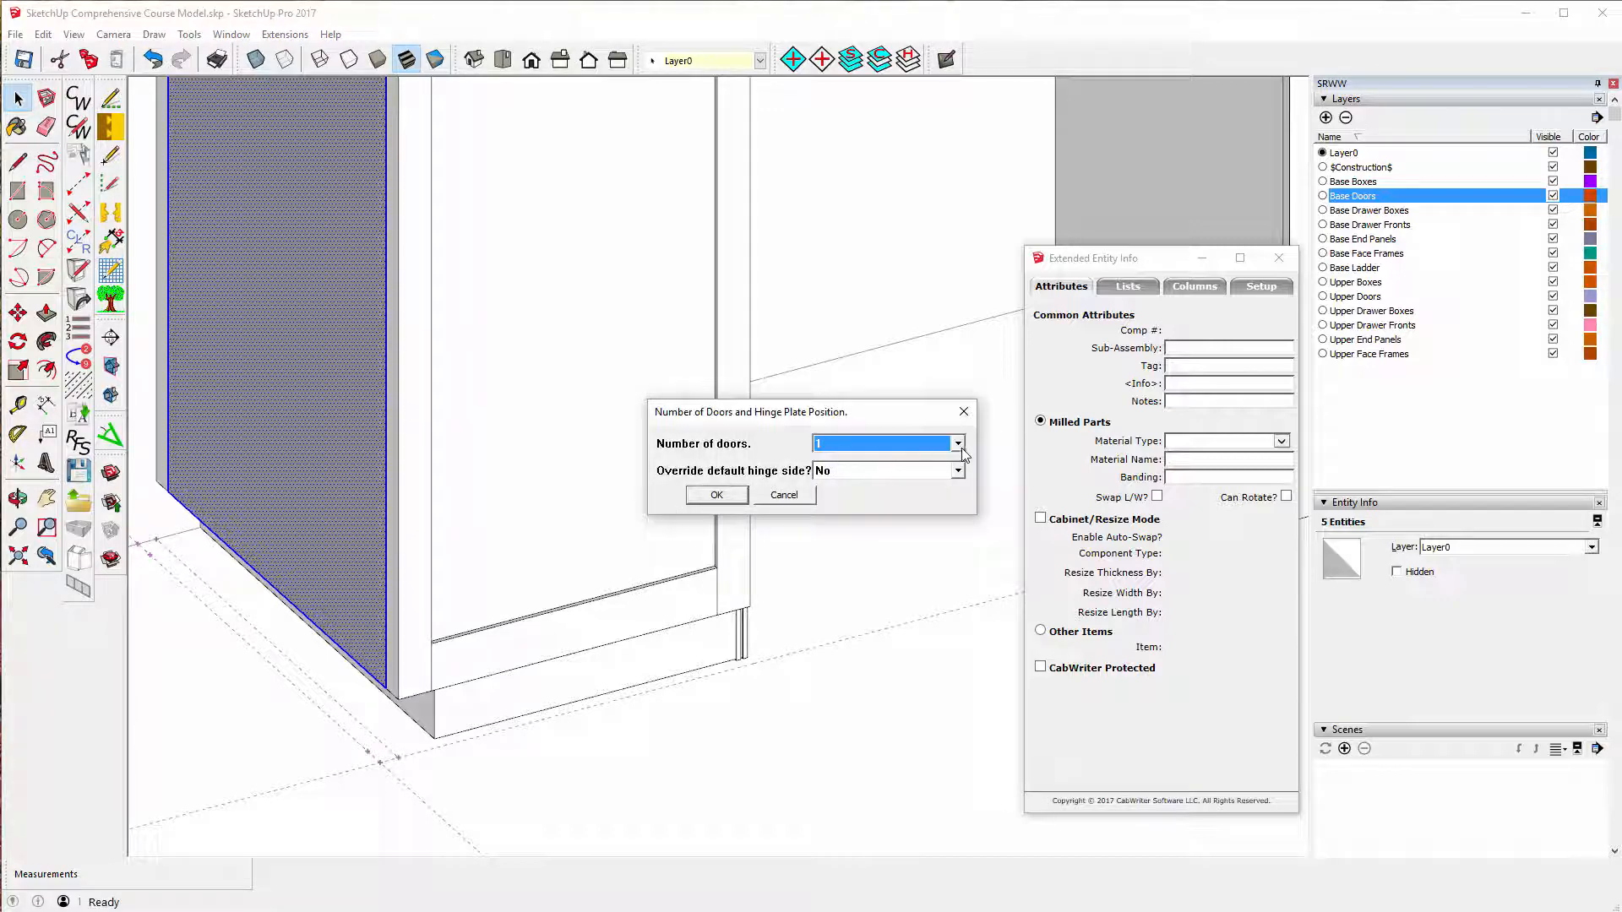
pyautogui.click(959, 444)
pyautogui.click(869, 470)
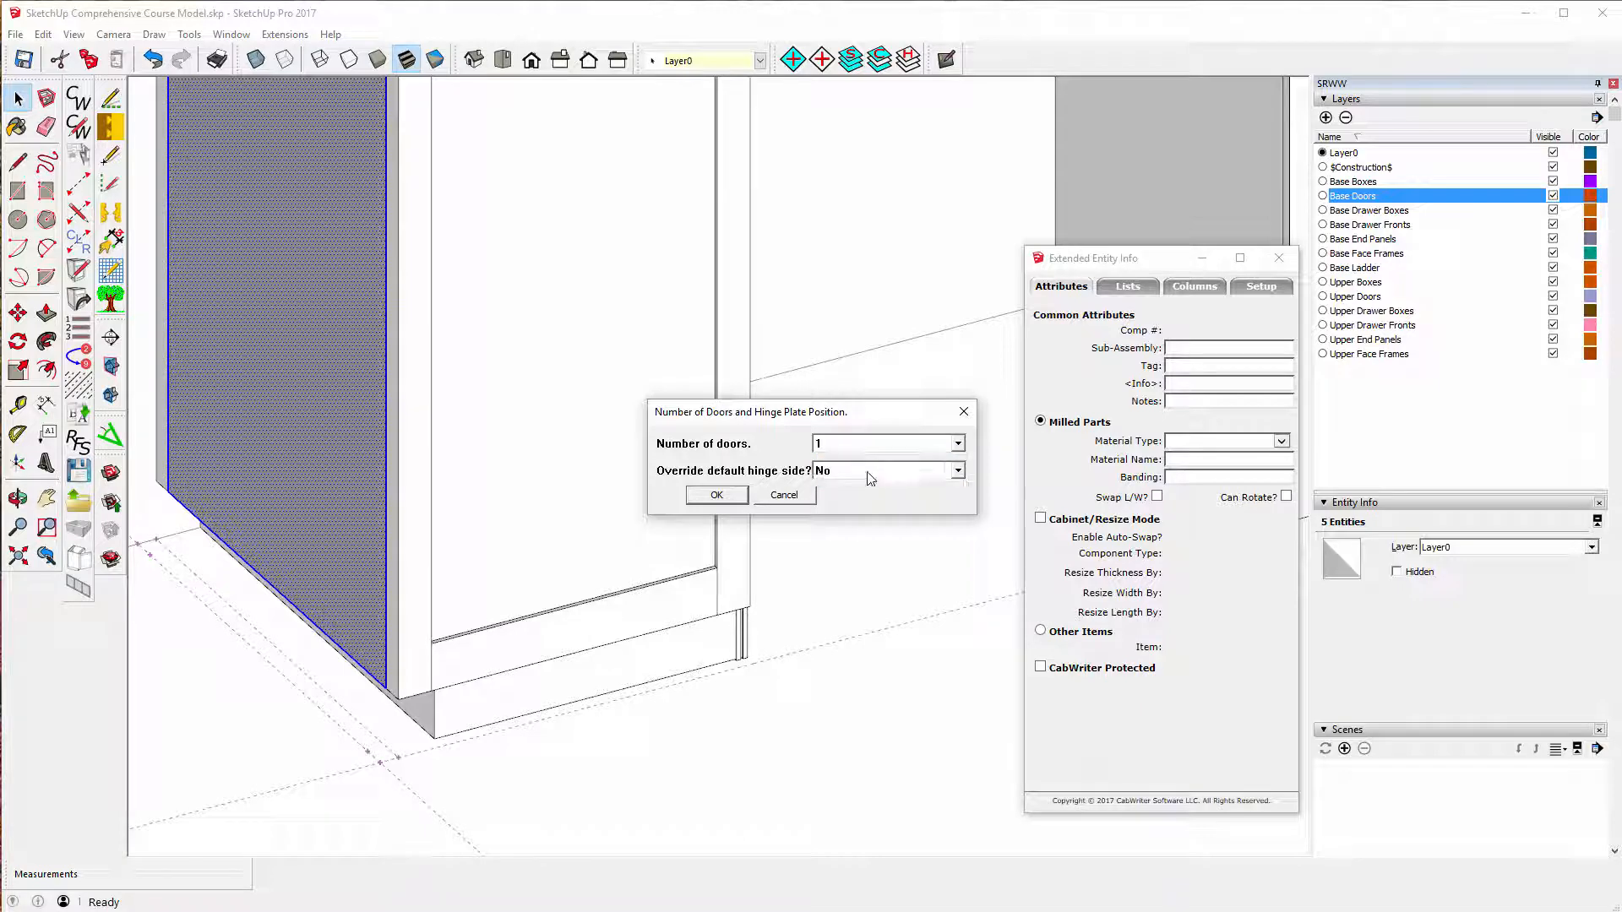
pyautogui.click(715, 496)
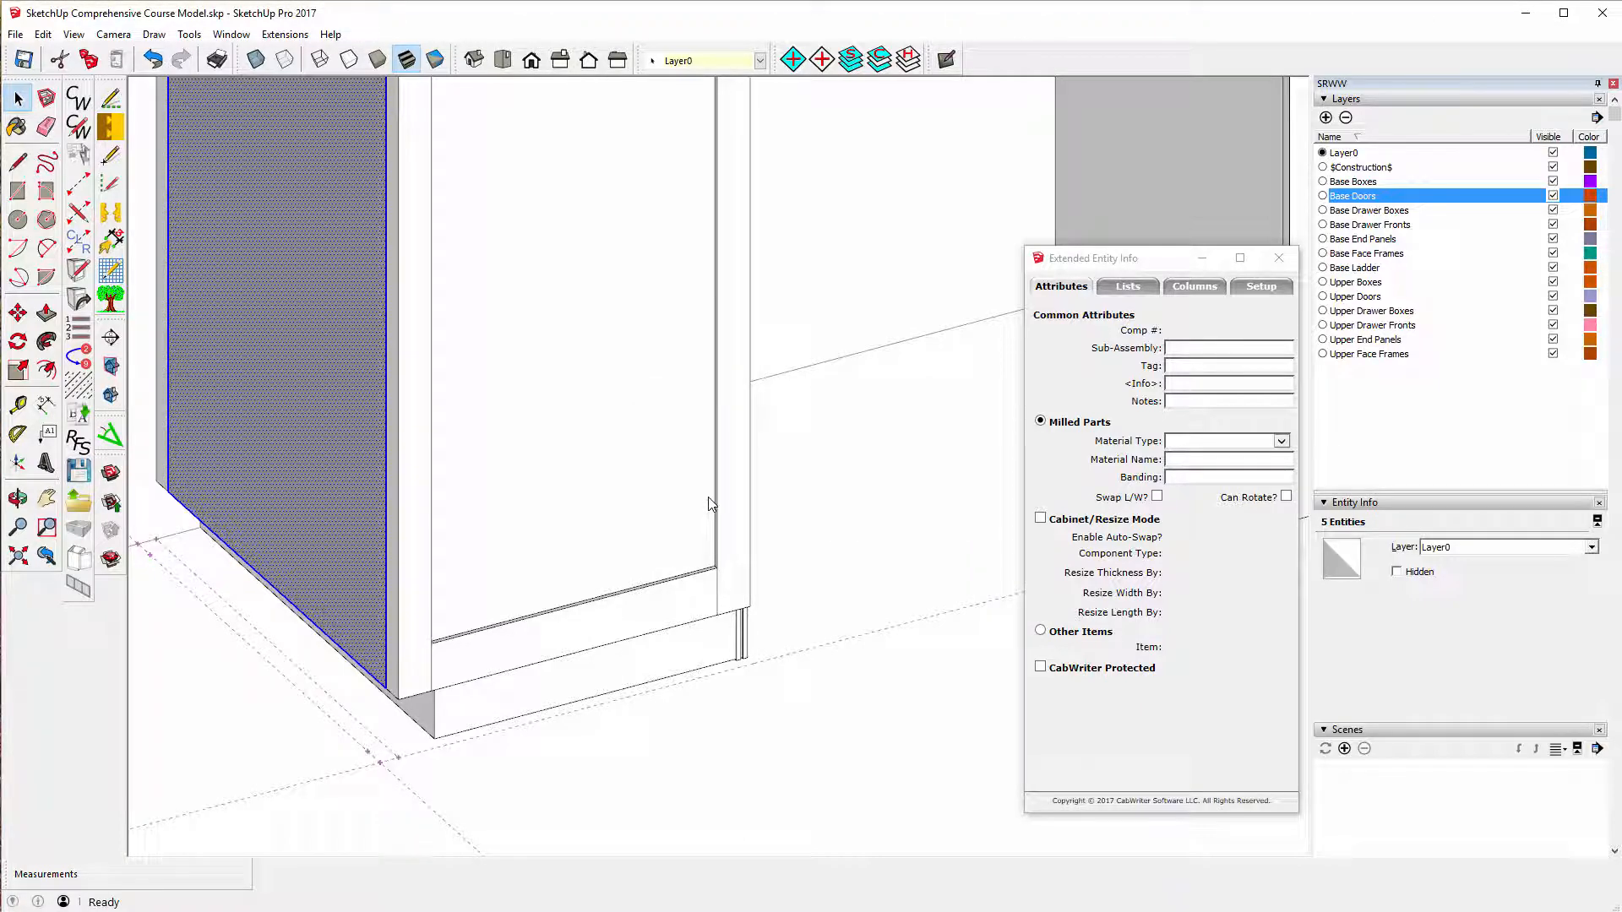
pyautogui.scroll(-3, 668, 532)
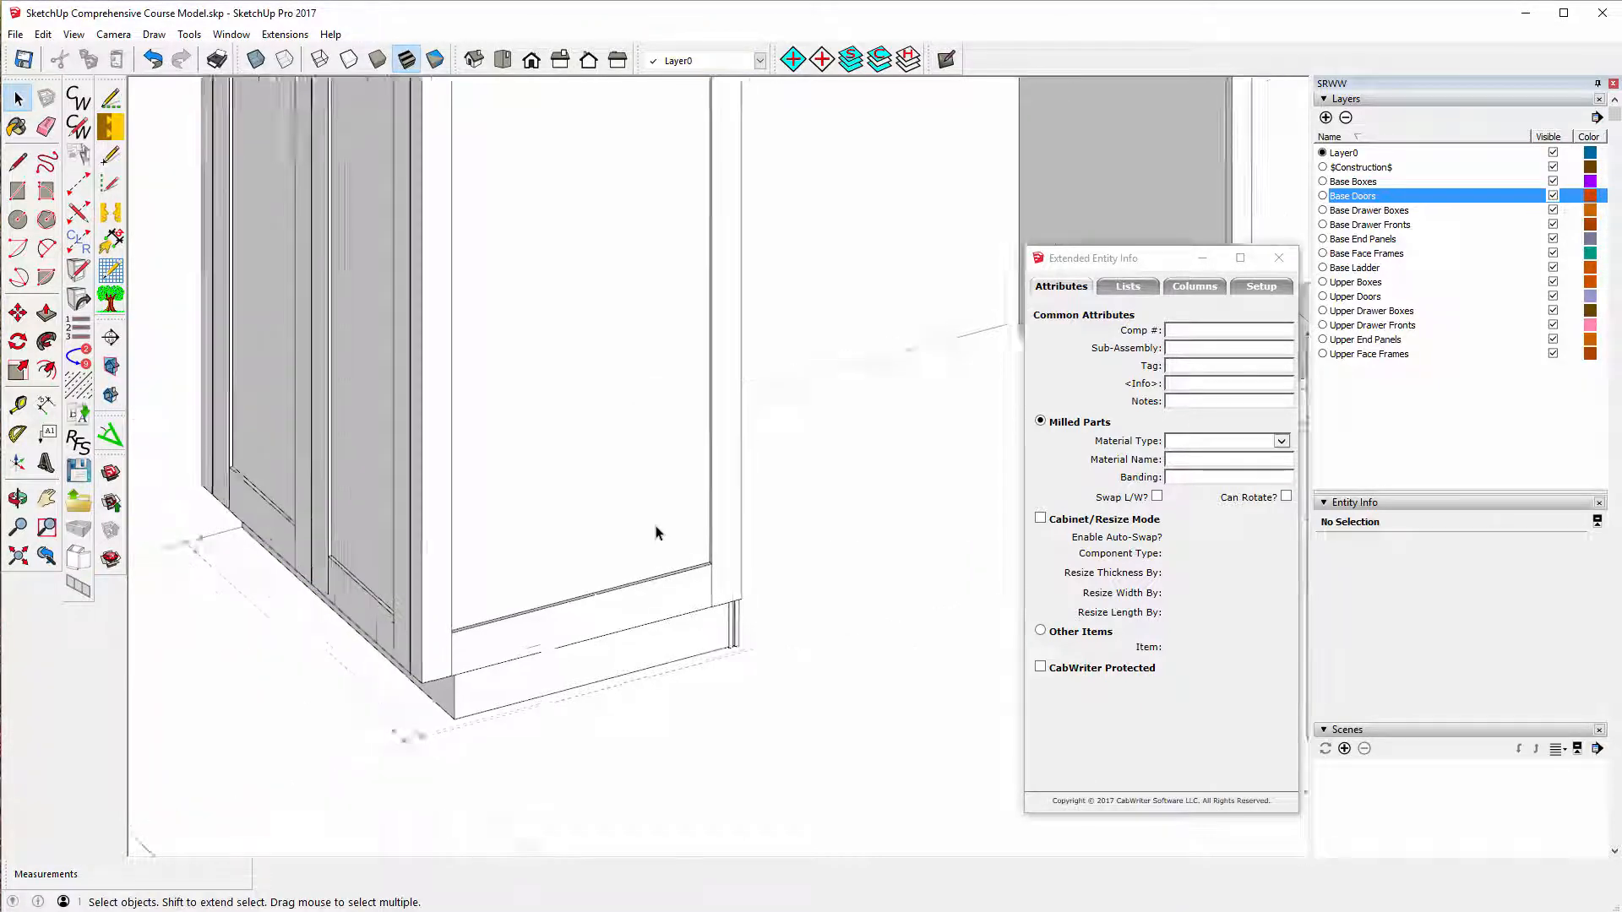
pyautogui.scroll(-4, 659, 568)
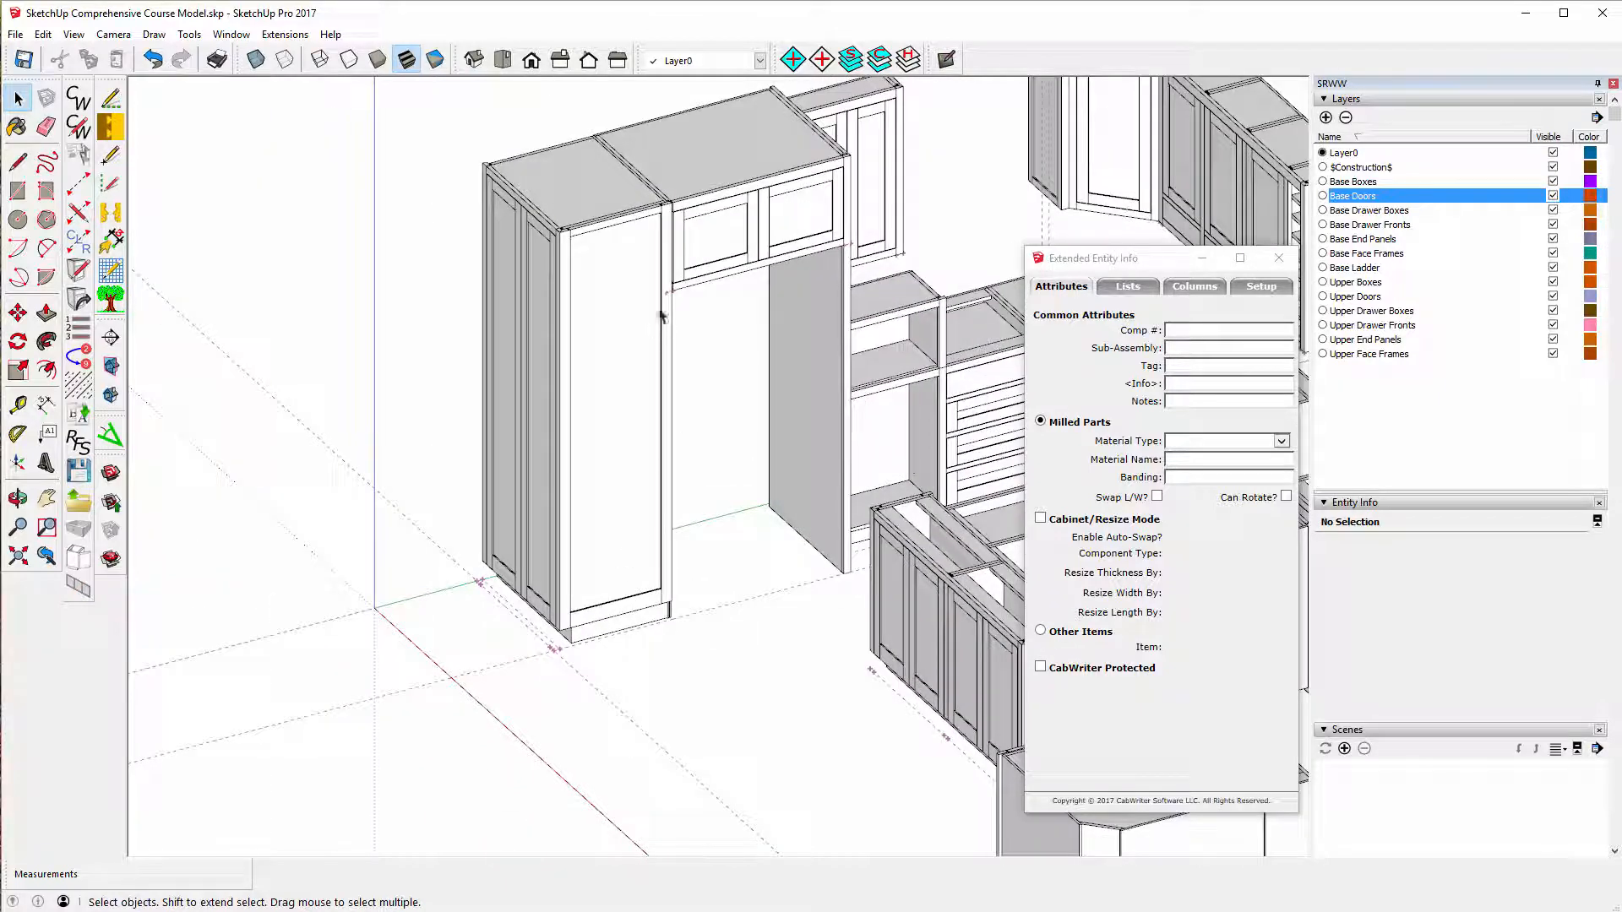
pyautogui.scroll(2, 642, 259)
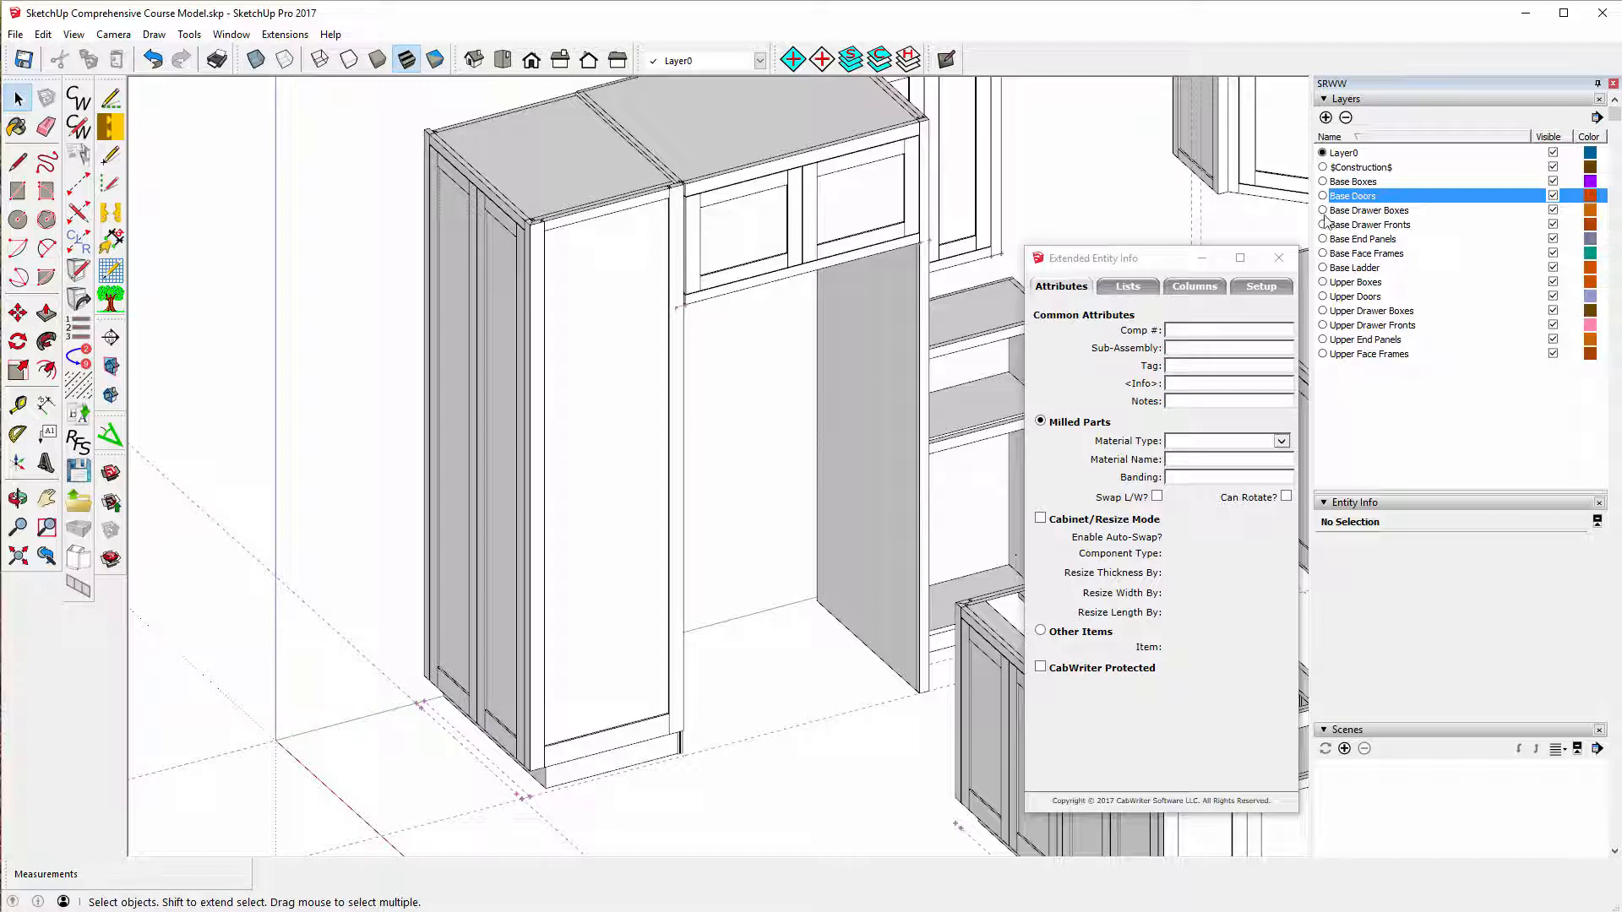
pyautogui.click(1278, 257)
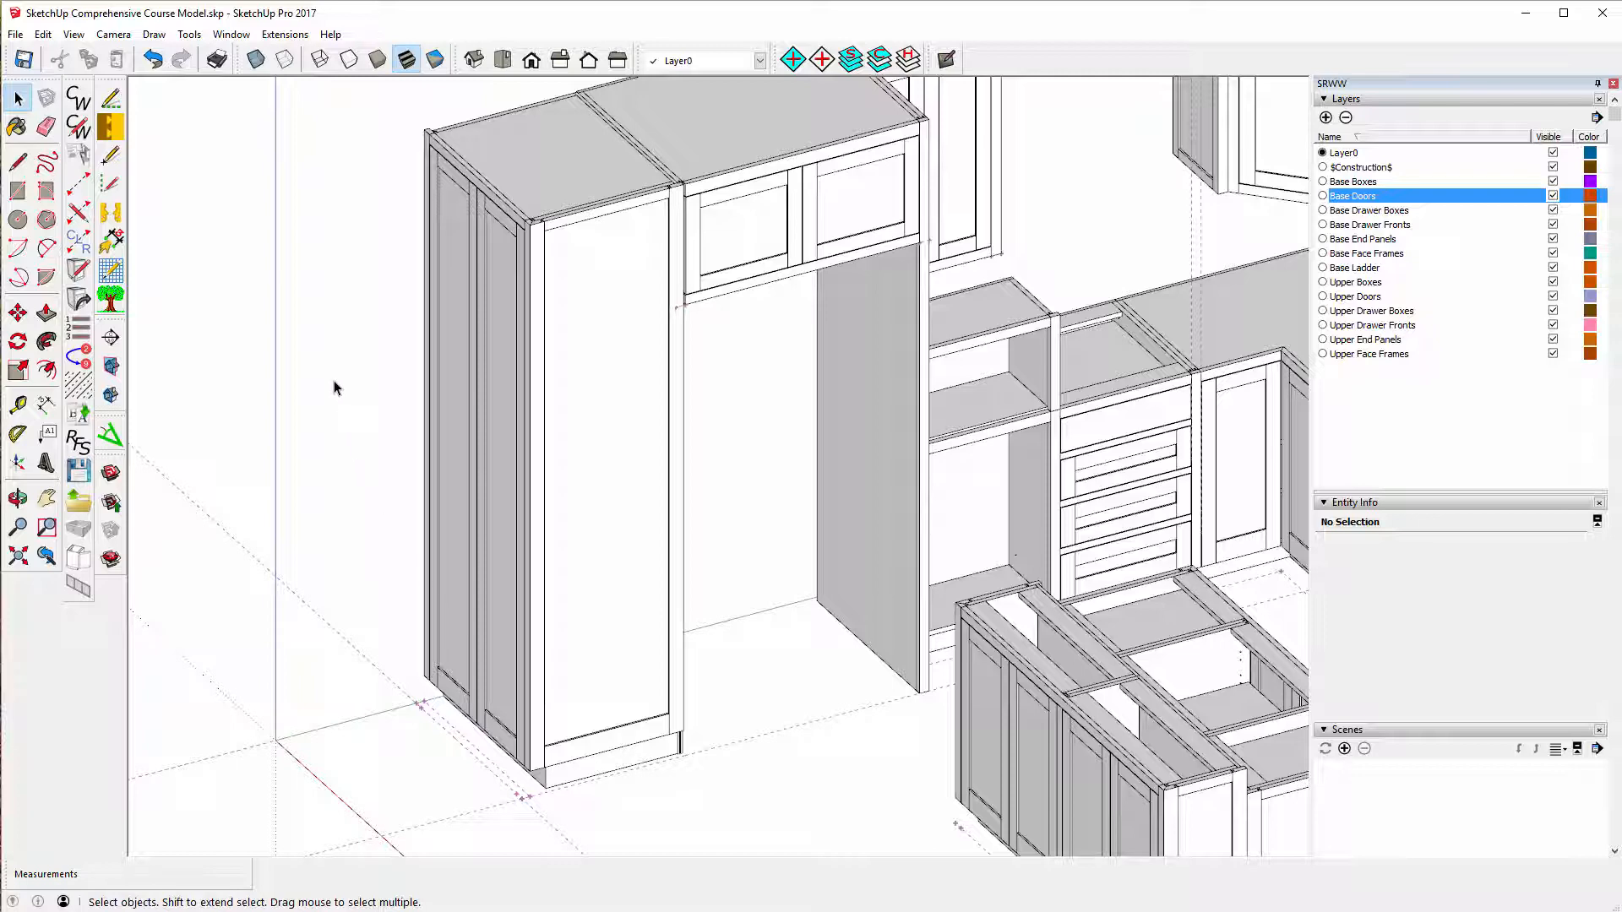
# - Unlock the right end back stile of the tall cabinet's end panel, beside the refrigerator cabinet, and open the component for editing
pyautogui.scroll(-3, 326, 361)
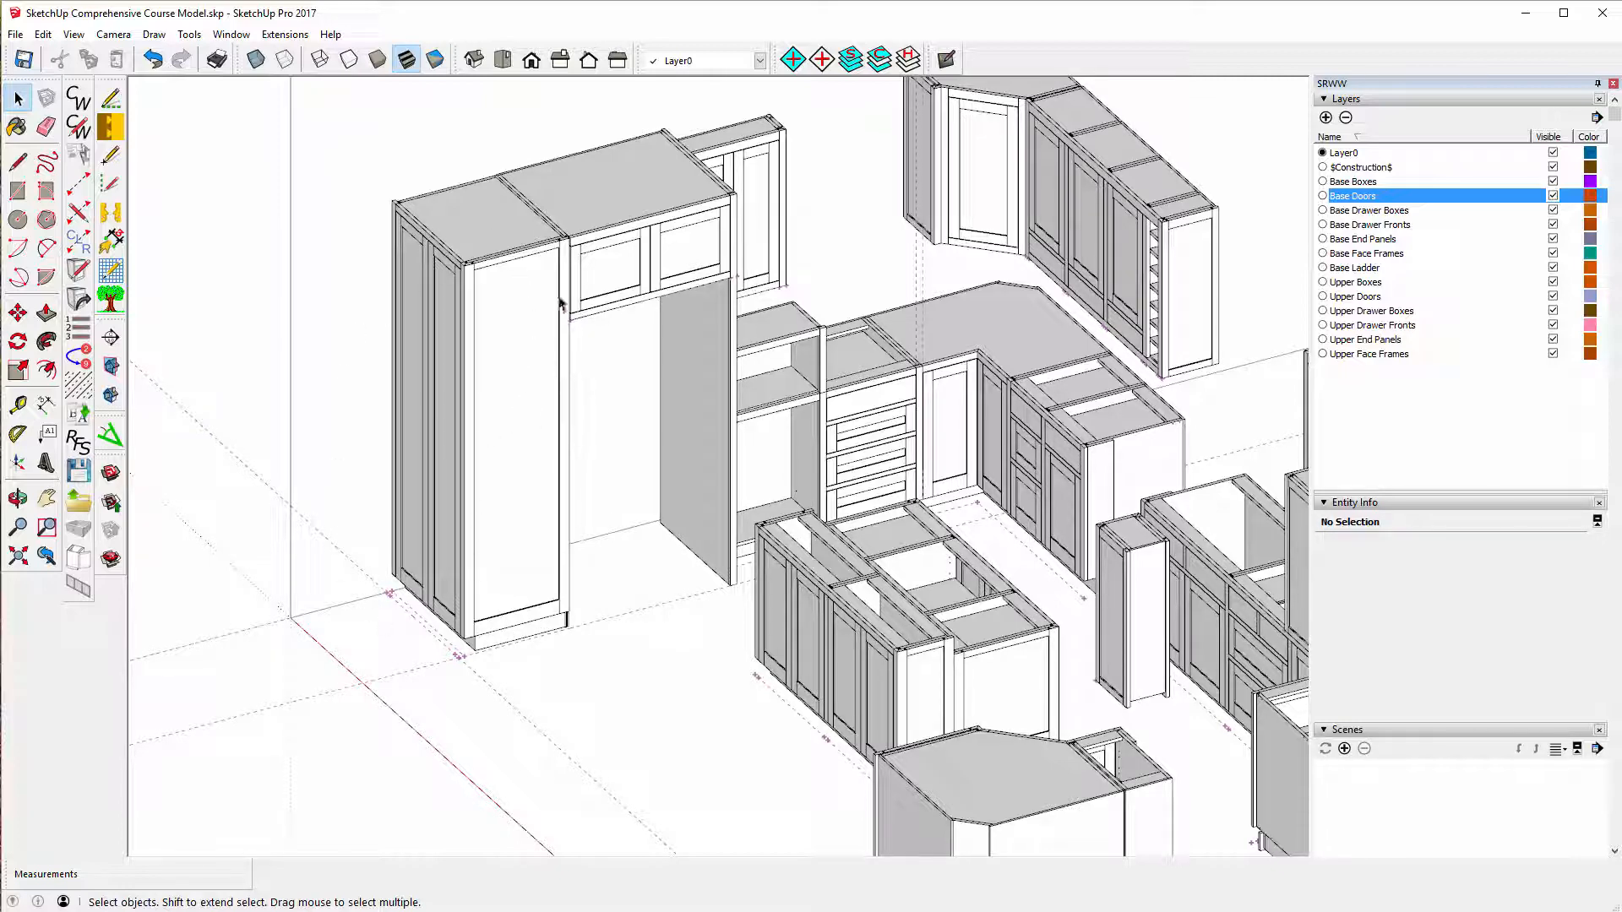
pyautogui.scroll(10, 560, 295)
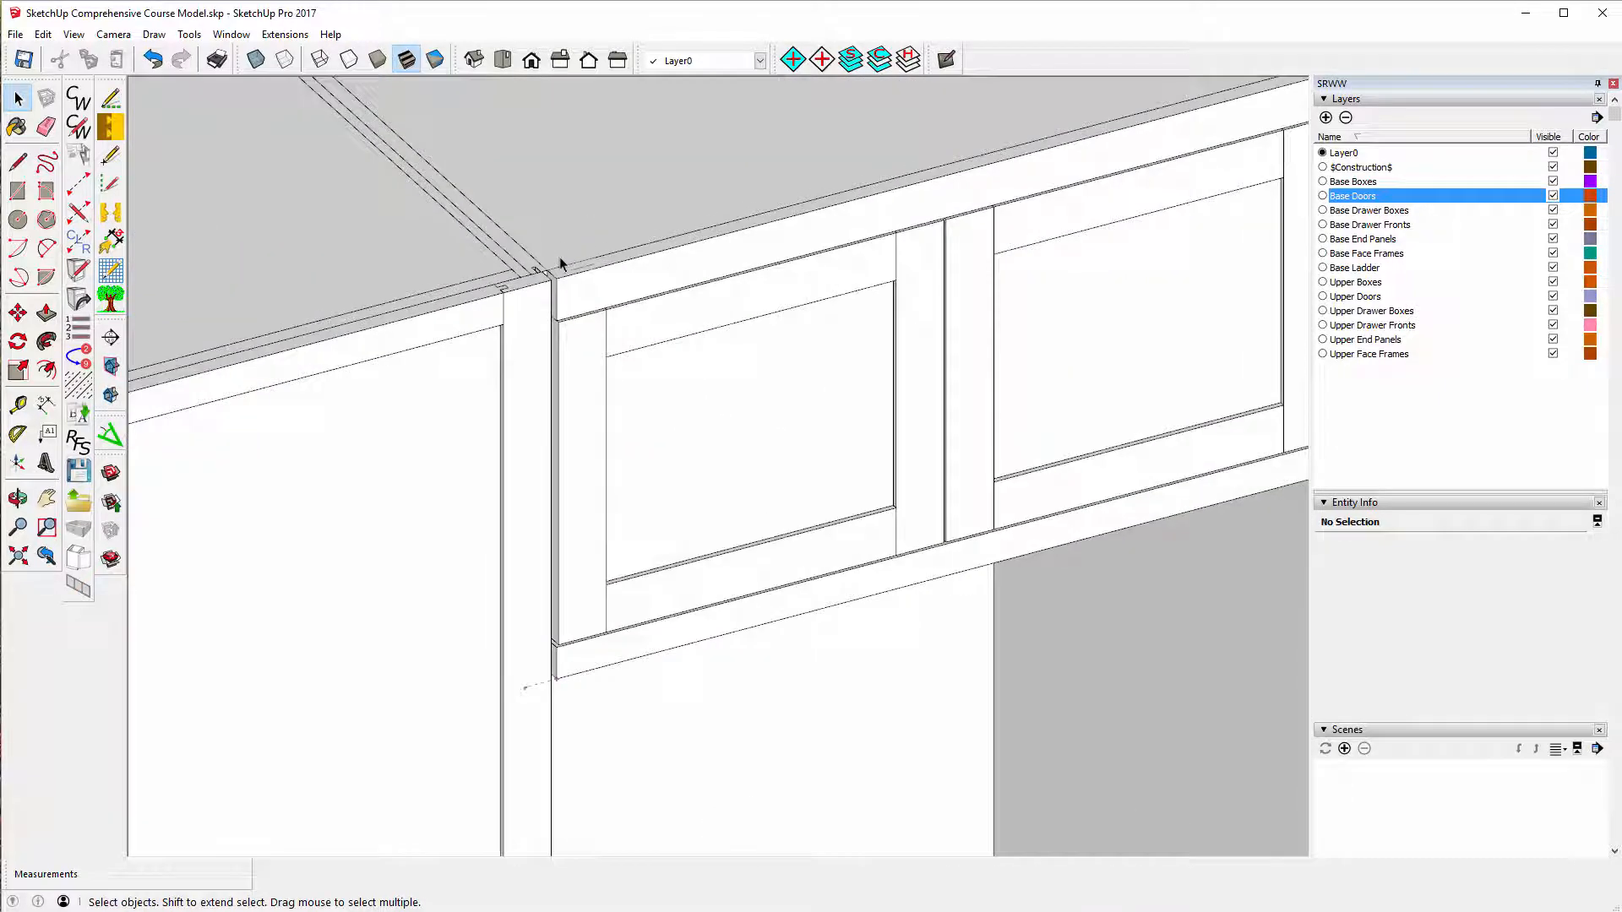
pyautogui.scroll(2, 559, 263)
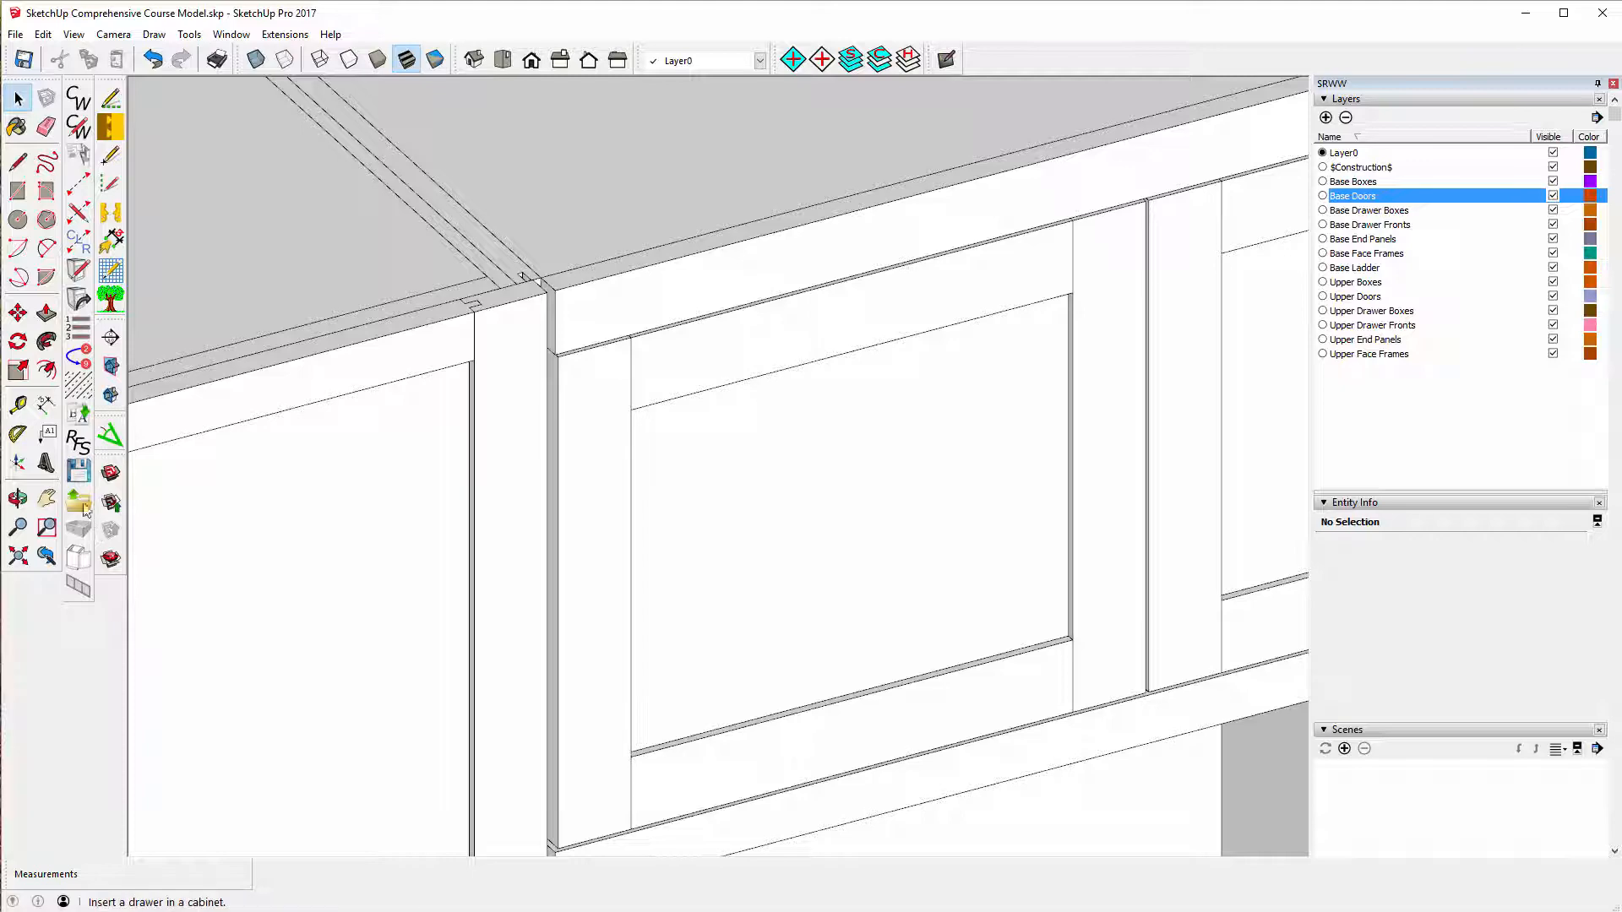
pyautogui.click(18, 498)
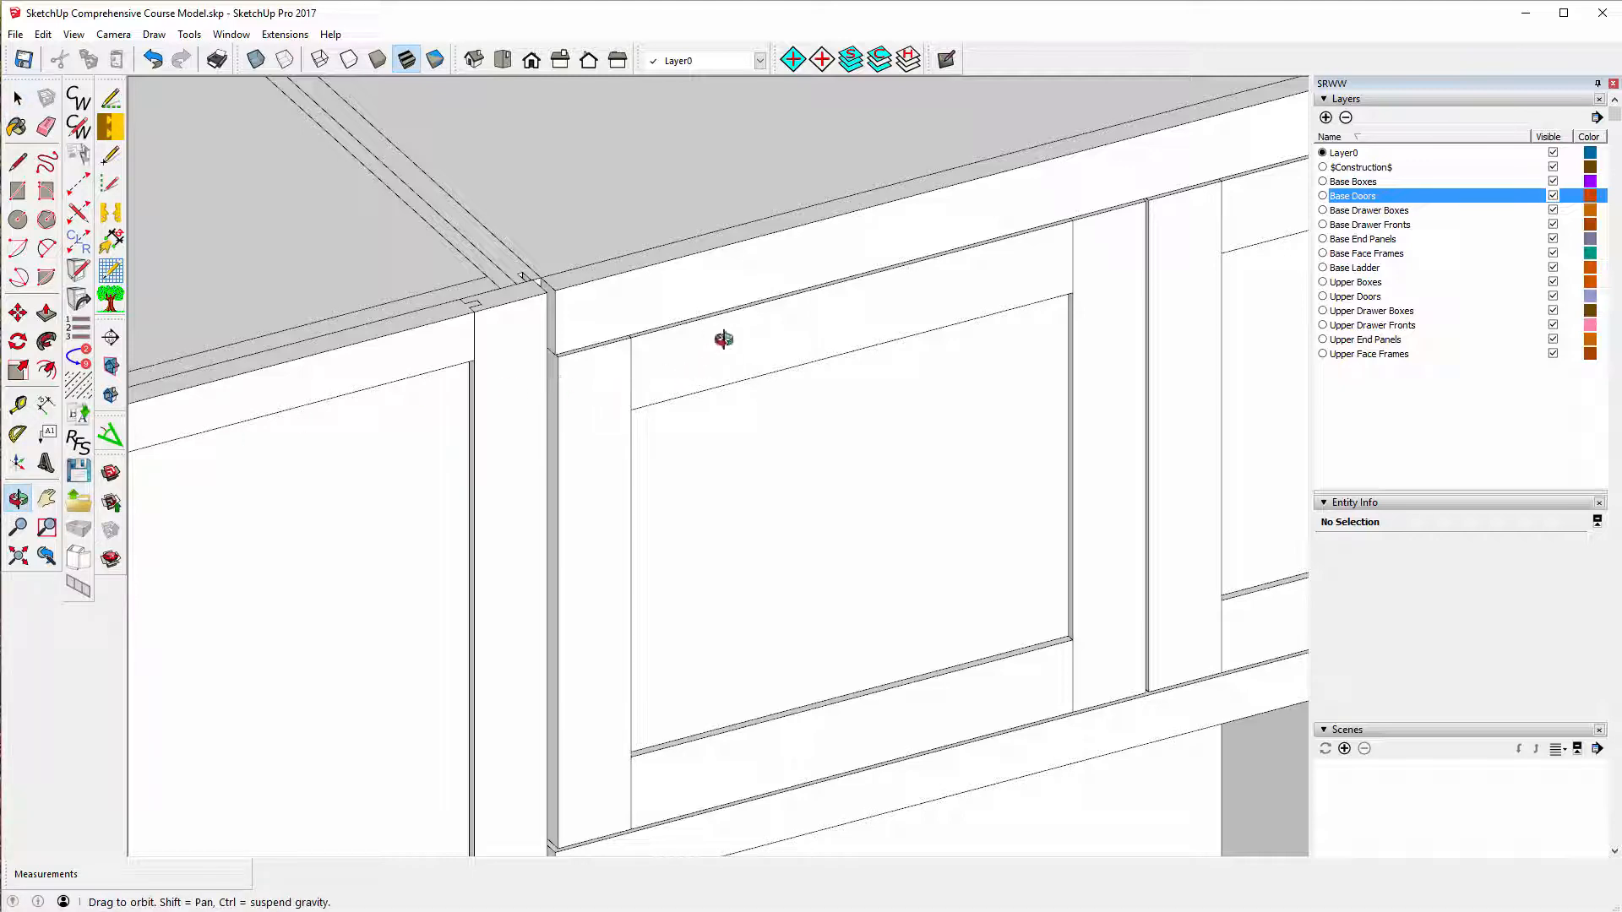
pyautogui.moveTo(720, 343); pyautogui.dragTo(653, 188)
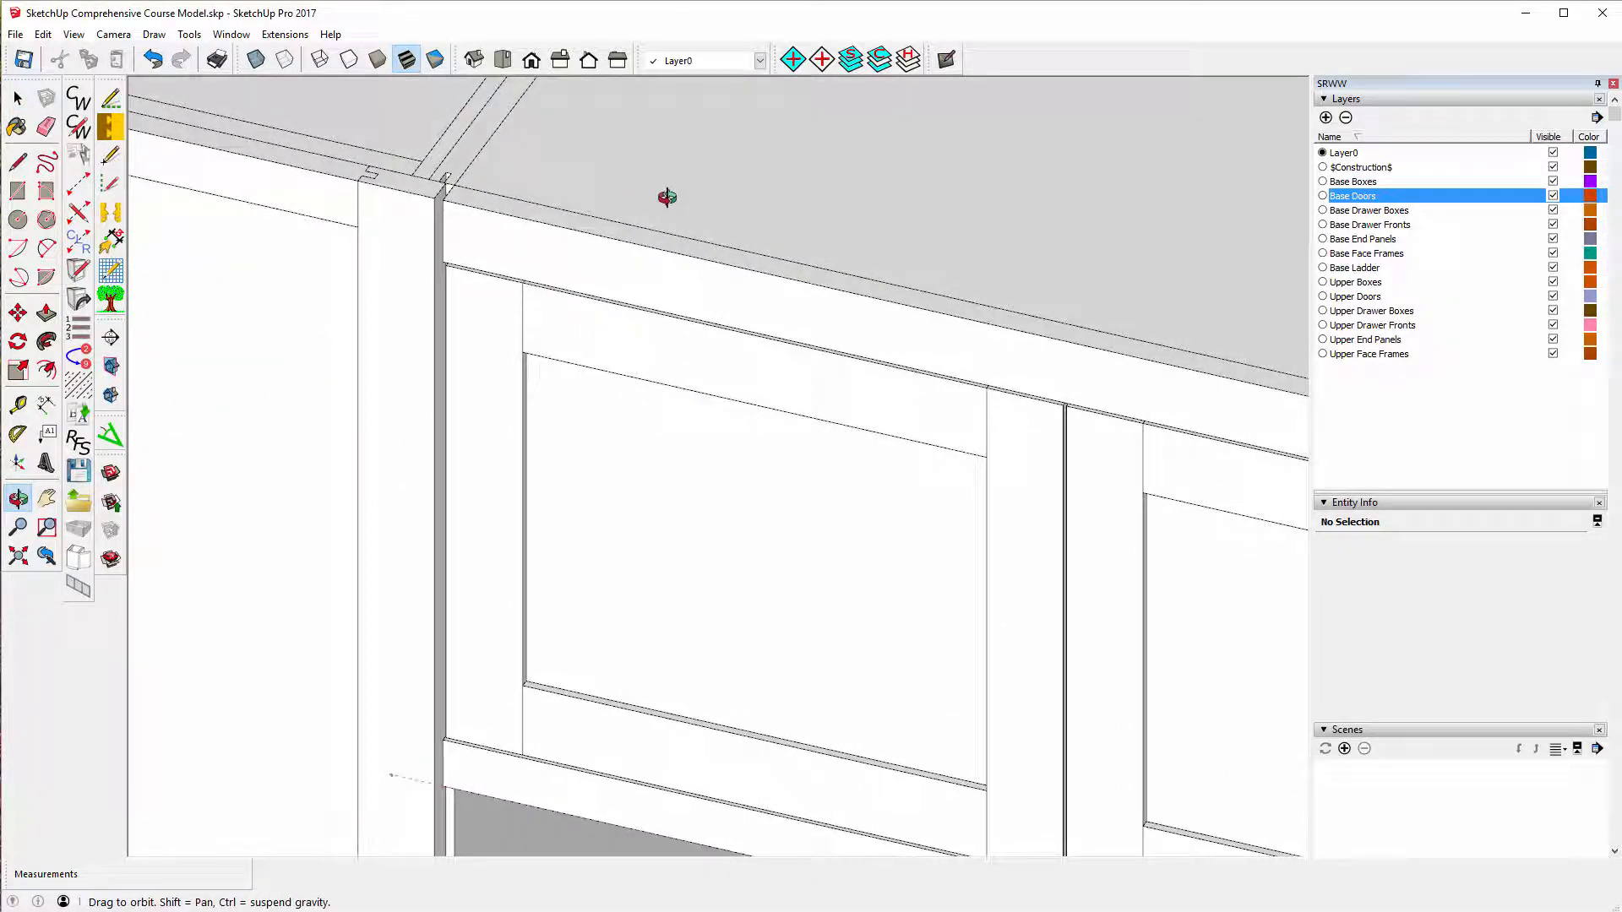
pyautogui.click(18, 98)
pyautogui.click(408, 227)
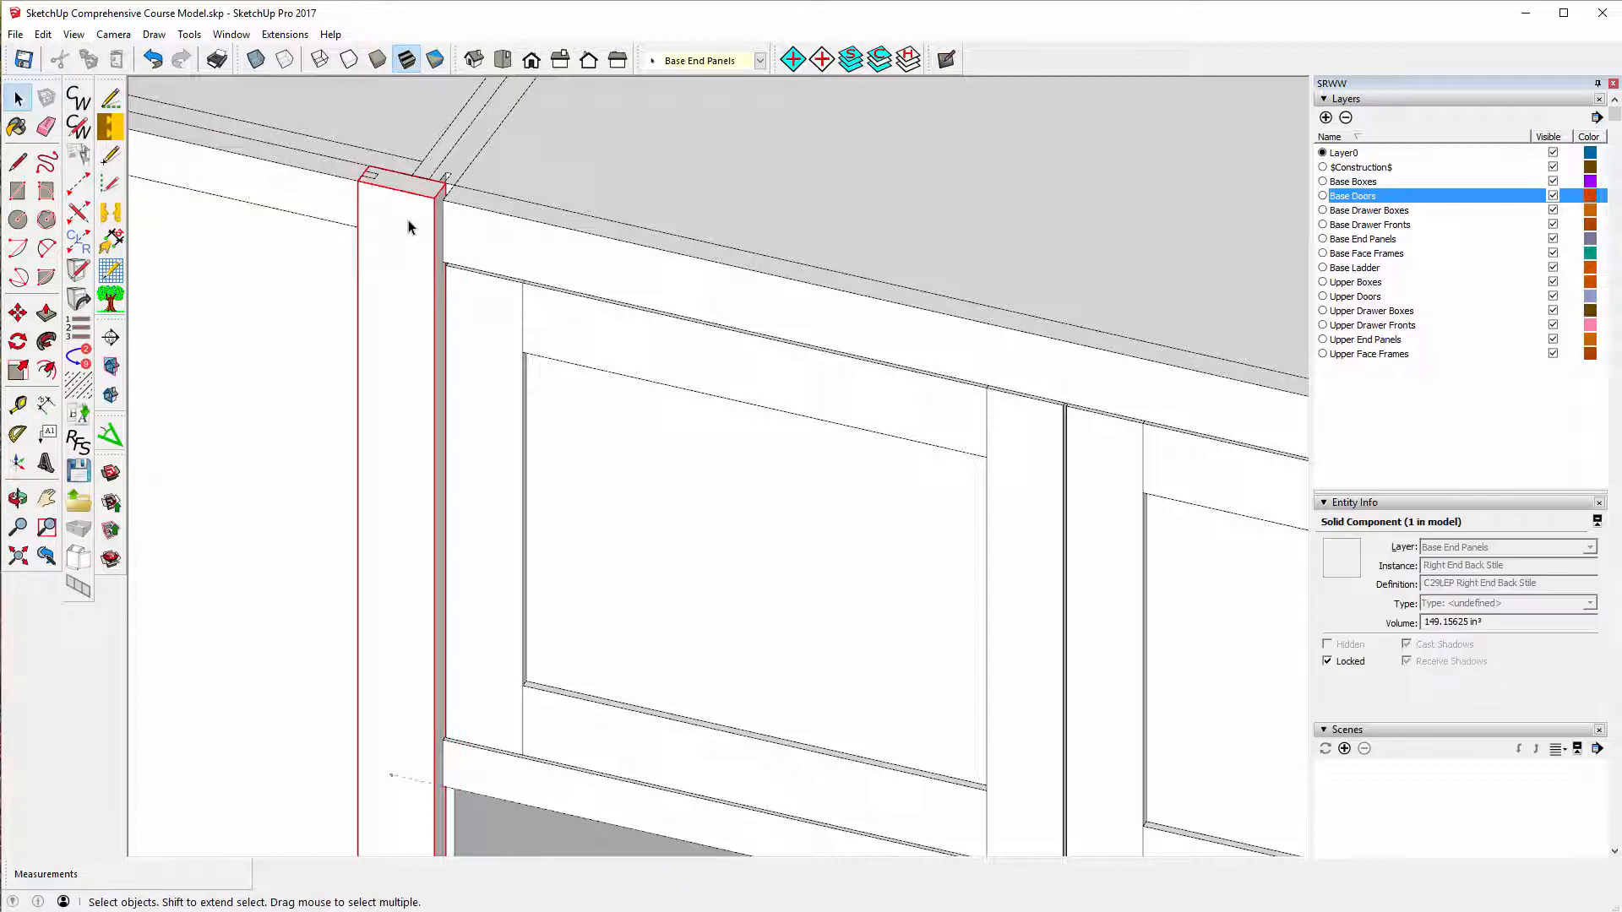
pyautogui.rightClick(408, 226)
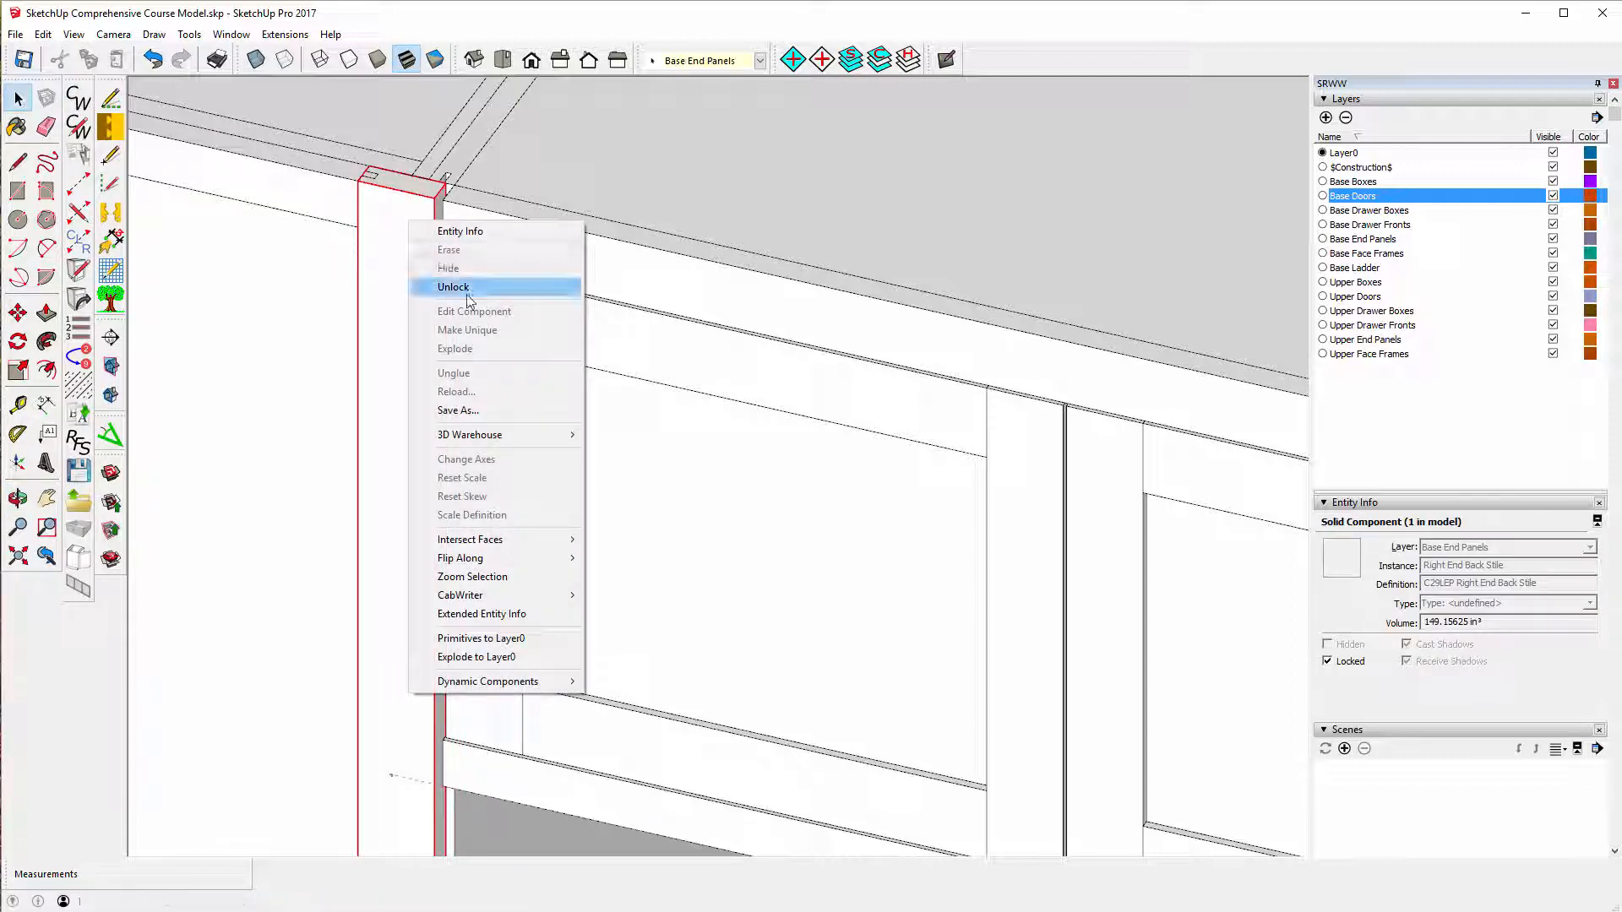
pyautogui.click(467, 290)
pyautogui.rightClick(428, 244)
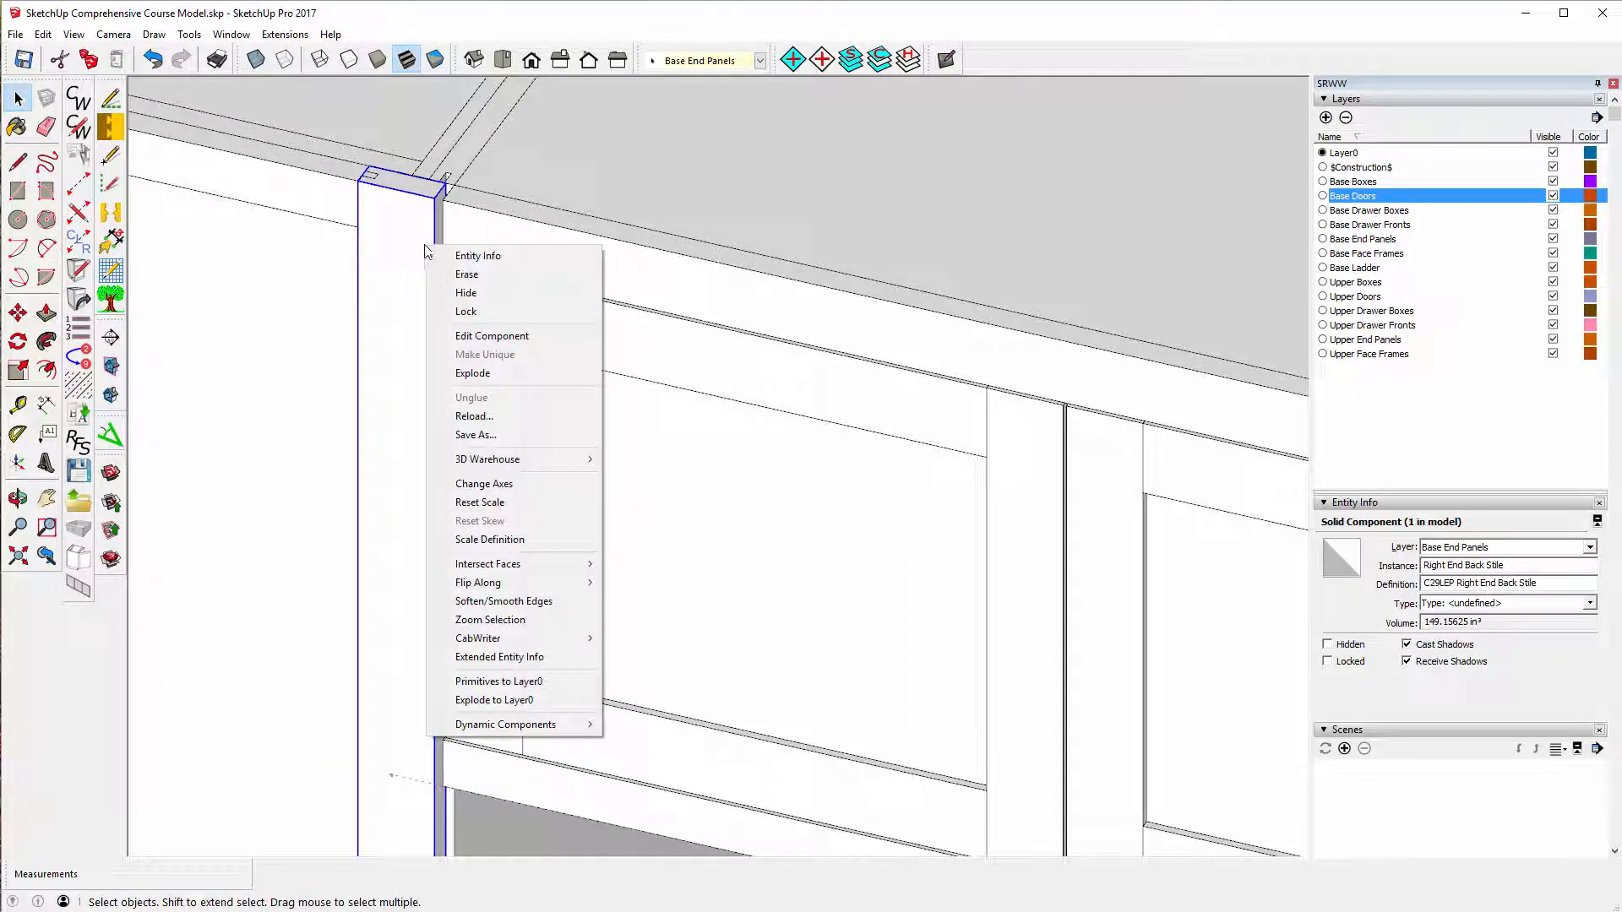
pyautogui.click(477, 336)
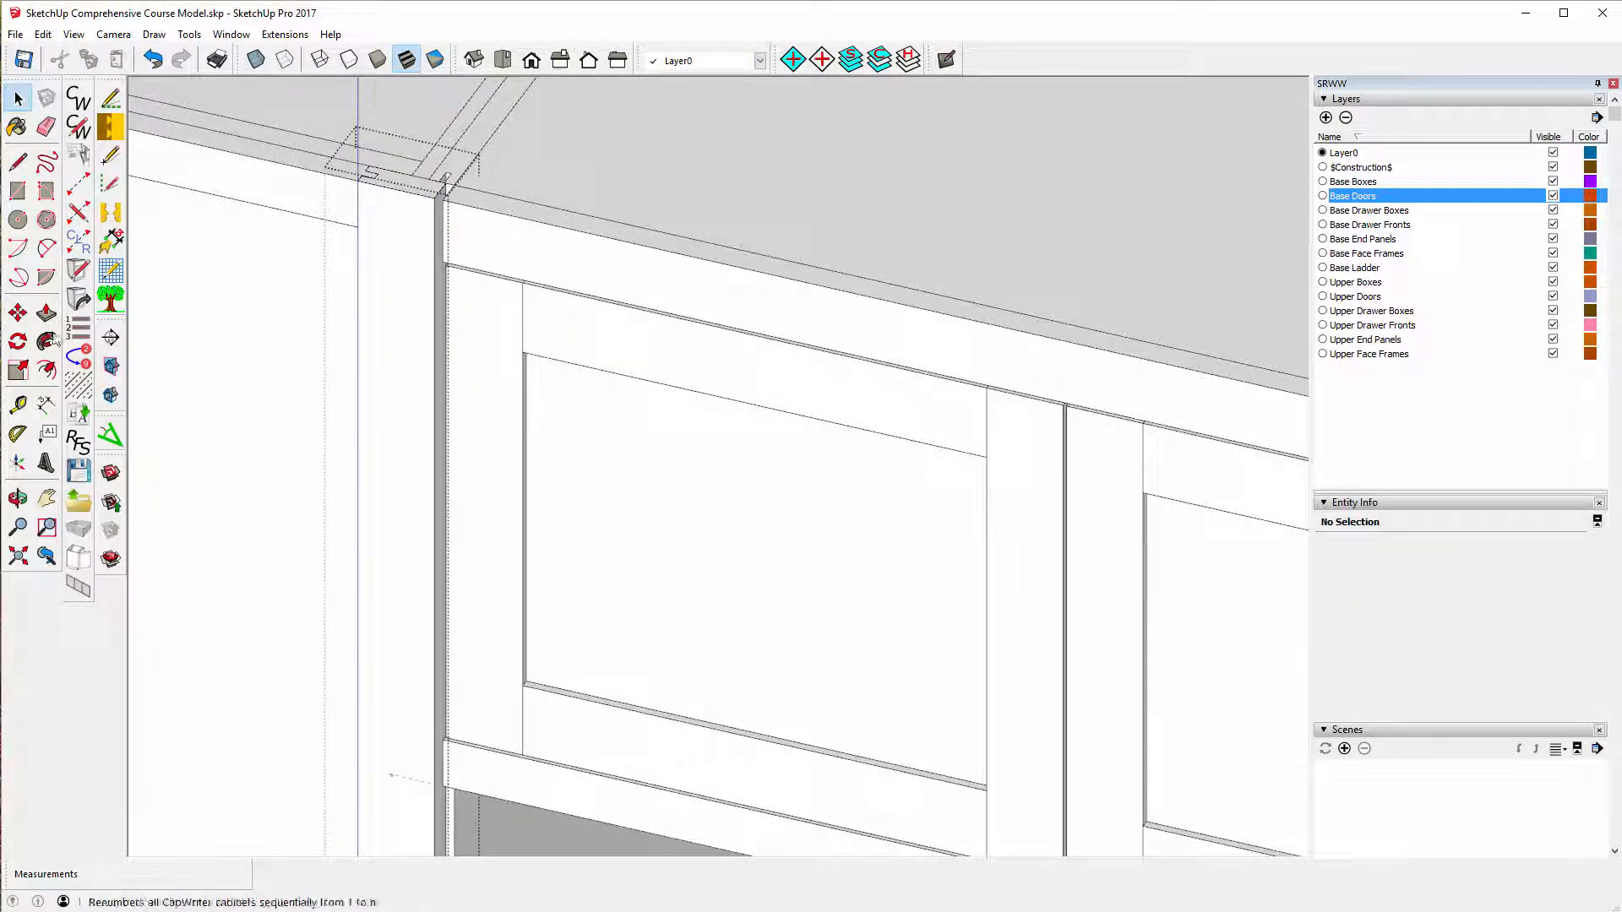
# - Push/pull the stile's narrow side face out 1/4" toward the refrigerator cabinet doors and finish editing the component
pyautogui.click(46, 313)
pyautogui.scroll(4, 433, 223)
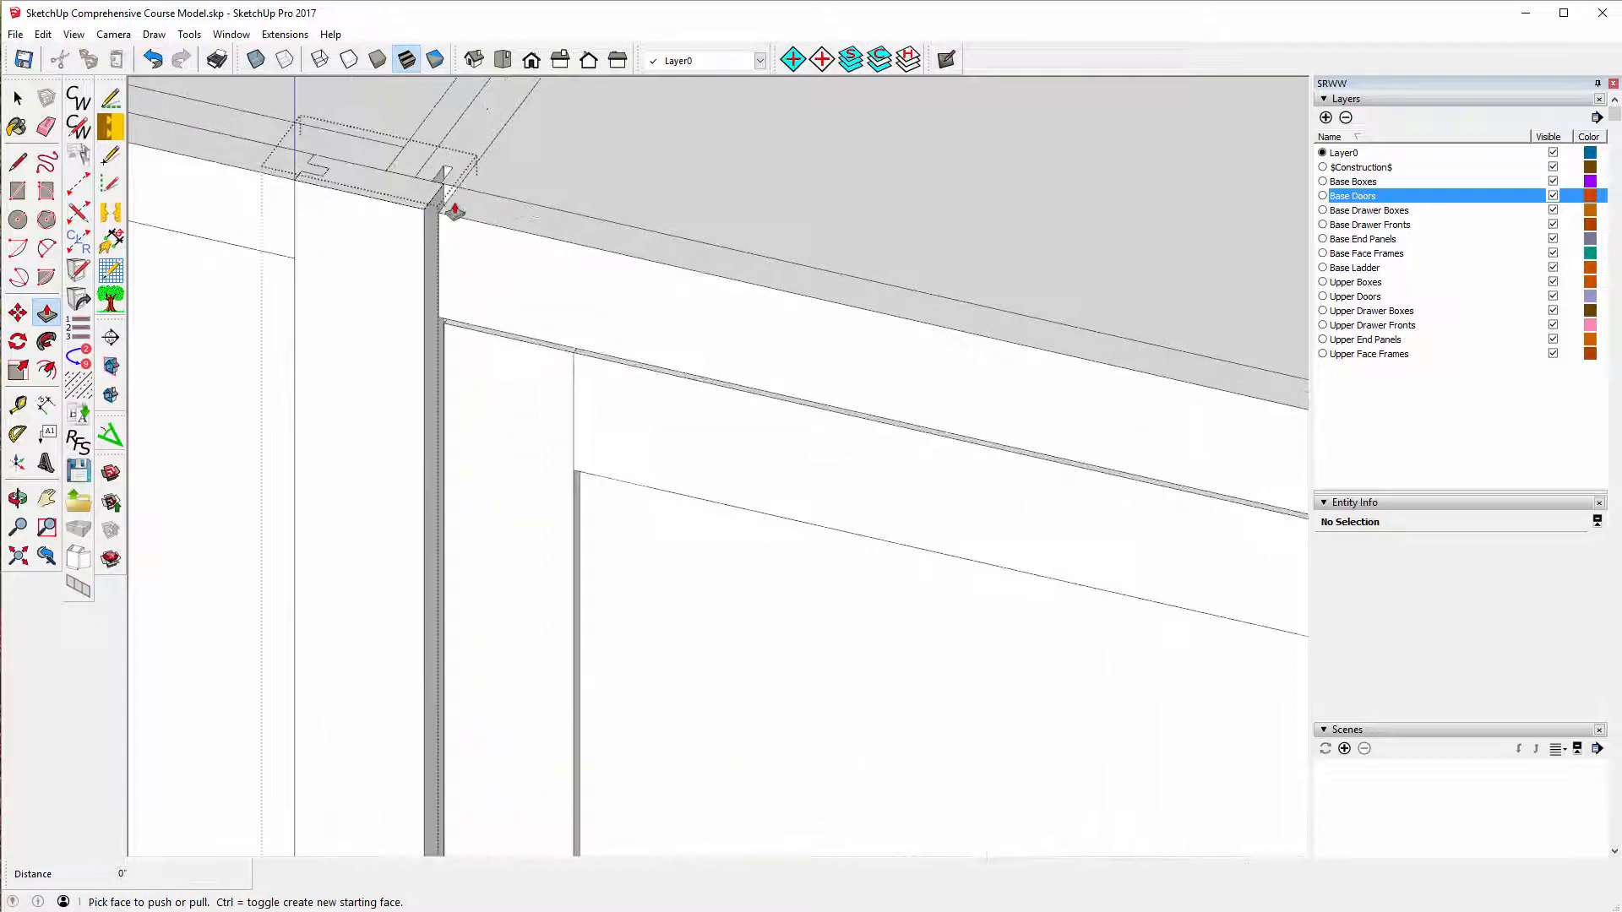
pyautogui.click(433, 223)
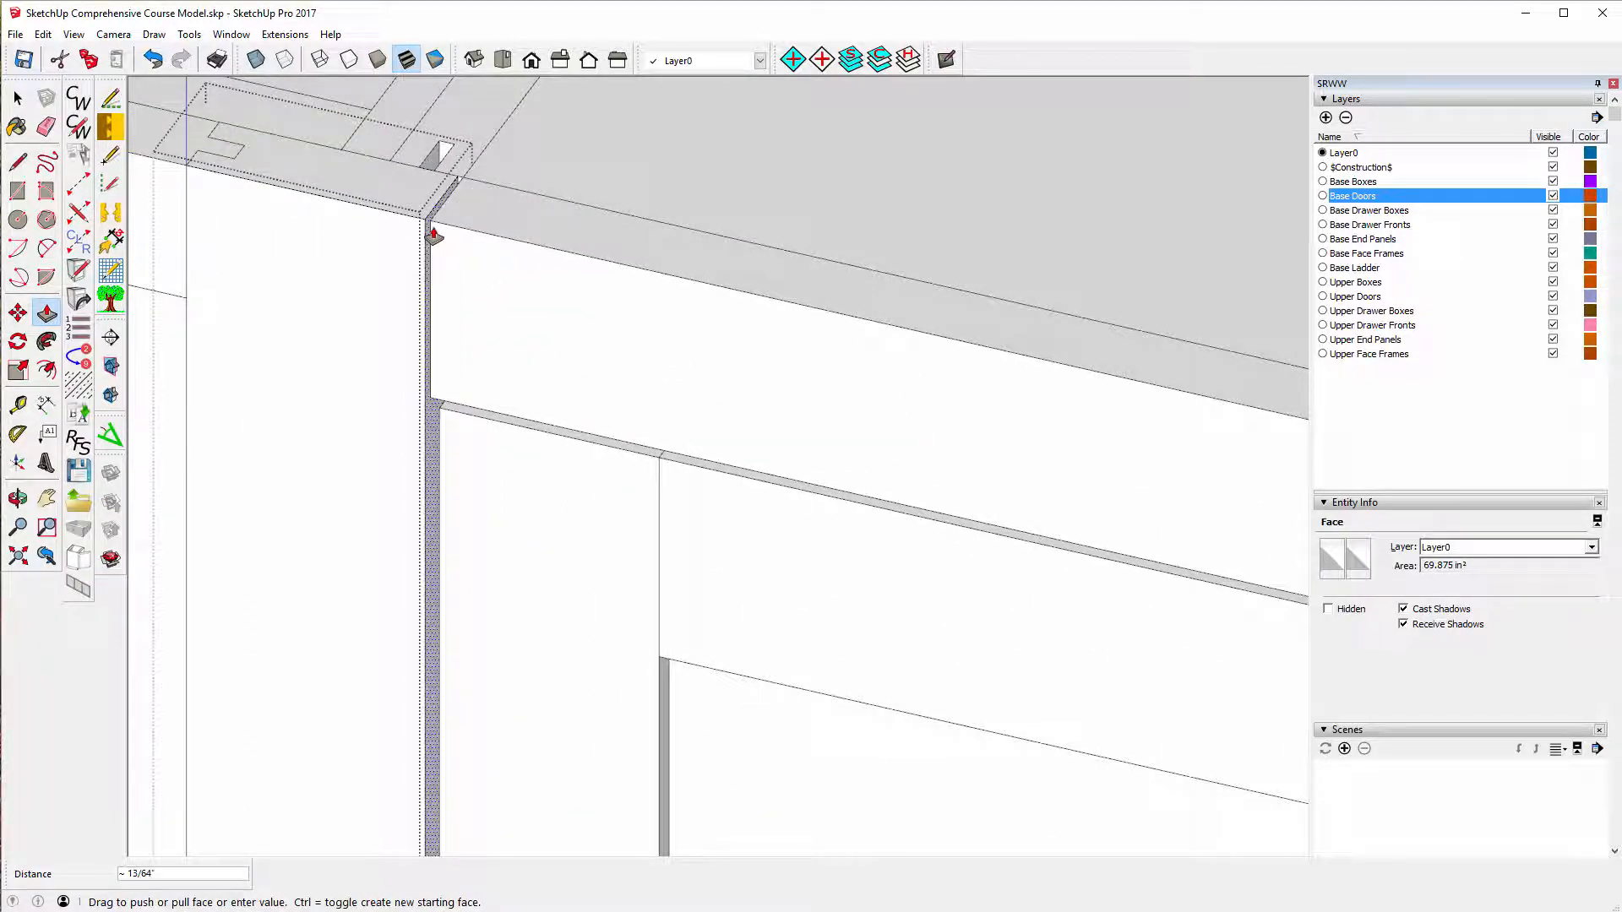
pyautogui.click(465, 181)
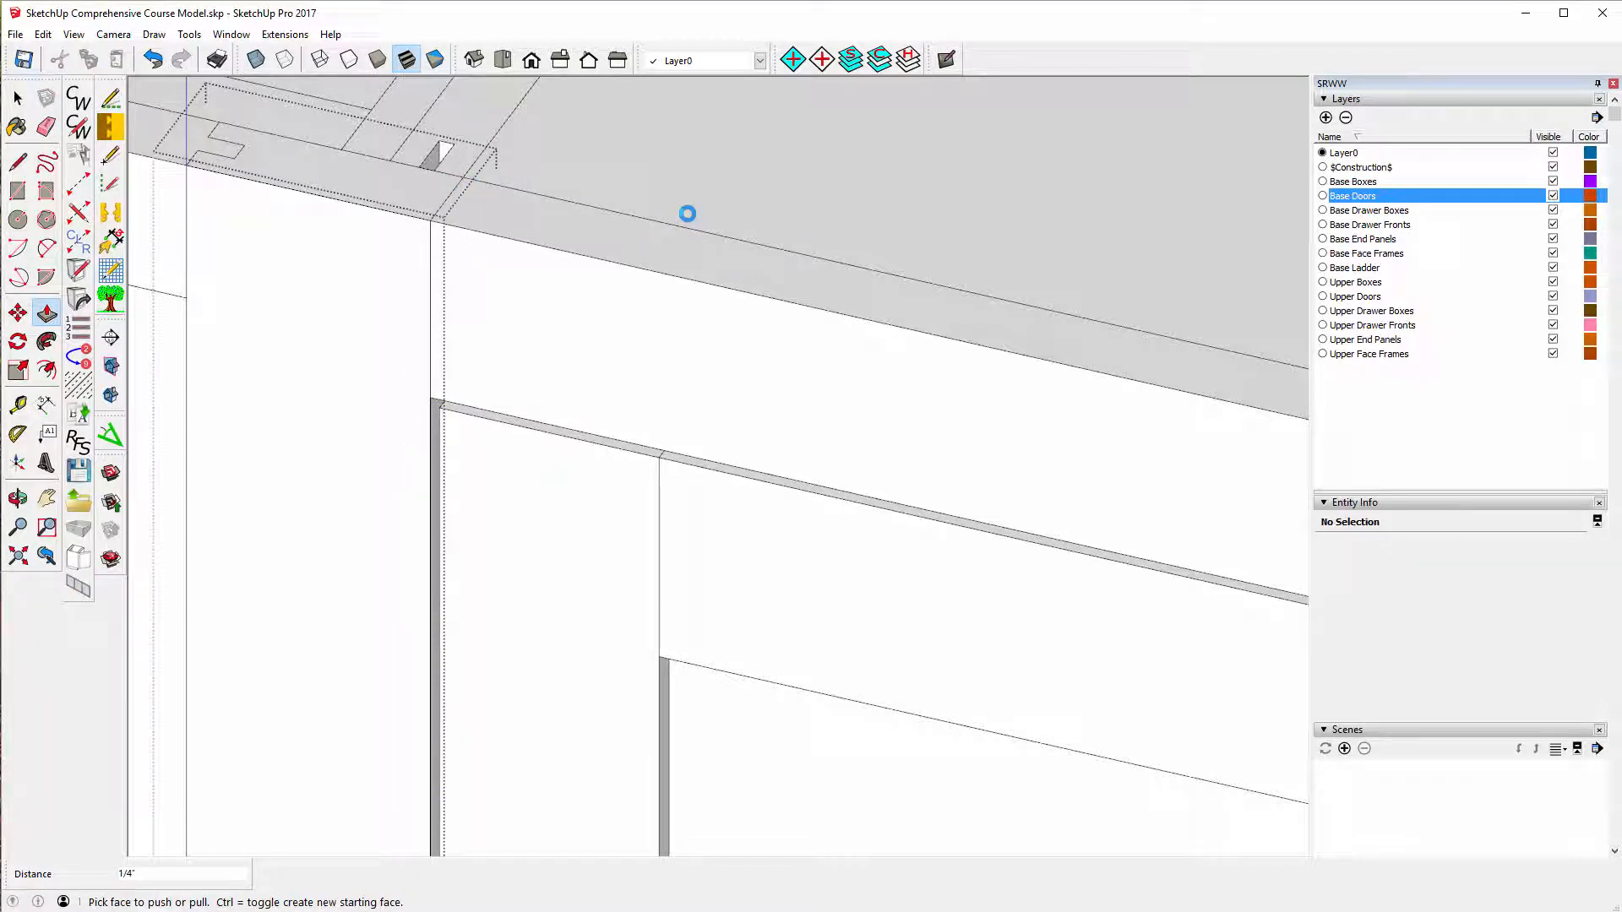
pyautogui.scroll(-10, 659, 260)
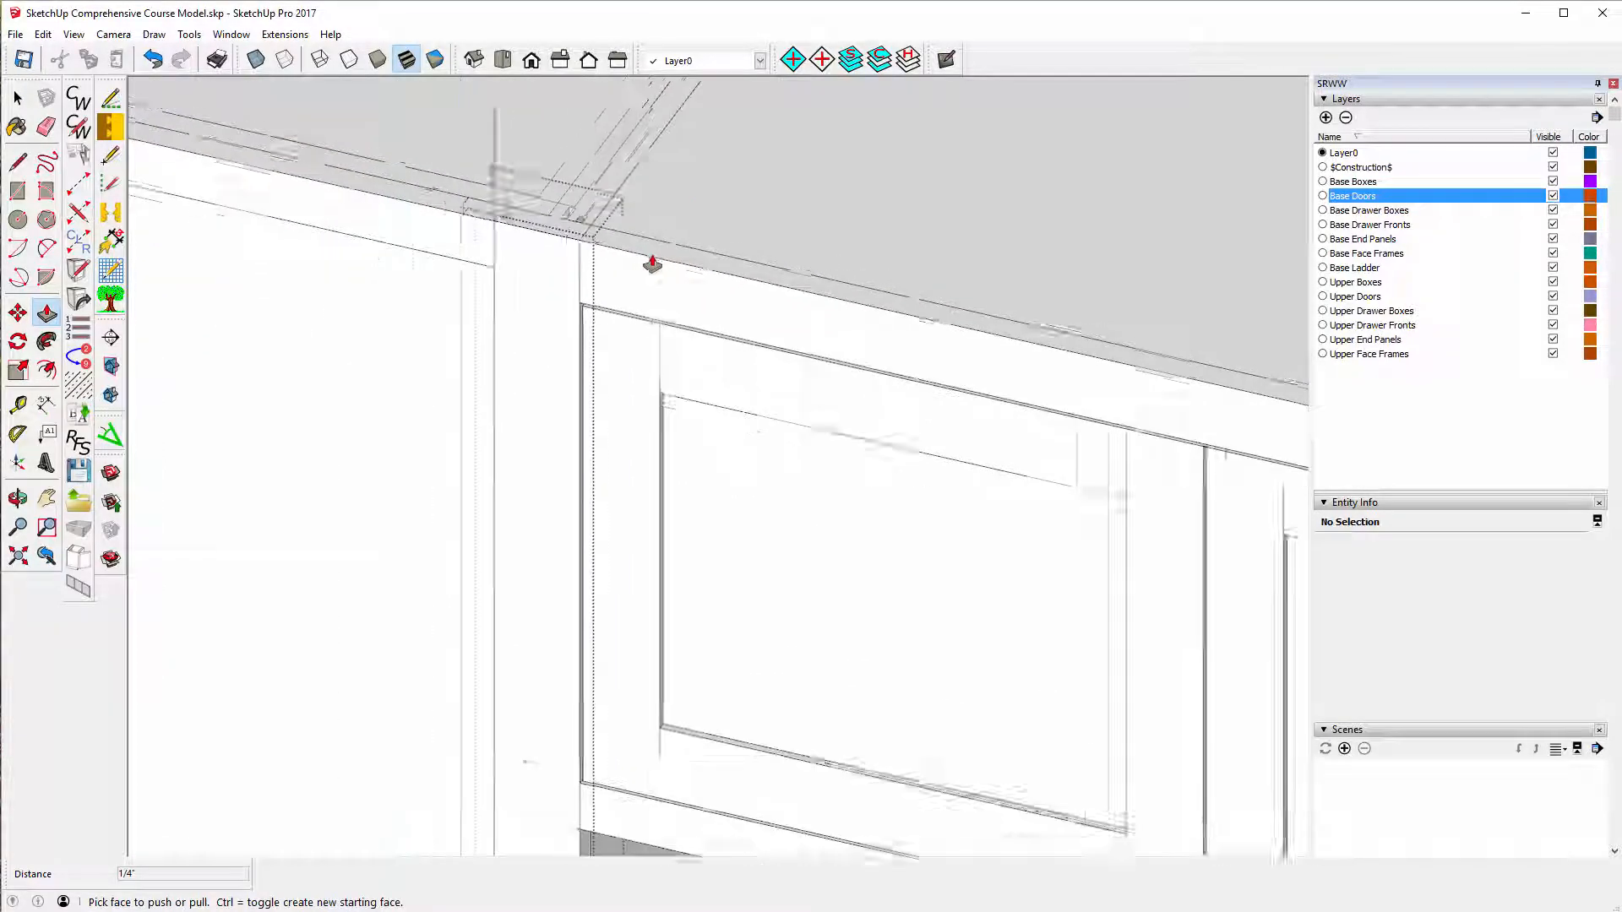
pyautogui.click(18, 98)
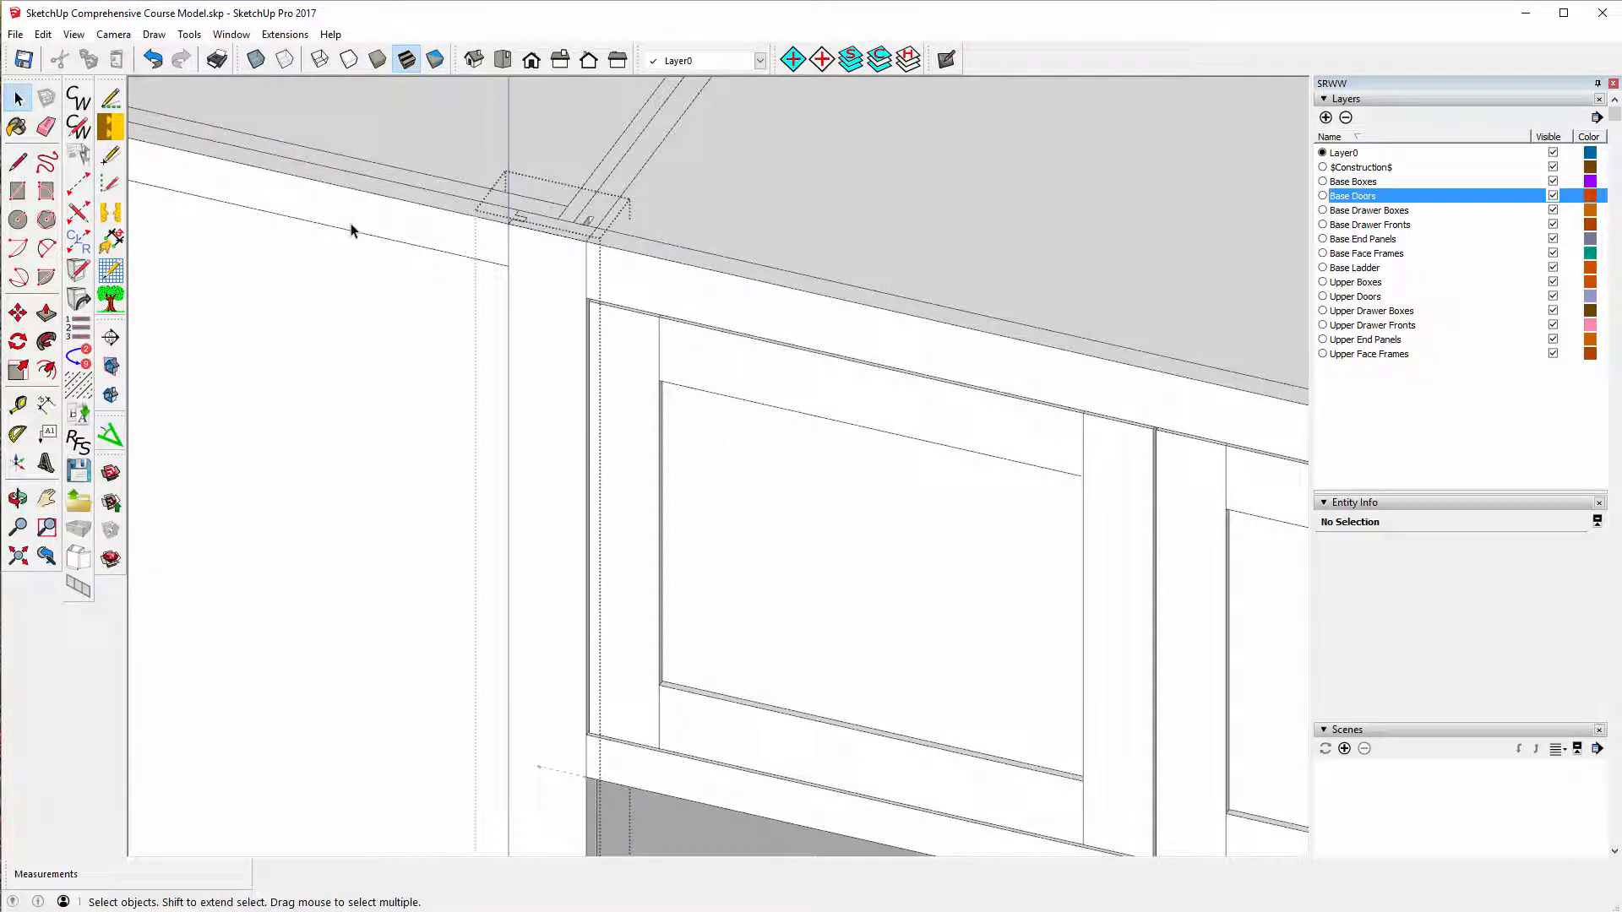
pyautogui.scroll(-3, 445, 322)
pyautogui.scroll(-6, 582, 218)
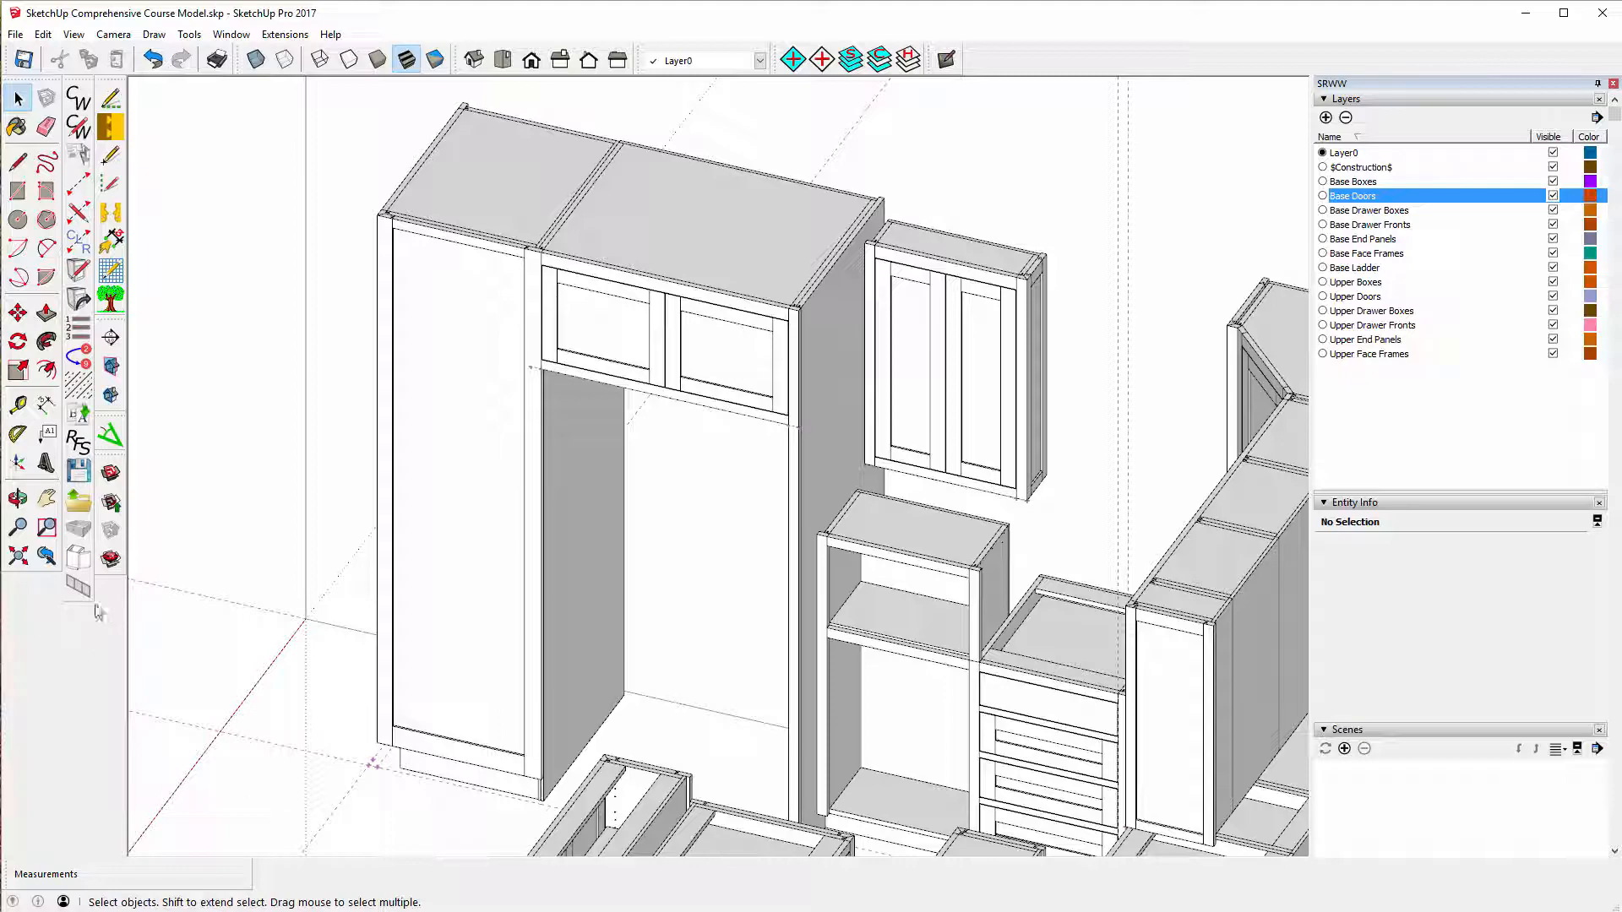
# - Examine how the tall cabinet's end panel rails line up with its doors and the refrigerator cabinet's doors
pyautogui.click(18, 498)
pyautogui.moveTo(284, 622); pyautogui.dragTo(697, 348)
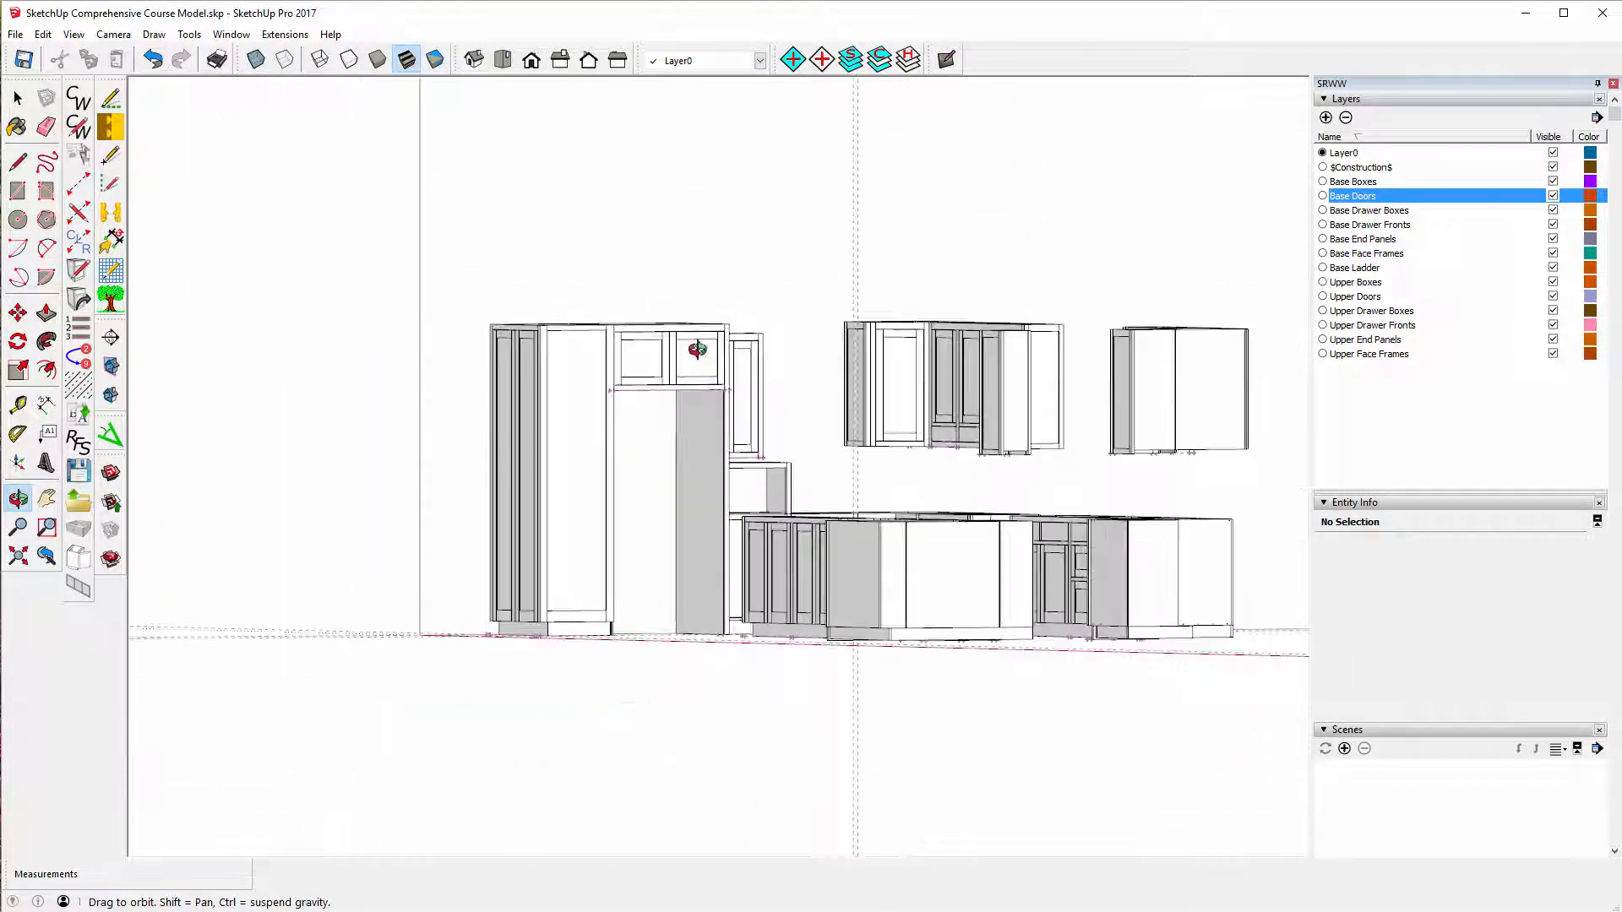
pyautogui.scroll(5, 601, 630)
pyautogui.scroll(-3, 560, 482)
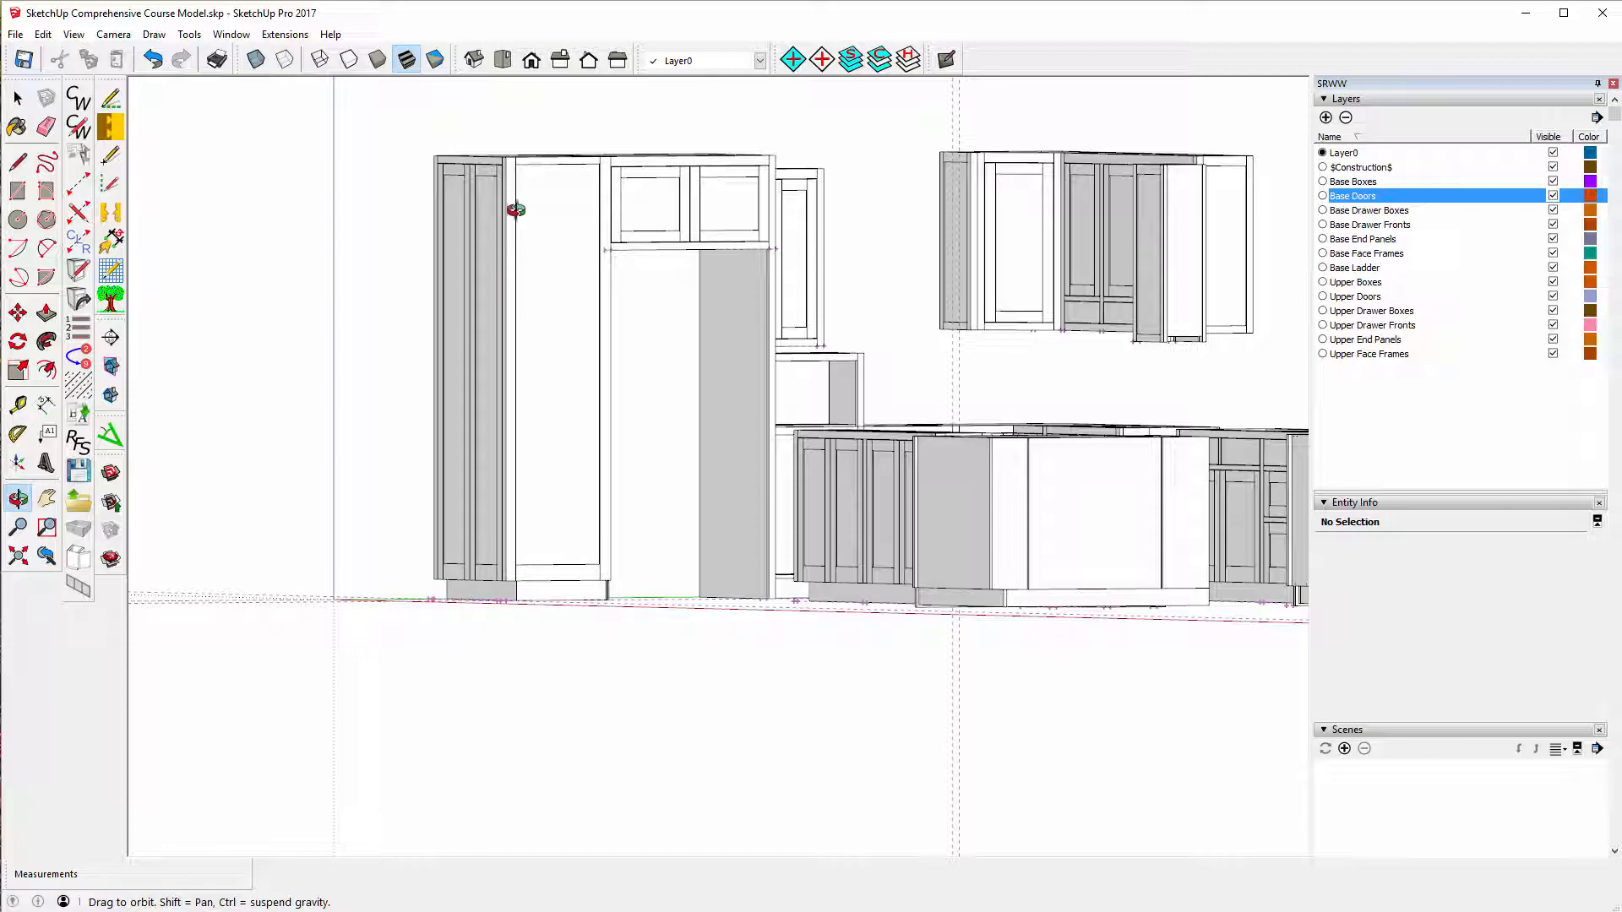
pyautogui.moveTo(494, 434); pyautogui.dragTo(581, 599)
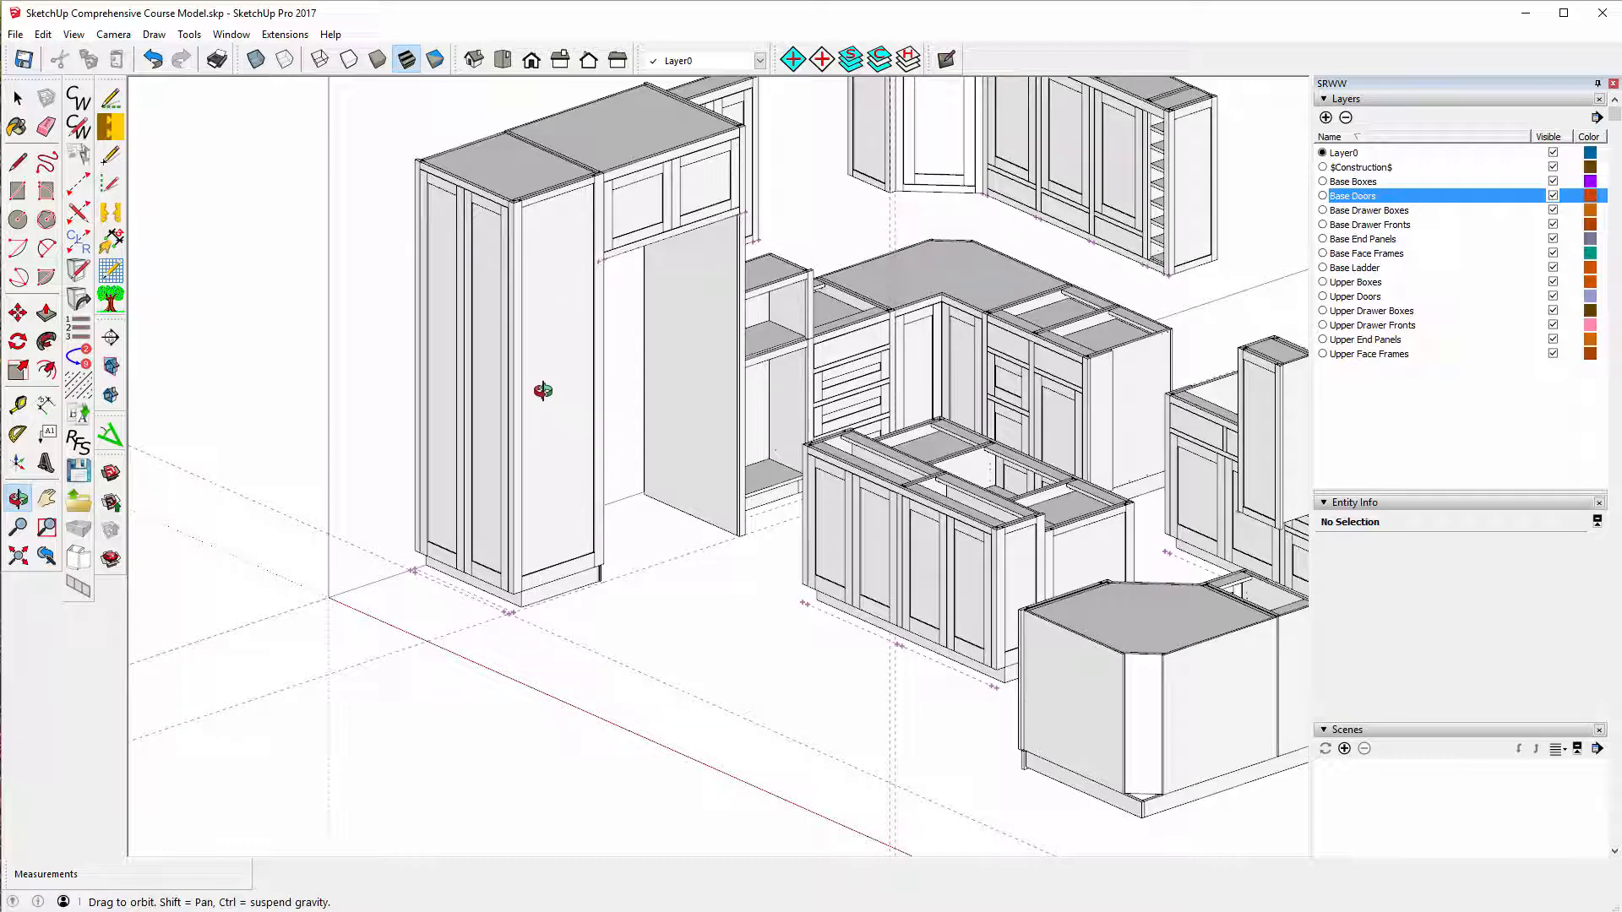
pyautogui.scroll(4, 549, 209)
pyautogui.scroll(2, 549, 210)
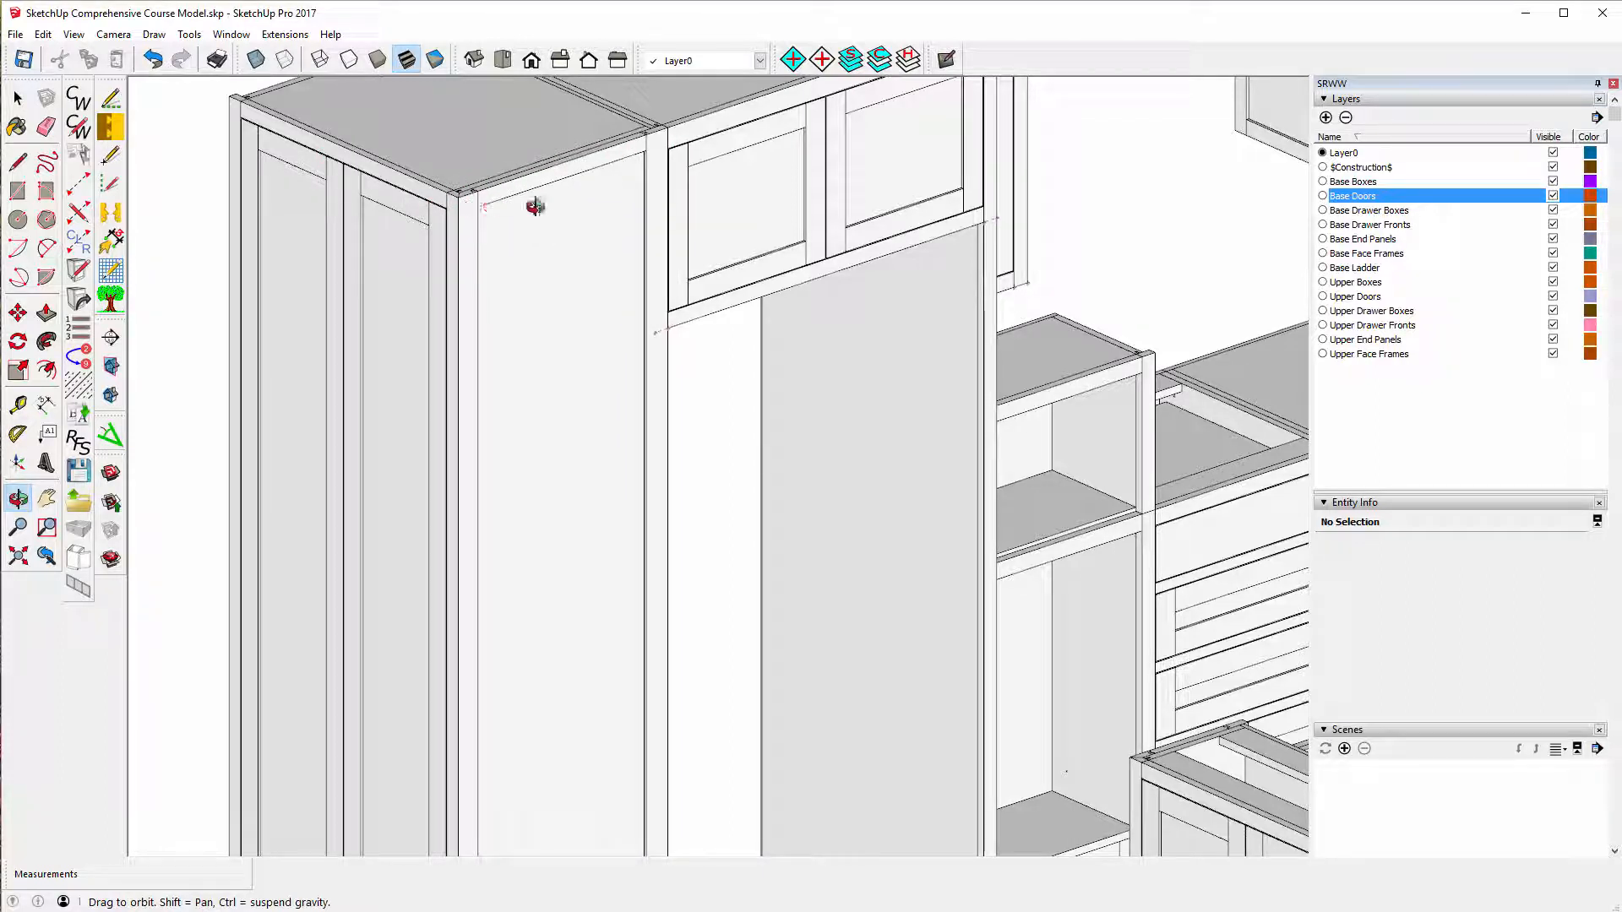
pyautogui.scroll(1, 492, 224)
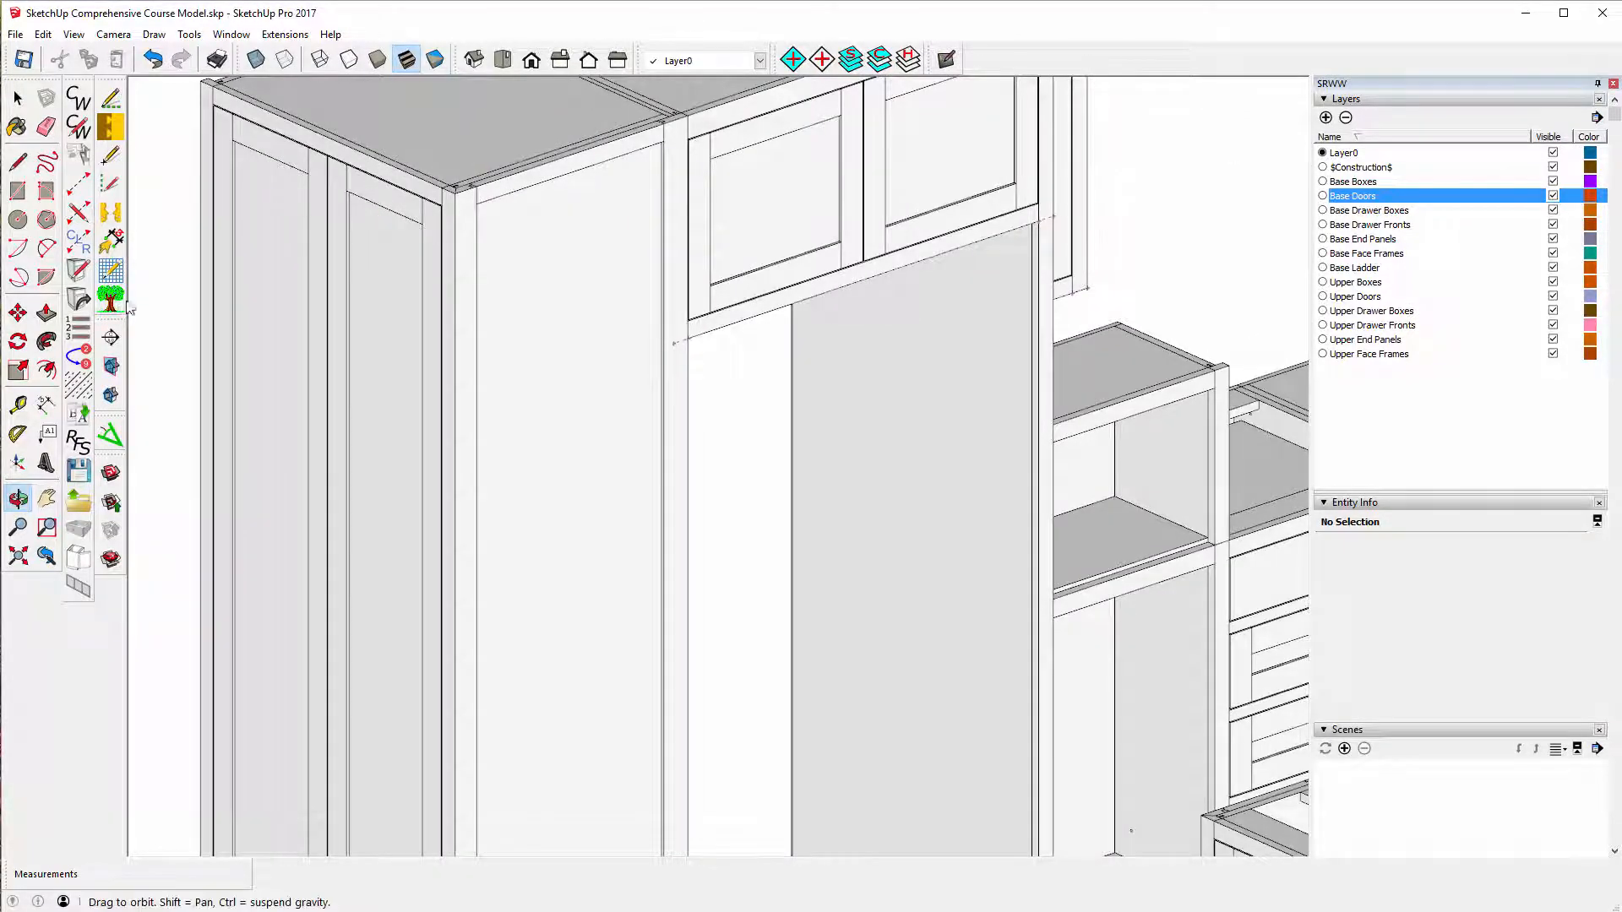
# - Create guides along the lower edges of the top rails on the tall cabinet's door and the refrigerator cabinet's door
pyautogui.click(18, 406)
pyautogui.scroll(3, 377, 228)
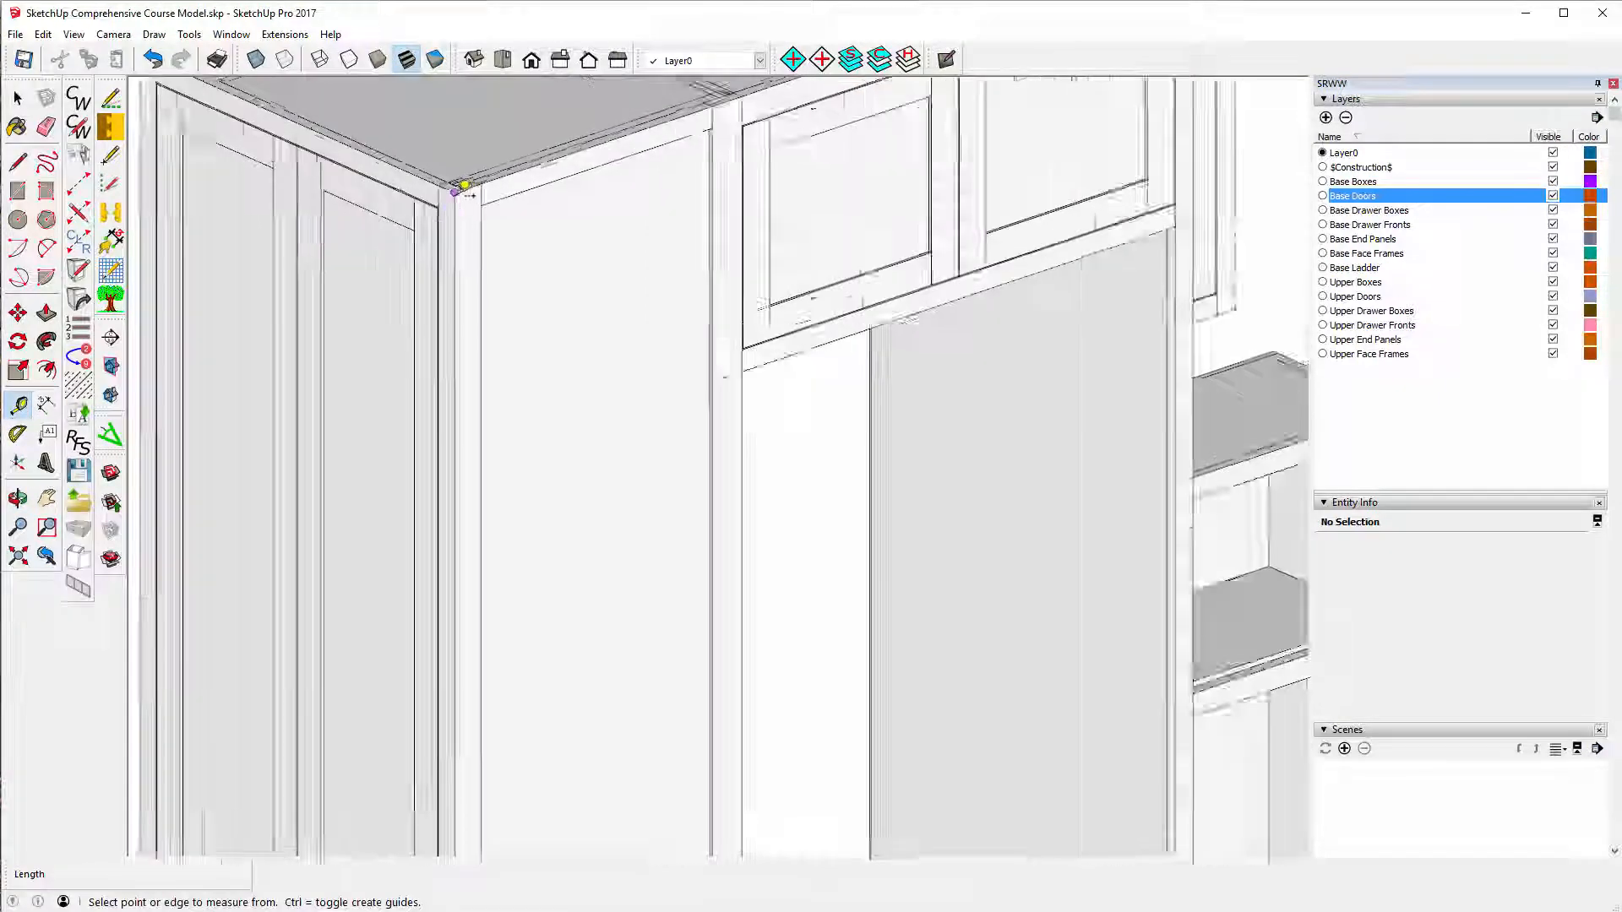
pyautogui.click(361, 213)
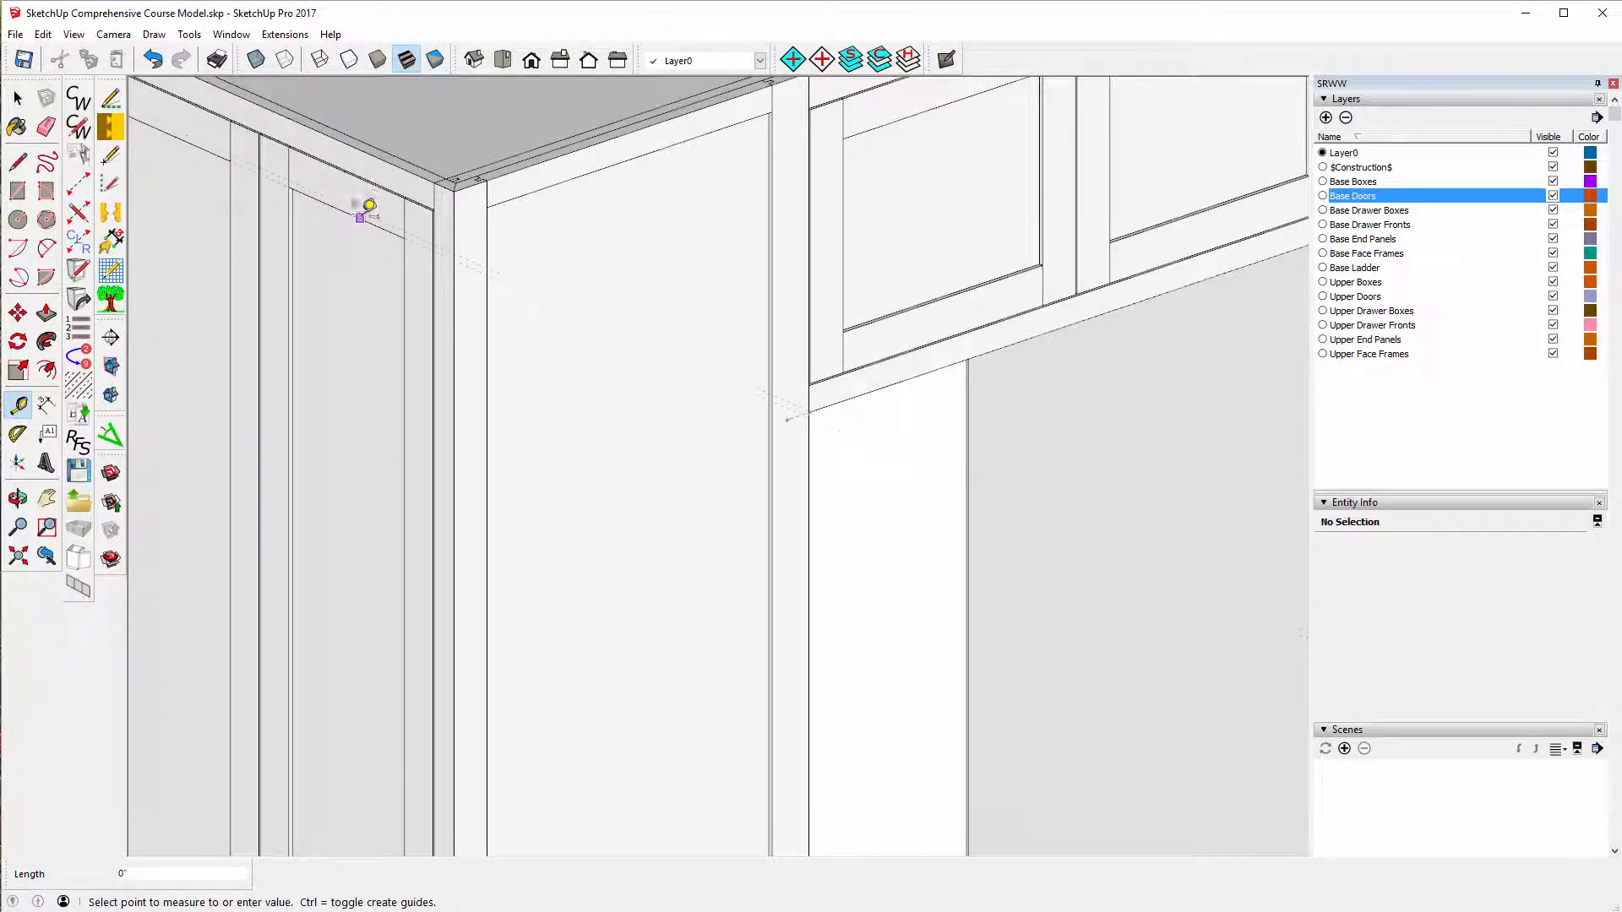
pyautogui.click(359, 219)
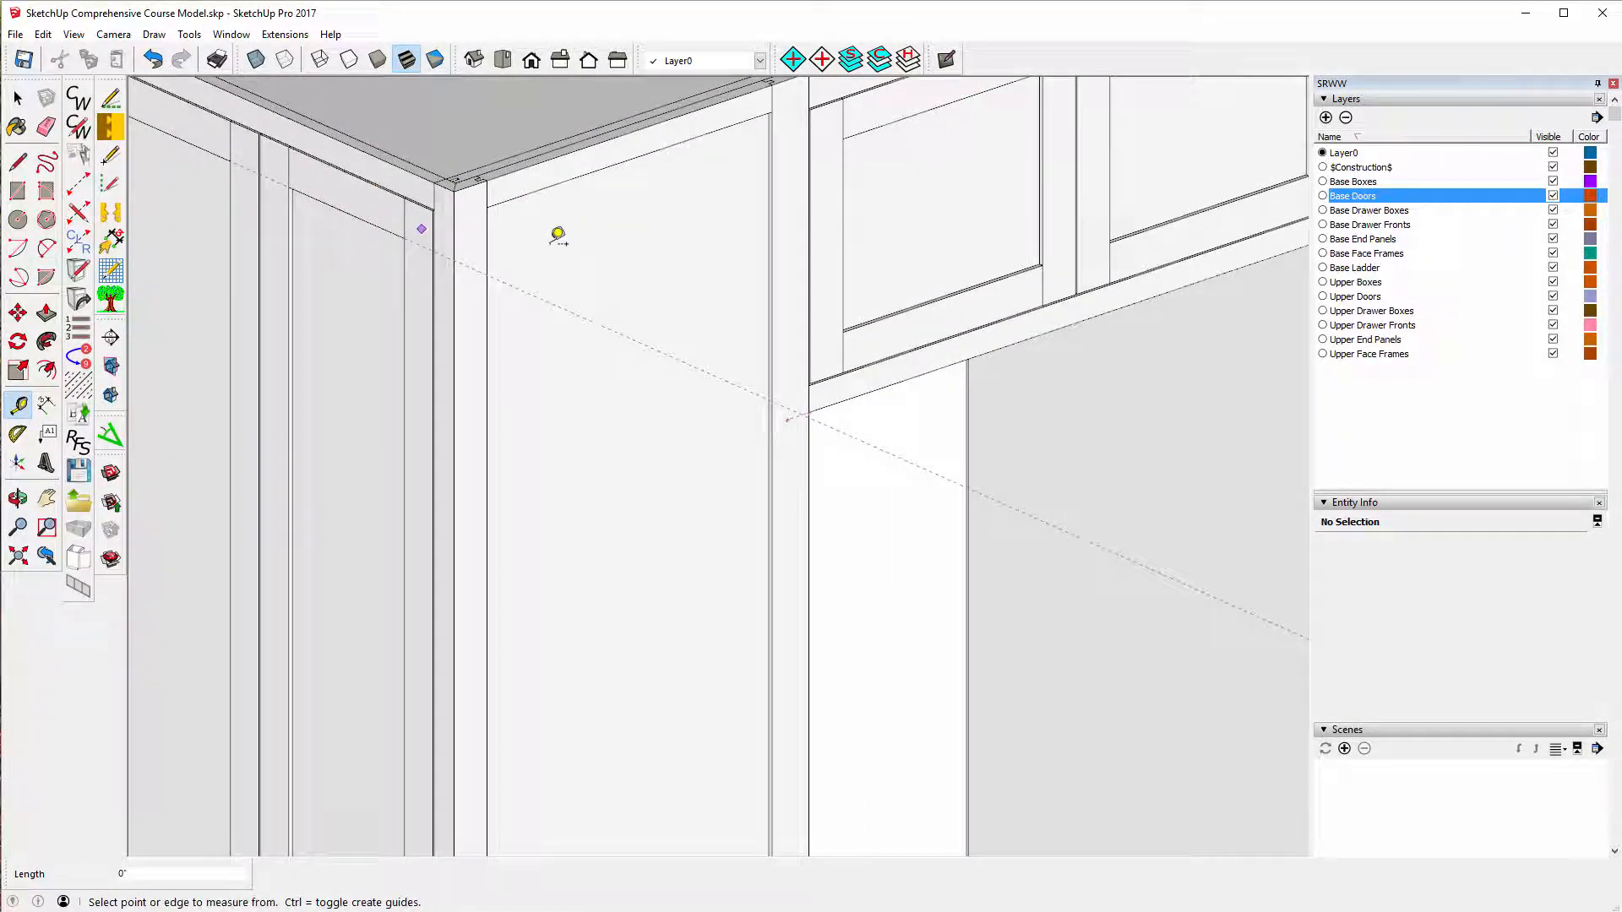
pyautogui.click(902, 120)
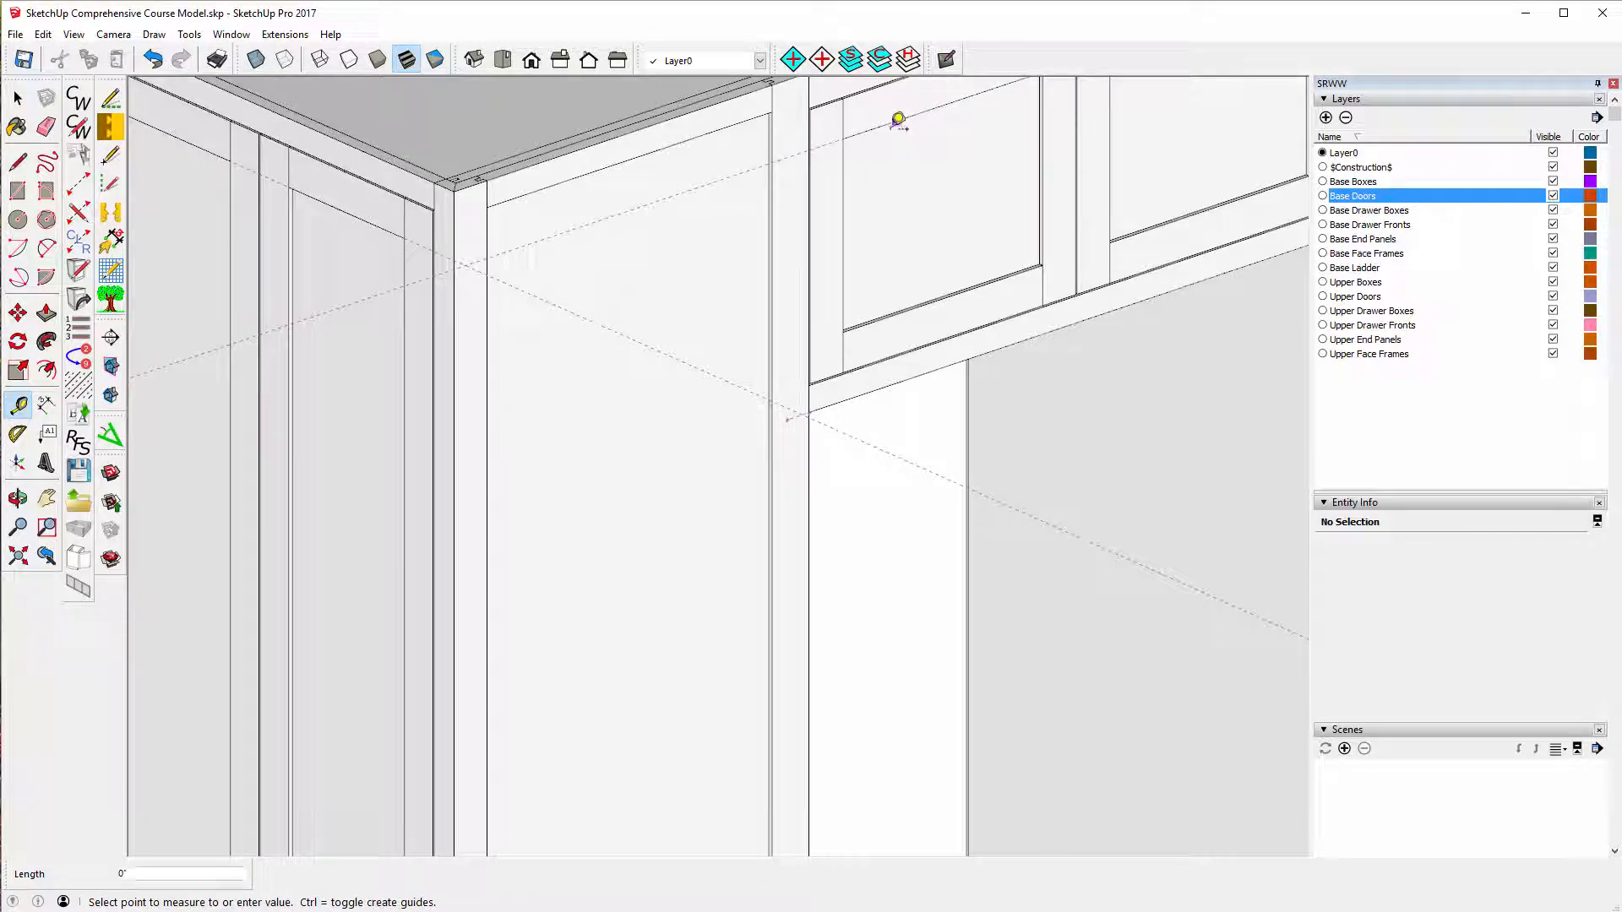
pyautogui.click(899, 120)
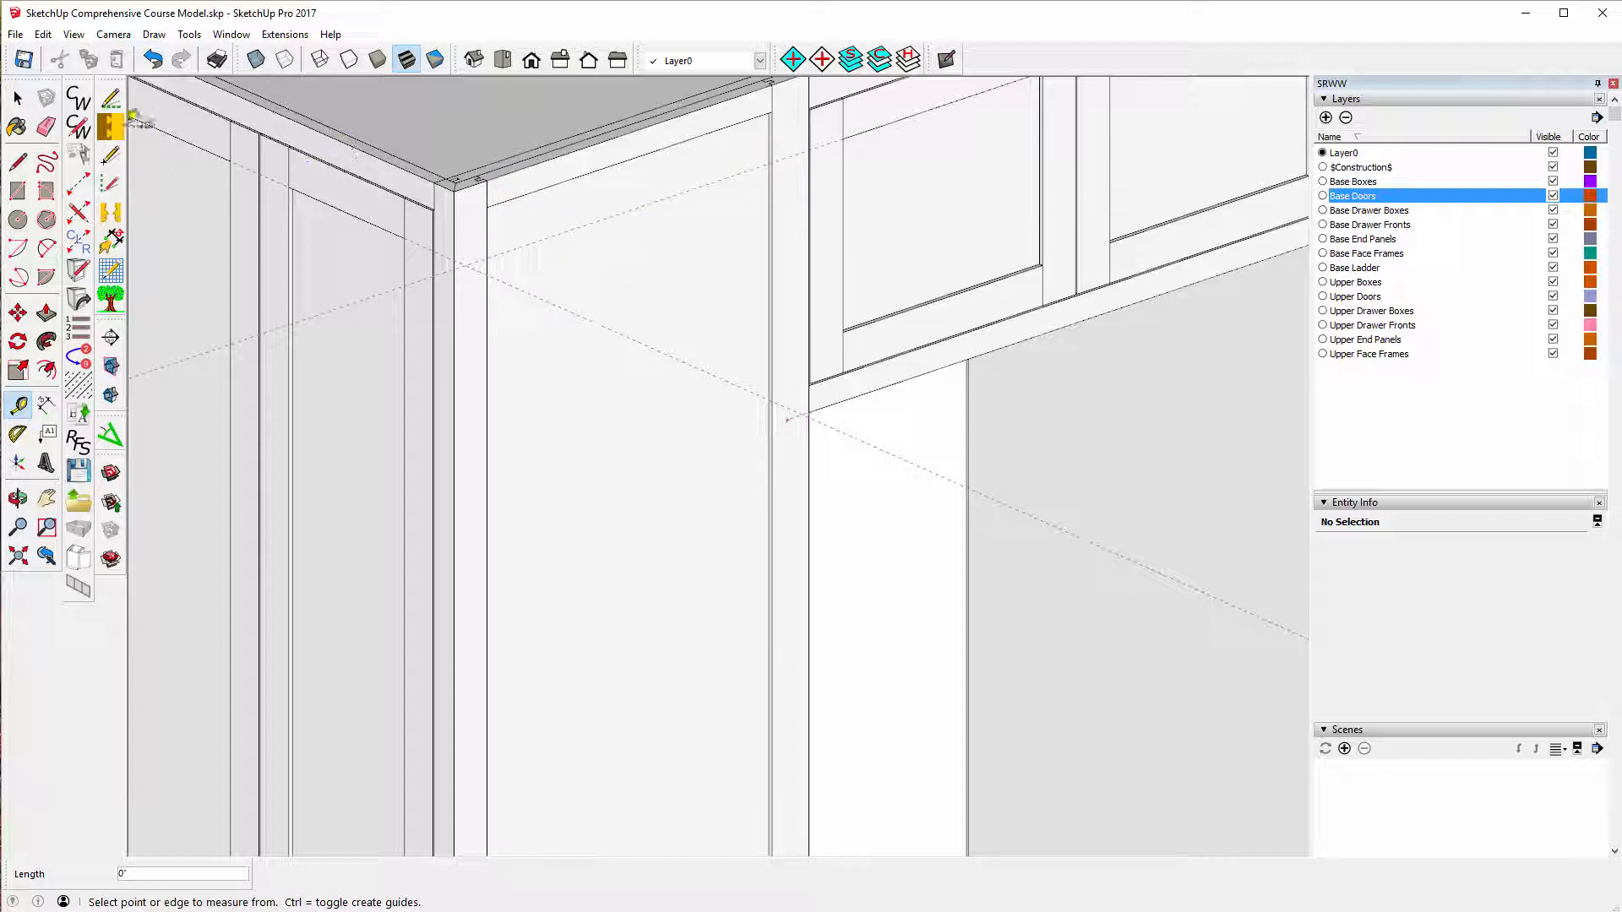
# - Unlock the end panel's top rail and move it straight down from its lower corner to the guides
pyautogui.click(18, 99)
pyautogui.click(18, 100)
pyautogui.click(548, 179)
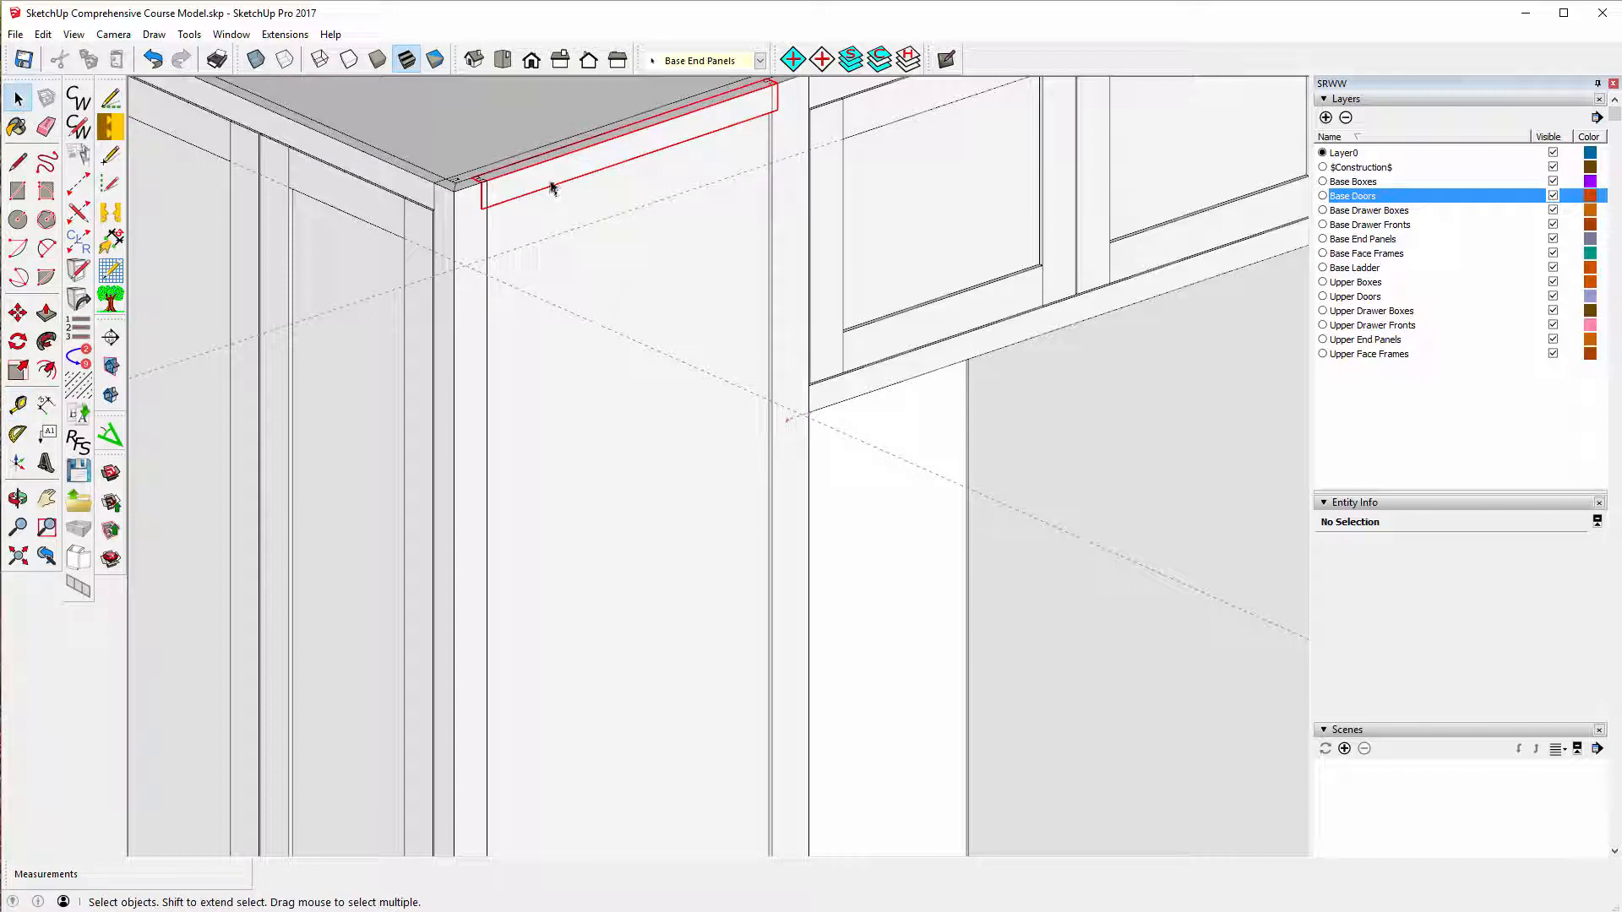
pyautogui.rightClick(547, 179)
pyautogui.click(582, 240)
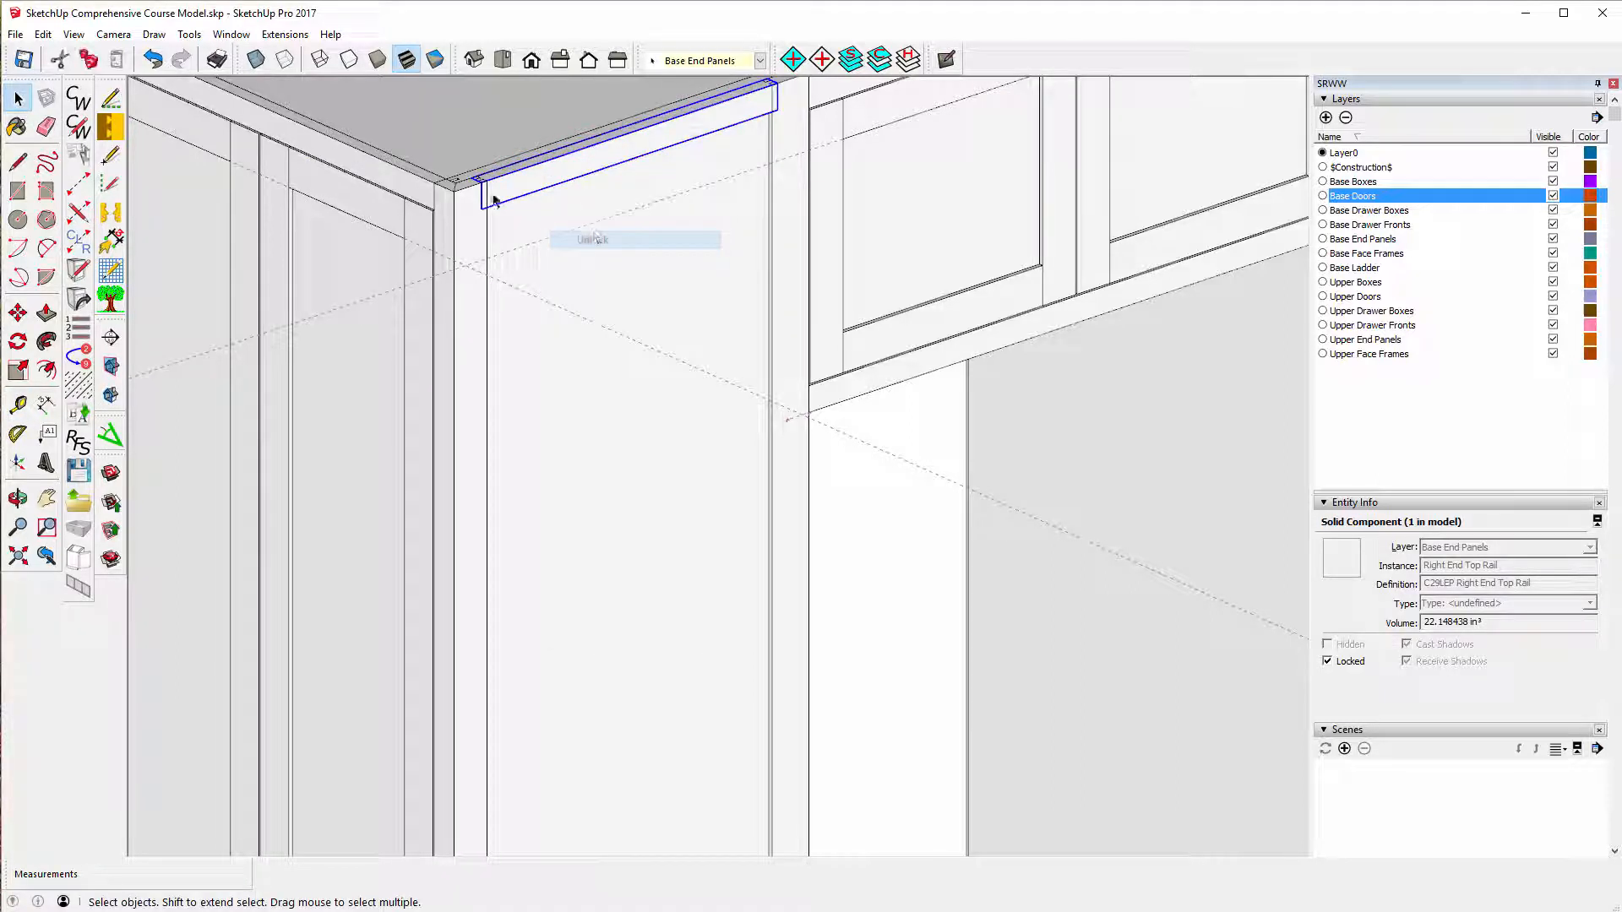
pyautogui.click(17, 313)
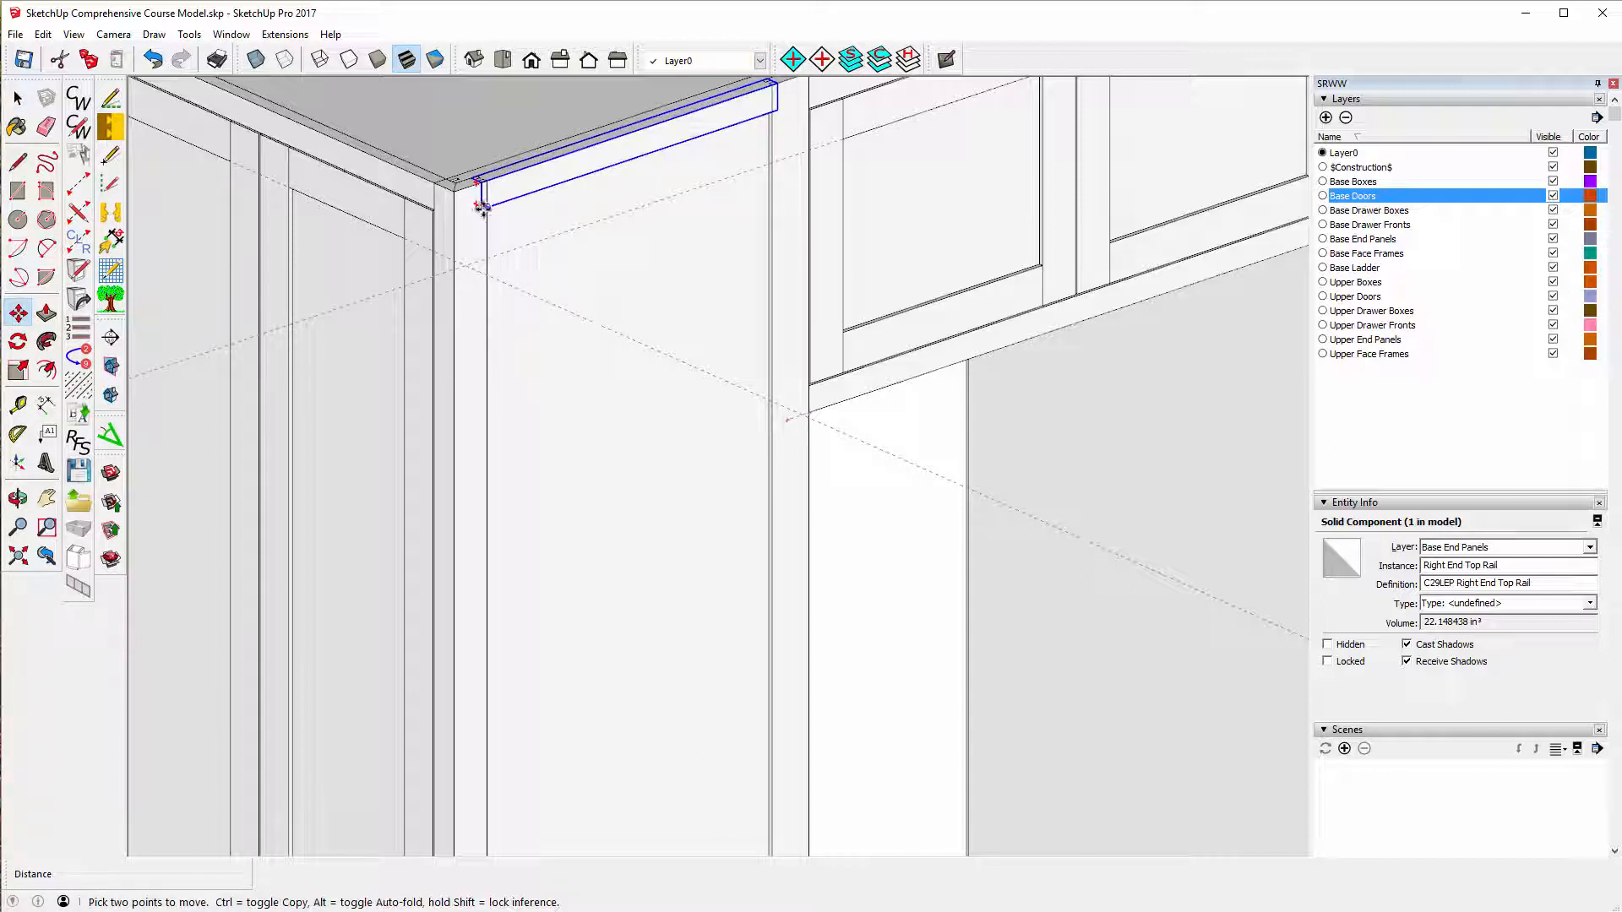
pyautogui.click(480, 207)
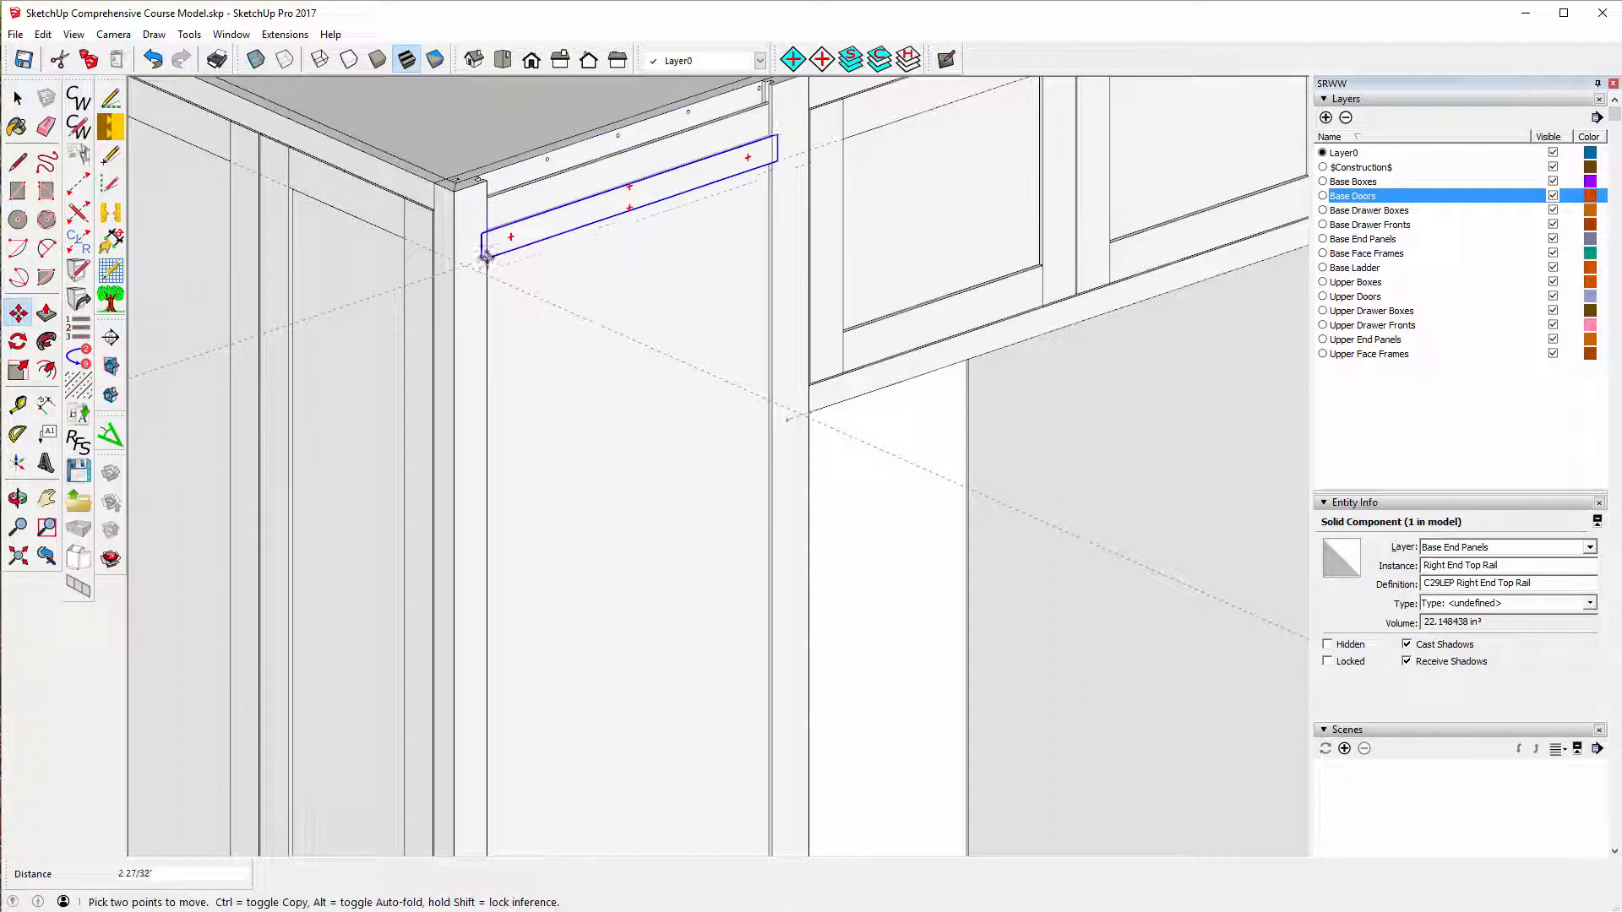
# - Move the right end top rail down 2 27/32" and measure from its upper edge to the top of the end stile
pyautogui.click(486, 258)
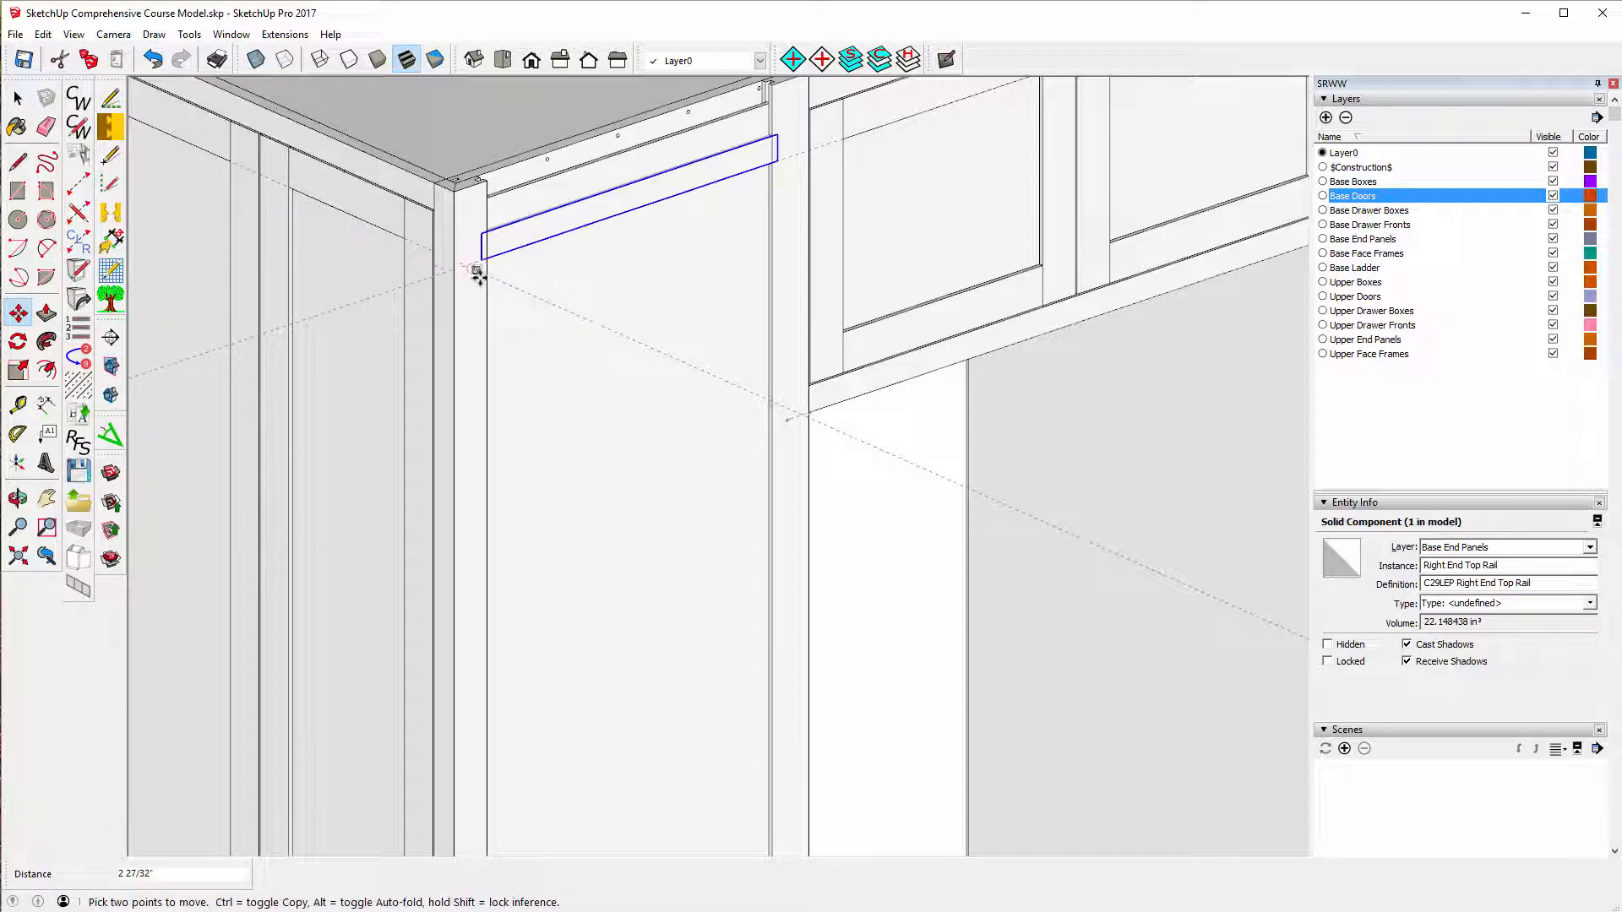
pyautogui.click(19, 409)
pyautogui.scroll(3, 505, 221)
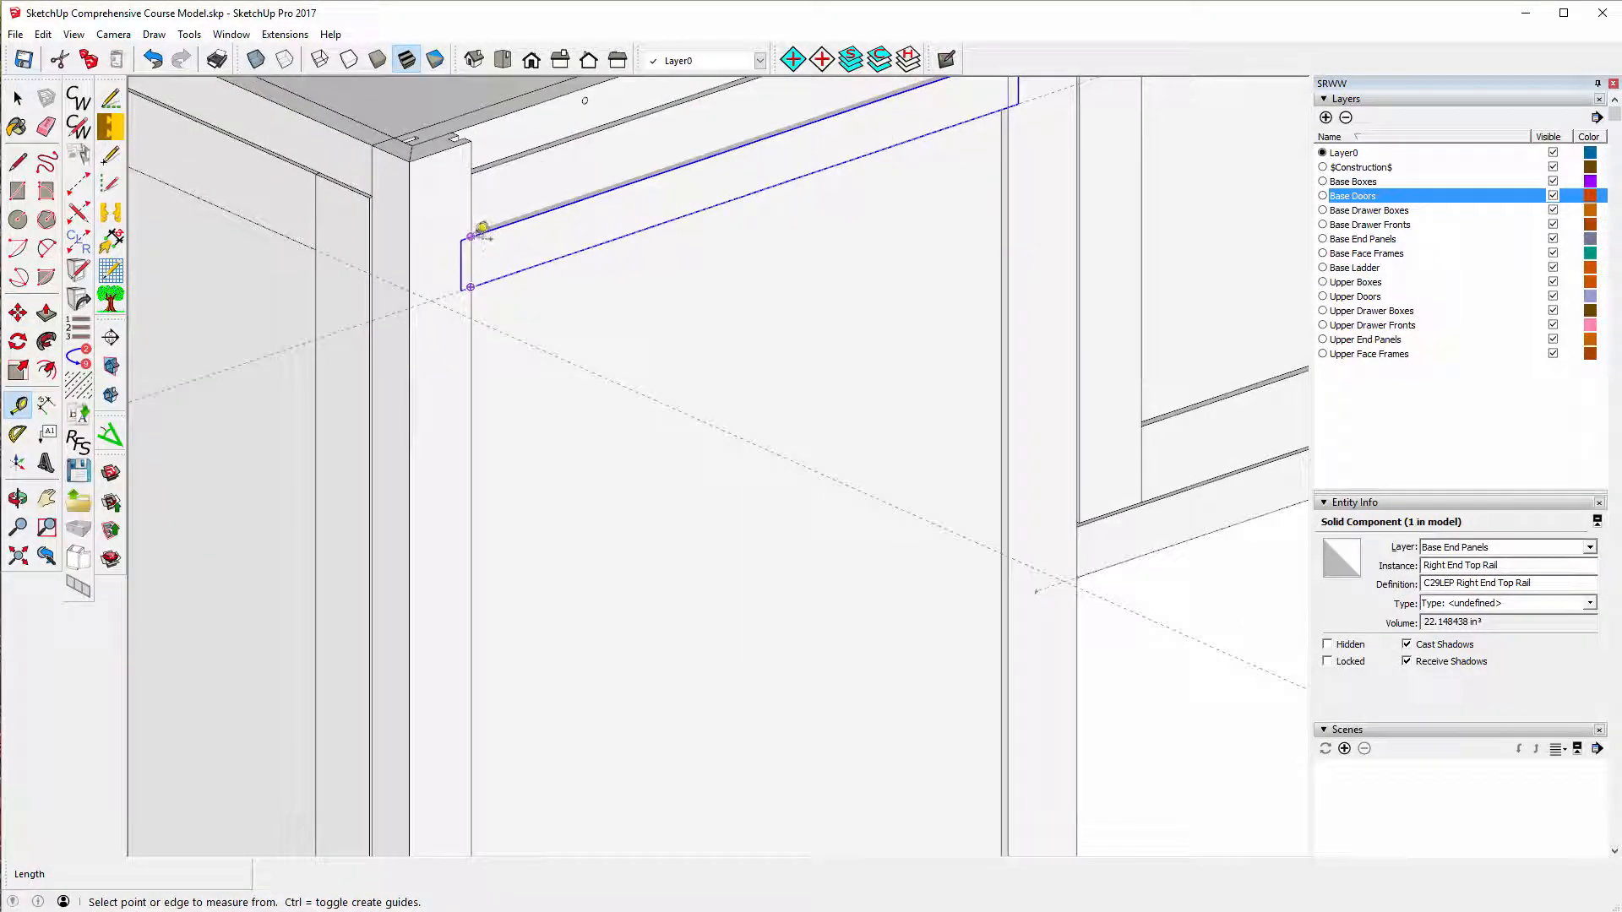
pyautogui.click(481, 231)
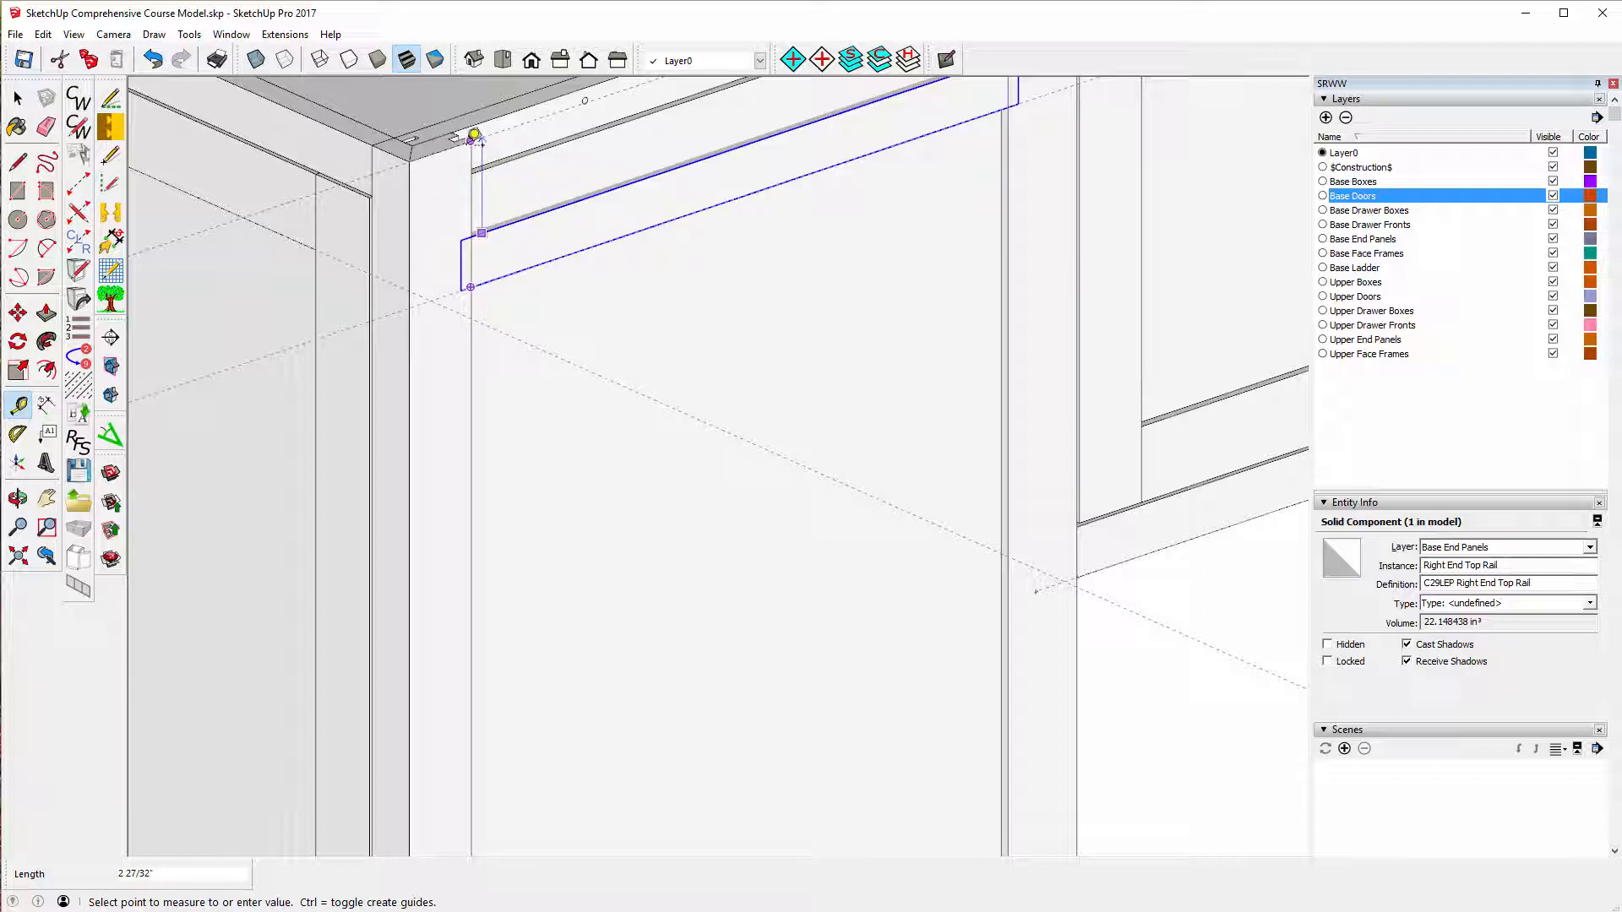
pyautogui.click(474, 135)
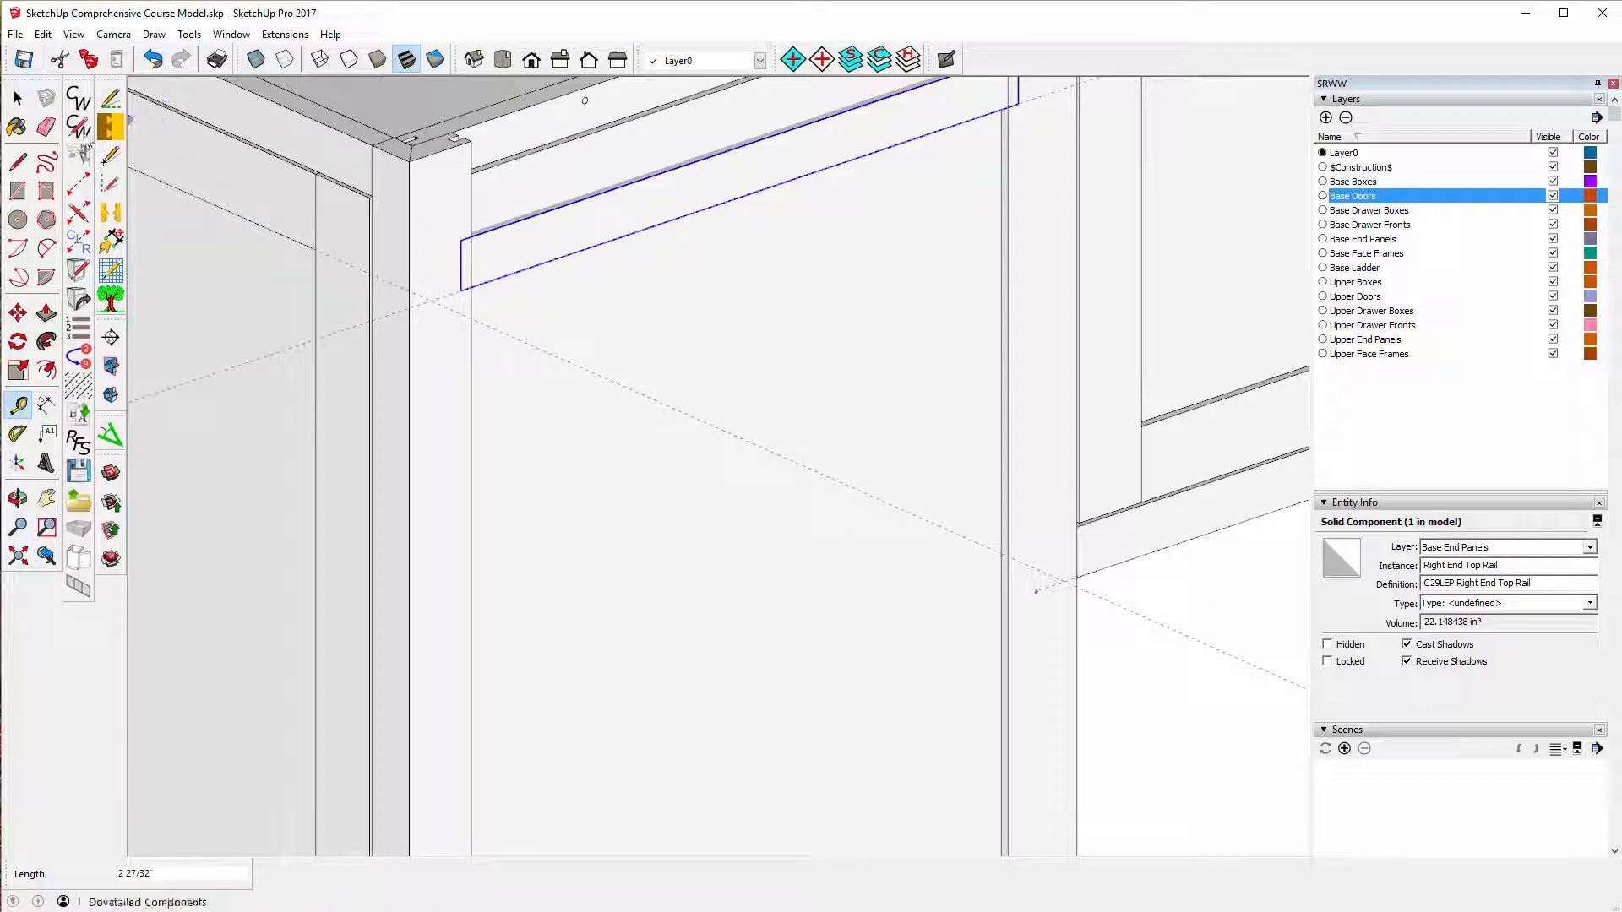
# - Edit the right end top rail and Push/Pull its upper face up 2 27/32" to the top of the stile, then close the component
pyautogui.click(17, 98)
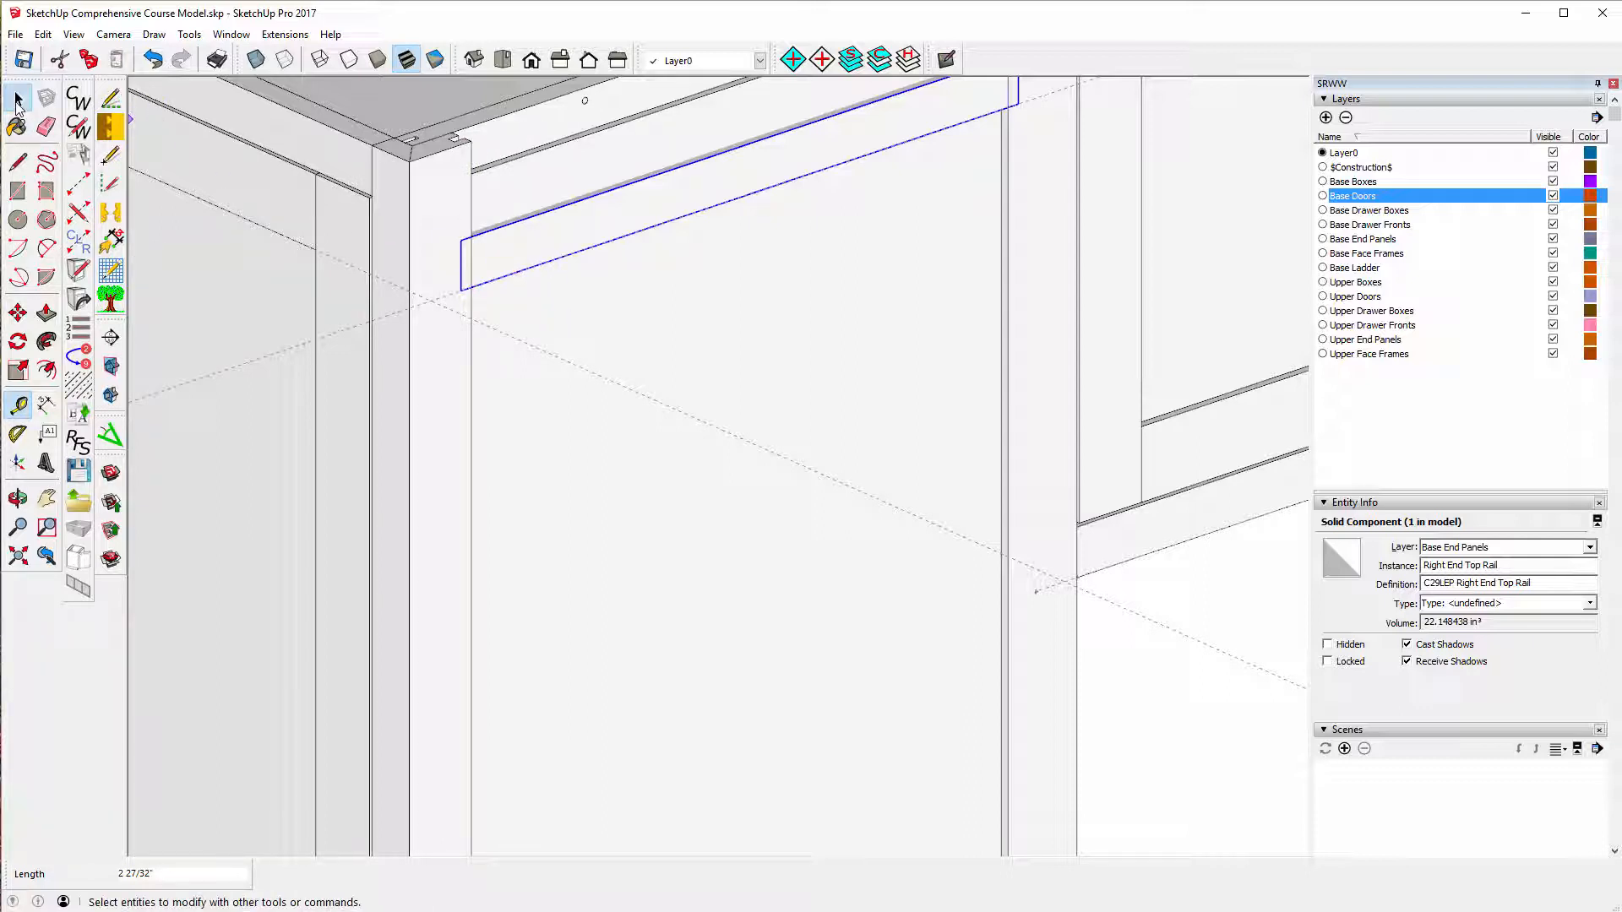
pyautogui.rightClick(536, 247)
pyautogui.click(605, 331)
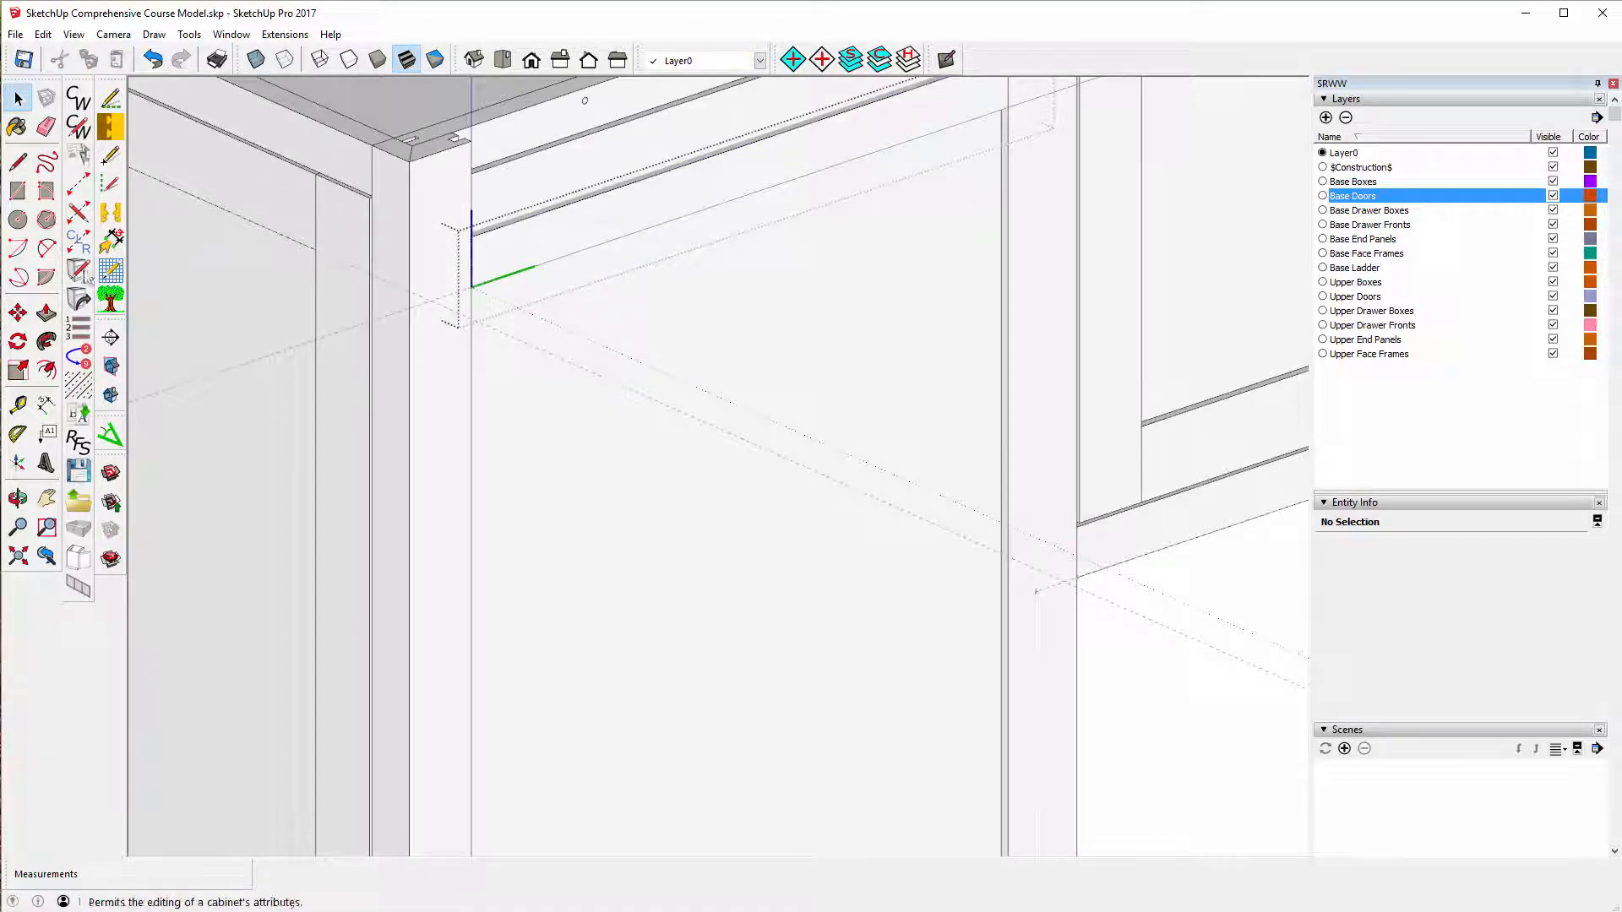
pyautogui.click(45, 312)
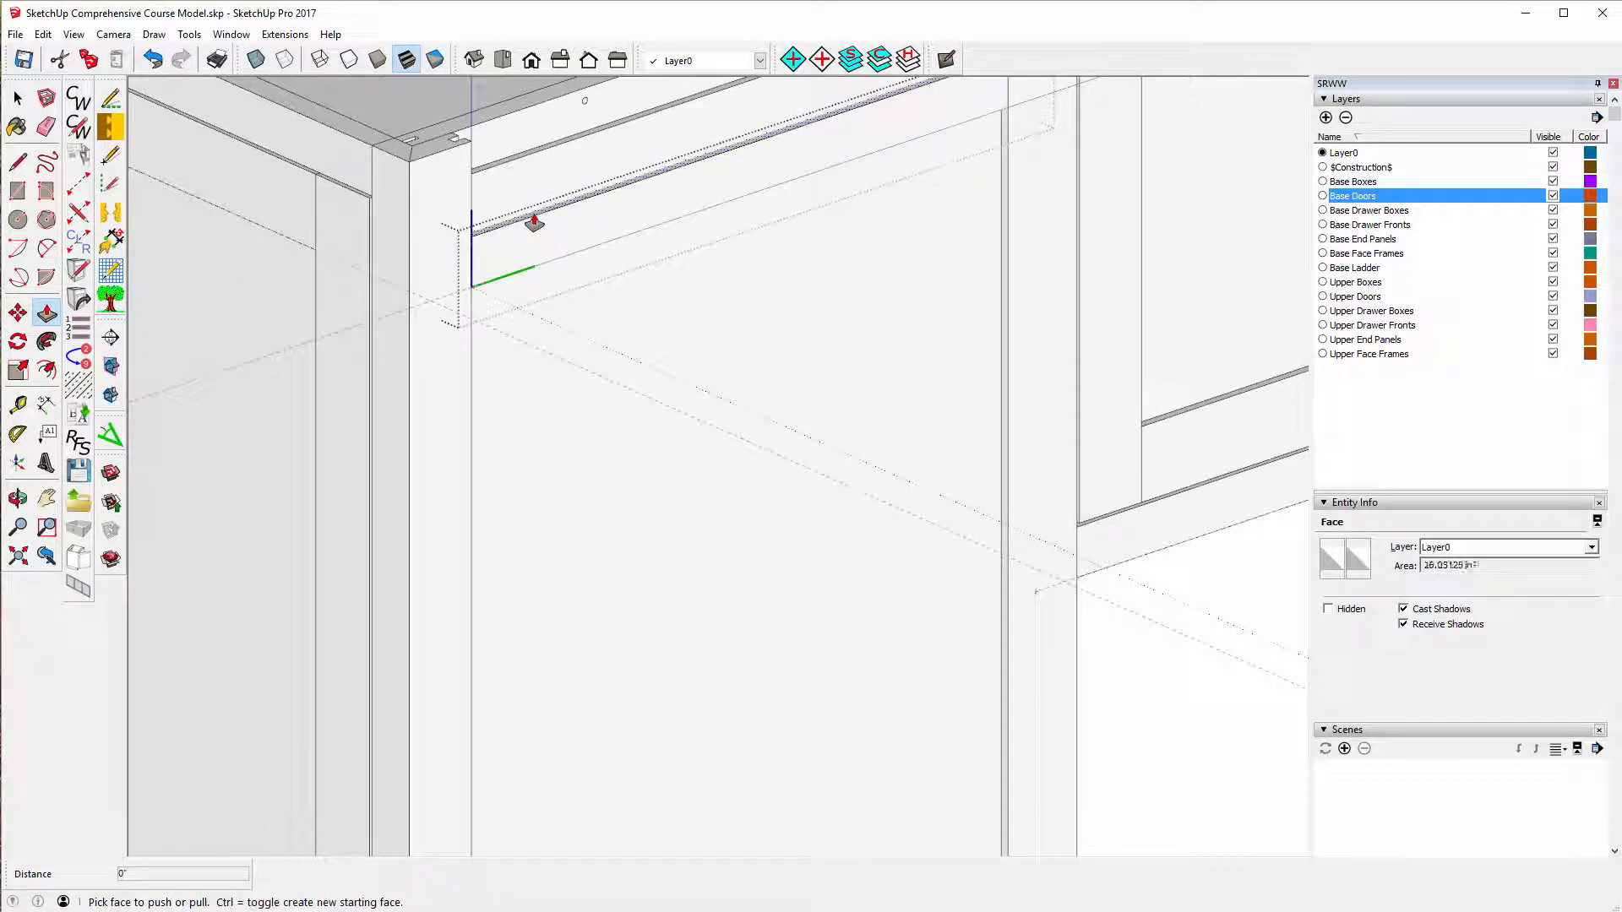
pyautogui.moveTo(534, 223); pyautogui.dragTo(470, 151)
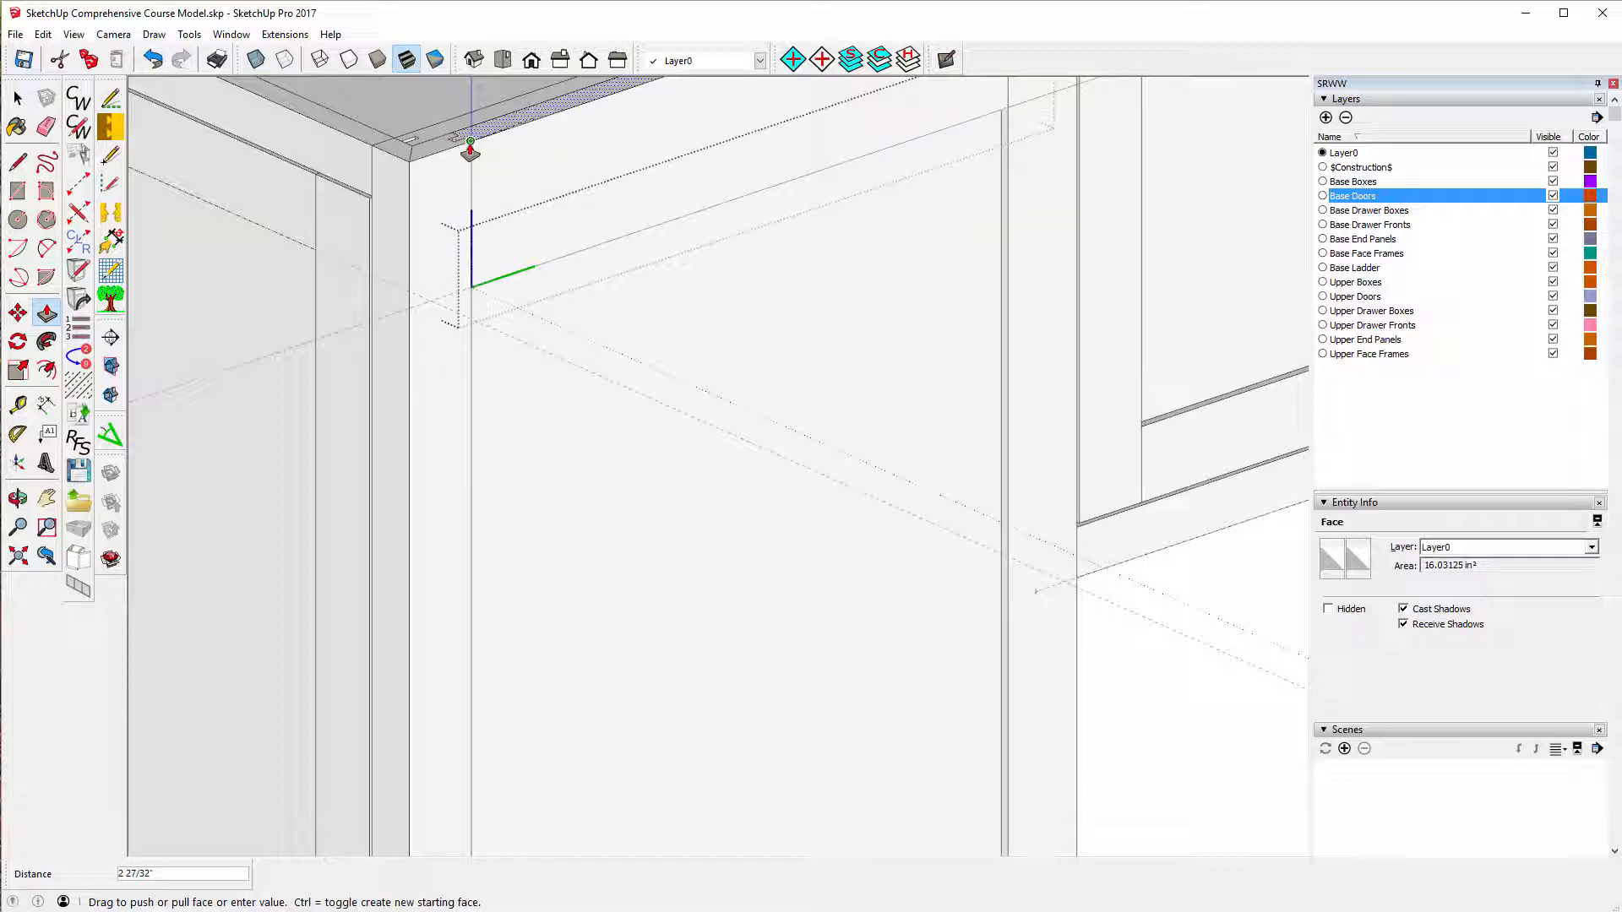
pyautogui.moveTo(471, 151); pyautogui.dragTo(470, 151)
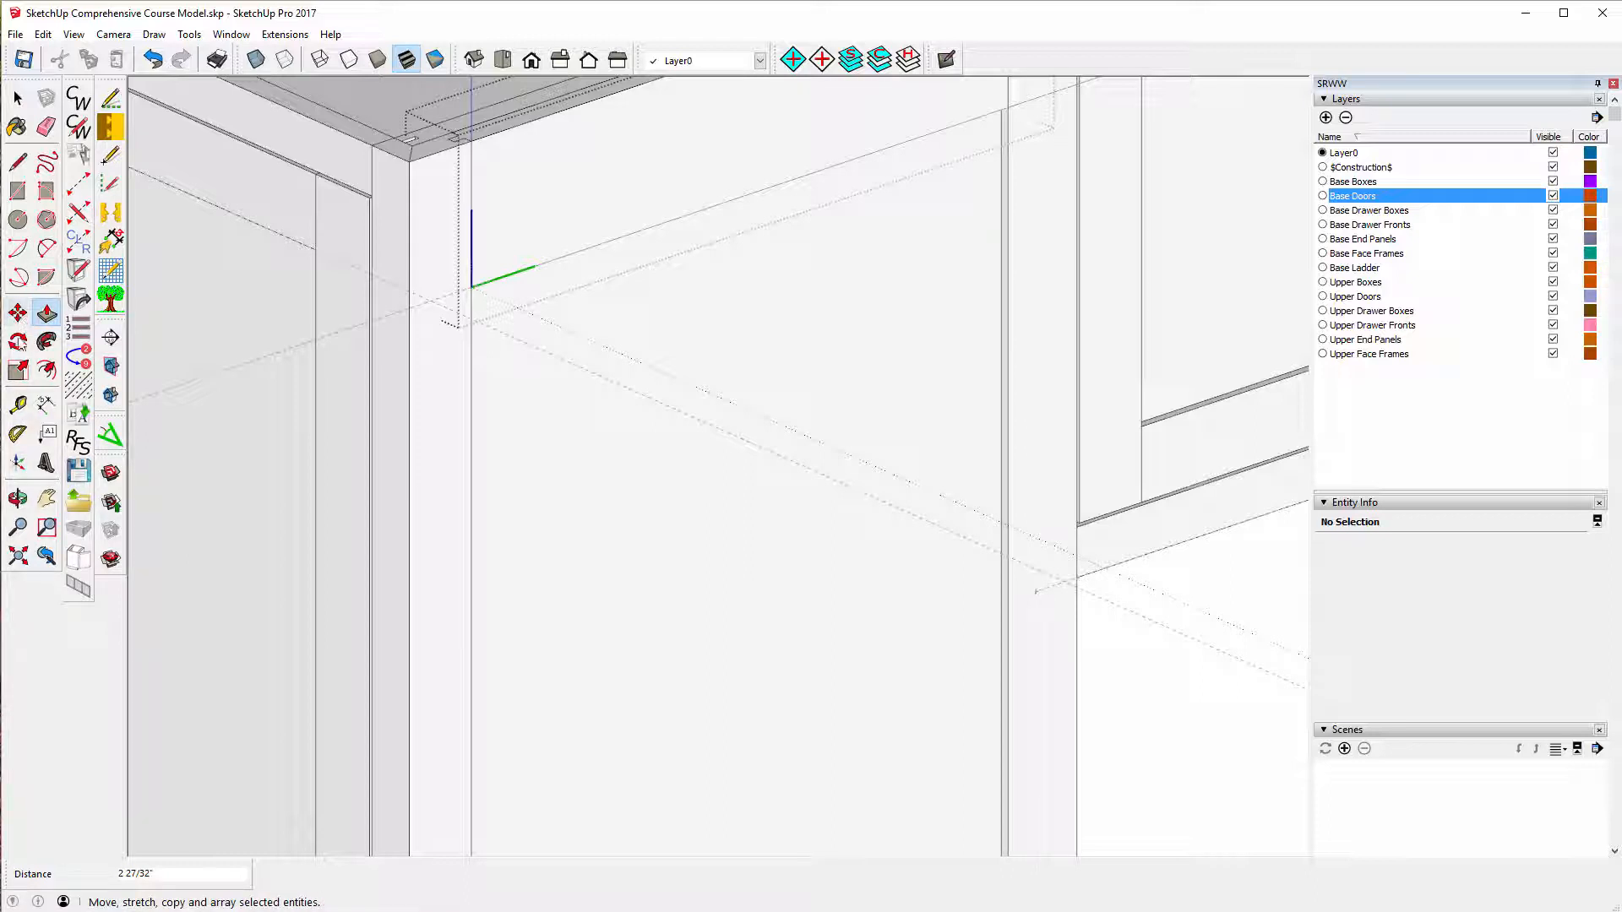
pyautogui.click(17, 98)
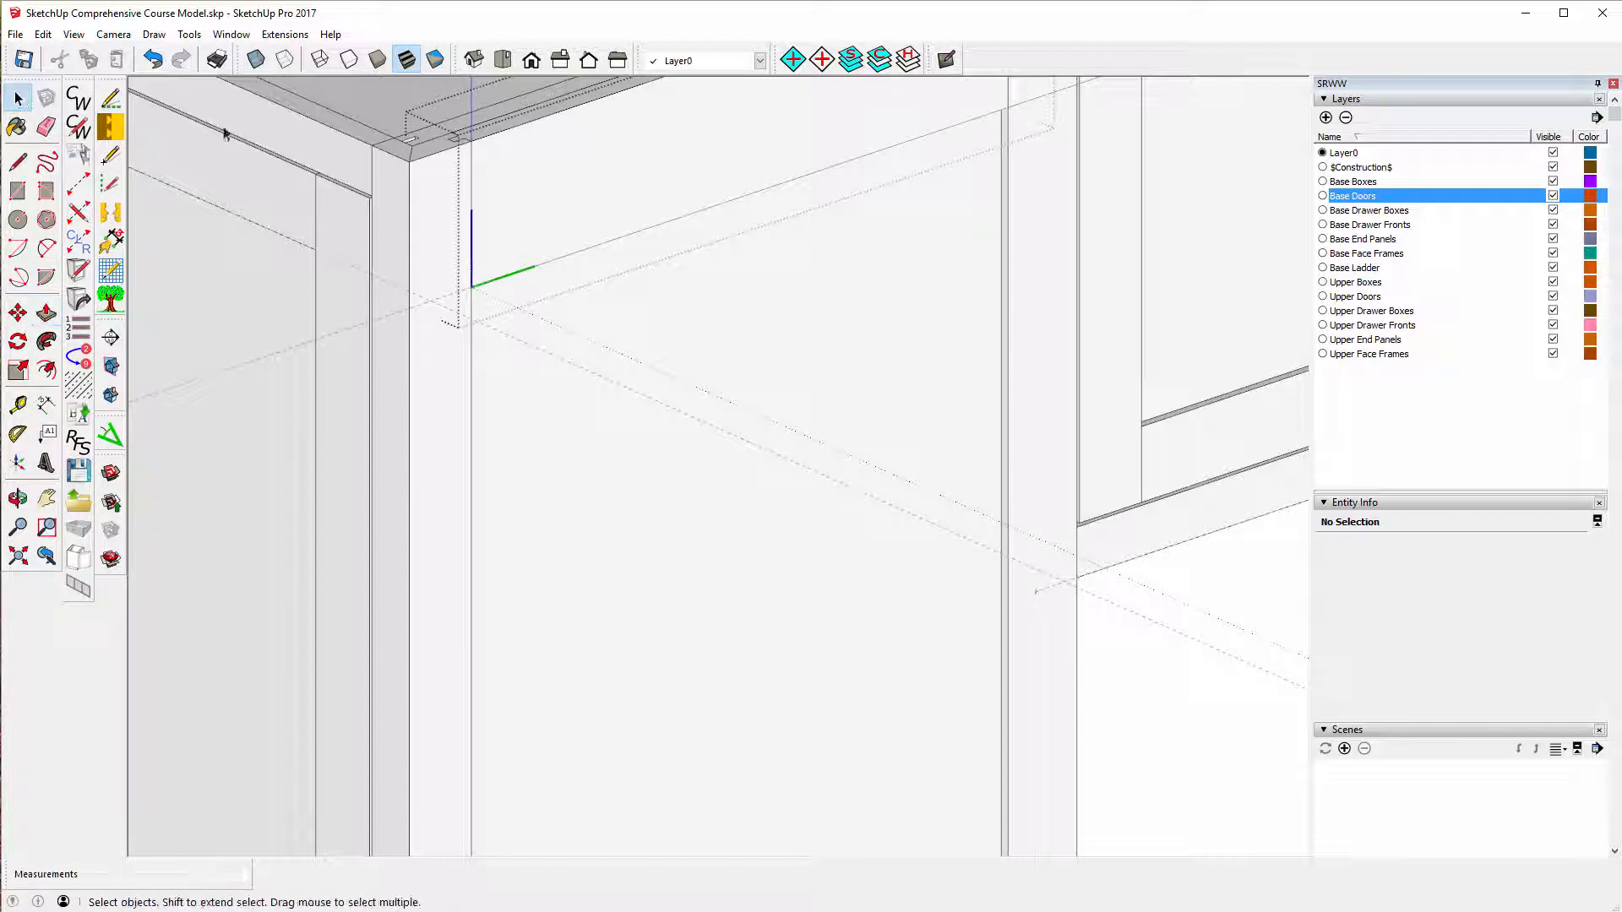
pyautogui.click(269, 127)
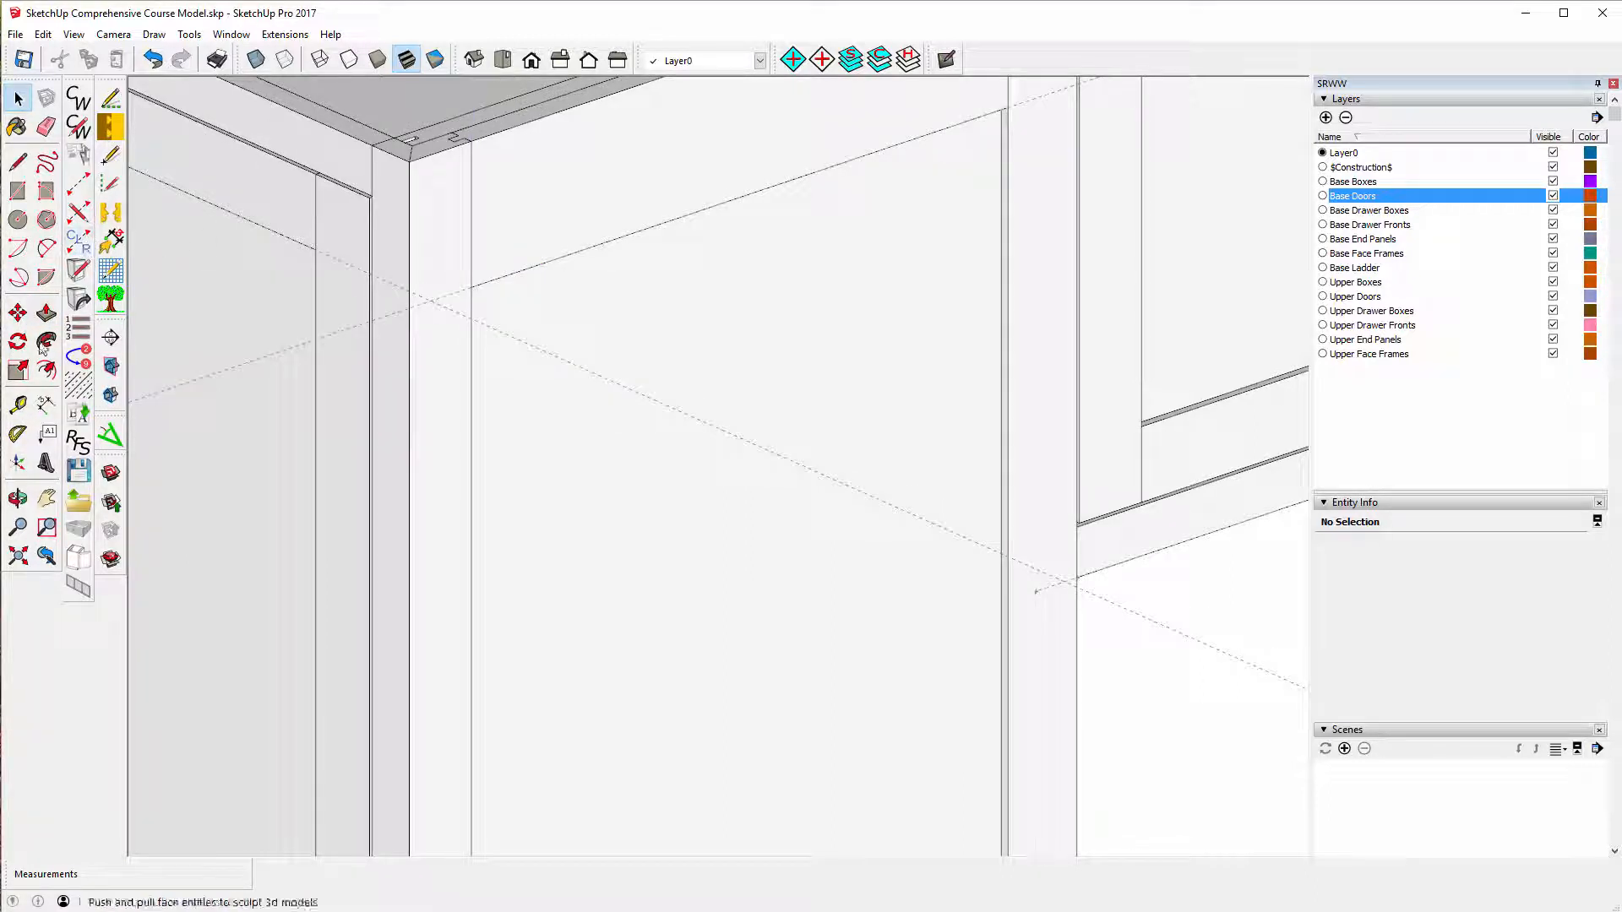
# - Measure from the lower edge of the tall cabinet's front top rail down to the horizontal guide line
pyautogui.click(18, 404)
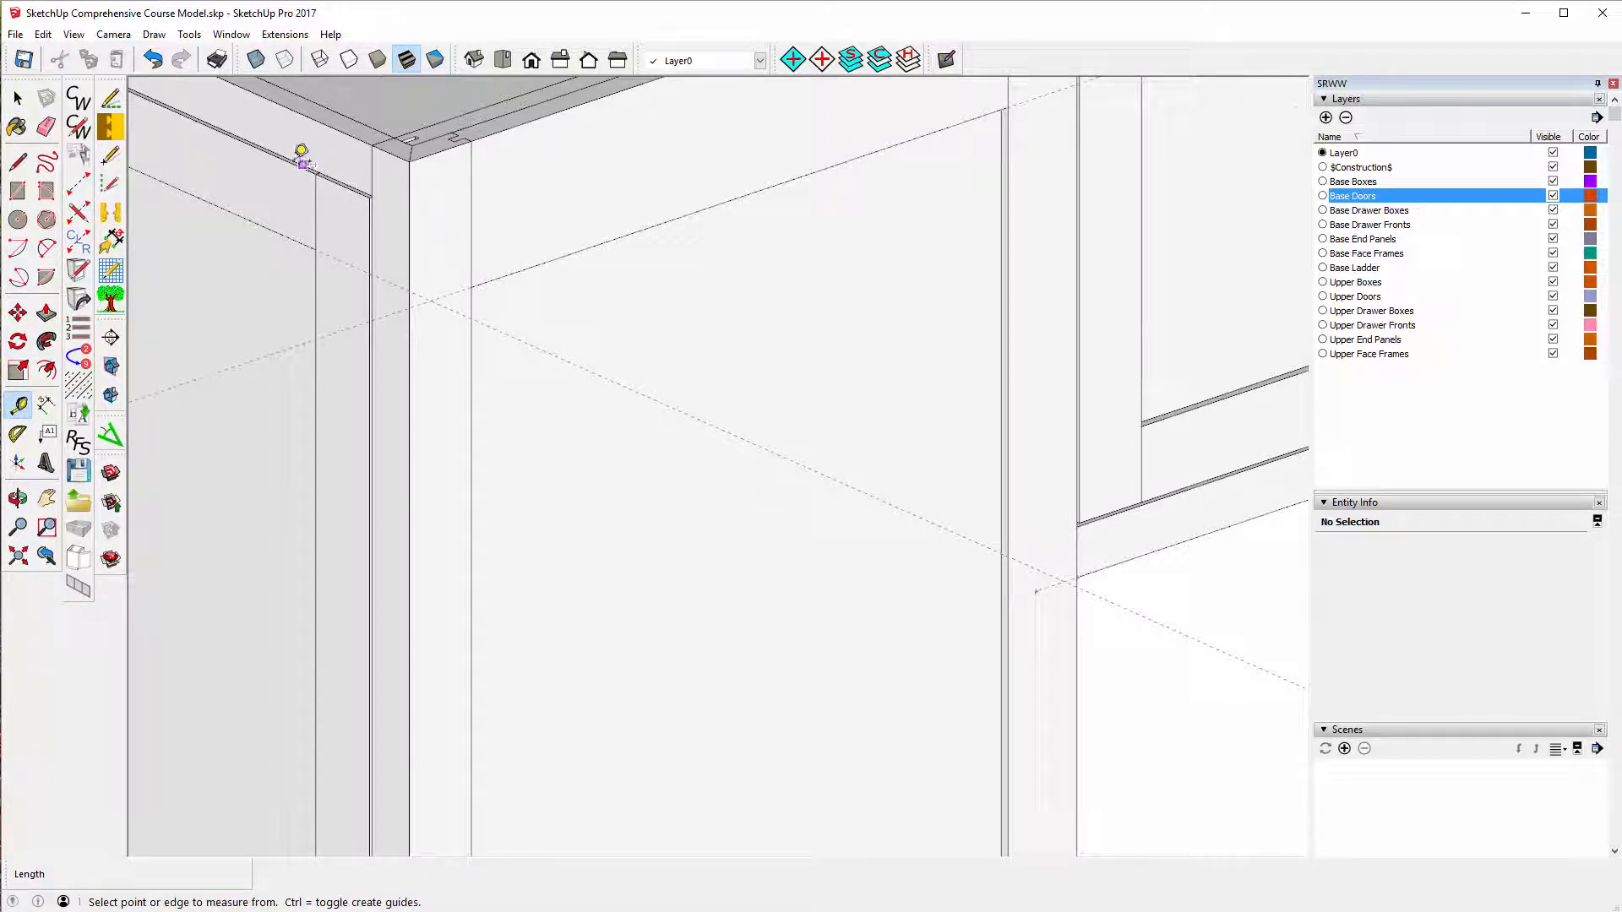
pyautogui.scroll(2, 296, 152)
pyautogui.click(276, 152)
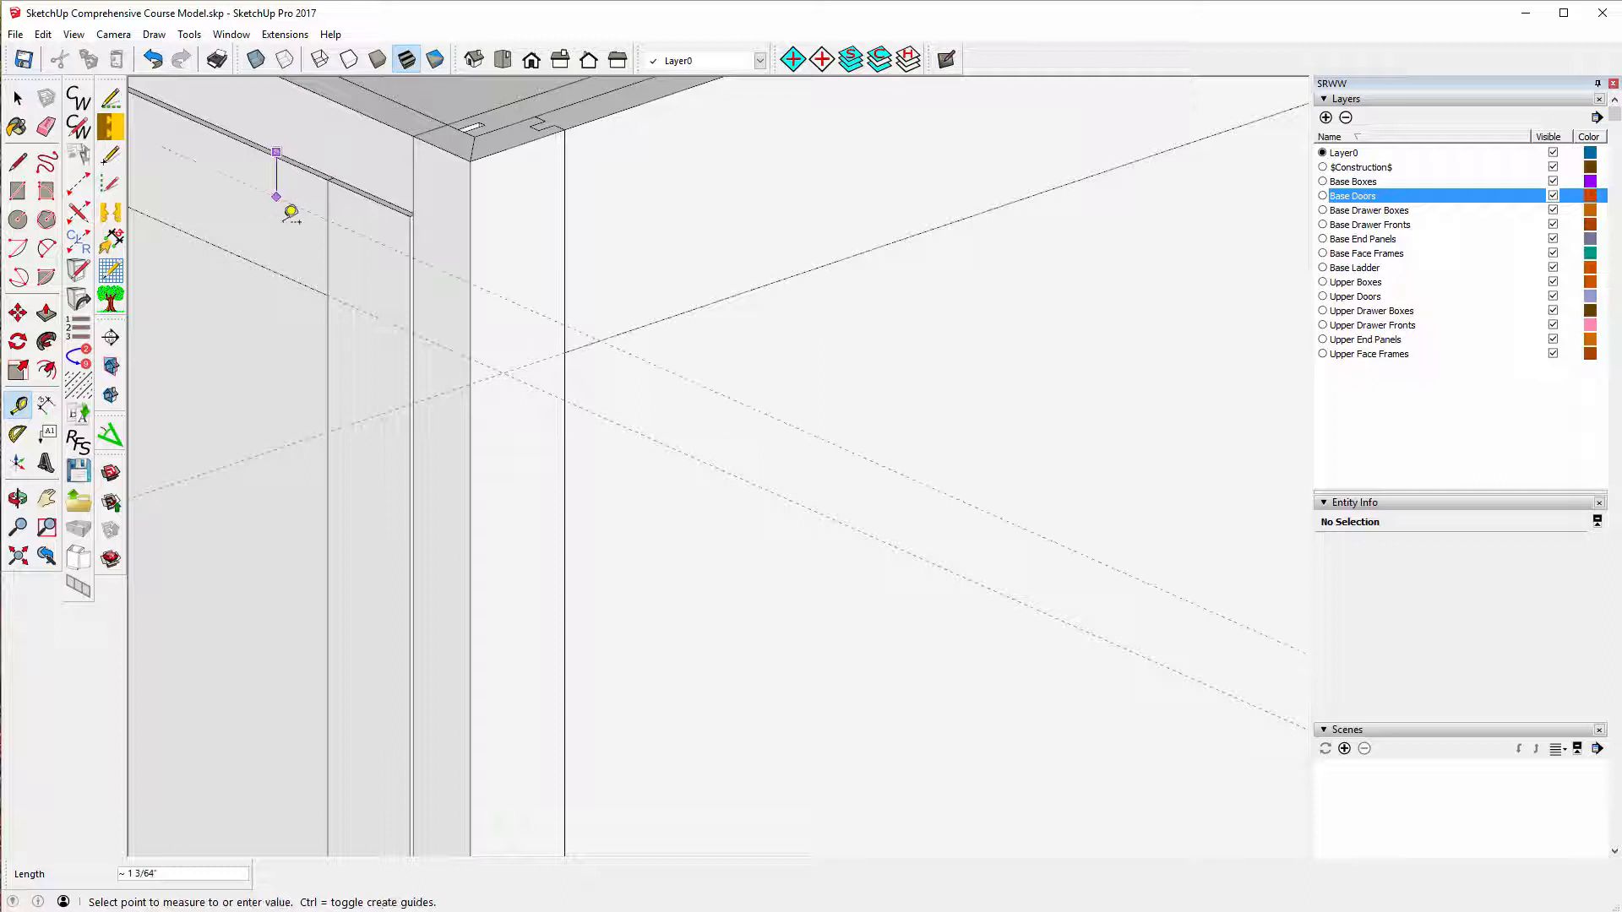
pyautogui.click(276, 267)
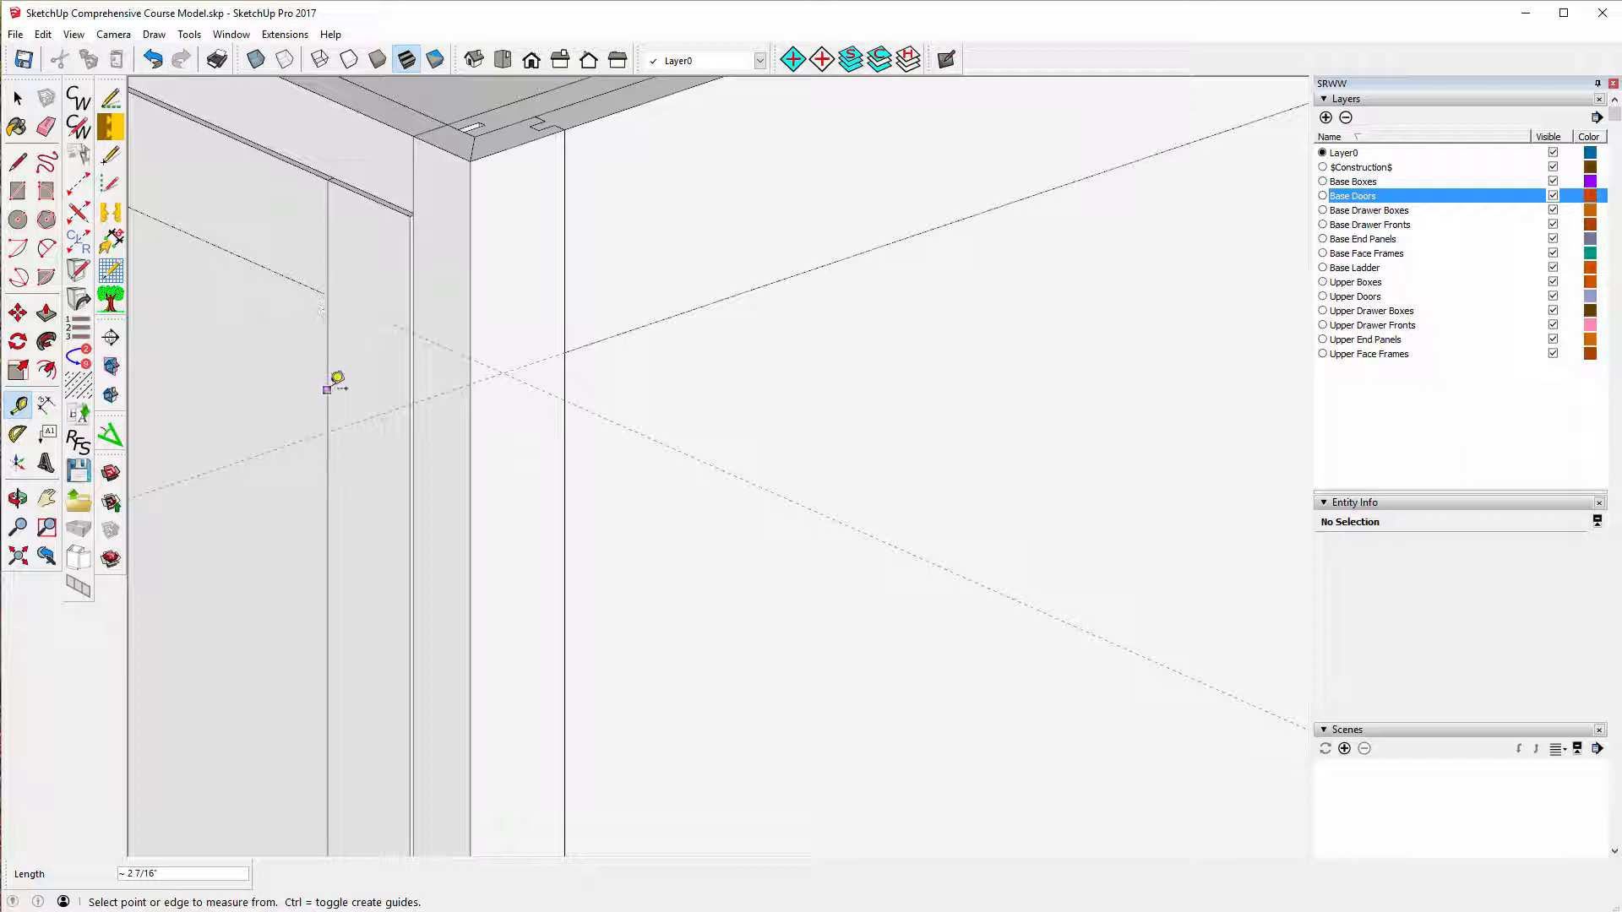
pyautogui.scroll(-3, 318, 347)
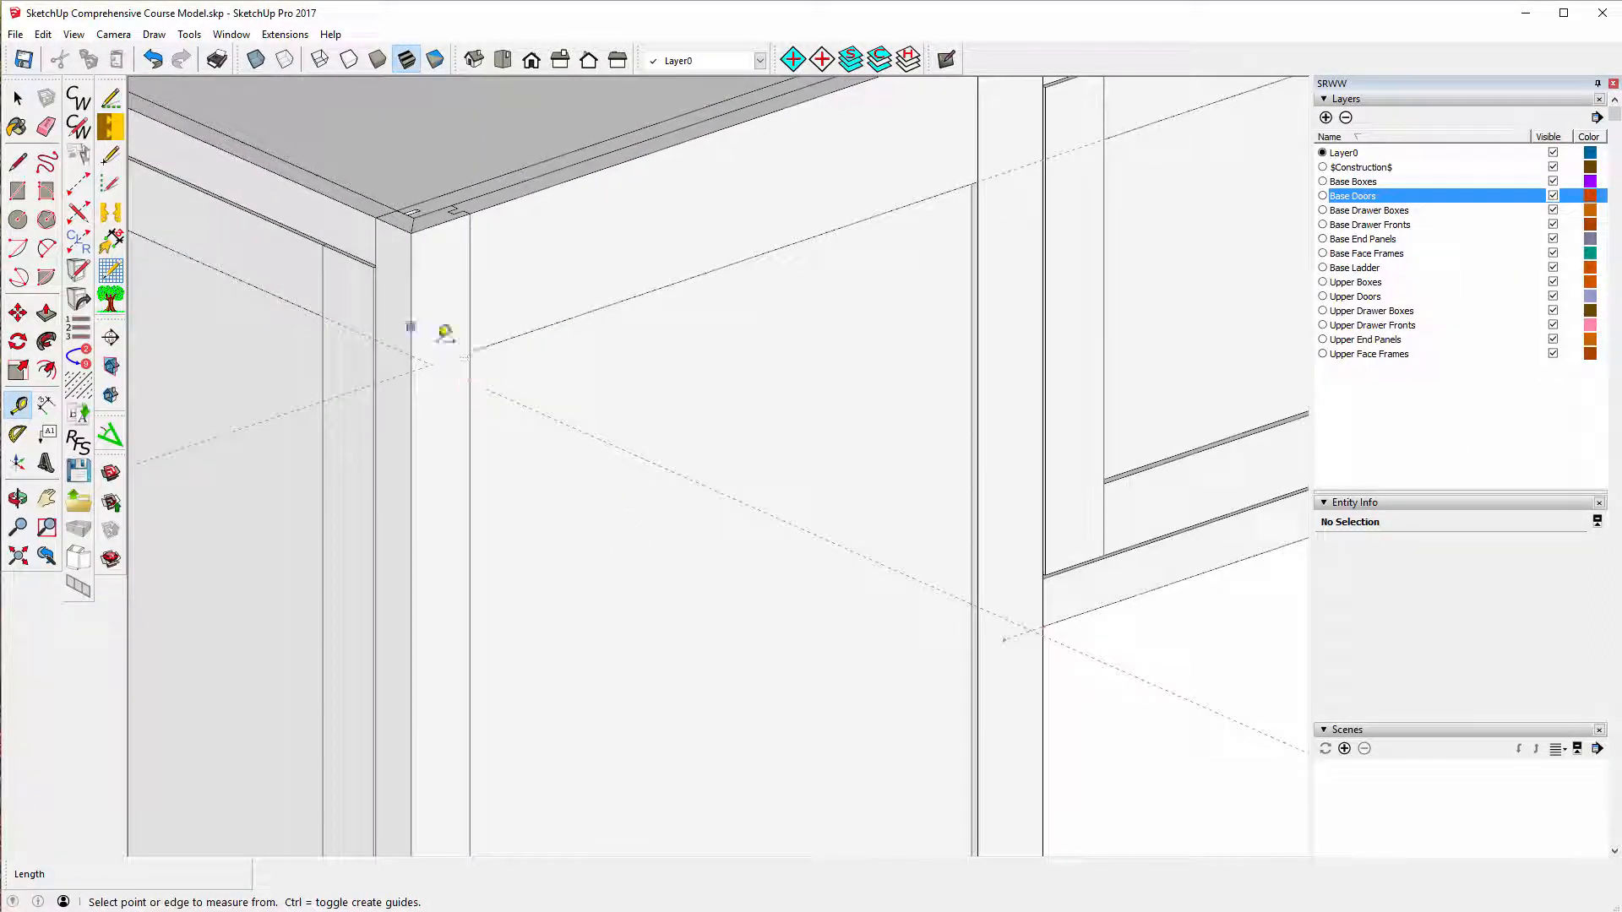
# - Unlock the right end panel component and open it for editing
pyautogui.click(18, 99)
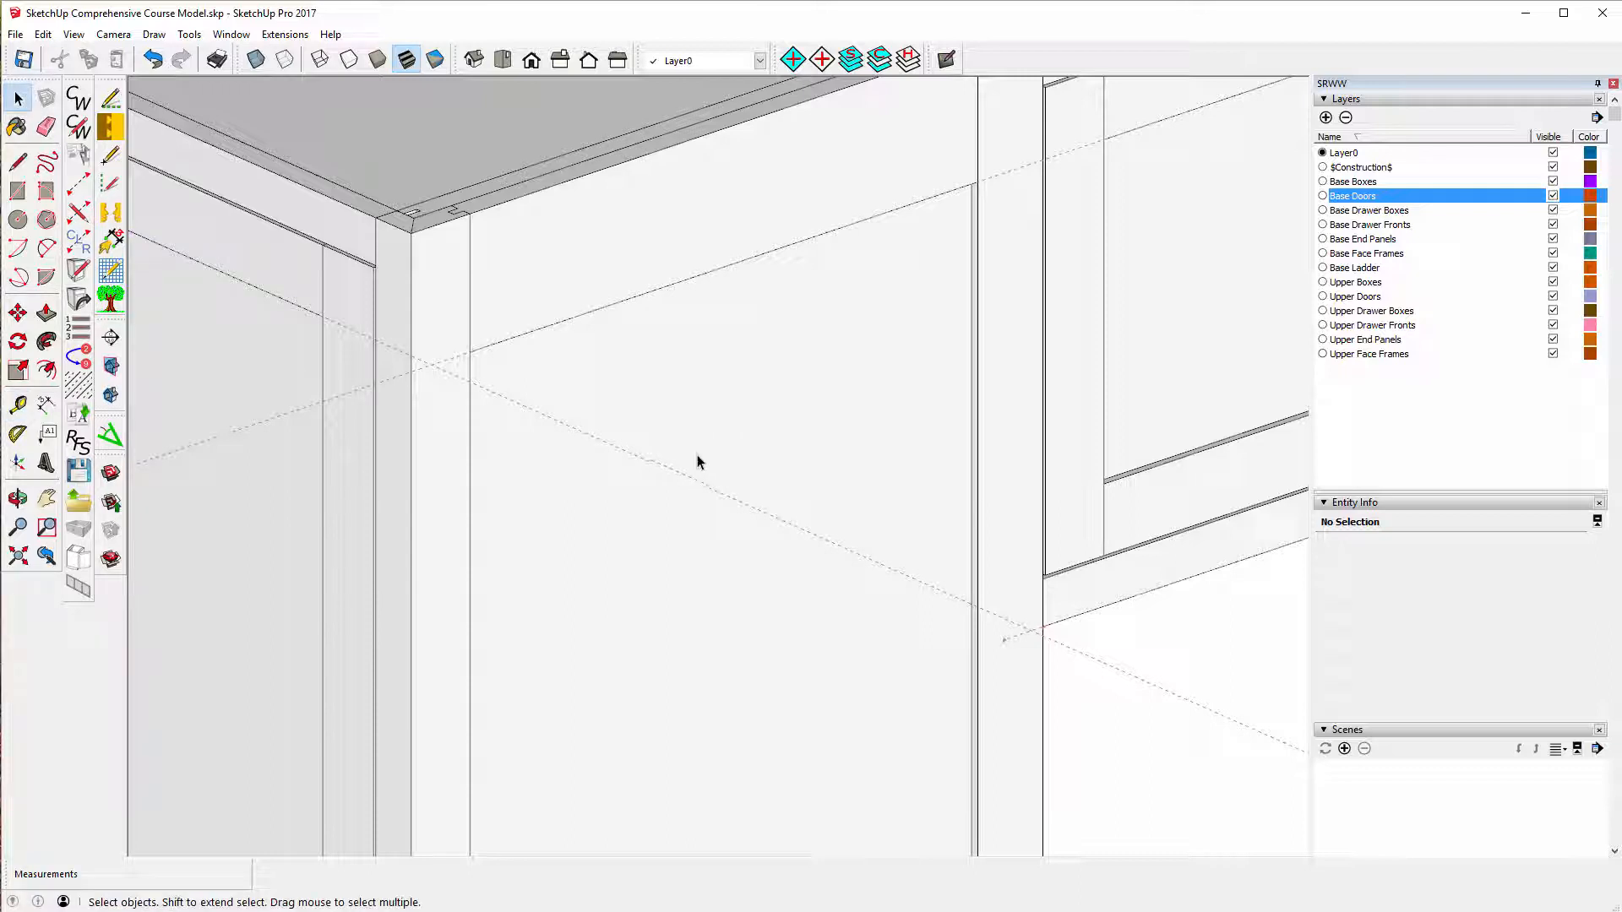
pyautogui.click(683, 397)
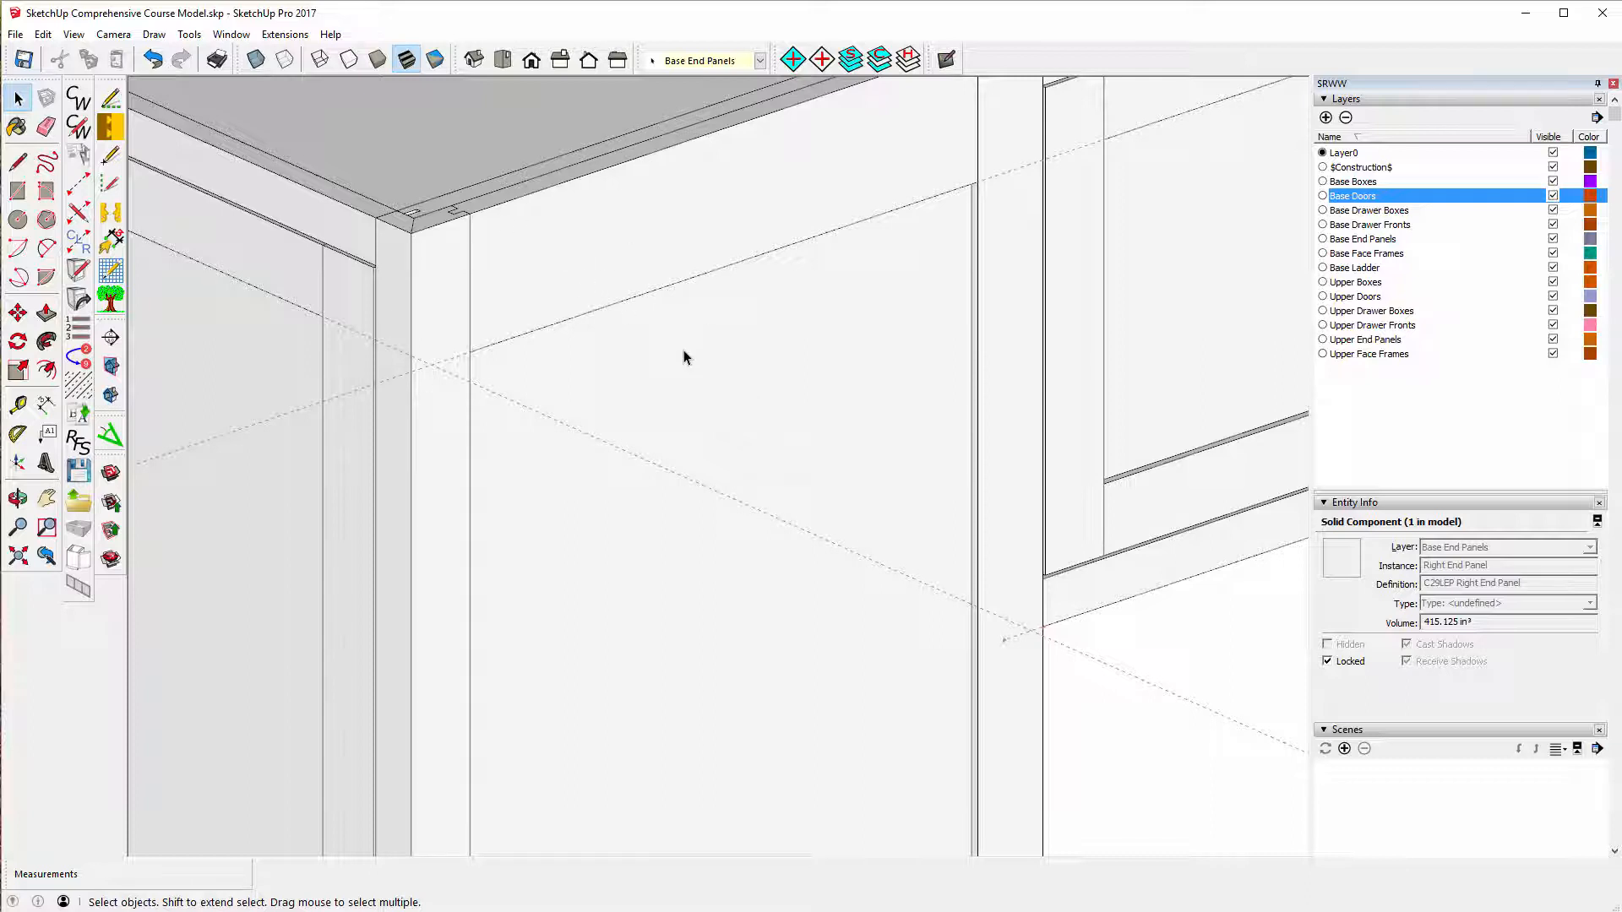
pyautogui.rightClick(684, 356)
pyautogui.click(732, 419)
pyautogui.rightClick(694, 370)
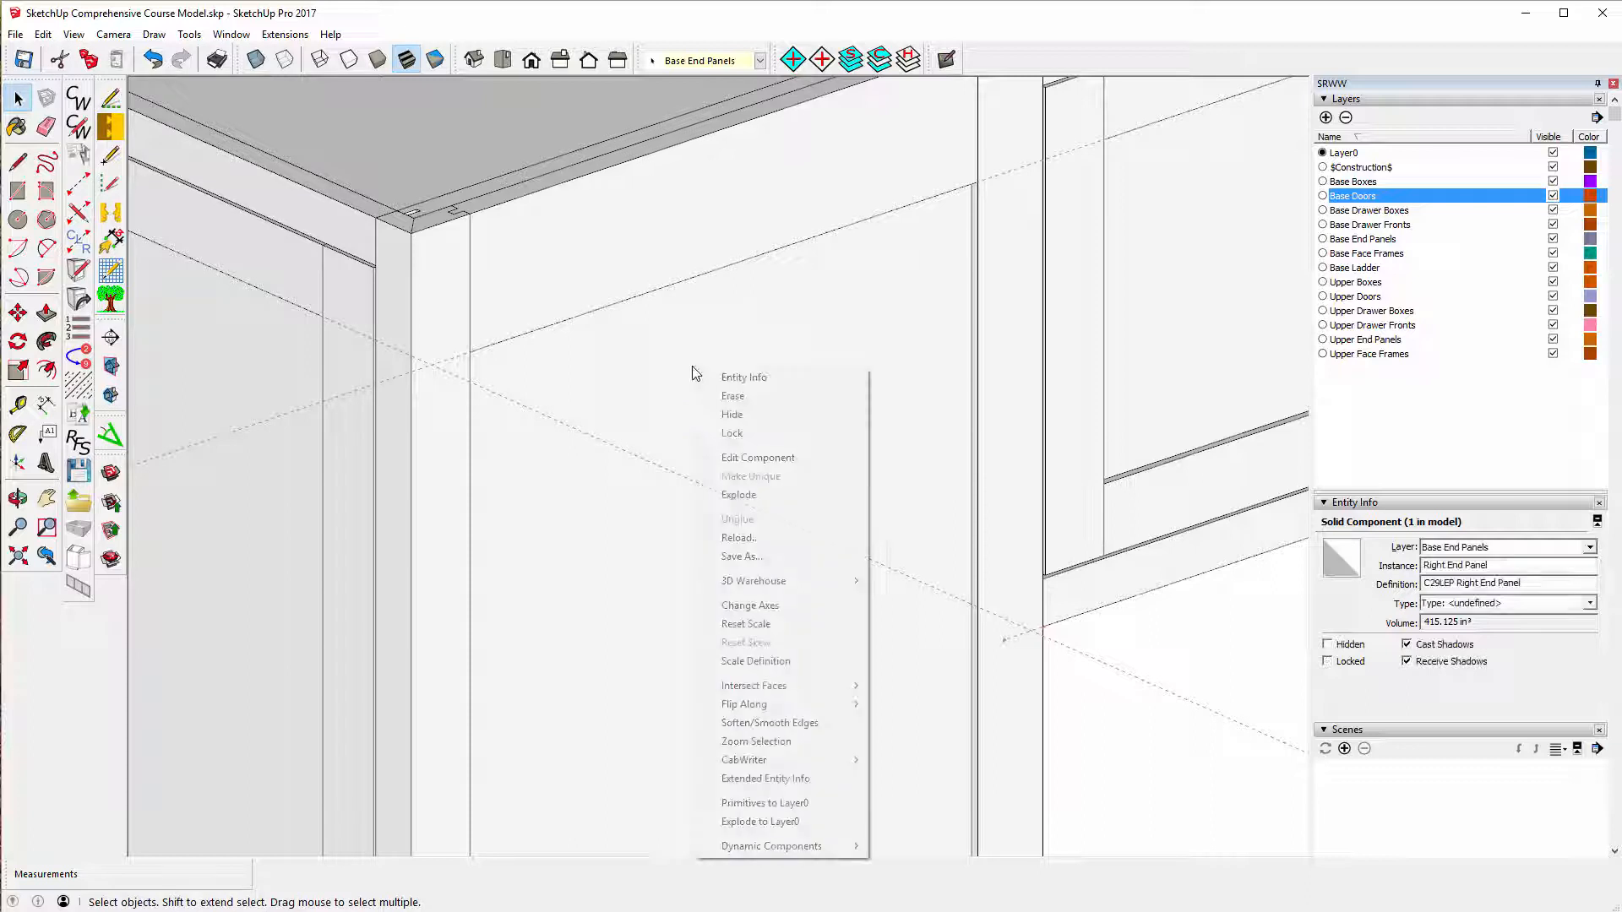
pyautogui.click(753, 462)
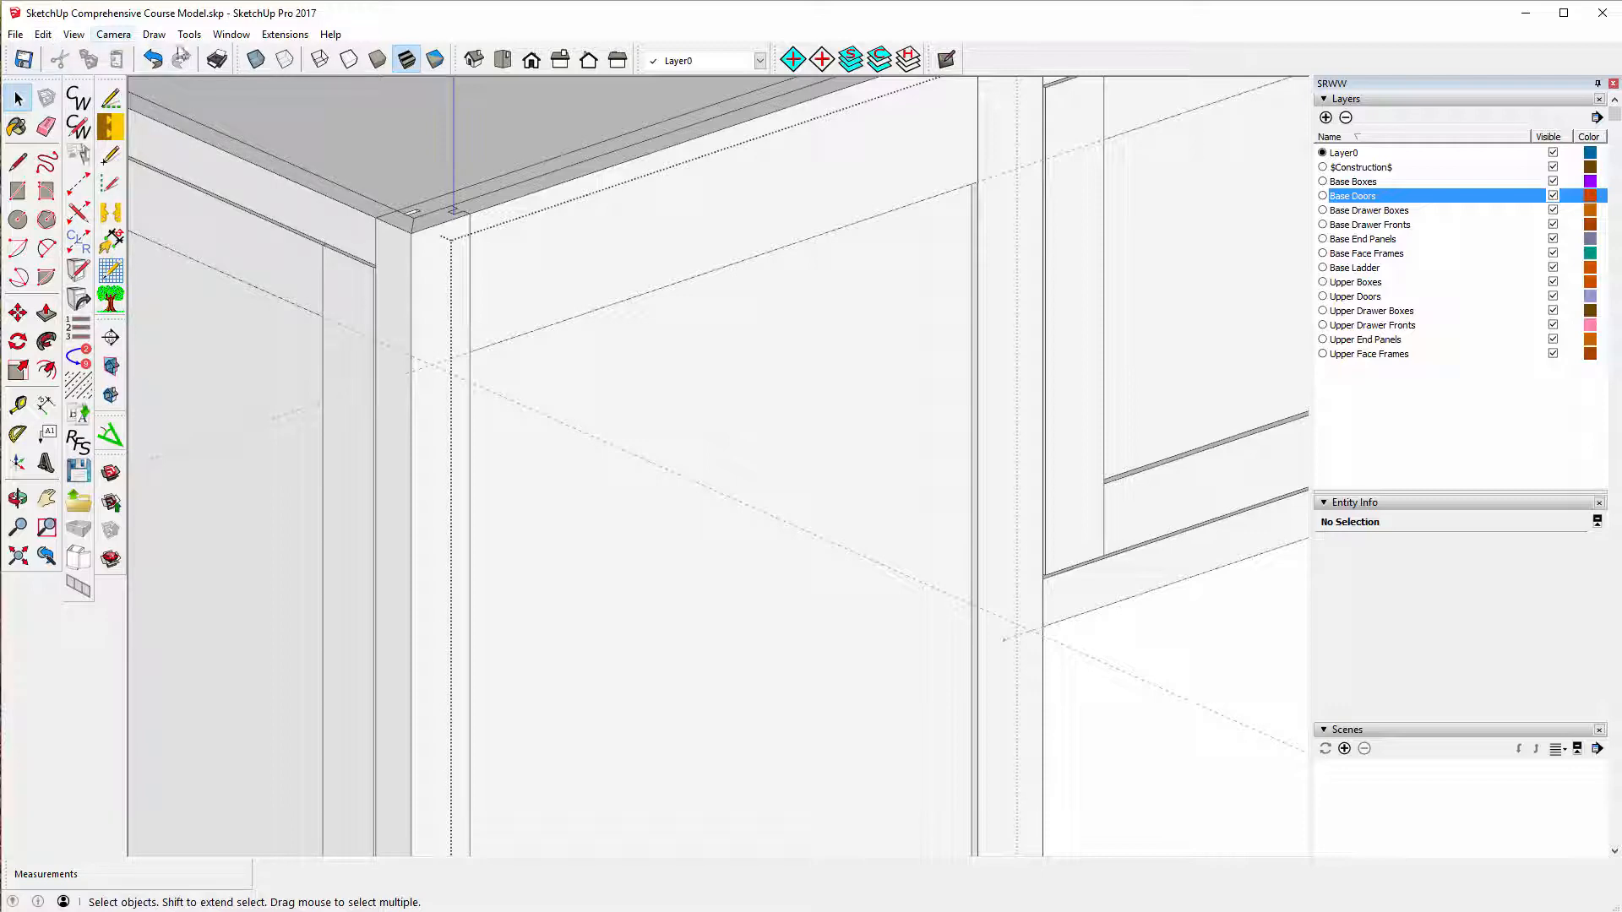
# - Show the model in X-ray and Push/Pull the right end panel's upper face down 2 27/32", closing the component when done
pyautogui.click(256, 64)
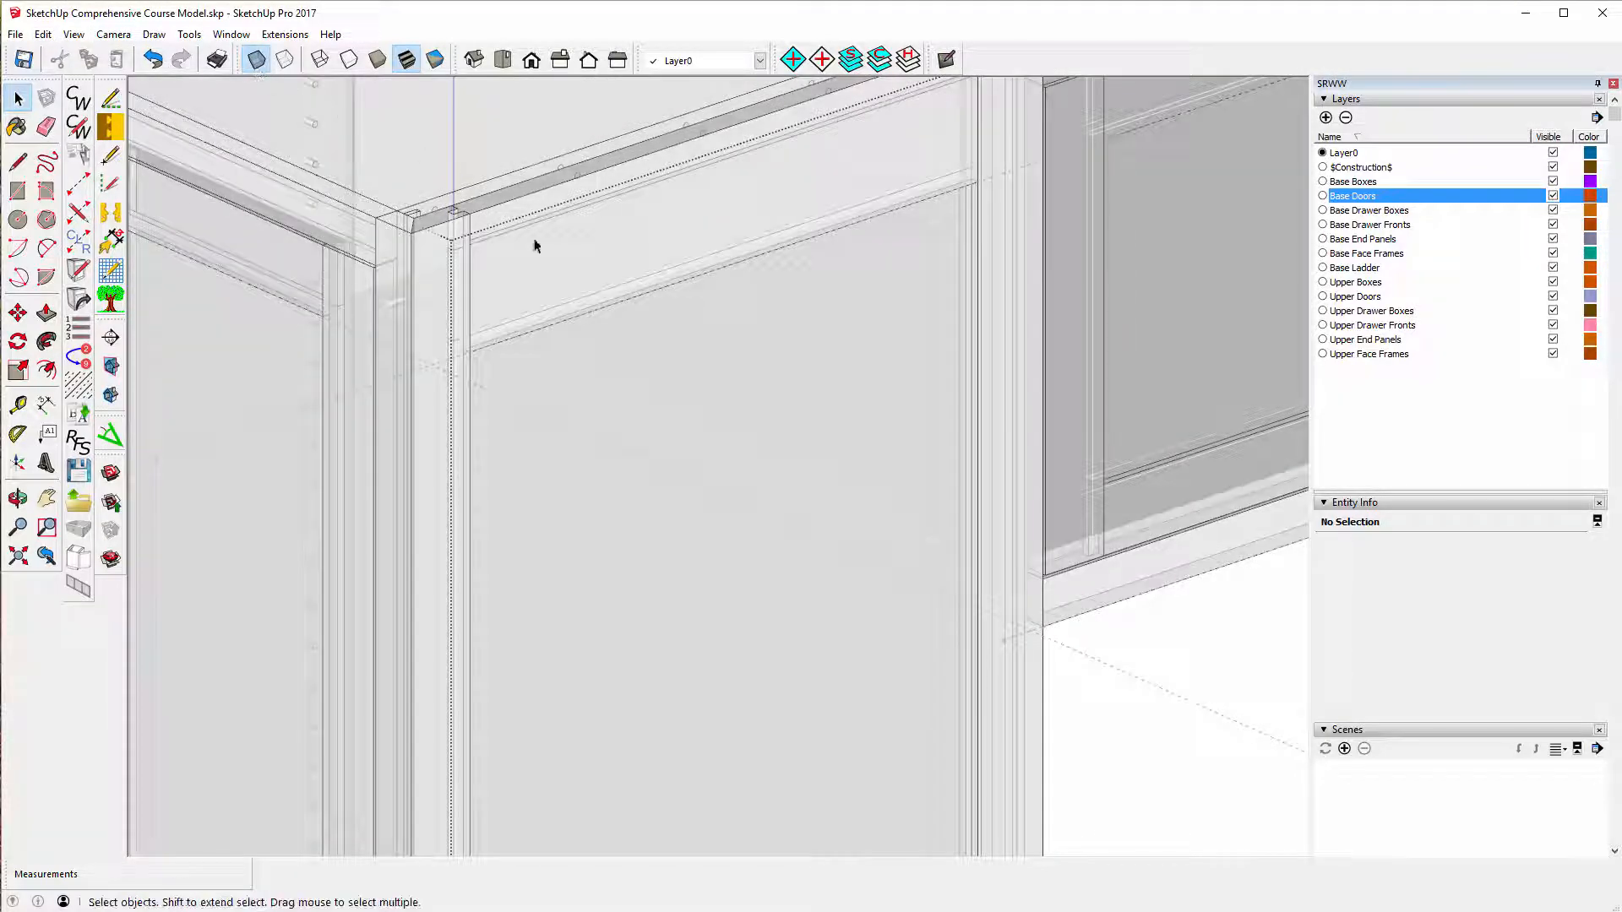
pyautogui.scroll(3, 524, 272)
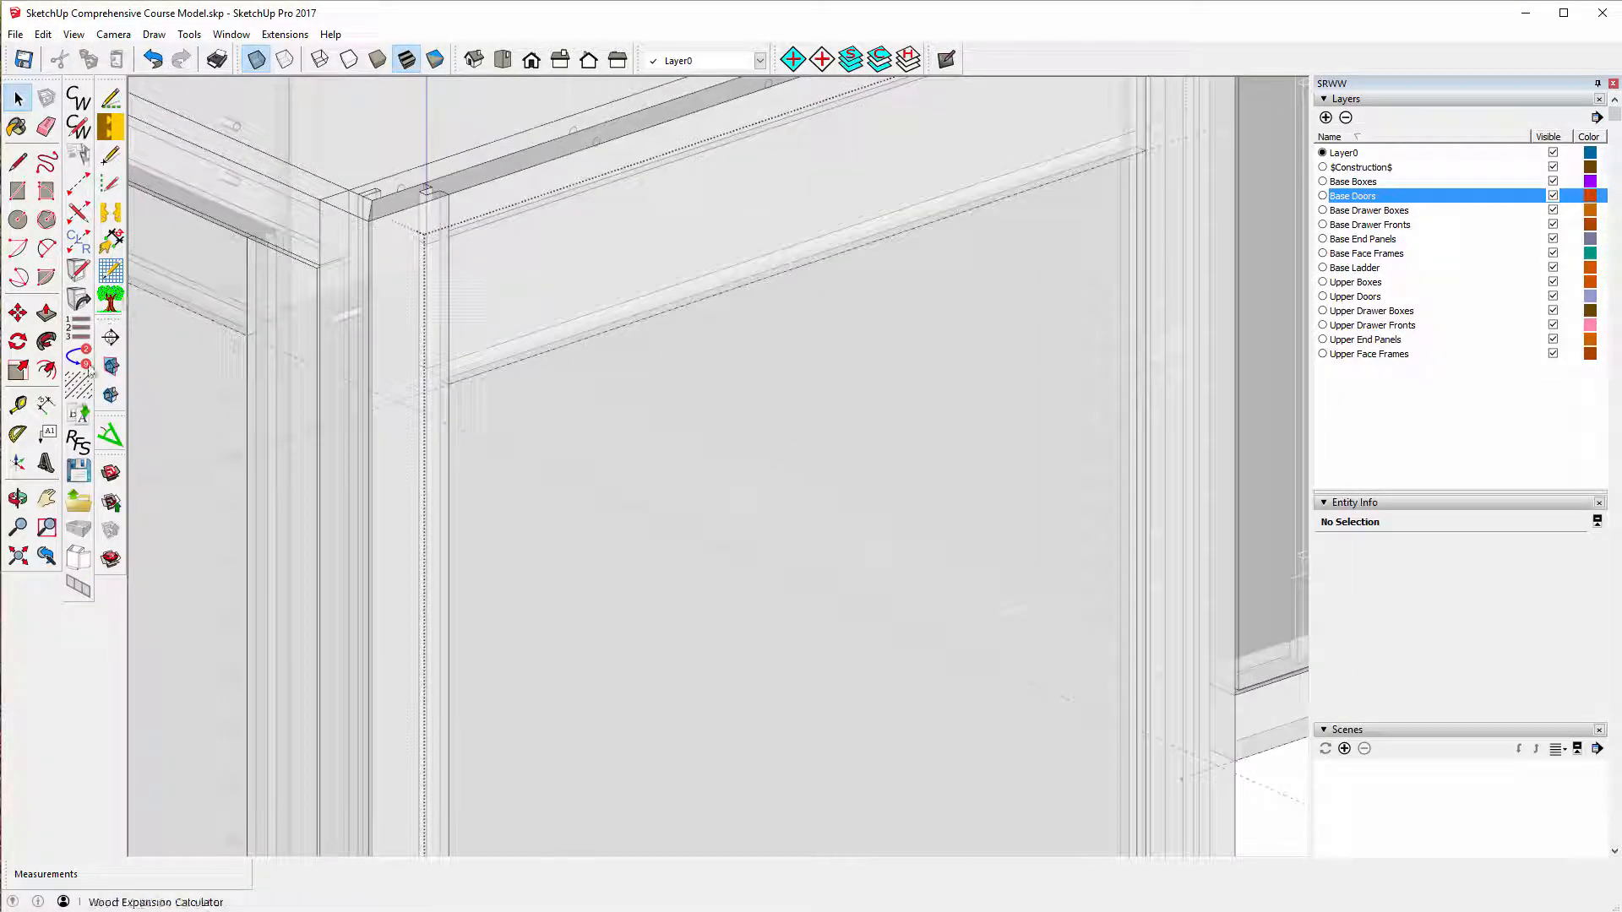
pyautogui.click(47, 315)
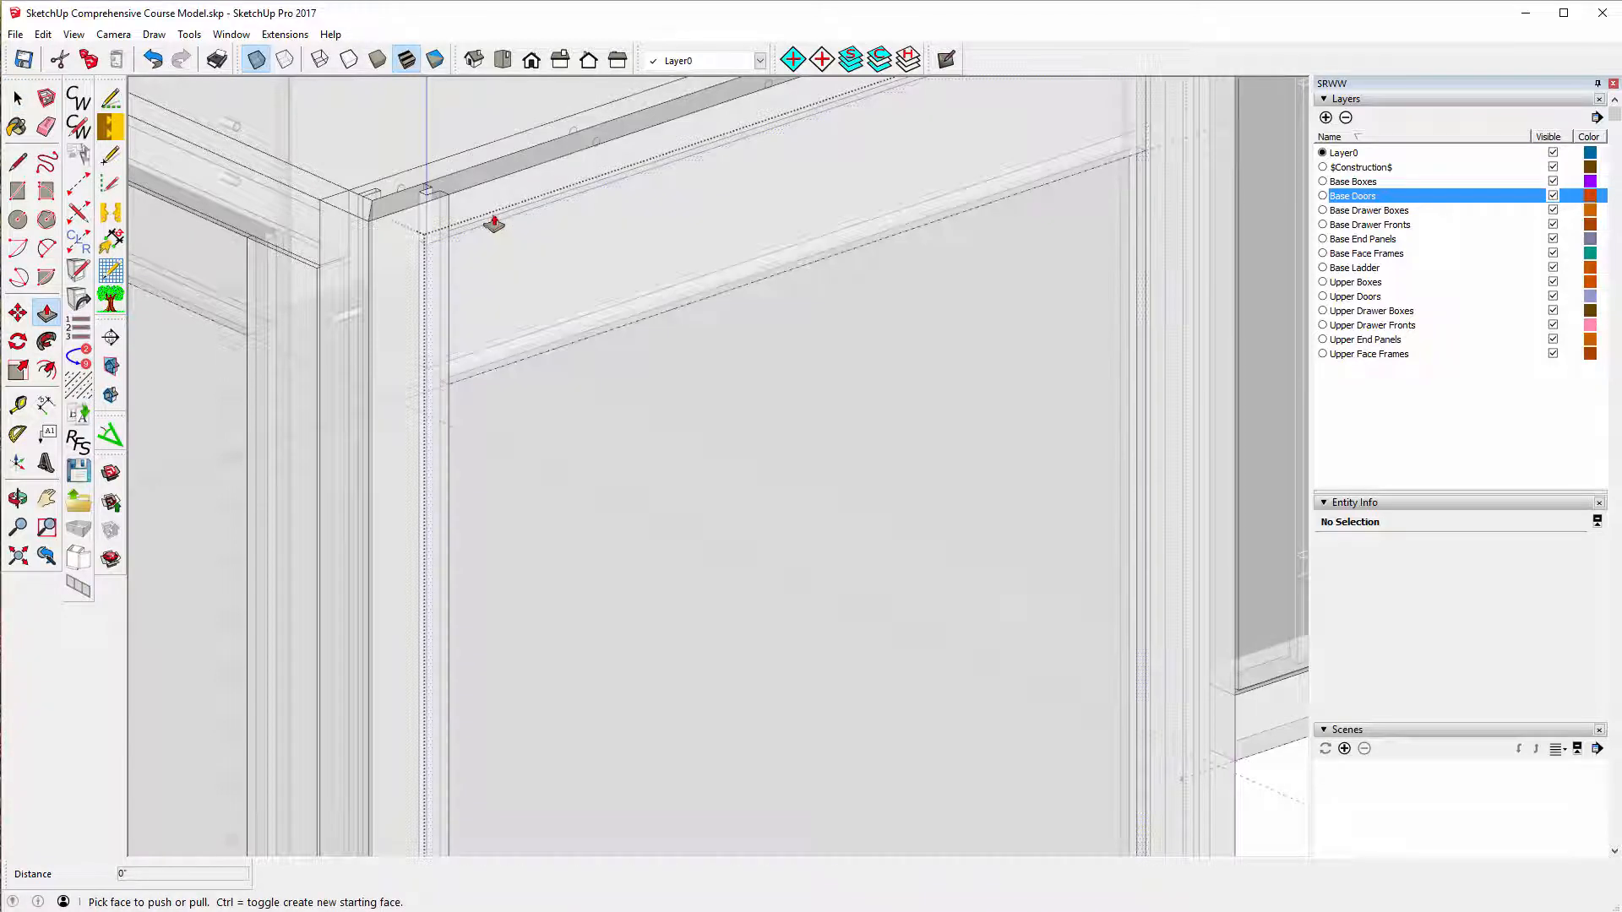
pyautogui.click(485, 230)
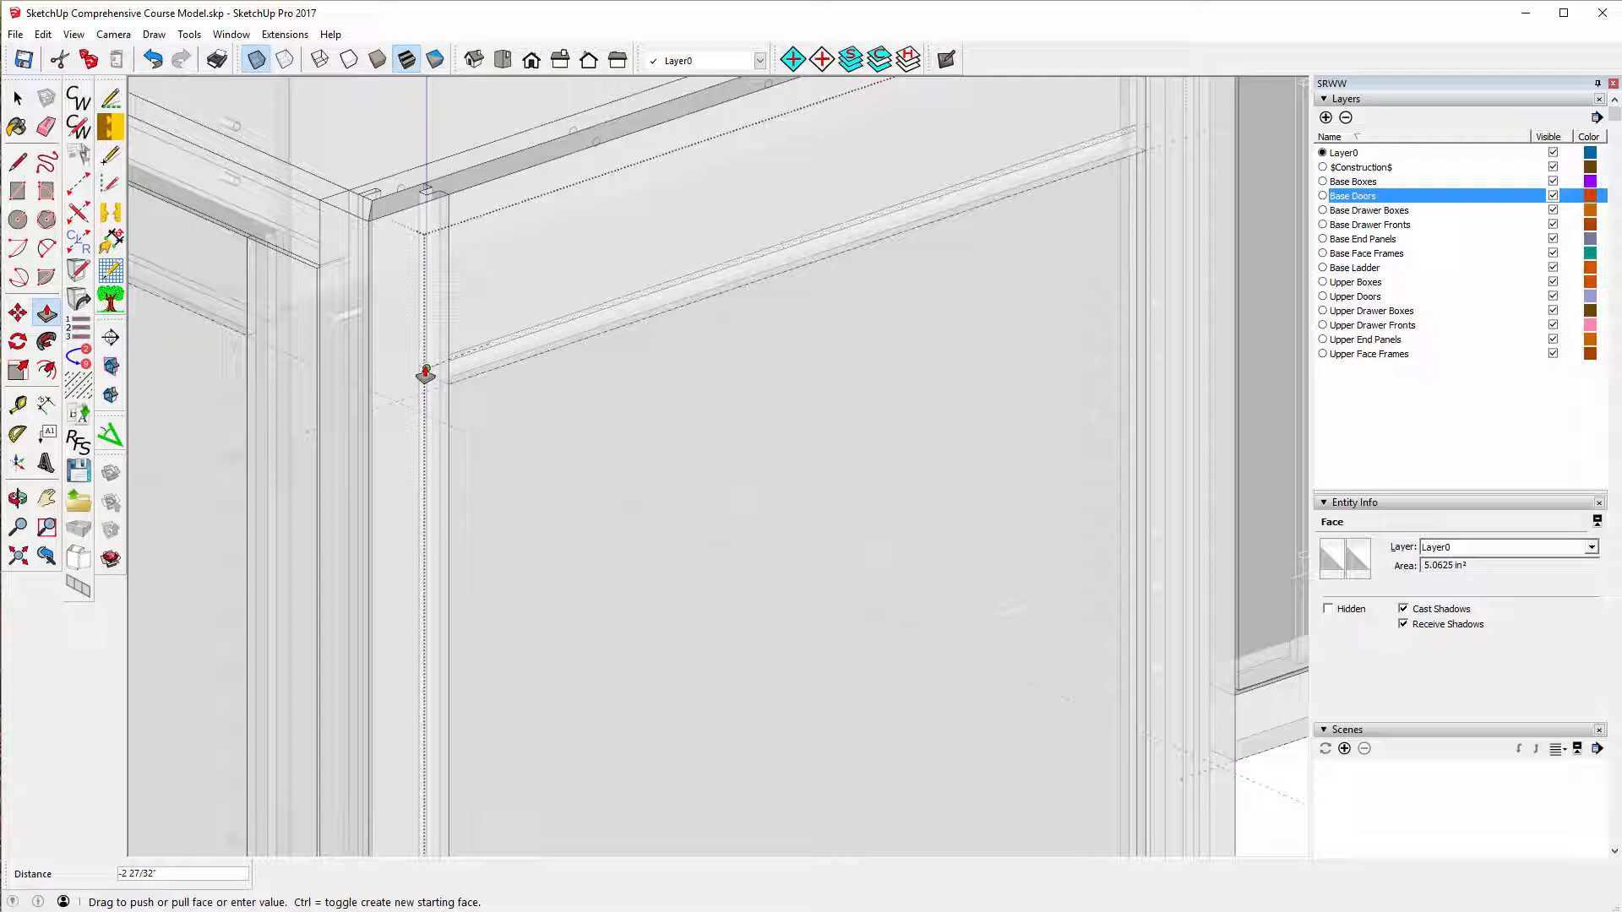
pyautogui.click(425, 372)
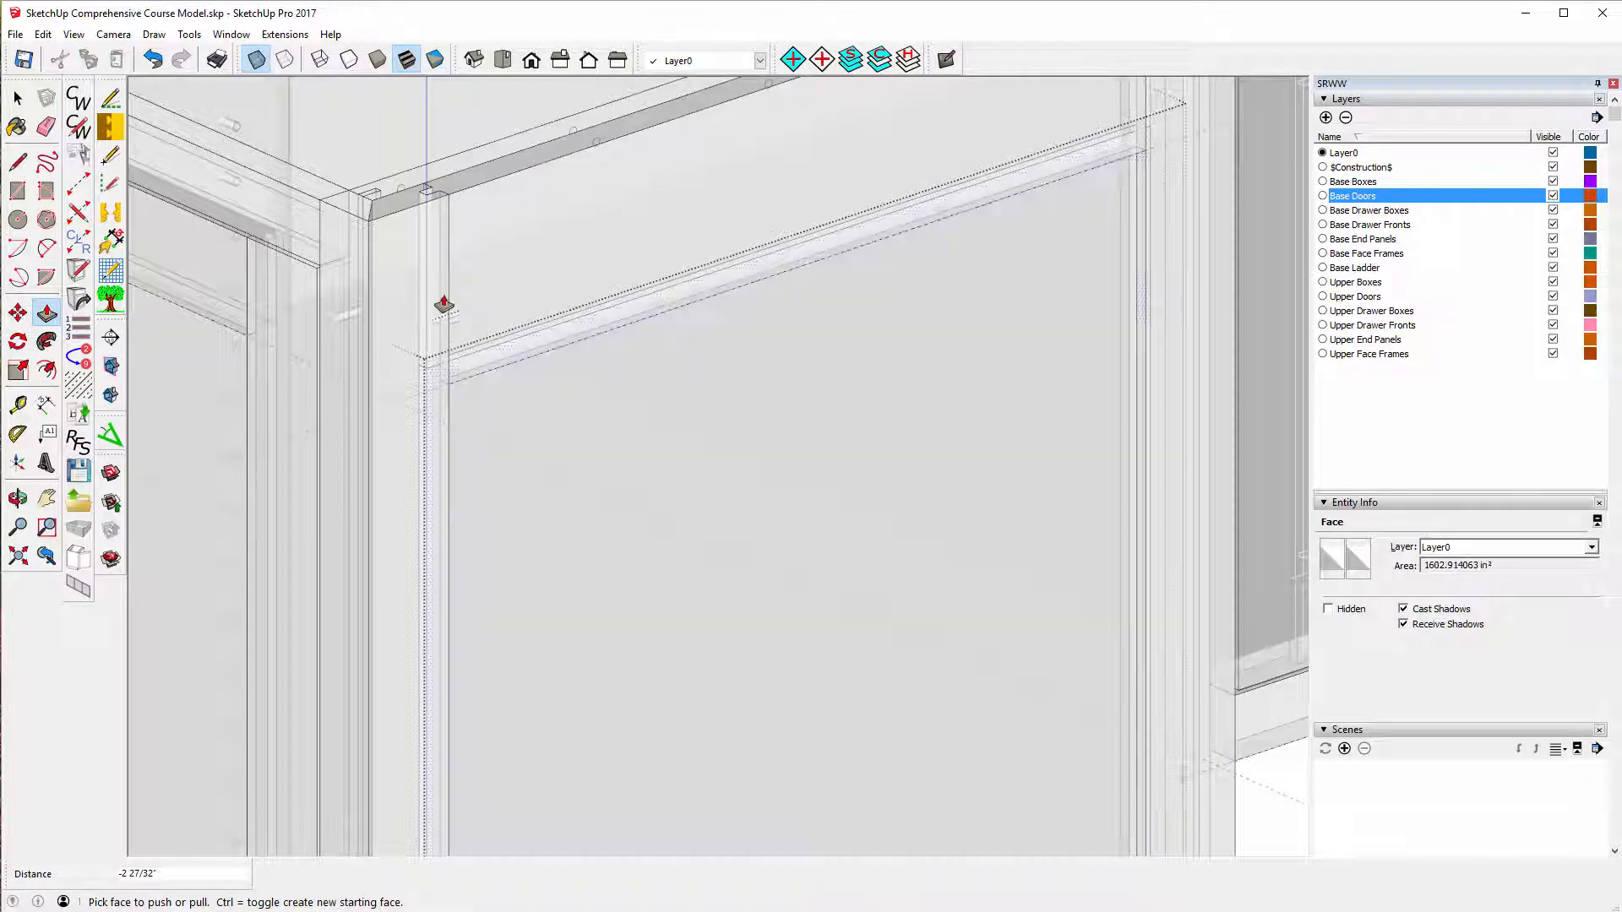
pyautogui.click(18, 98)
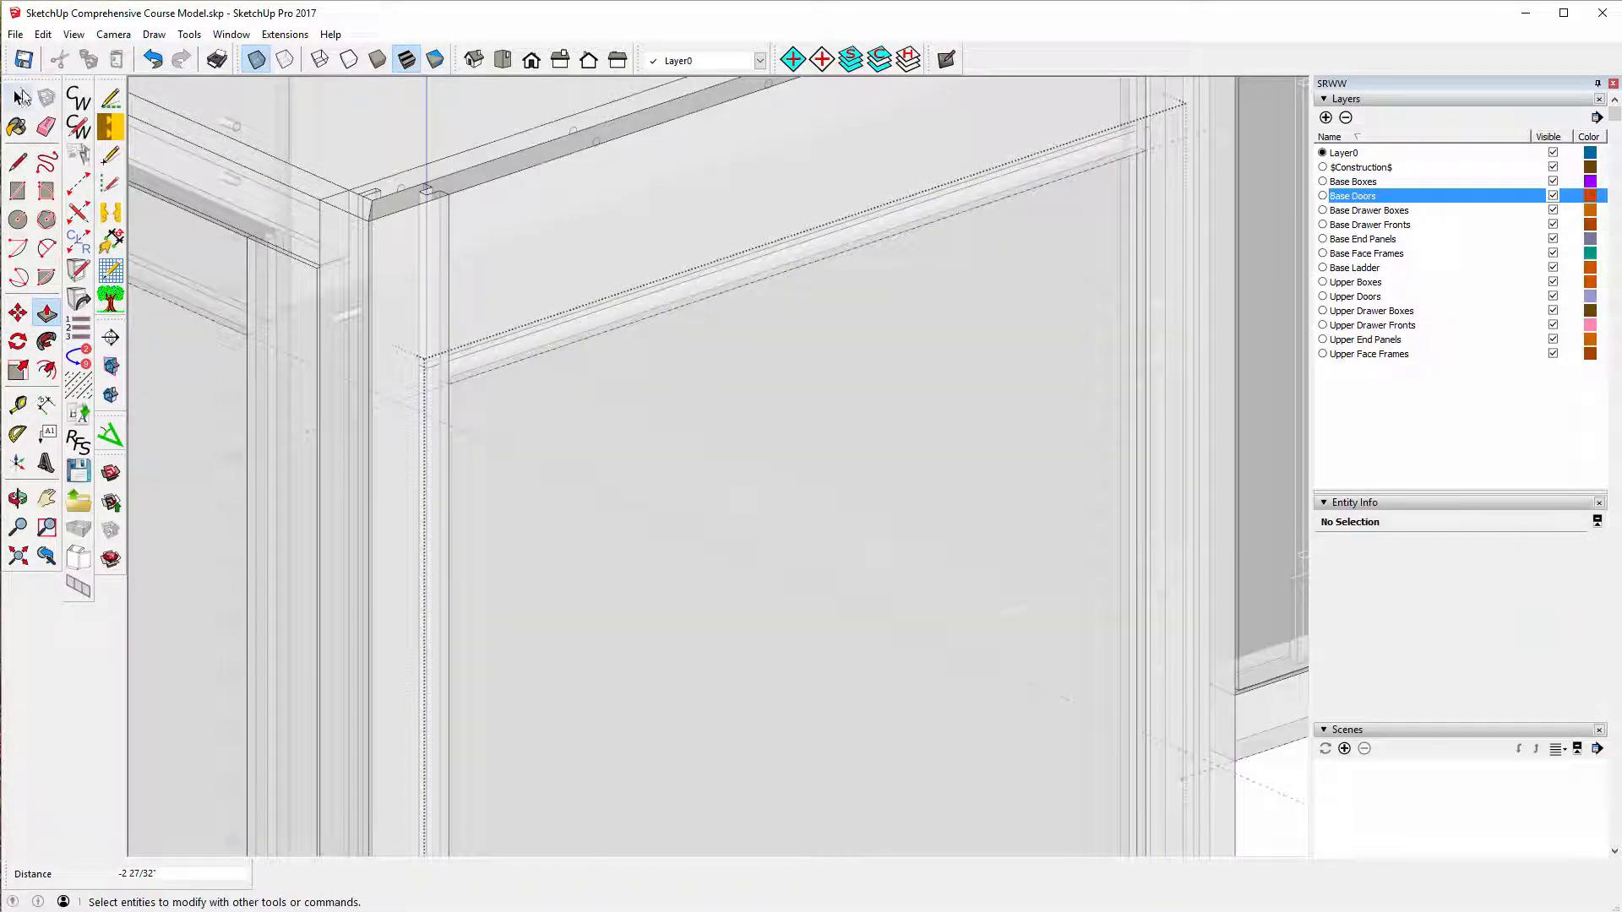
pyautogui.click(517, 242)
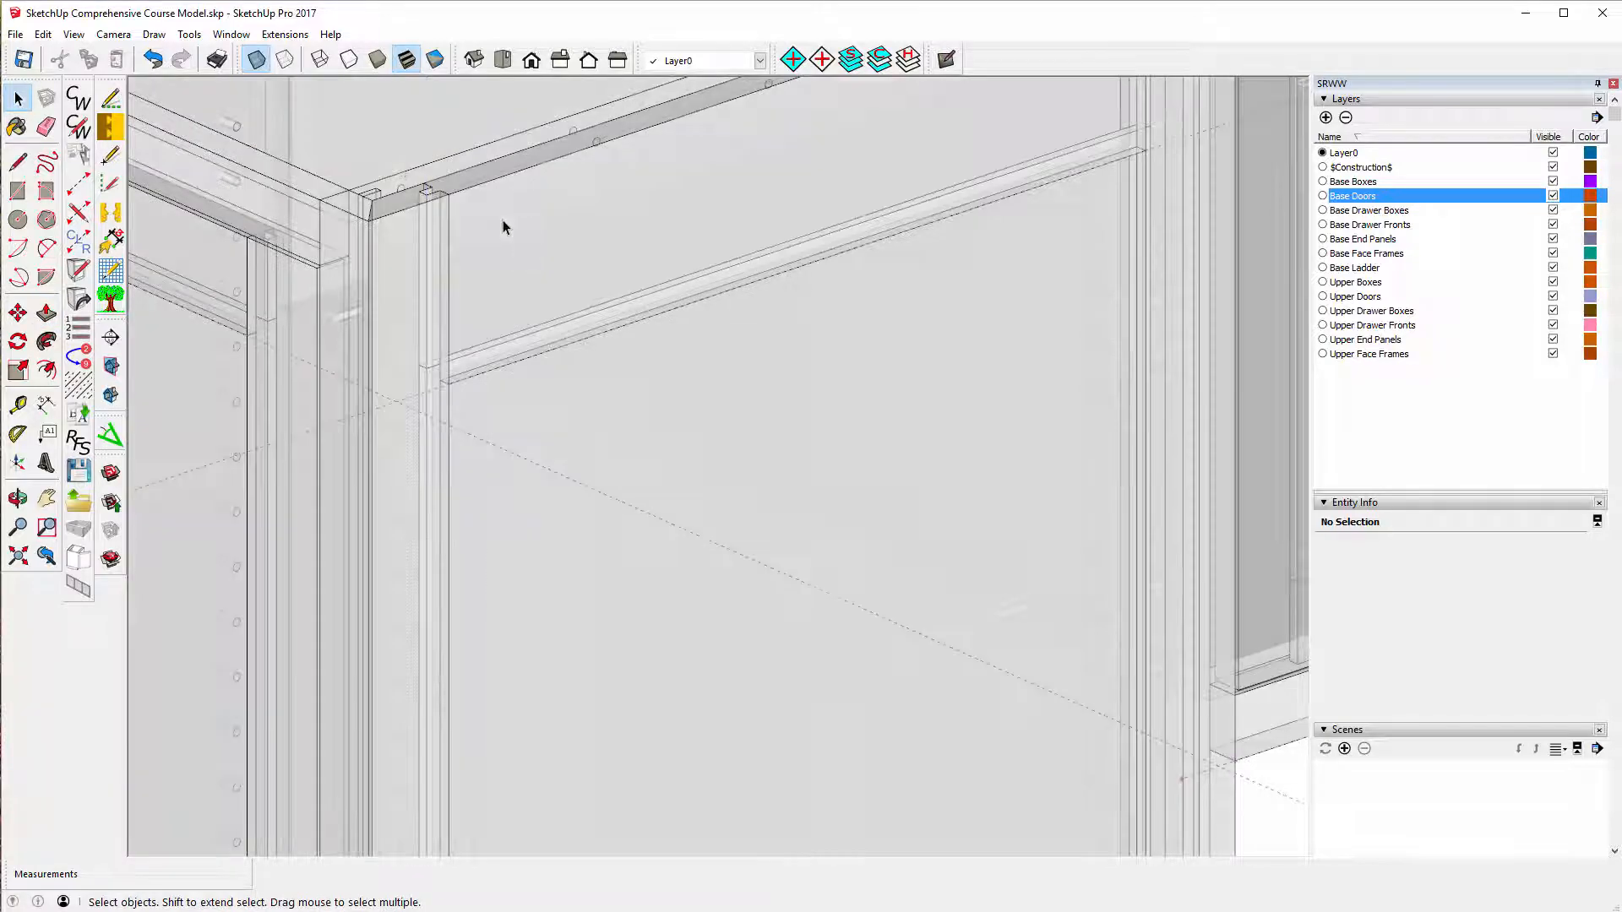
# - Turn off X-ray for the whole kitchen model and clear the selection
pyautogui.click(354, 124)
pyautogui.scroll(-6, 582, 378)
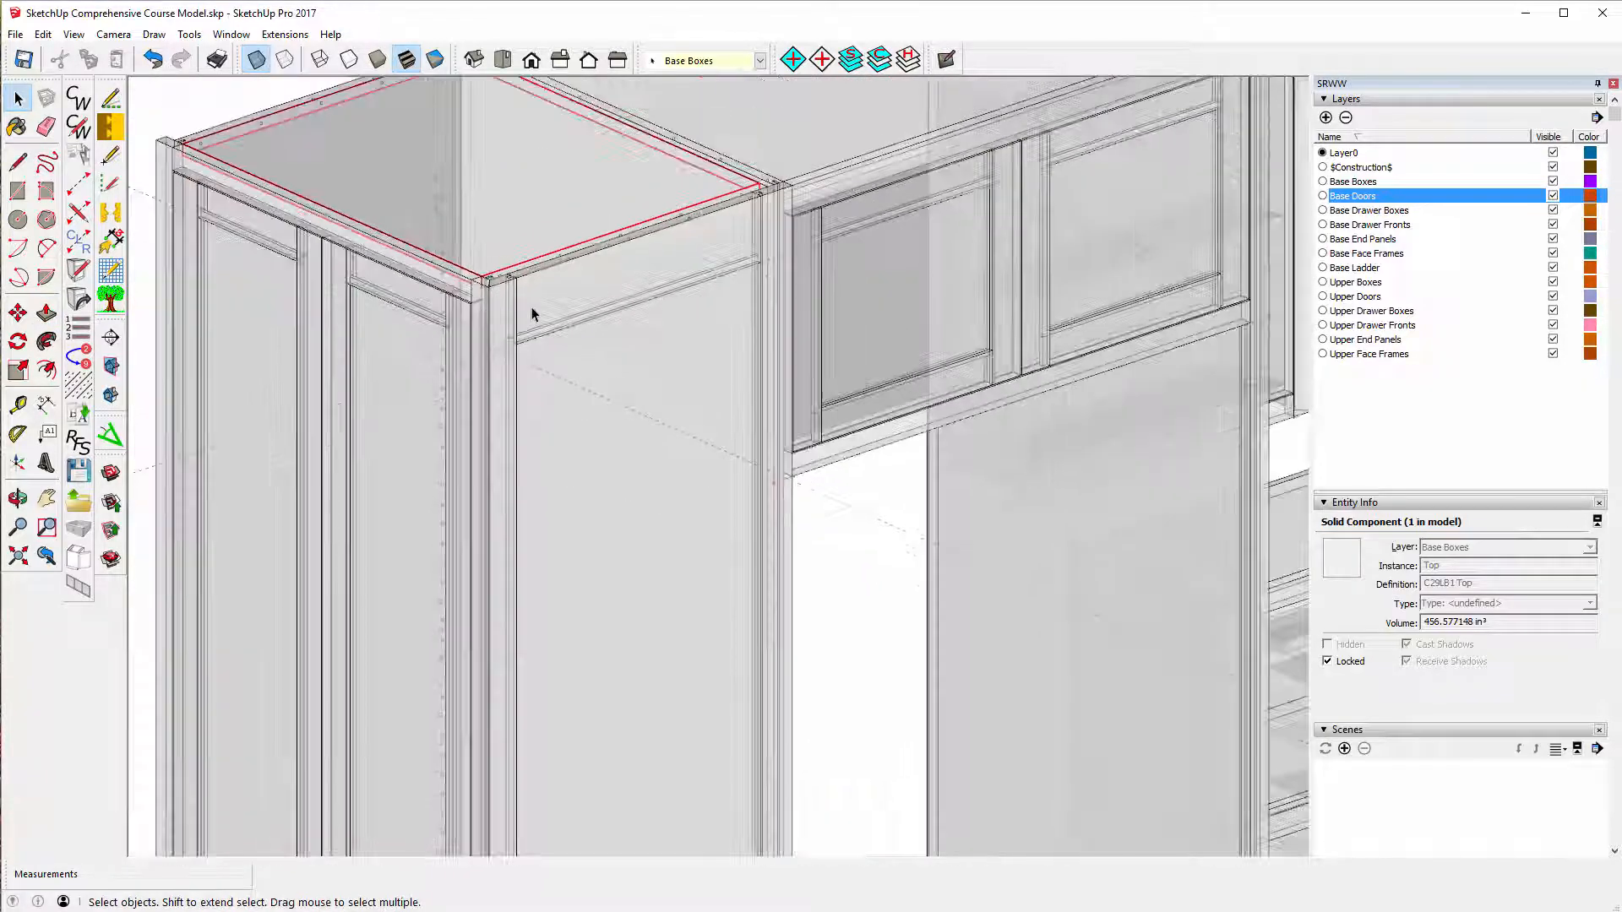
pyautogui.scroll(-2, 541, 321)
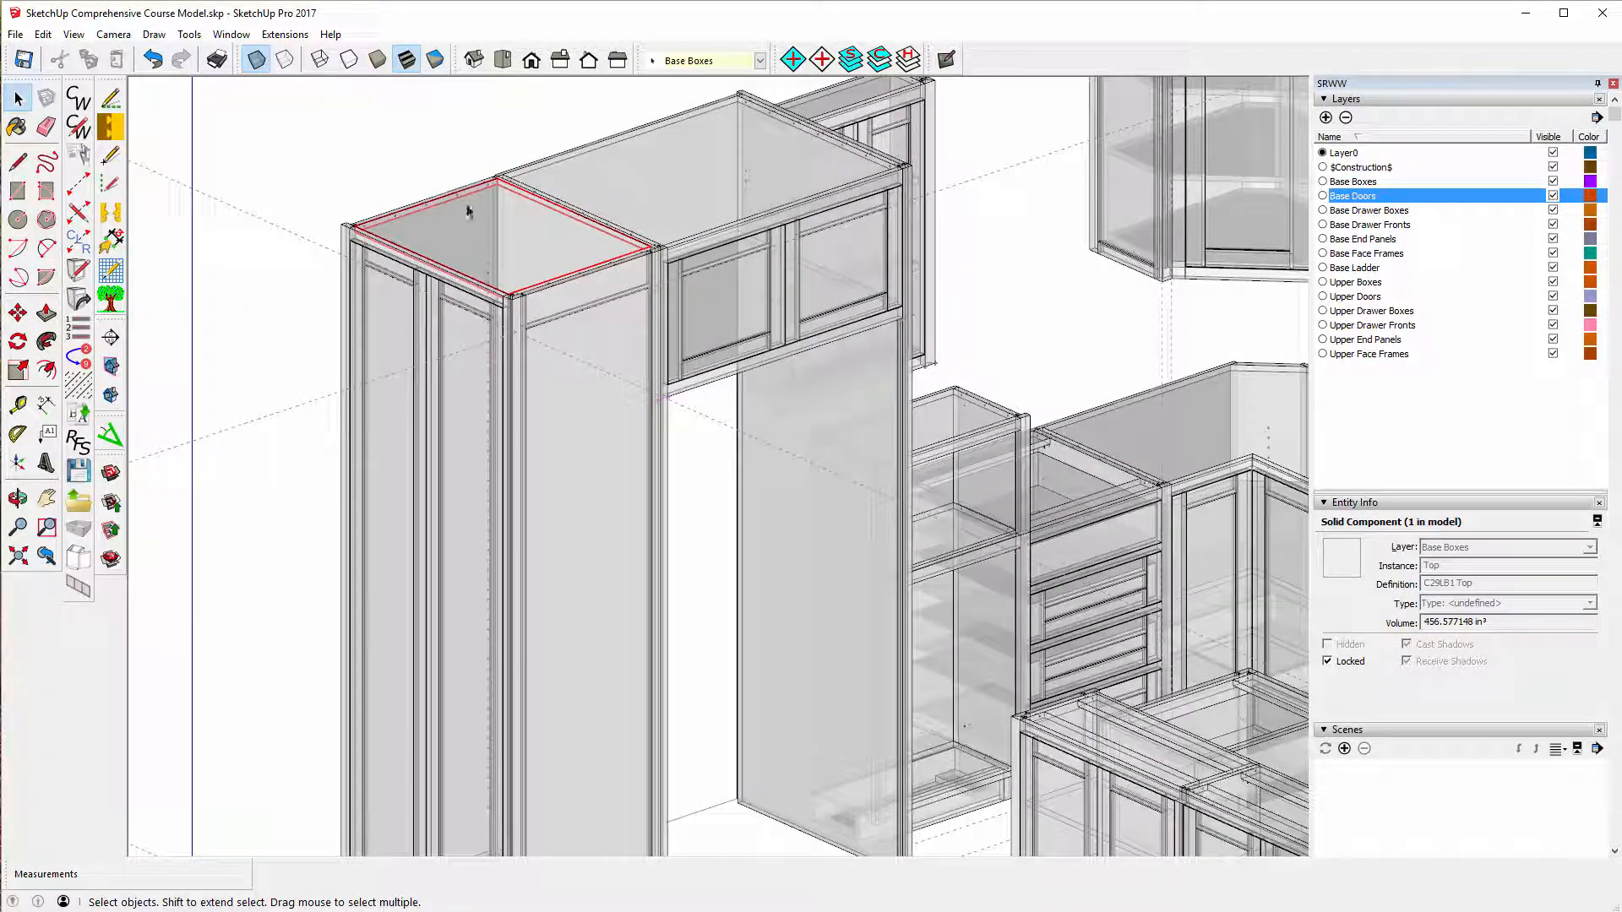
pyautogui.scroll(-1, 439, 216)
pyautogui.scroll(-1, 373, 180)
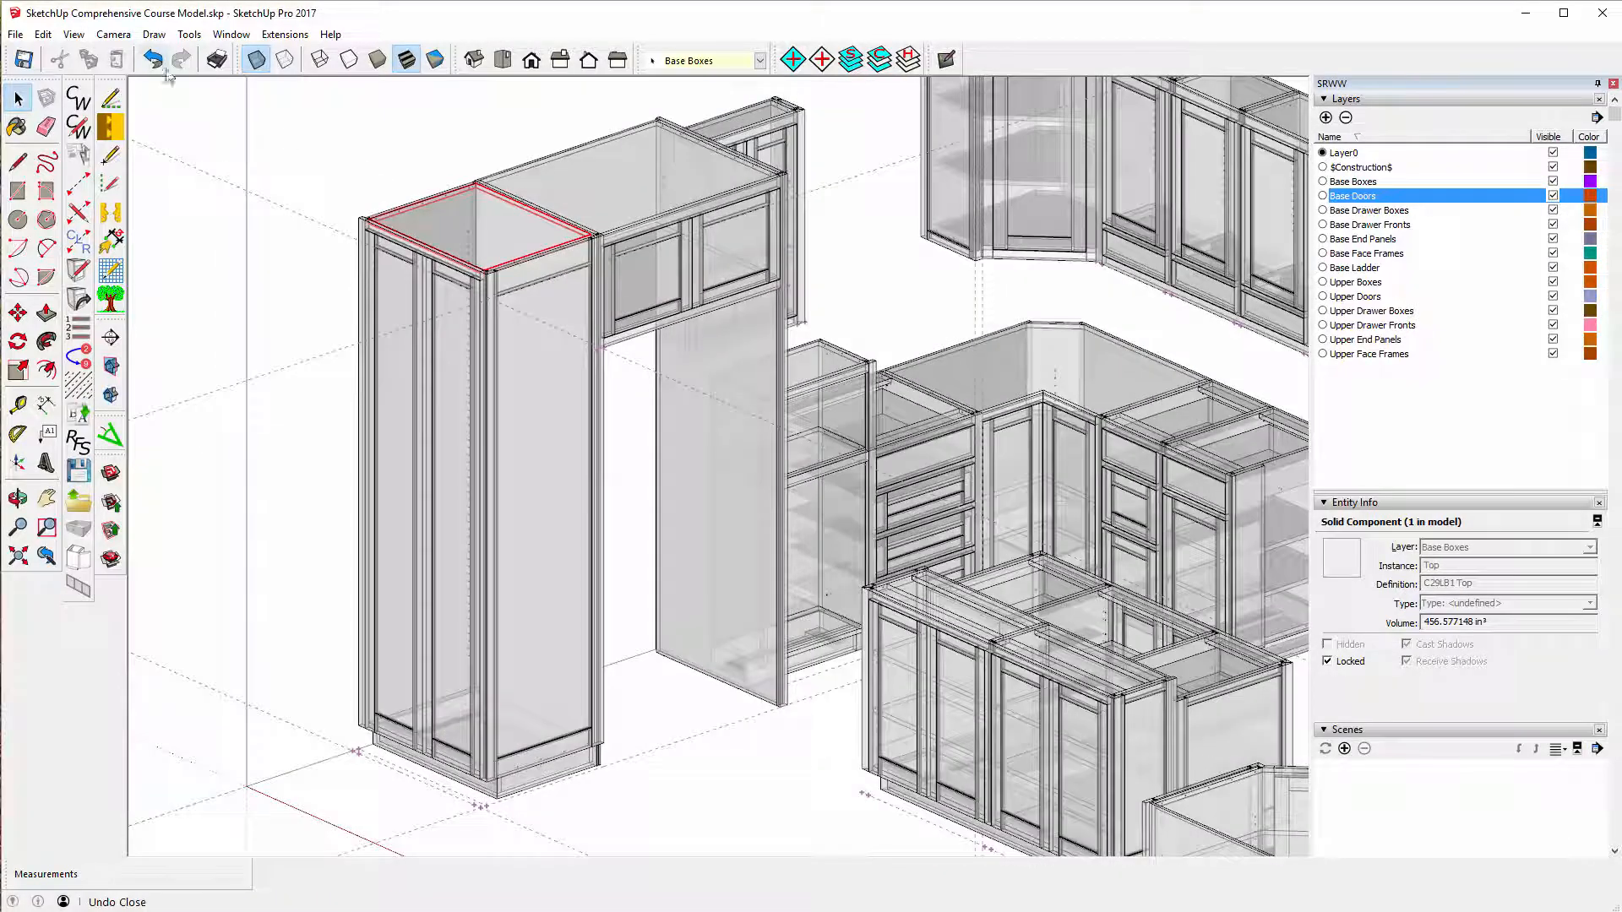
pyautogui.click(256, 59)
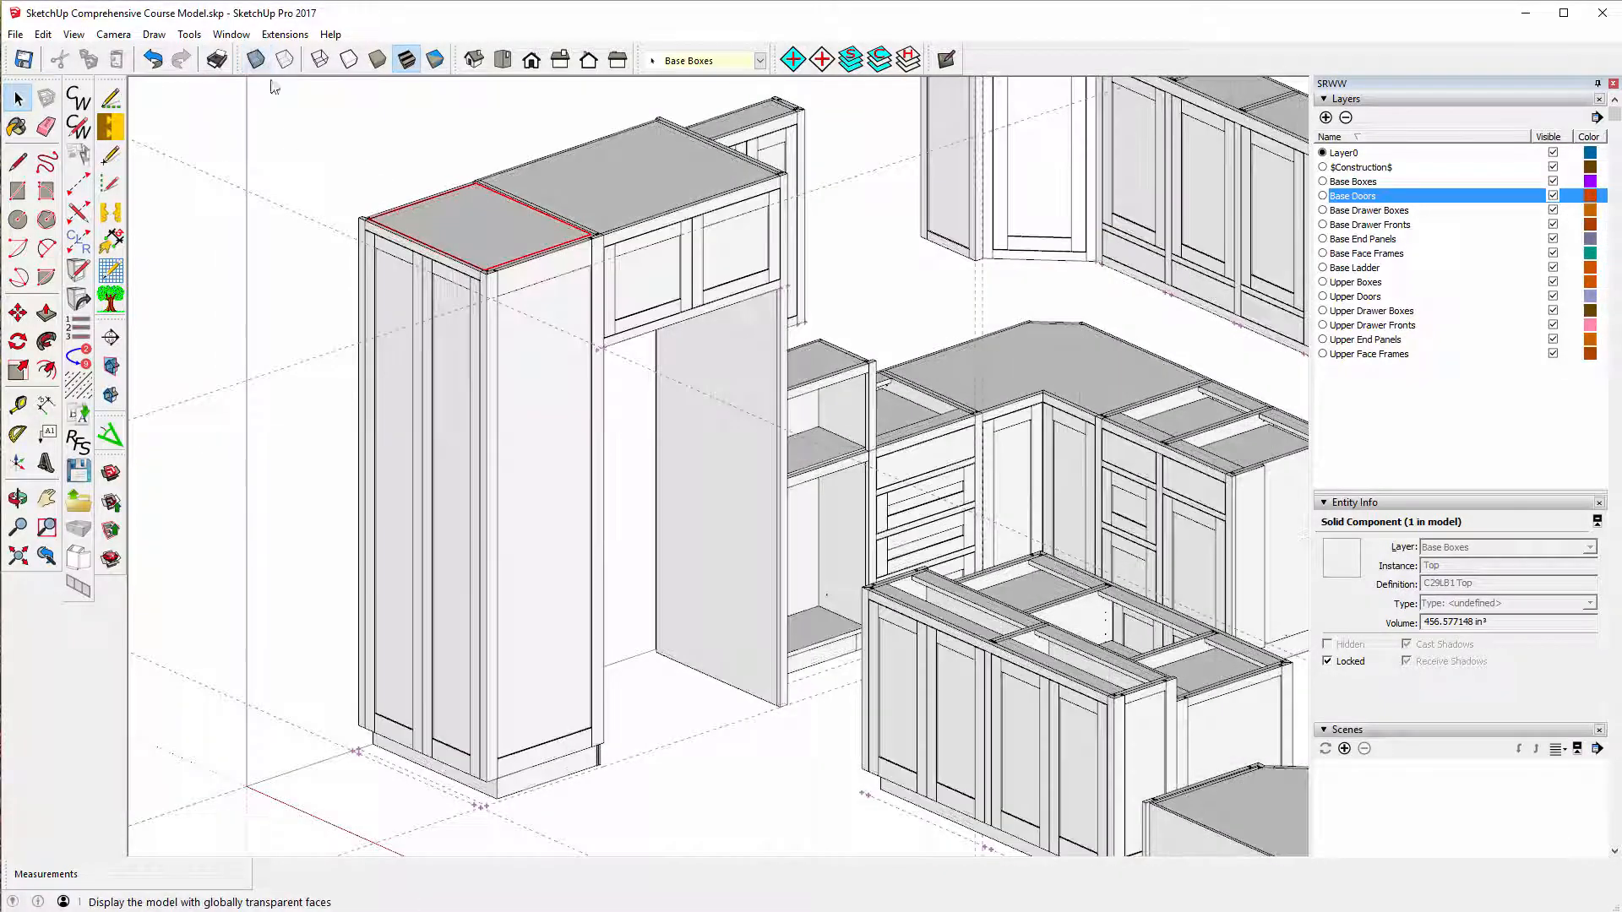
pyautogui.click(319, 136)
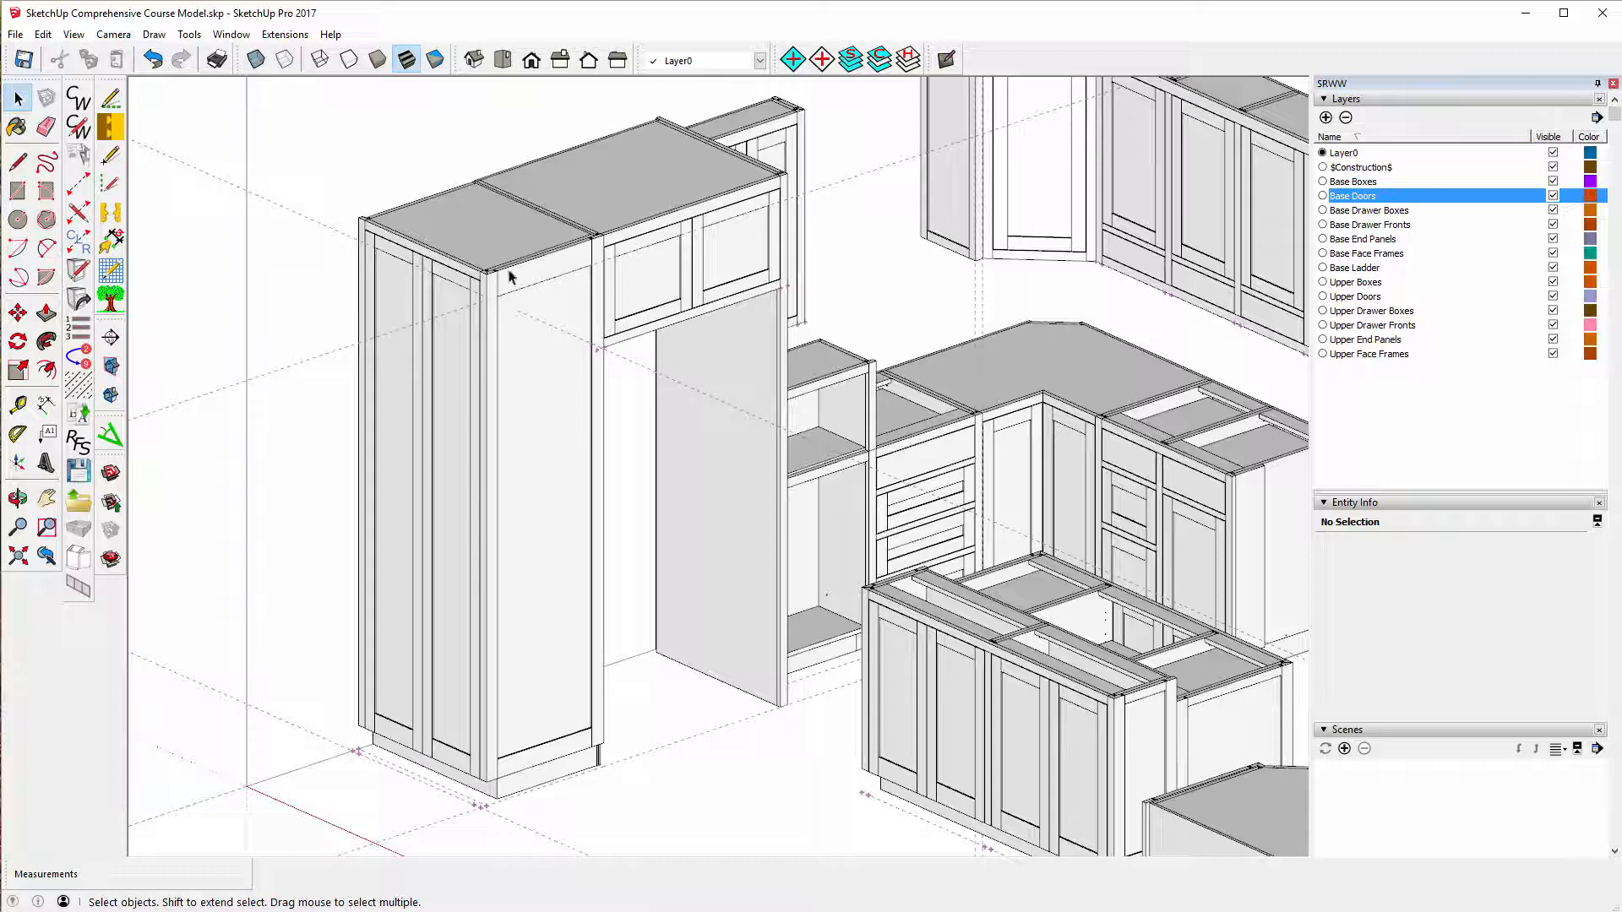
# - Draw a vertical line about 78 13/32" long along the right end panel's front stile, from the top rail's lower corner to the bottom rail's upper corner
pyautogui.scroll(2, 510, 276)
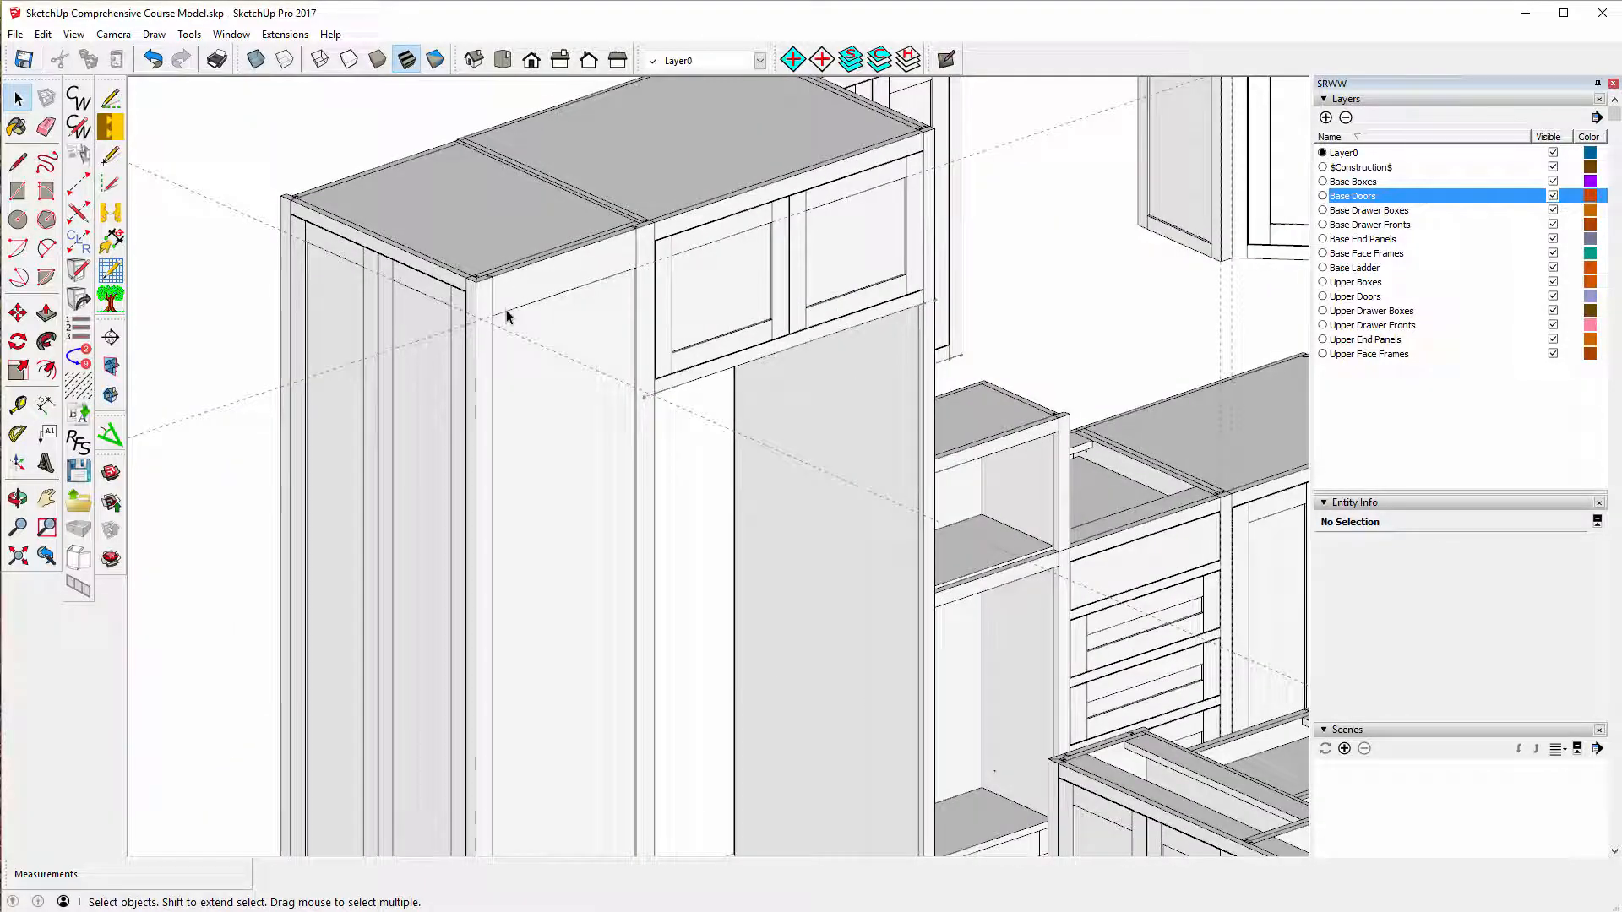
pyautogui.scroll(-5, 517, 537)
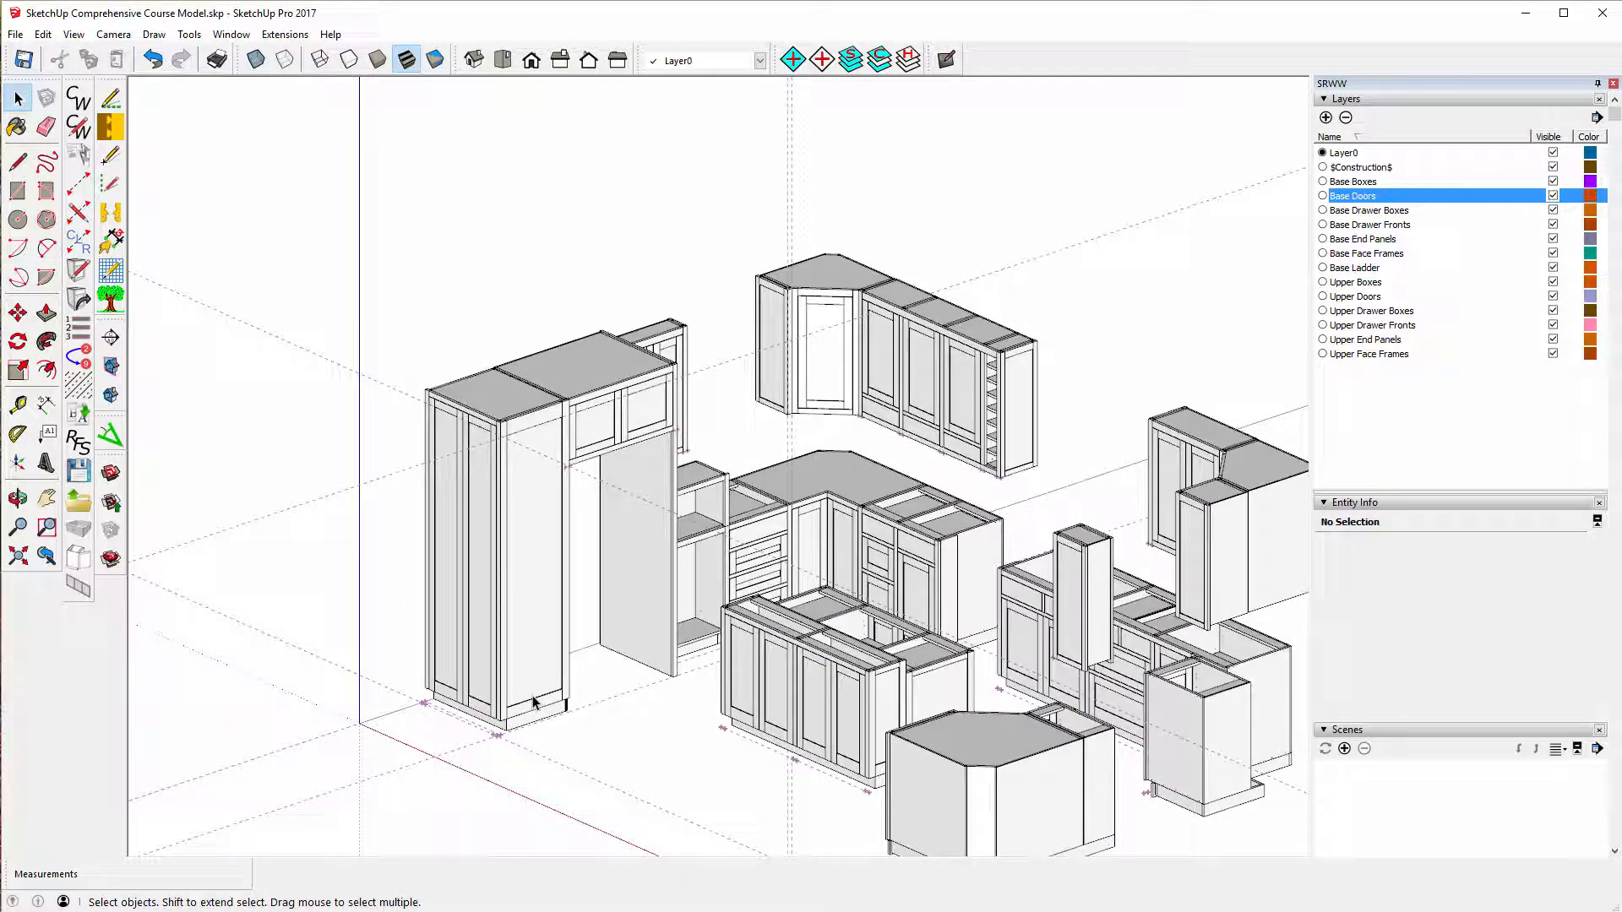
pyautogui.click(20, 163)
pyautogui.scroll(5, 541, 482)
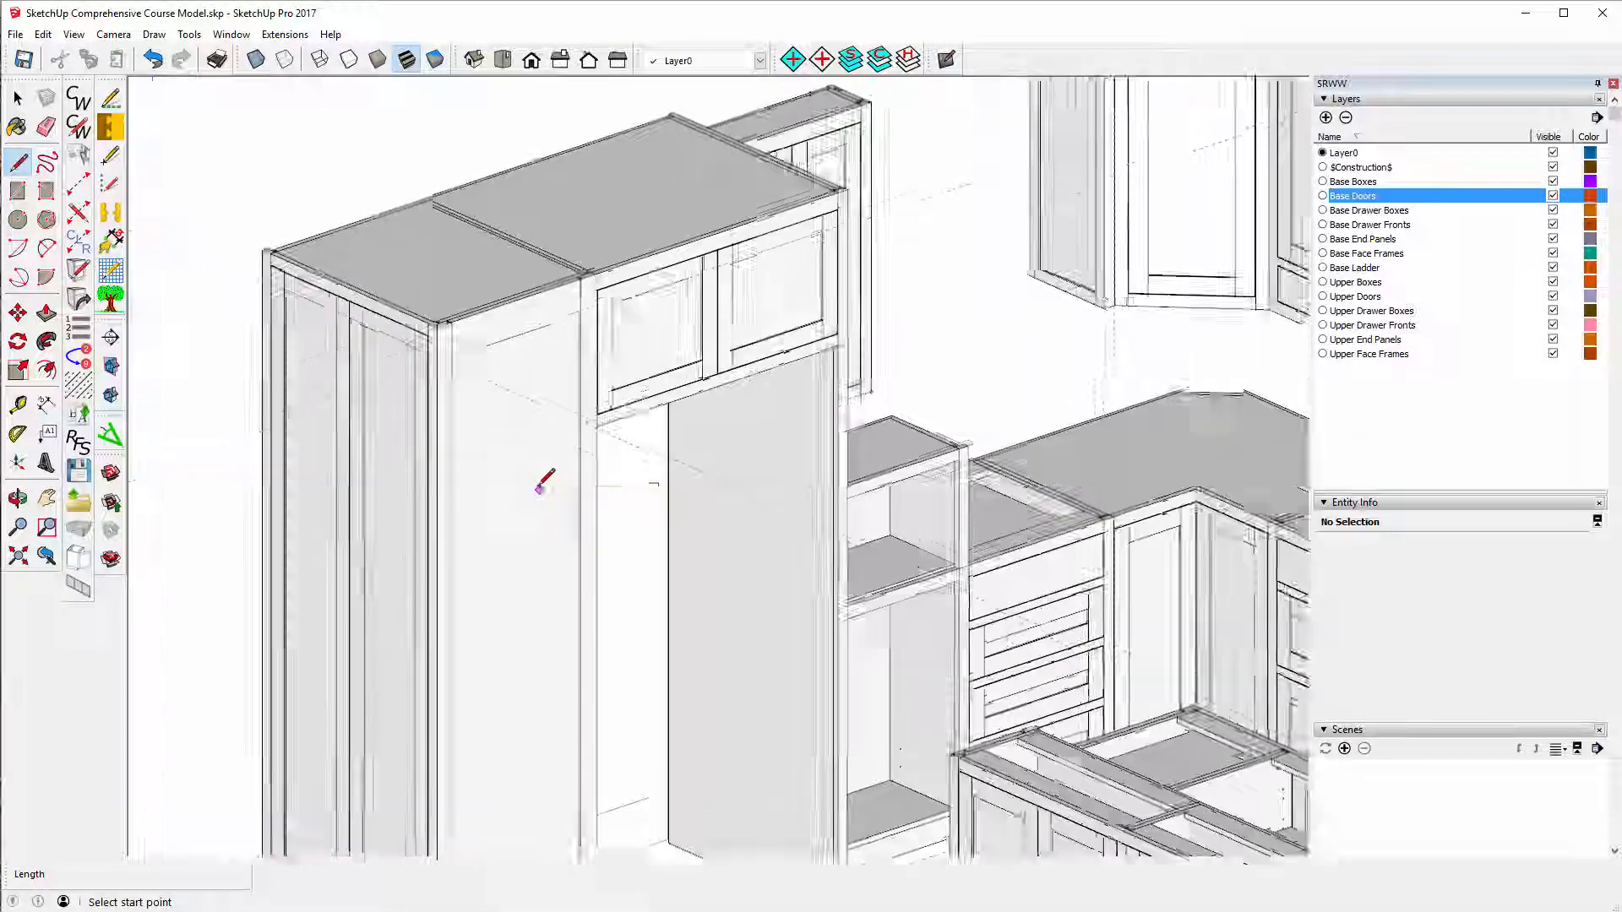
pyautogui.scroll(3, 541, 486)
pyautogui.click(394, 267)
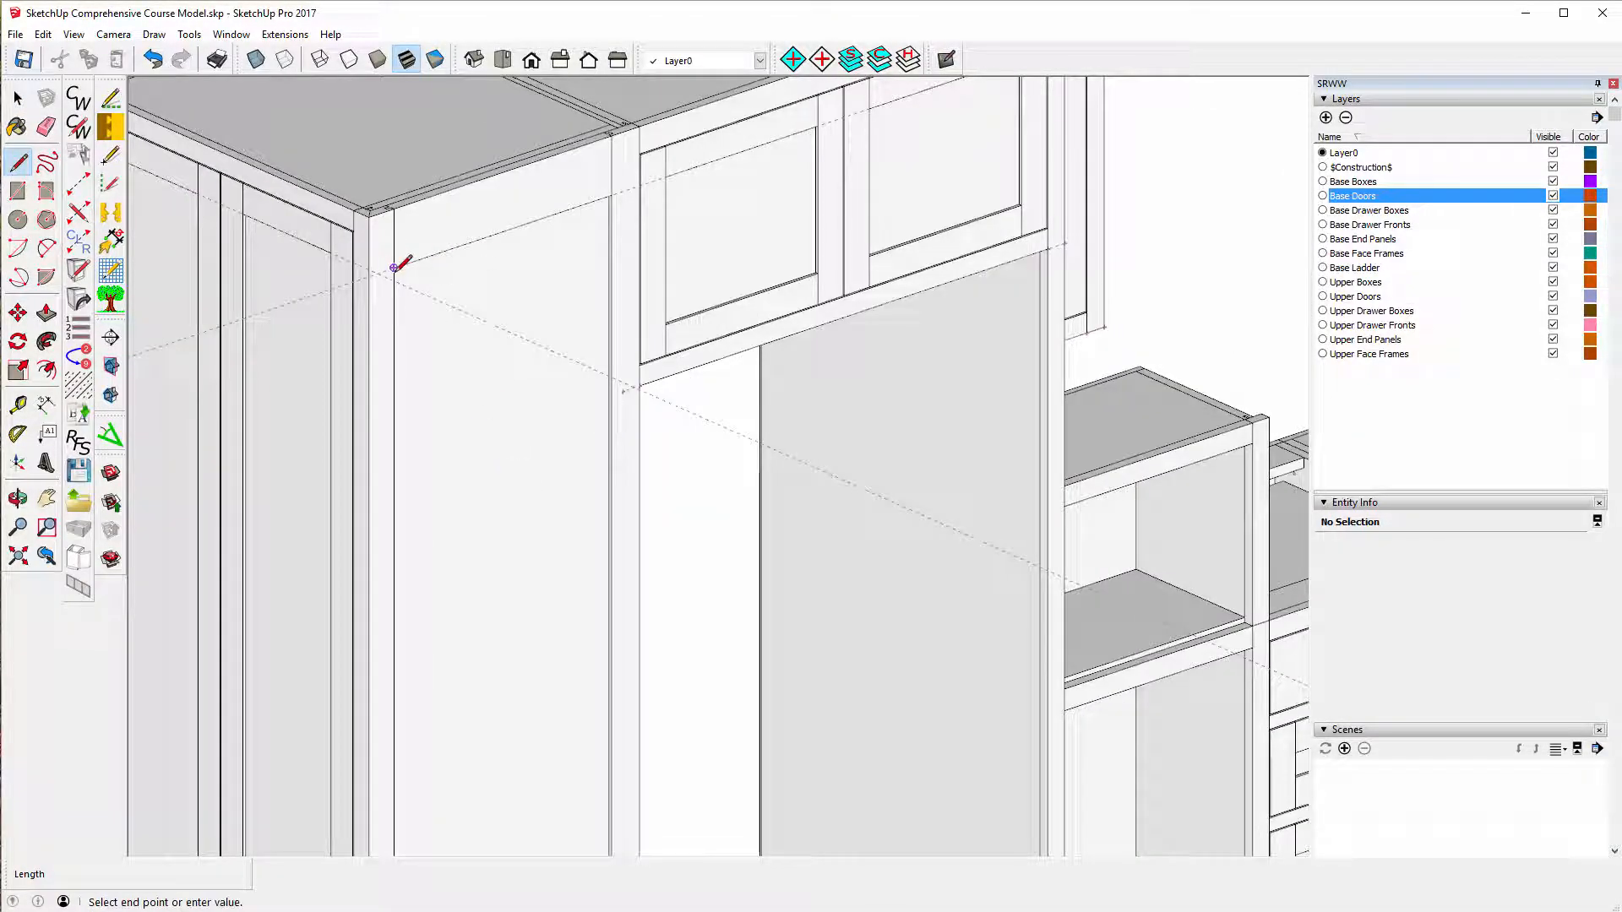
pyautogui.scroll(-6, 528, 470)
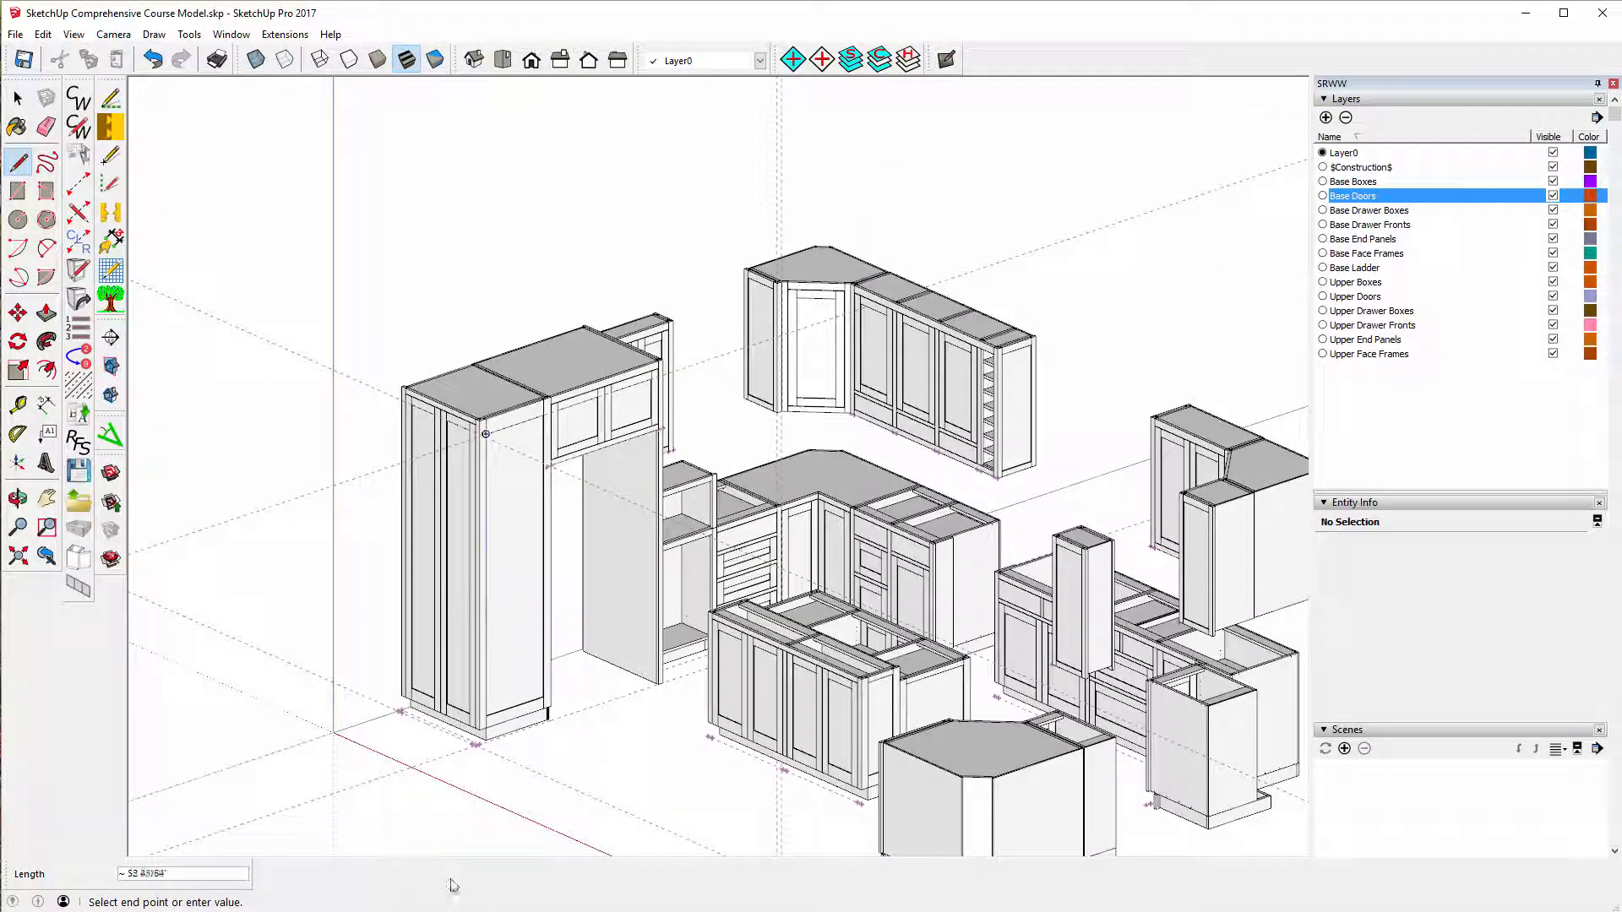
pyautogui.scroll(3, 488, 711)
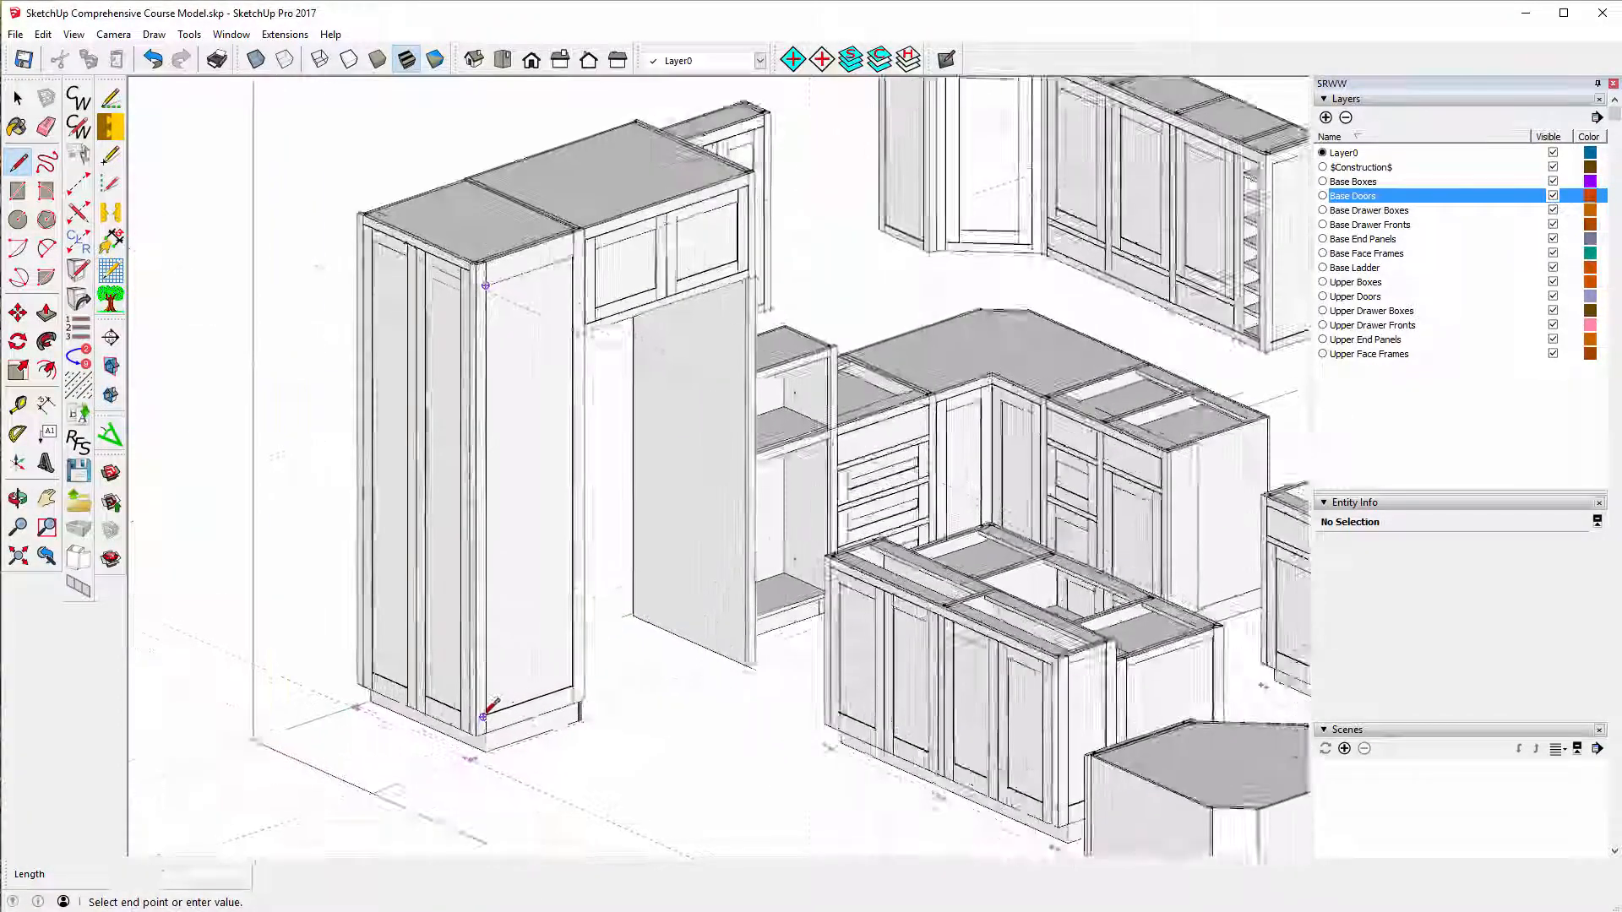
pyautogui.scroll(5, 487, 712)
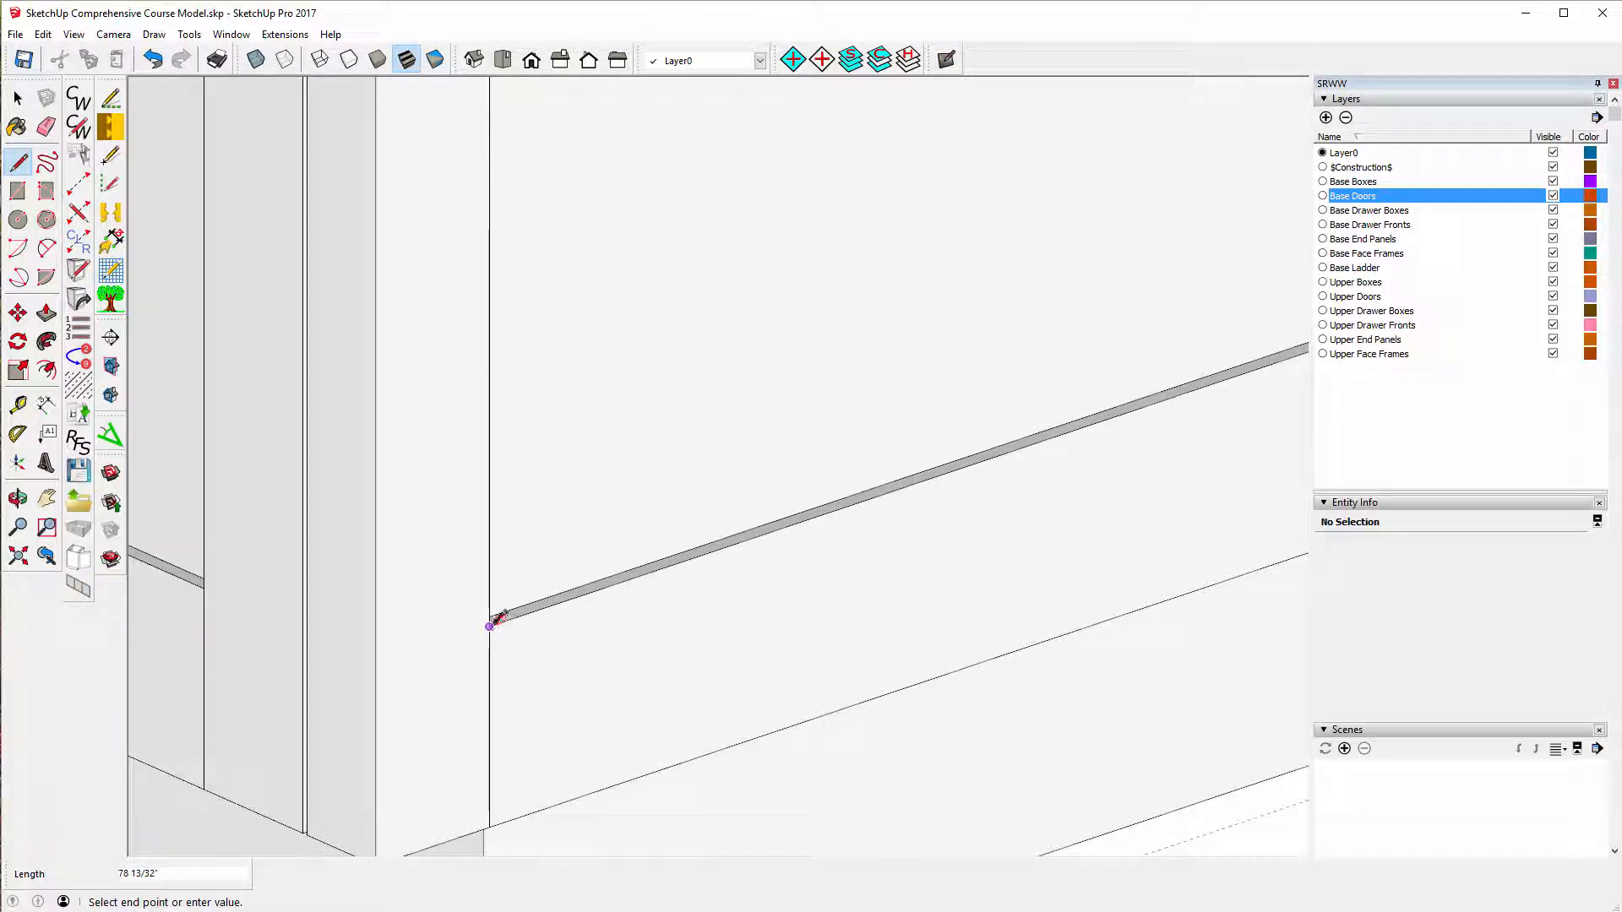
pyautogui.click(490, 625)
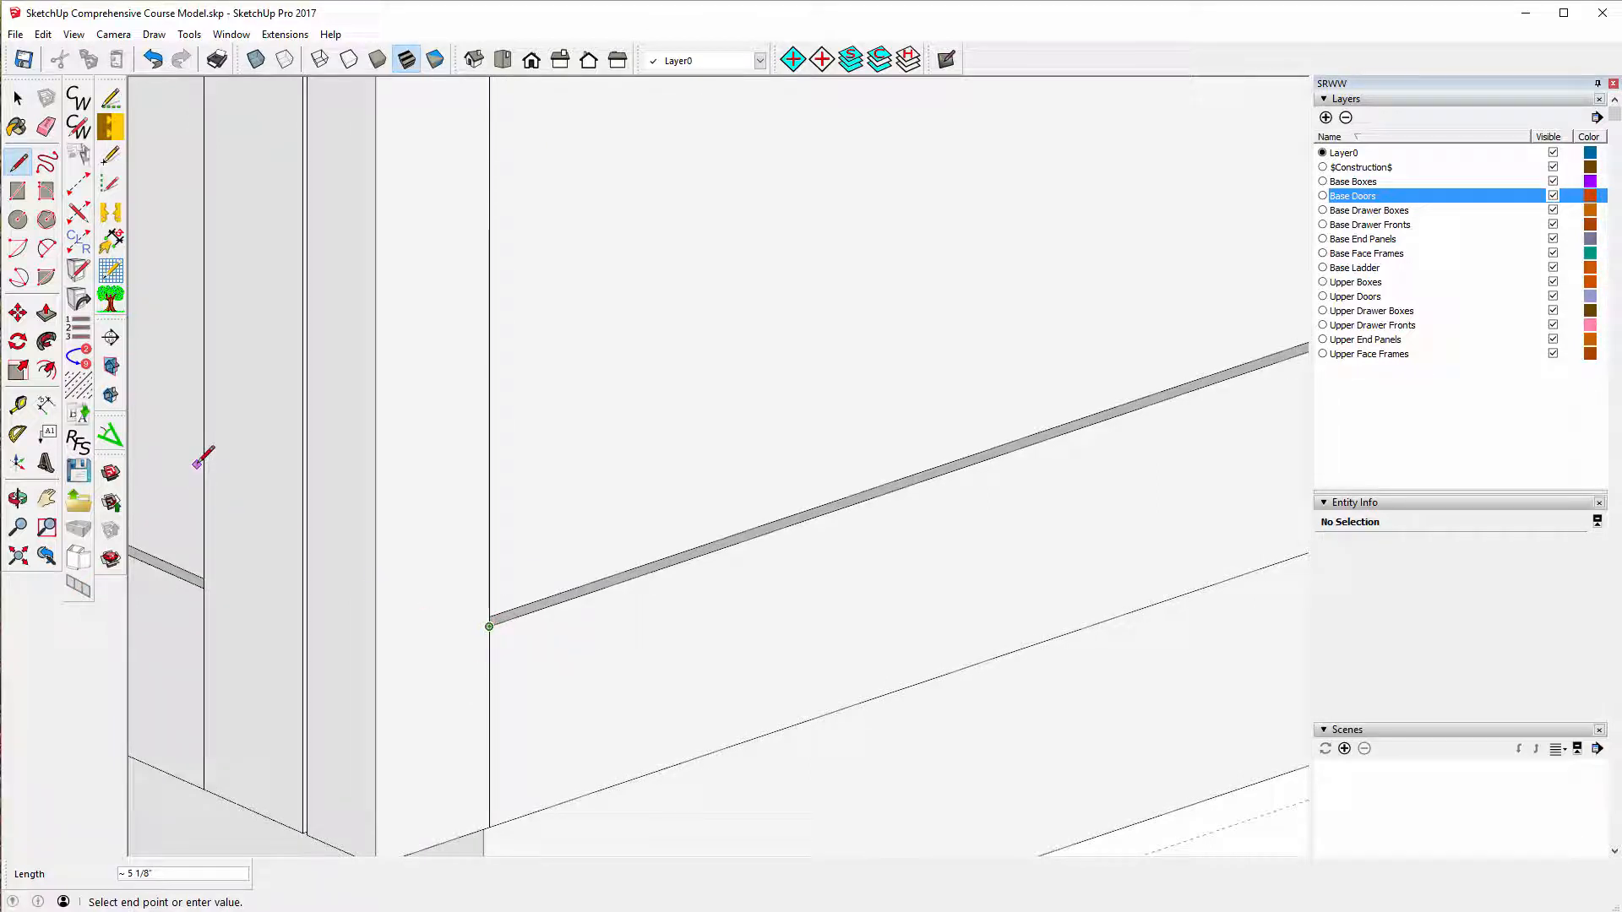
pyautogui.press('Escape')
pyautogui.click(16, 100)
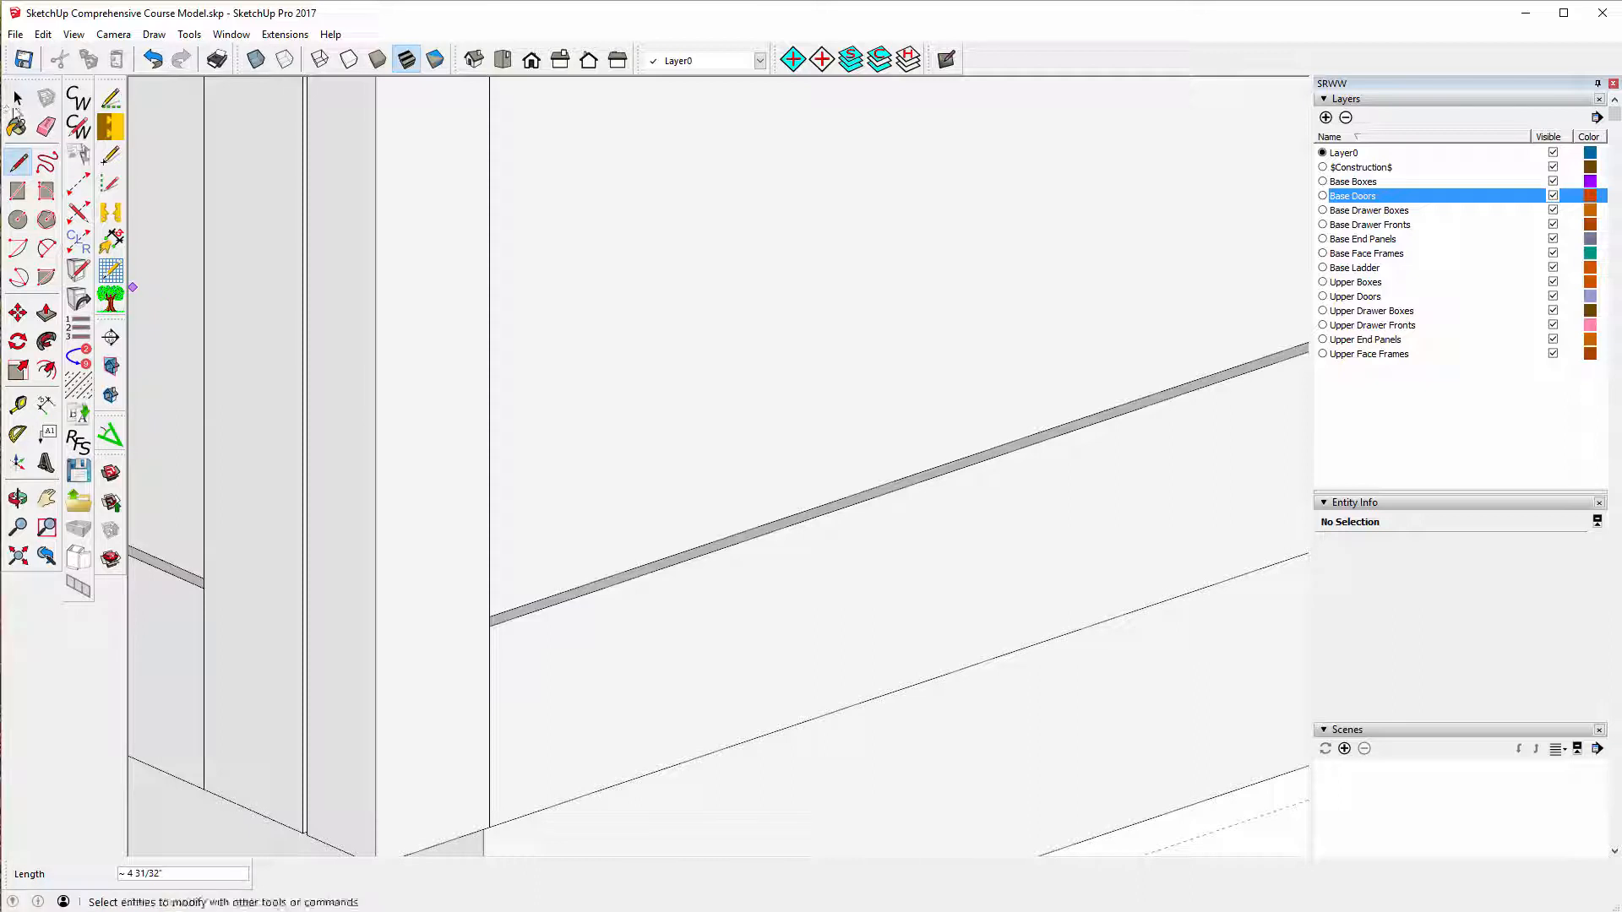
pyautogui.click(15, 105)
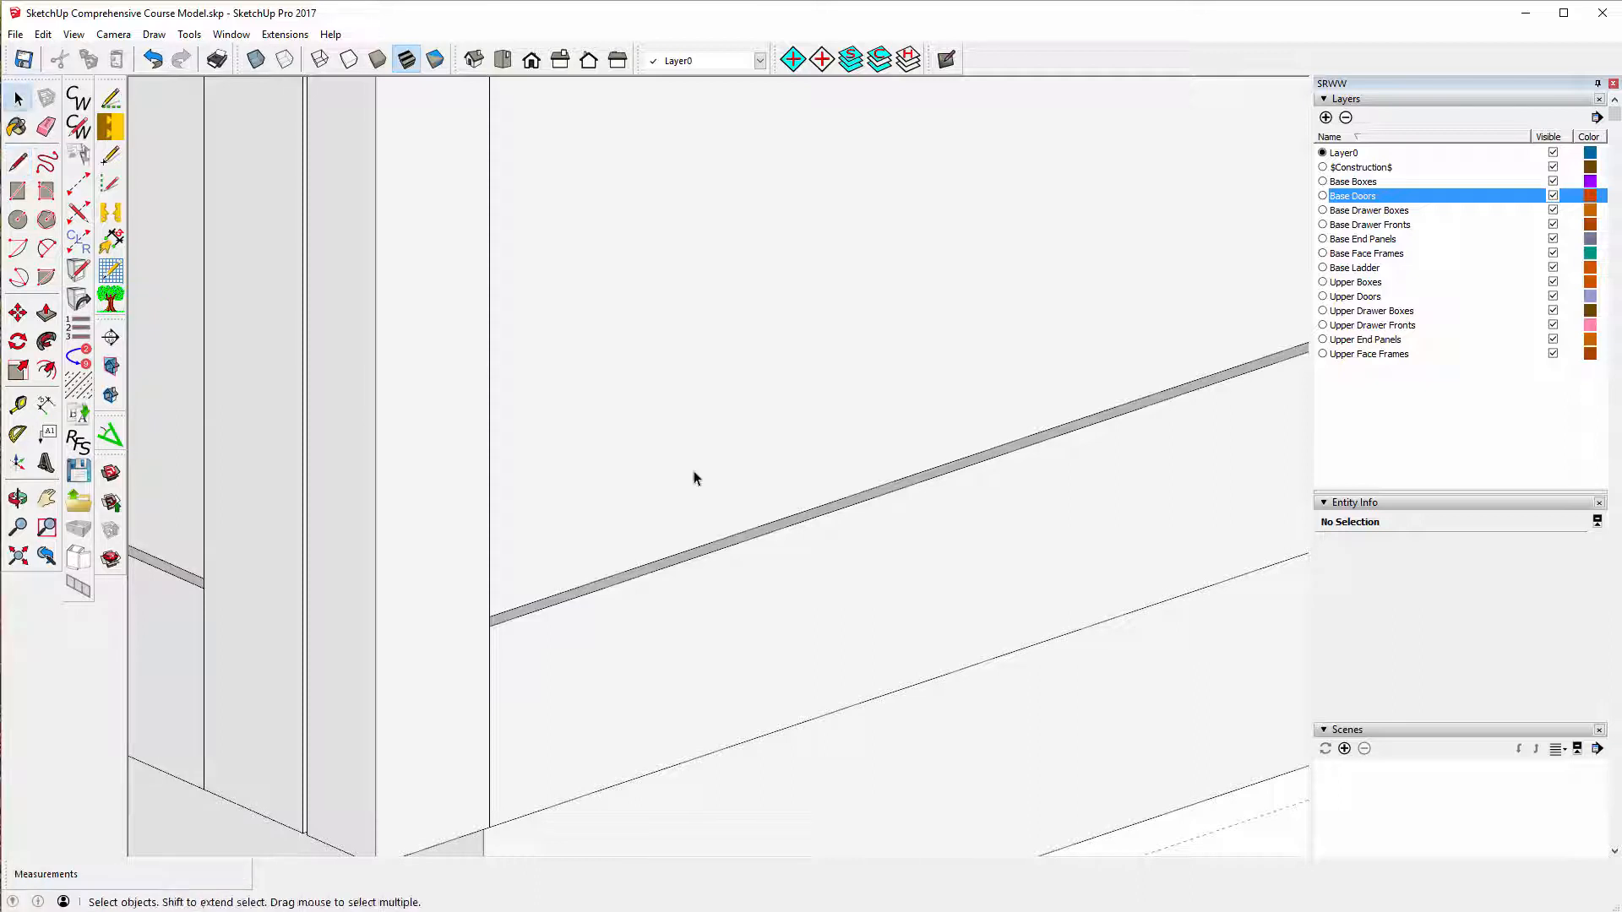
# - Divide the new vertical line on the right end panel's front stile into 2 equal segments
pyautogui.click(490, 488)
pyautogui.rightClick(490, 485)
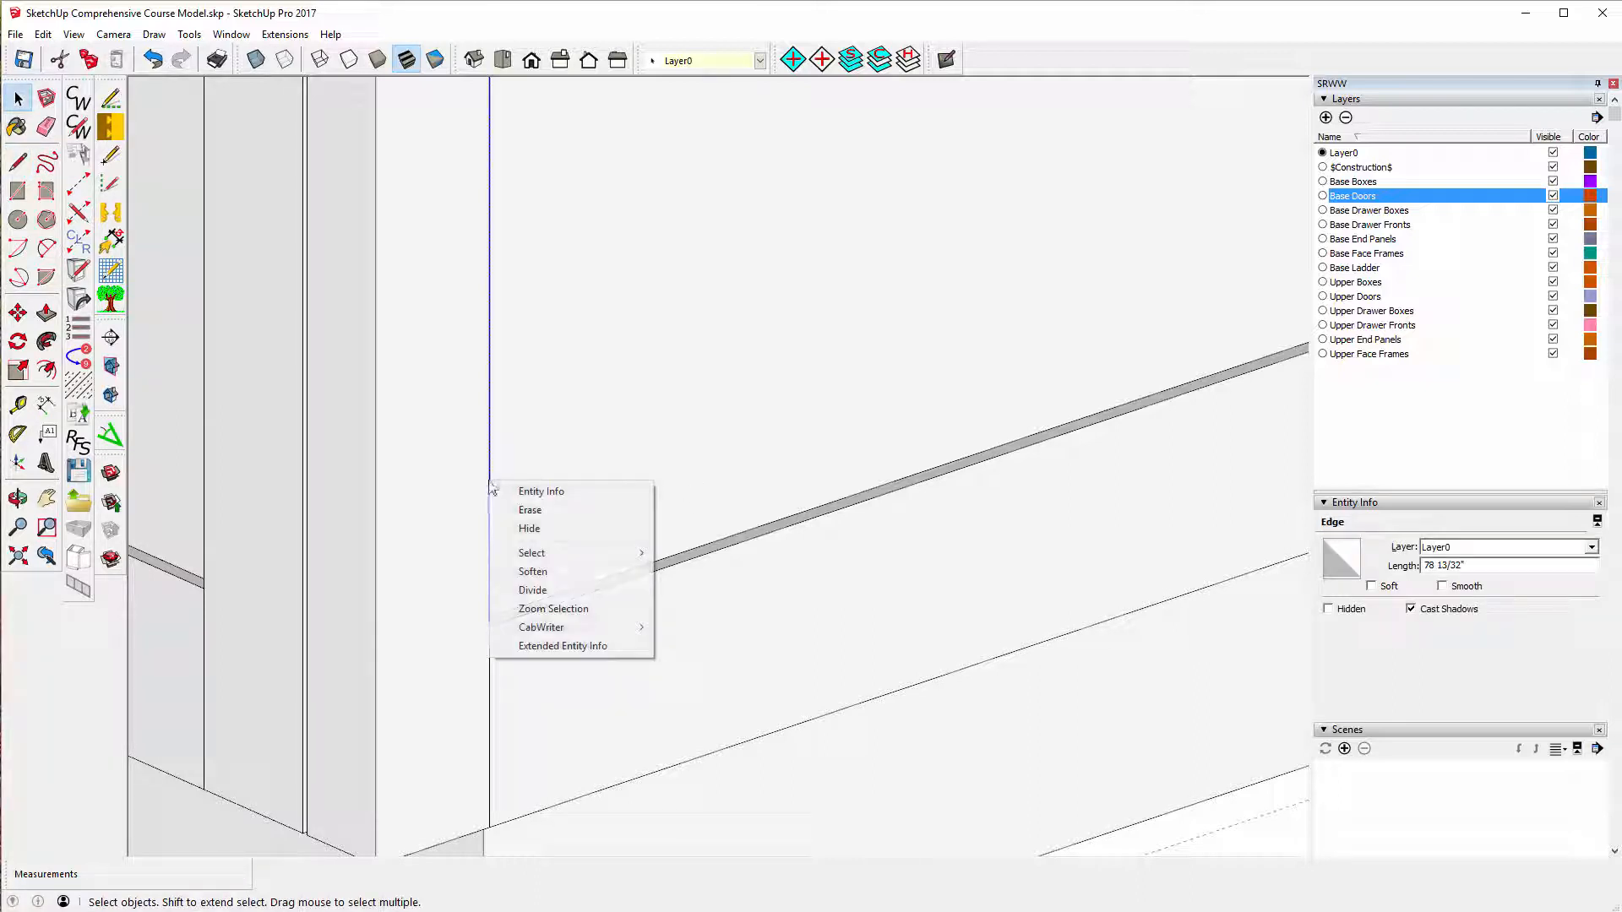
pyautogui.click(568, 591)
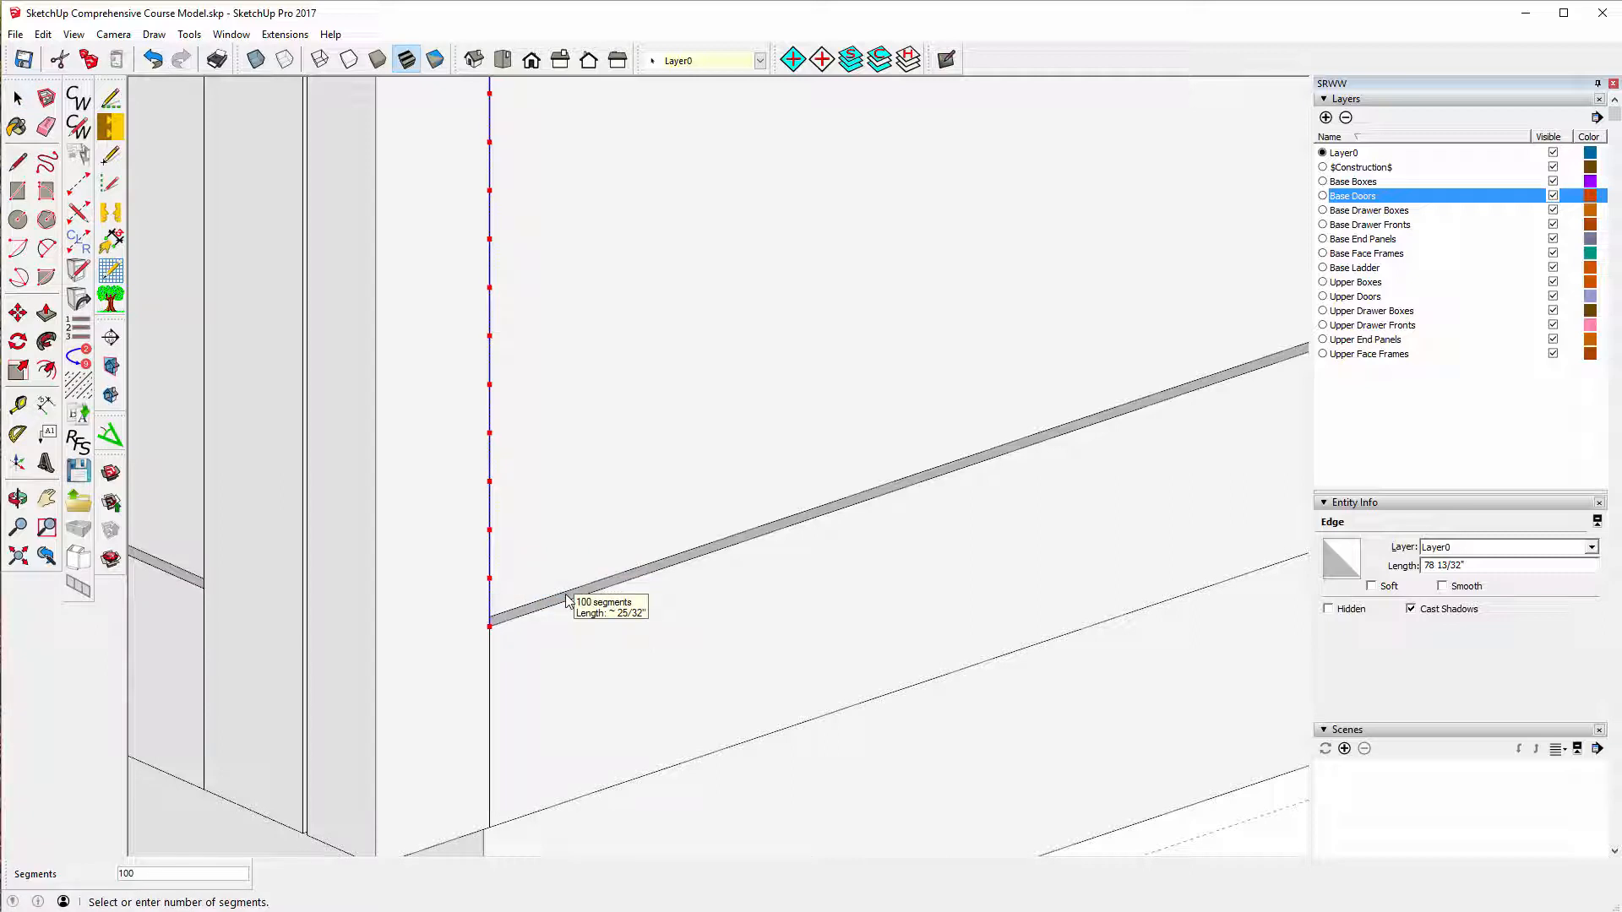
pyautogui.write('2')
pyautogui.press('Return')
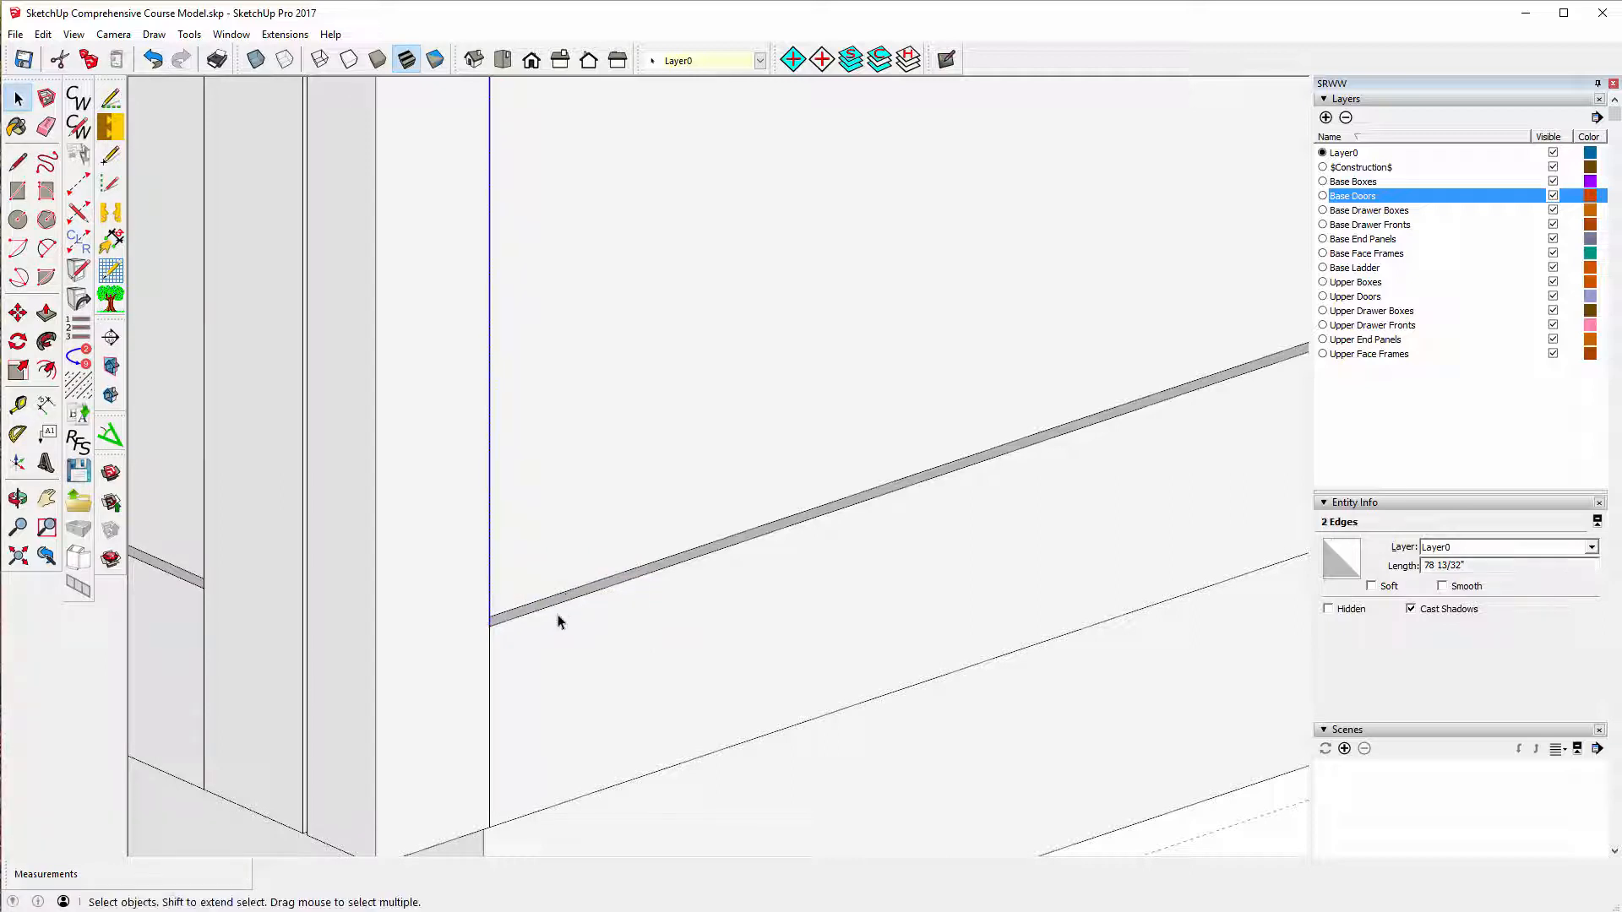
# - Unlock the bottom rail component of the tall cabinet's right end panel
pyautogui.scroll(-2, 554, 681)
pyautogui.scroll(-4, 530, 811)
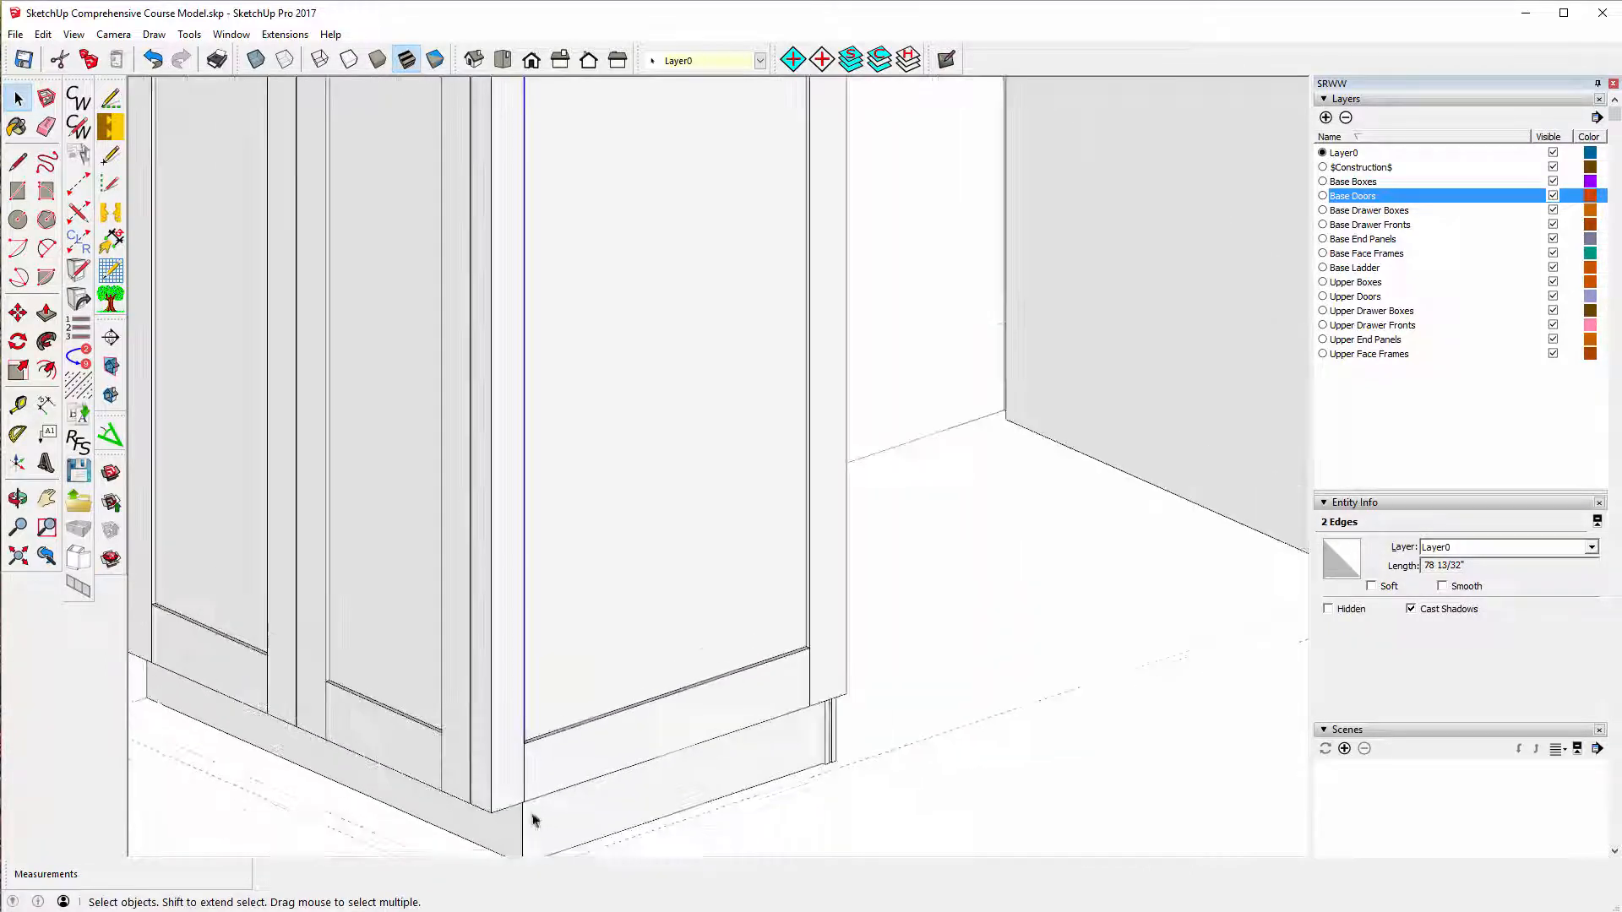
pyautogui.scroll(2, 545, 691)
pyautogui.scroll(-2, 551, 668)
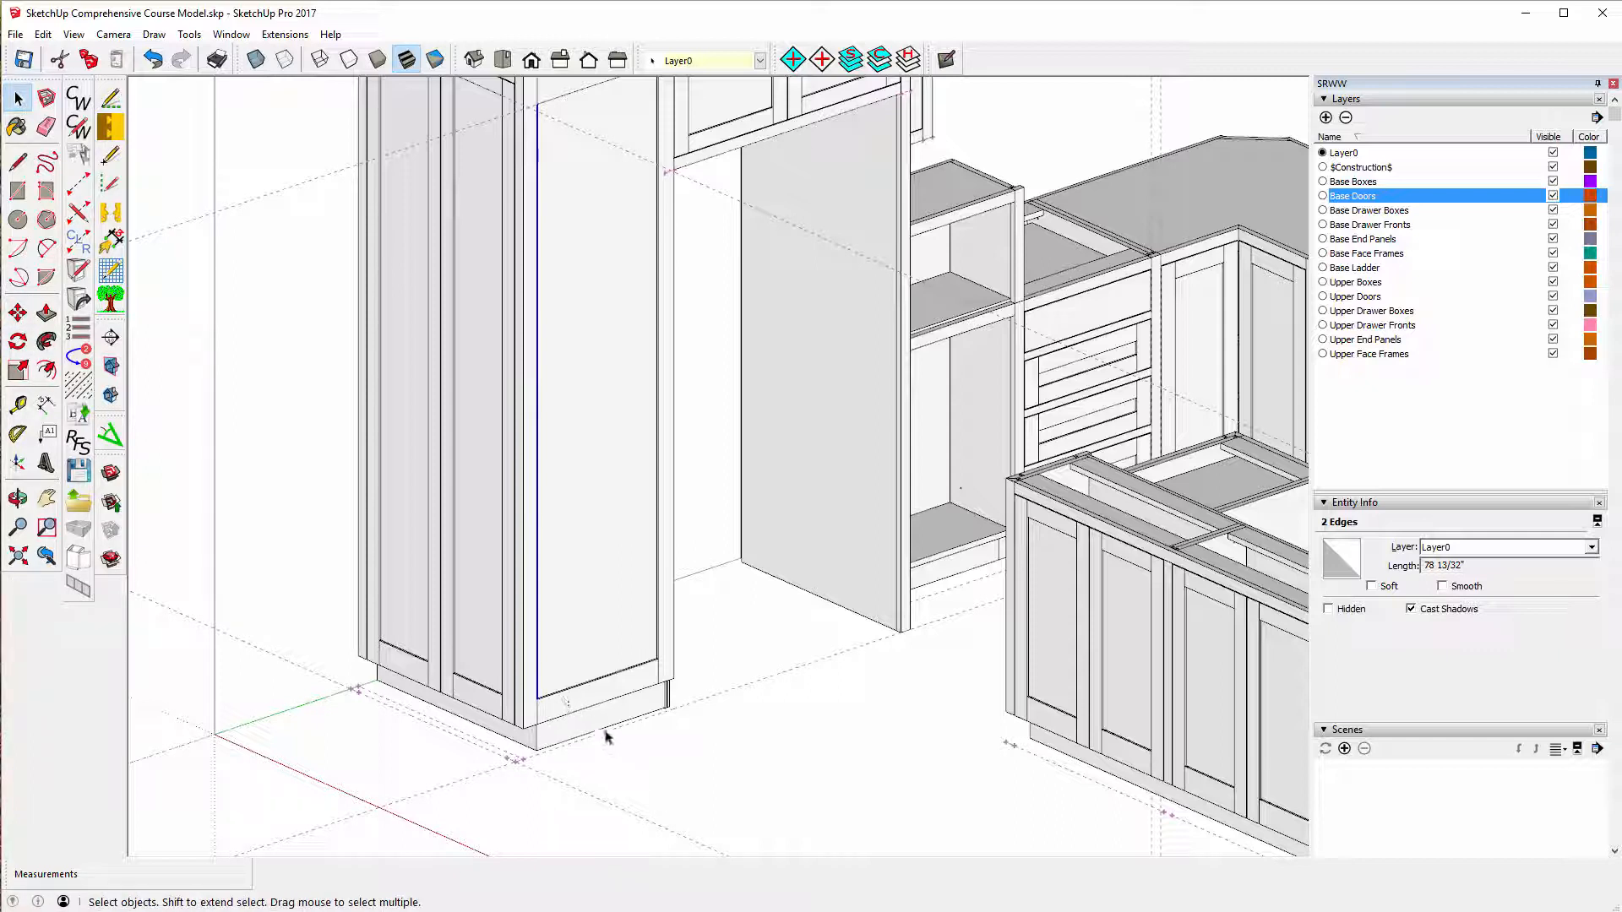
pyautogui.click(581, 699)
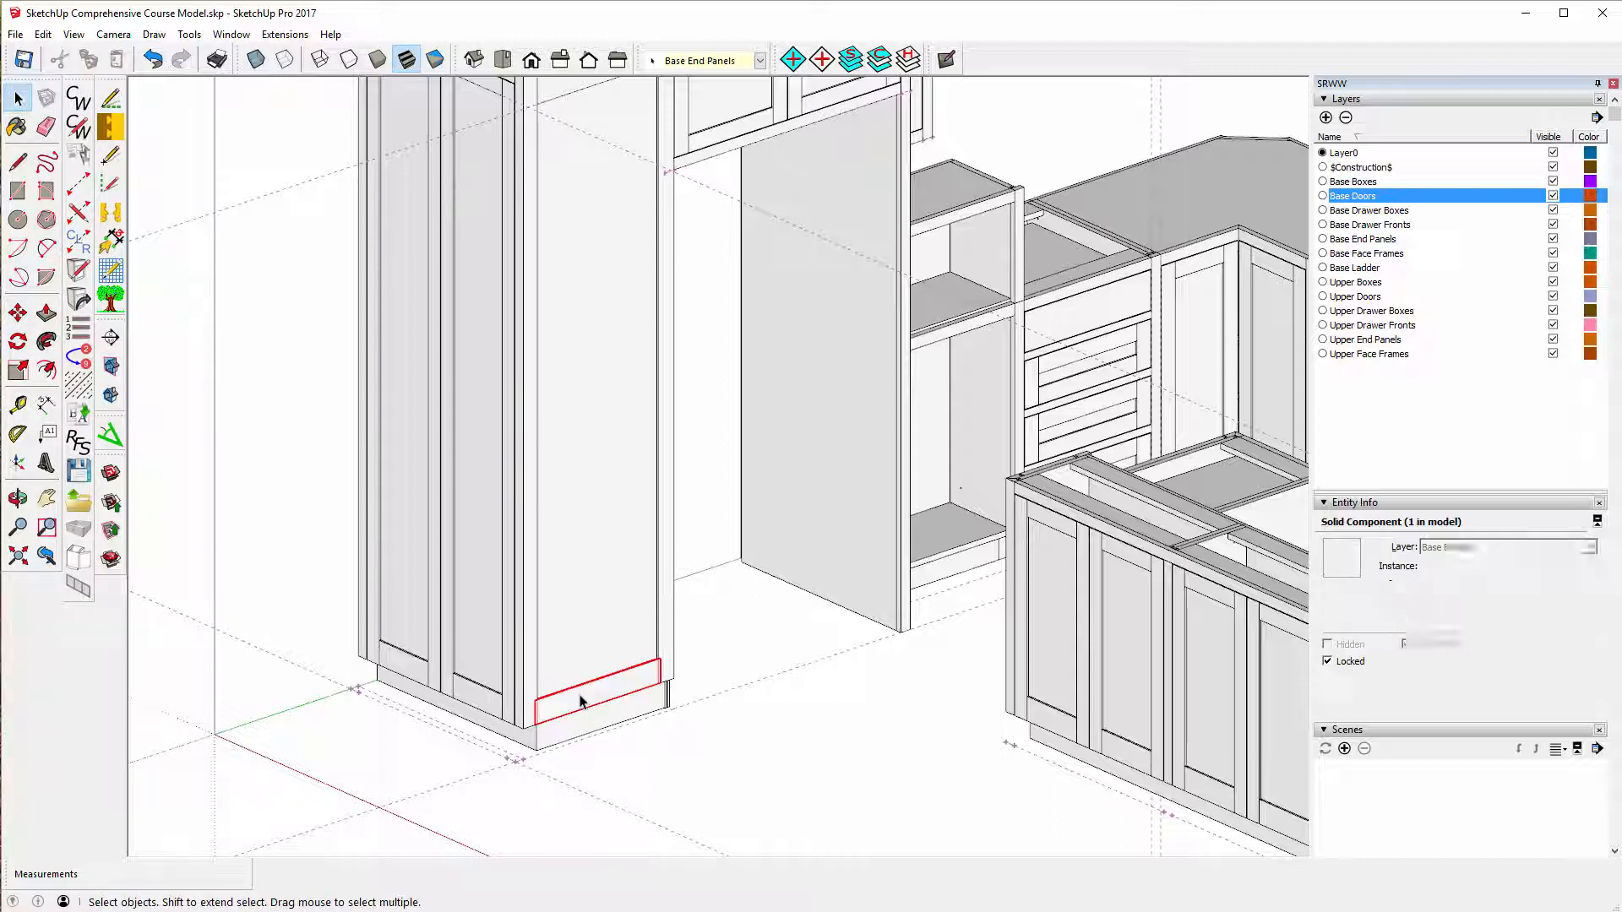
pyautogui.rightClick(581, 699)
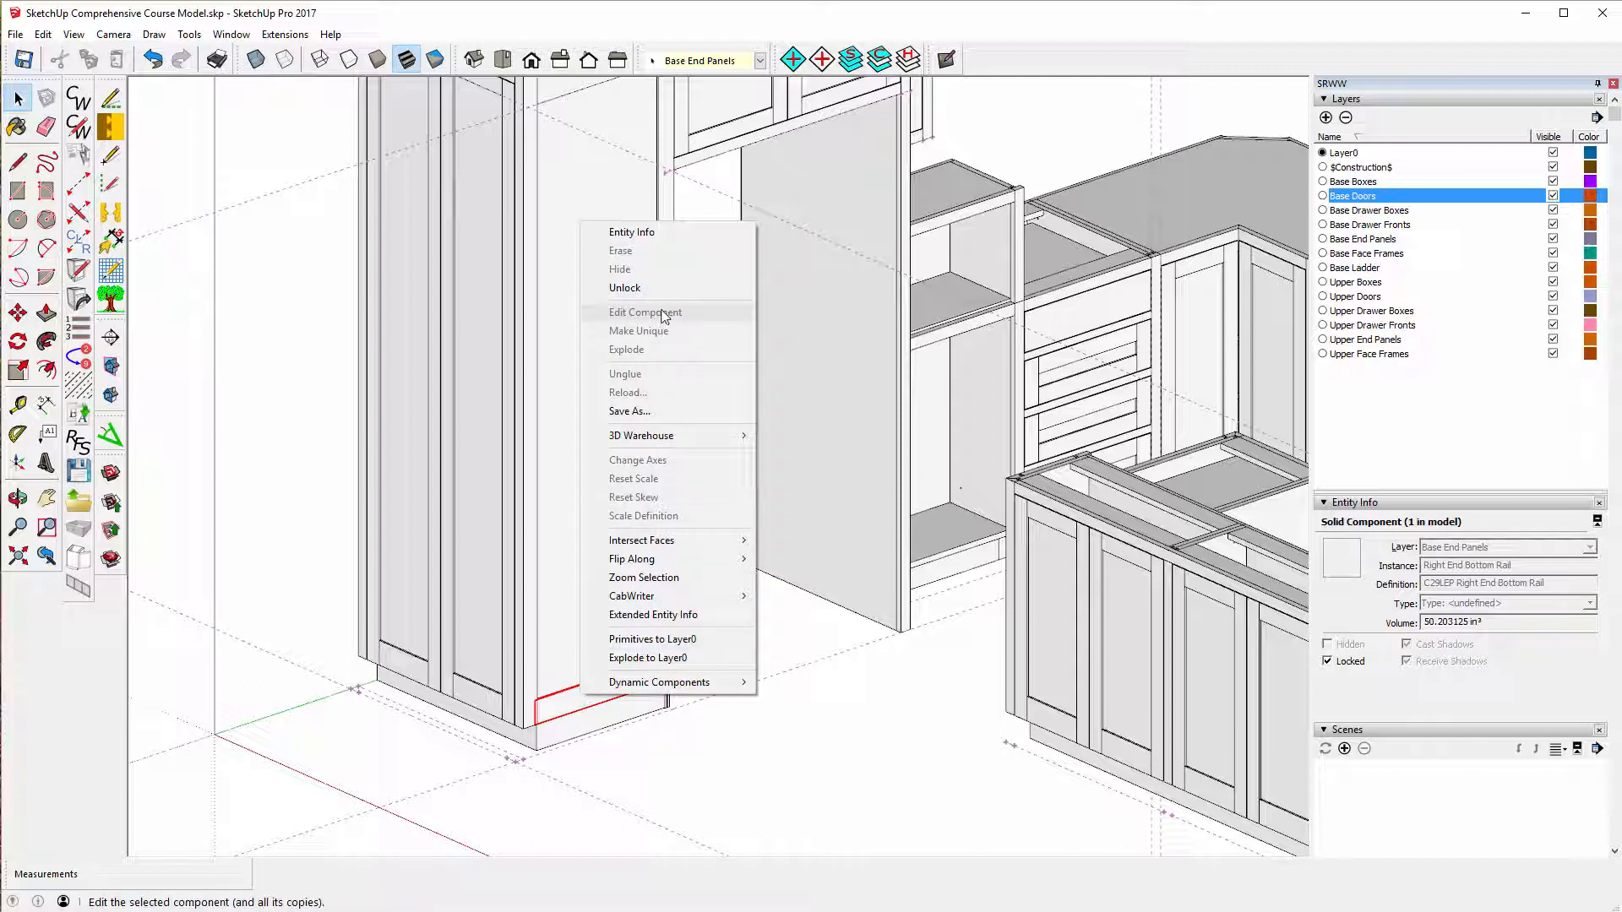
pyautogui.click(629, 288)
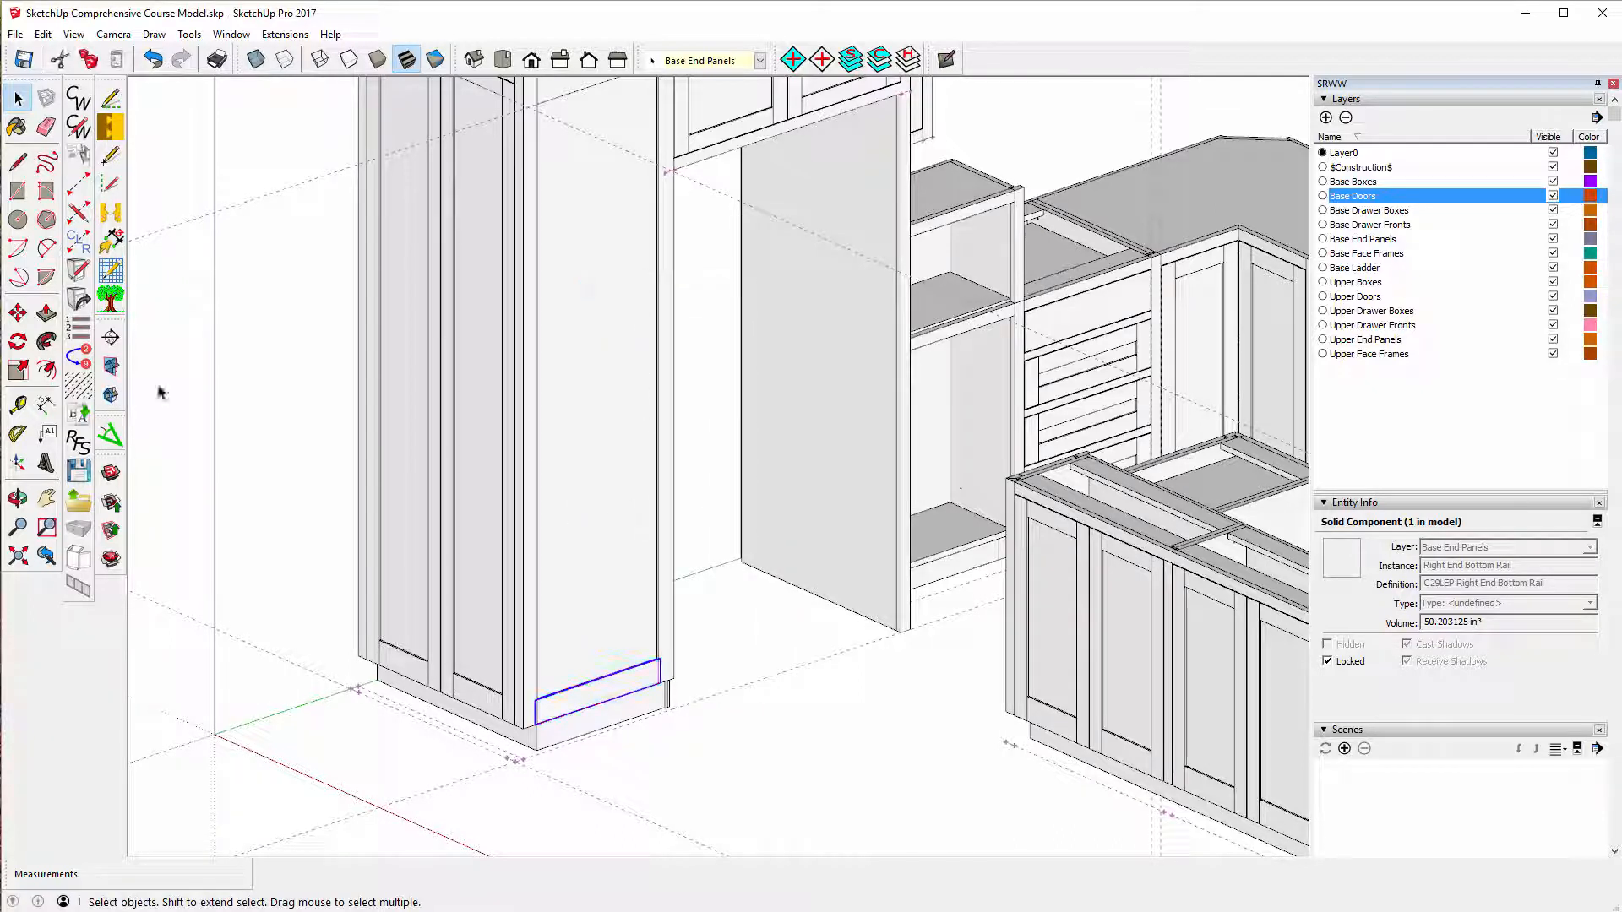
# - Copy the bottom rail upward, placing its front-end midpoint on the midpoint of the divided line
pyautogui.click(17, 312)
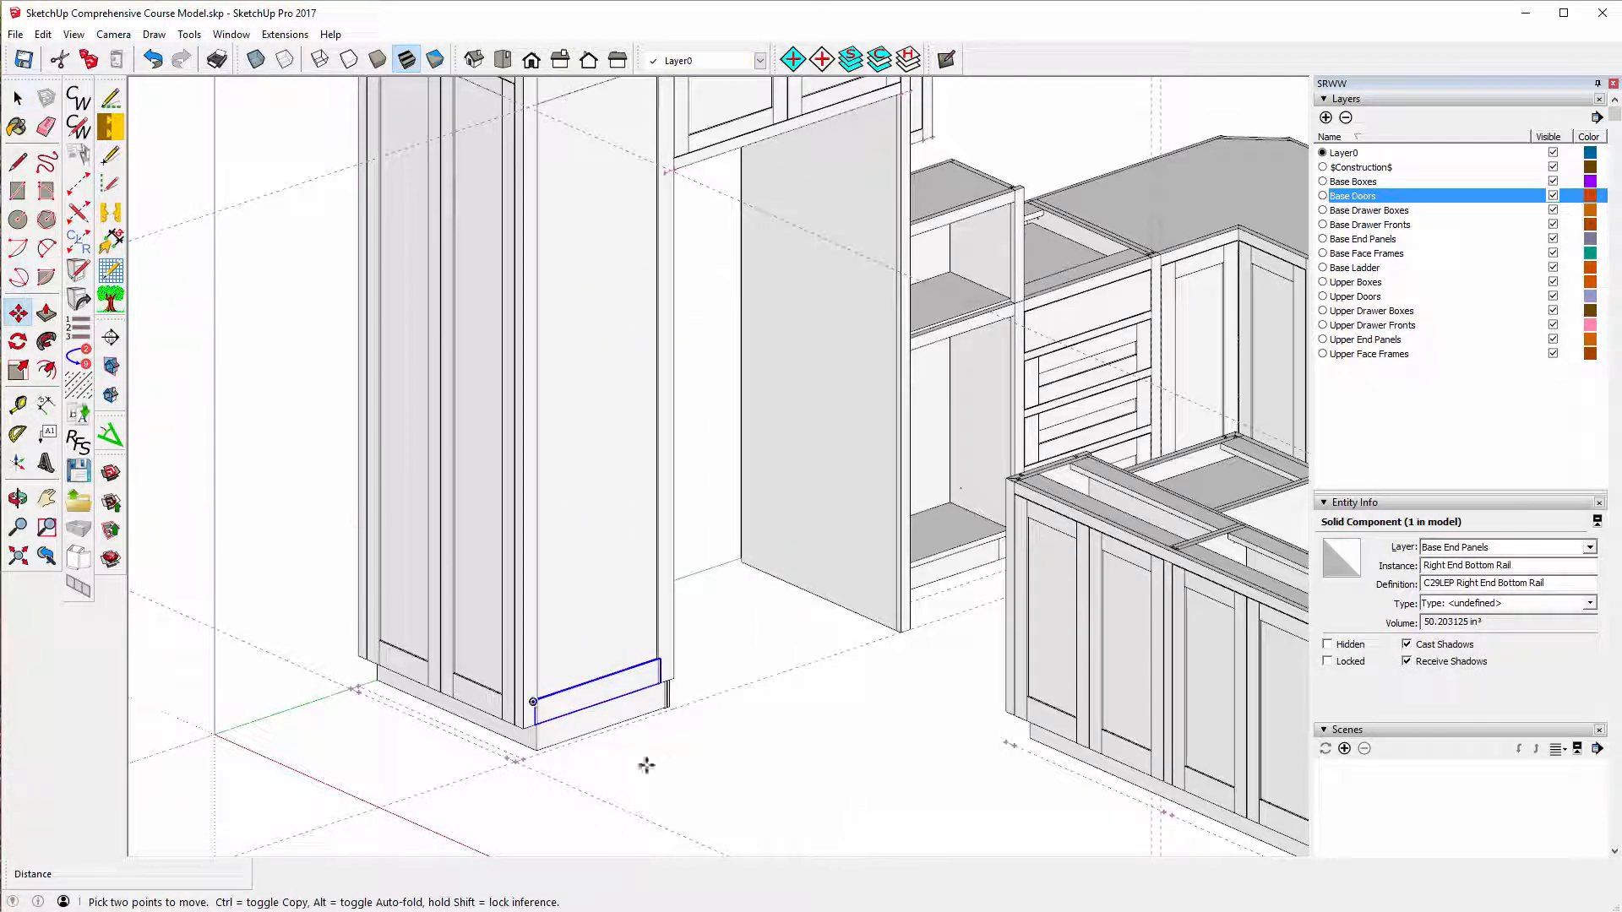
pyautogui.scroll(5, 553, 718)
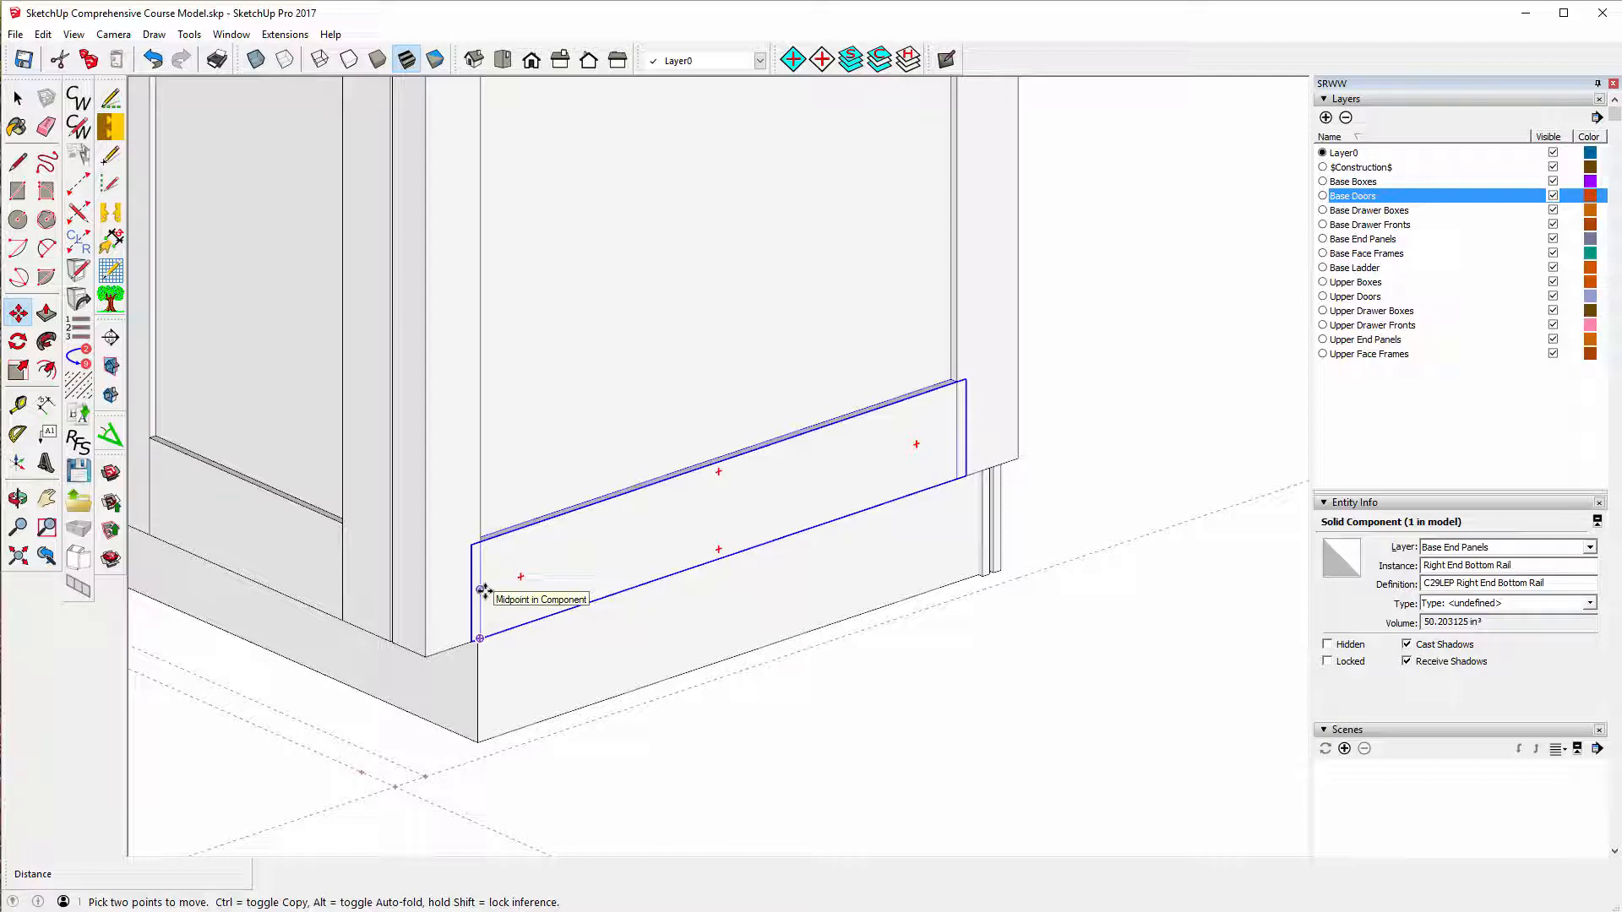
pyautogui.press('ctrl')
pyautogui.click(483, 591)
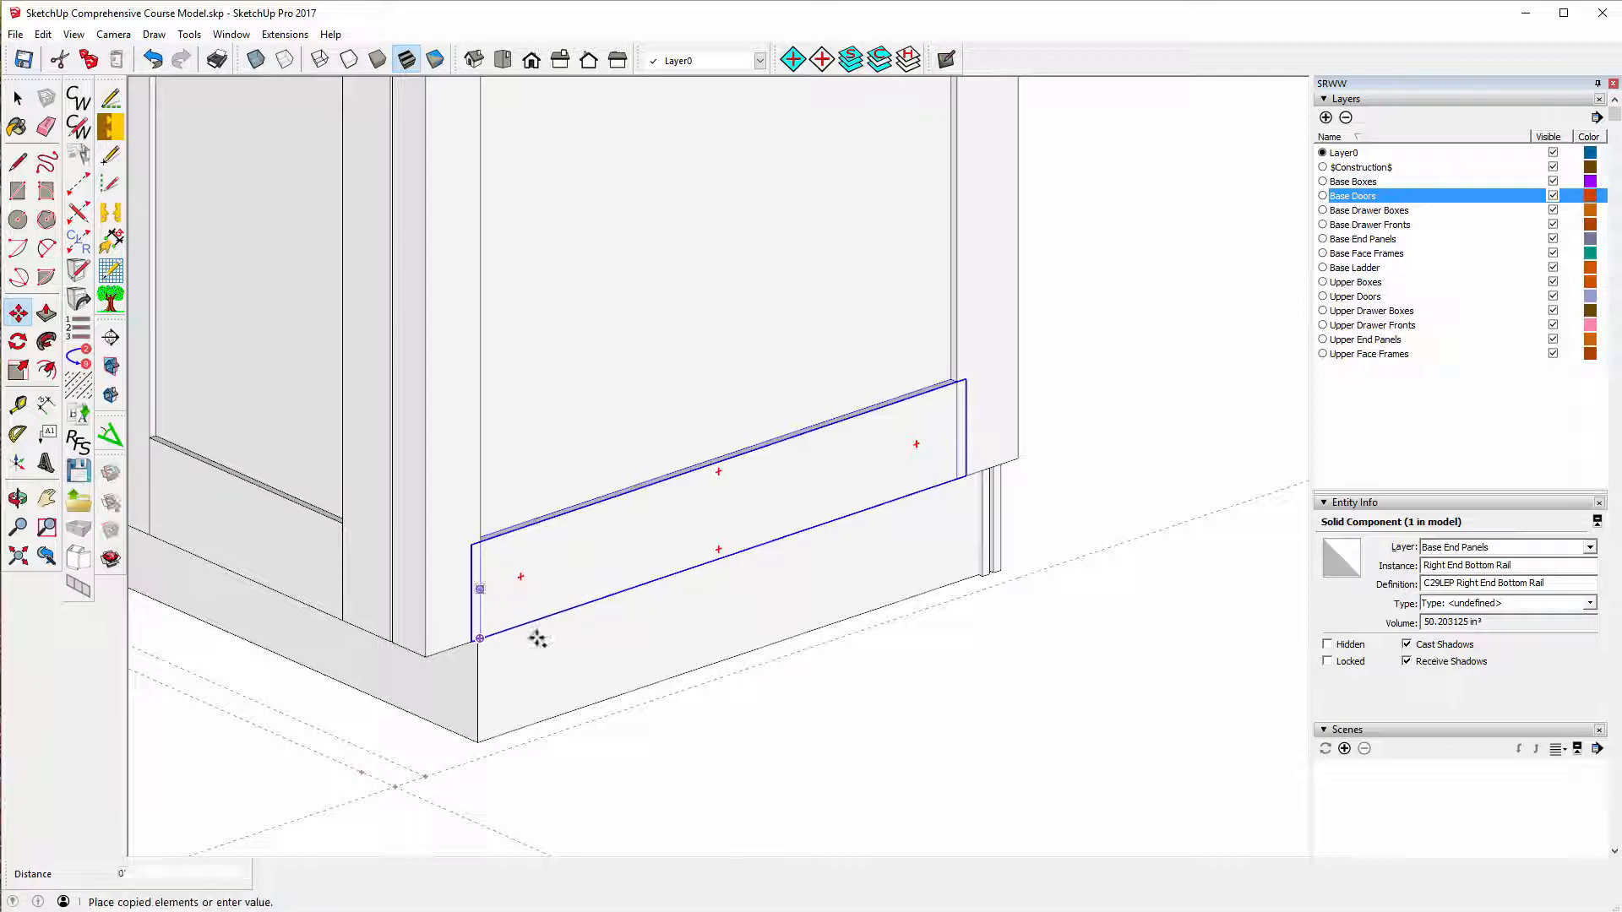
pyautogui.scroll(-4, 695, 734)
pyautogui.scroll(-3, 733, 813)
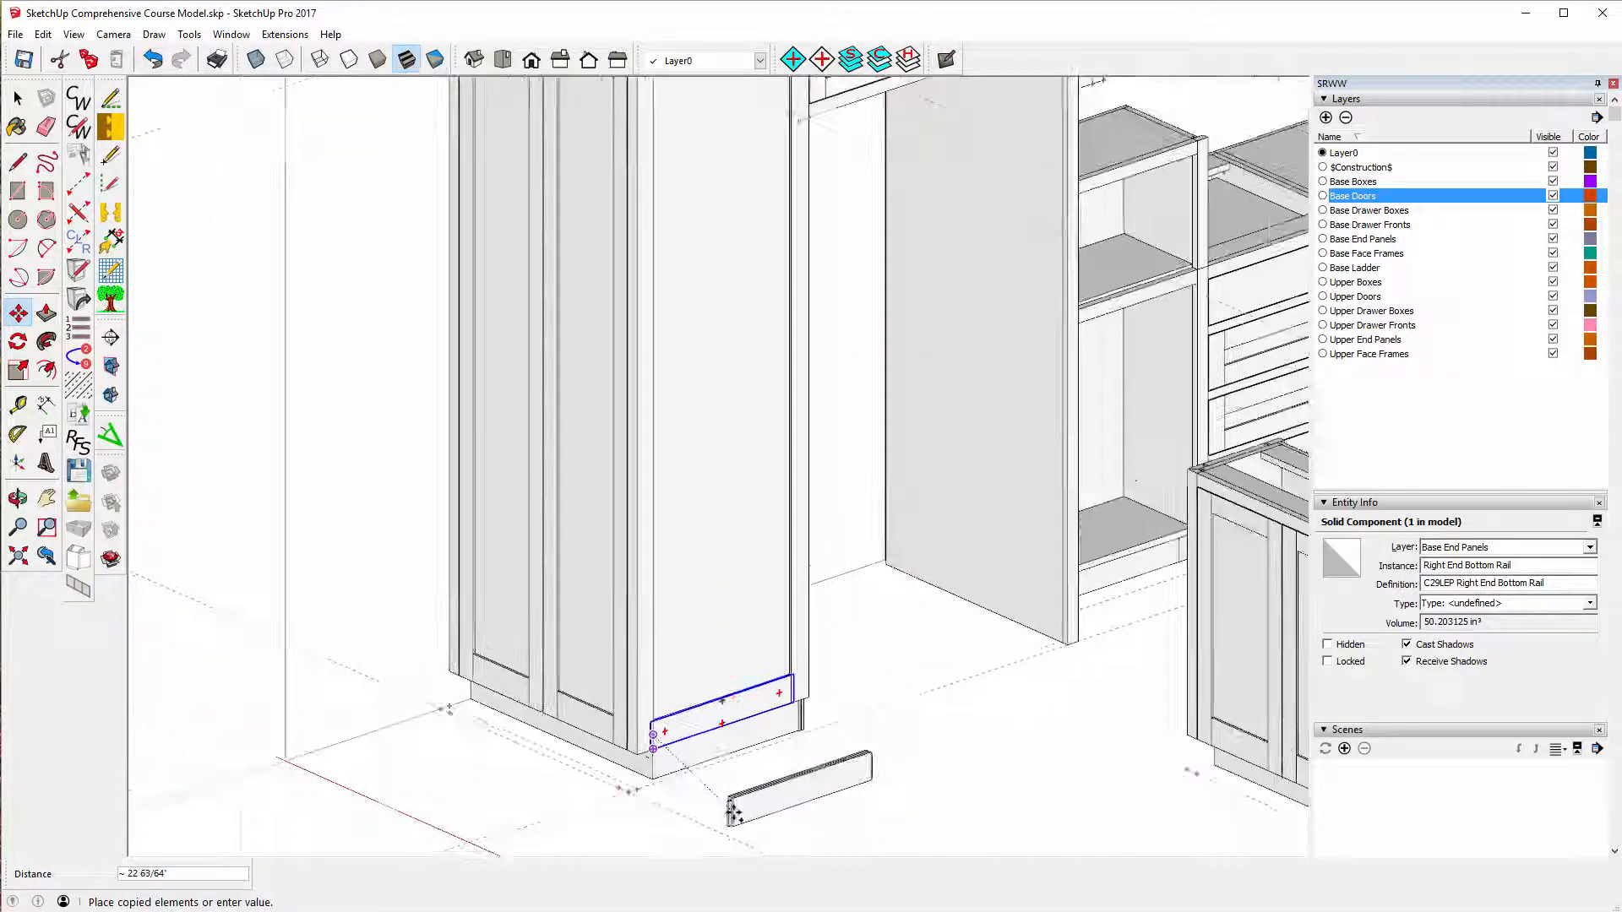
pyautogui.scroll(-2, 734, 813)
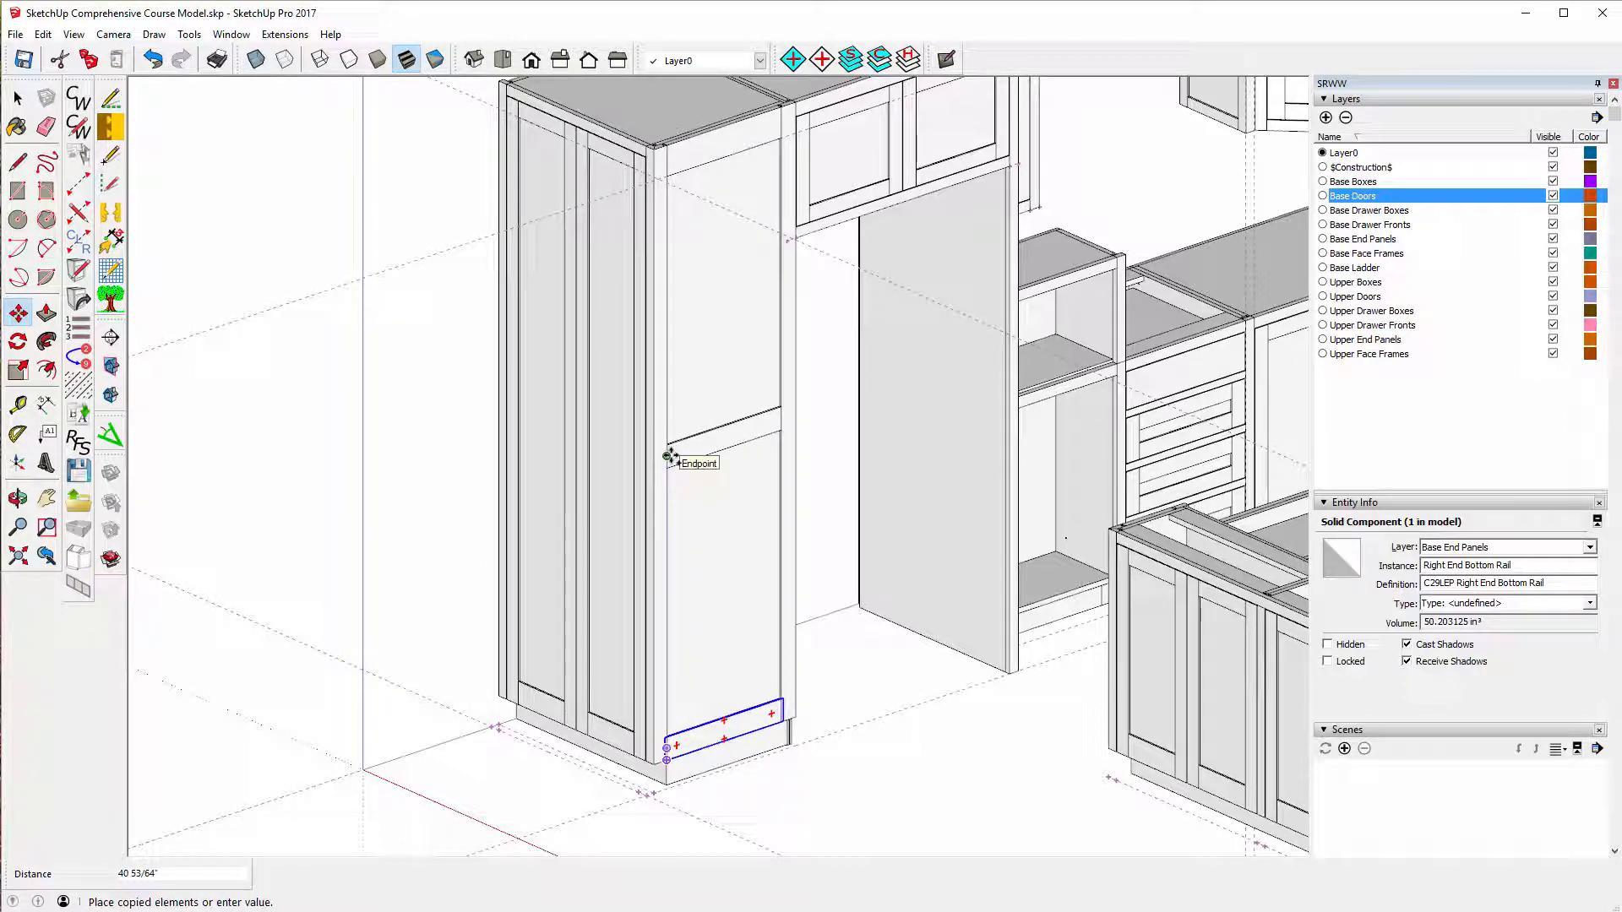
pyautogui.click(667, 456)
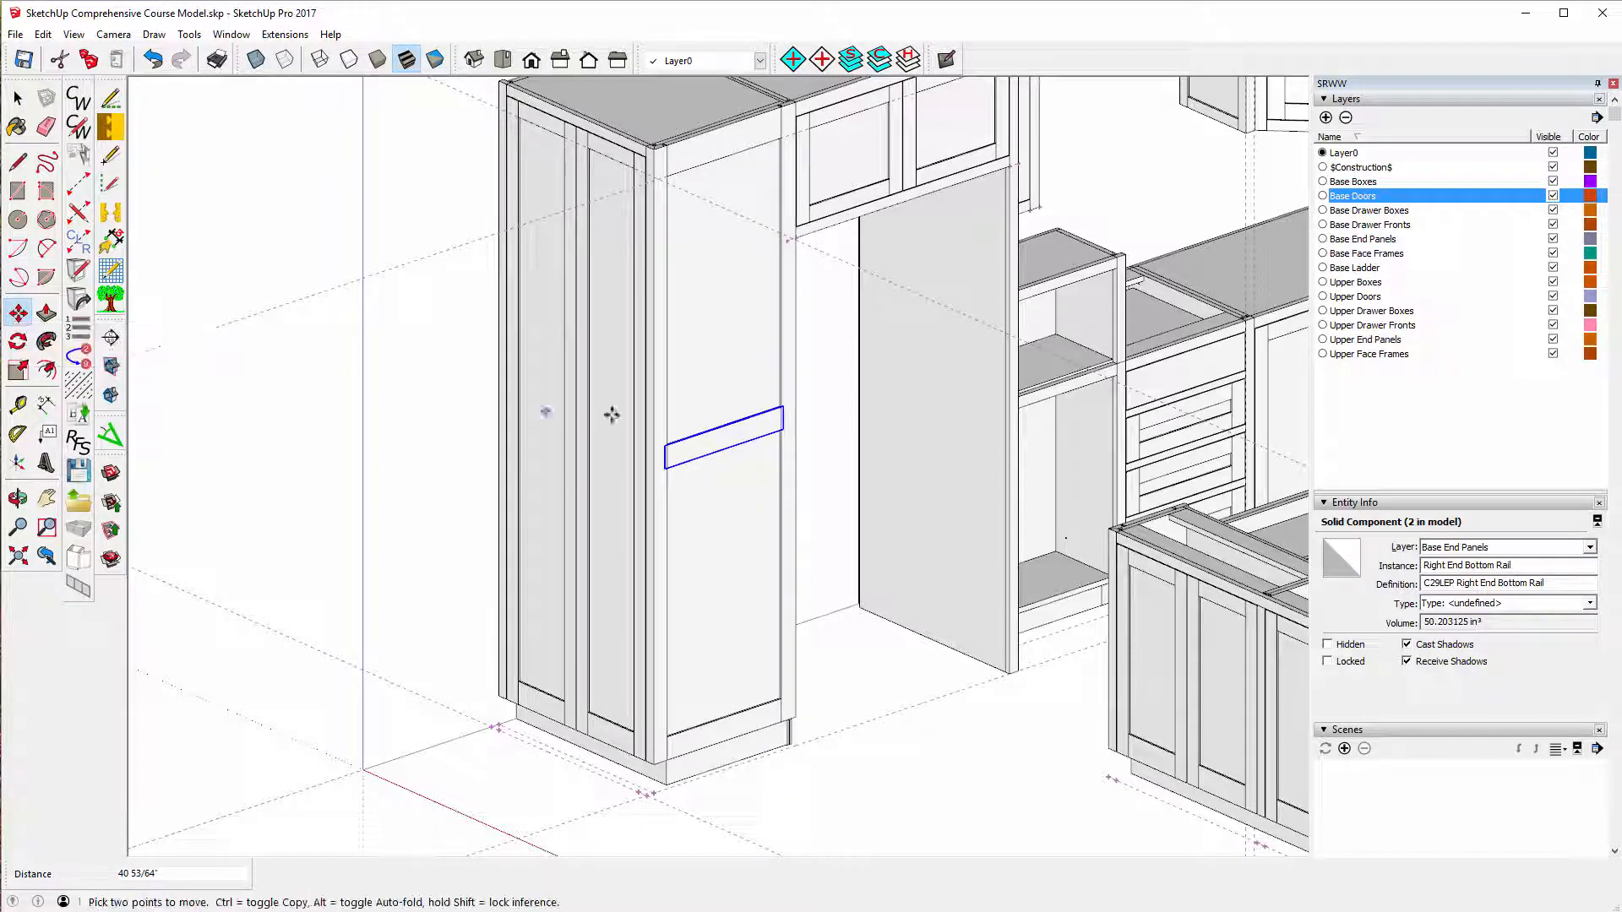
# - Move the copied rail 20" out from the end panel along the red axis
pyautogui.click(728, 439)
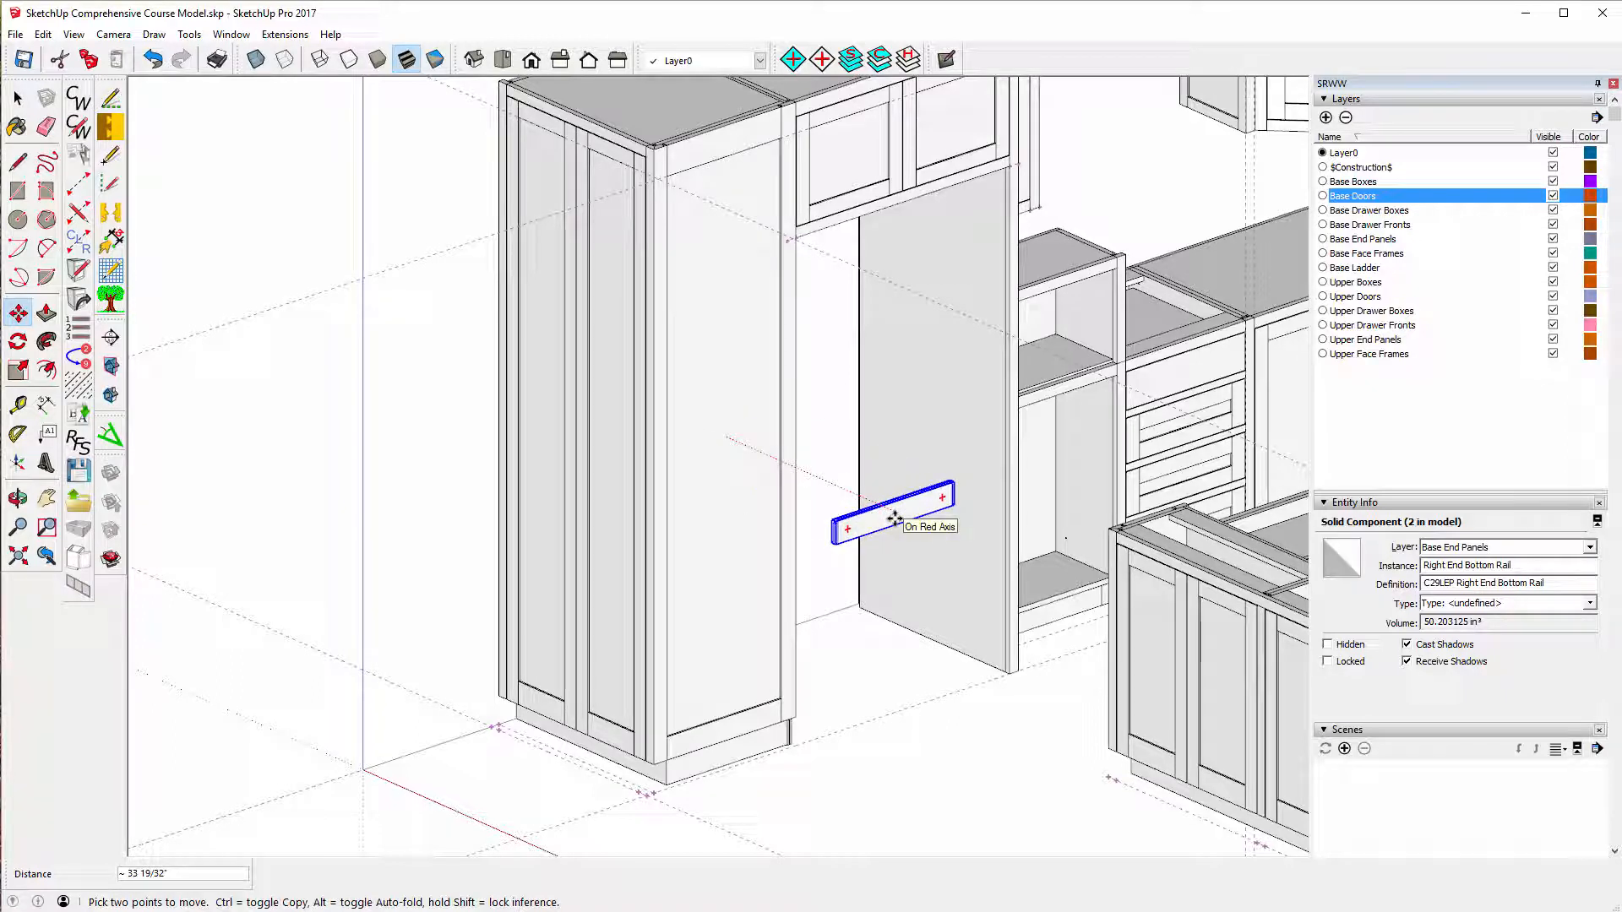
pyautogui.write('20')
pyautogui.press('Return')
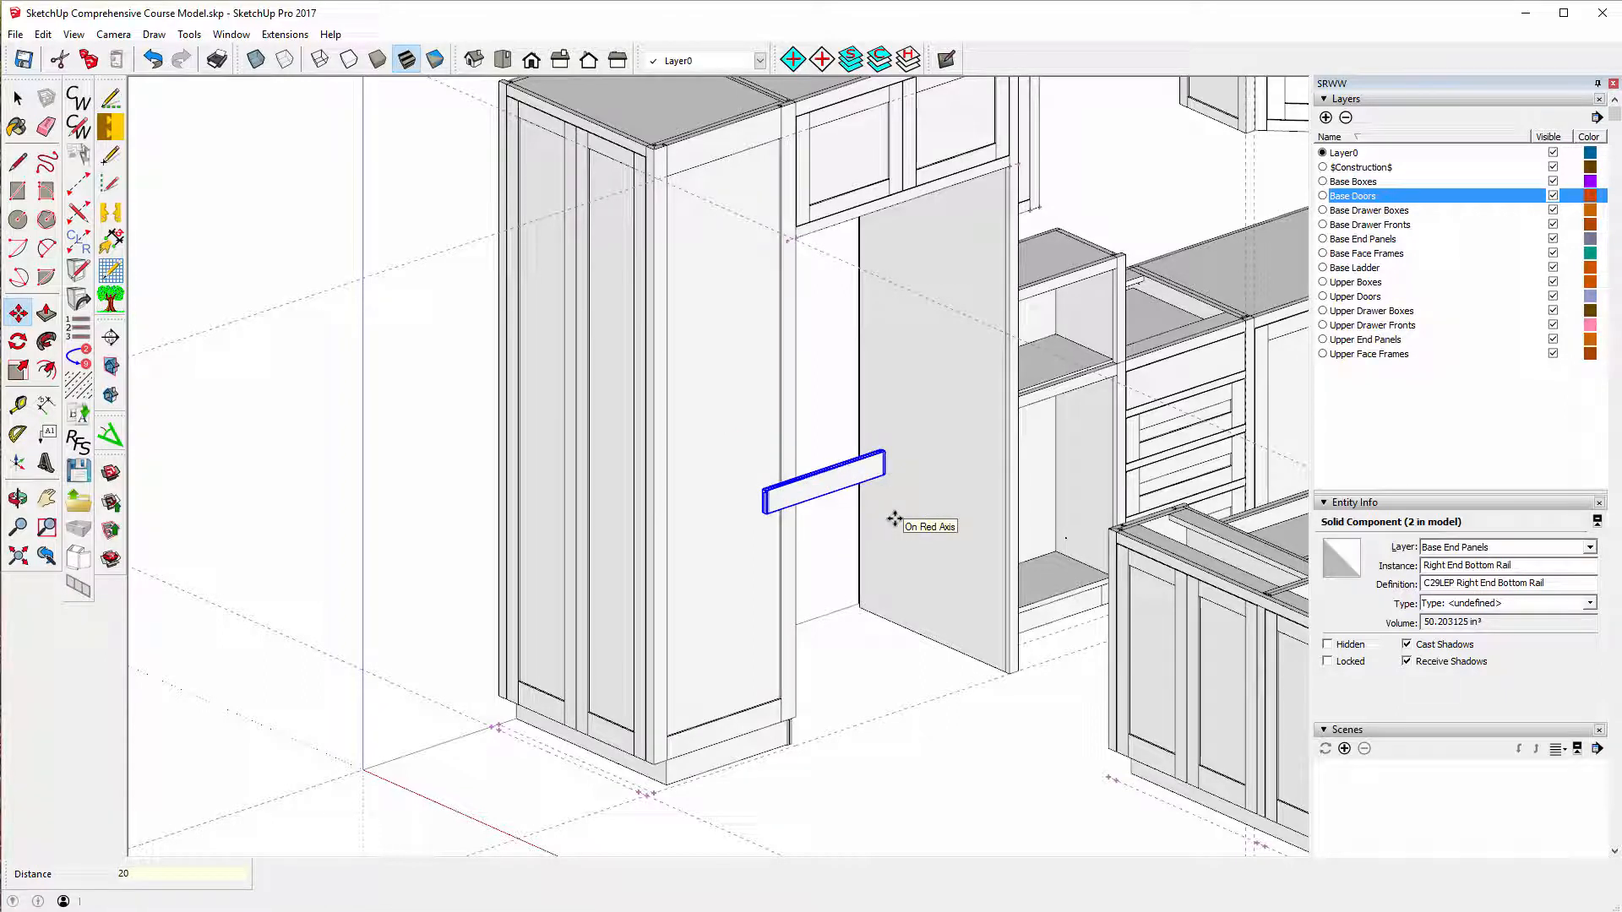
pyautogui.click(17, 98)
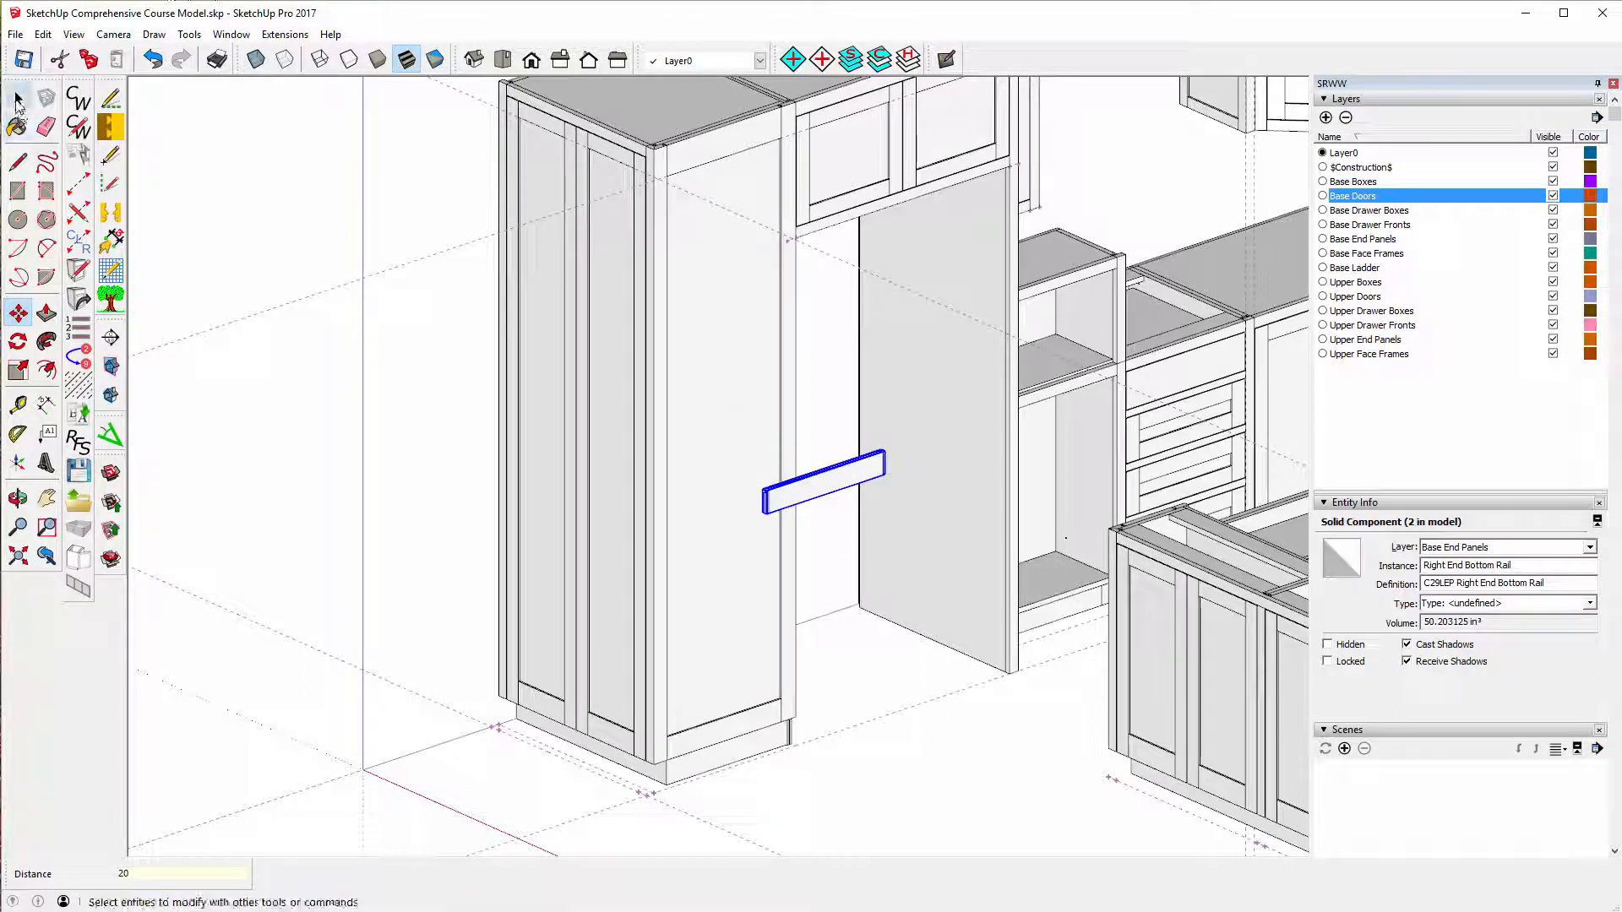
pyautogui.doubleClick(829, 489)
pyautogui.tripleClick(829, 489)
pyautogui.rightClick(828, 489)
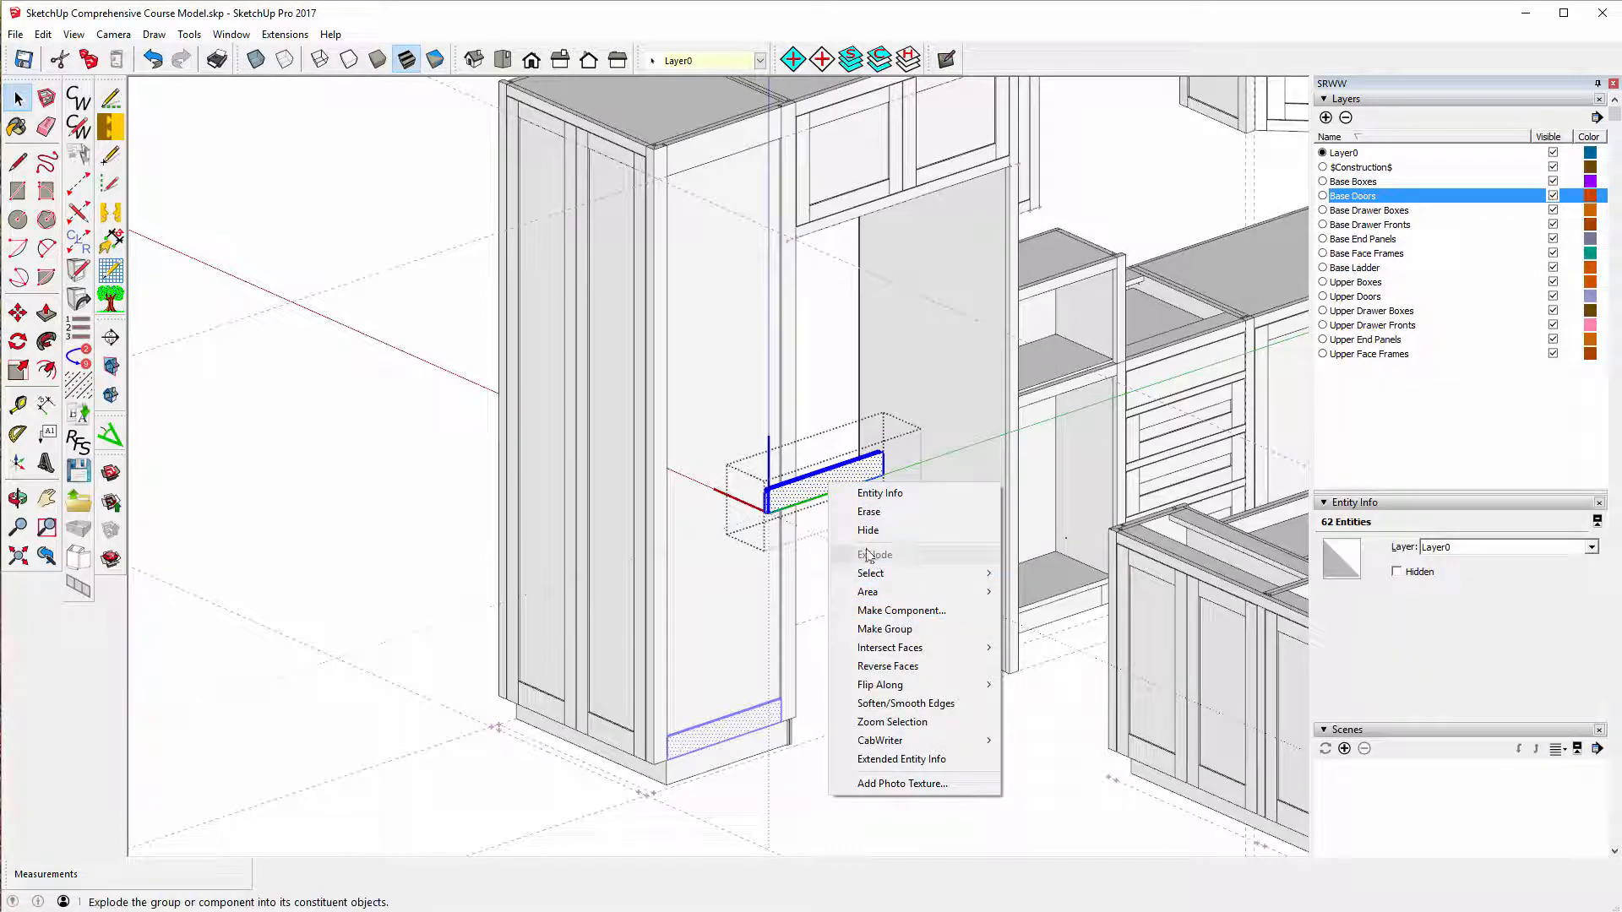
pyautogui.click(811, 601)
pyautogui.click(811, 601)
pyautogui.doubleClick(800, 495)
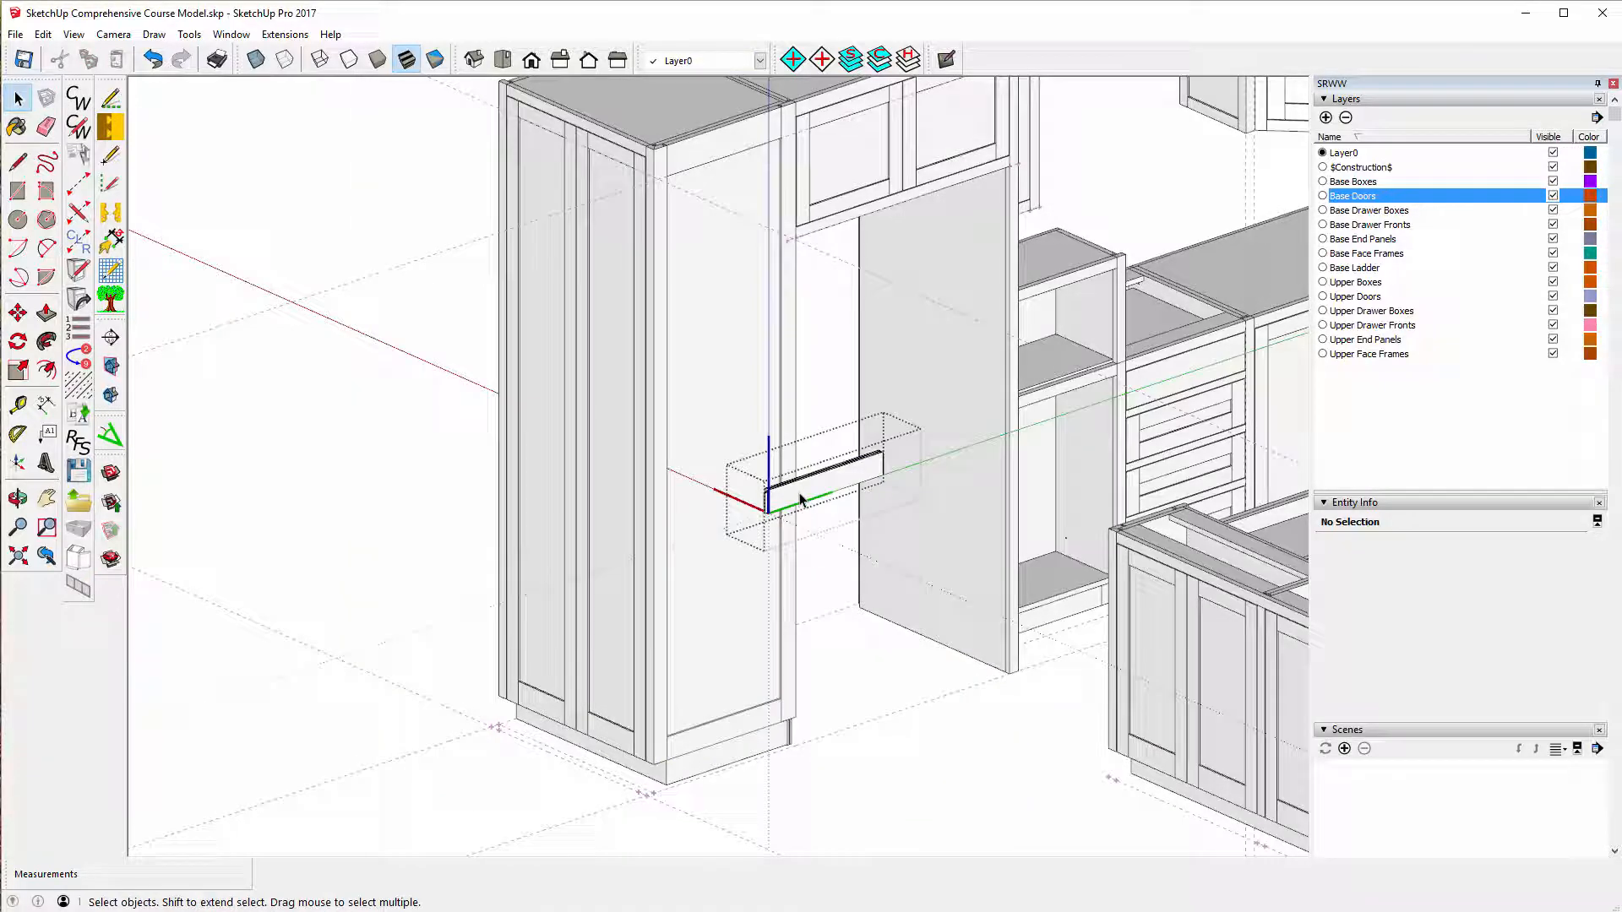
pyautogui.click(886, 595)
# - Explode the copied rail, assign its loose geometry to Layer0 and clear the selection
pyautogui.click(824, 493)
pyautogui.rightClick(824, 493)
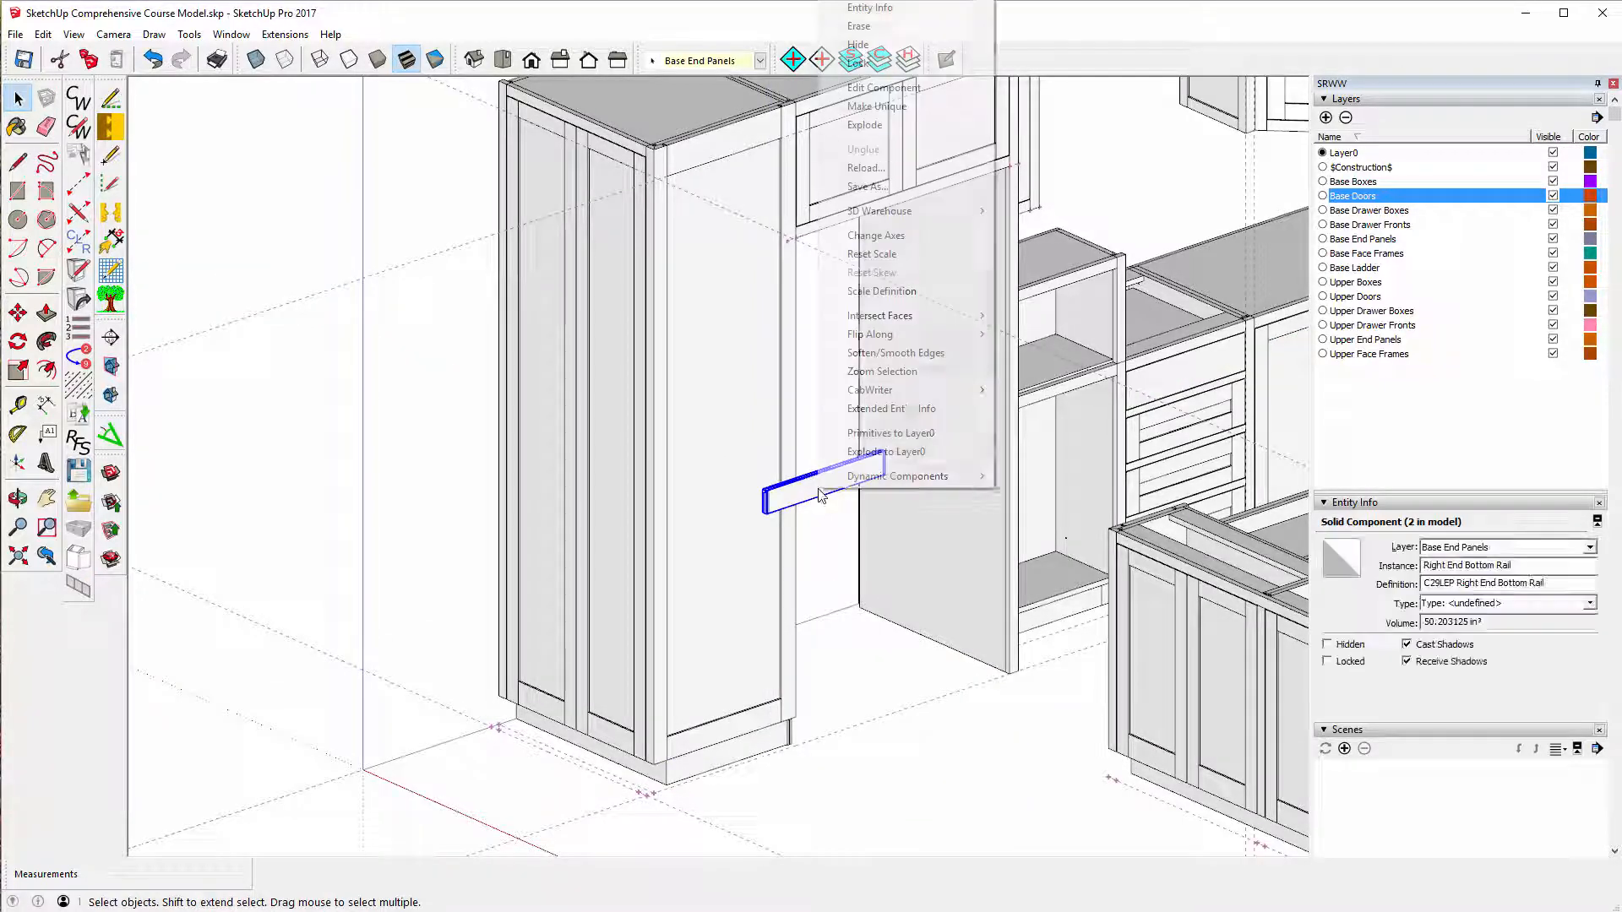
pyautogui.click(880, 126)
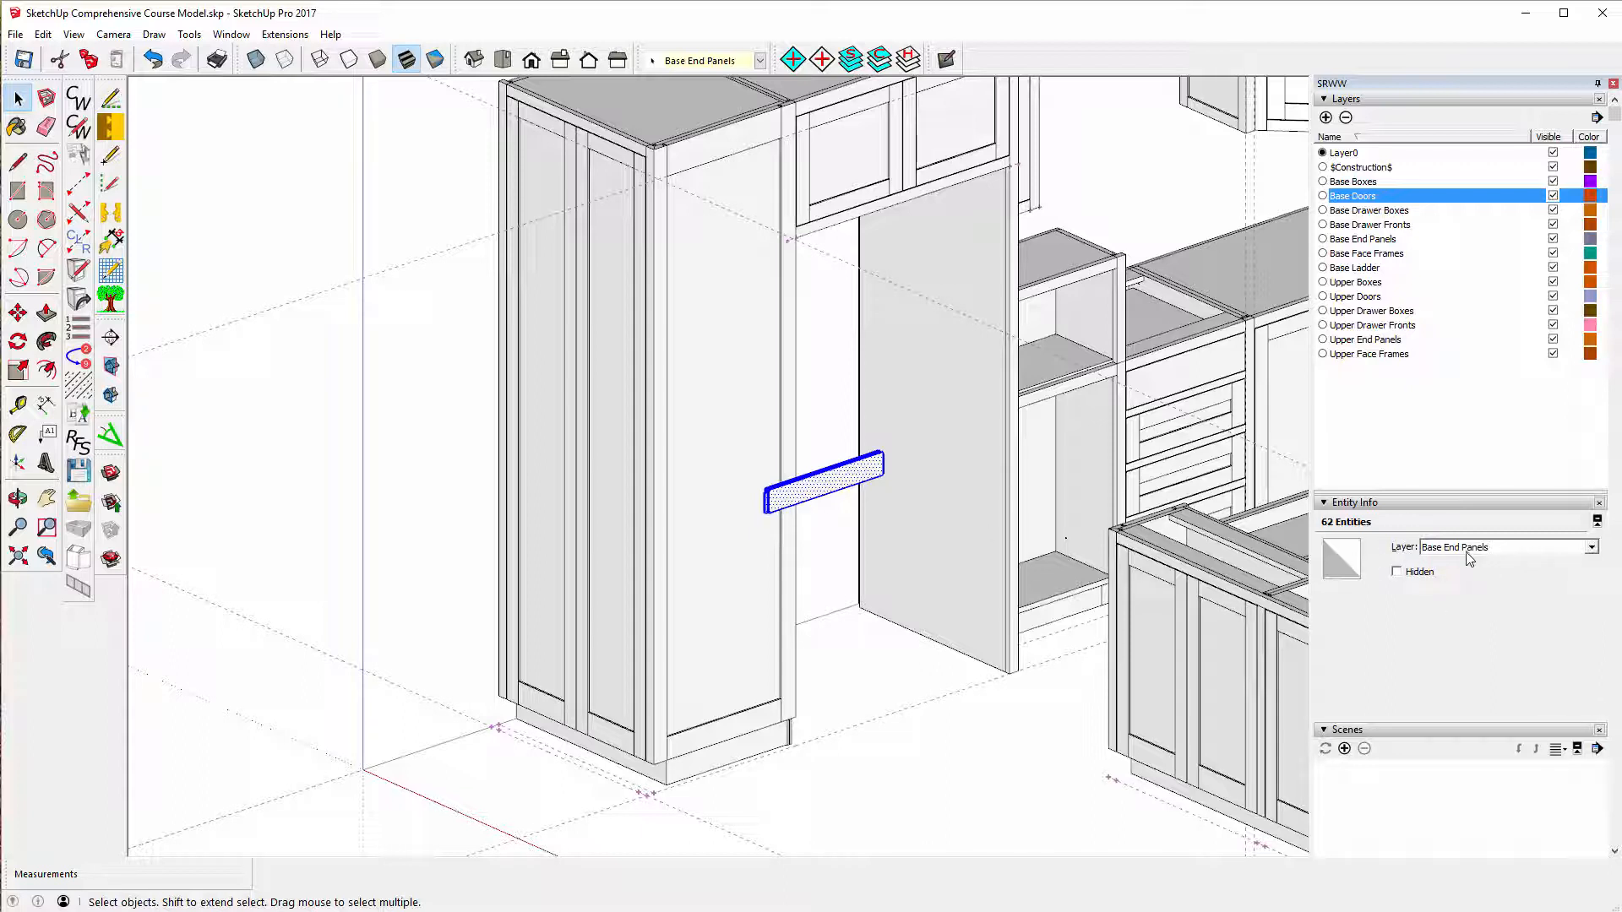
pyautogui.click(1591, 548)
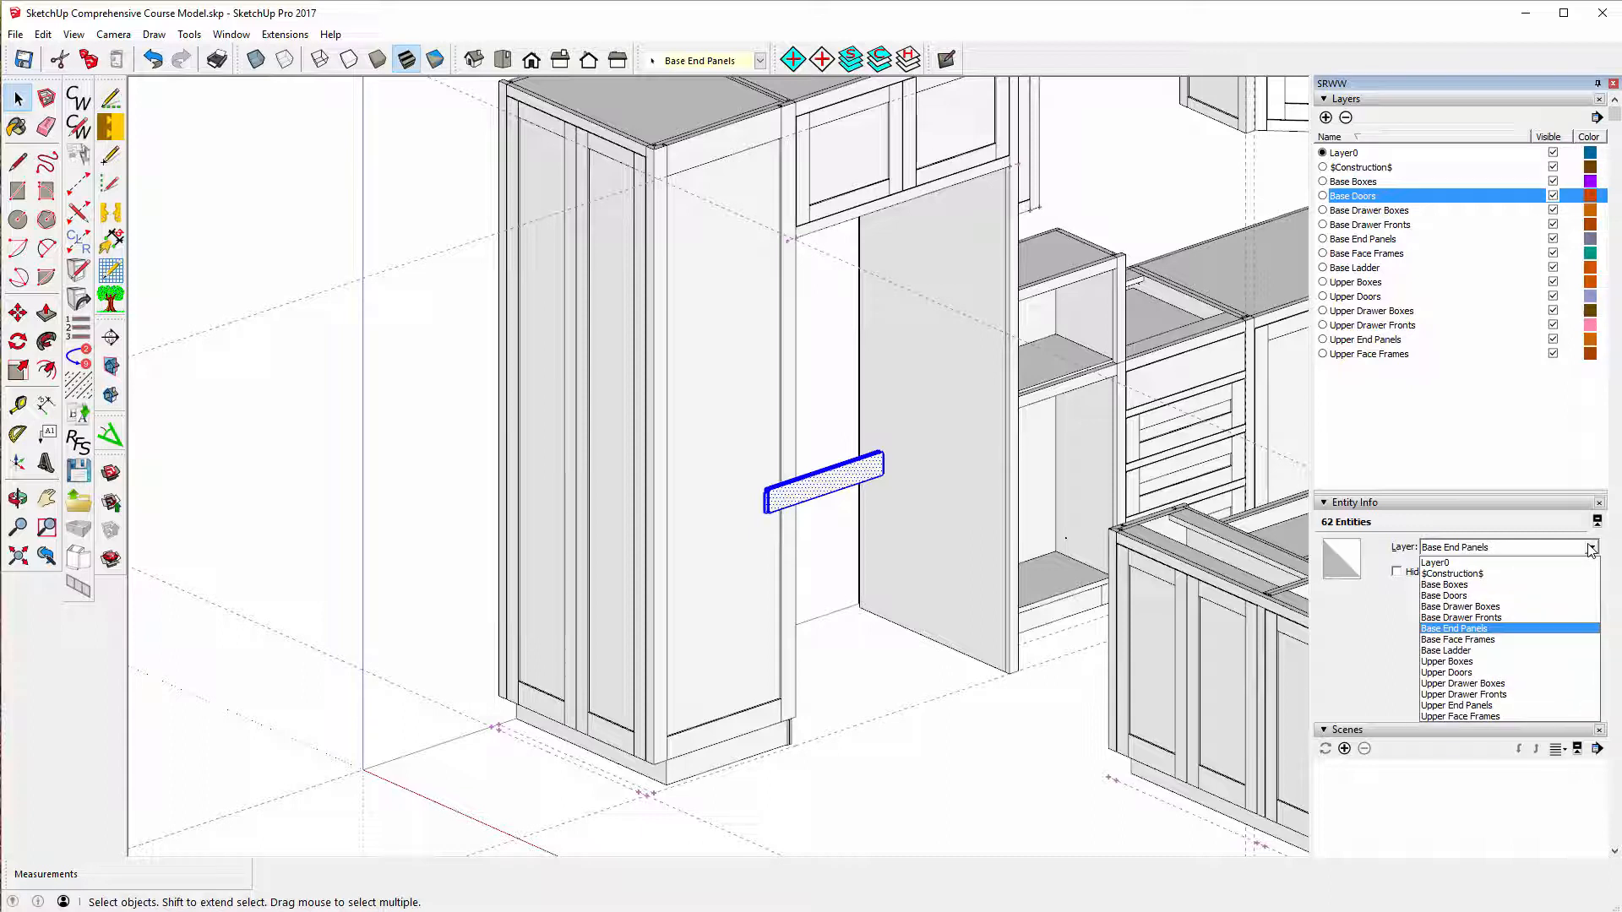
pyautogui.click(1447, 564)
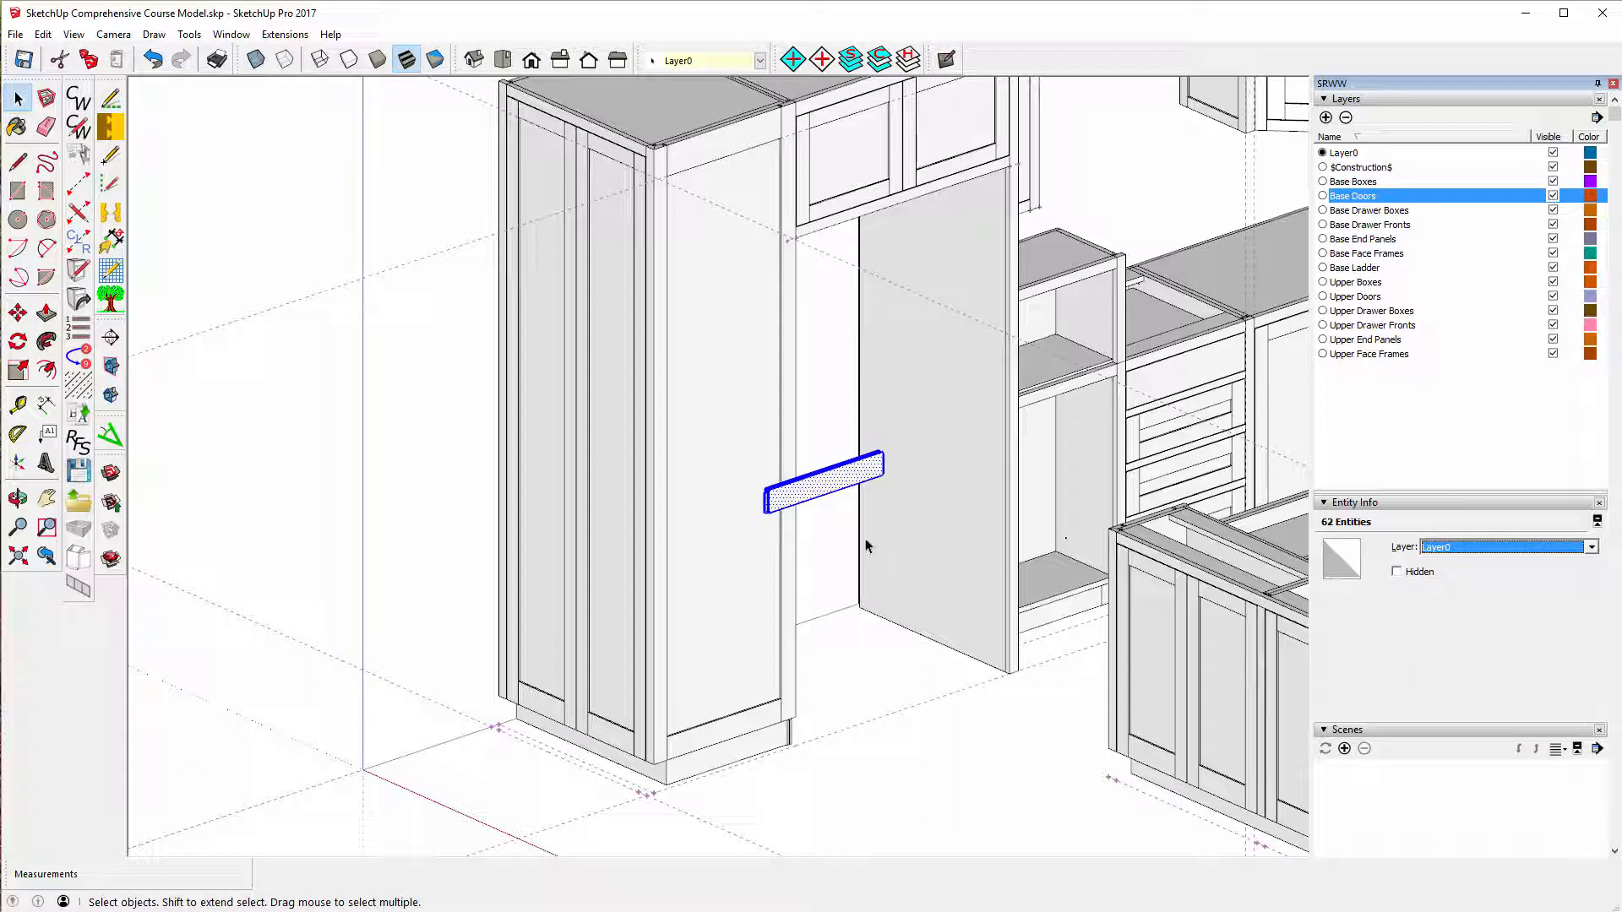
pyautogui.click(826, 528)
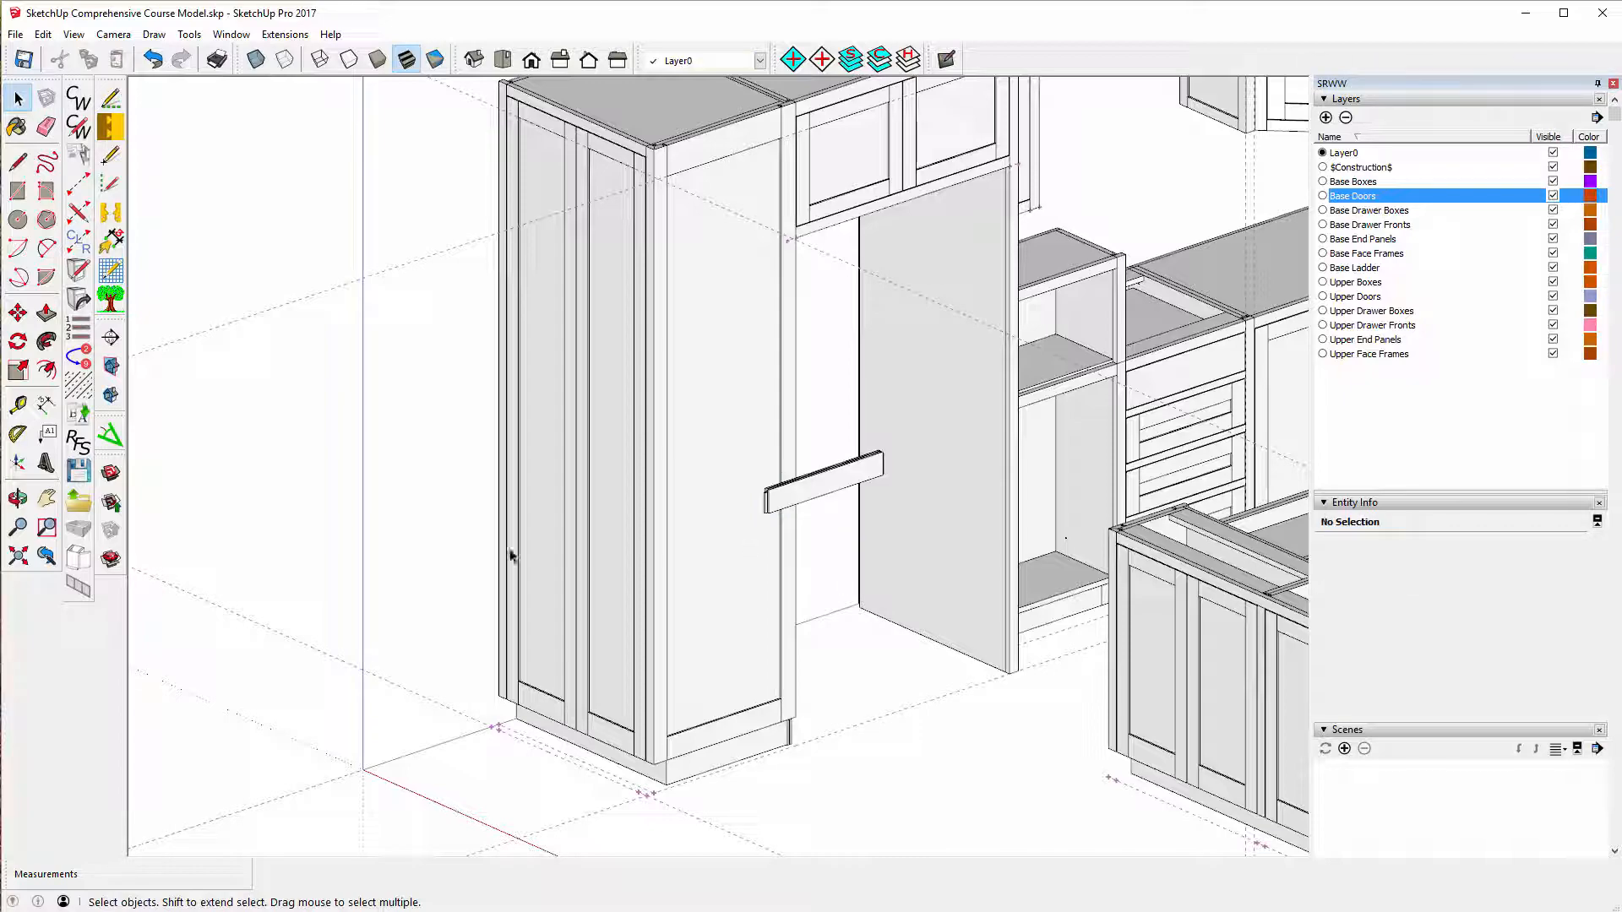
pyautogui.click(16, 497)
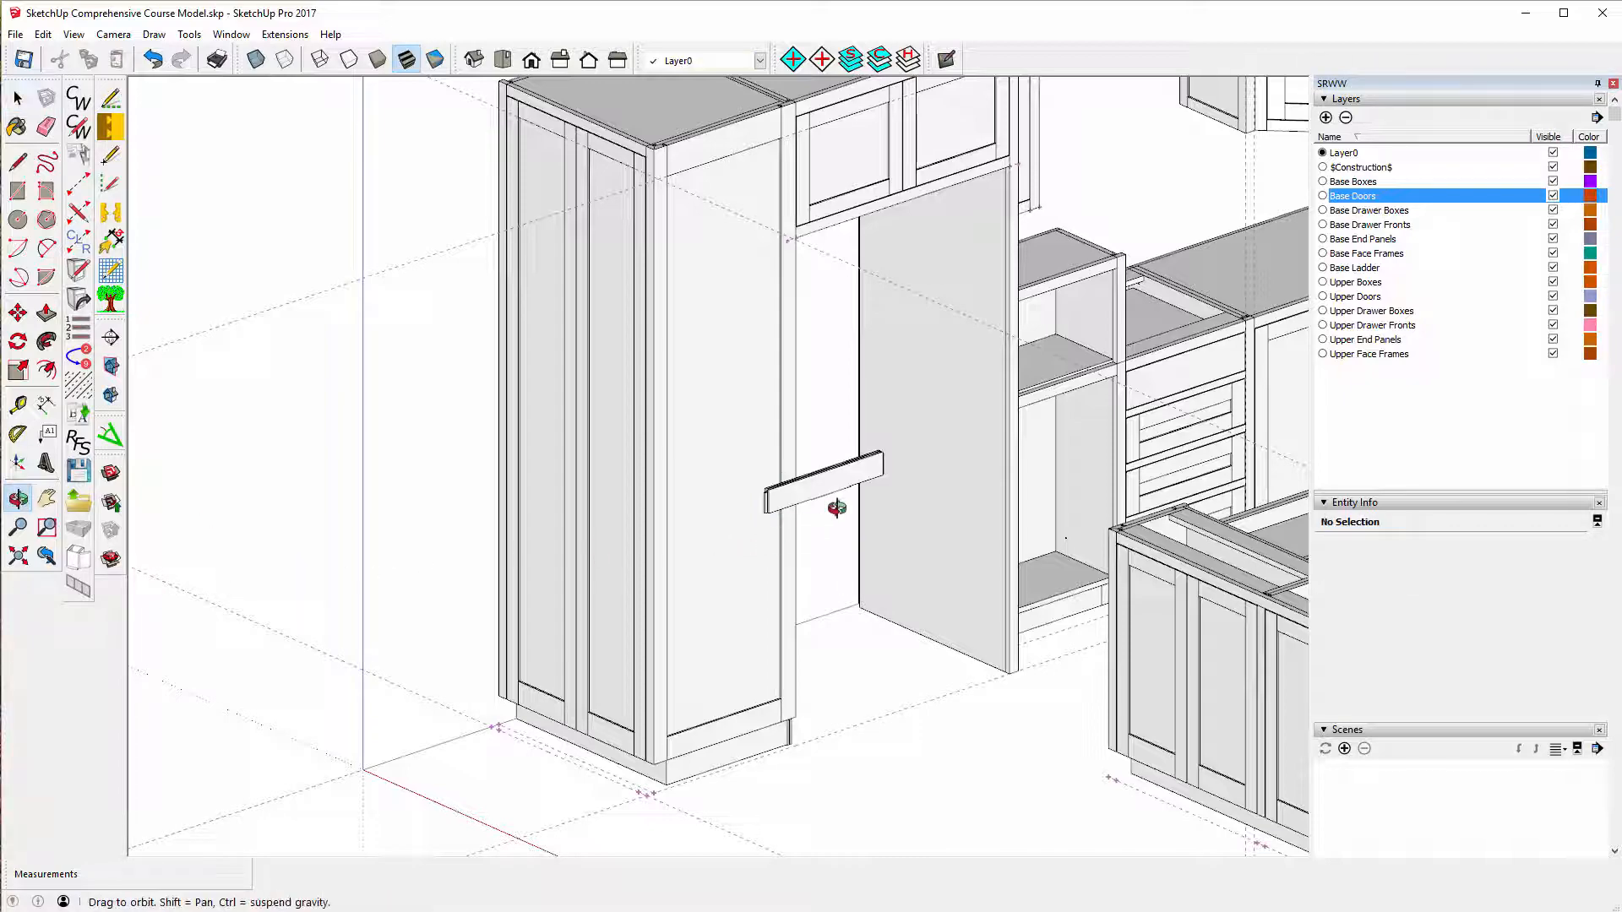
# - Draw a 19 1/2" line along the copied rail's underside, between the inner corners of the two end tenons
pyautogui.moveTo(833, 513); pyautogui.dragTo(839, 177)
pyautogui.scroll(5, 849, 206)
pyautogui.scroll(2, 849, 206)
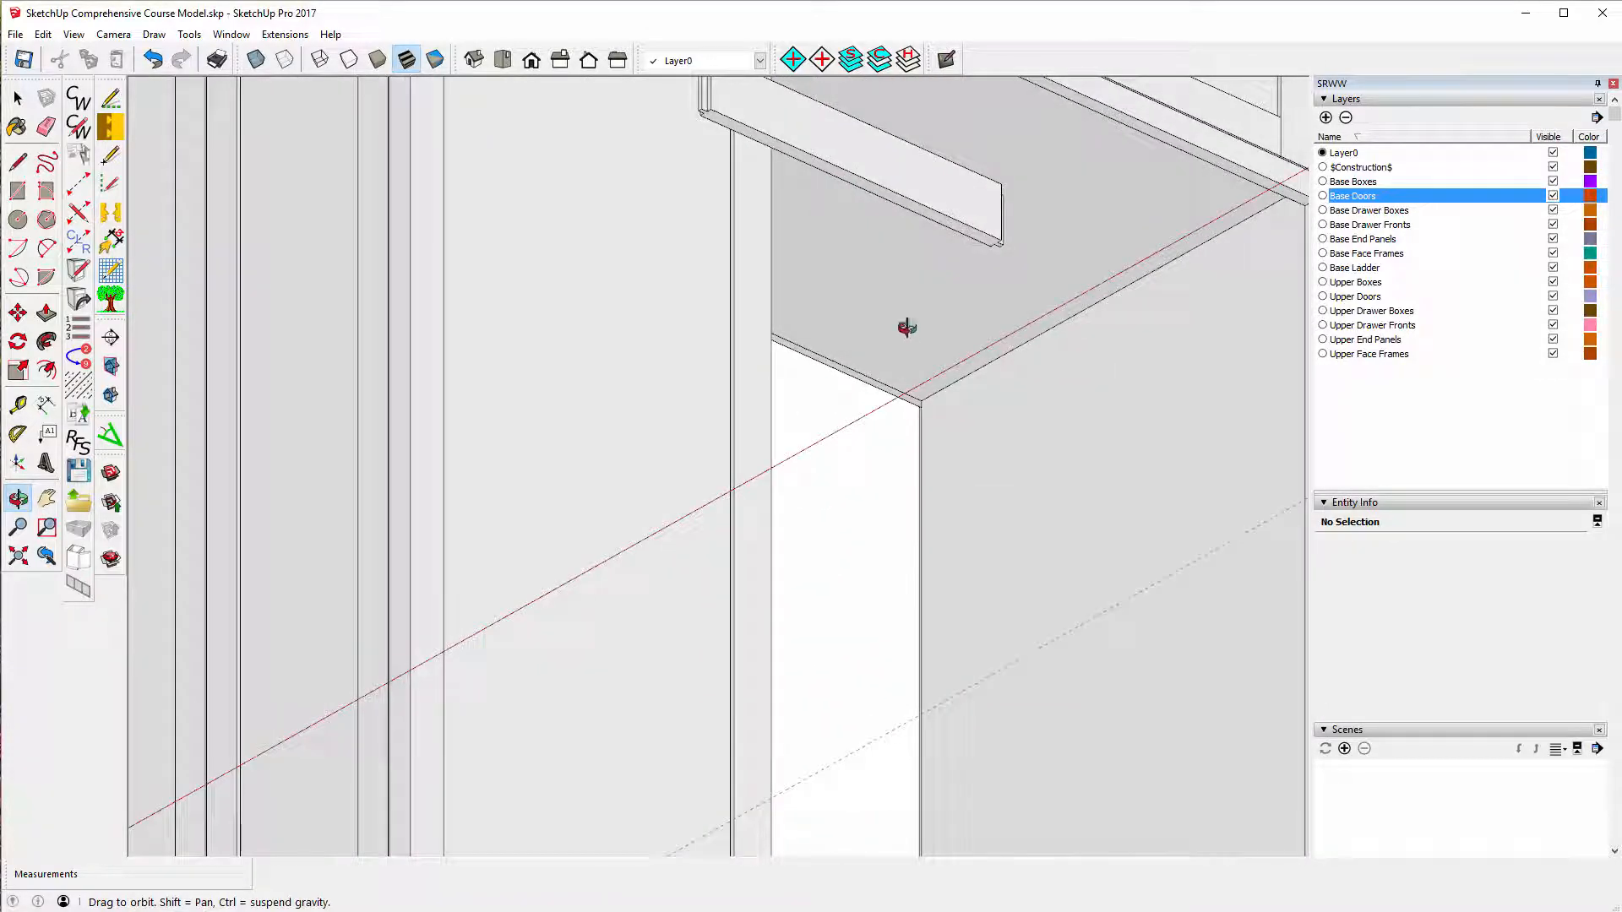
pyautogui.scroll(-2, 973, 483)
pyautogui.scroll(2, 800, 195)
pyautogui.scroll(2, 789, 163)
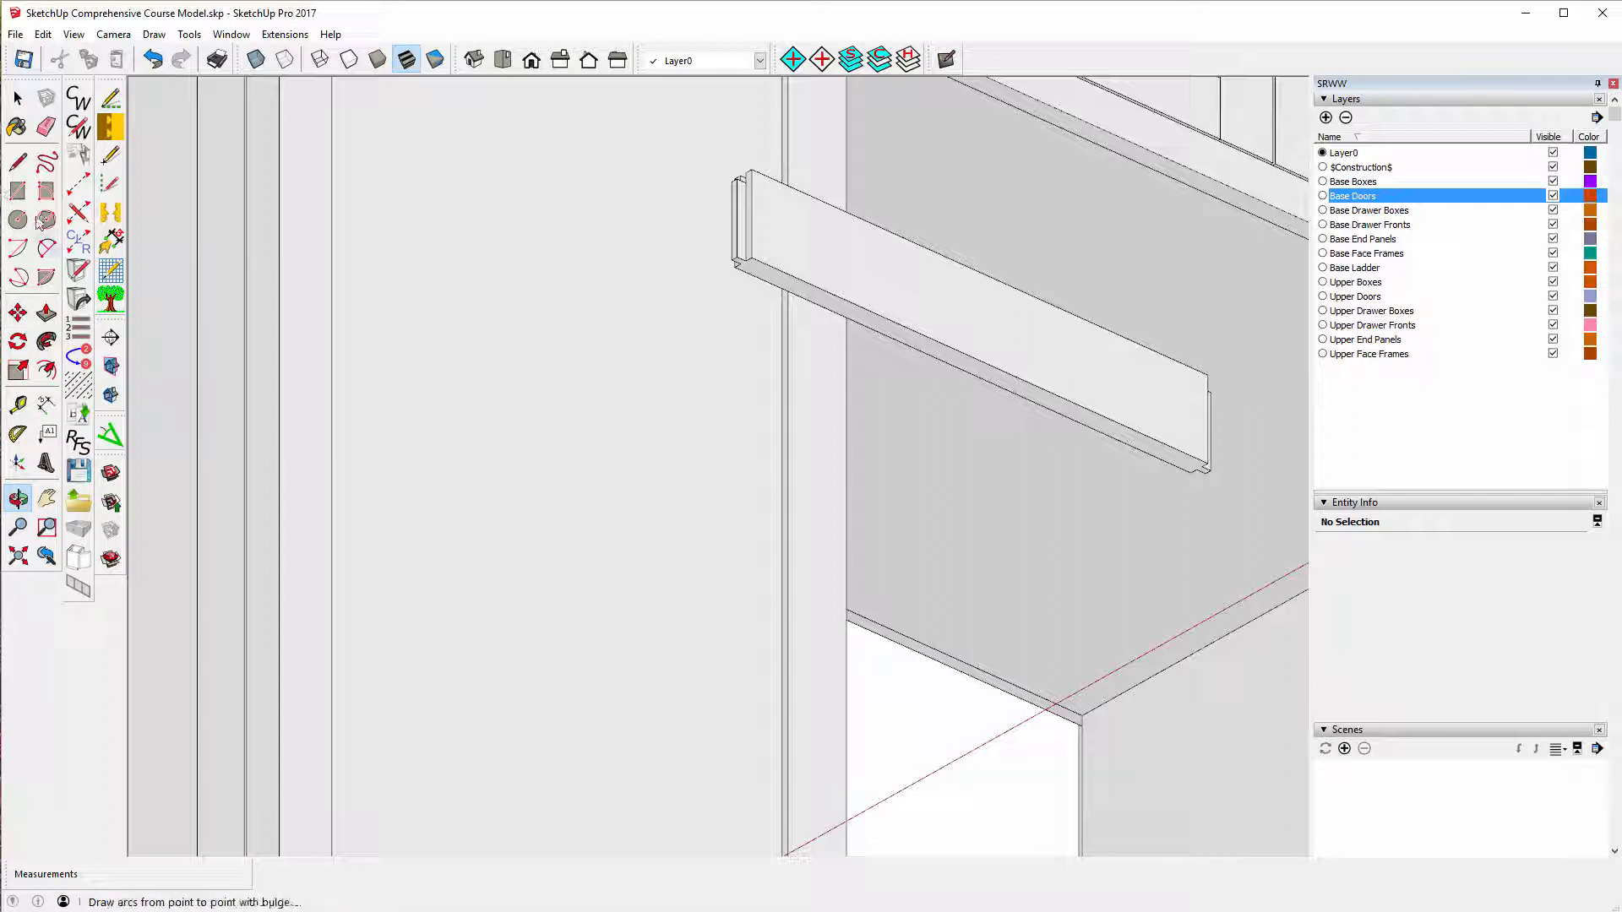
pyautogui.click(18, 160)
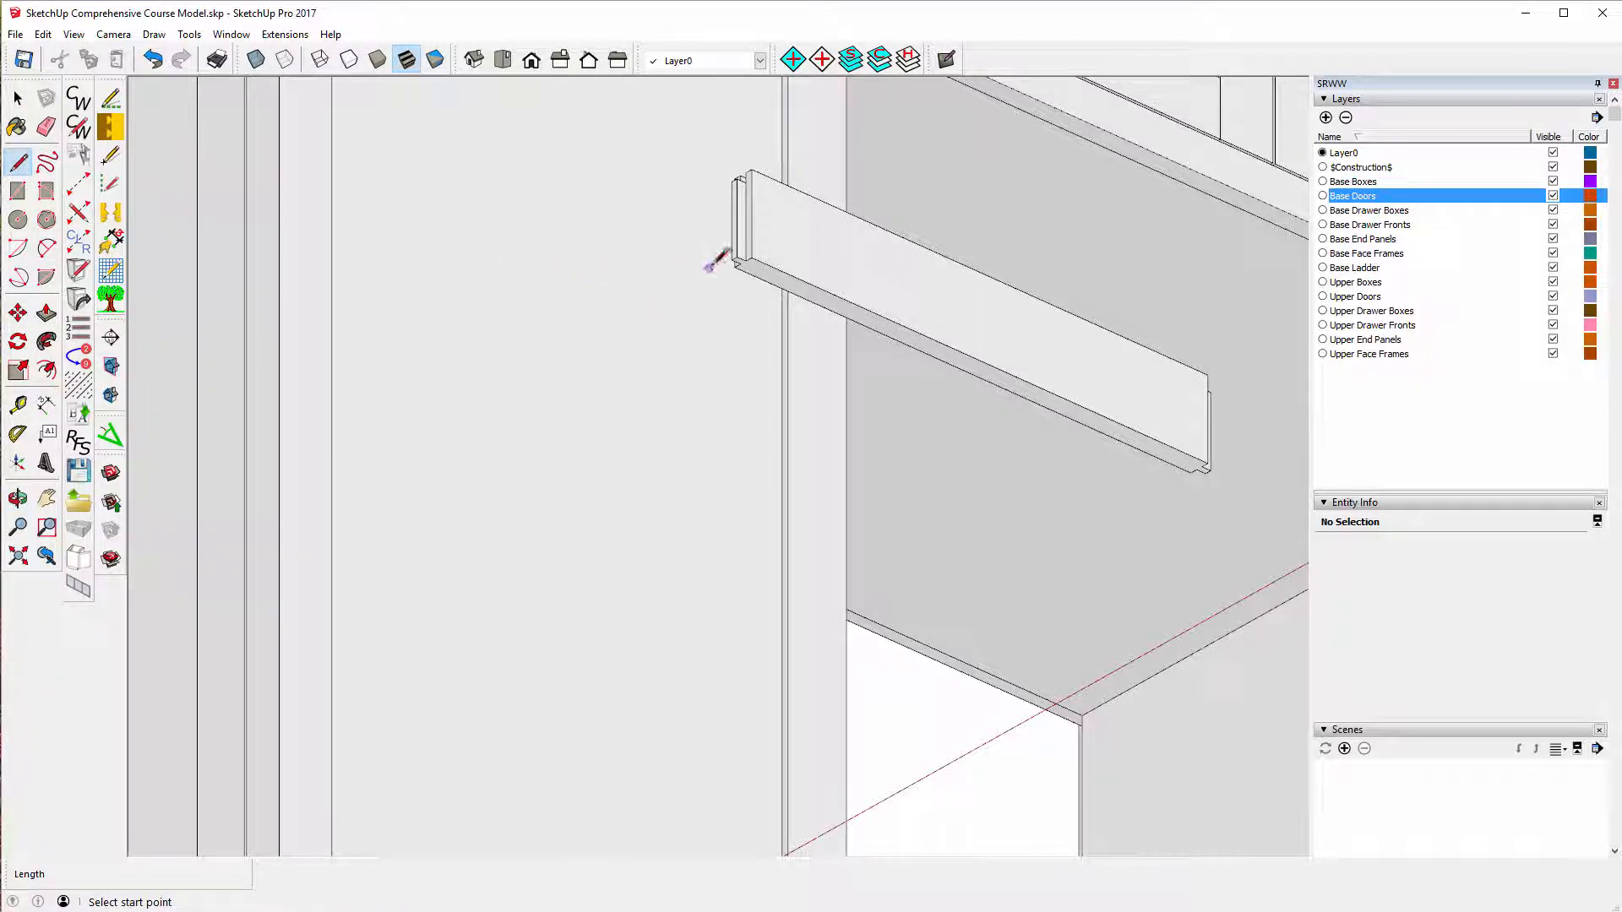
pyautogui.scroll(2, 845, 279)
pyautogui.click(740, 263)
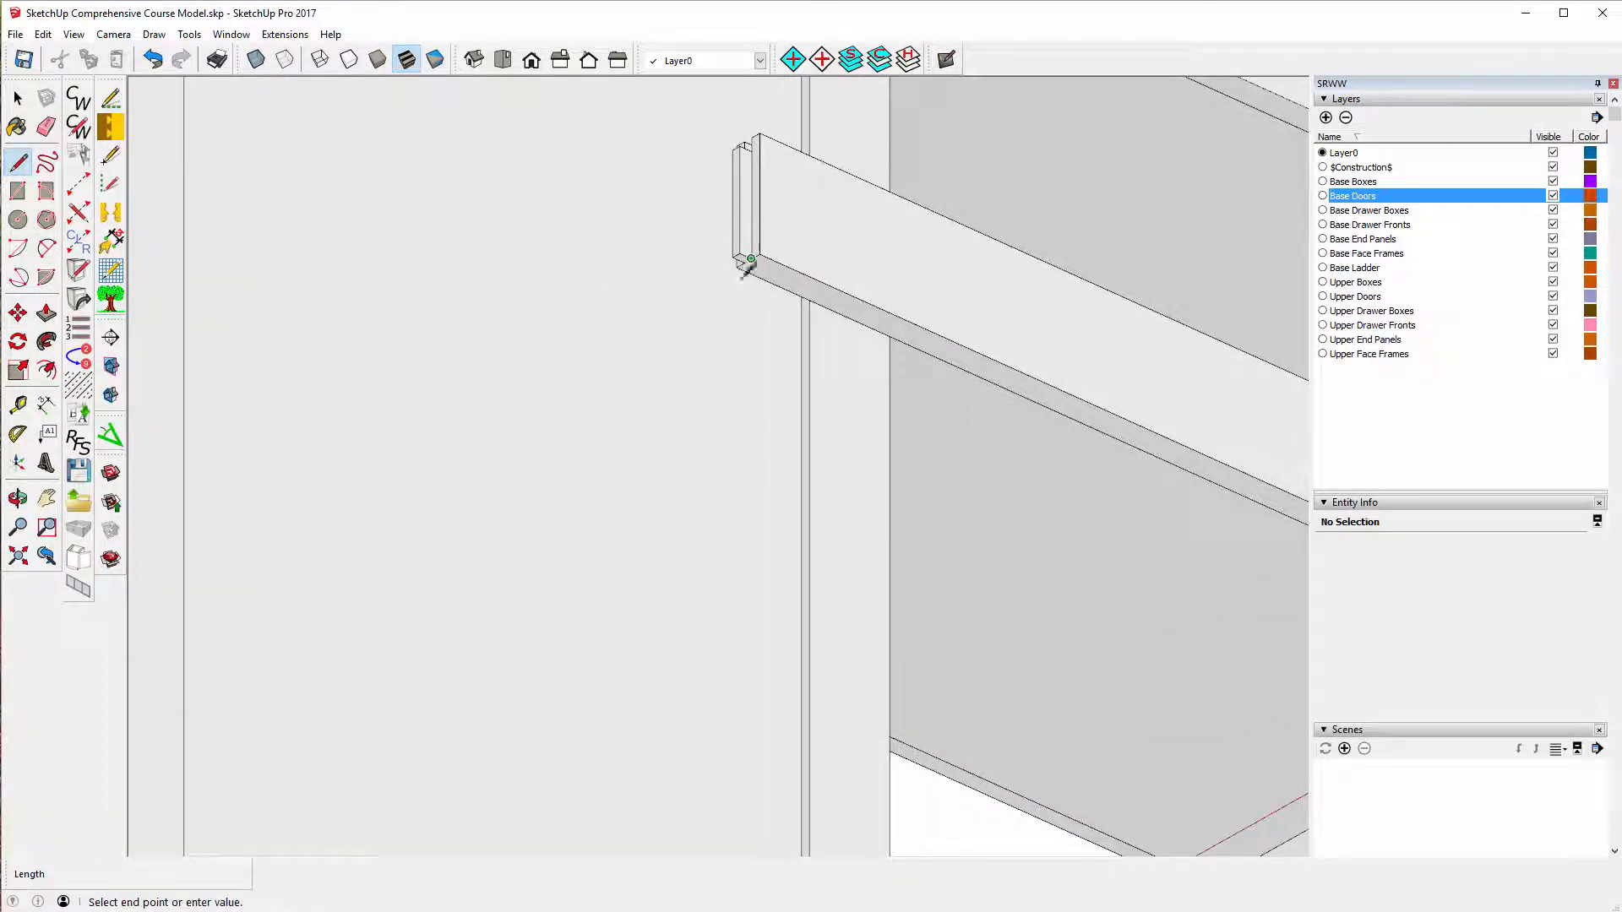
pyautogui.scroll(-3, 482, 410)
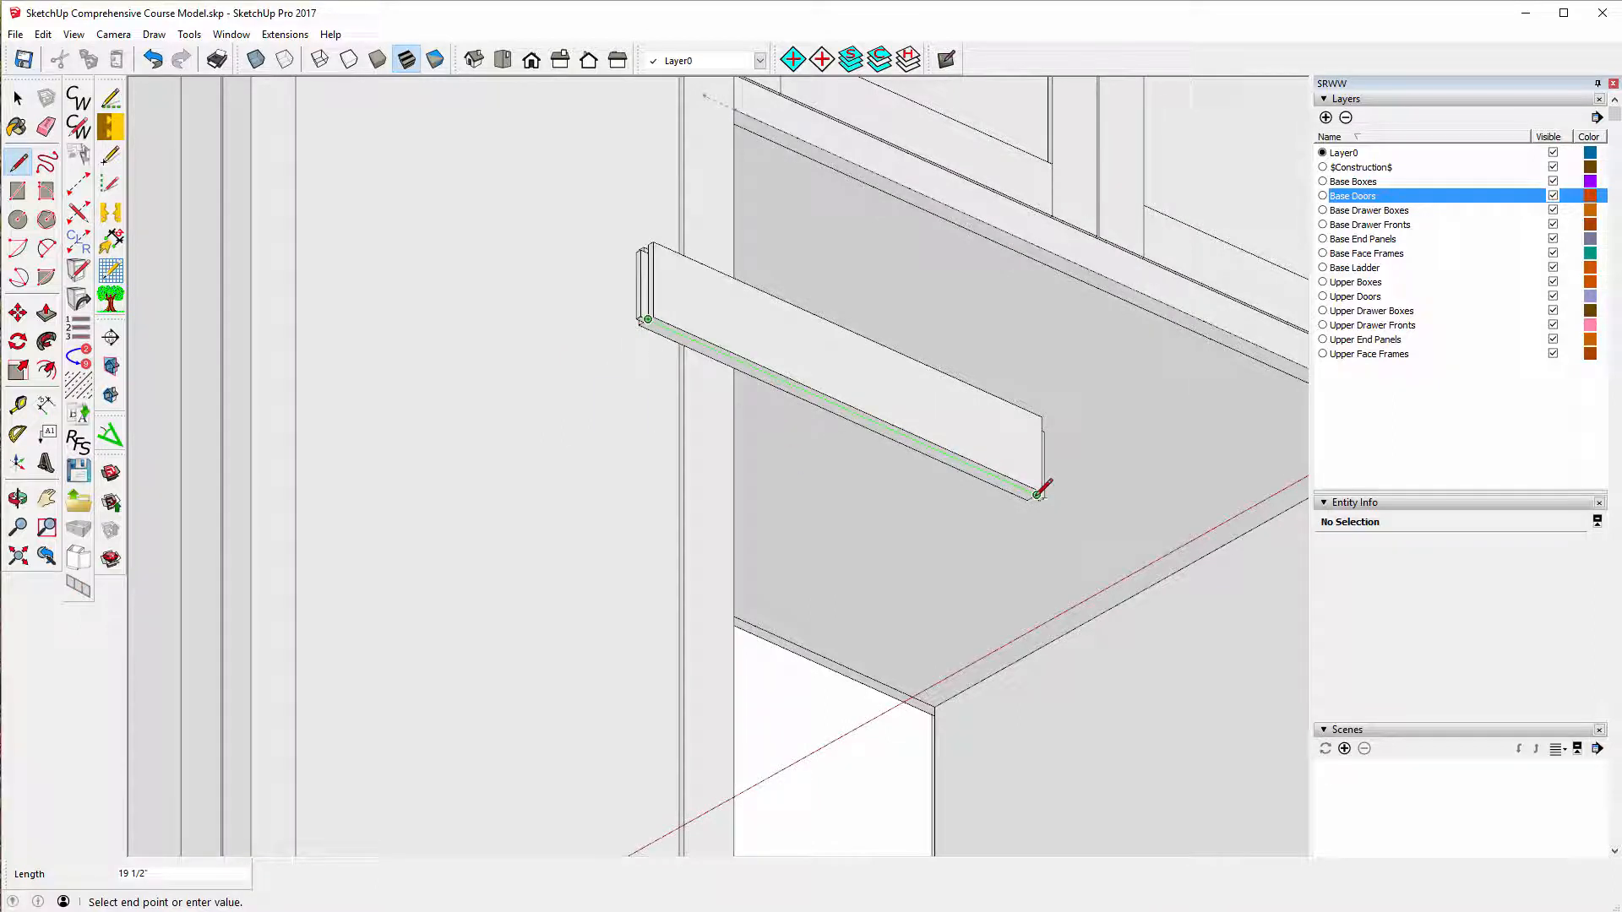
pyautogui.click(1038, 495)
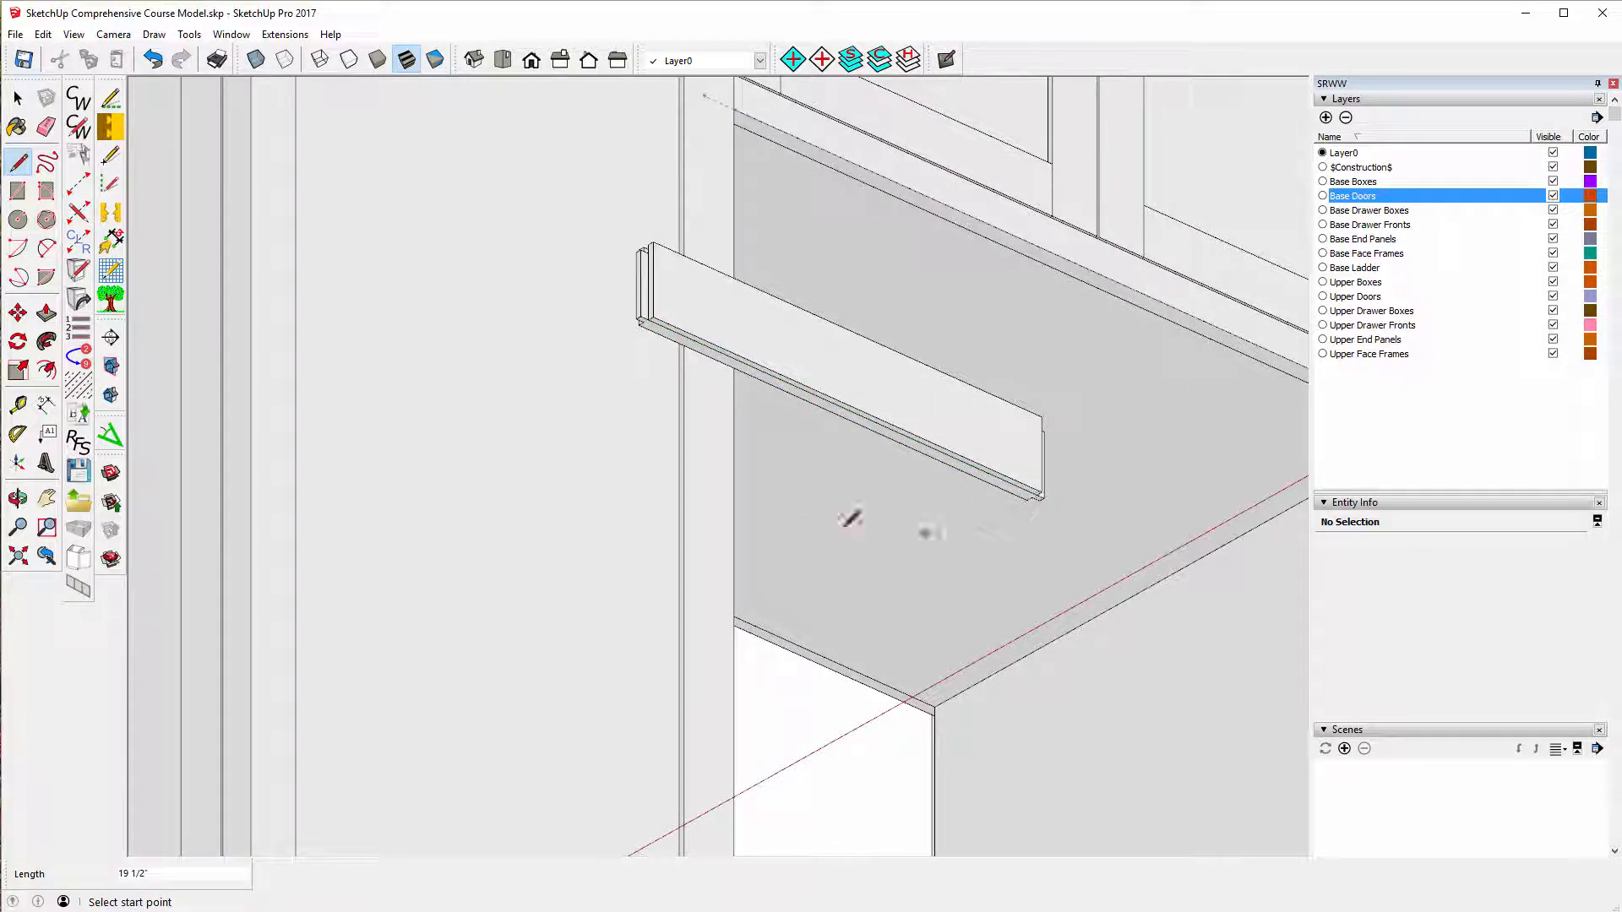
# - Draw a second, parallel 19 1/2" line along the rail's underside between the opposite corners of the tenons
pyautogui.click(645, 321)
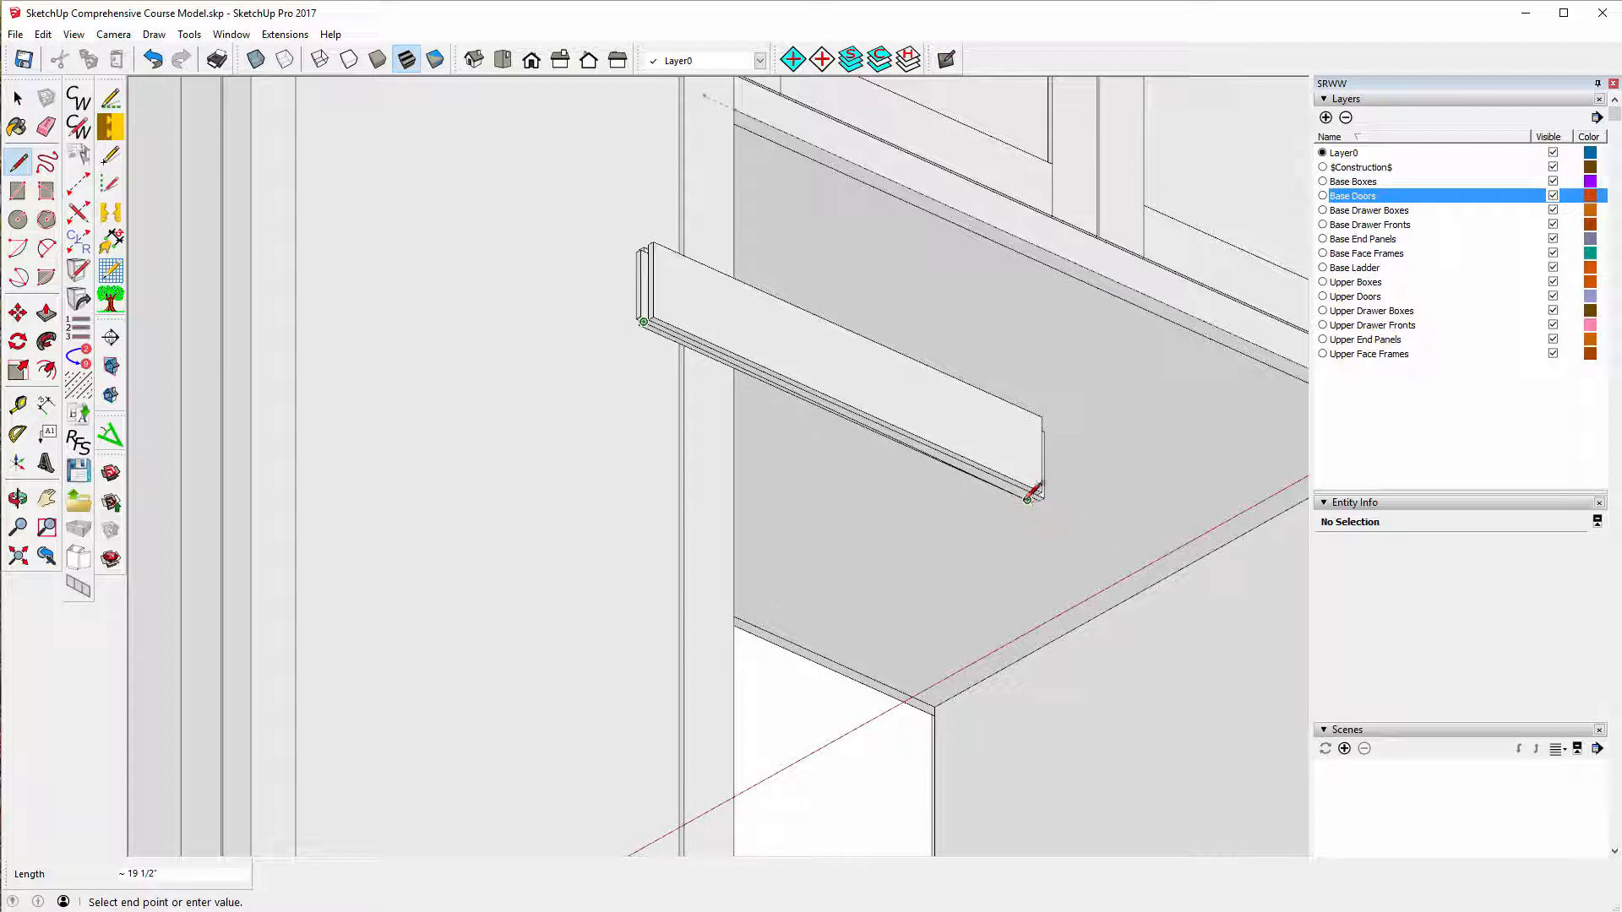
pyautogui.scroll(2, 1033, 493)
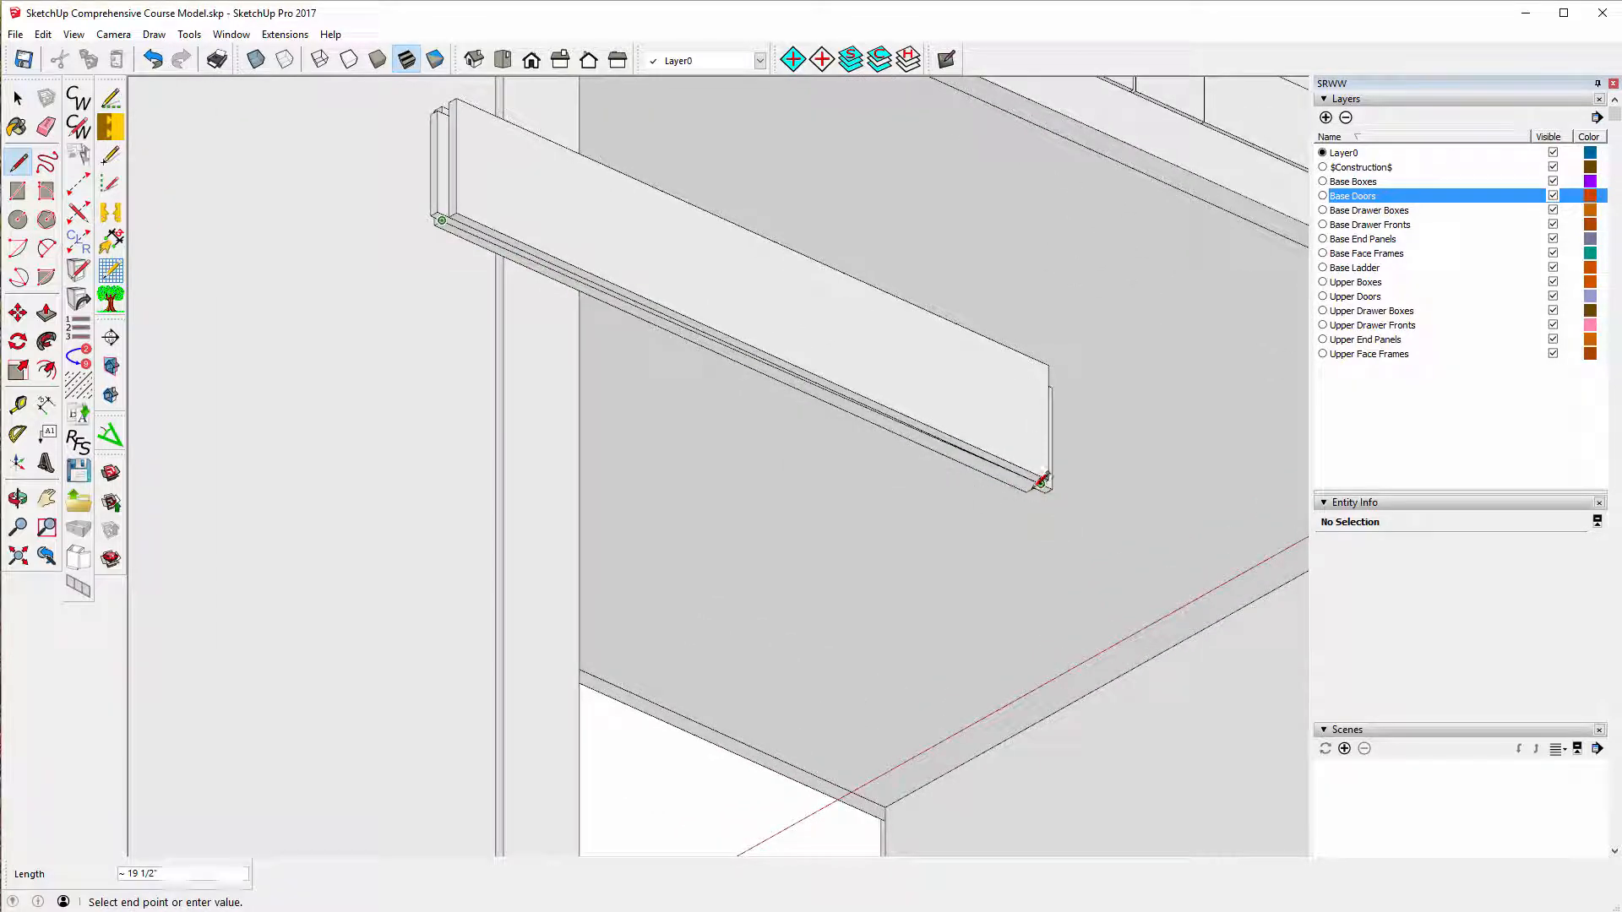
pyautogui.scroll(2, 1042, 479)
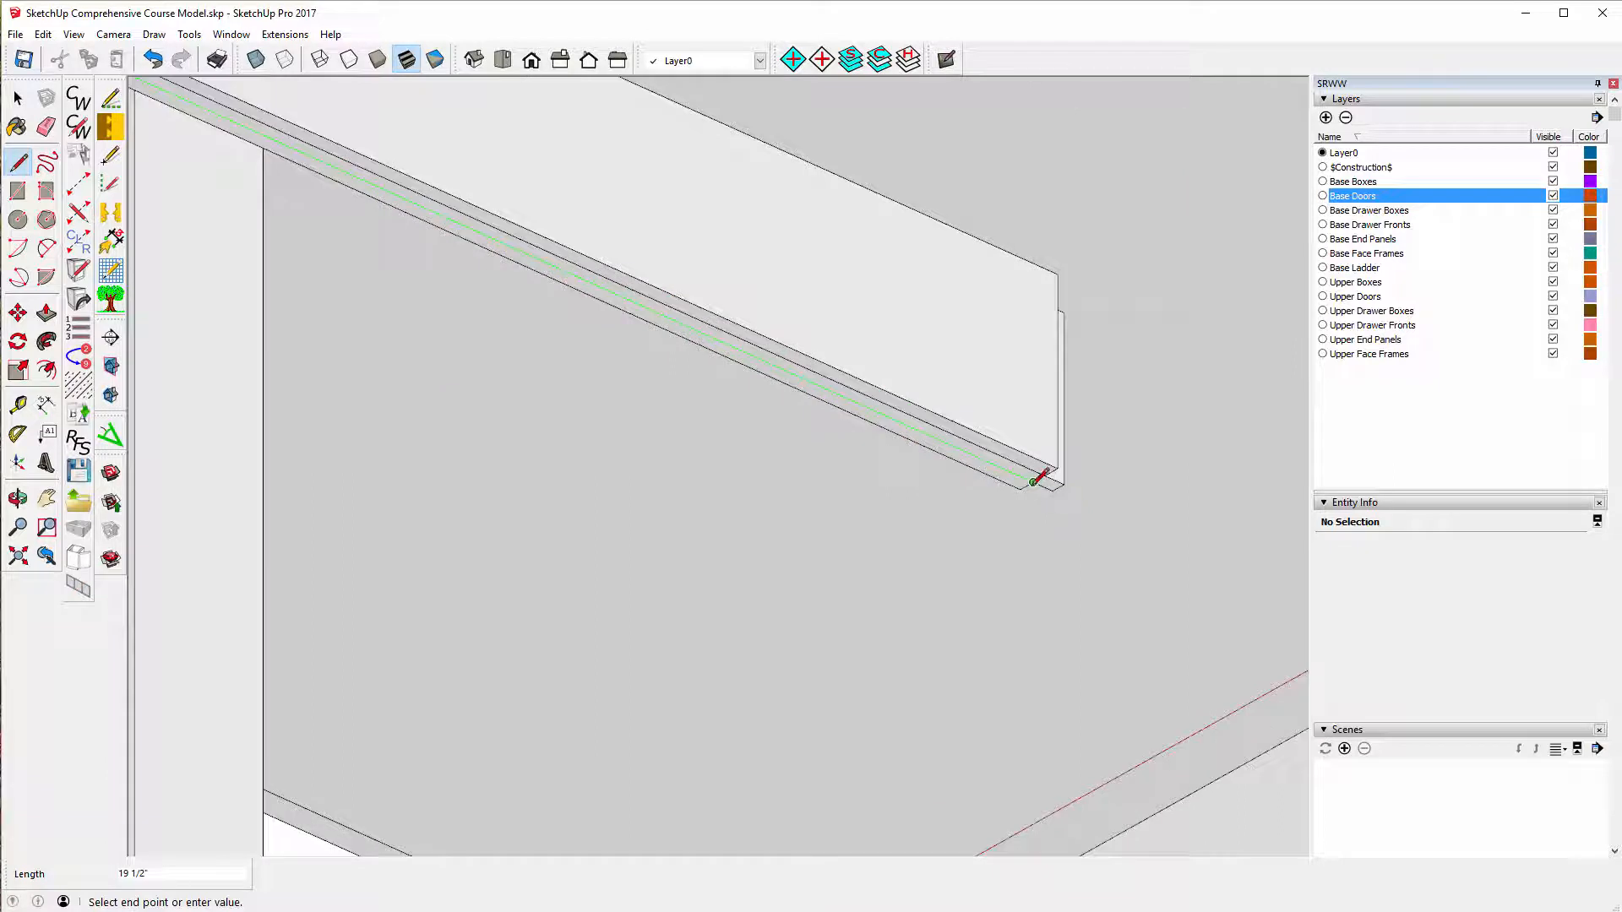
pyautogui.click(1042, 479)
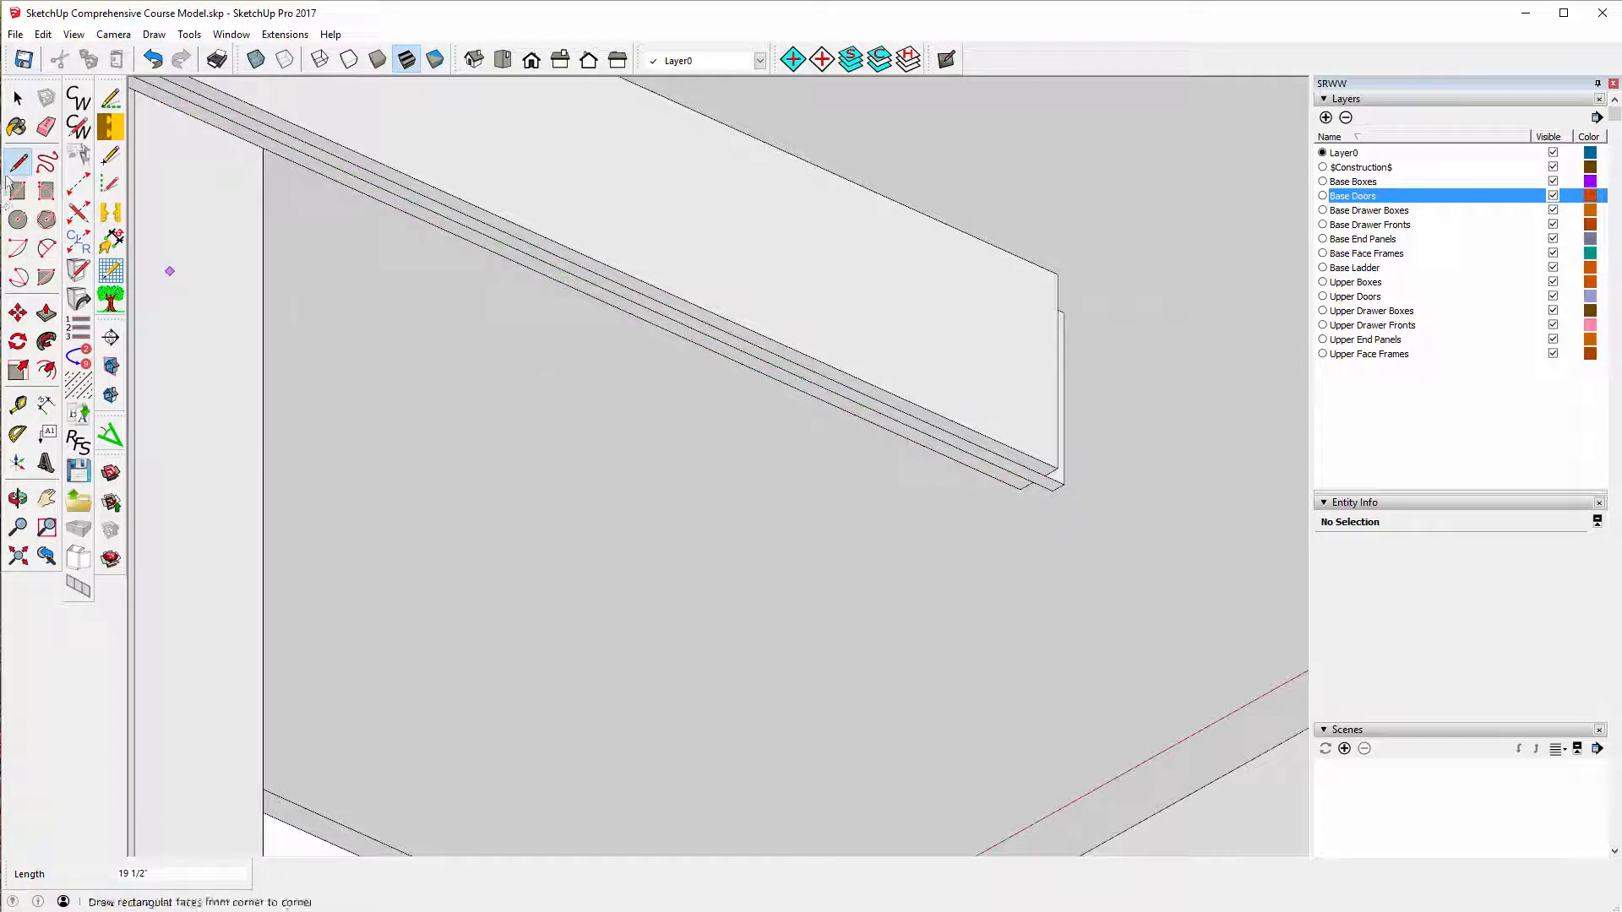
# - Push the narrow strip between the two lines 3/8" into the rail's underside to cut a groove through both tenons
pyautogui.click(46, 314)
pyautogui.click(1045, 487)
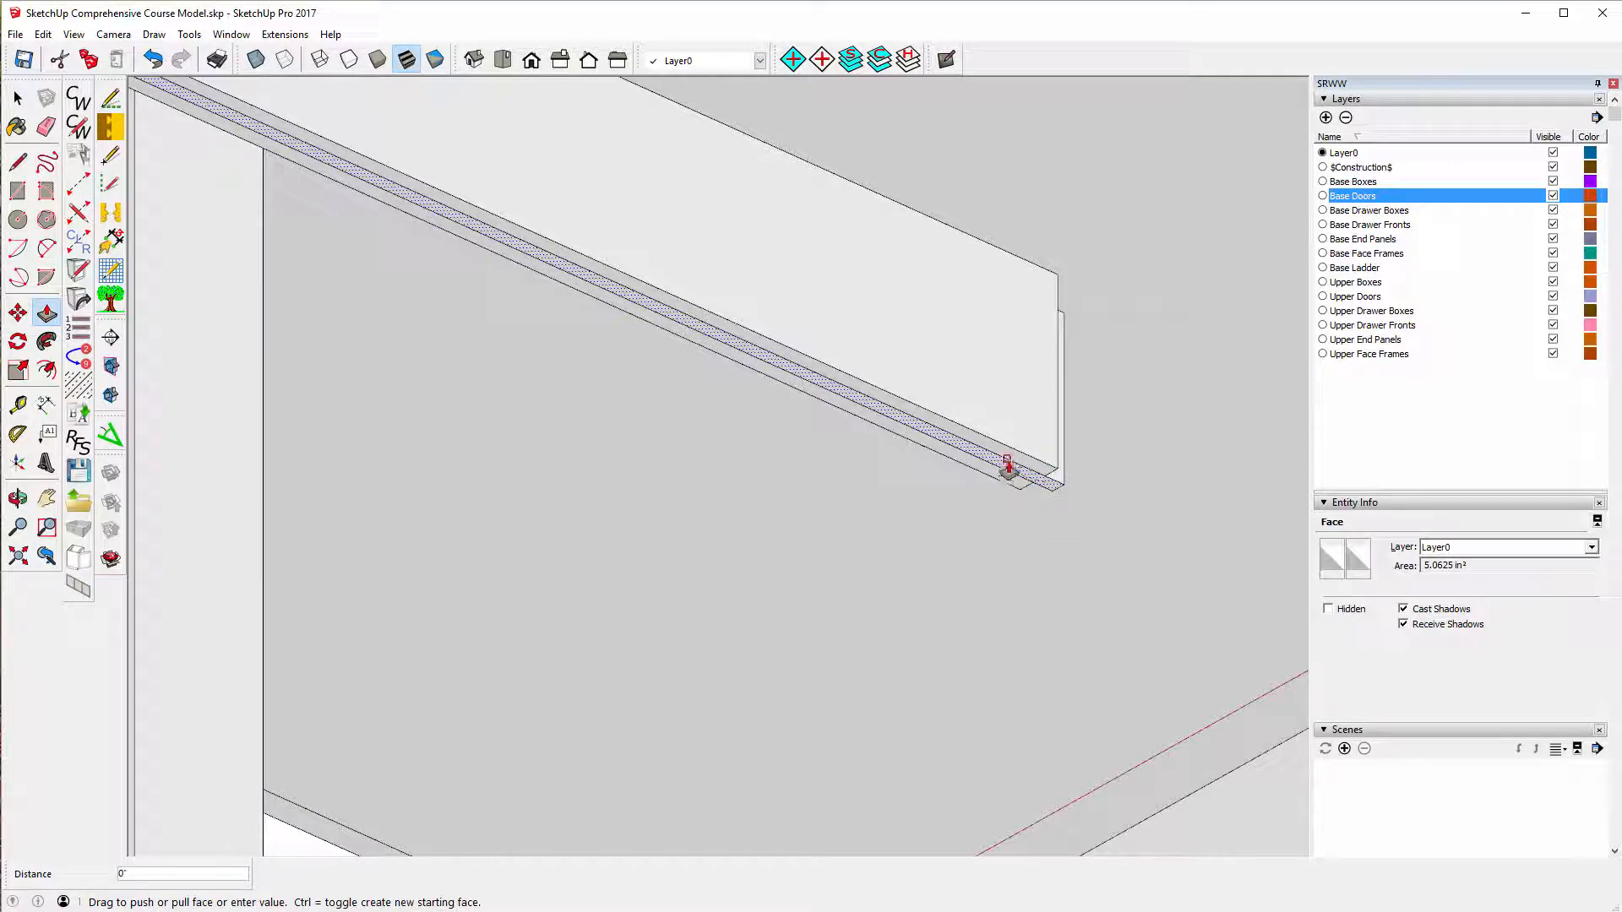
pyautogui.click(1066, 446)
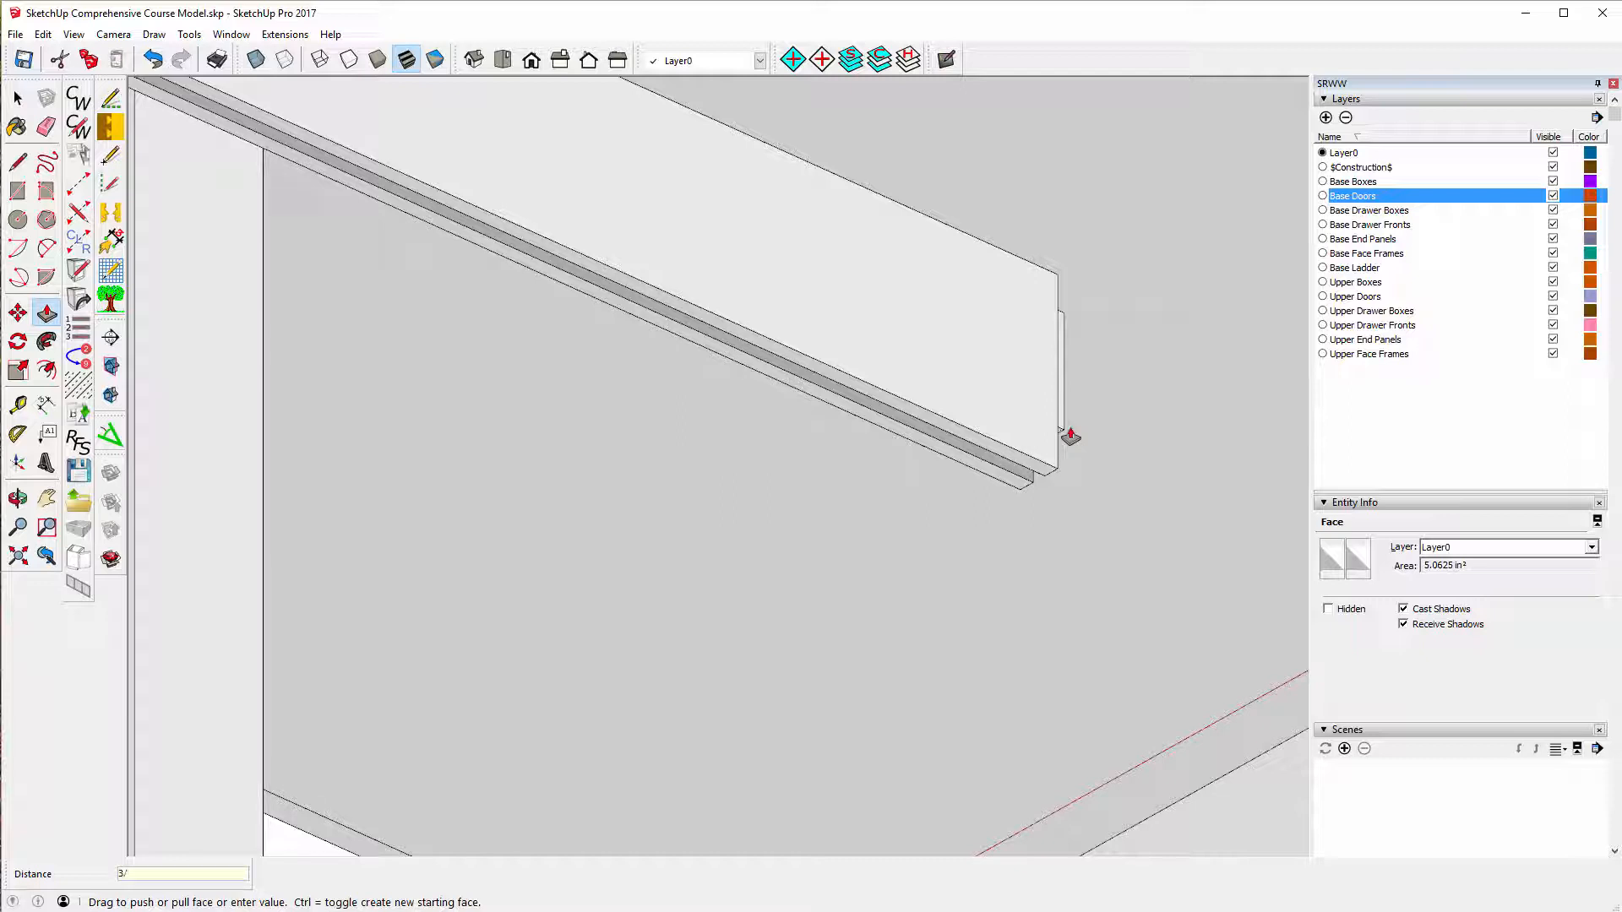
pyautogui.write('3/8')
pyautogui.press('Return')
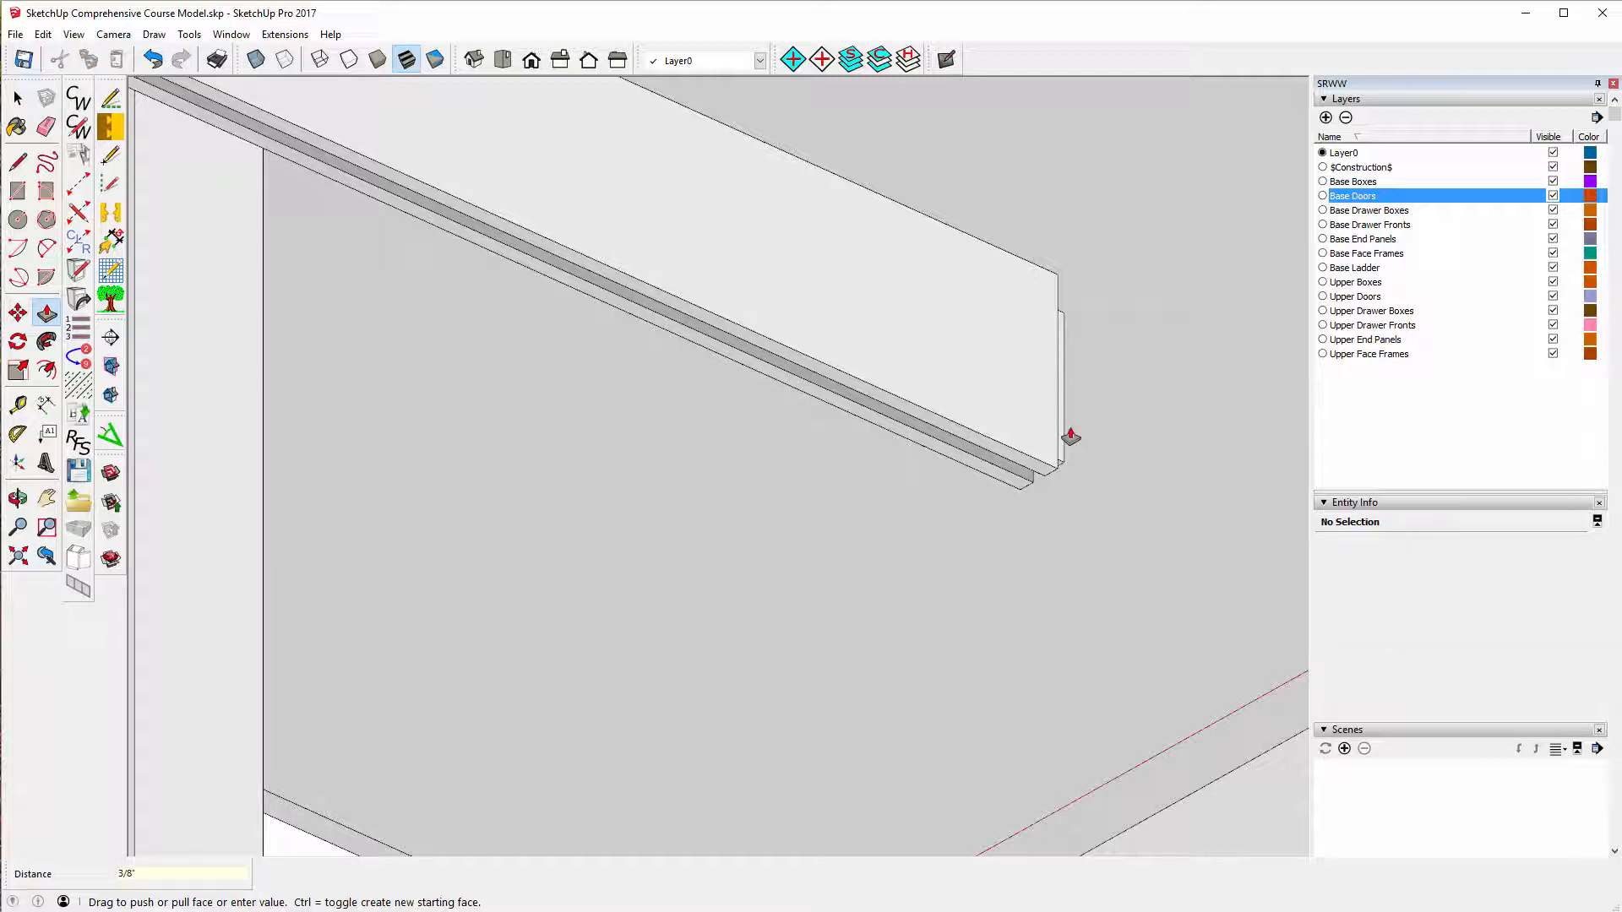
# - Select all connected geometry of the grooved rail and make it a component
pyautogui.click(17, 498)
pyautogui.moveTo(1041, 231); pyautogui.dragTo(835, 630)
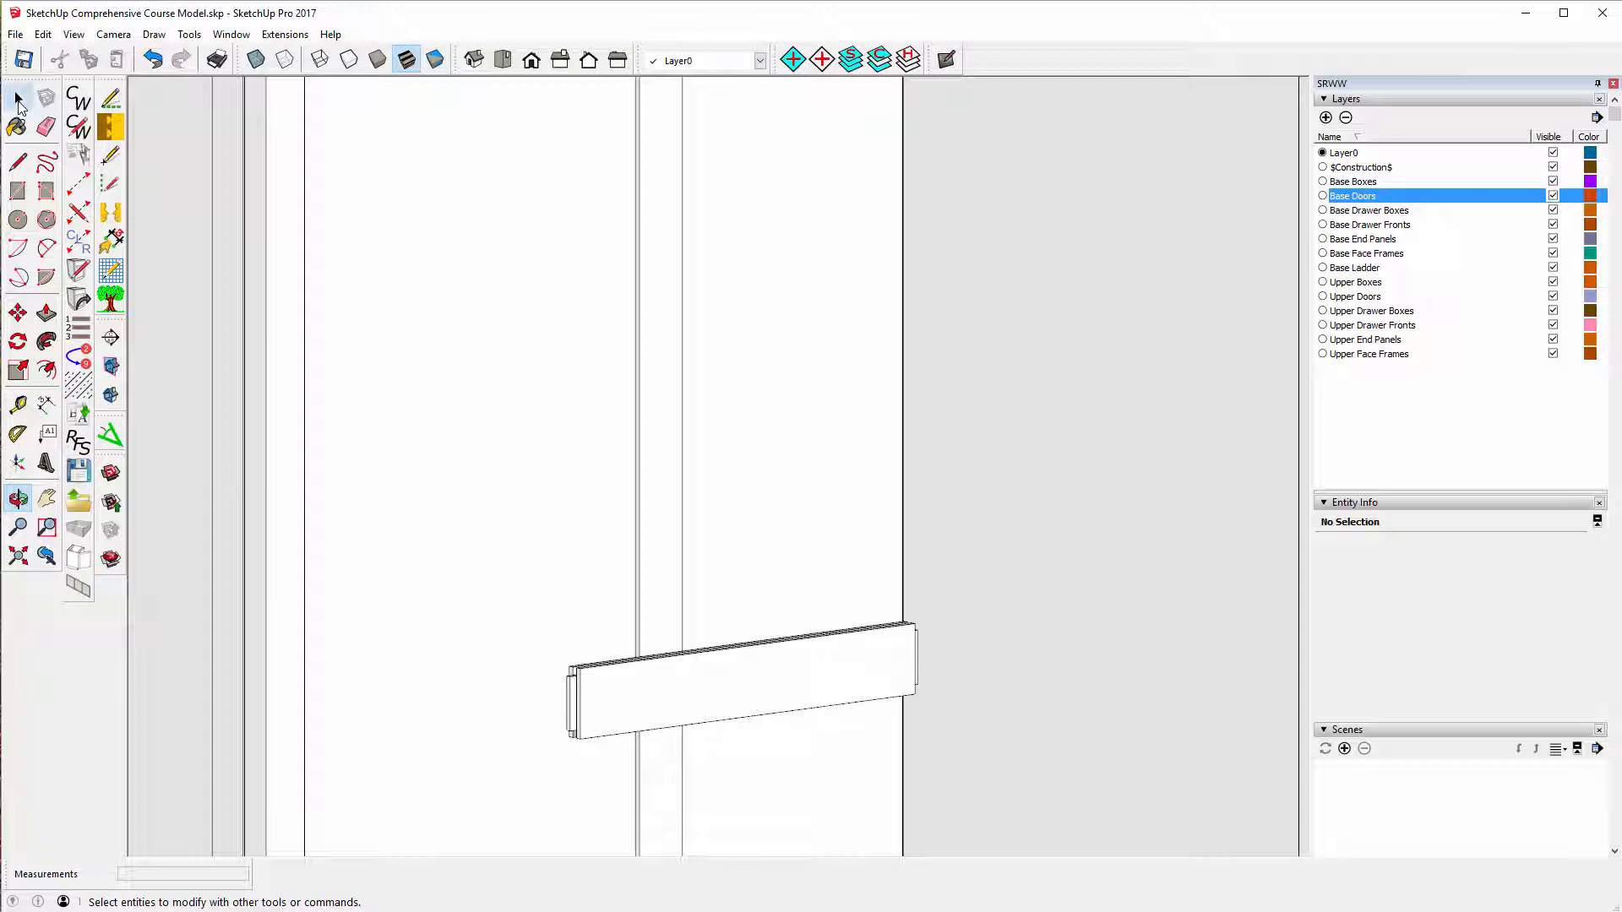
pyautogui.click(18, 100)
pyautogui.tripleClick(758, 680)
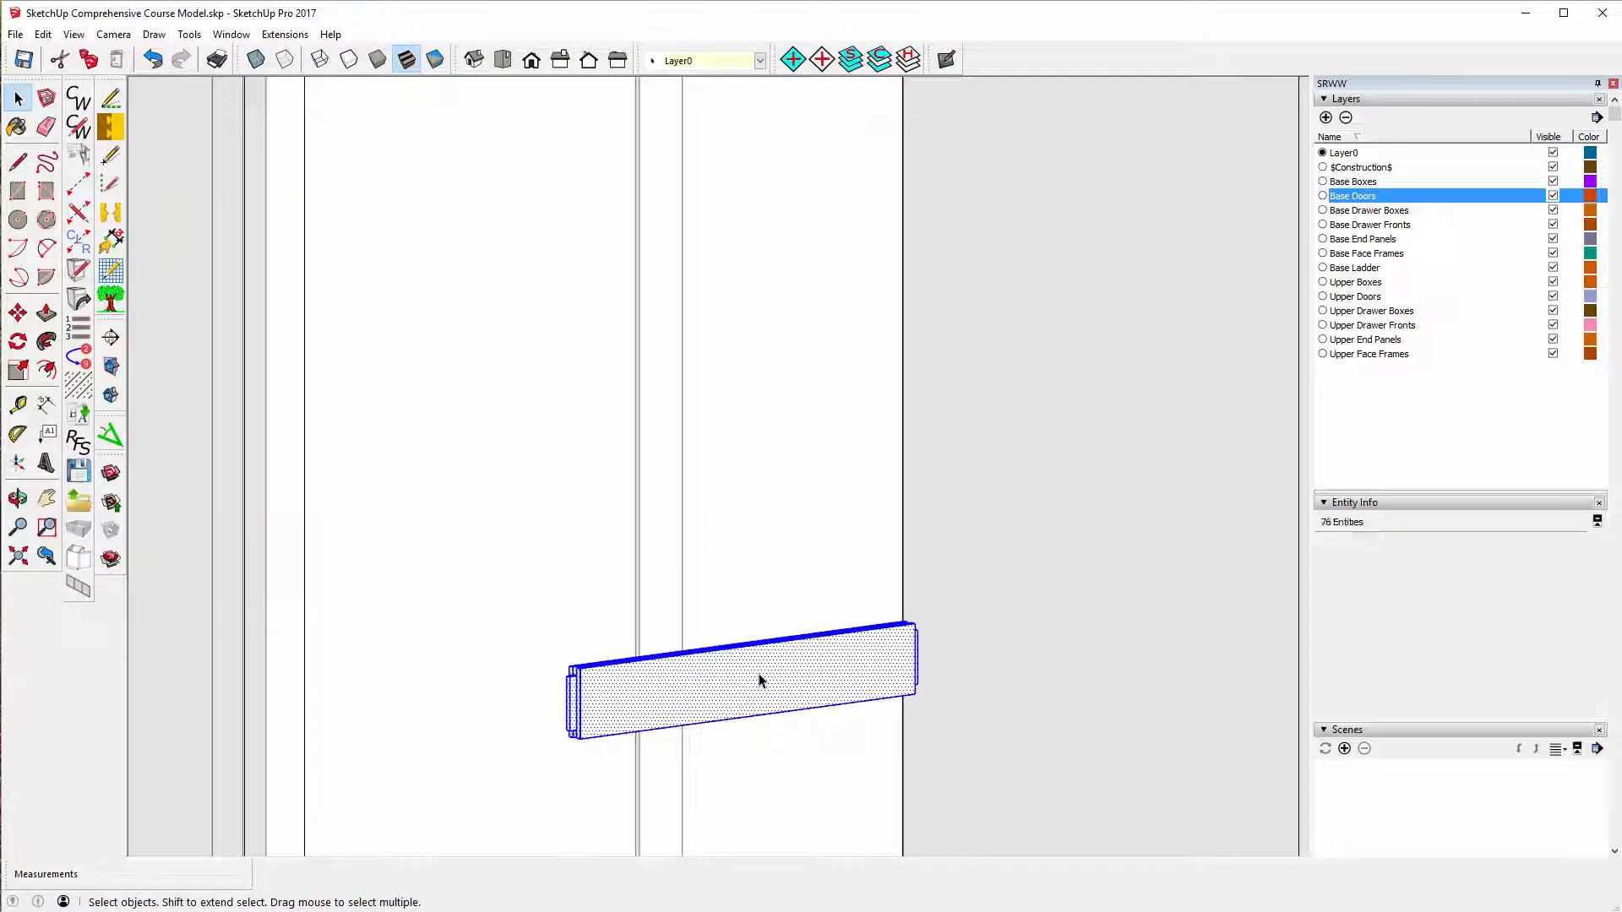
pyautogui.rightClick(758, 680)
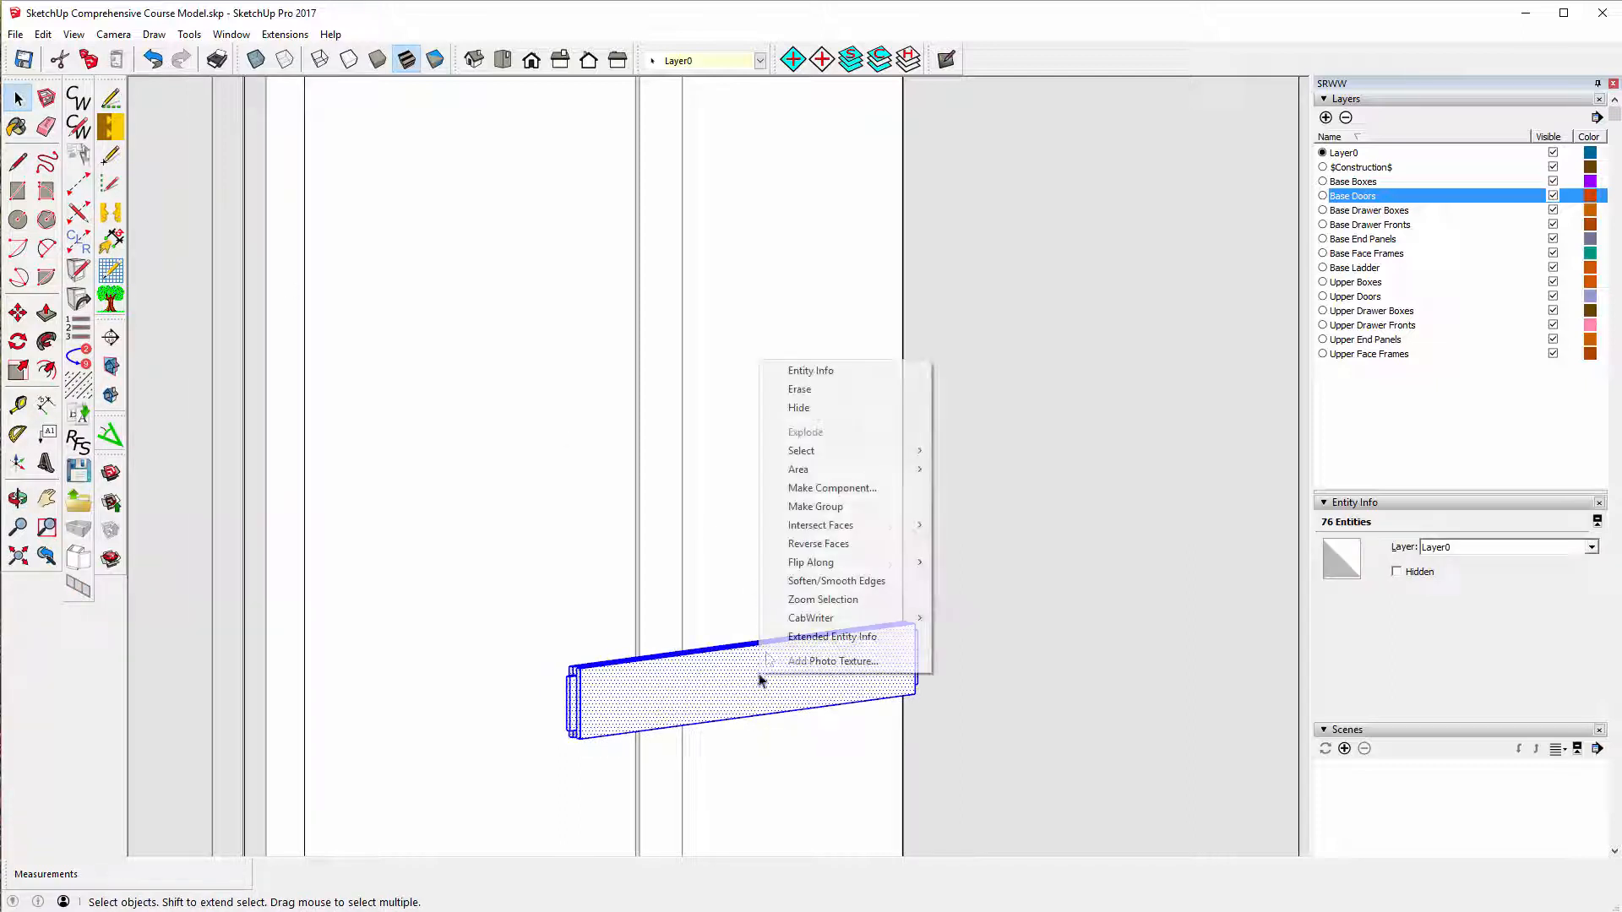
pyautogui.click(805, 490)
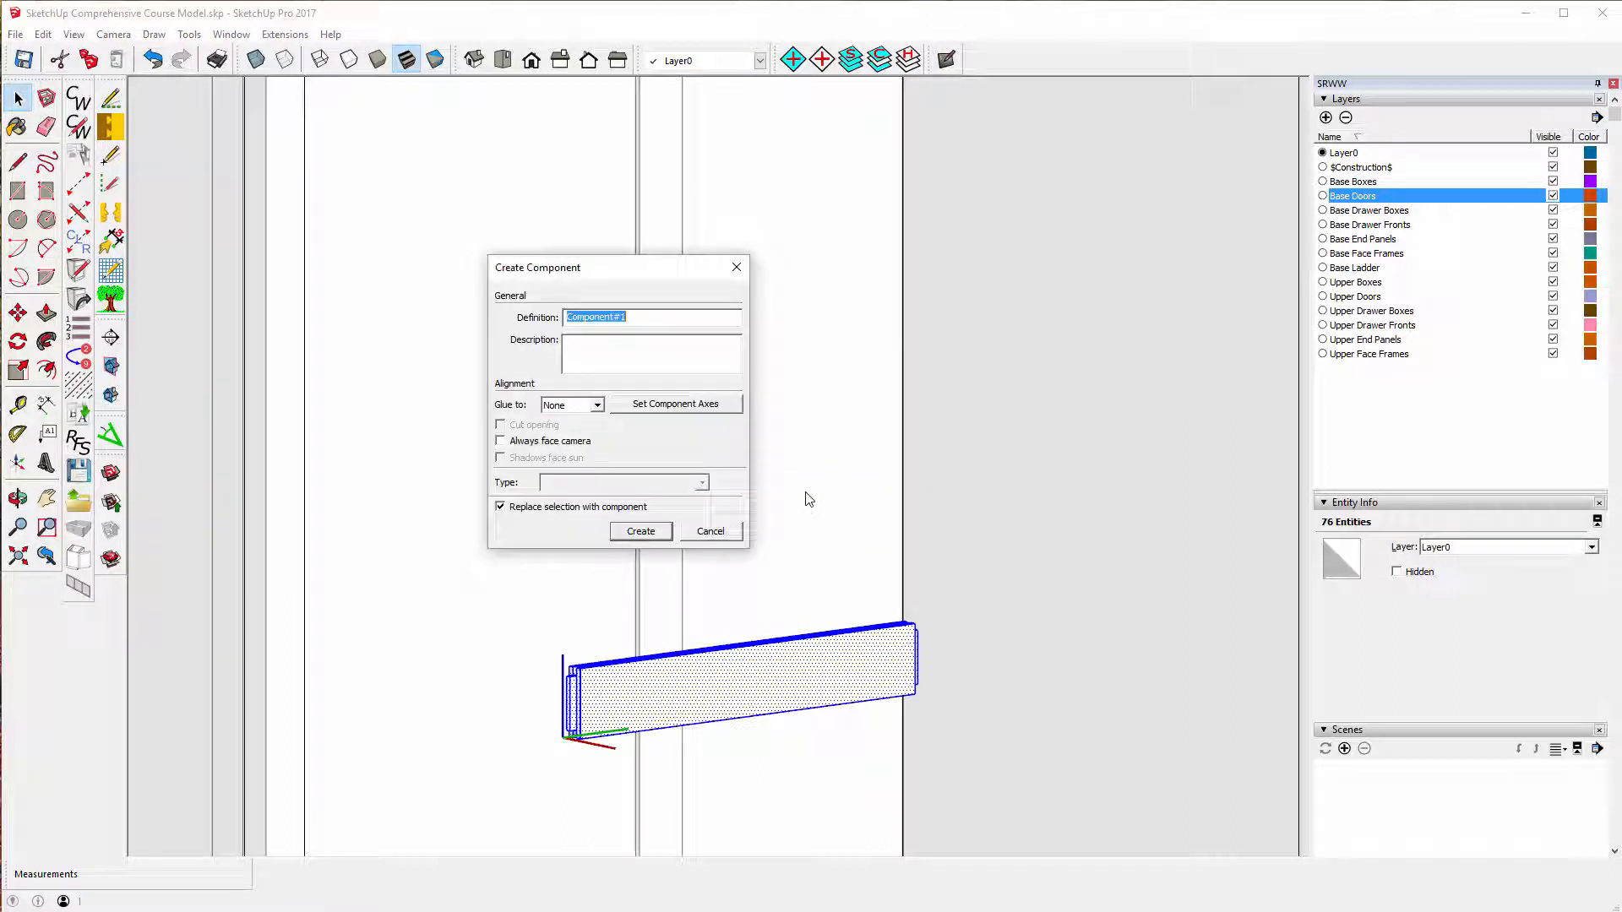
pyautogui.click(639, 531)
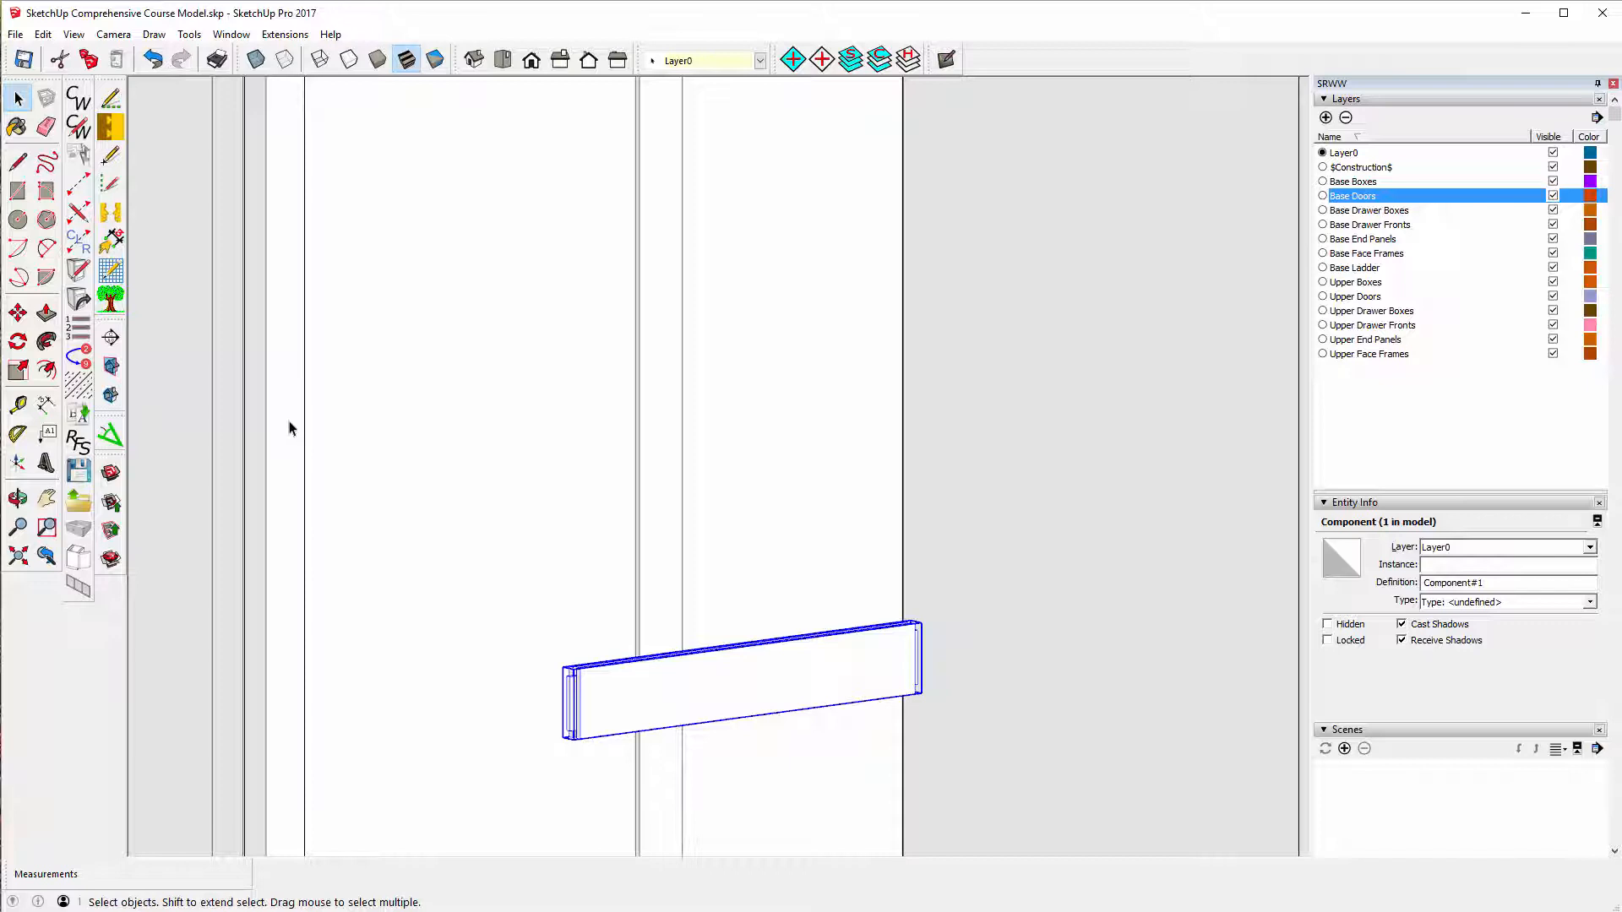
# - Check the front stile's naming, and give the new rail component cabinet number C29L and description Mid Rail in the CabWriter rename dialog
pyautogui.click(281, 331)
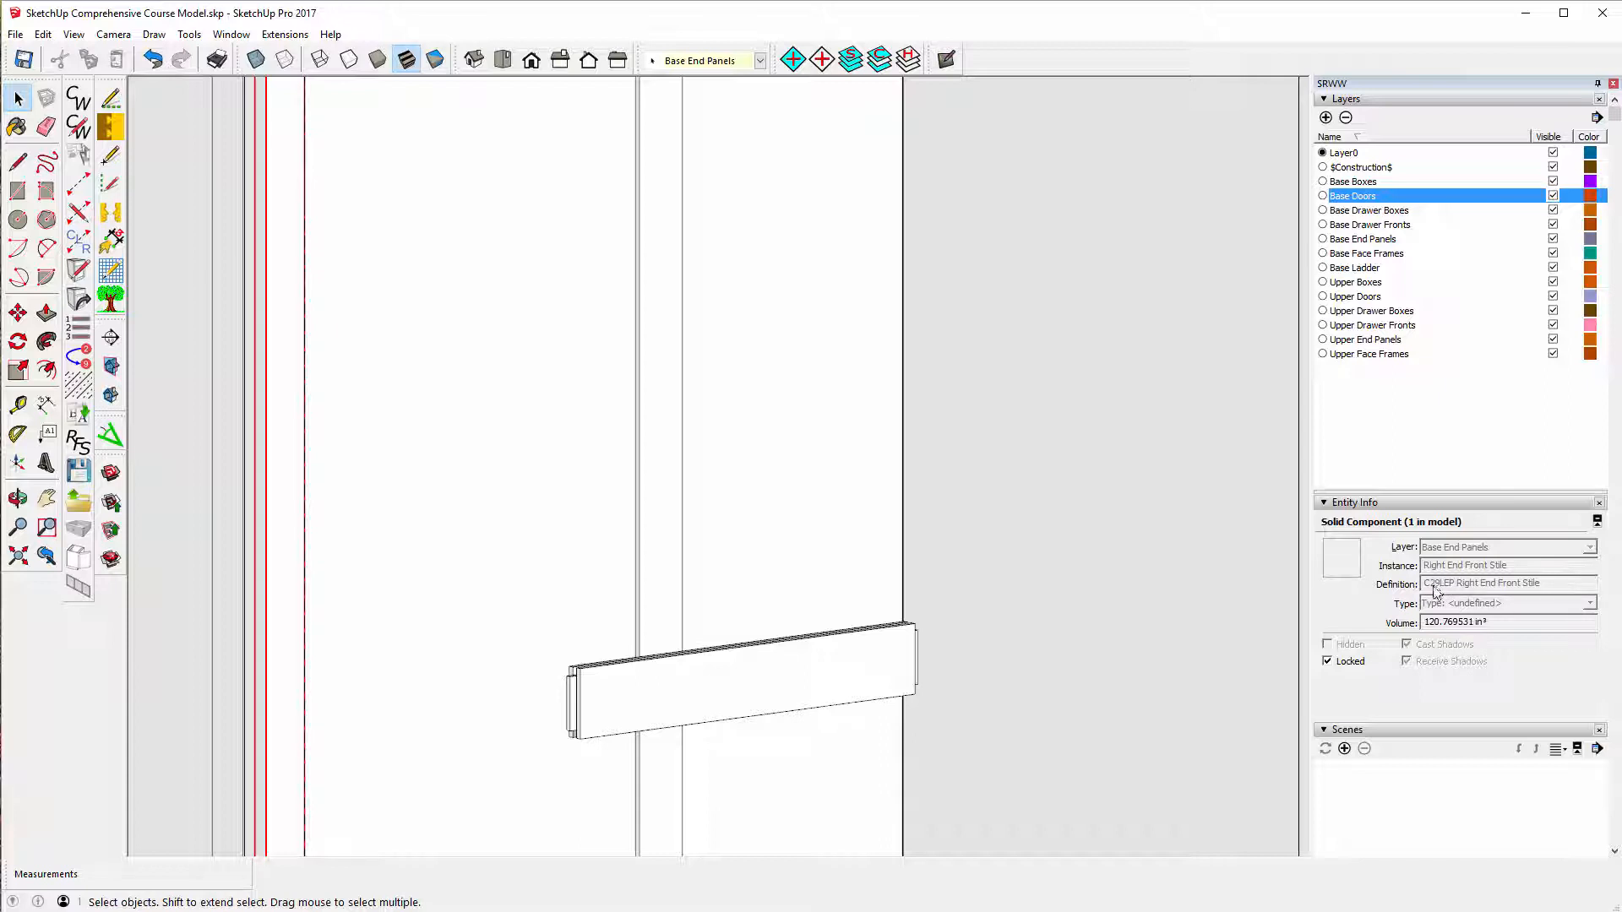
pyautogui.click(731, 676)
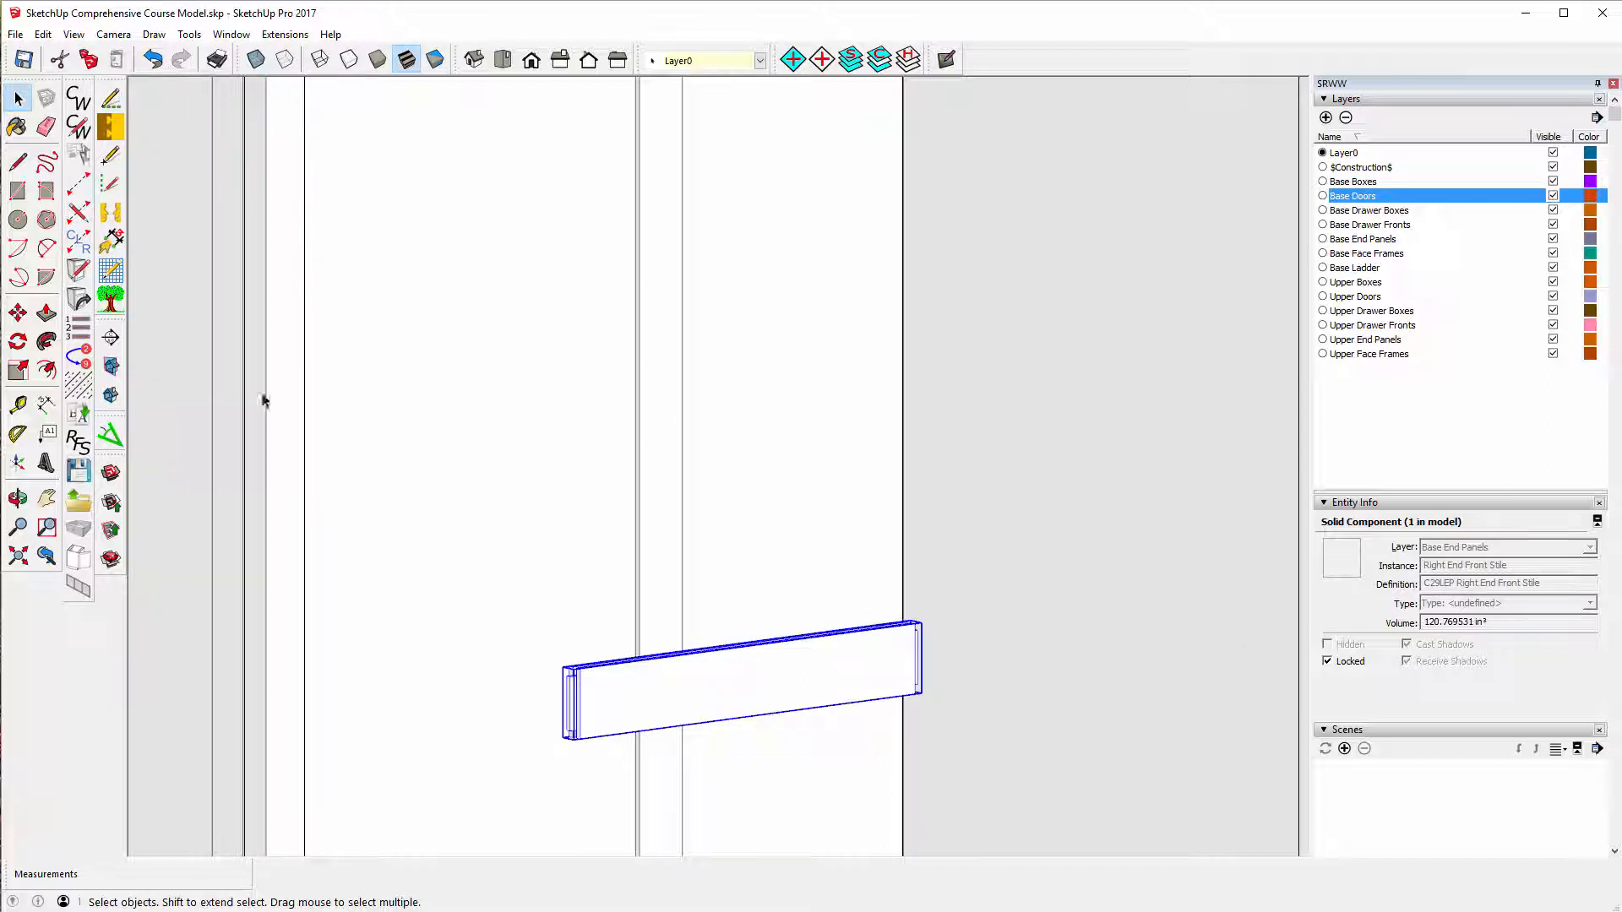
pyautogui.click(75, 419)
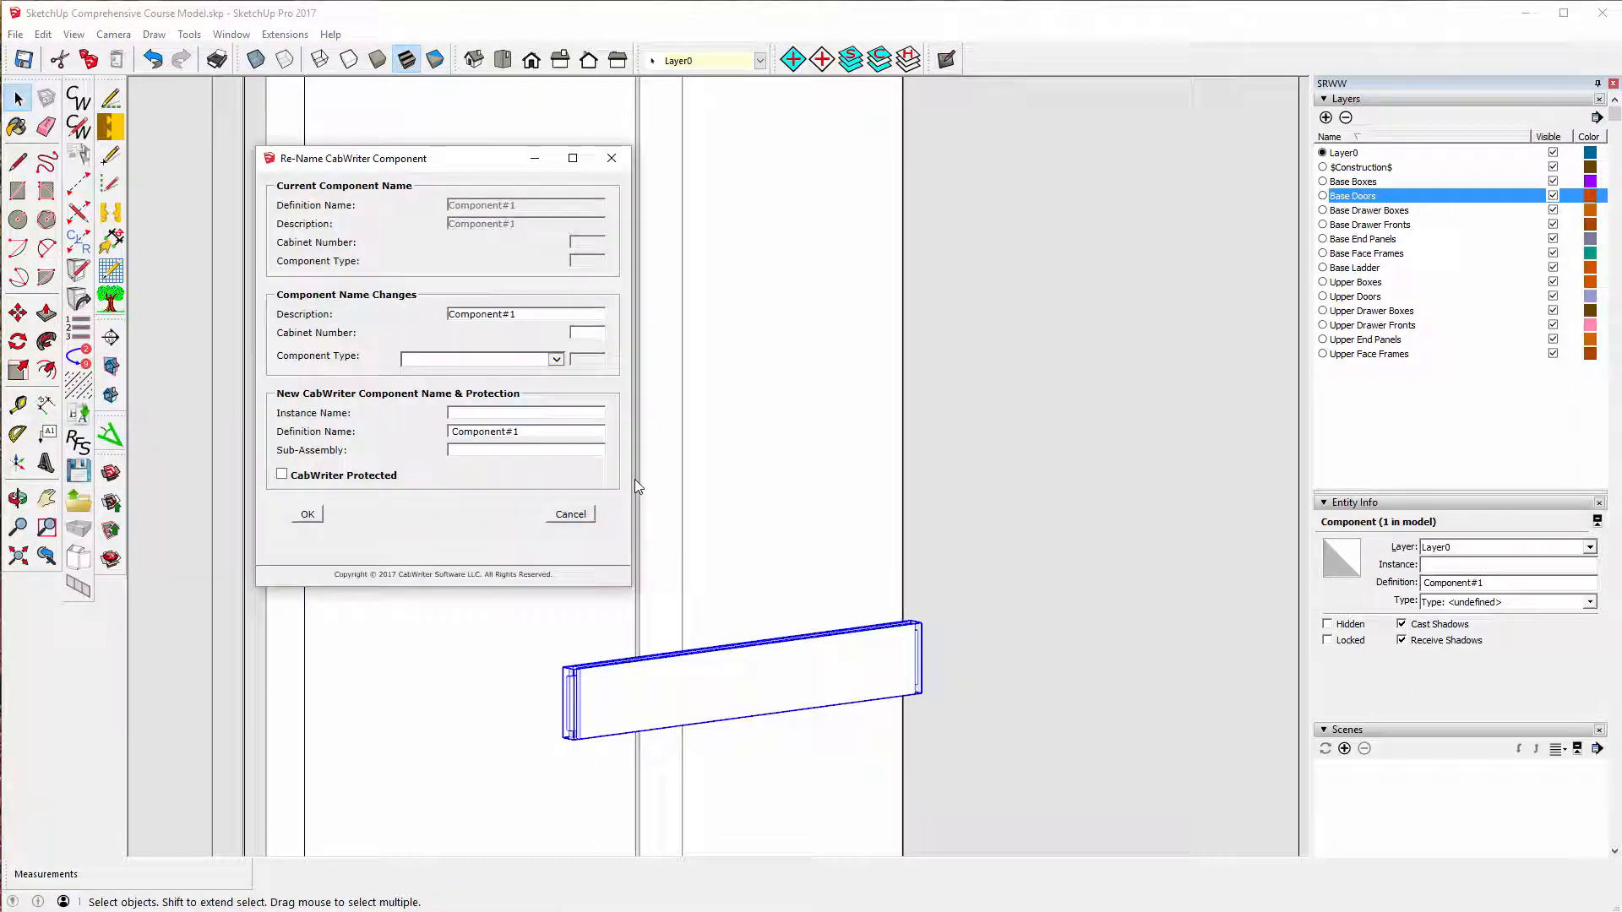
pyautogui.click(587, 332)
pyautogui.write('C29L')
pyautogui.doubleClick(492, 311)
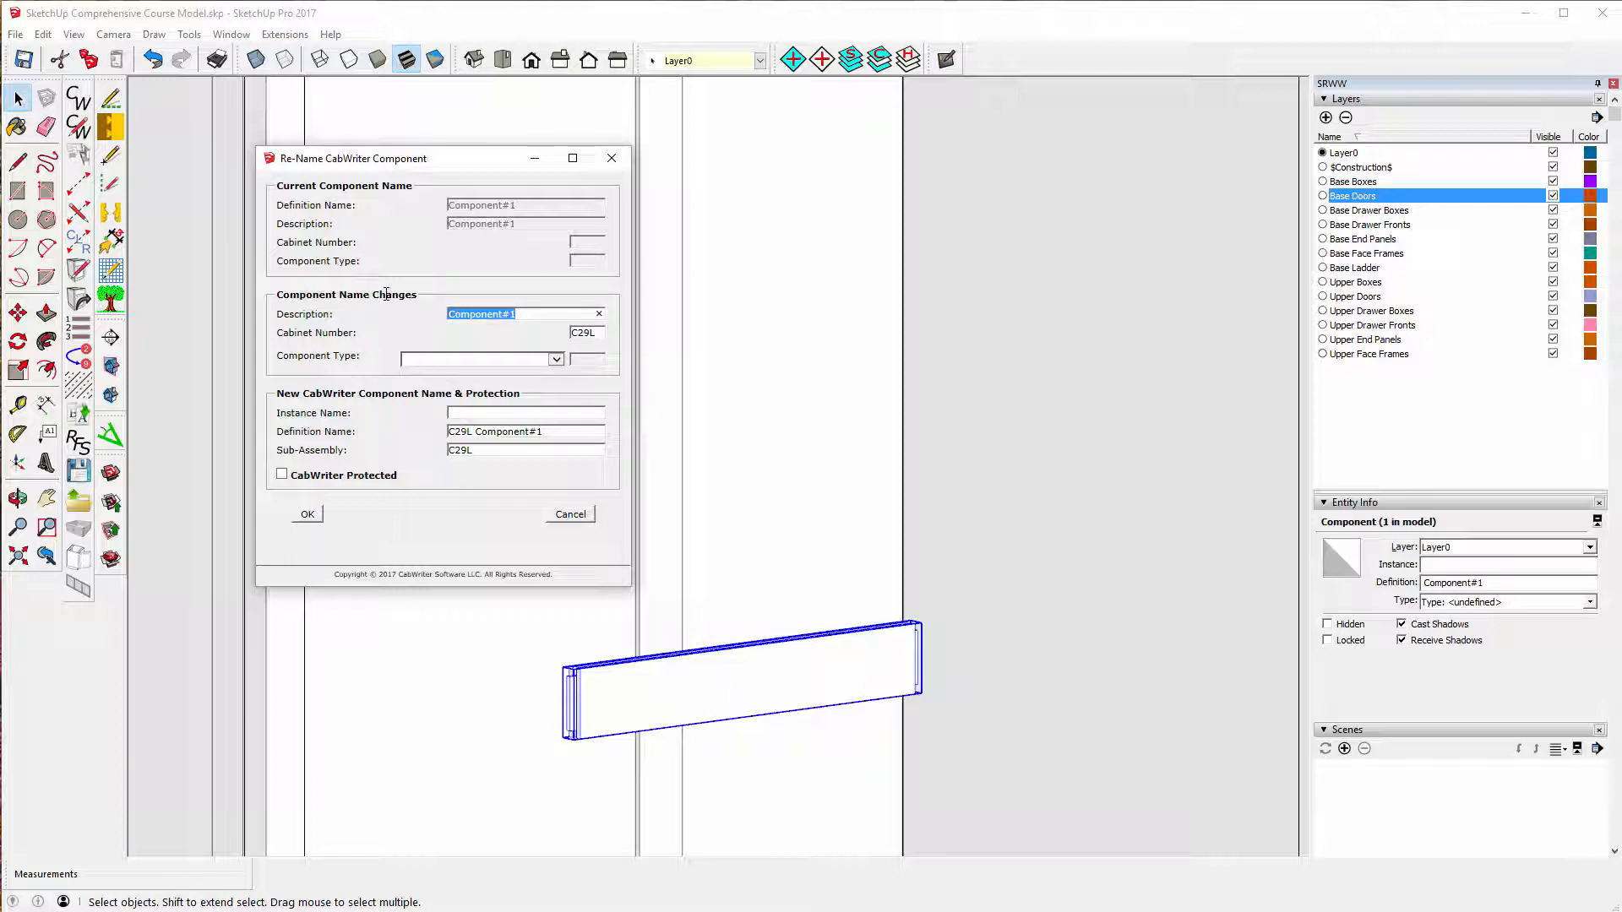
pyautogui.write('Mid Rail')
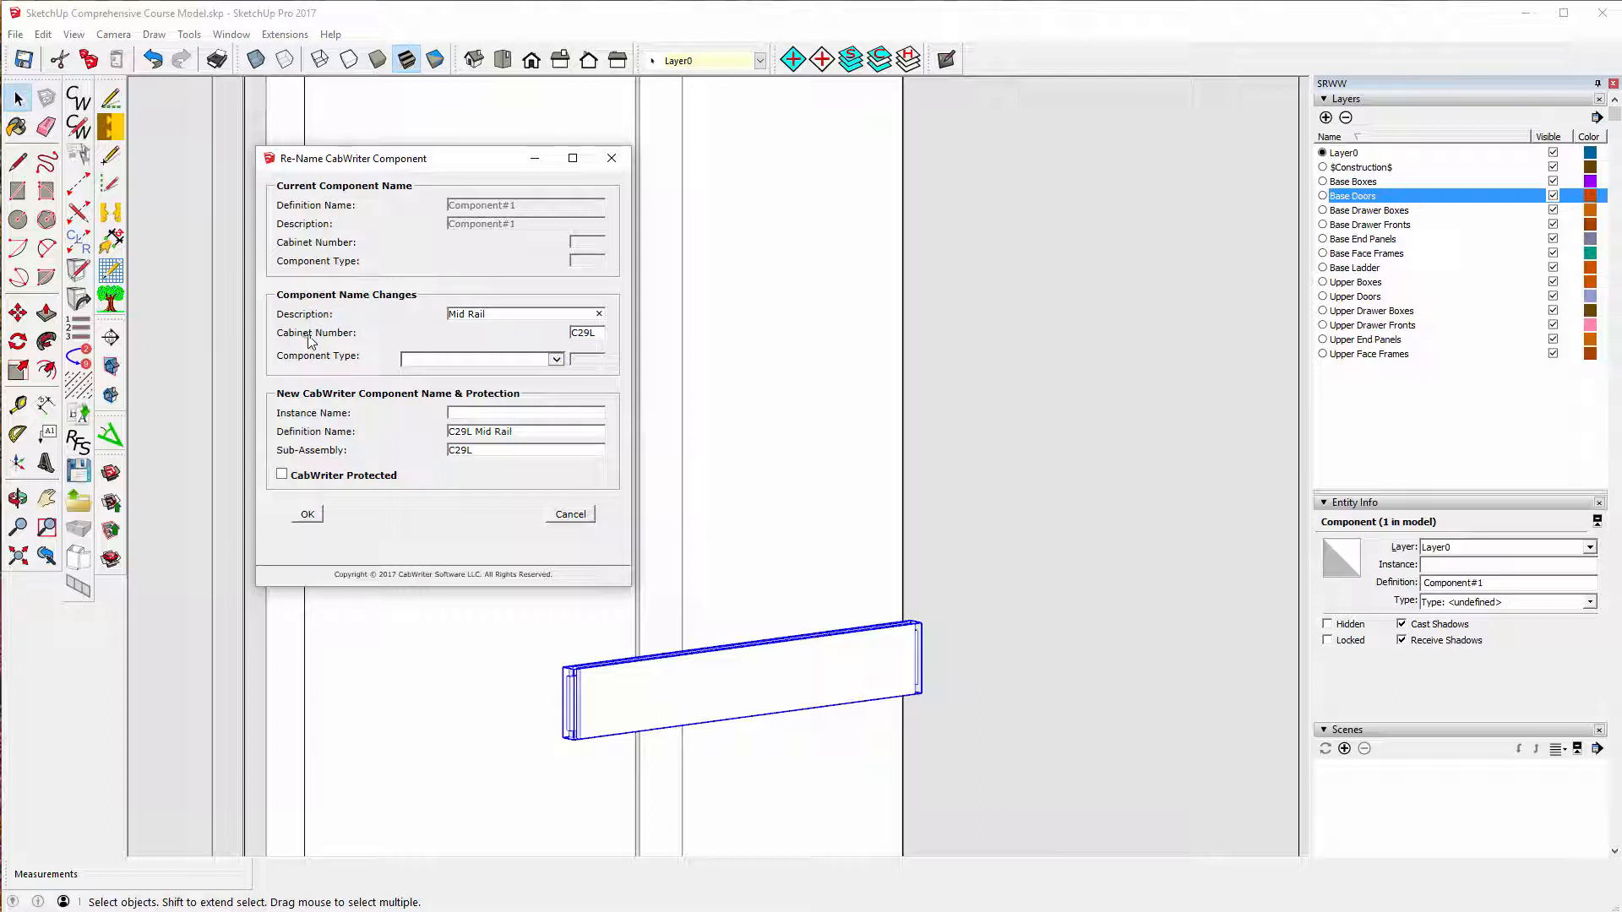
# - Set the component type to (EP) End Panel and the instance name to Mid Rail, enable CabWriter Protected, and apply the renaming
pyautogui.click(553, 362)
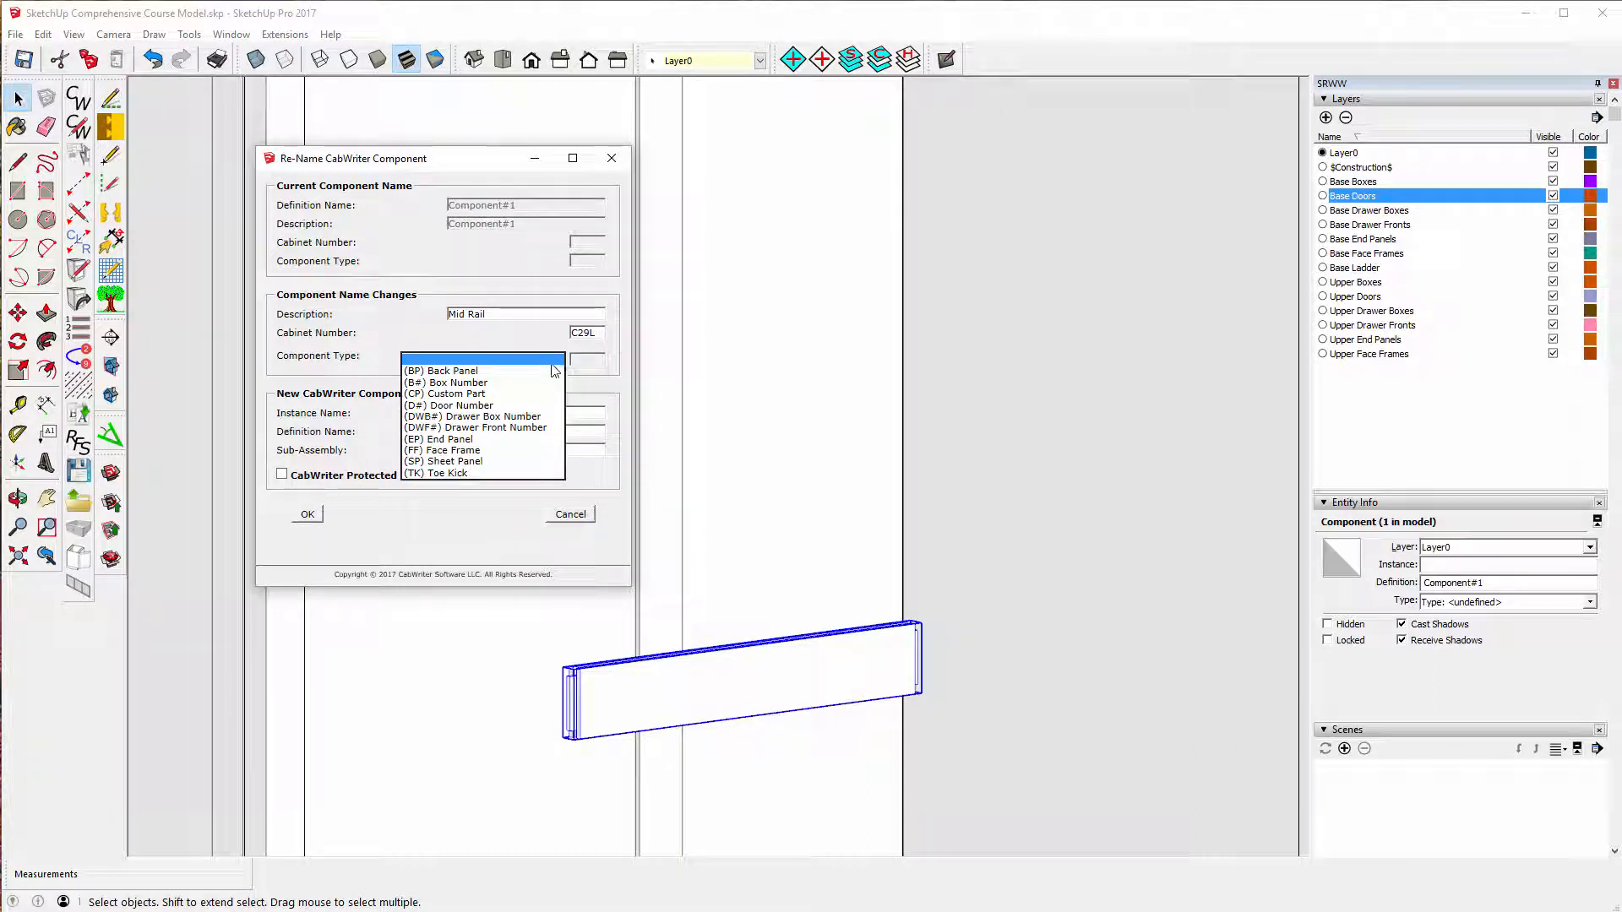
pyautogui.click(437, 439)
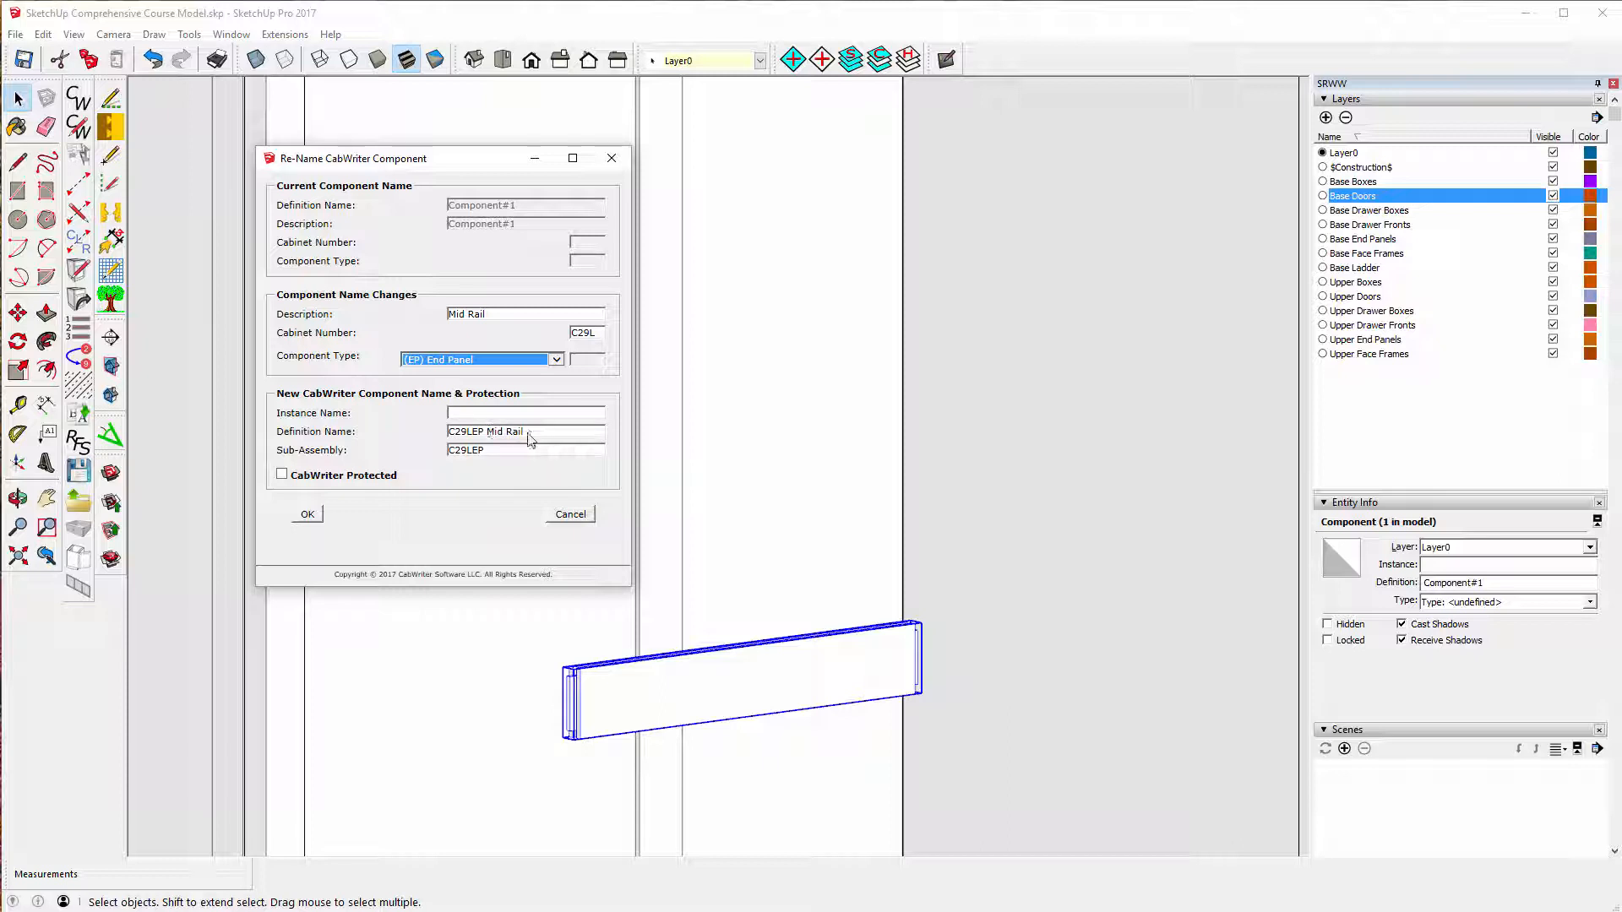
pyautogui.click(467, 412)
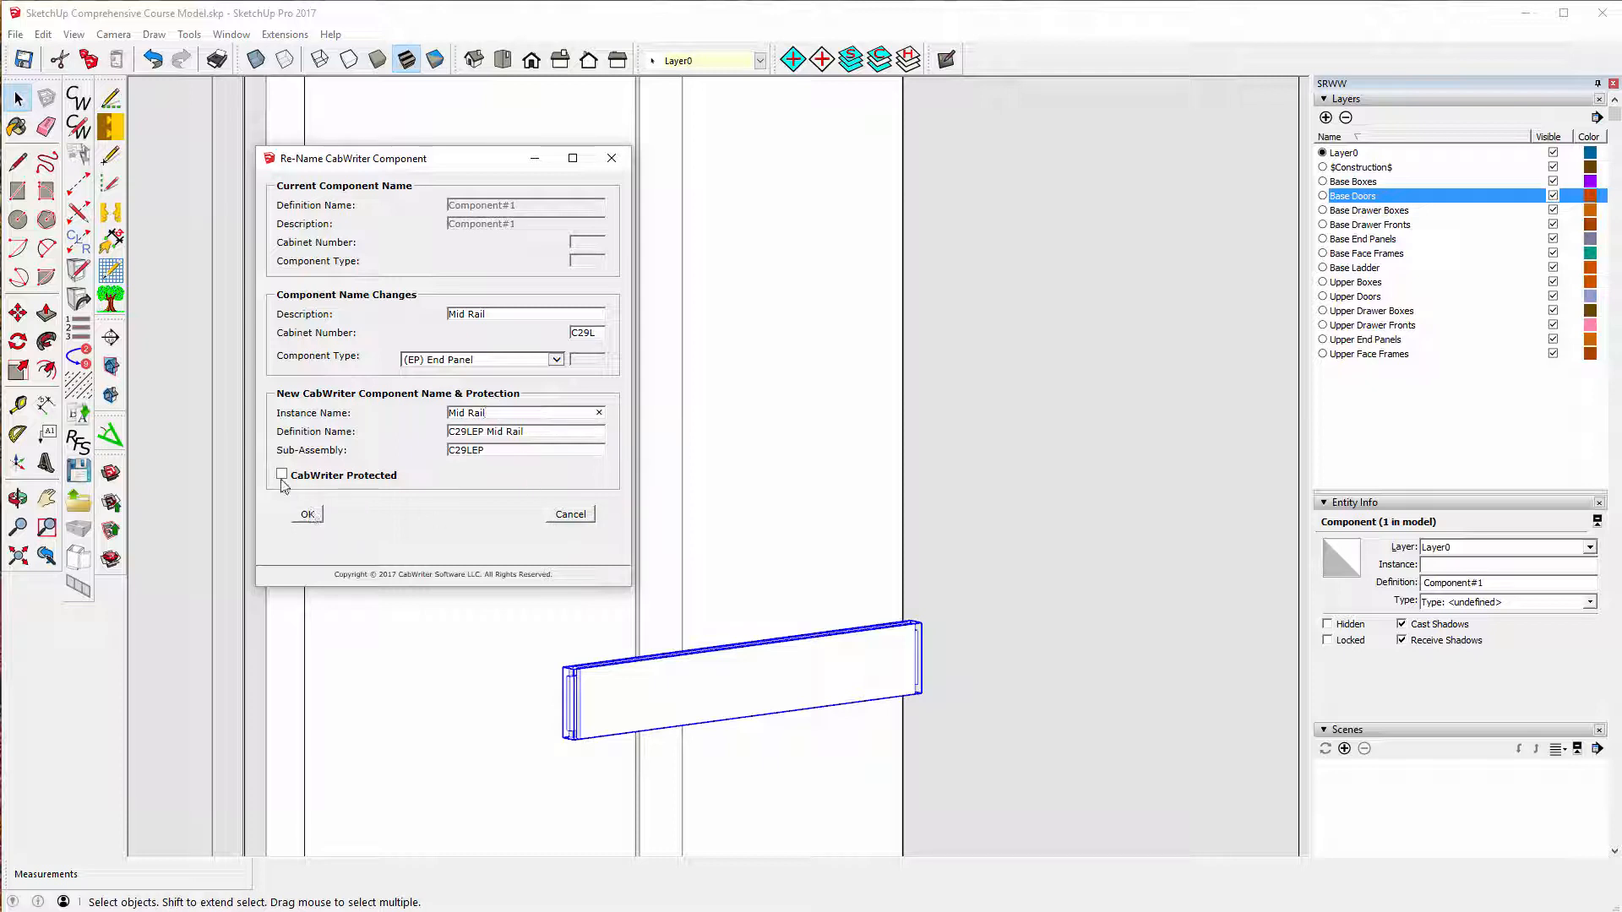
pyautogui.click(307, 515)
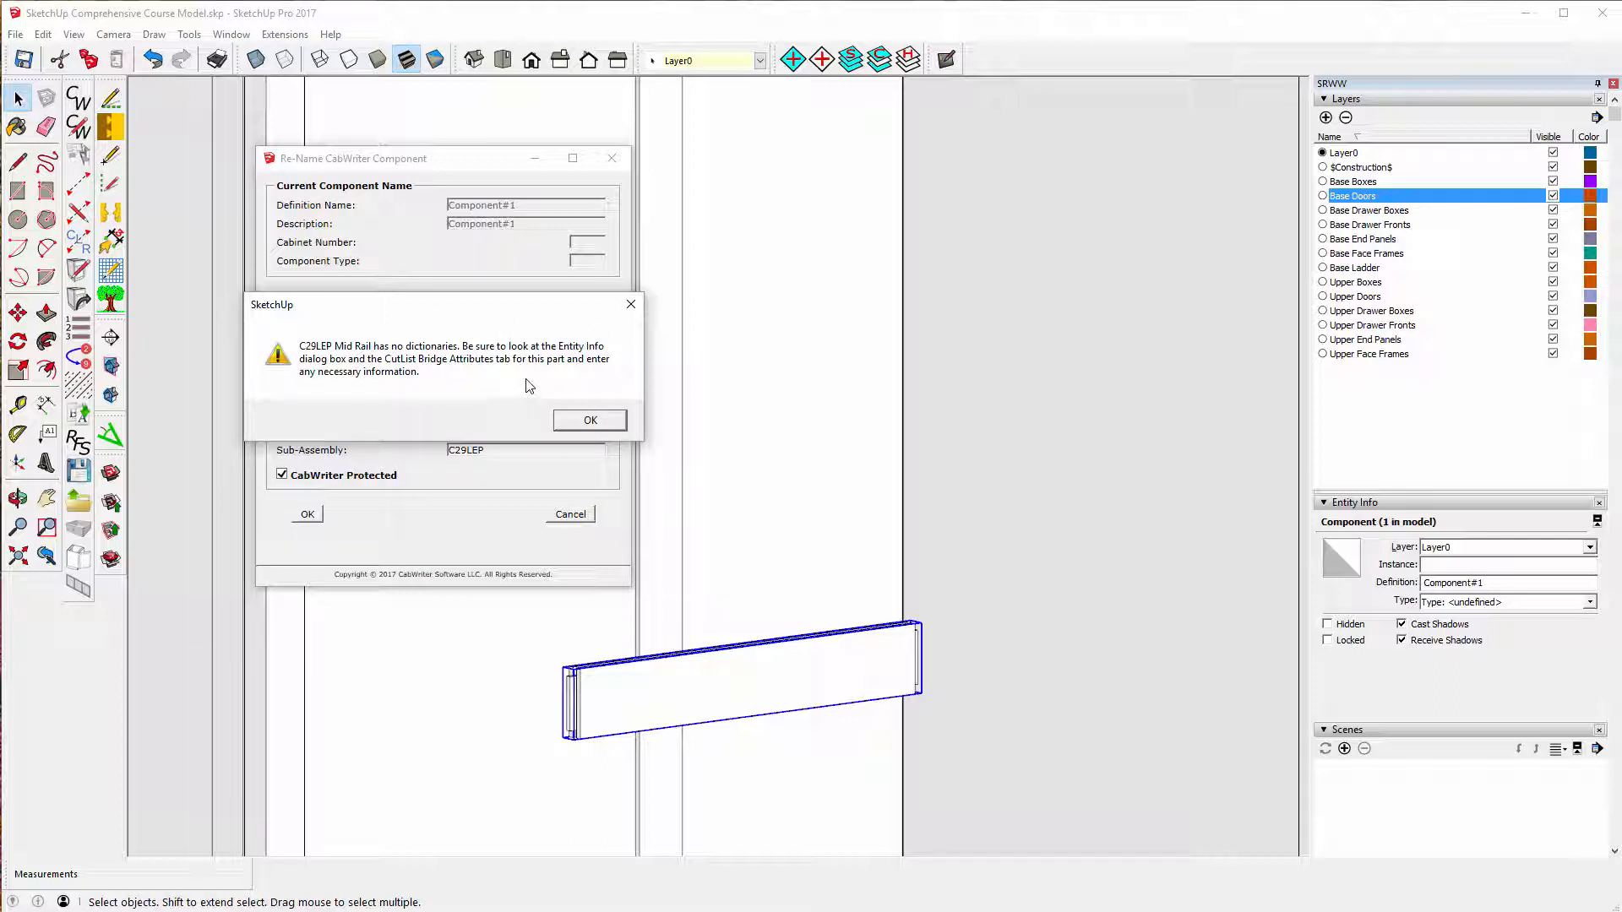
pyautogui.click(594, 424)
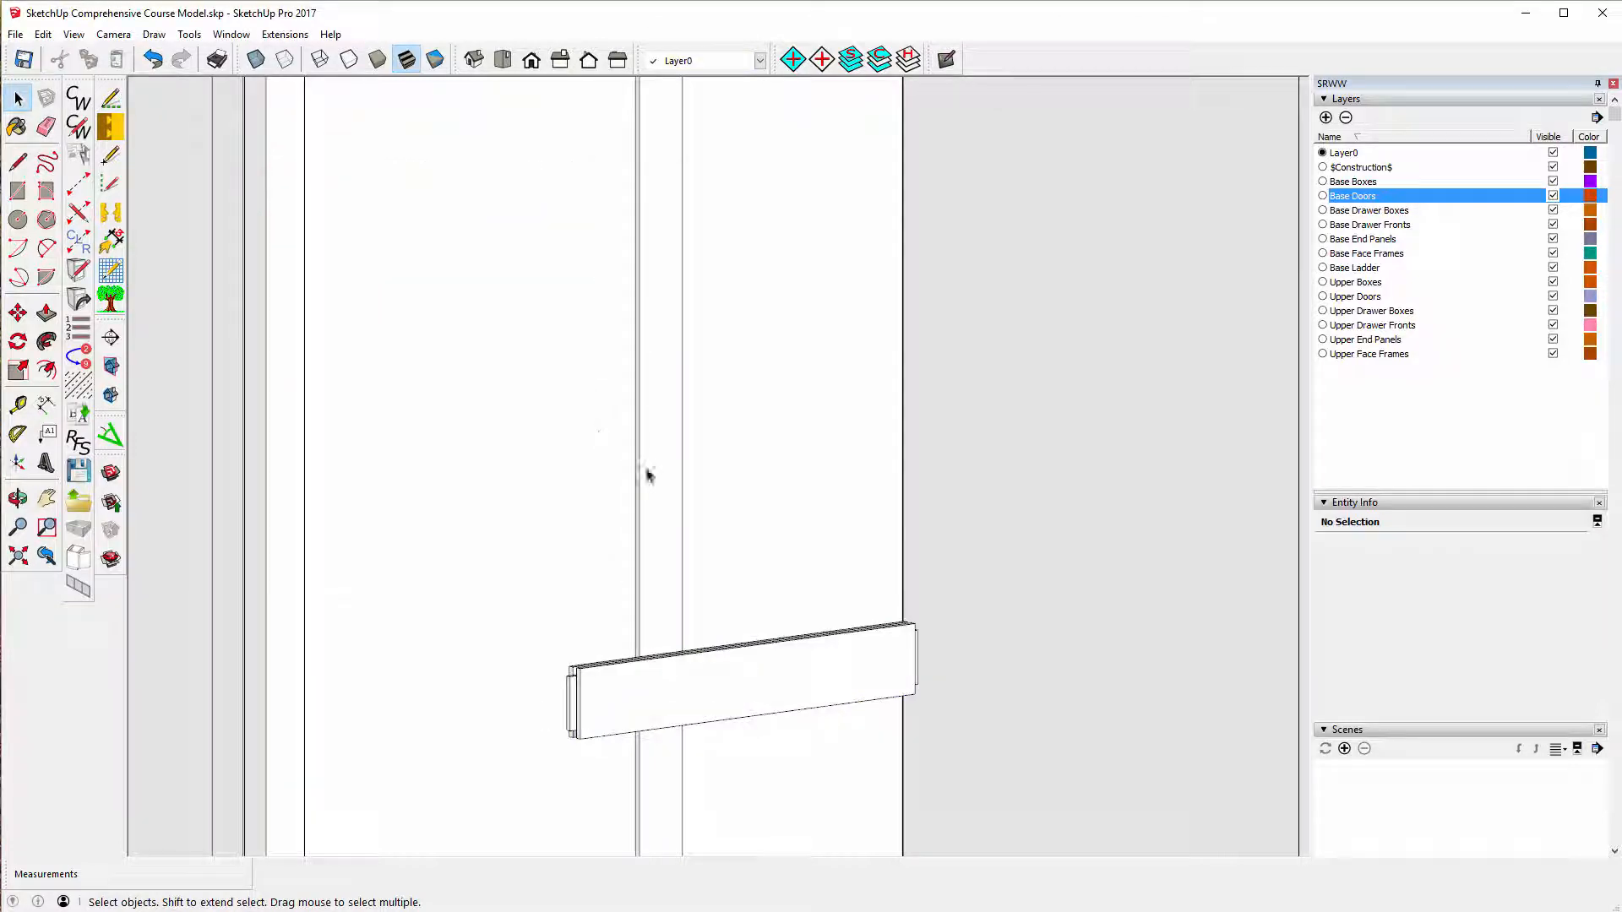
# - Examine the material and resize attributes of the right end panel's bottom rail in Extended Entity Info
pyautogui.scroll(-2, 575, 429)
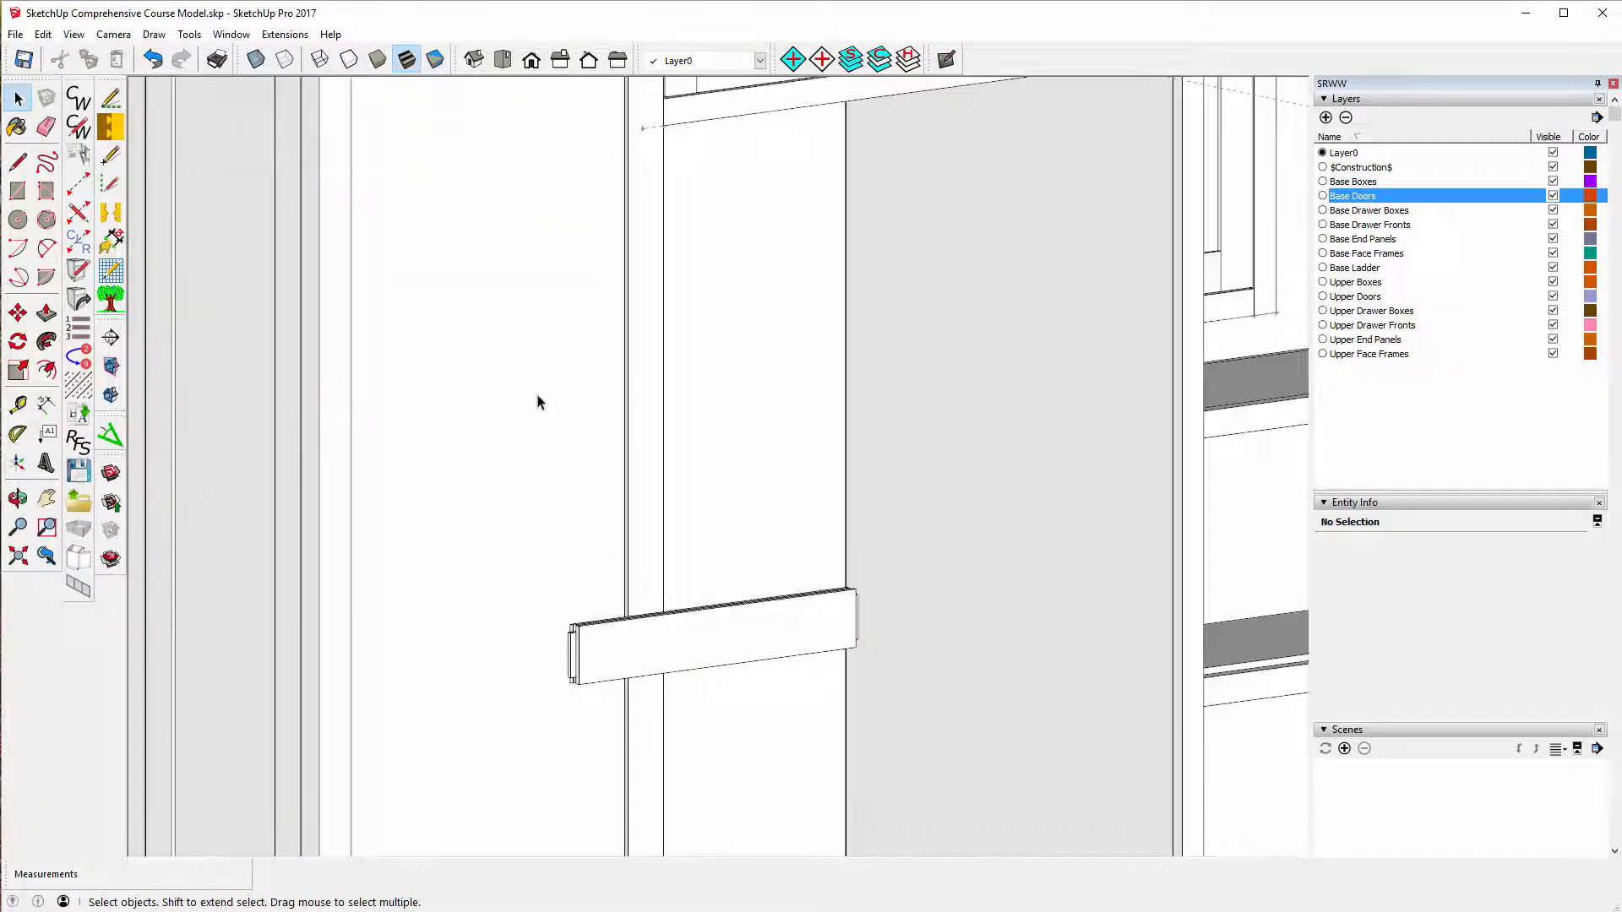
pyautogui.scroll(-6, 538, 402)
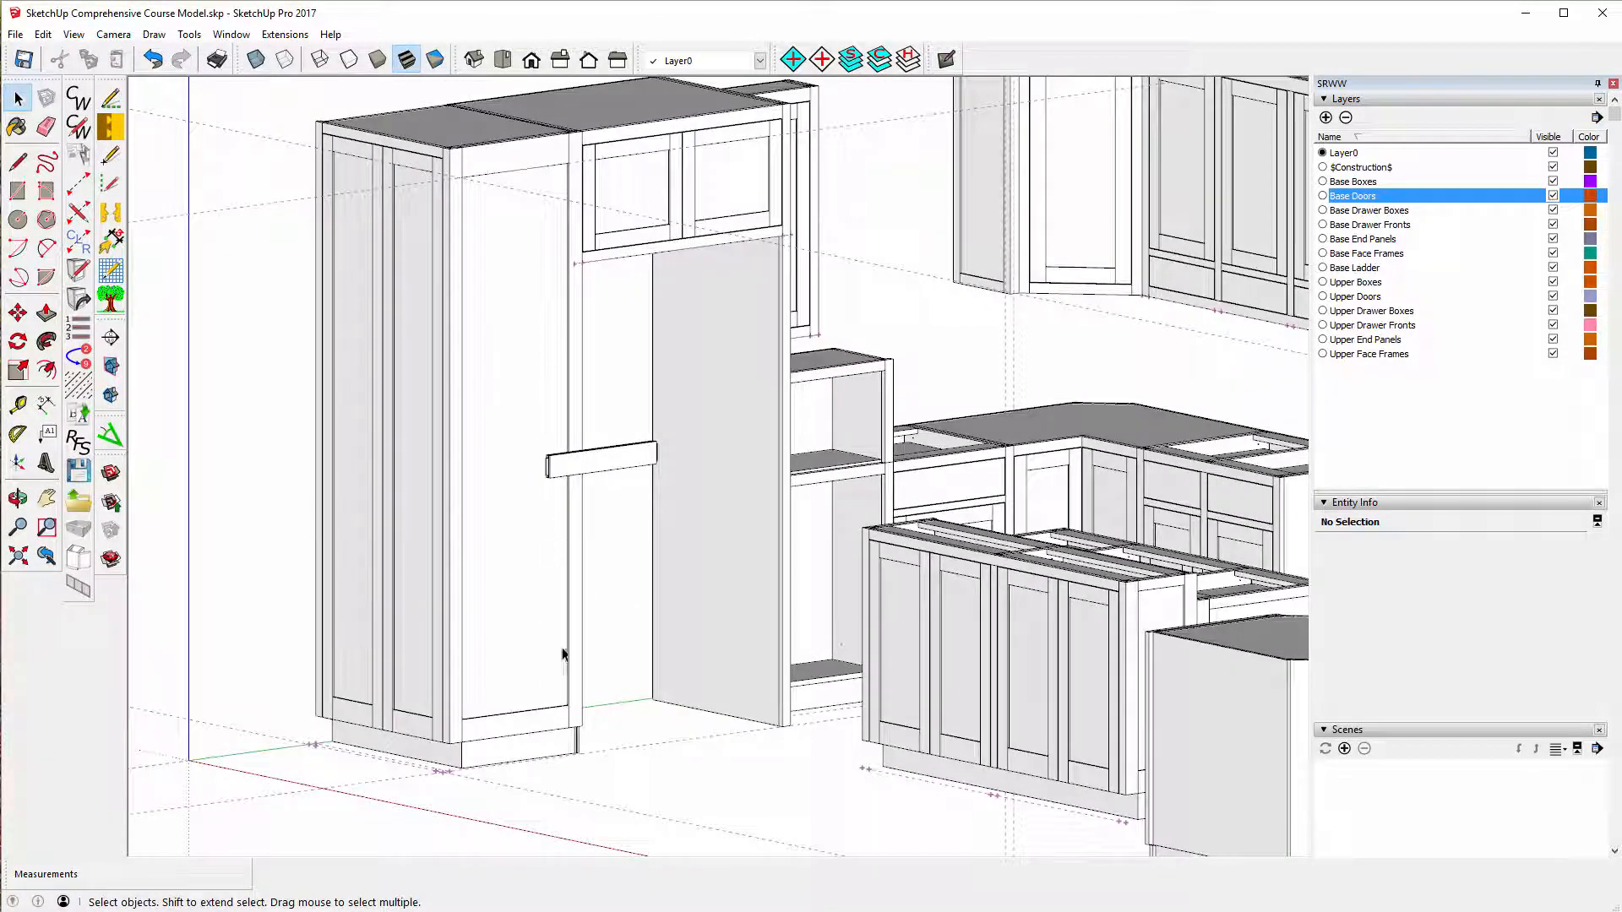
pyautogui.click(519, 727)
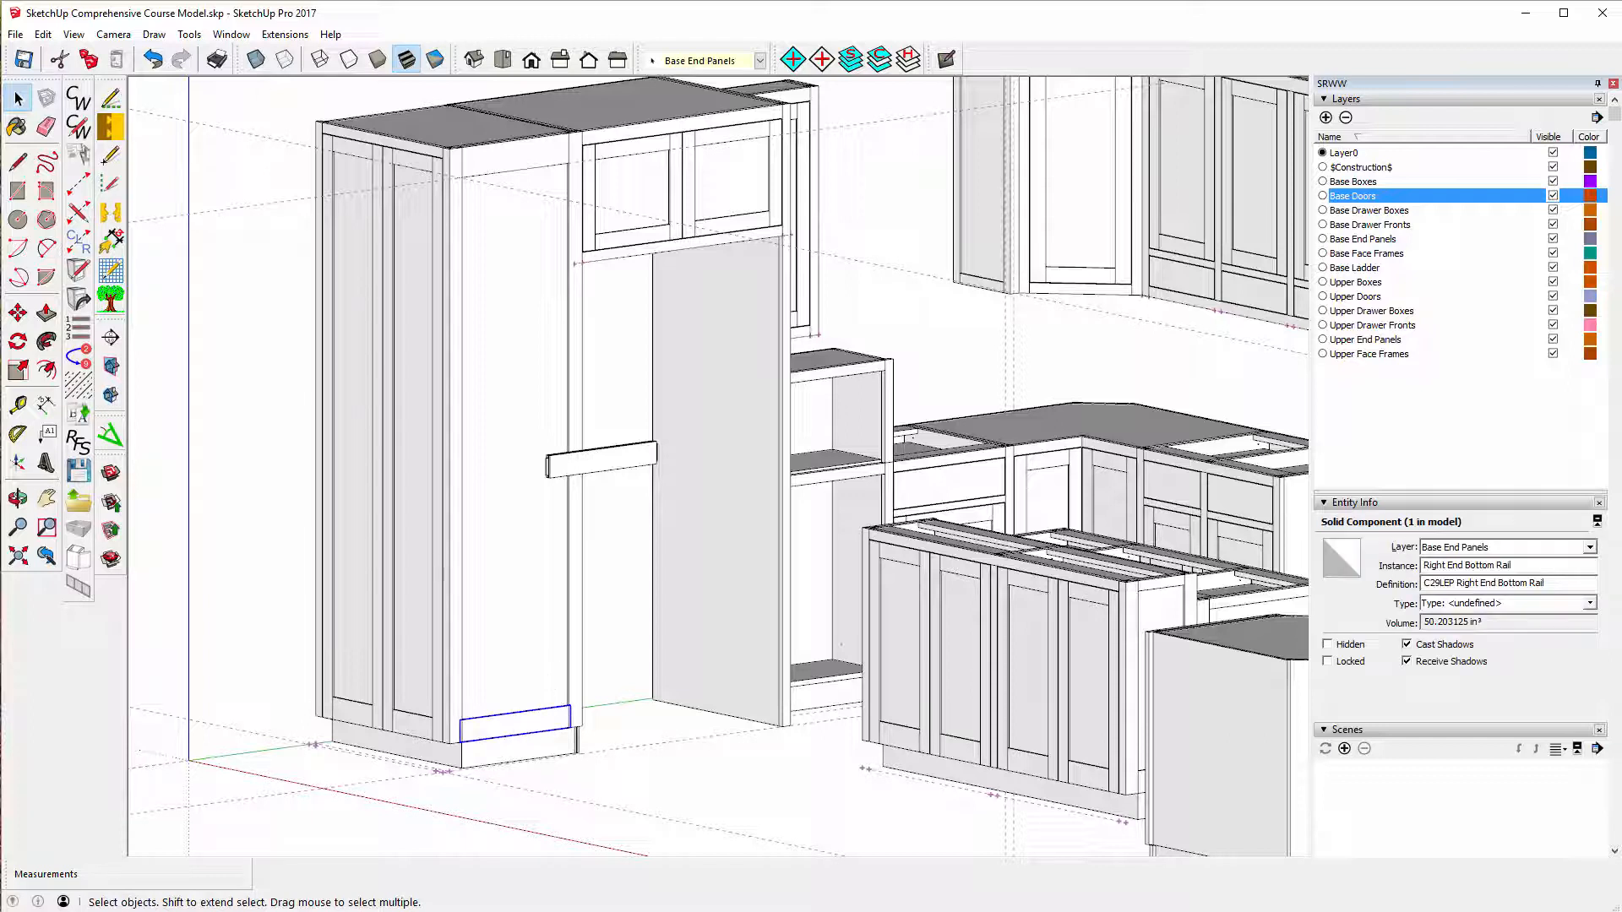
pyautogui.click(231, 33)
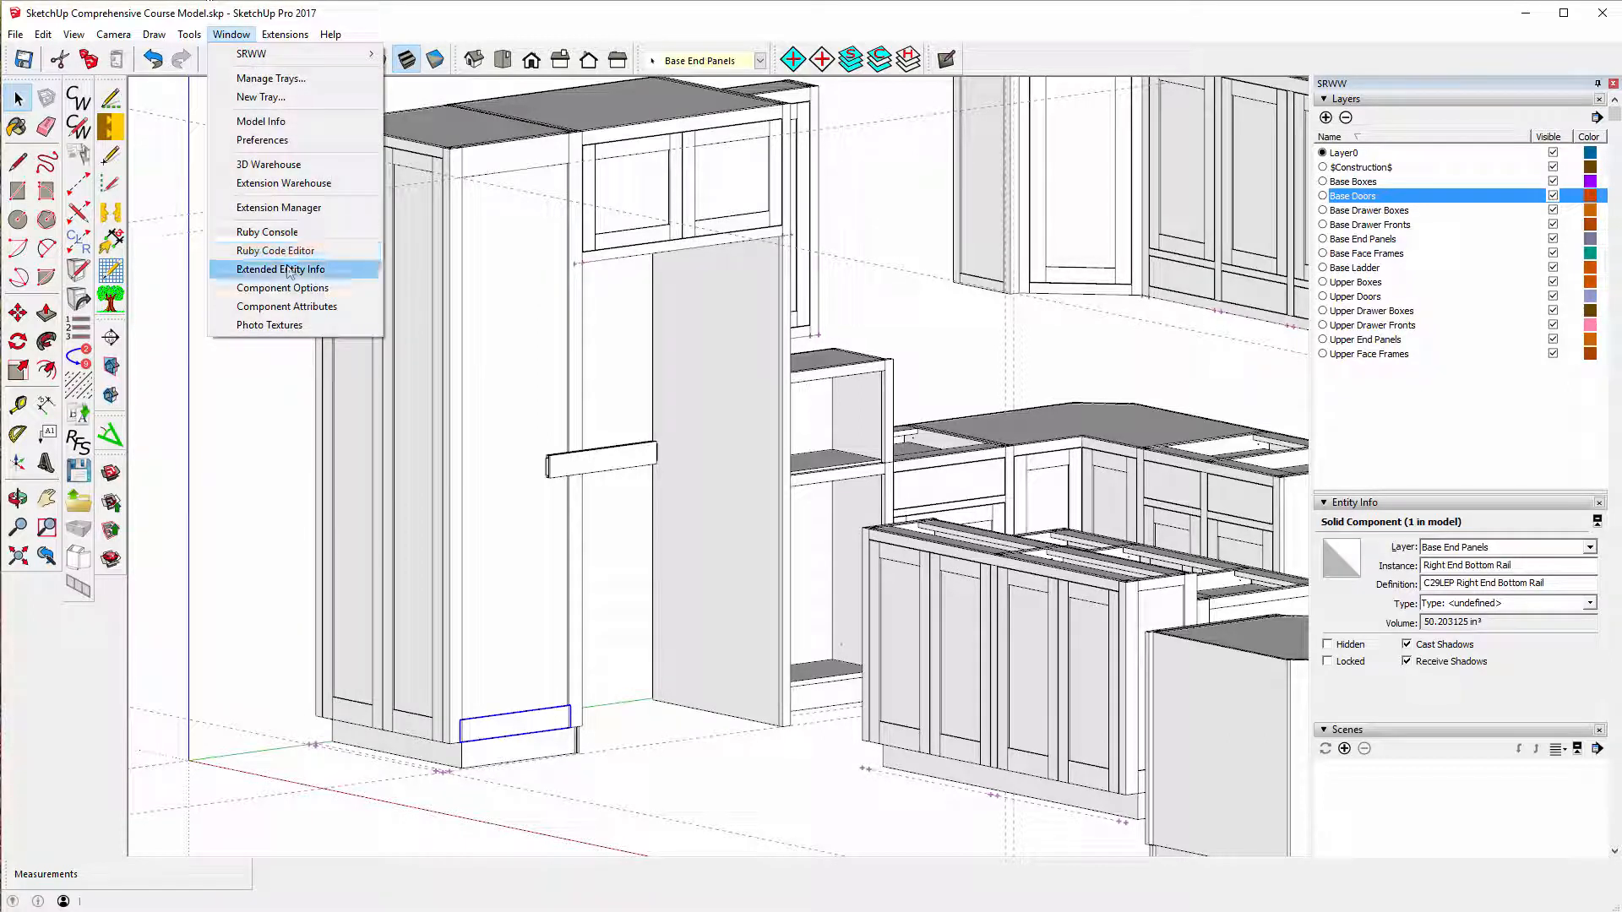
pyautogui.click(284, 271)
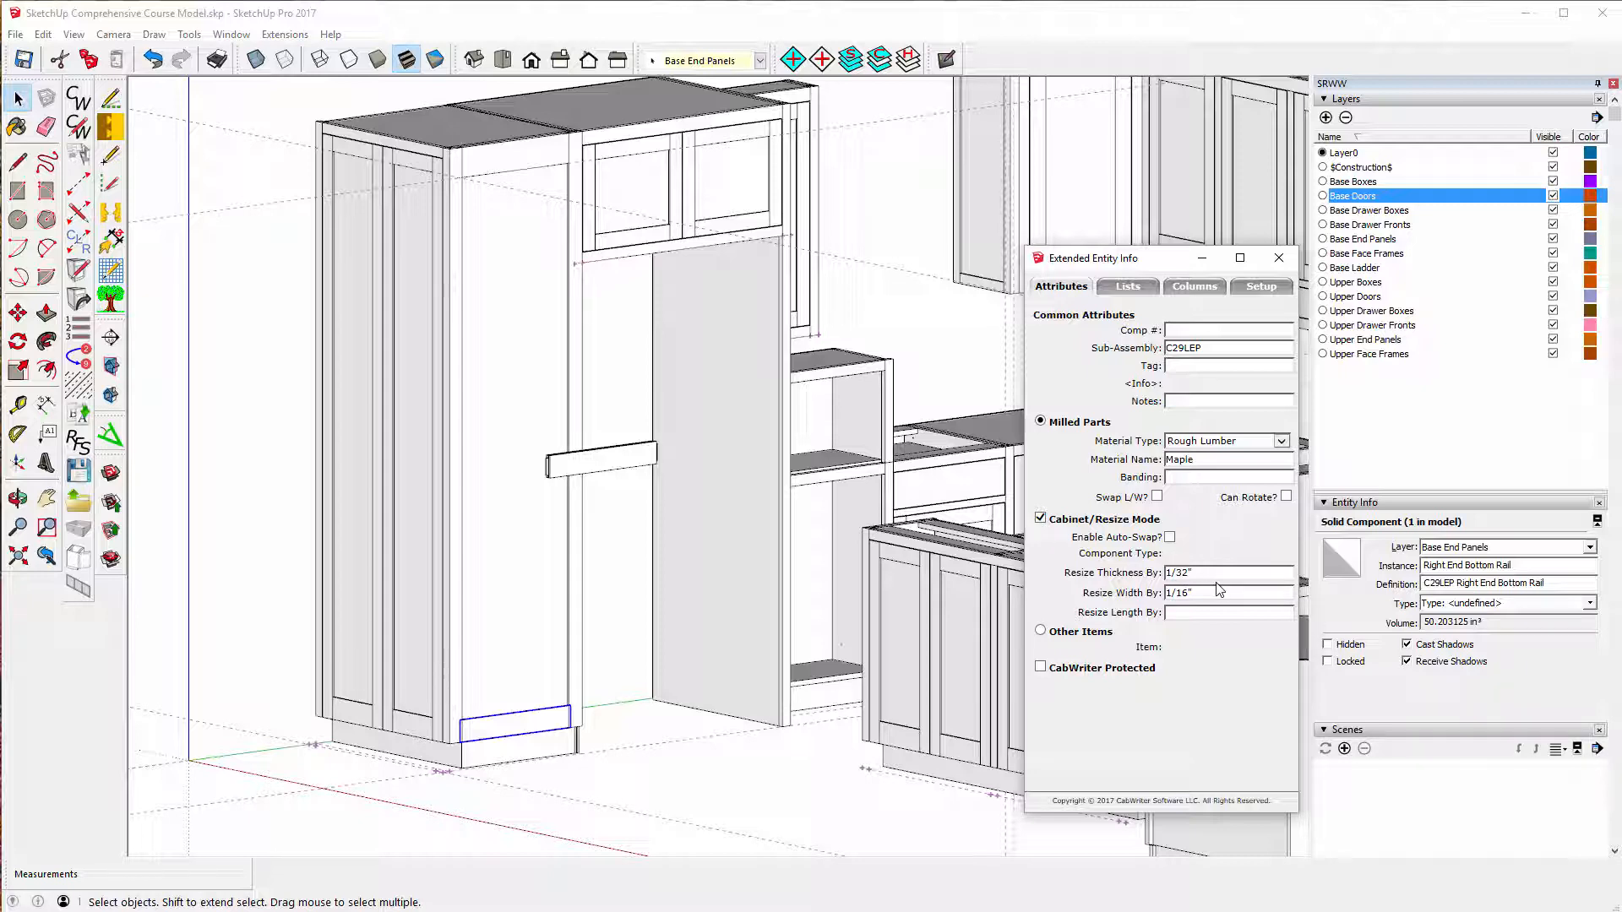
# - Assign the mid rail the material type Rough Lumber and the material name Maple in Extended Entity Info
pyautogui.click(616, 461)
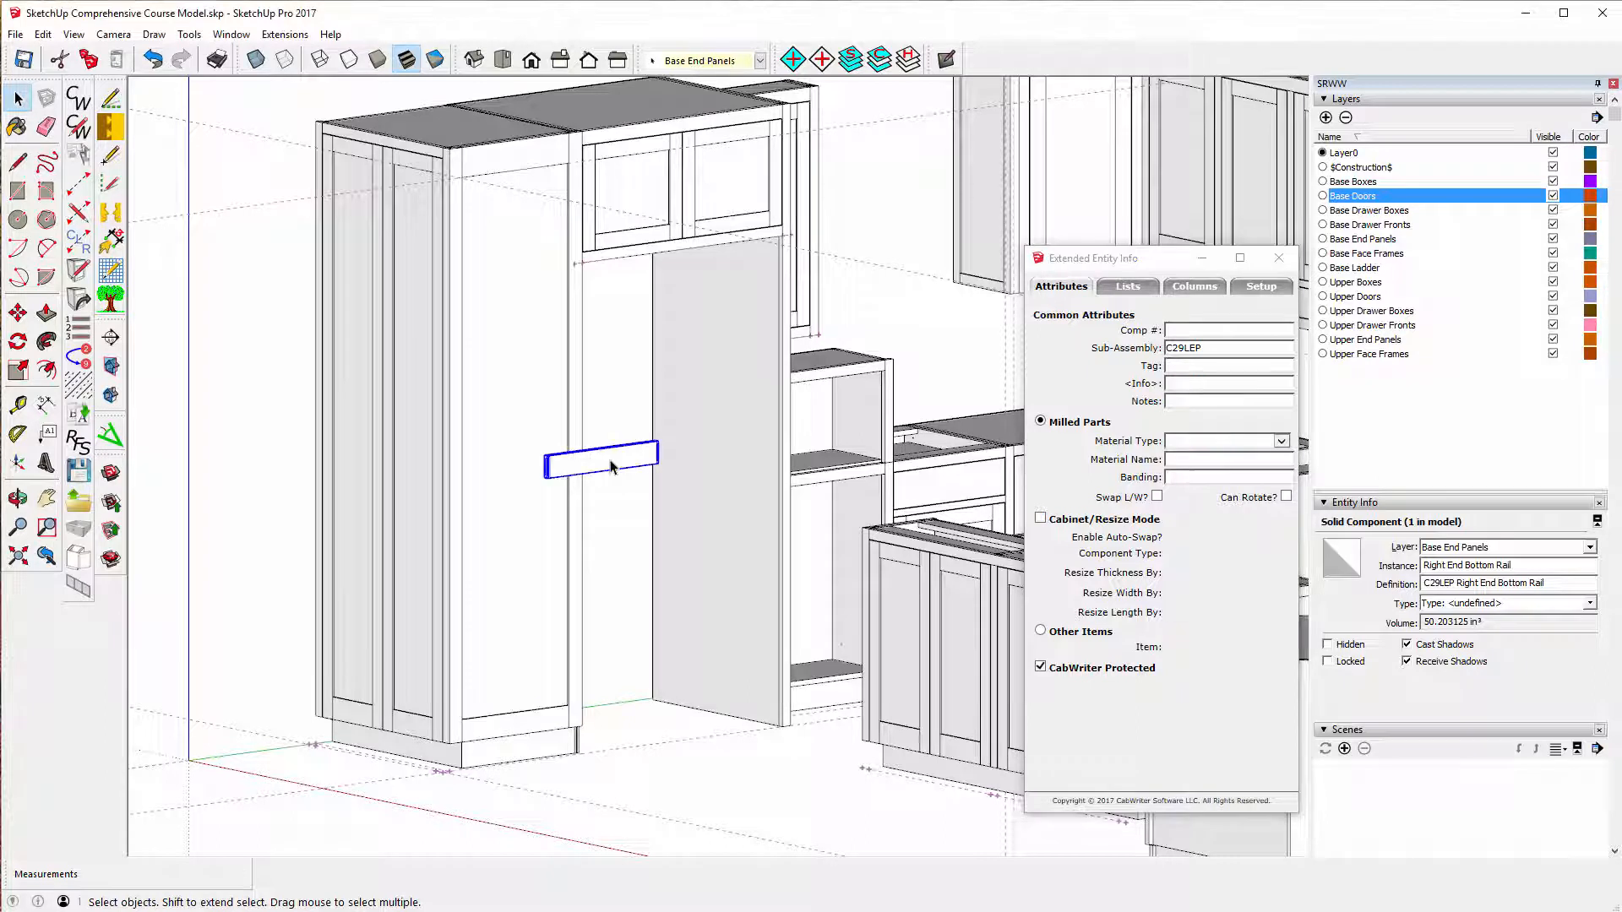
pyautogui.click(1283, 442)
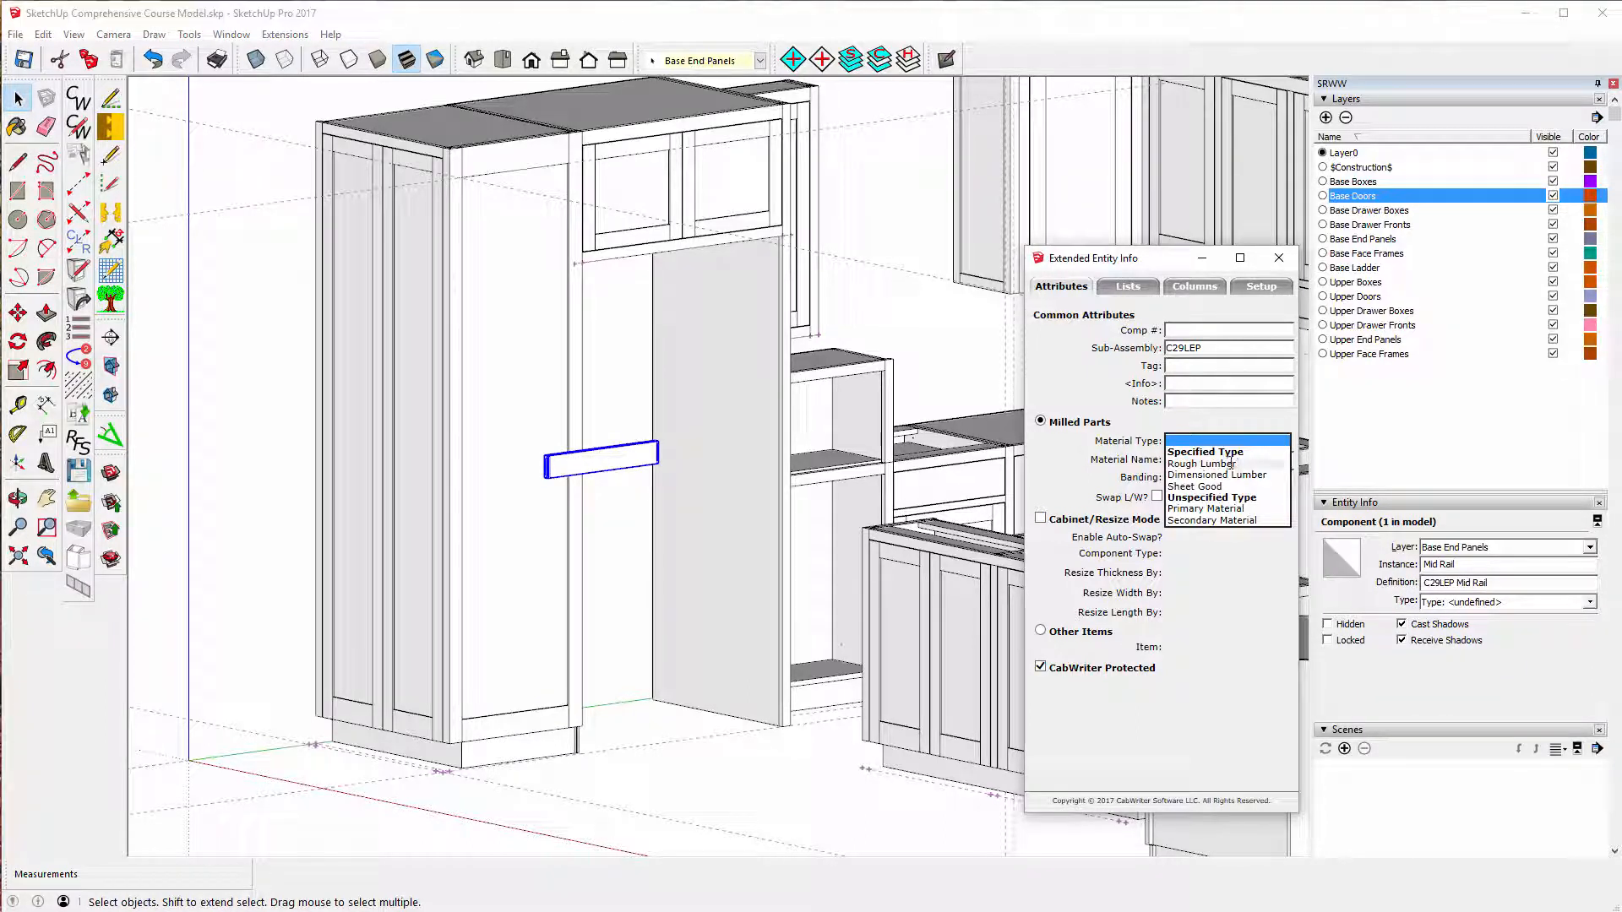
pyautogui.click(1223, 464)
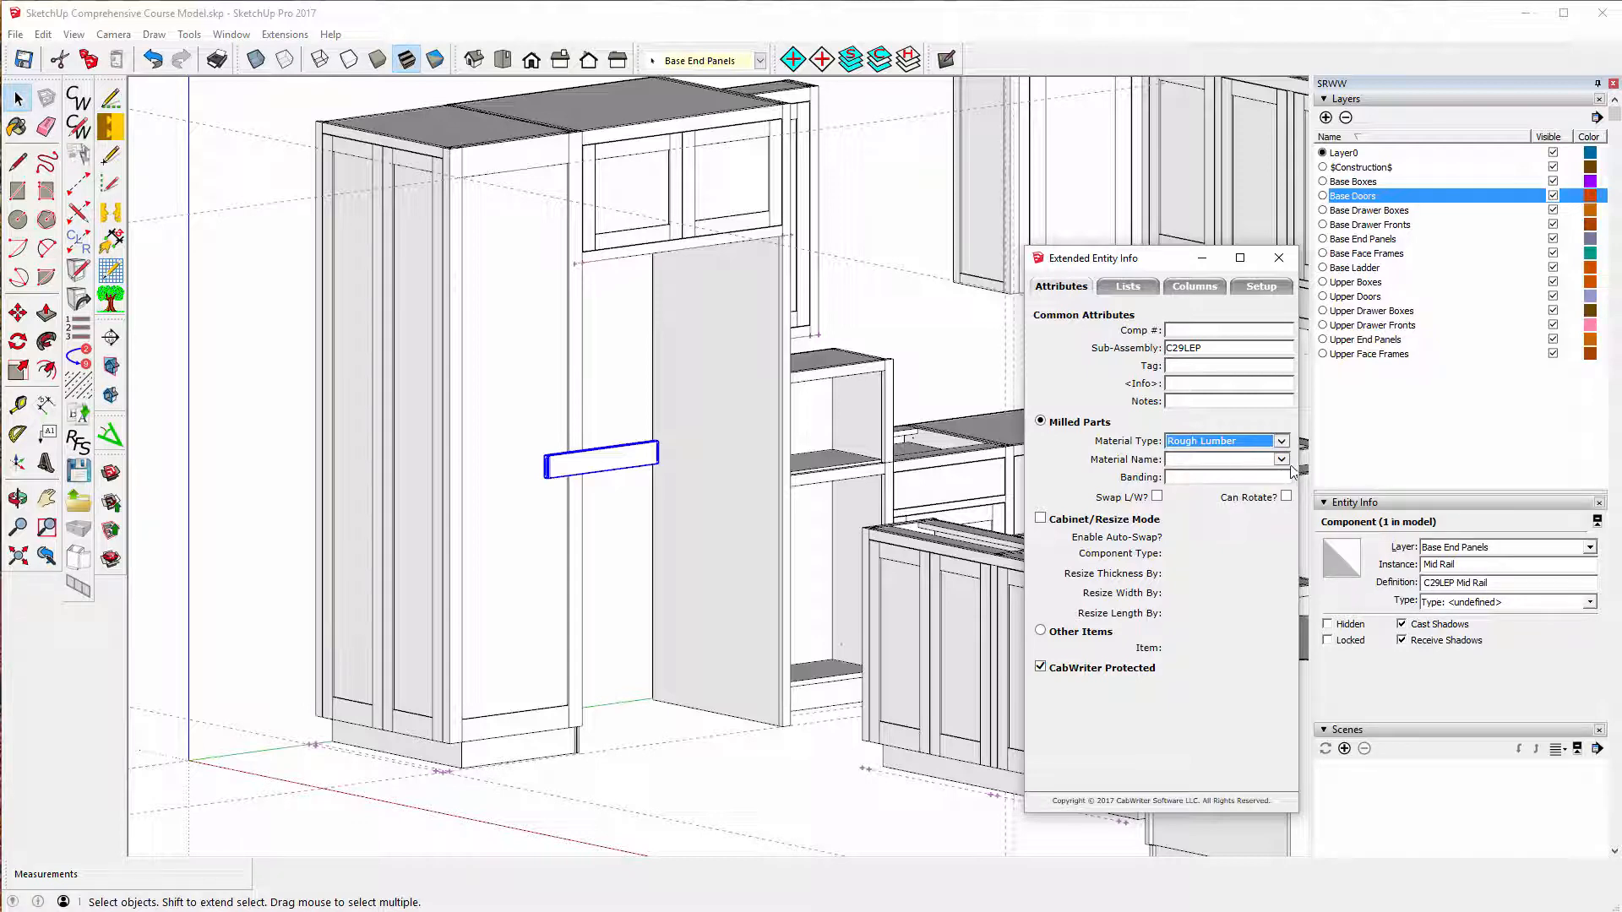
pyautogui.click(1282, 460)
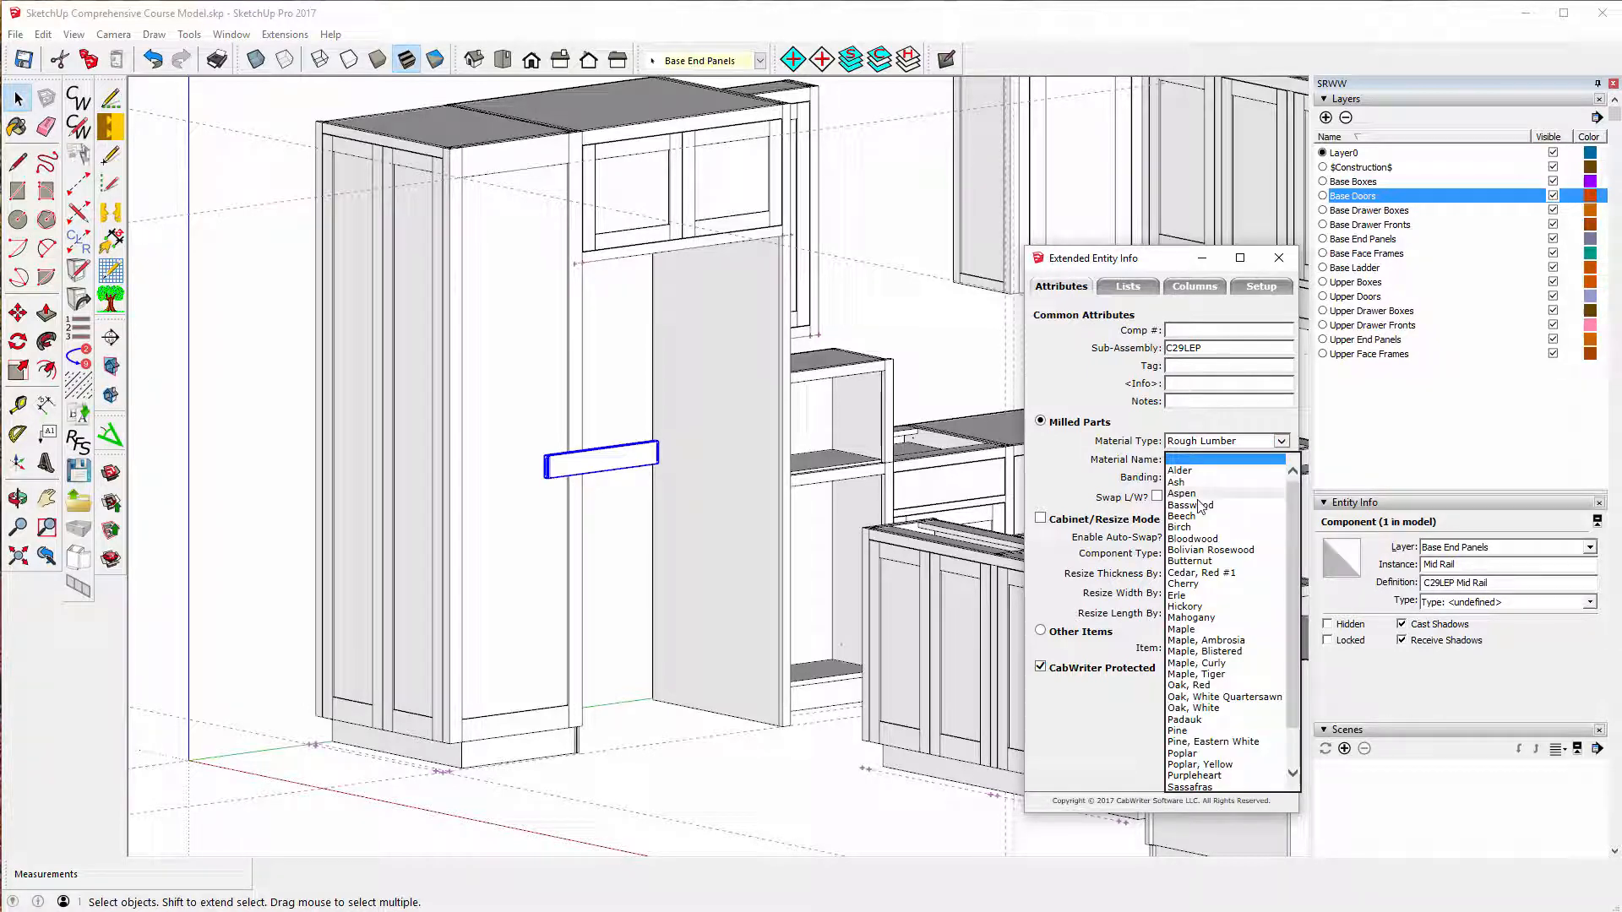
pyautogui.click(1180, 631)
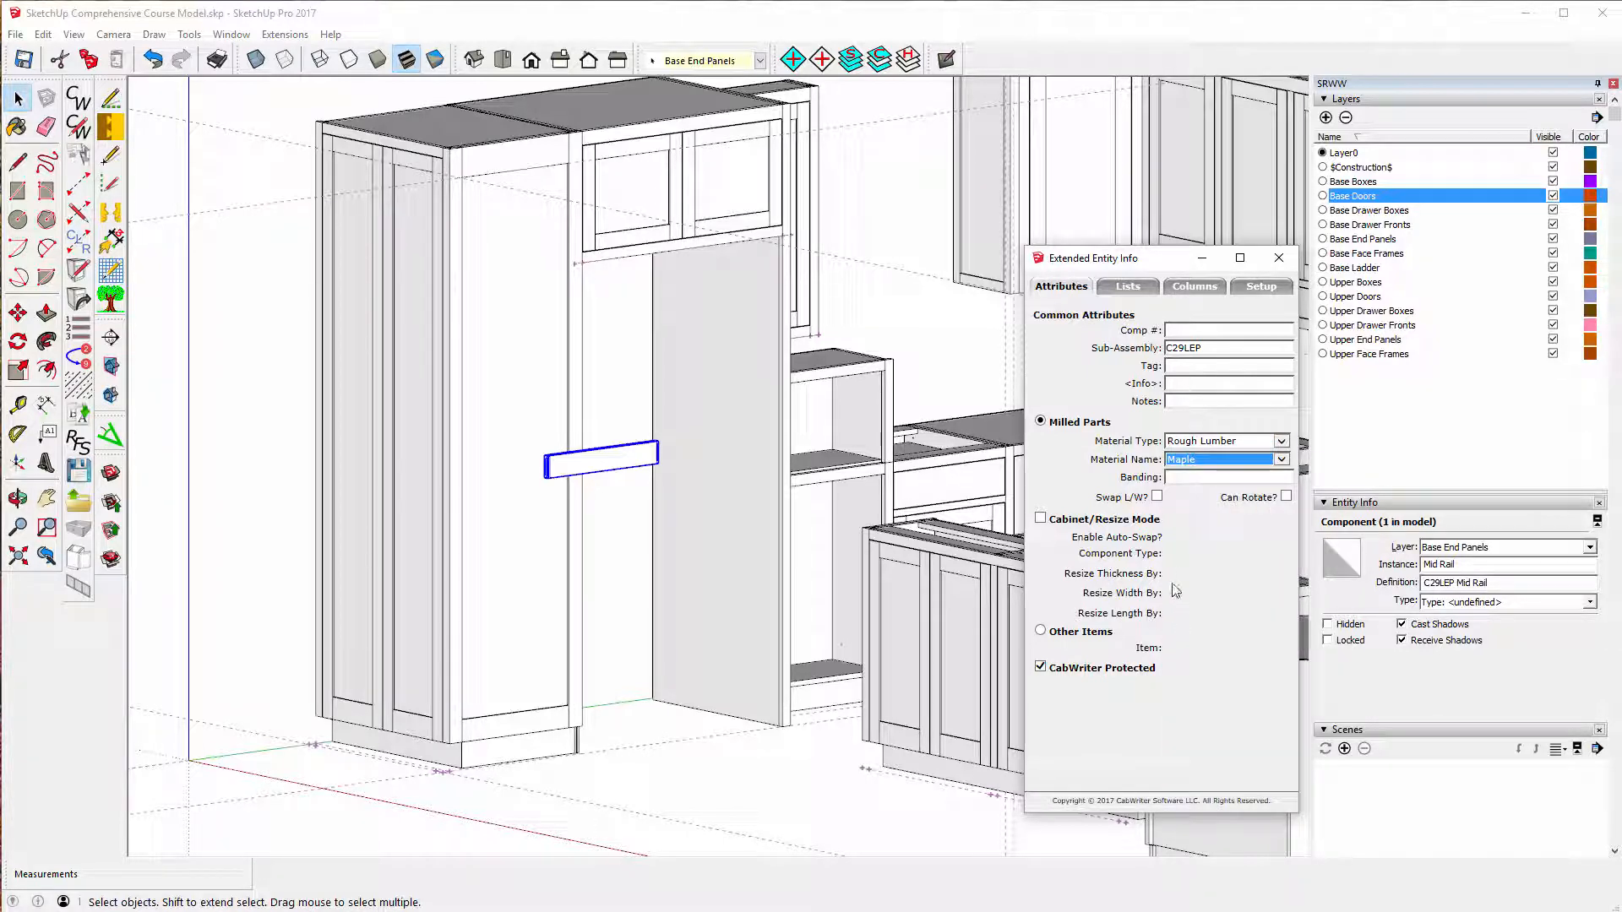
# - Enable Cabinet/Resize Mode for the mid rail, with thickness resized by 1/32" and width by 1/16"
pyautogui.click(1040, 519)
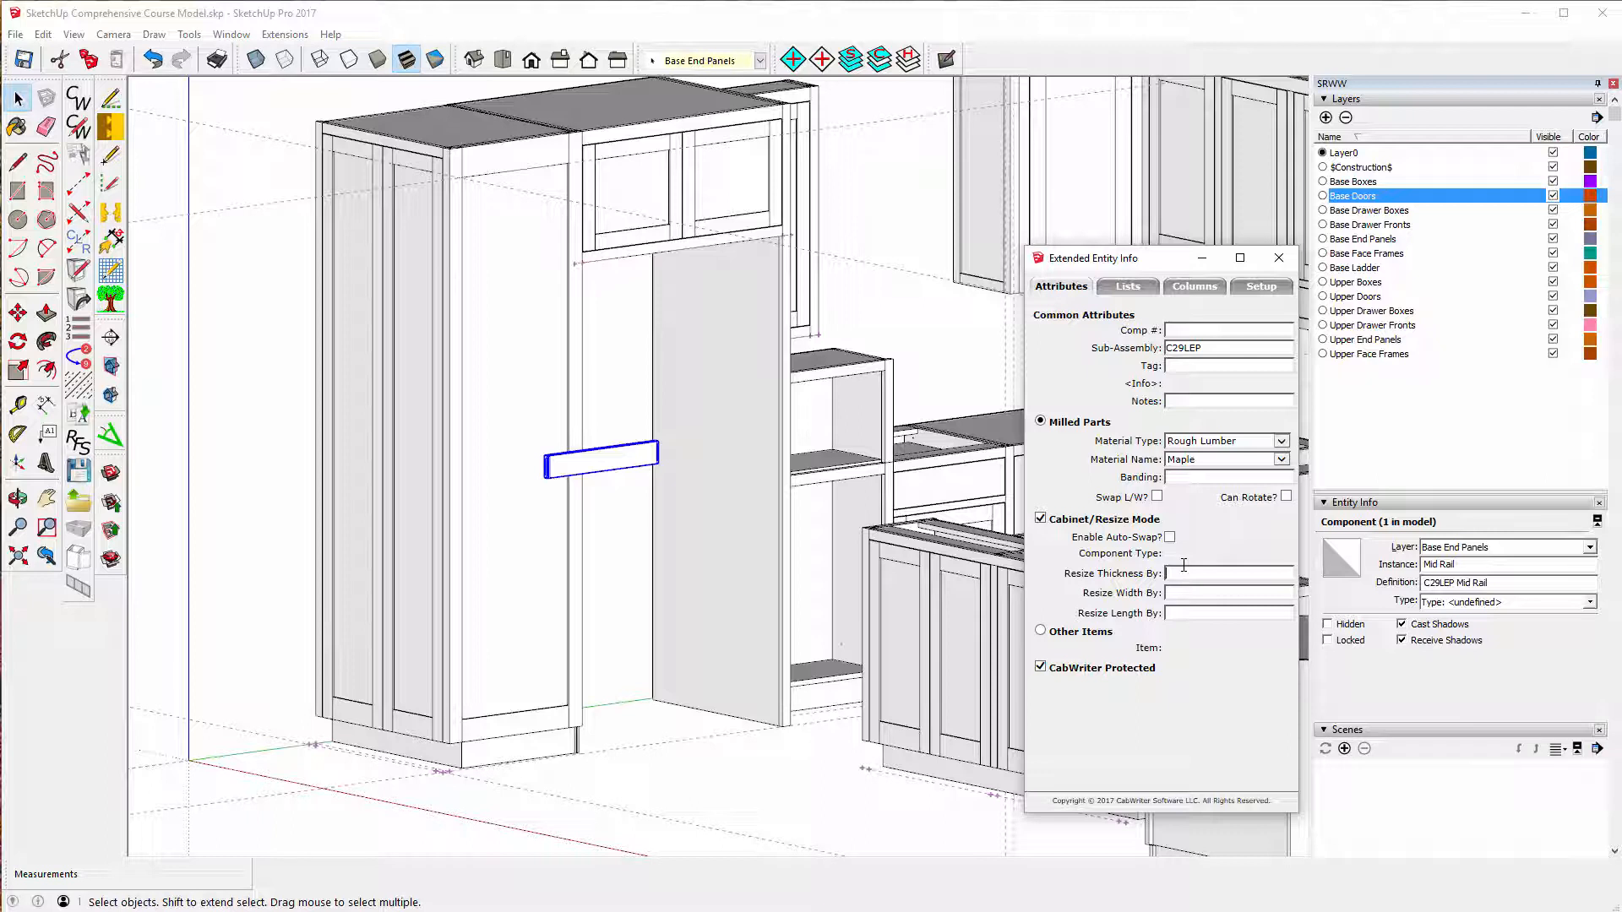
pyautogui.write('1/32"')
pyautogui.click(1180, 592)
pyautogui.write('1/16')
pyautogui.click(610, 538)
# - Move the mid rail 20" along the red axis back into the tall cabinet's right end panel frame
pyautogui.click(580, 461)
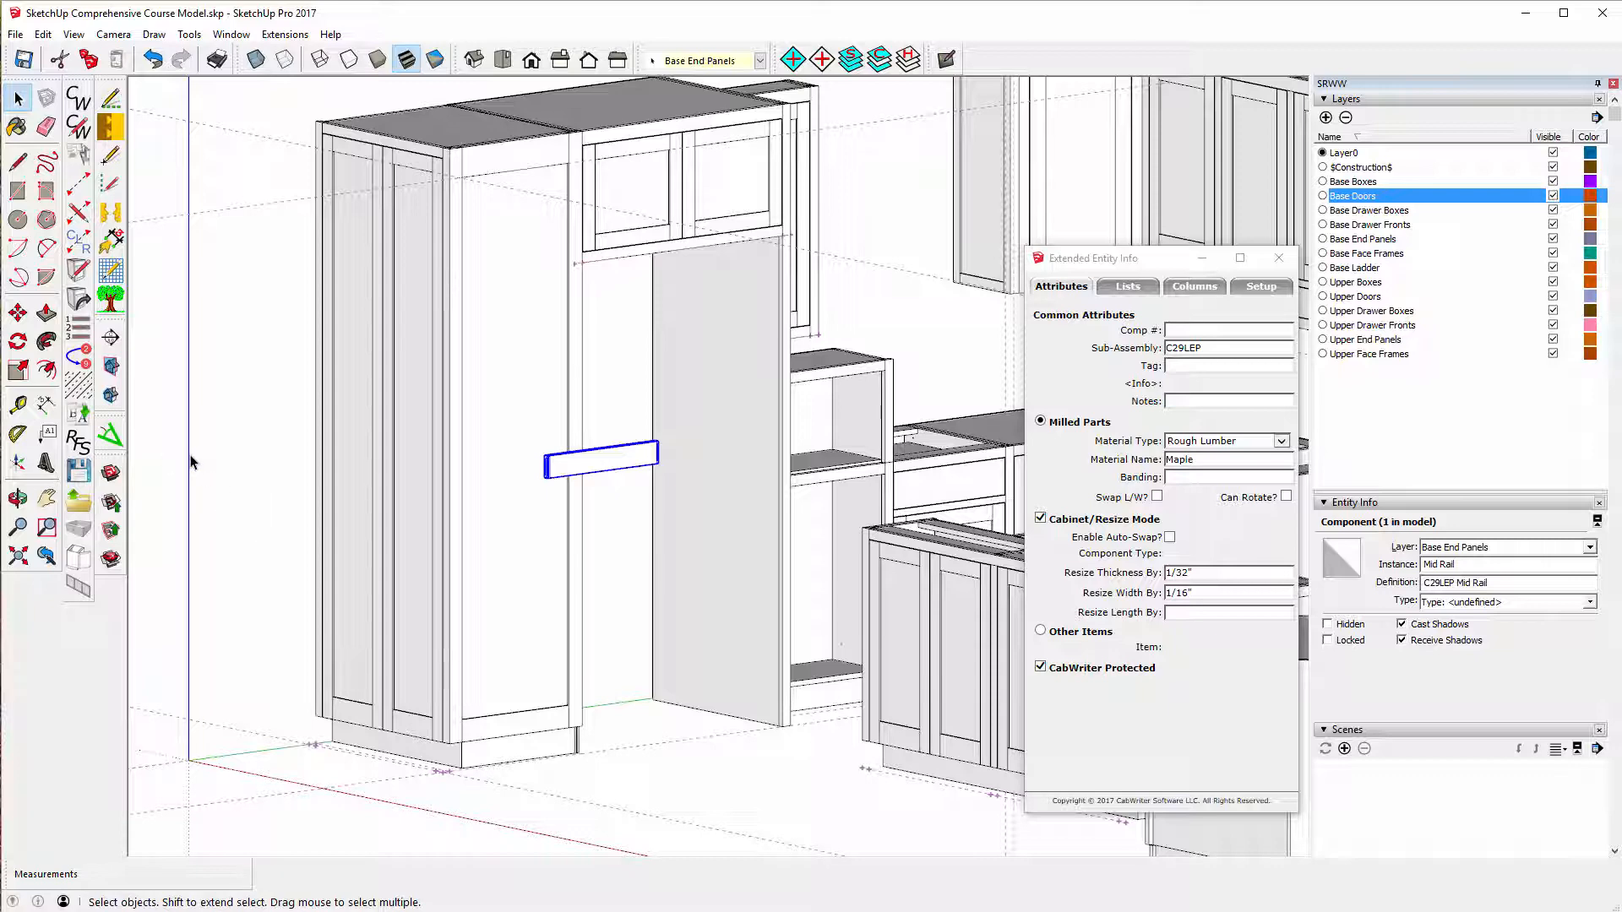
pyautogui.click(17, 312)
pyautogui.click(545, 455)
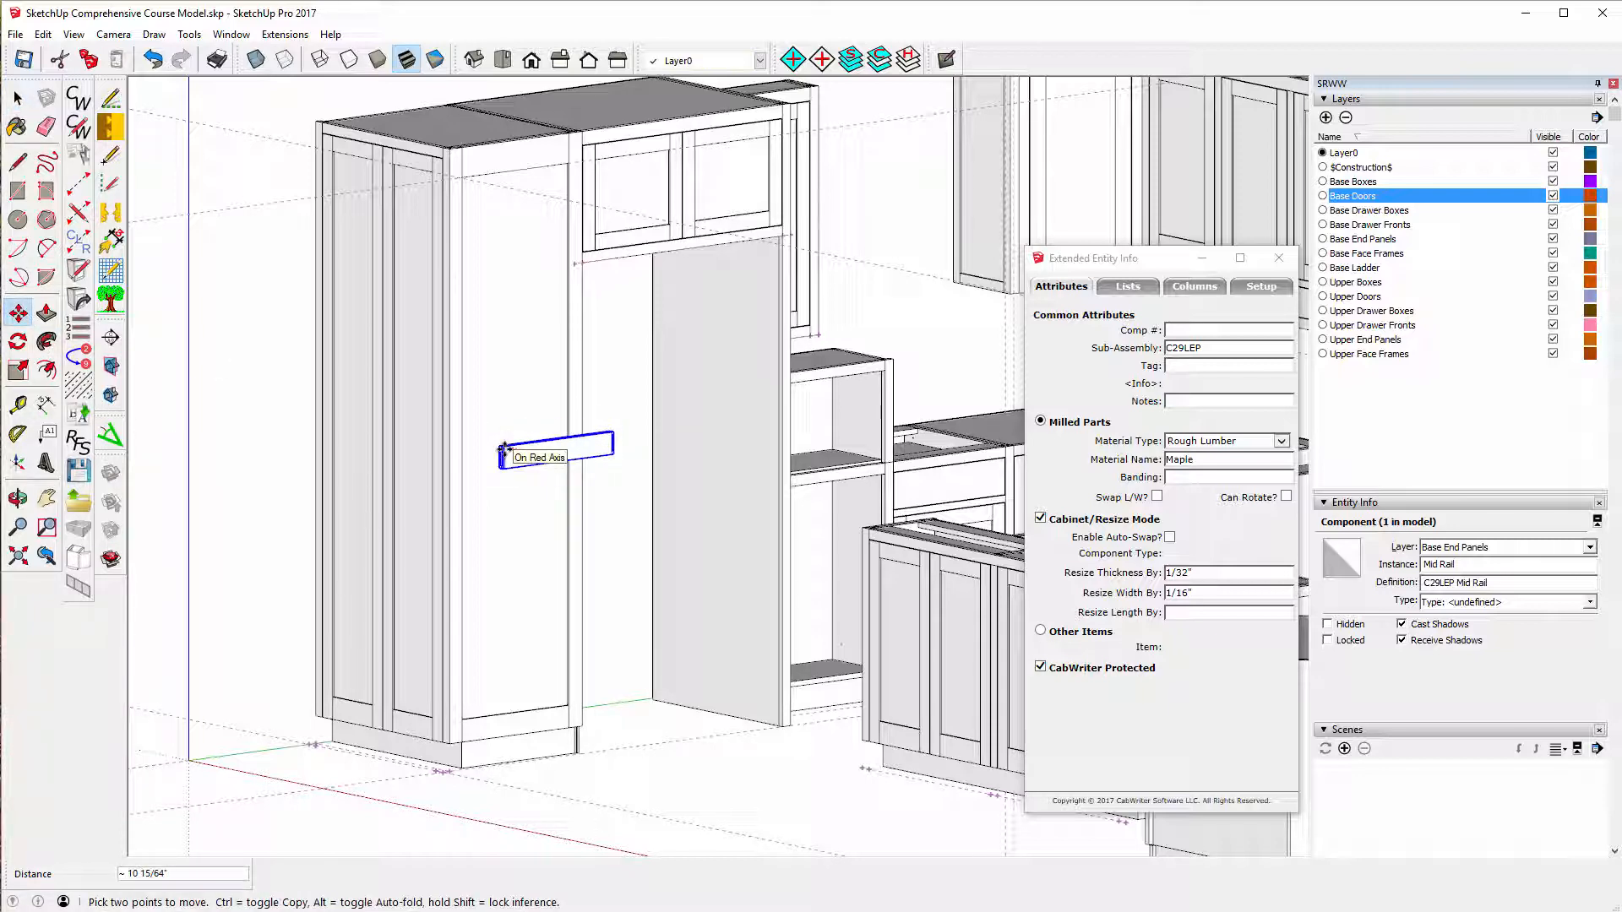
pyautogui.write('20')
pyautogui.press('Return')
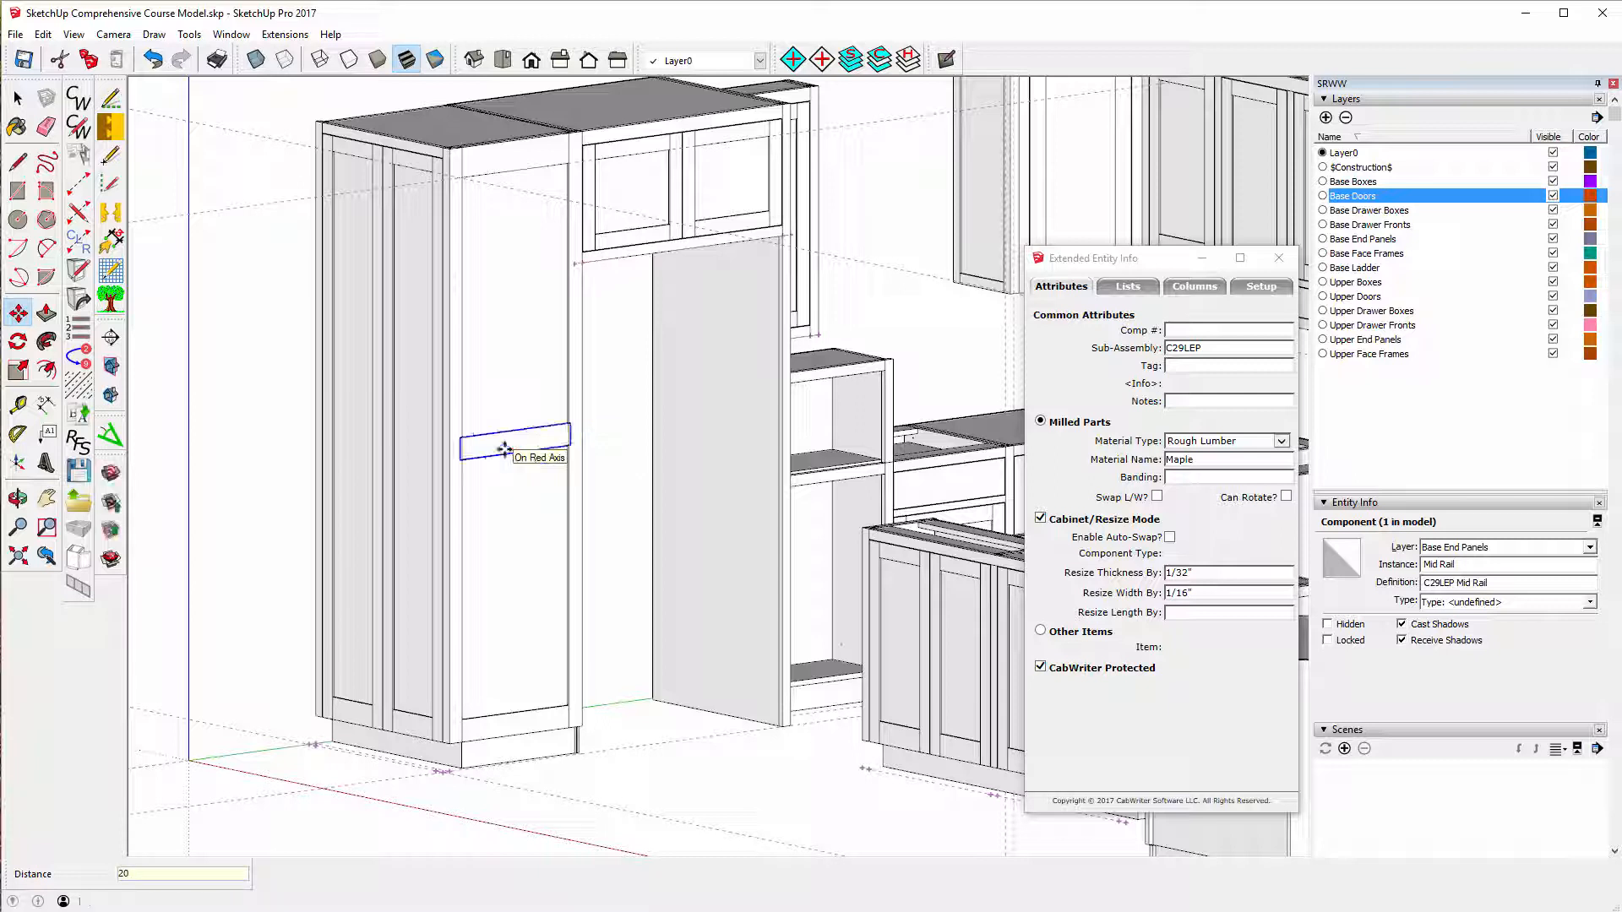
pyautogui.click(17, 98)
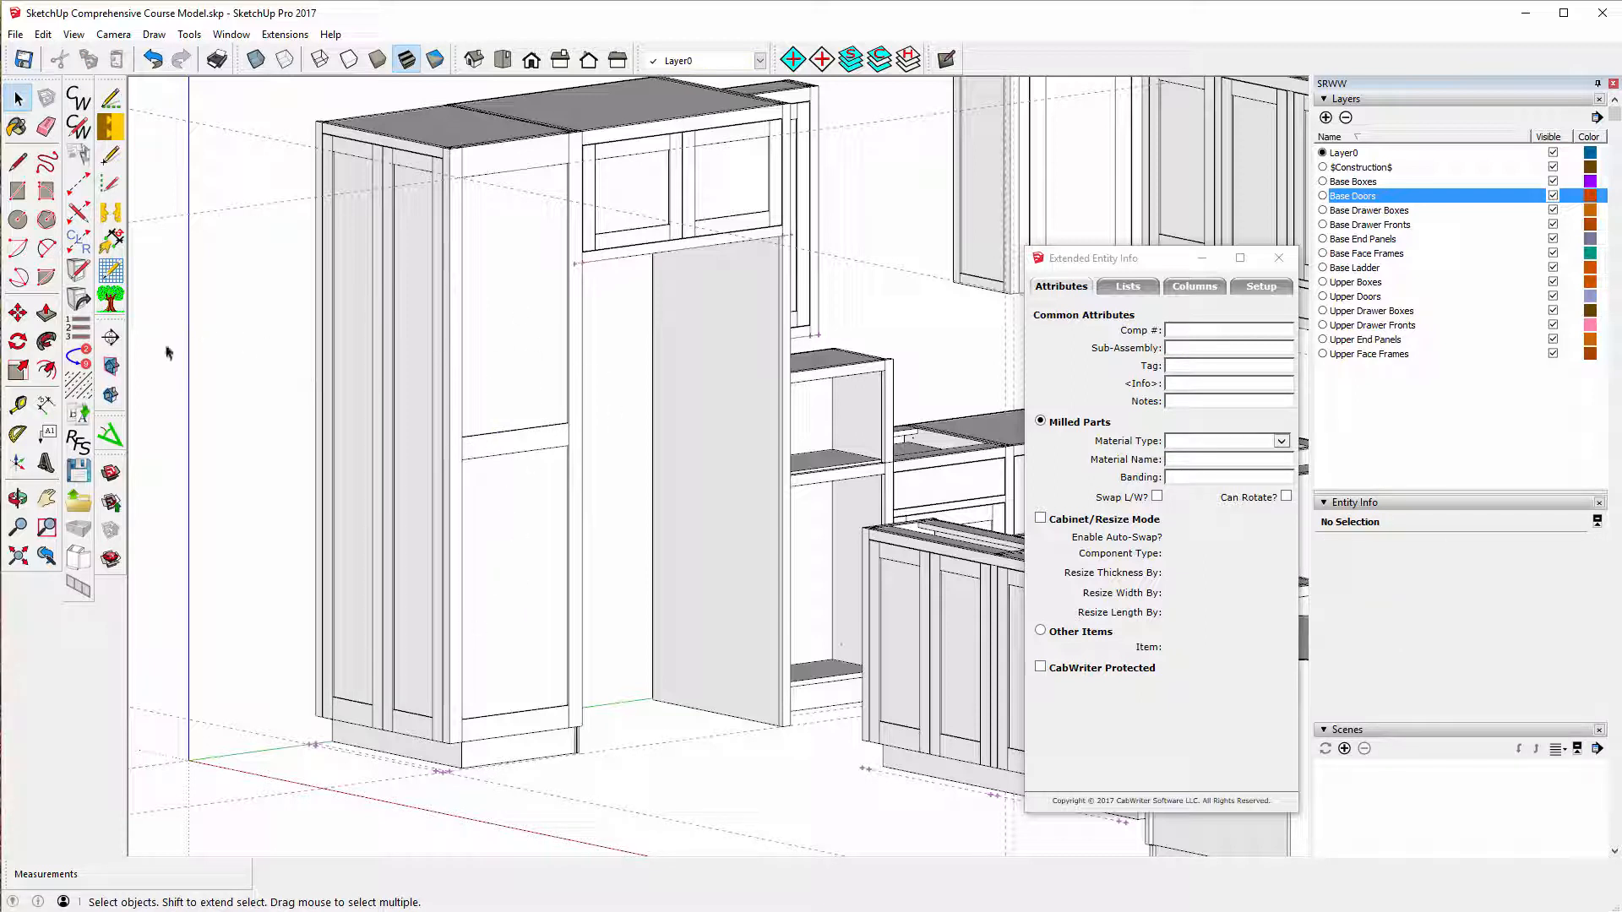
# - Measure the vertical openings between the top rail and mid rail, and between the mid rail and bottom rail
pyautogui.click(16, 408)
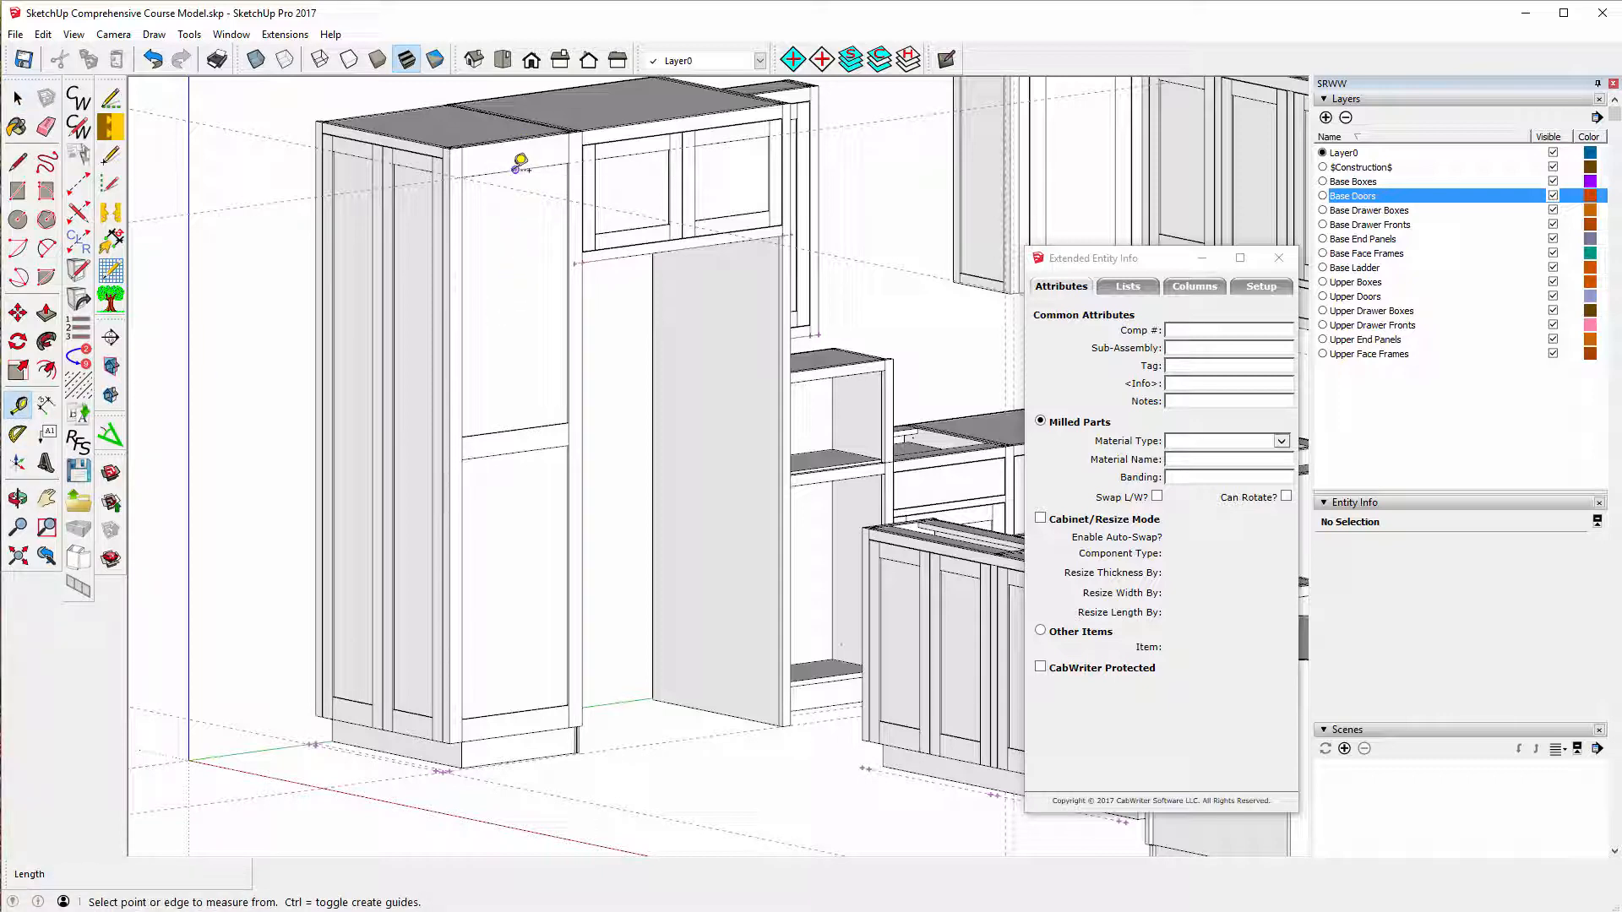
pyautogui.click(515, 170)
pyautogui.scroll(8, 521, 417)
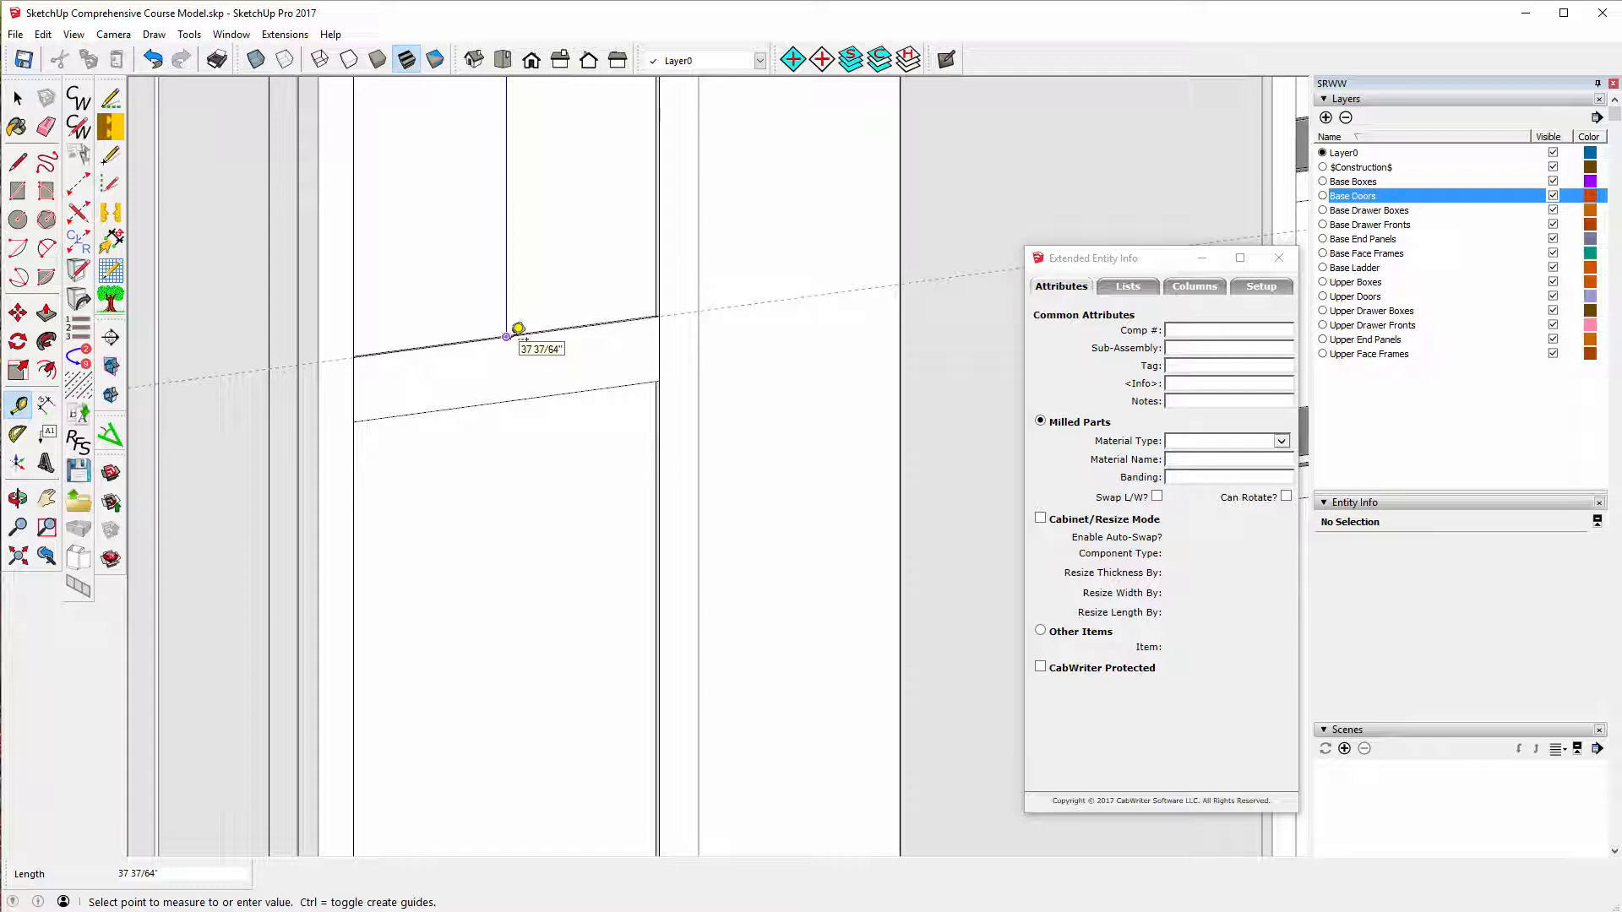
pyautogui.click(518, 328)
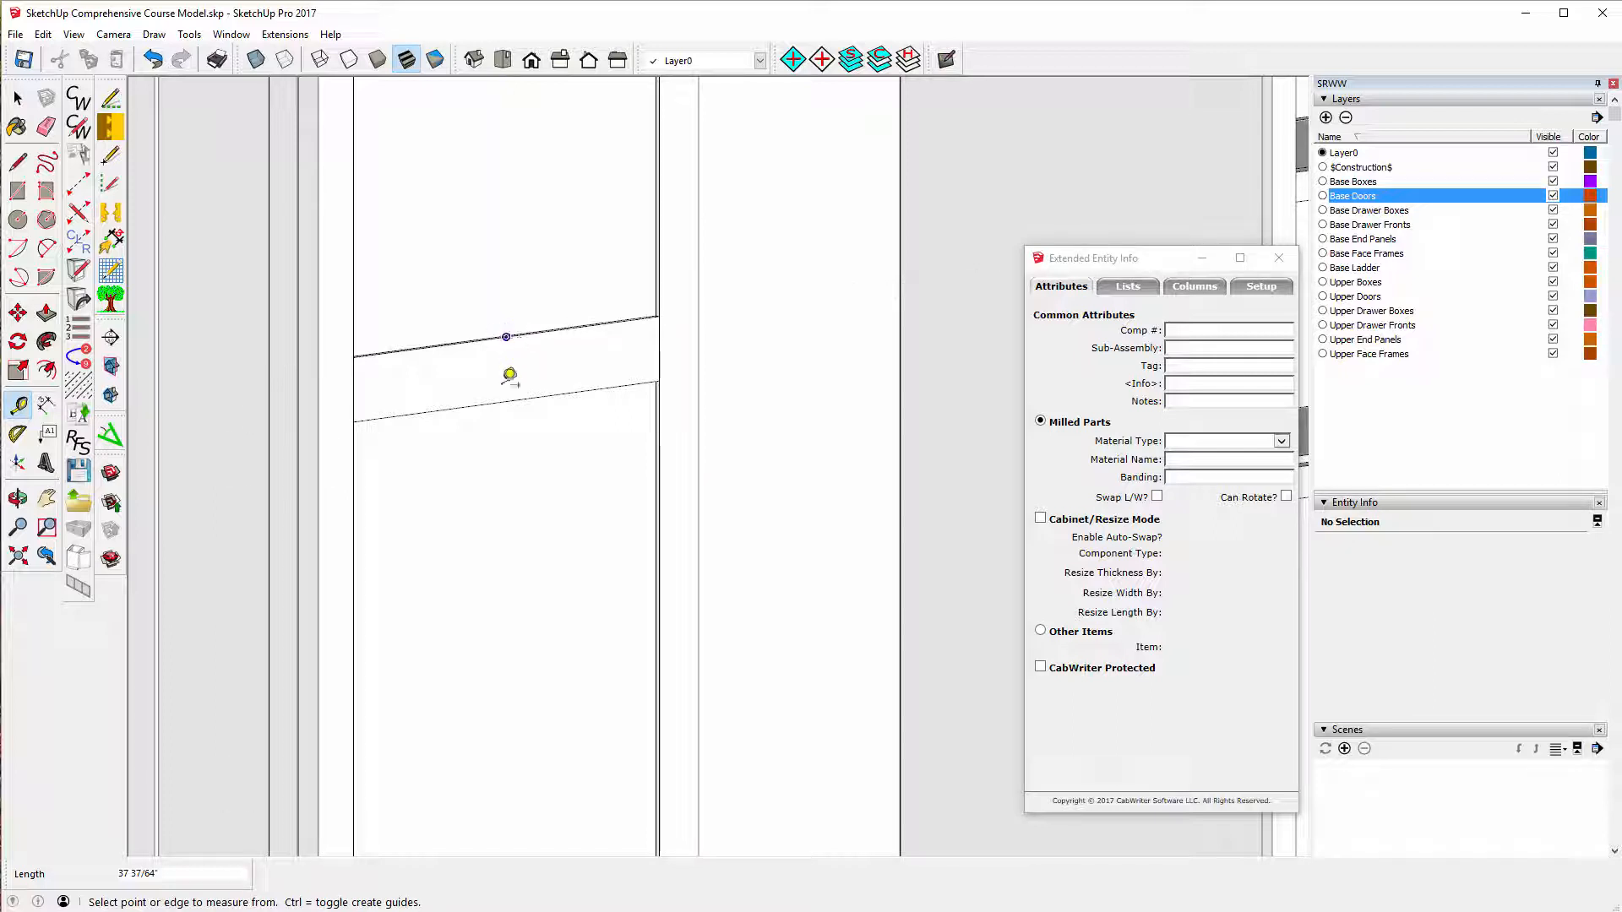
pyautogui.click(507, 400)
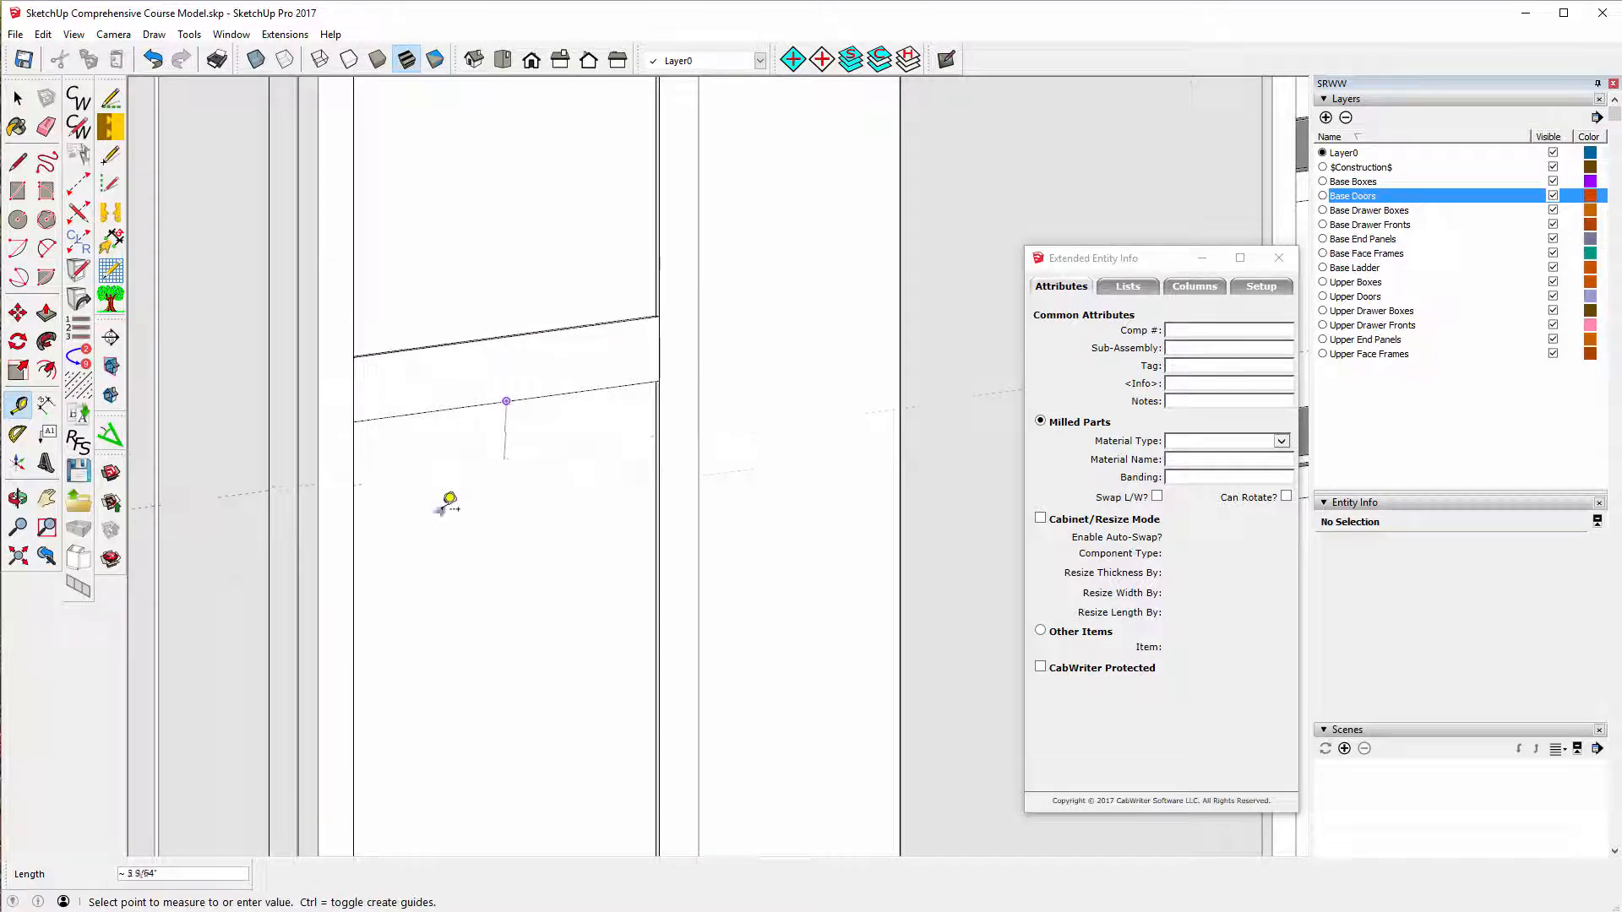
pyautogui.scroll(-10, 448, 501)
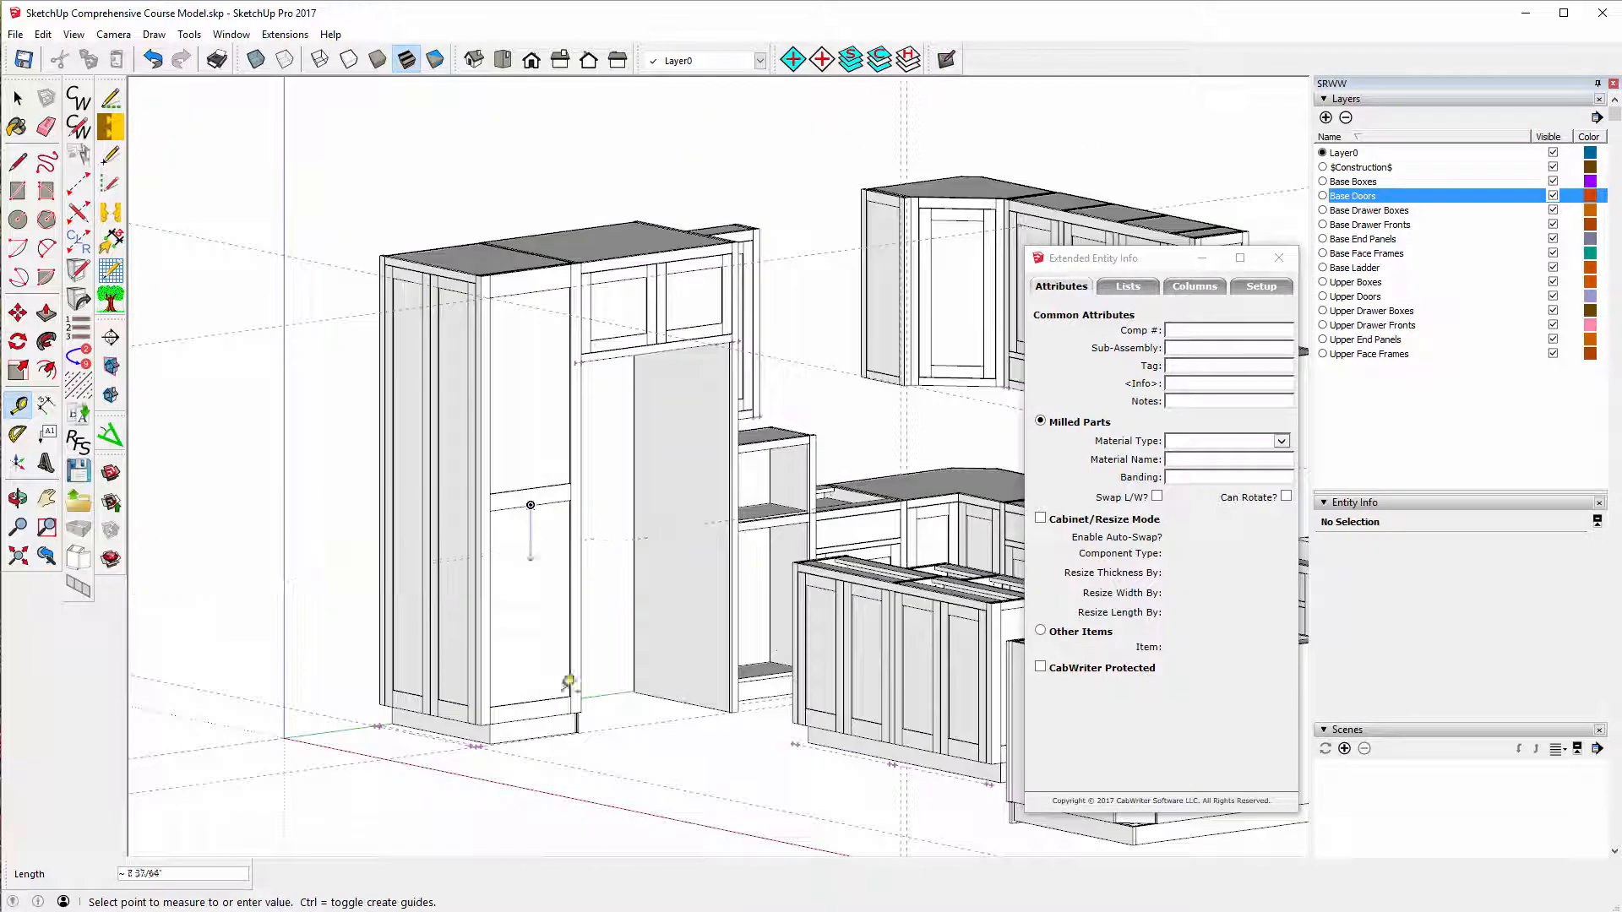
pyautogui.scroll(1, 558, 785)
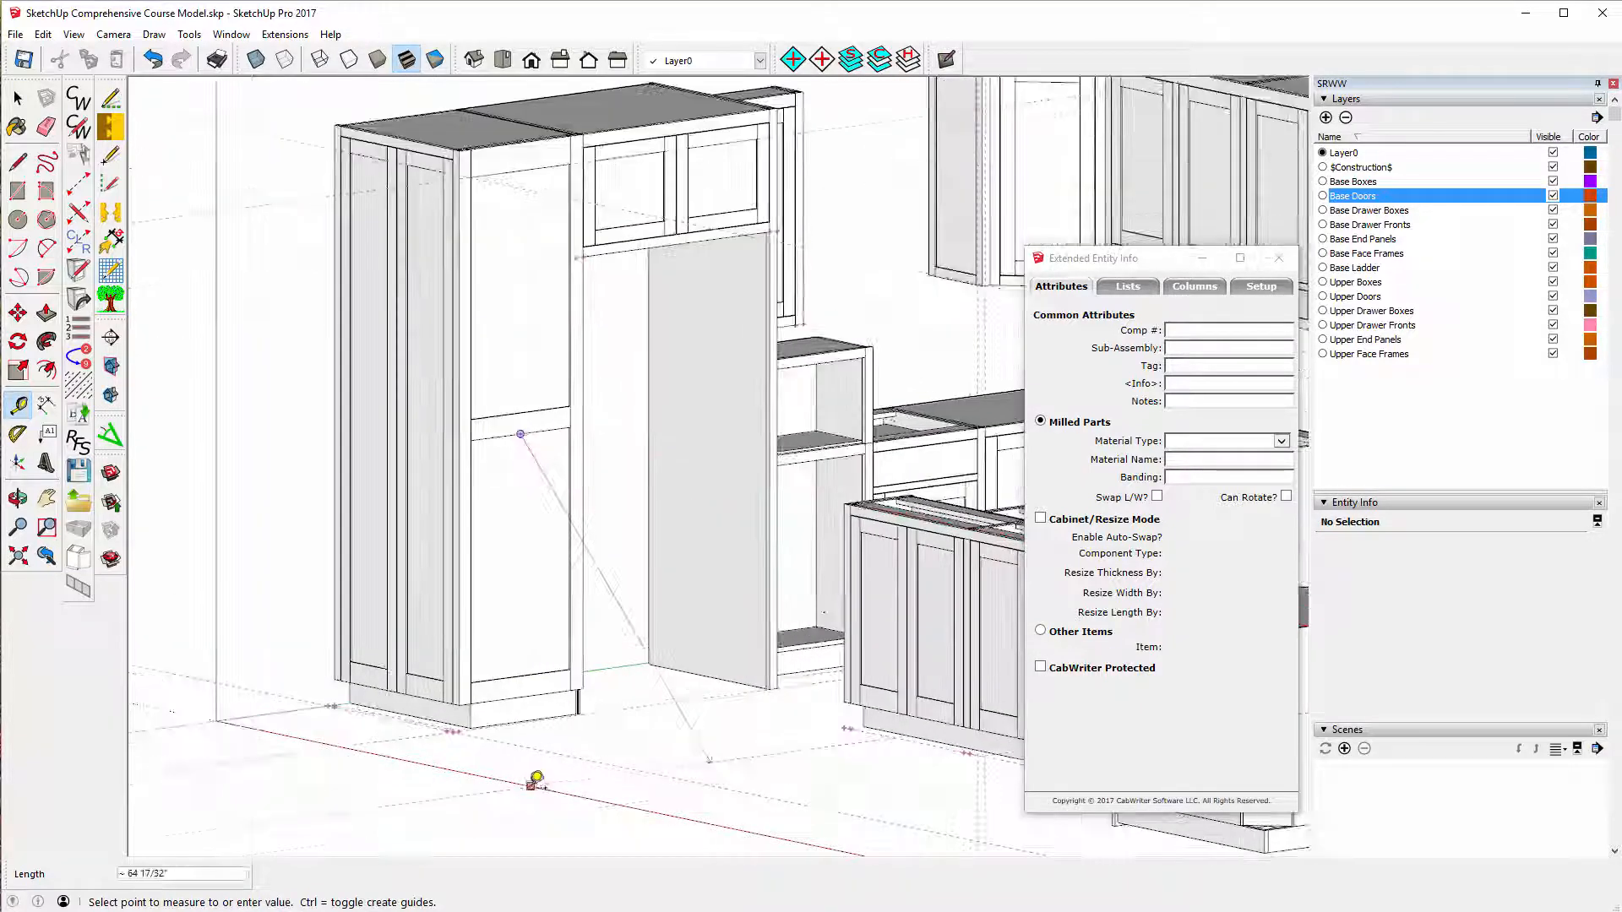
pyautogui.scroll(2, 547, 681)
pyautogui.scroll(5, 547, 680)
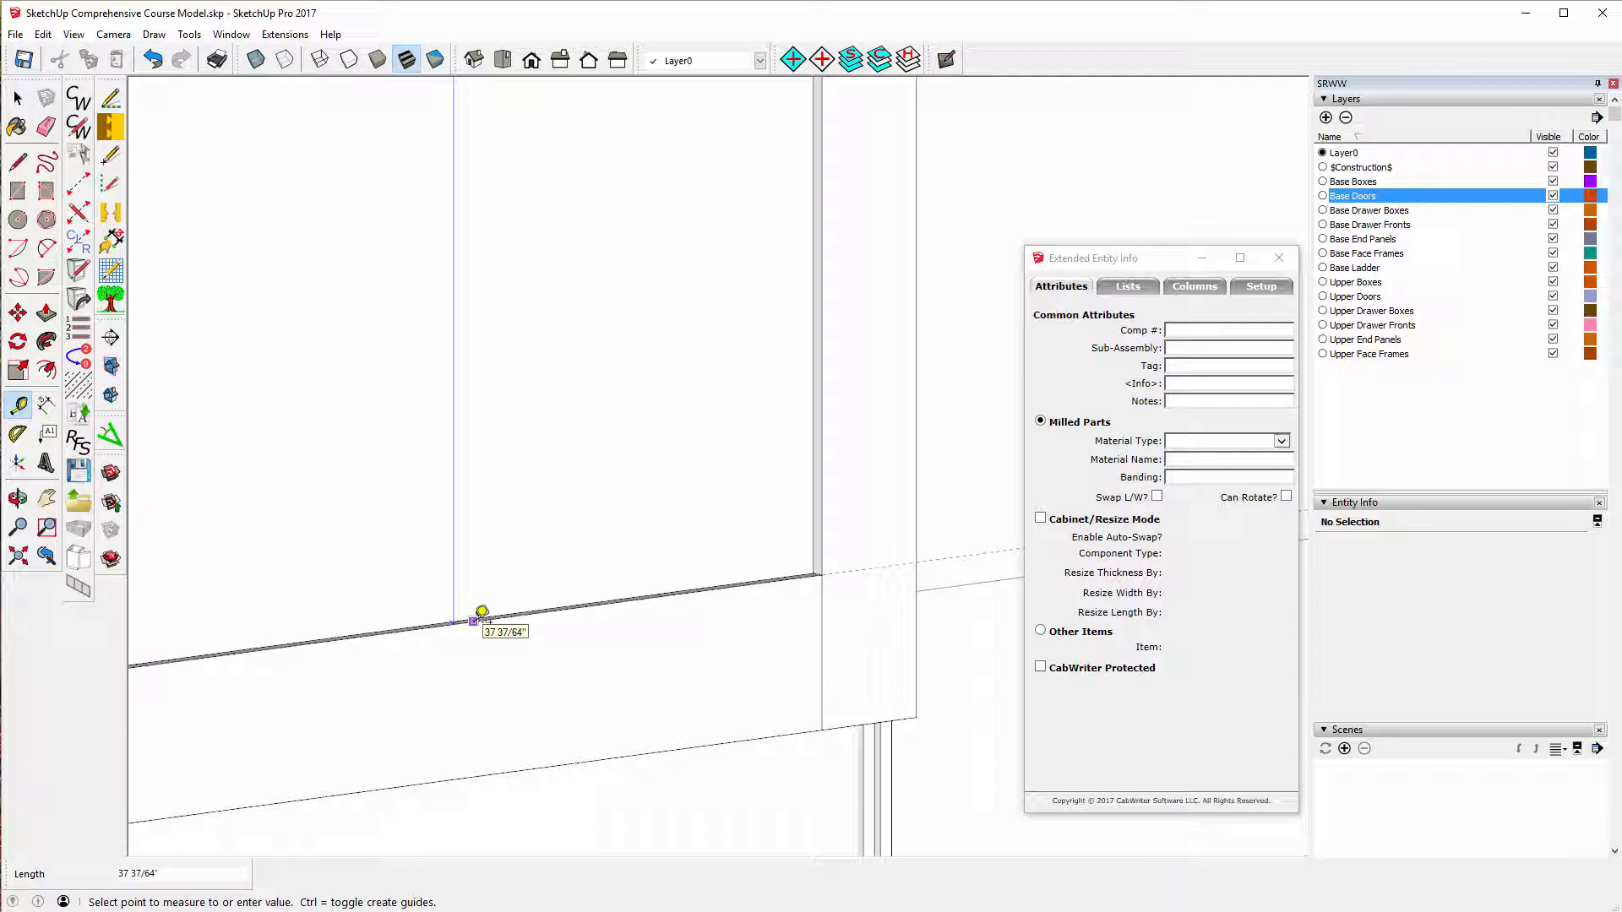
pyautogui.click(481, 611)
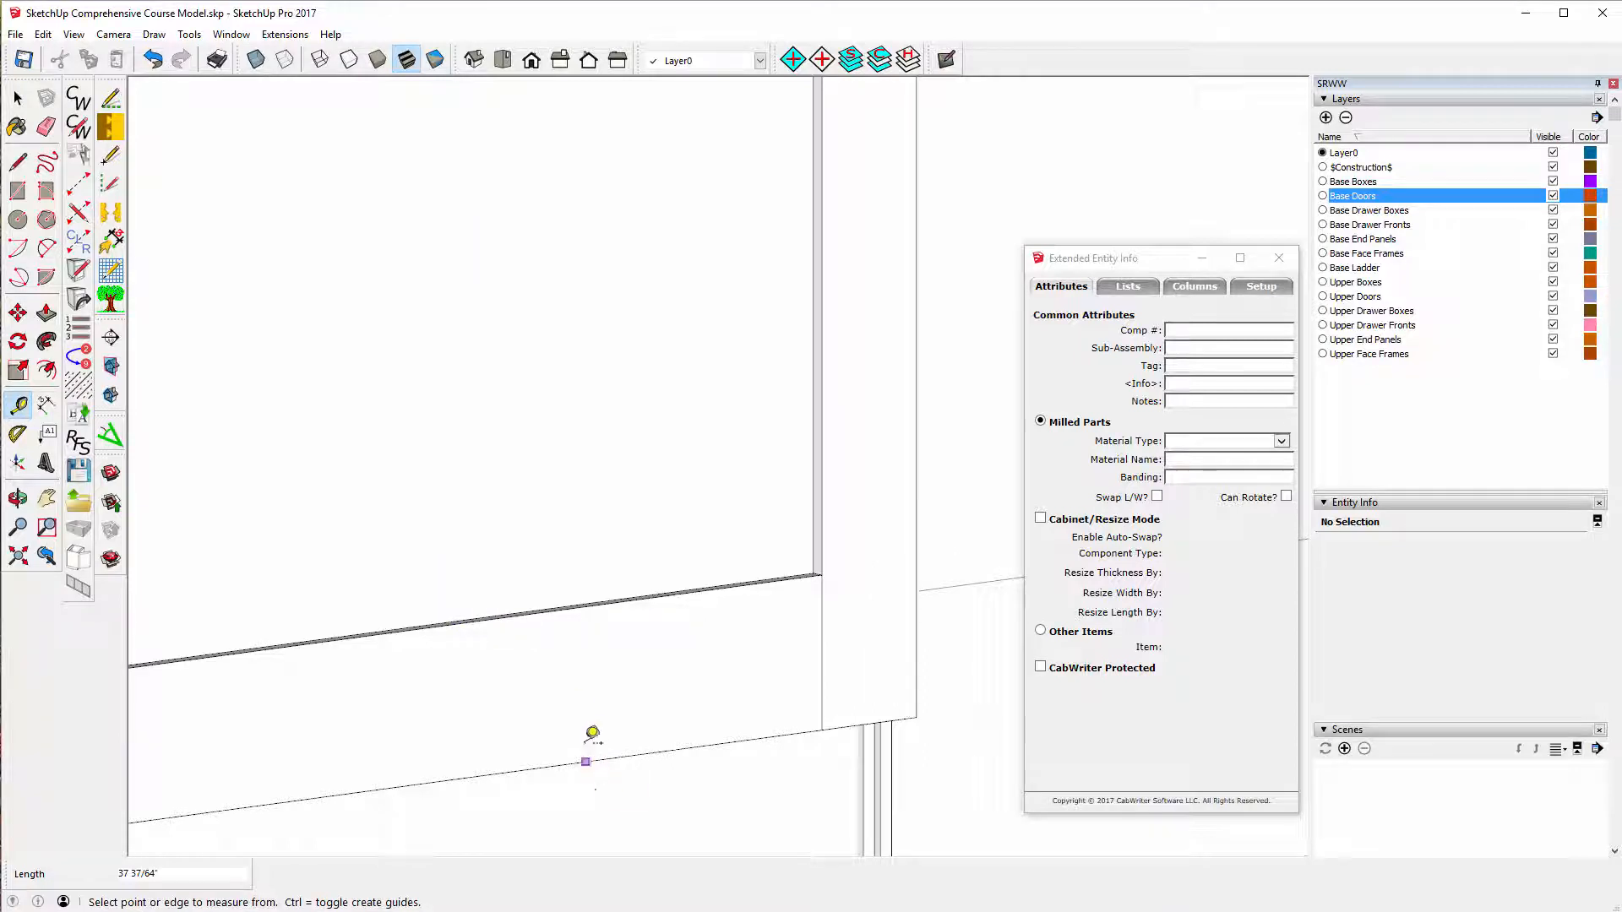
pyautogui.scroll(-8, 590, 761)
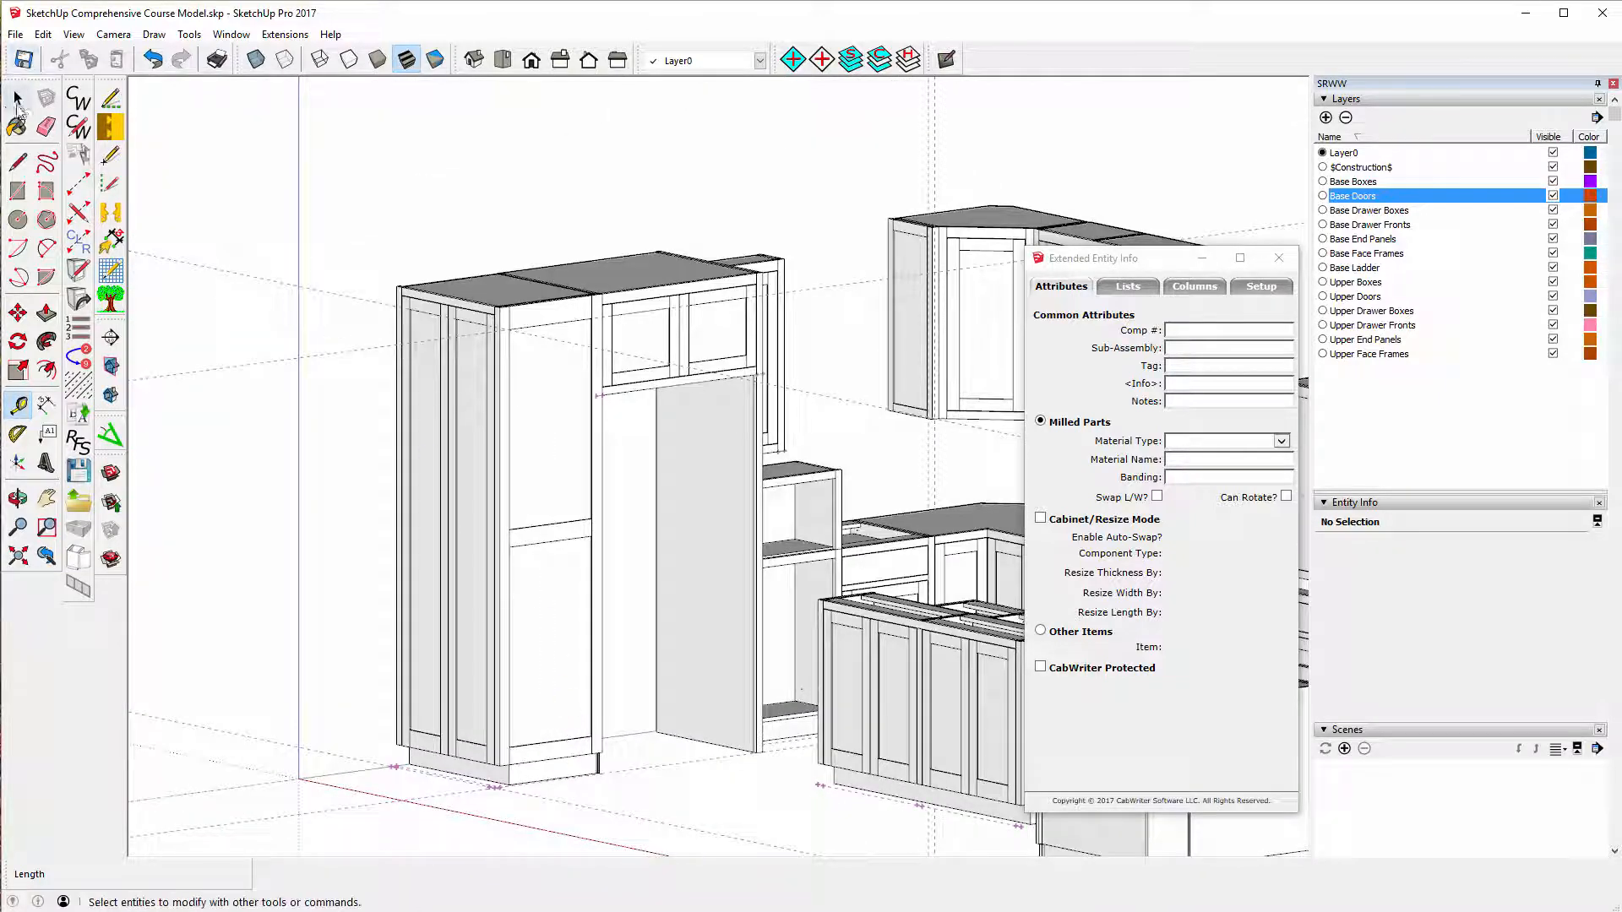
# - Move the plywood right end panel about 38 1/8" along the red axis, out of its frame
pyautogui.click(19, 98)
pyautogui.click(545, 432)
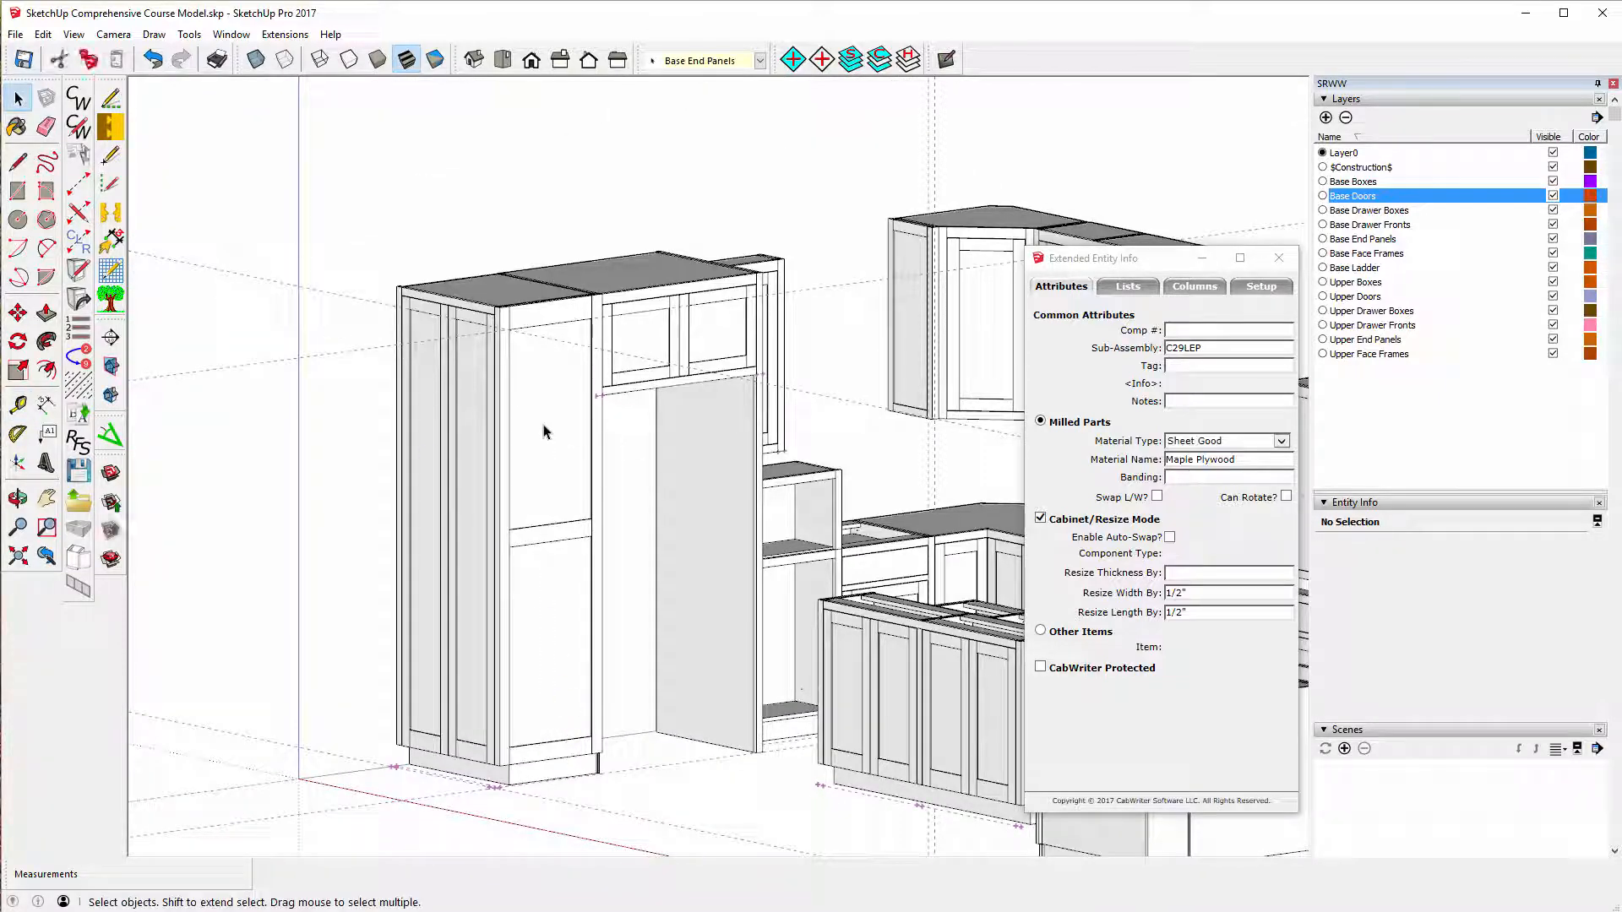
pyautogui.click(17, 313)
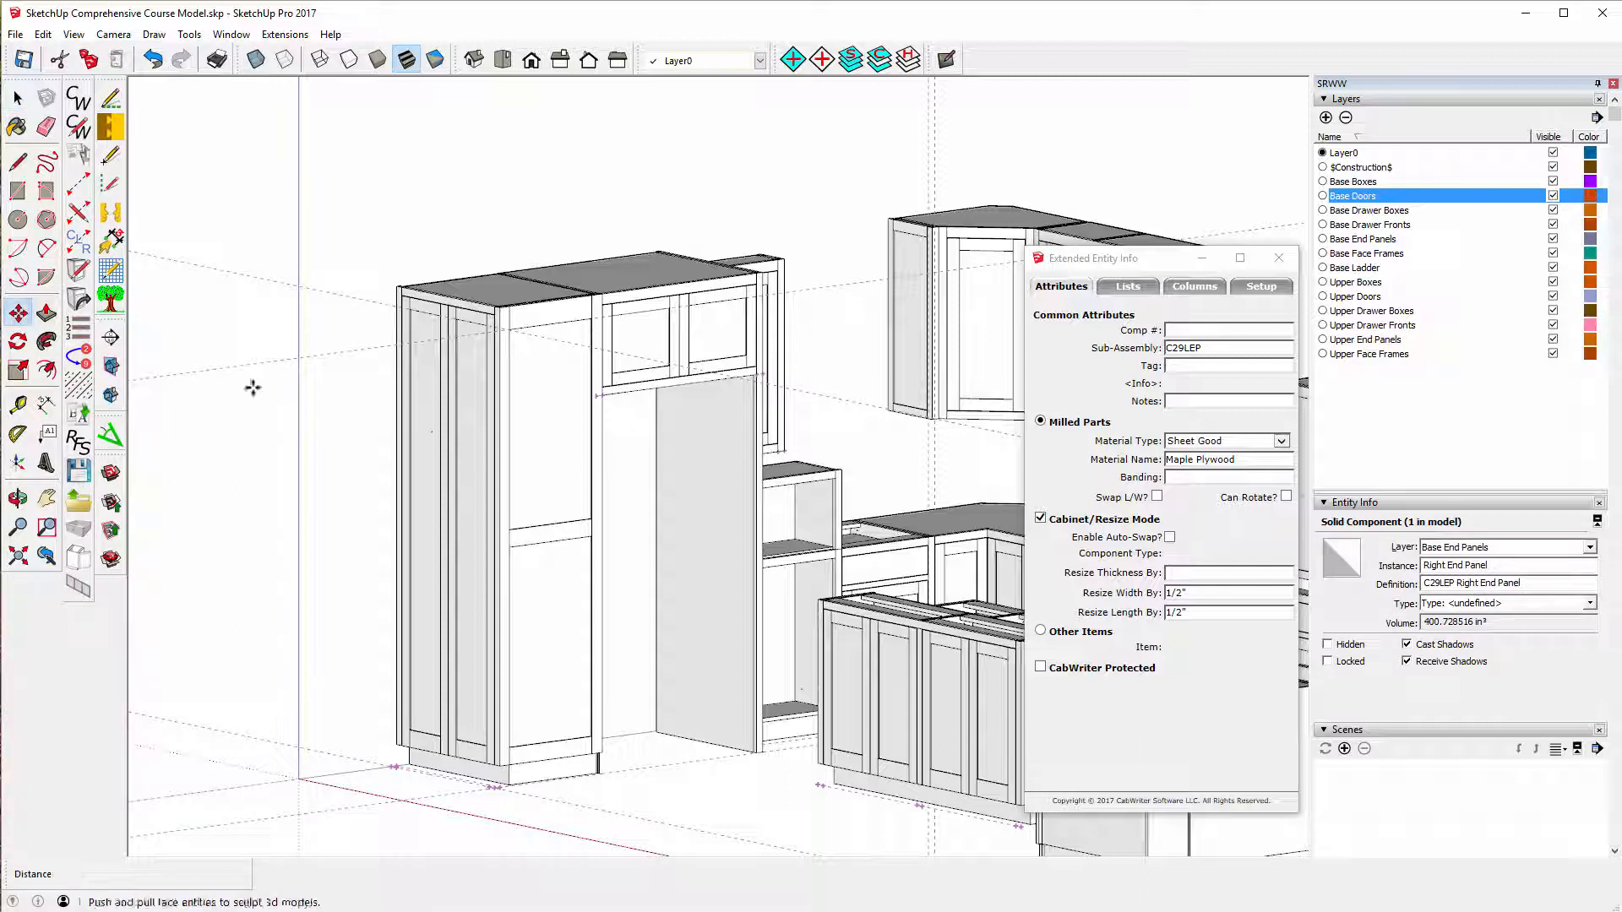
pyautogui.click(535, 434)
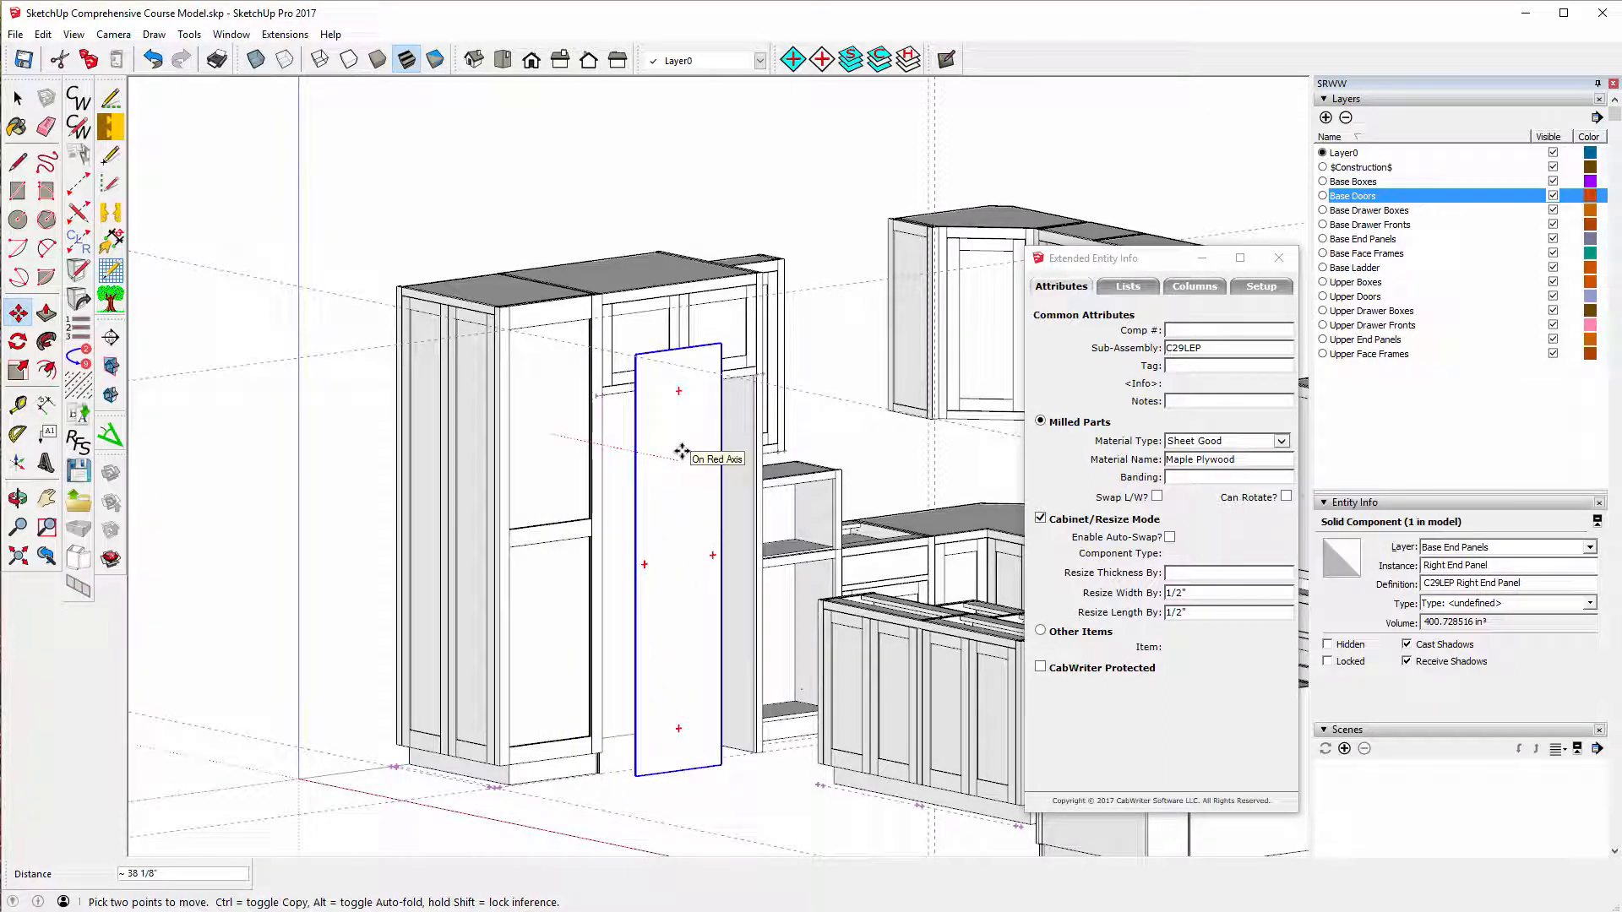
pyautogui.click(682, 452)
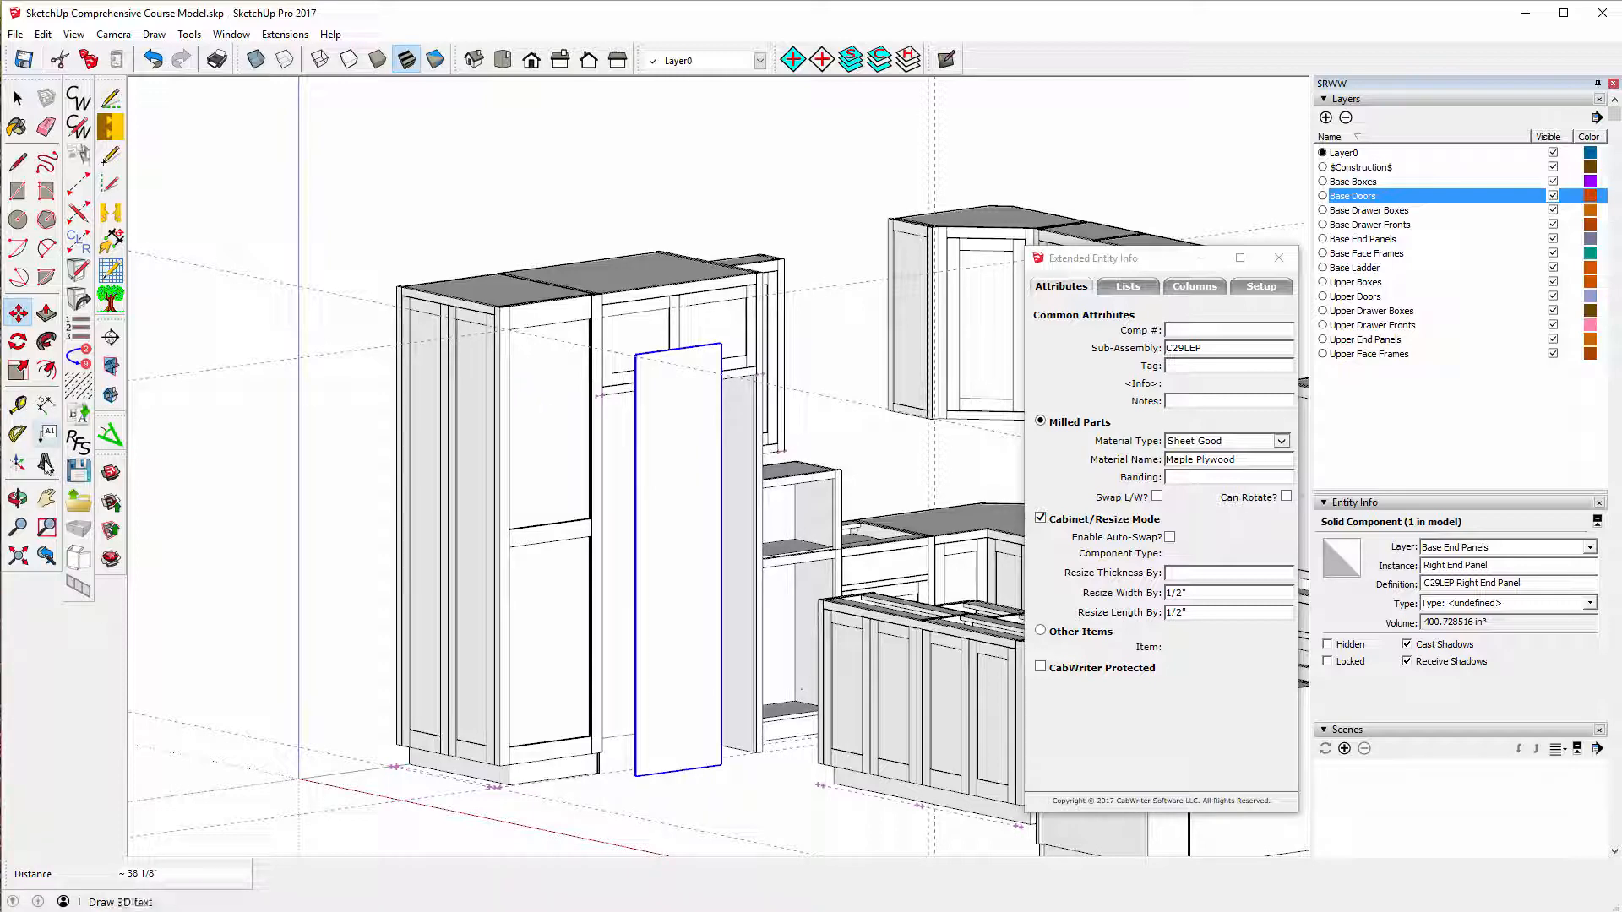
# - Create a guide line 37 37/64" below the top edge of the pulled-out plywood panel with Tape Measure
pyautogui.click(17, 407)
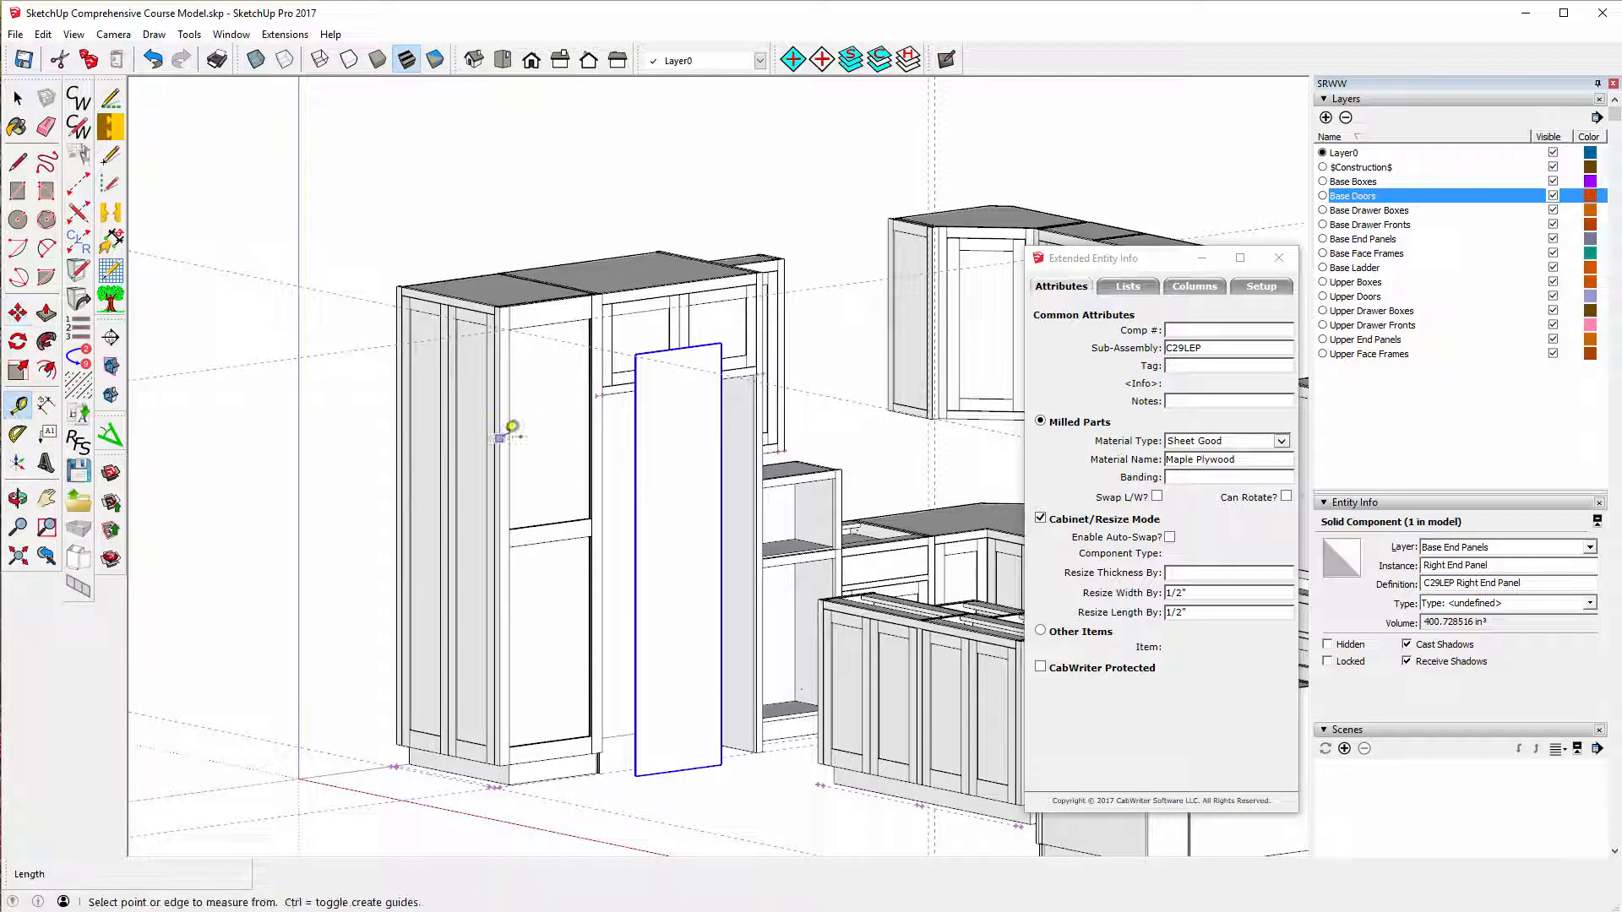
pyautogui.scroll(5, 649, 347)
pyautogui.scroll(2, 686, 373)
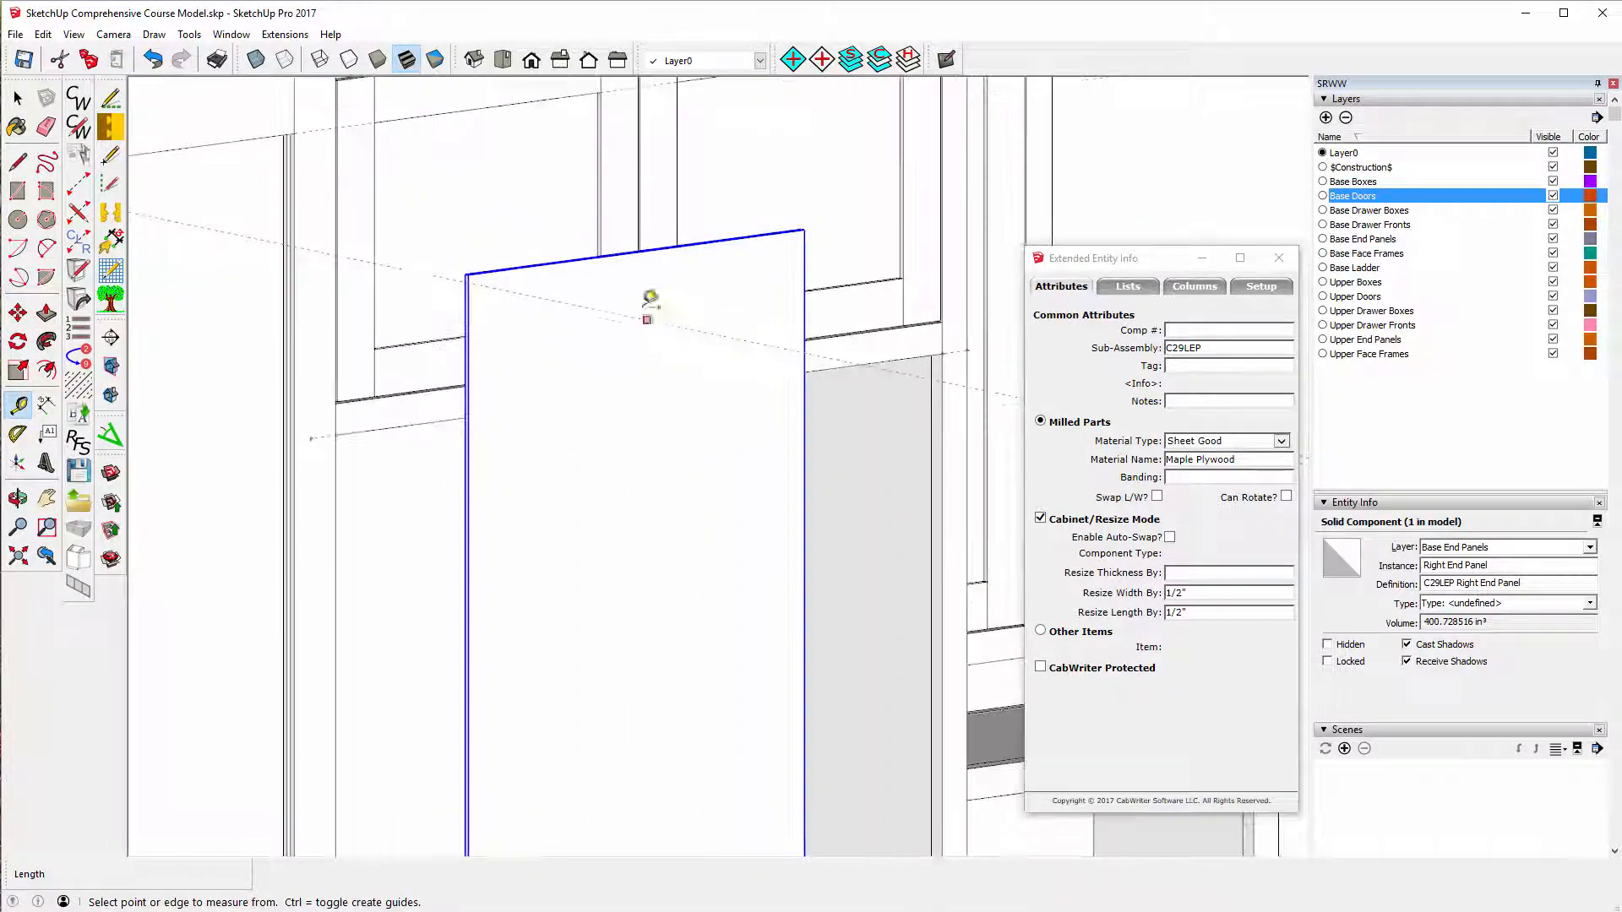
pyautogui.click(625, 252)
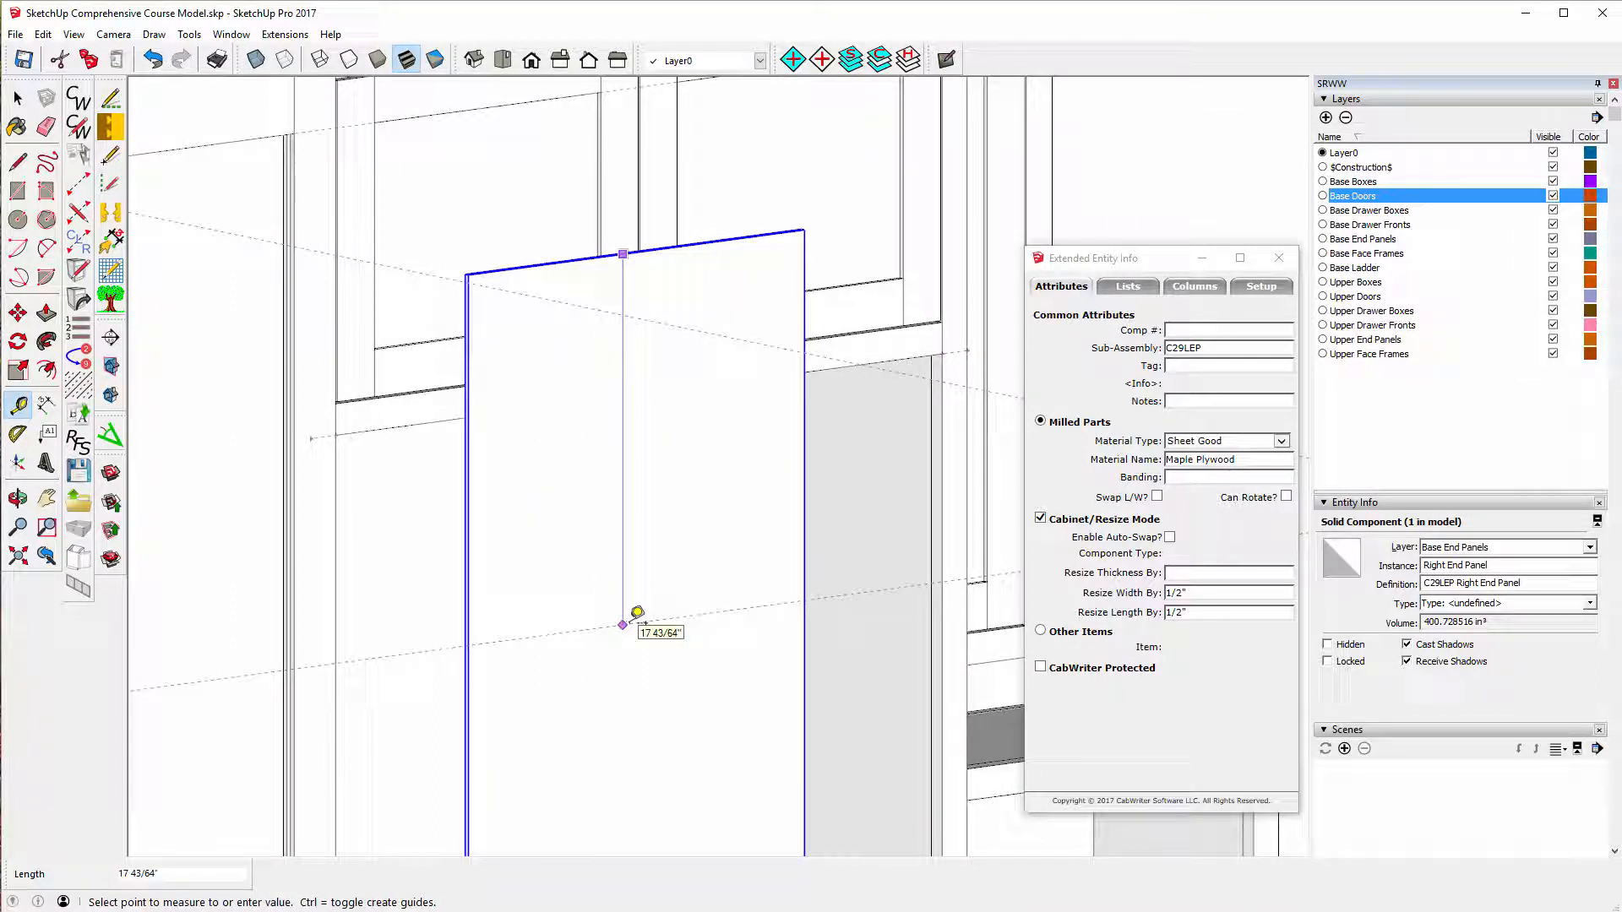
pyautogui.write('3')
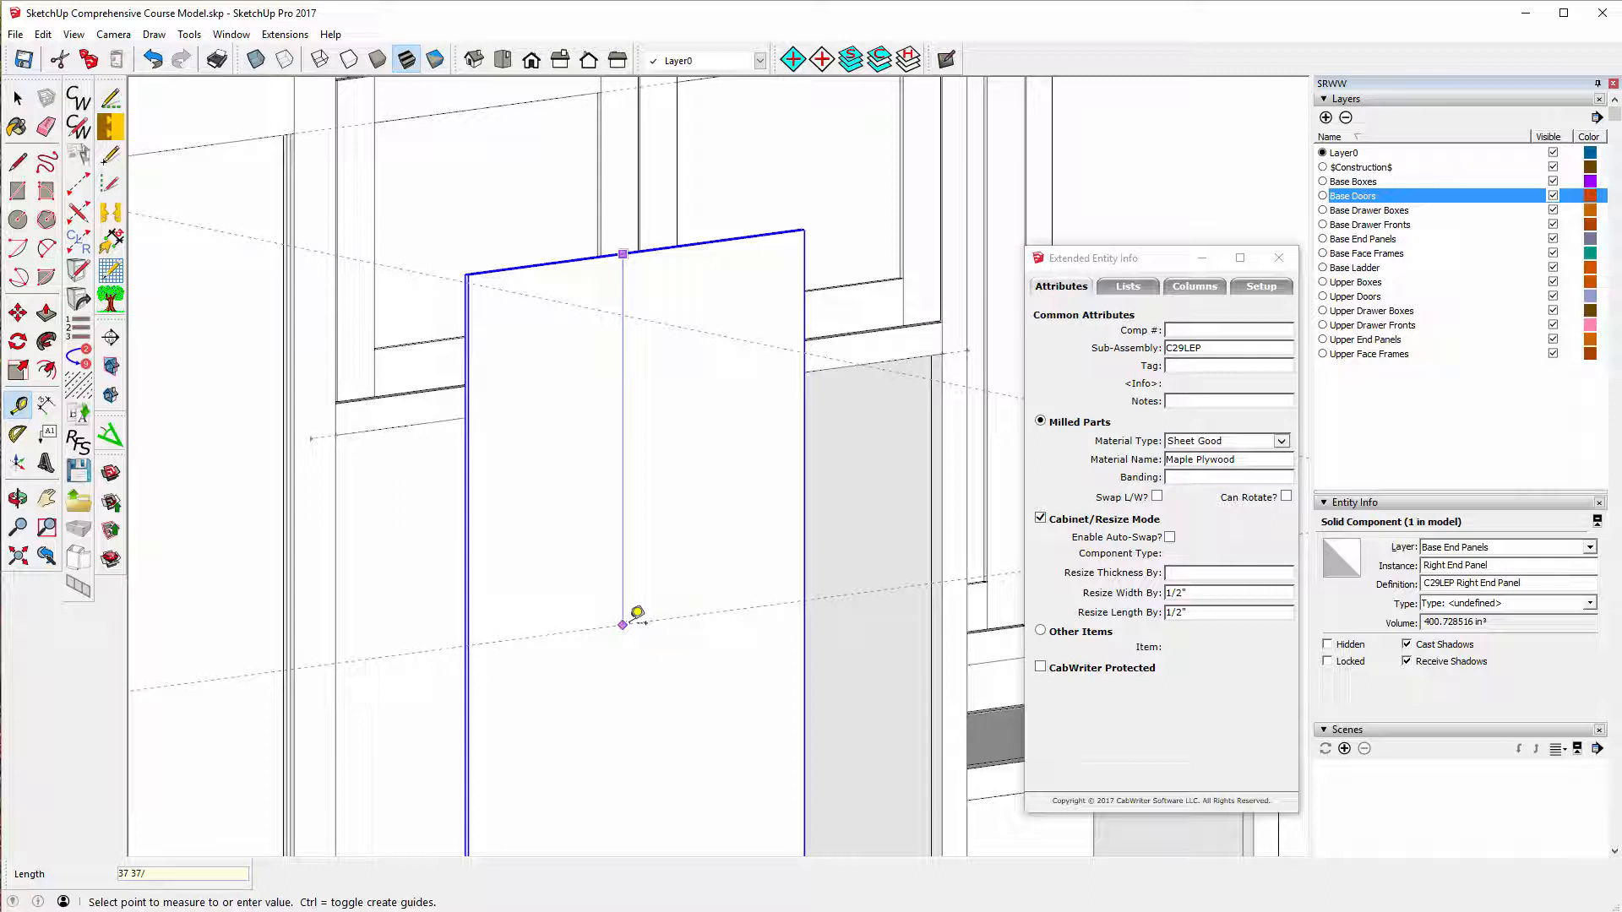
pyautogui.click(637, 612)
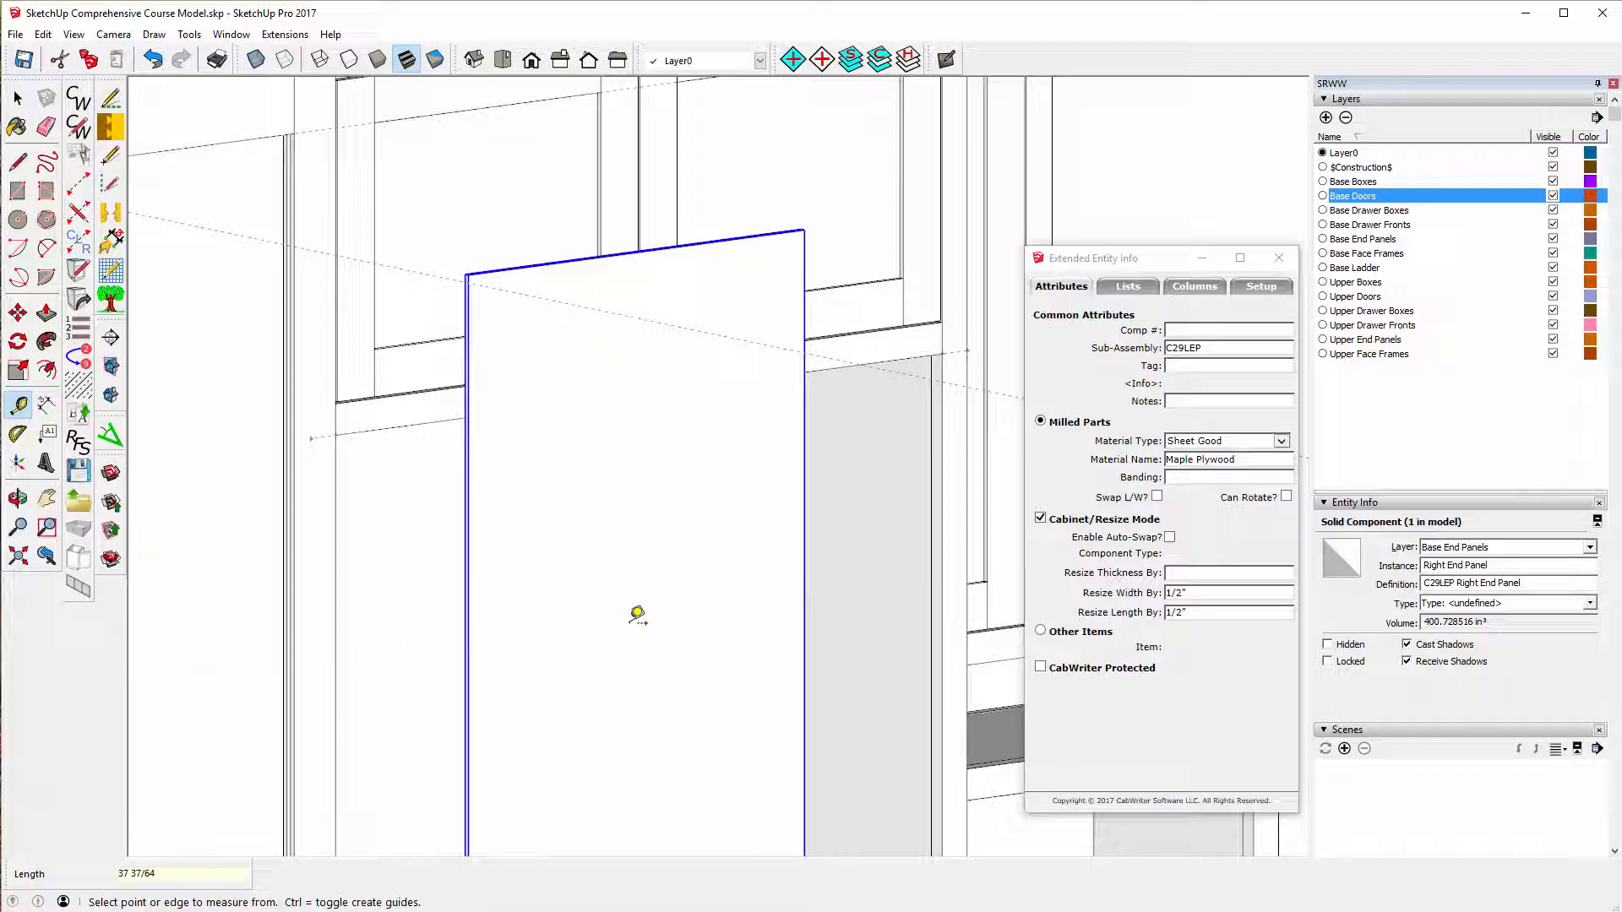
# - Create a second guide line .75" below the existing guide across the plywood panel
pyautogui.scroll(-4, 649, 452)
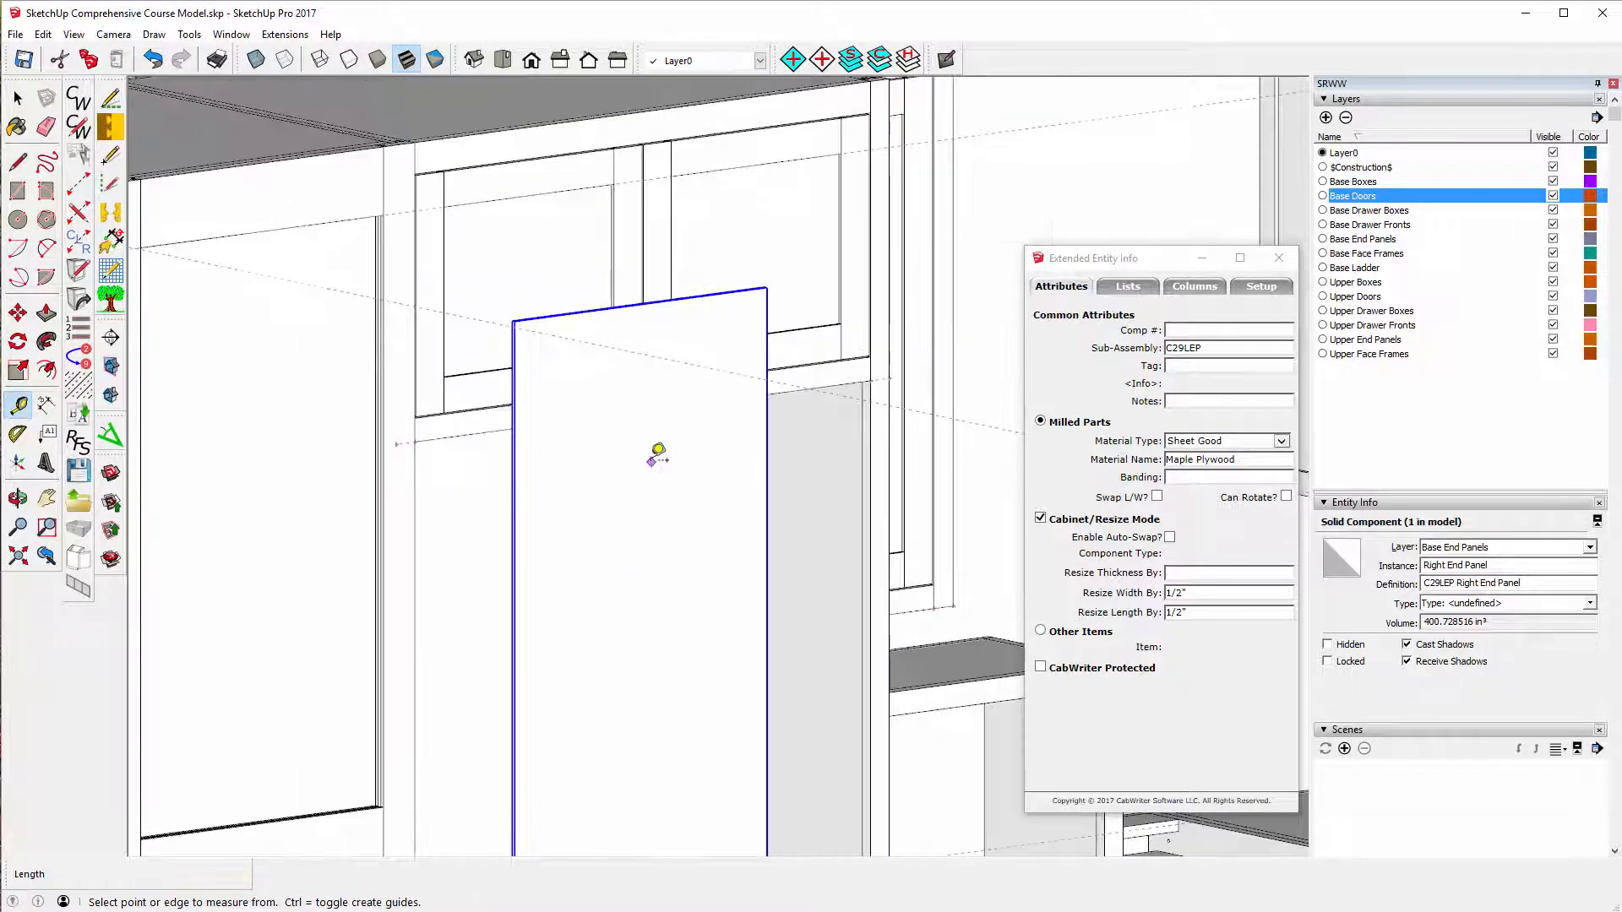
pyautogui.scroll(-5, 642, 454)
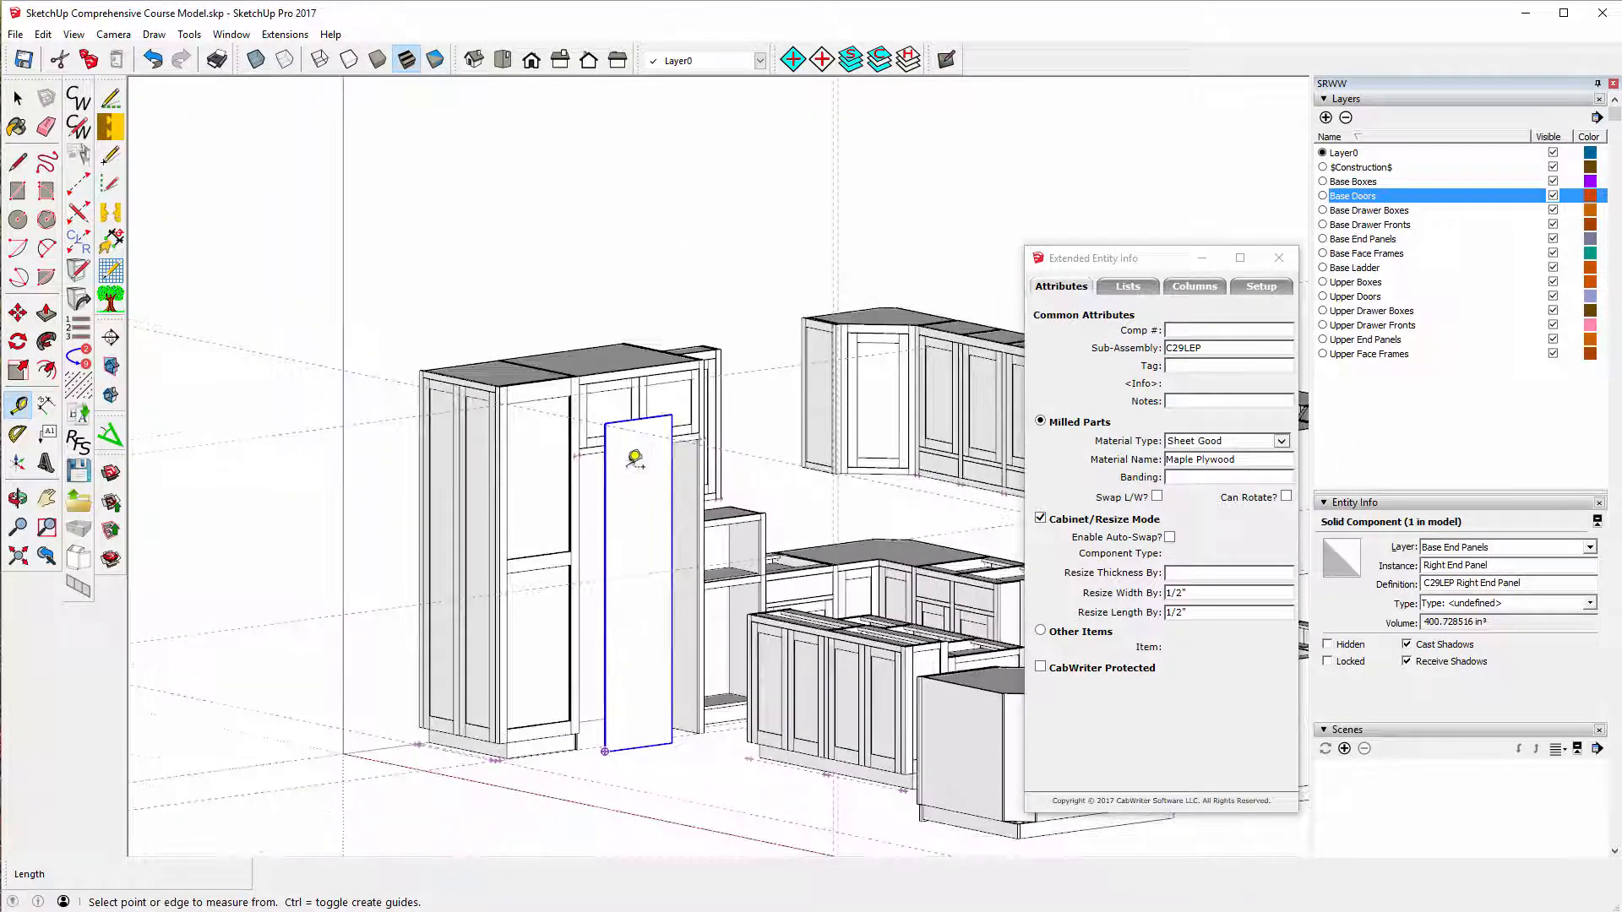
pyautogui.click(636, 574)
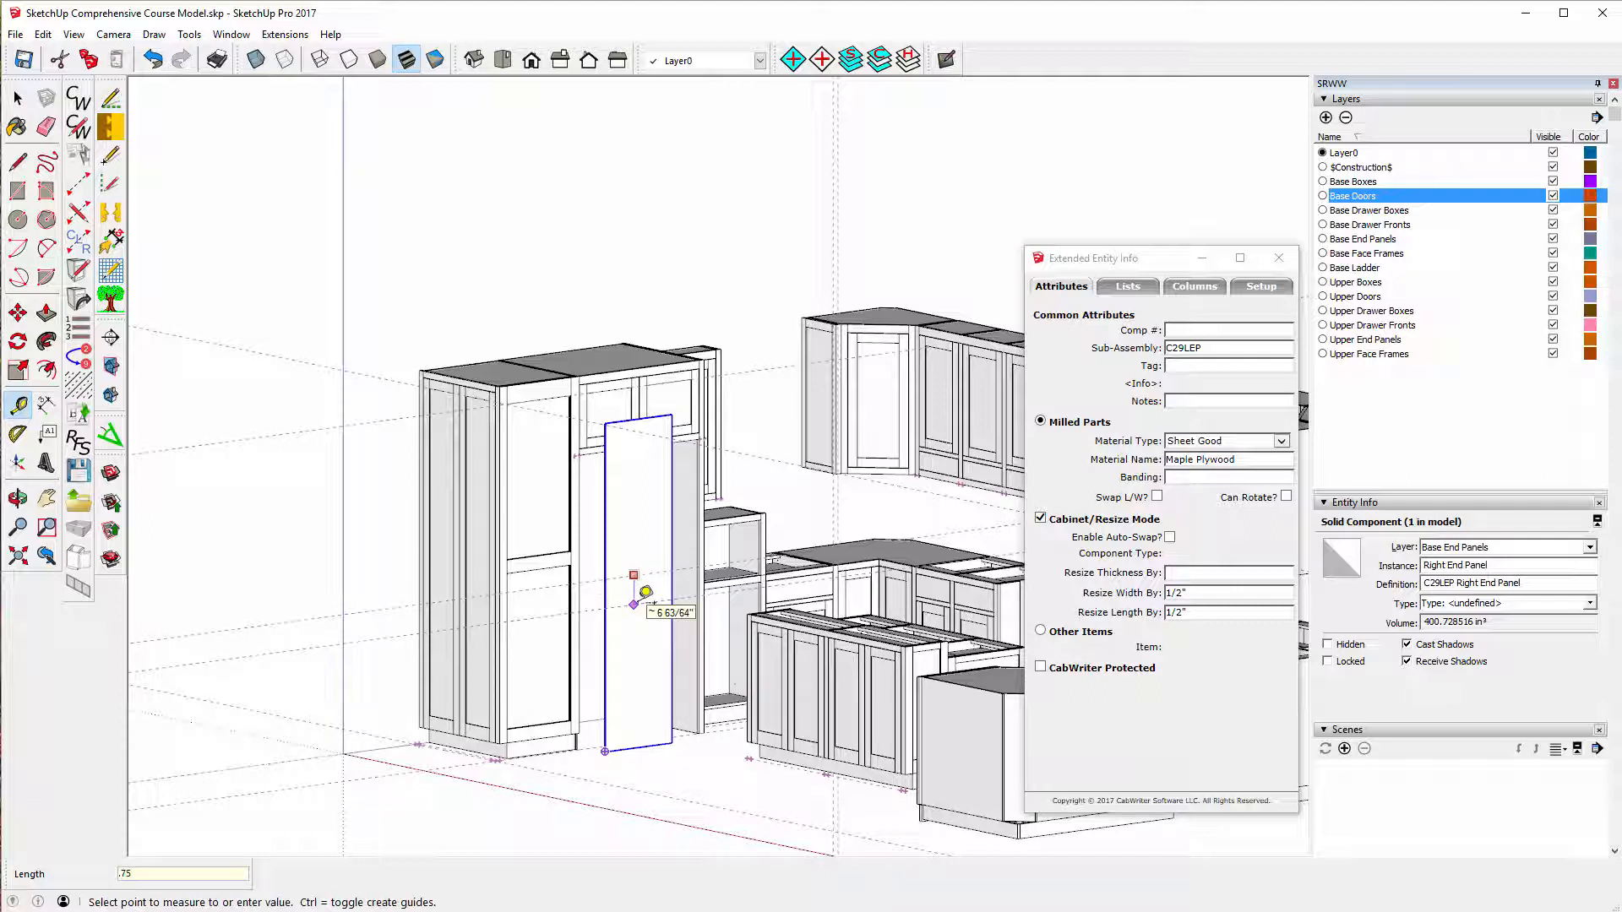
pyautogui.press('Escape')
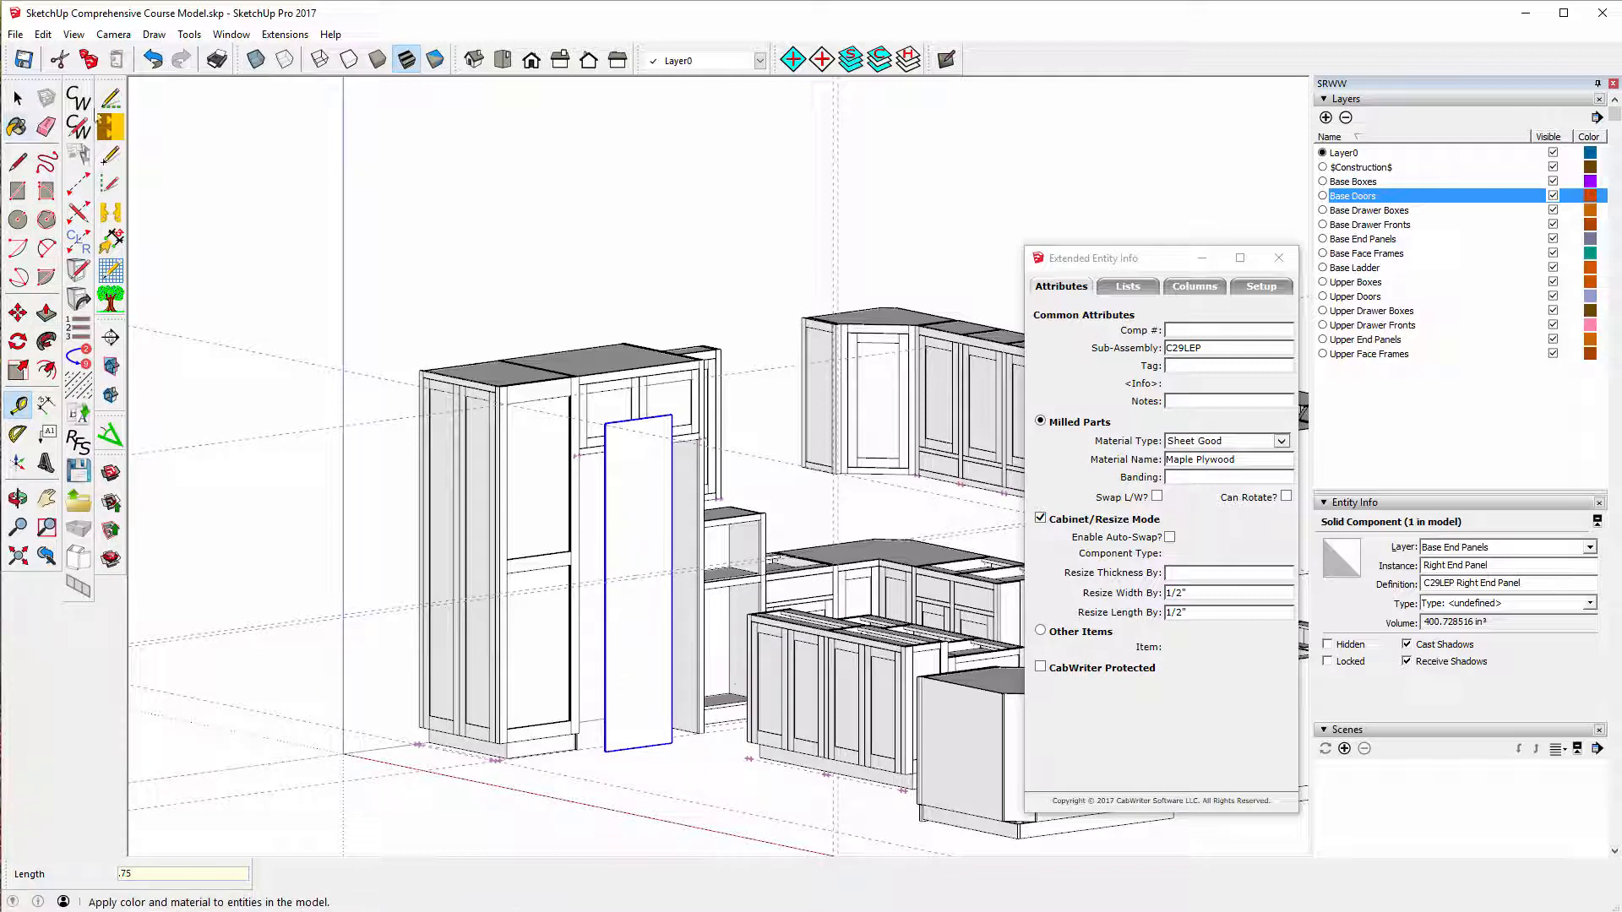
# - Place a construction point at the bottom front corner of the pulled-out plywood panel
pyautogui.click(110, 157)
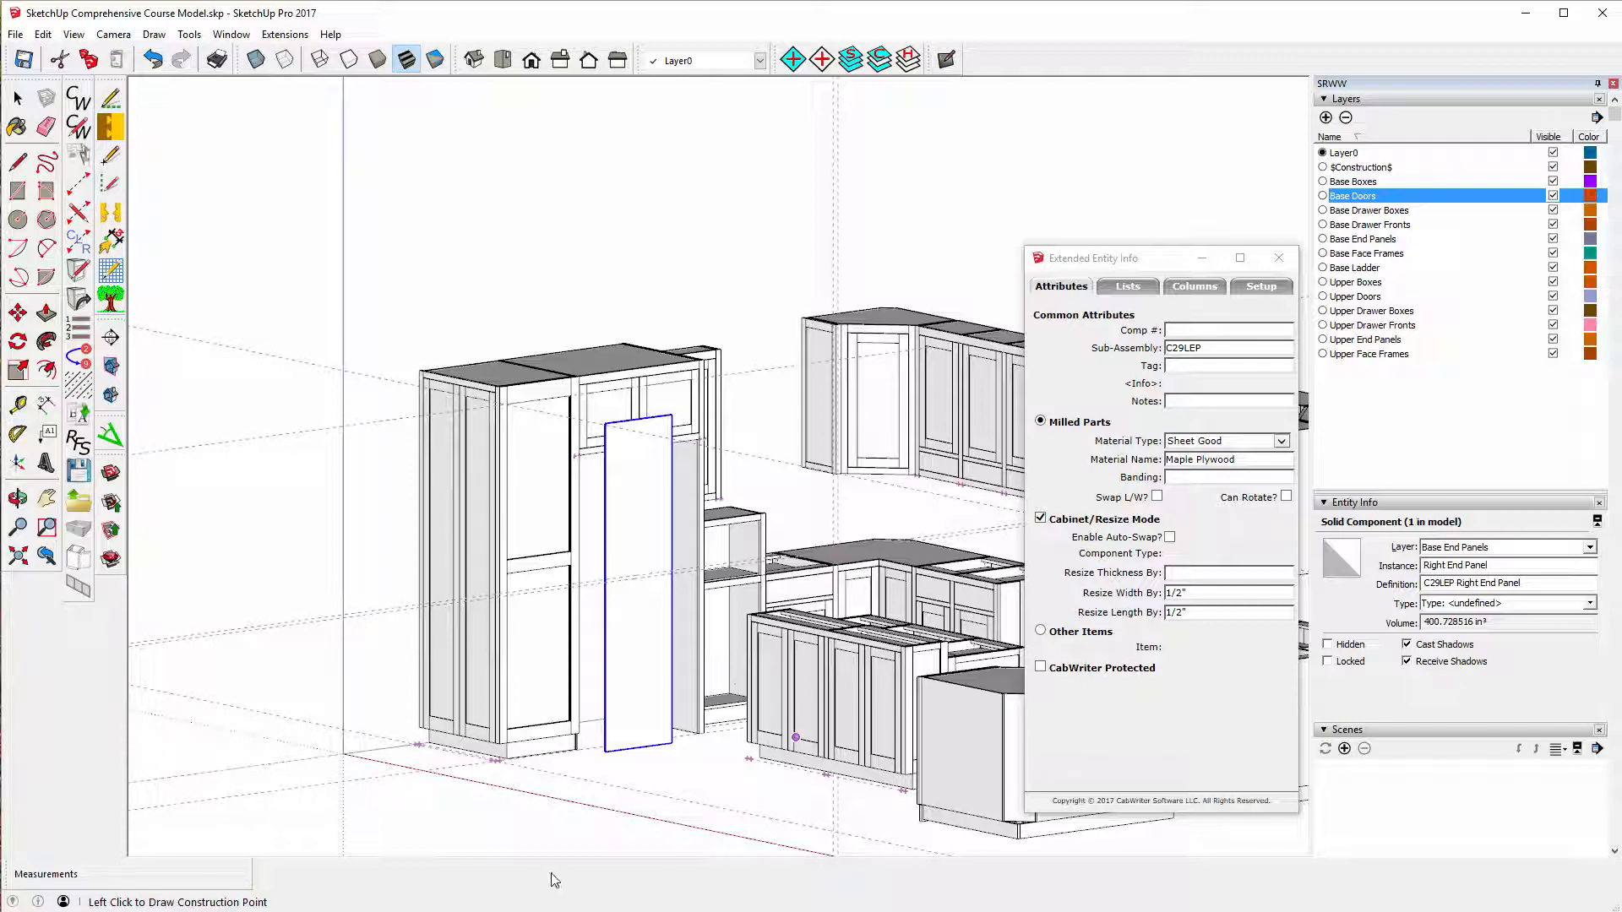
pyautogui.scroll(6, 583, 761)
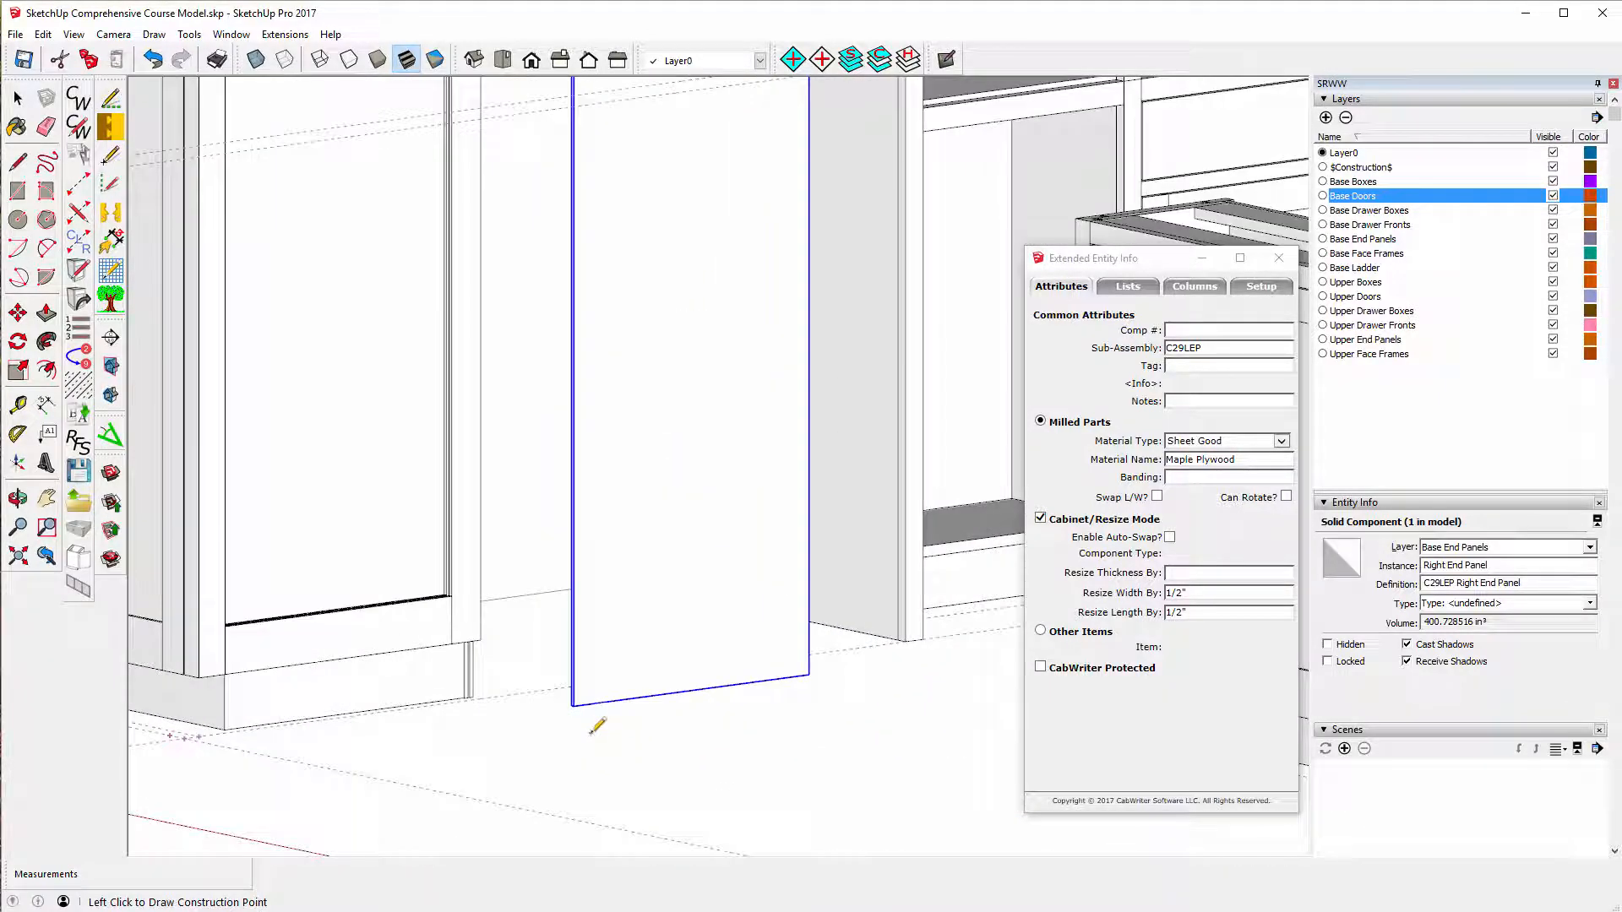
pyautogui.scroll(4, 594, 717)
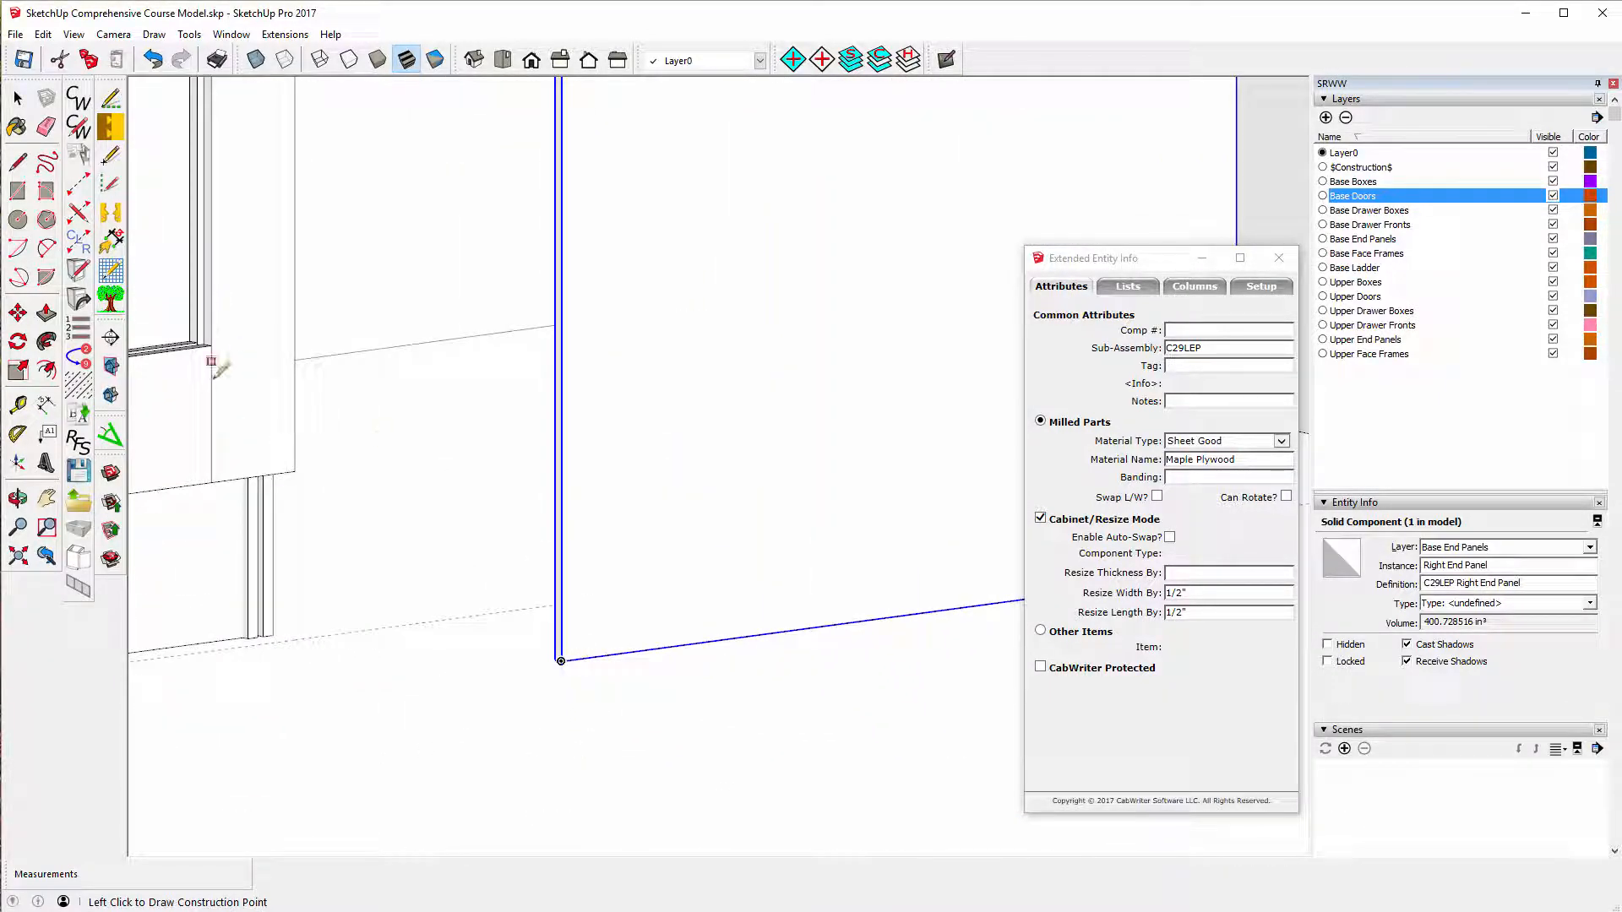
# - Open the pulled-out plywood right end panel component for editing
pyautogui.click(18, 98)
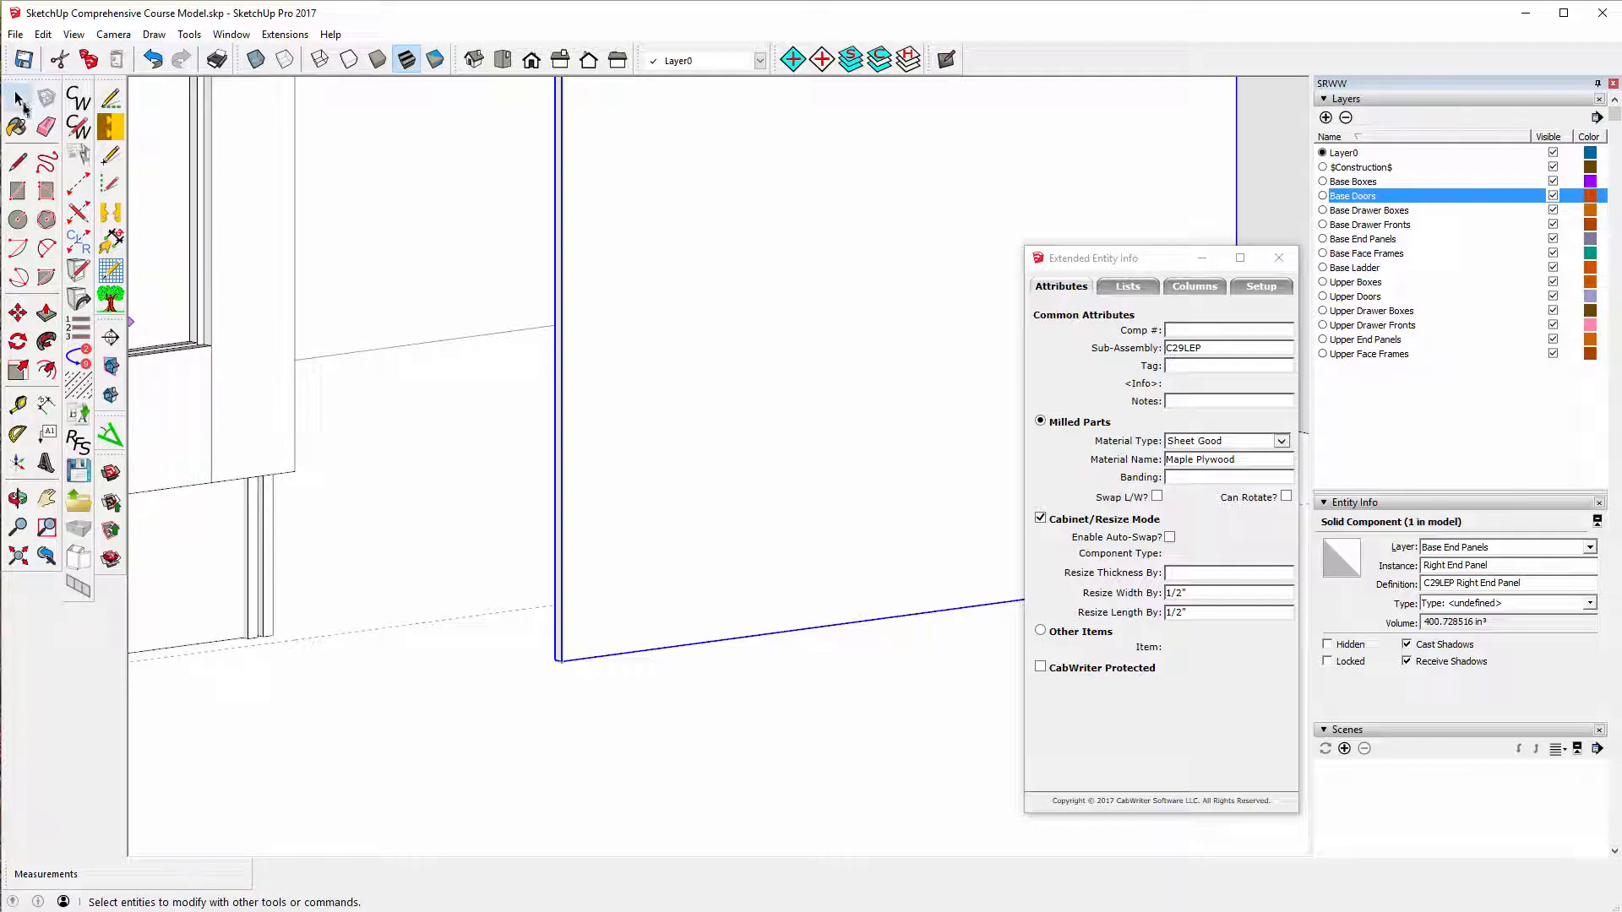
pyautogui.rightClick(686, 458)
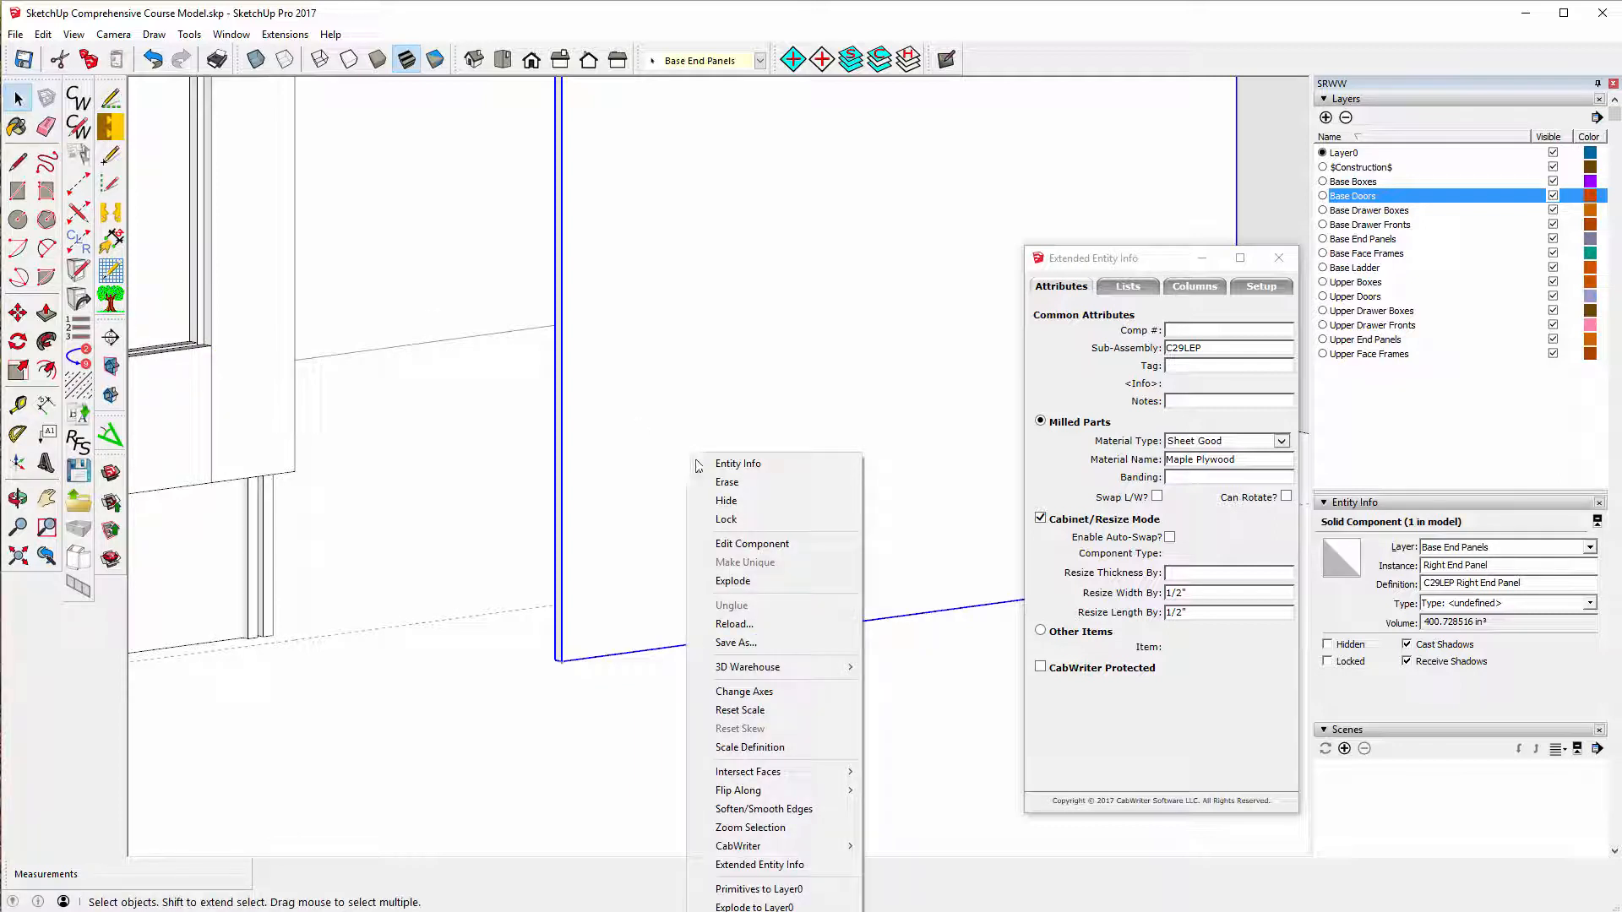
pyautogui.click(752, 543)
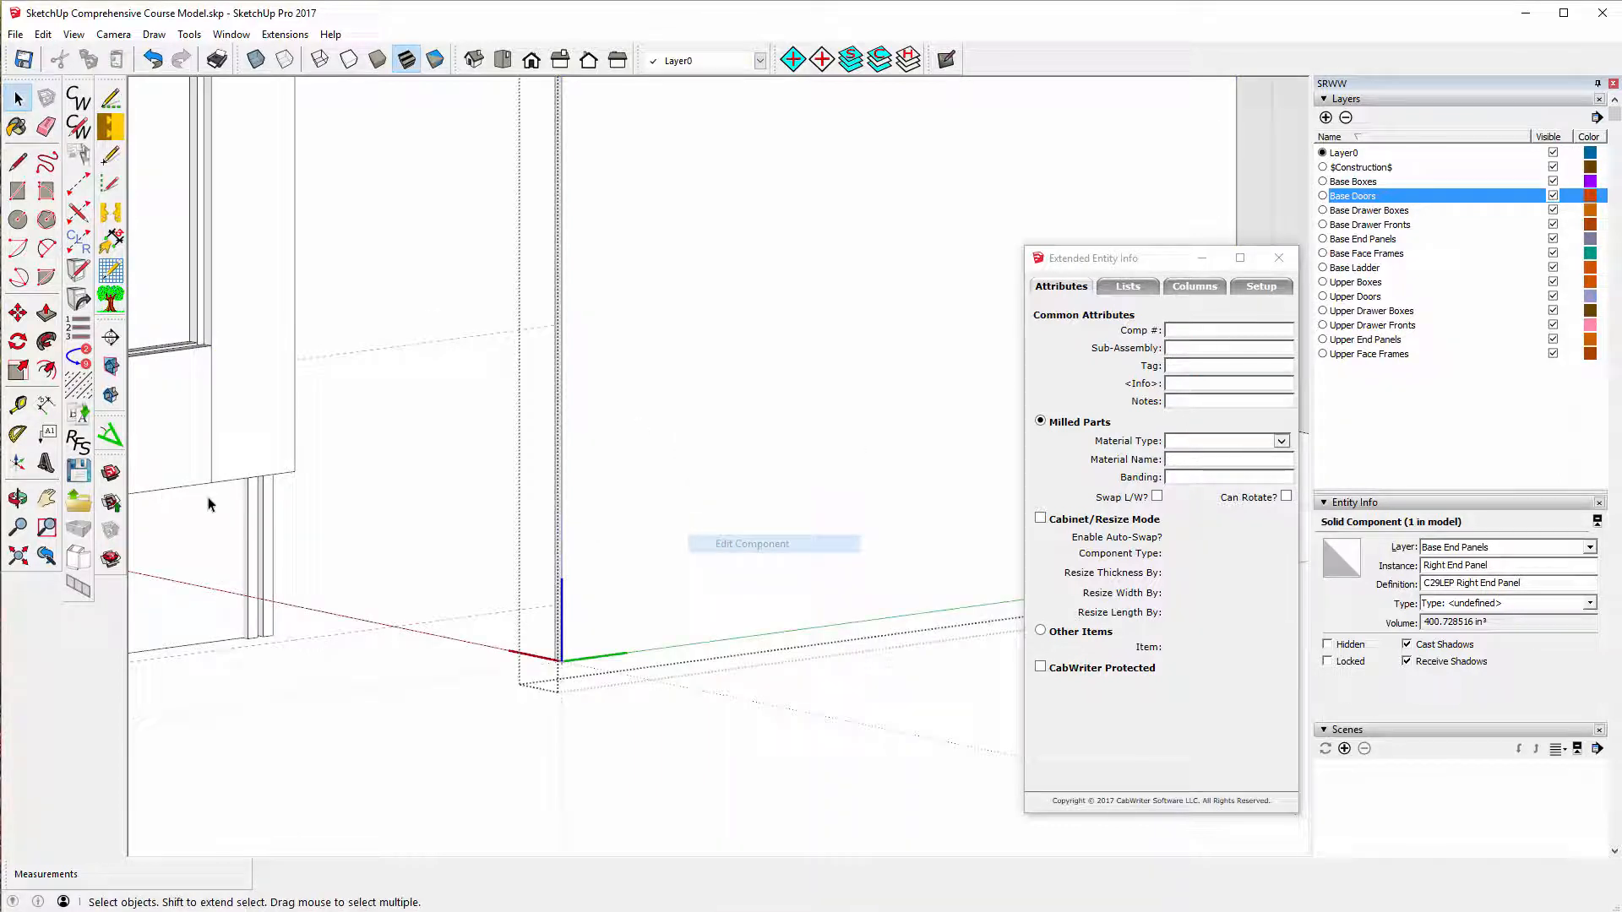
# - Push the panel's bottom face up 40 53/64" to the lower guide line with Push/Pull and close the component
pyautogui.click(45, 315)
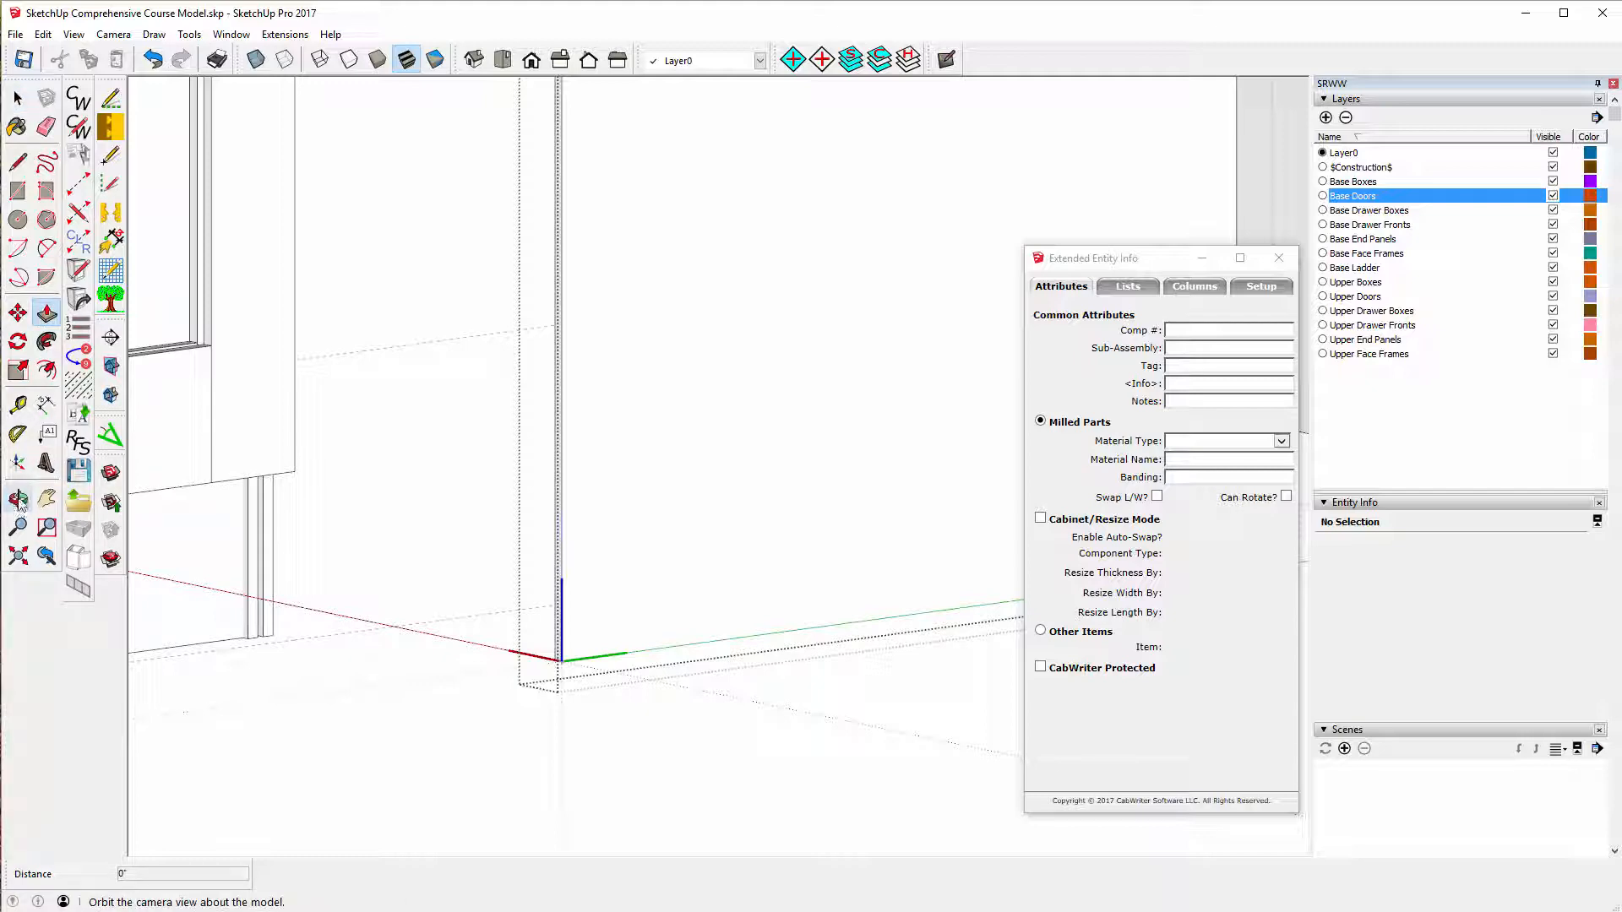
pyautogui.click(18, 500)
pyautogui.moveTo(497, 764); pyautogui.dragTo(554, 783)
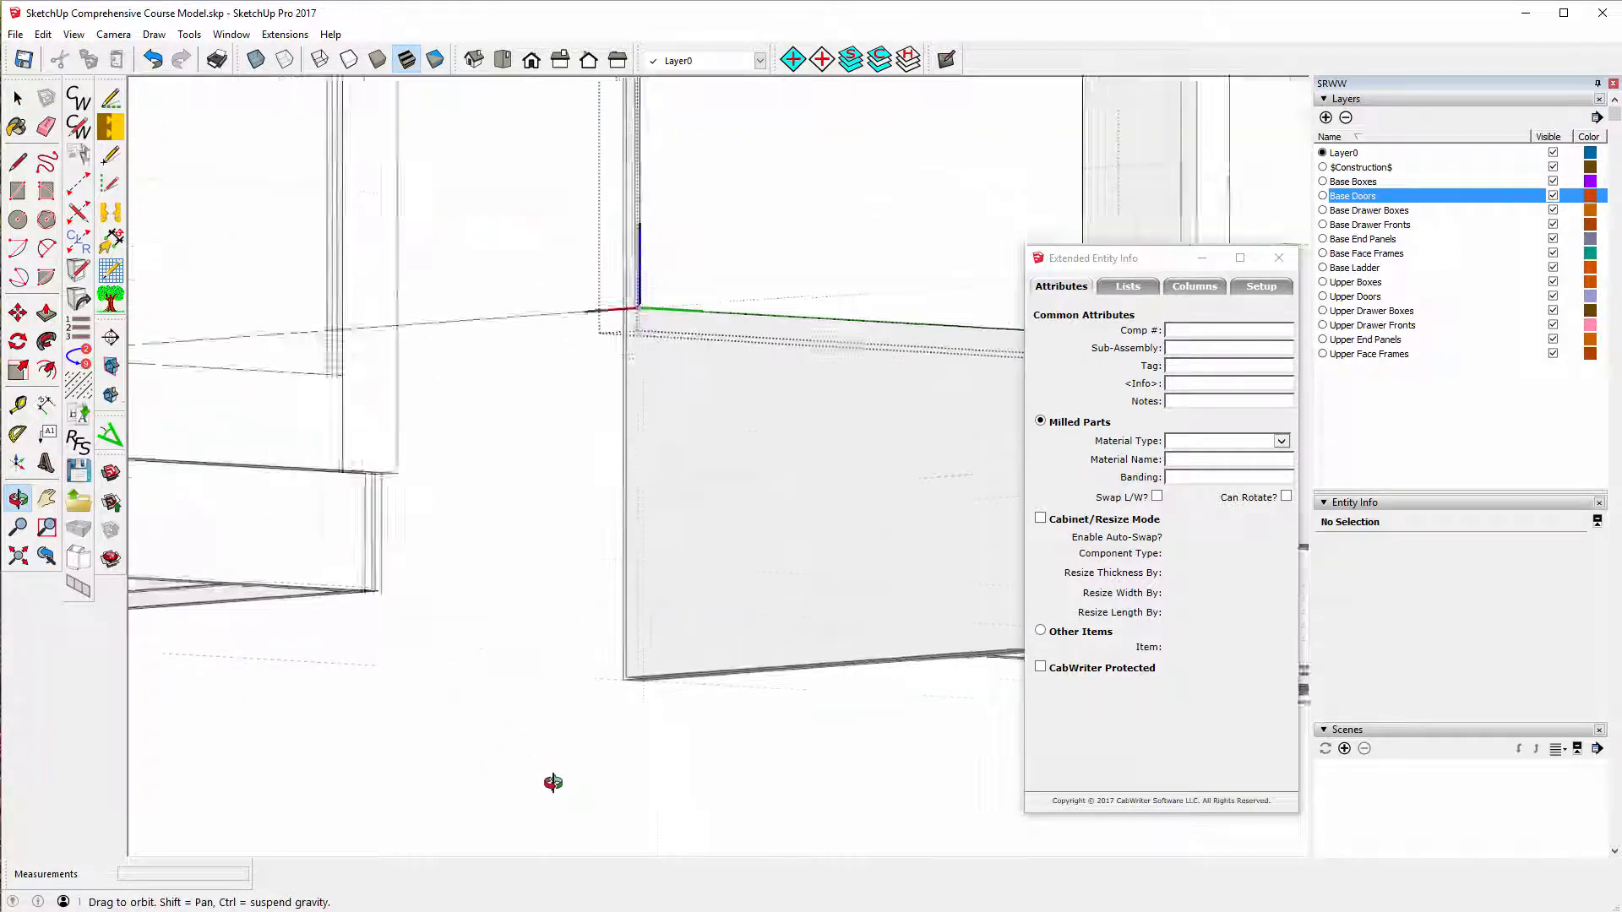
pyautogui.scroll(-8, 553, 783)
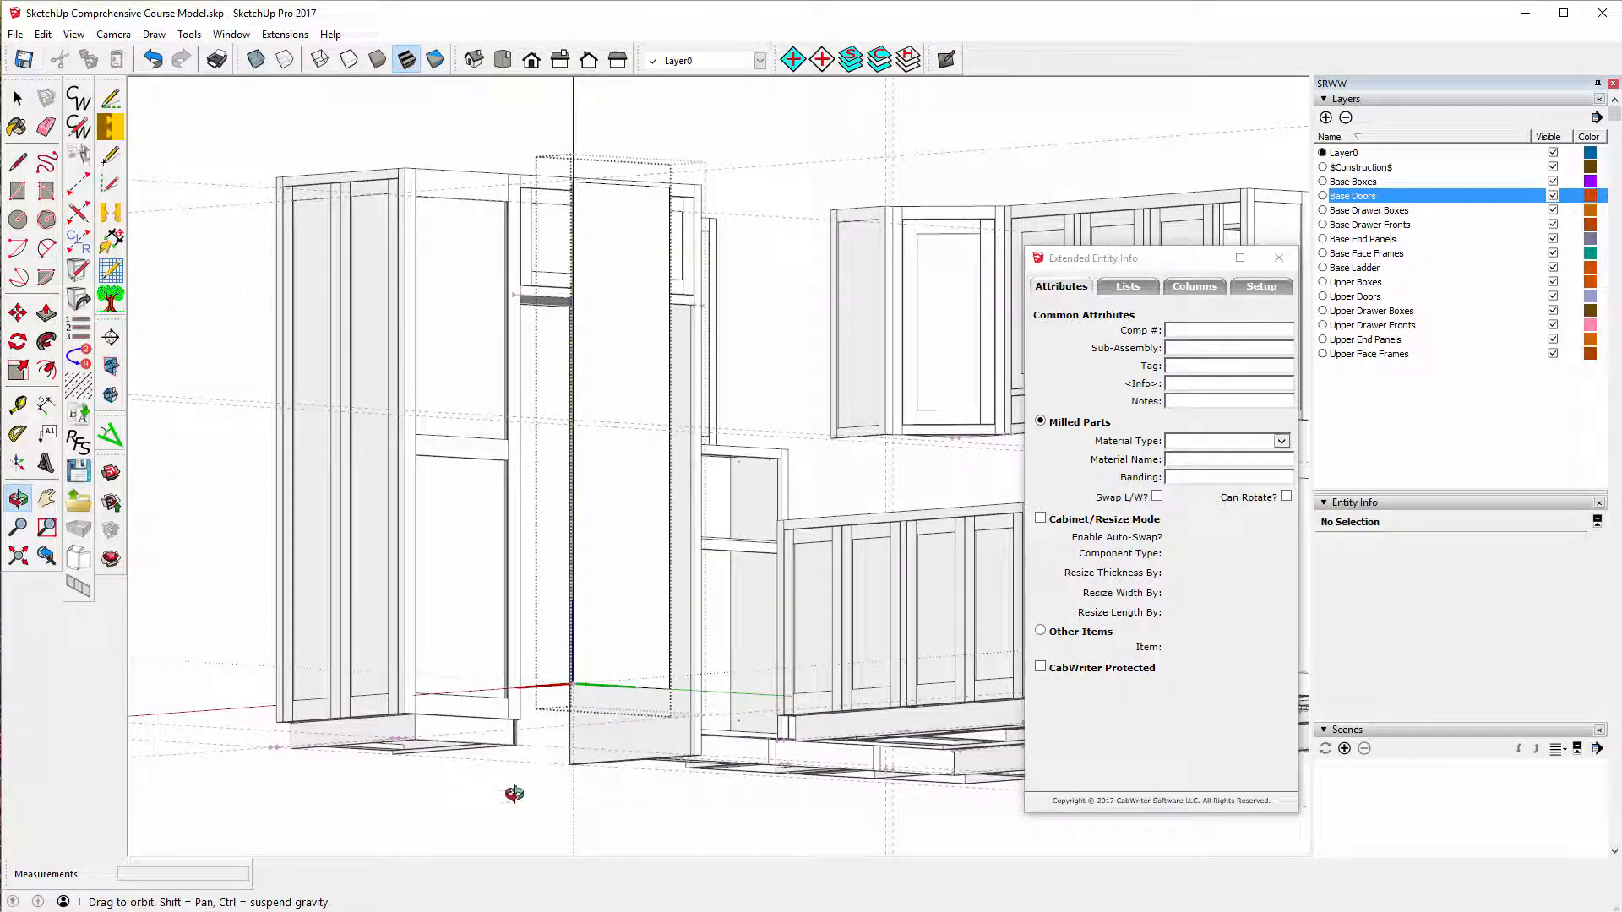
pyautogui.moveTo(512, 794); pyautogui.dragTo(536, 674)
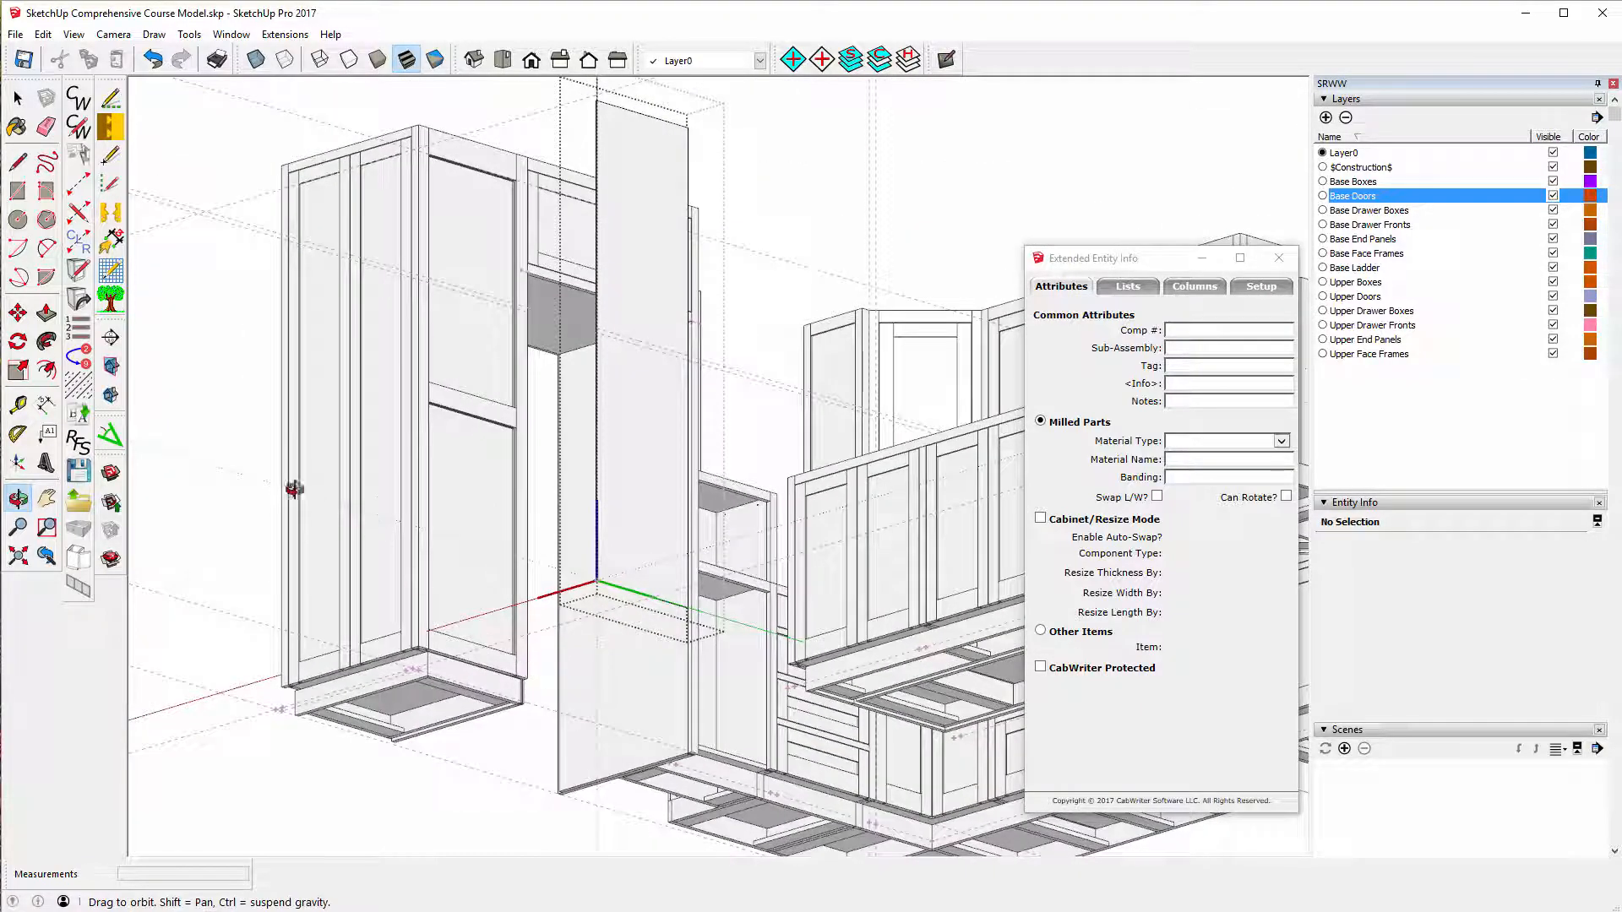
pyautogui.click(46, 313)
pyautogui.scroll(5, 625, 613)
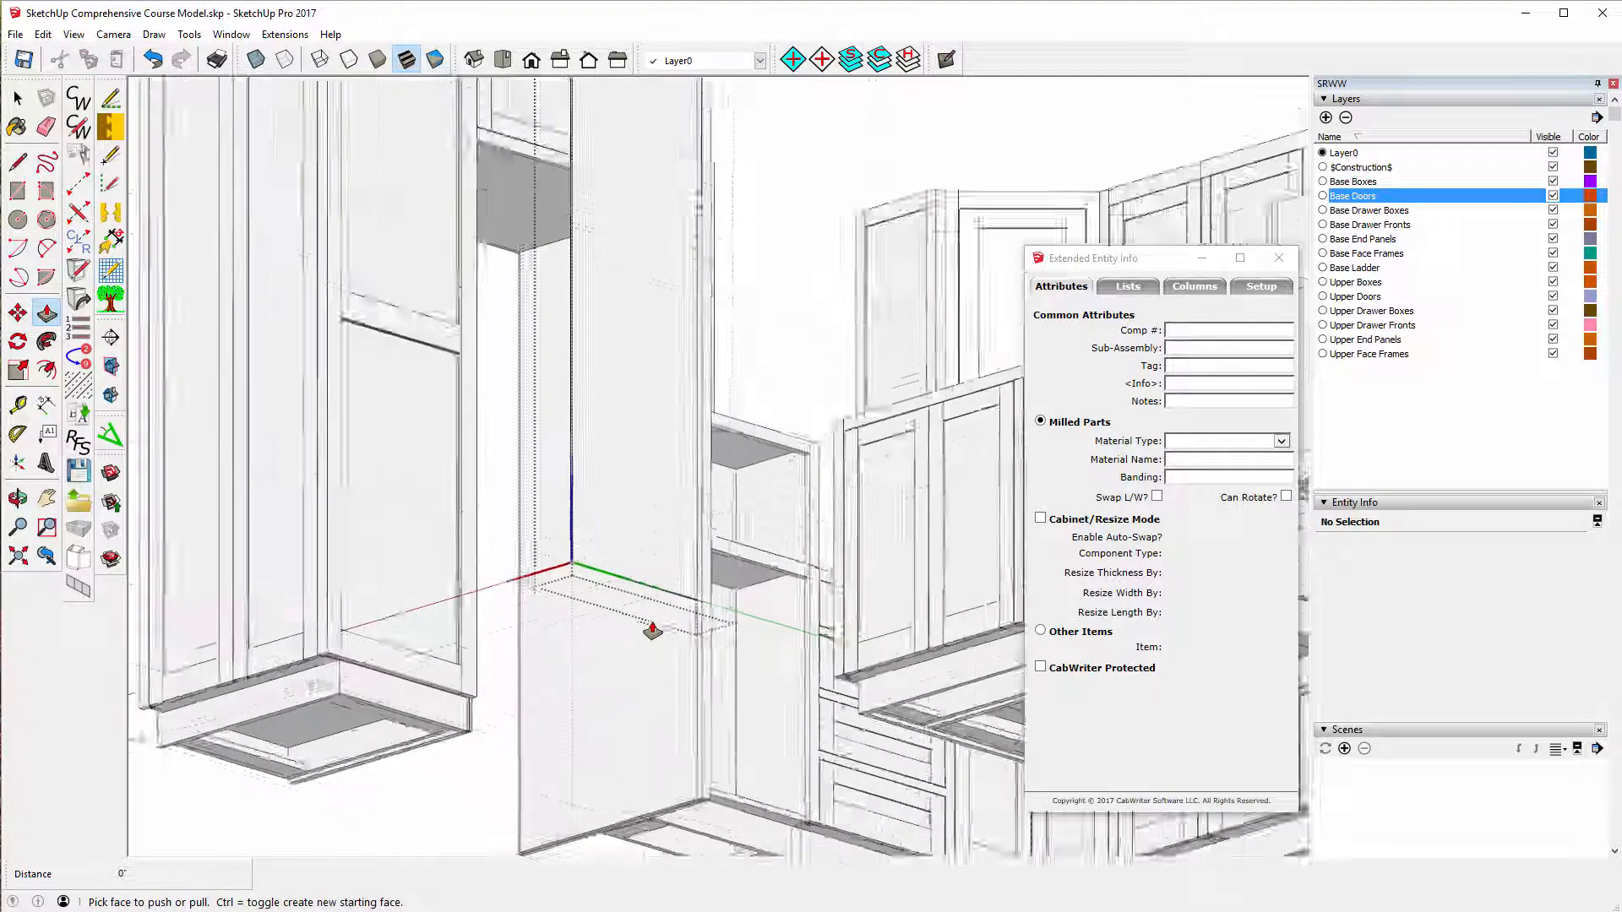
pyautogui.scroll(6, 617, 610)
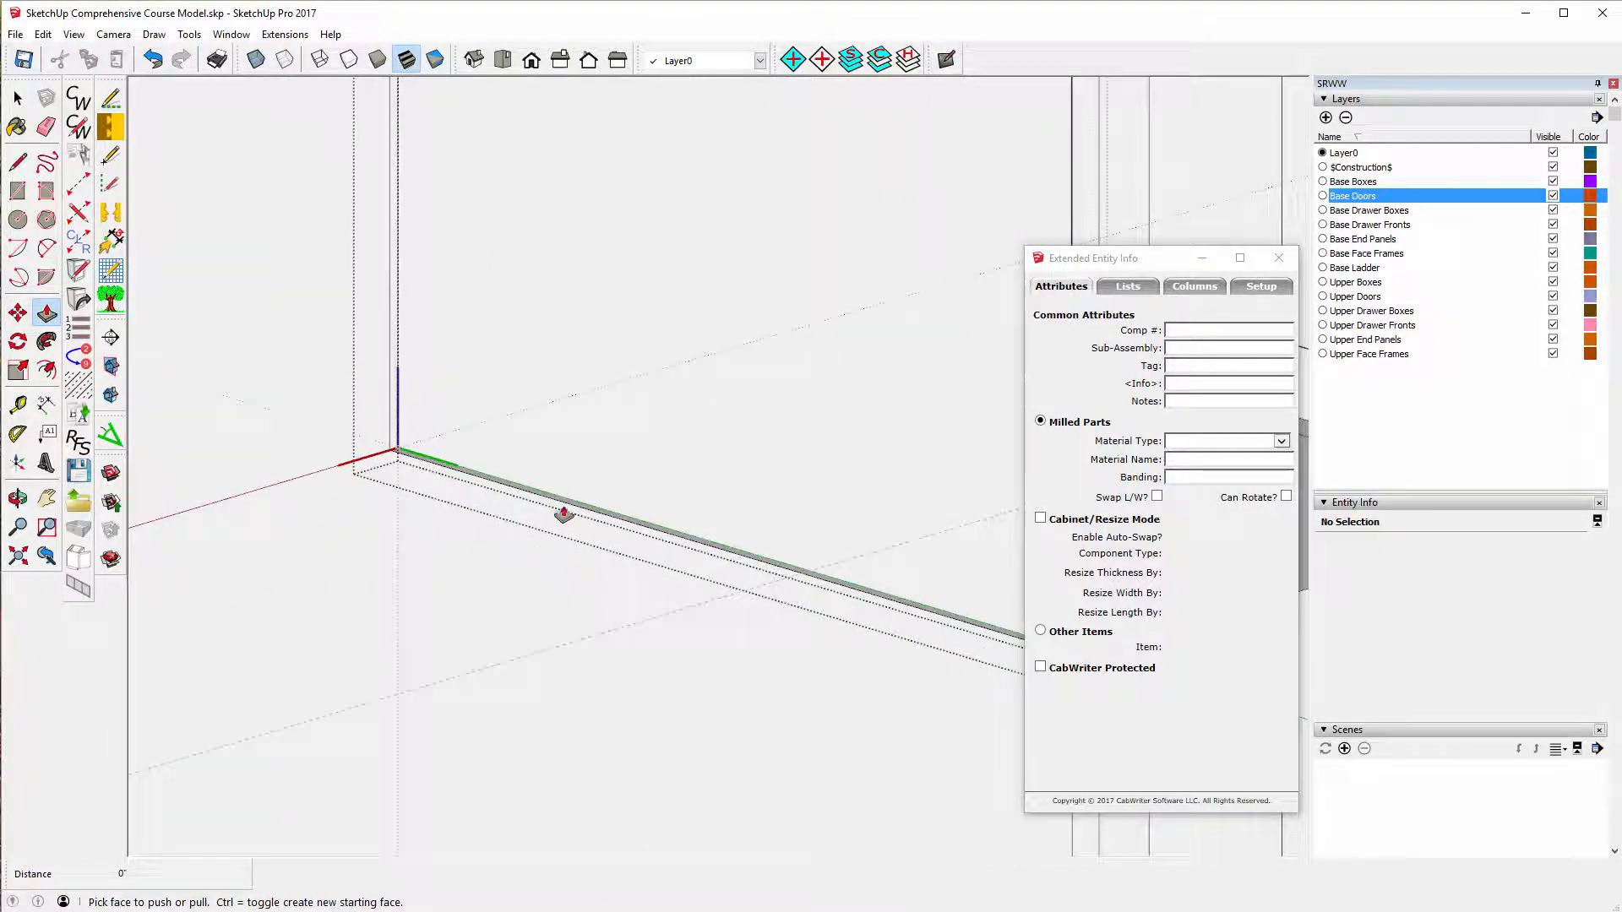
pyautogui.click(561, 508)
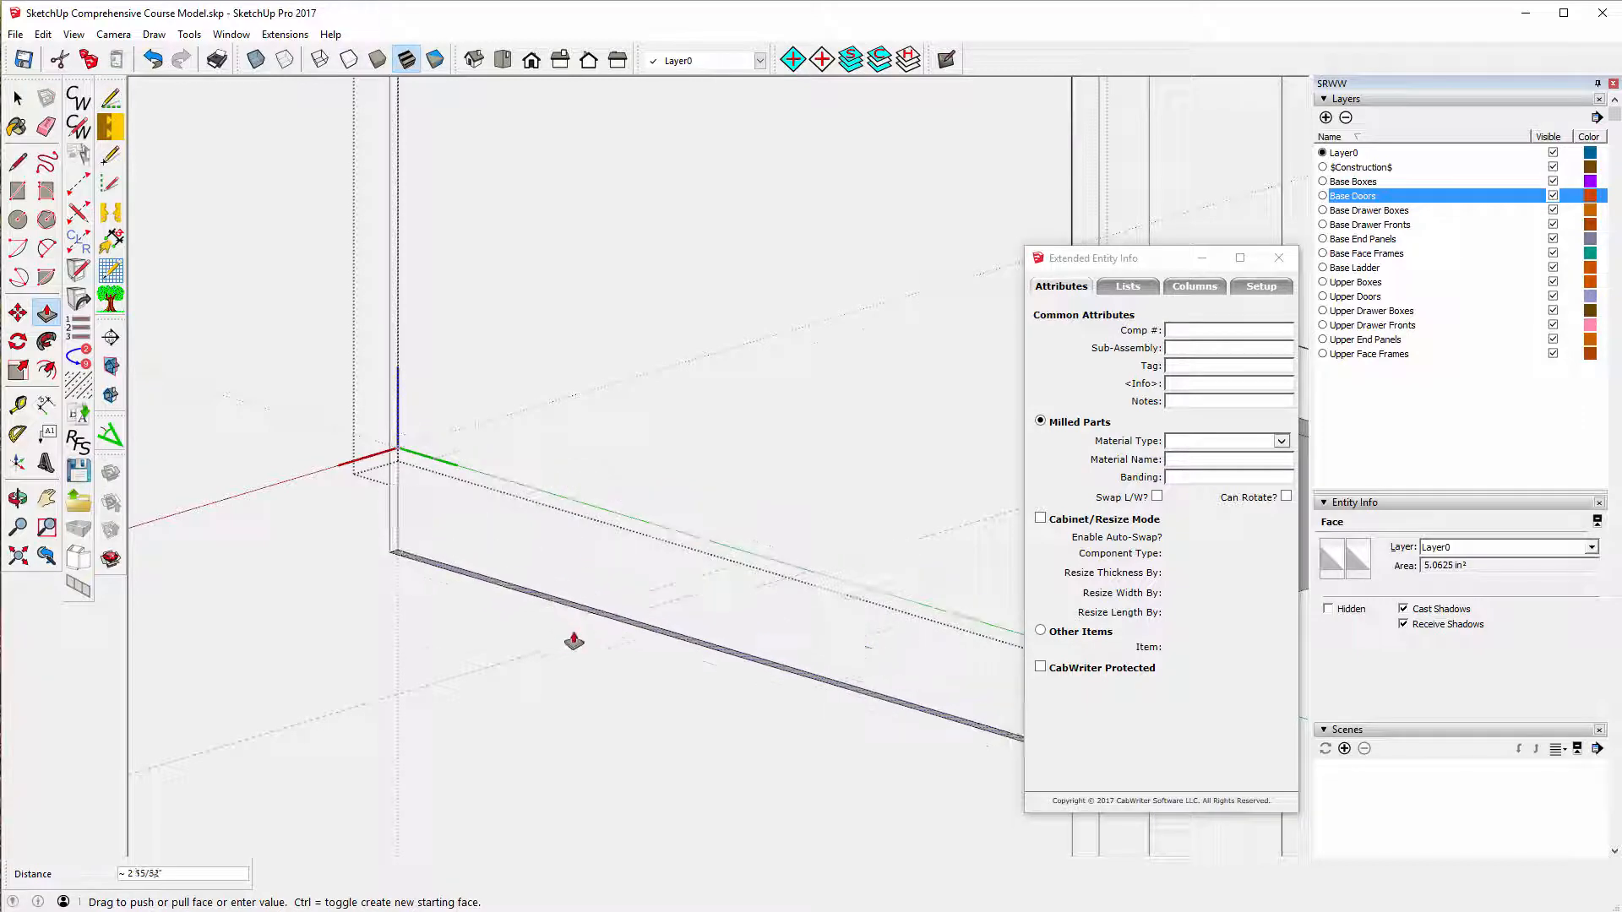
pyautogui.scroll(-2, 583, 692)
pyautogui.scroll(-6, 581, 724)
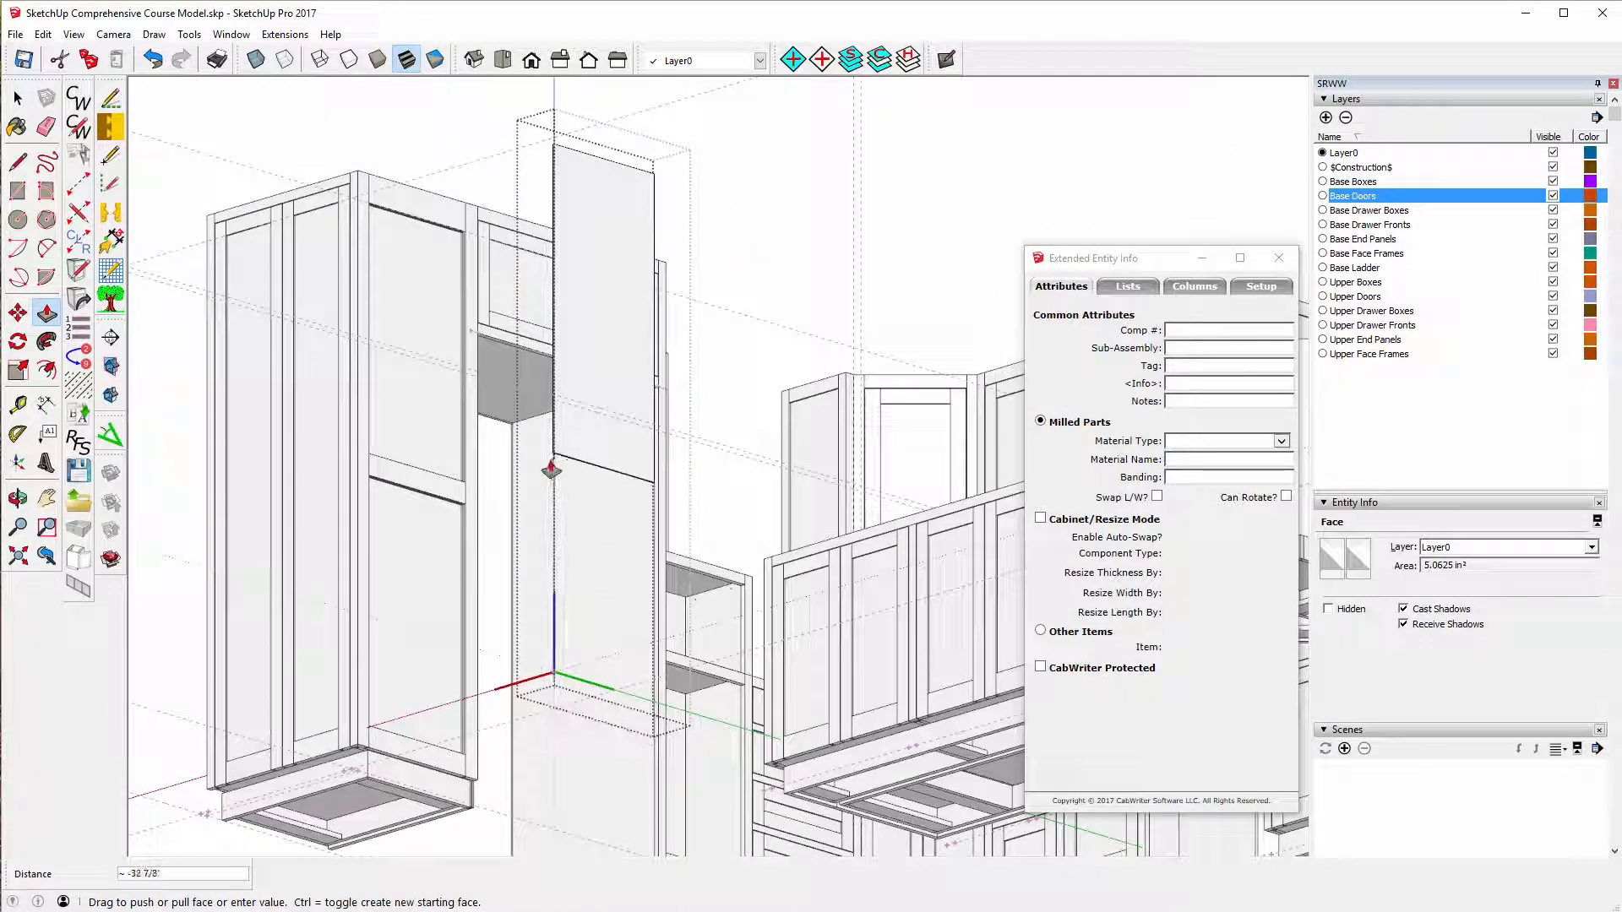
pyautogui.scroll(1, 551, 408)
pyautogui.scroll(5, 552, 409)
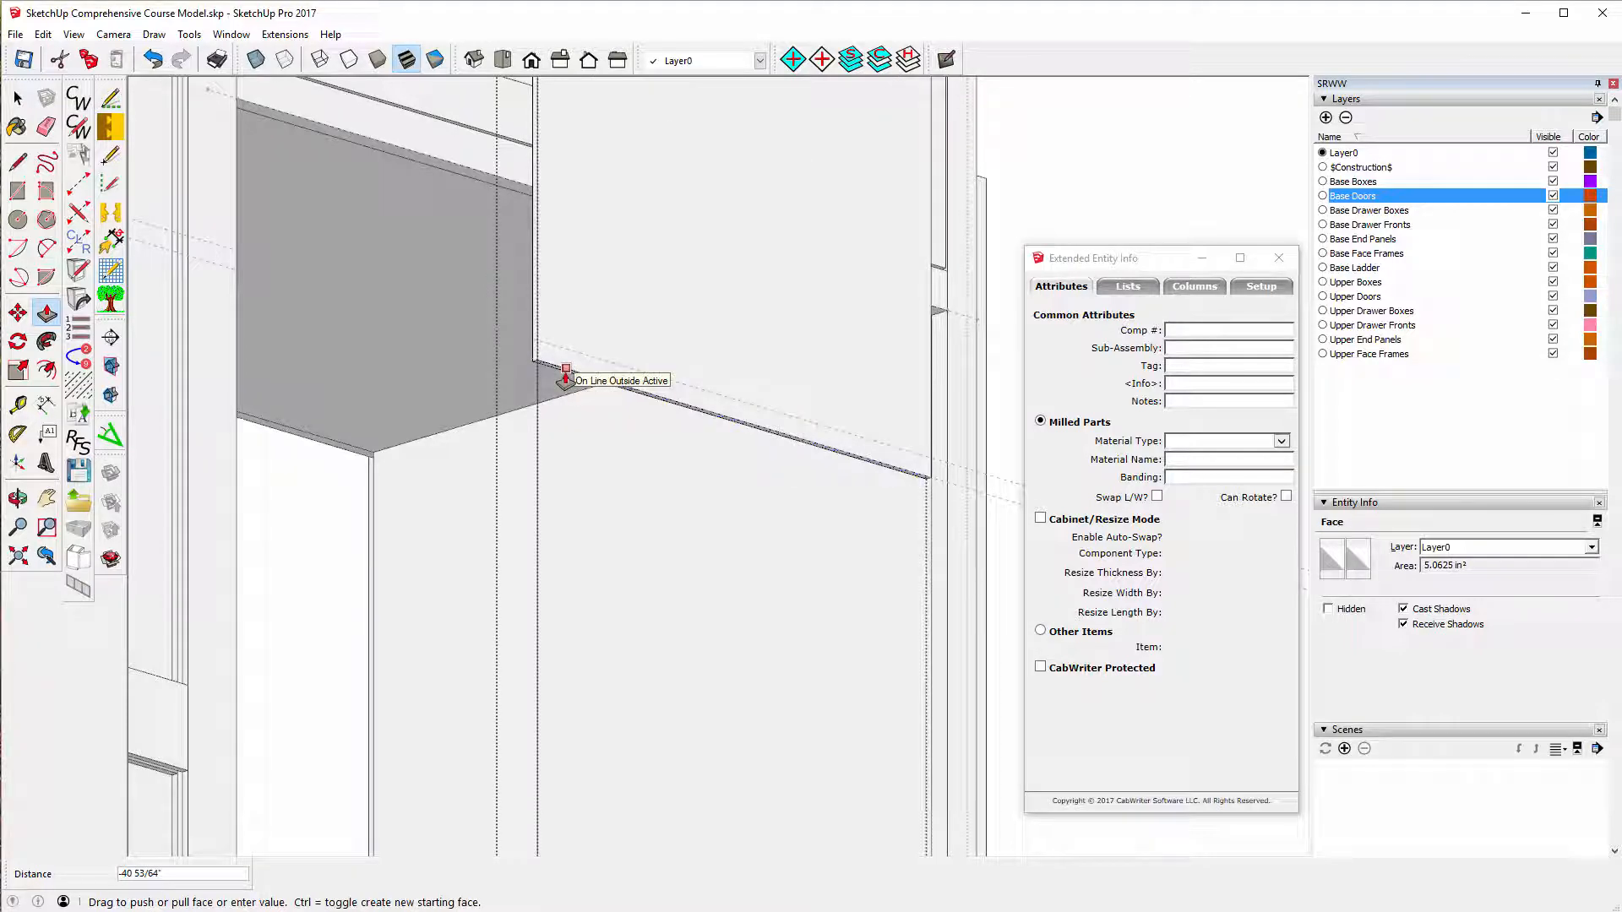
pyautogui.click(565, 377)
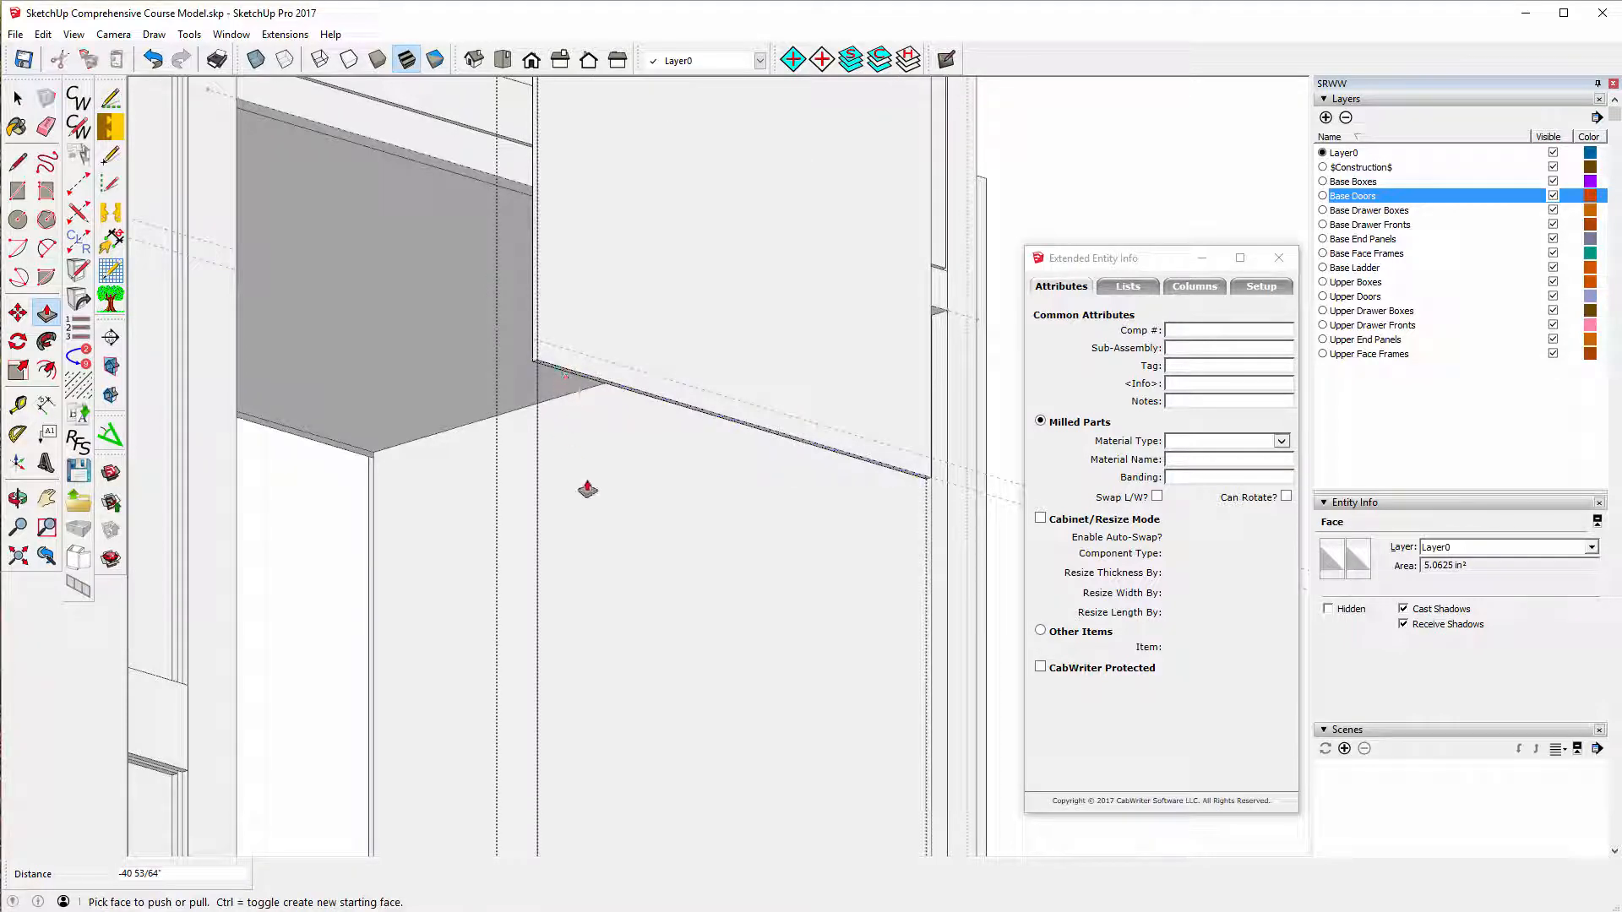
pyautogui.scroll(-3, 589, 487)
pyautogui.scroll(-6, 587, 489)
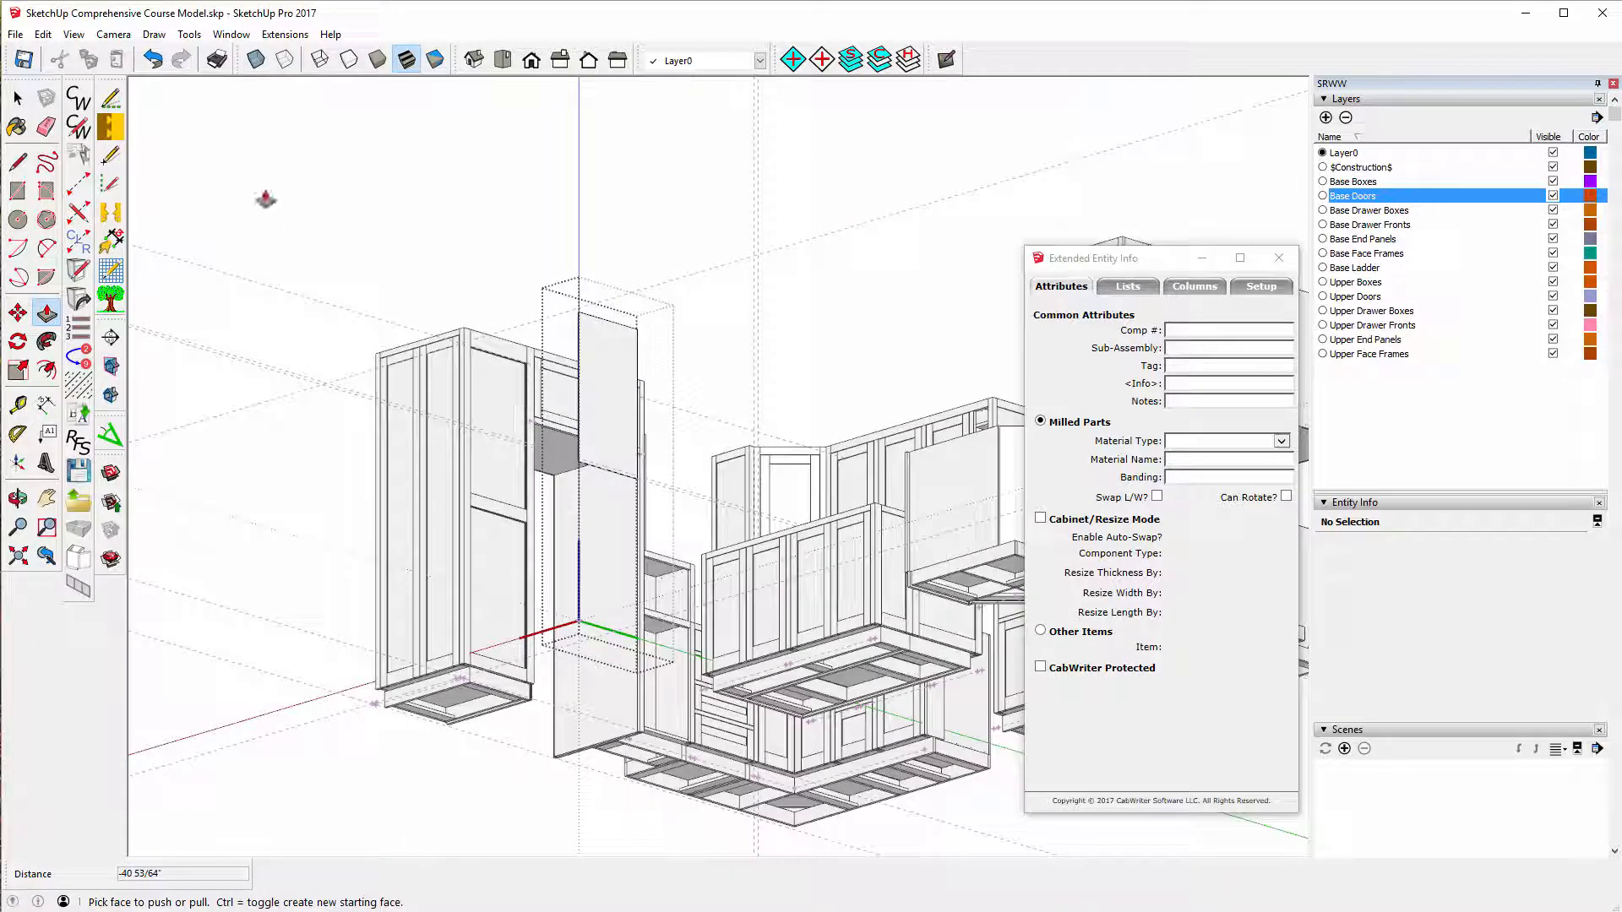
pyautogui.click(17, 100)
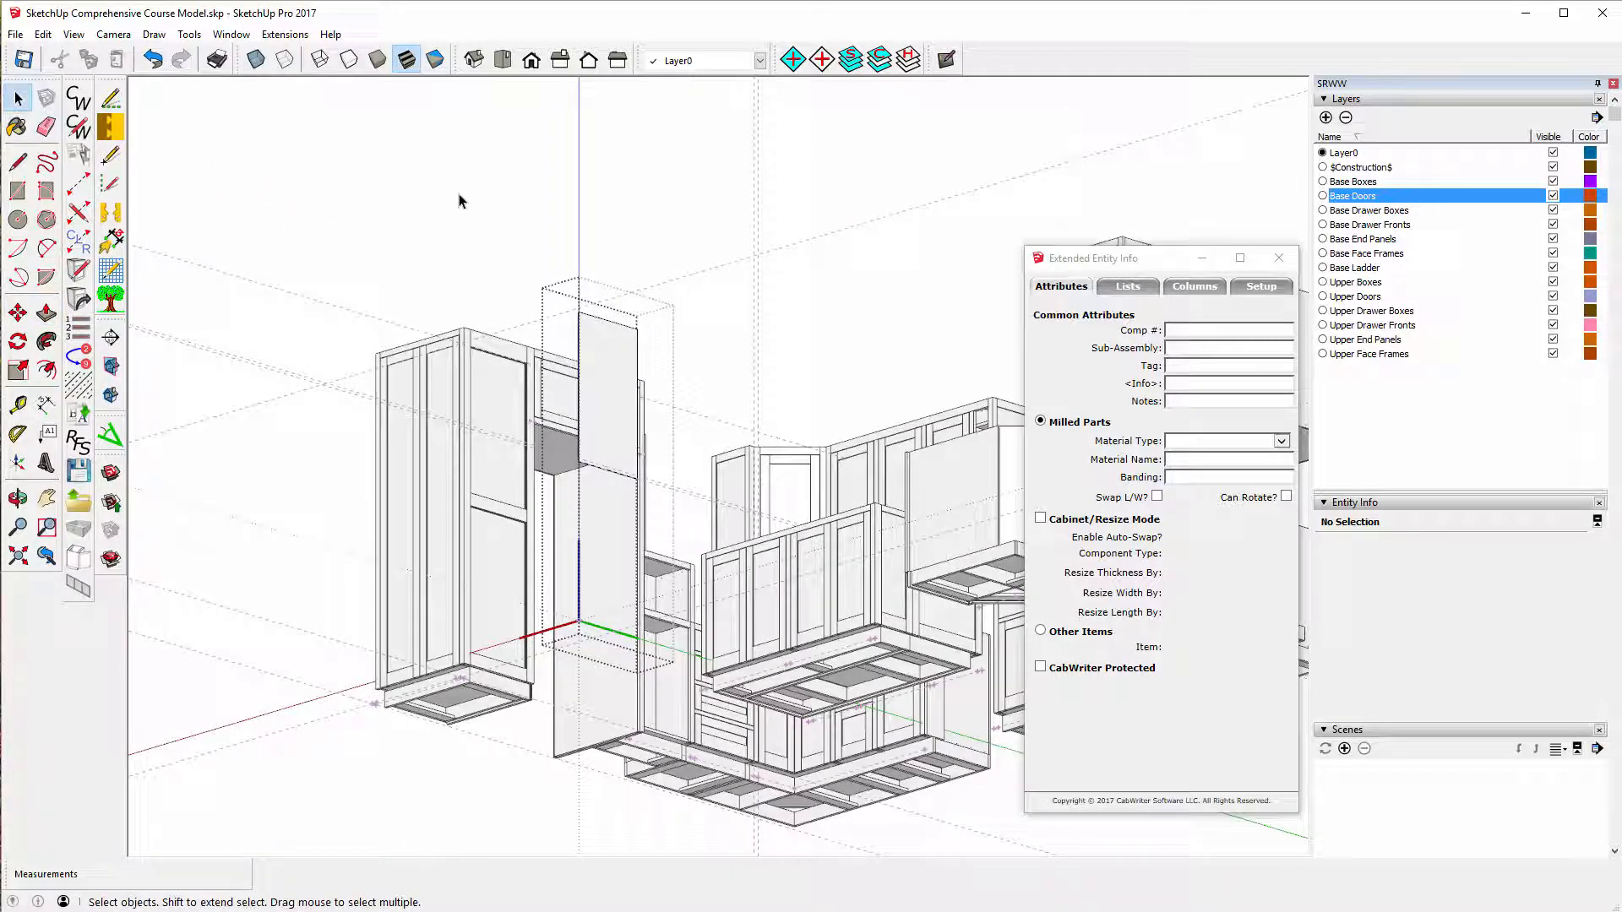
pyautogui.click(456, 198)
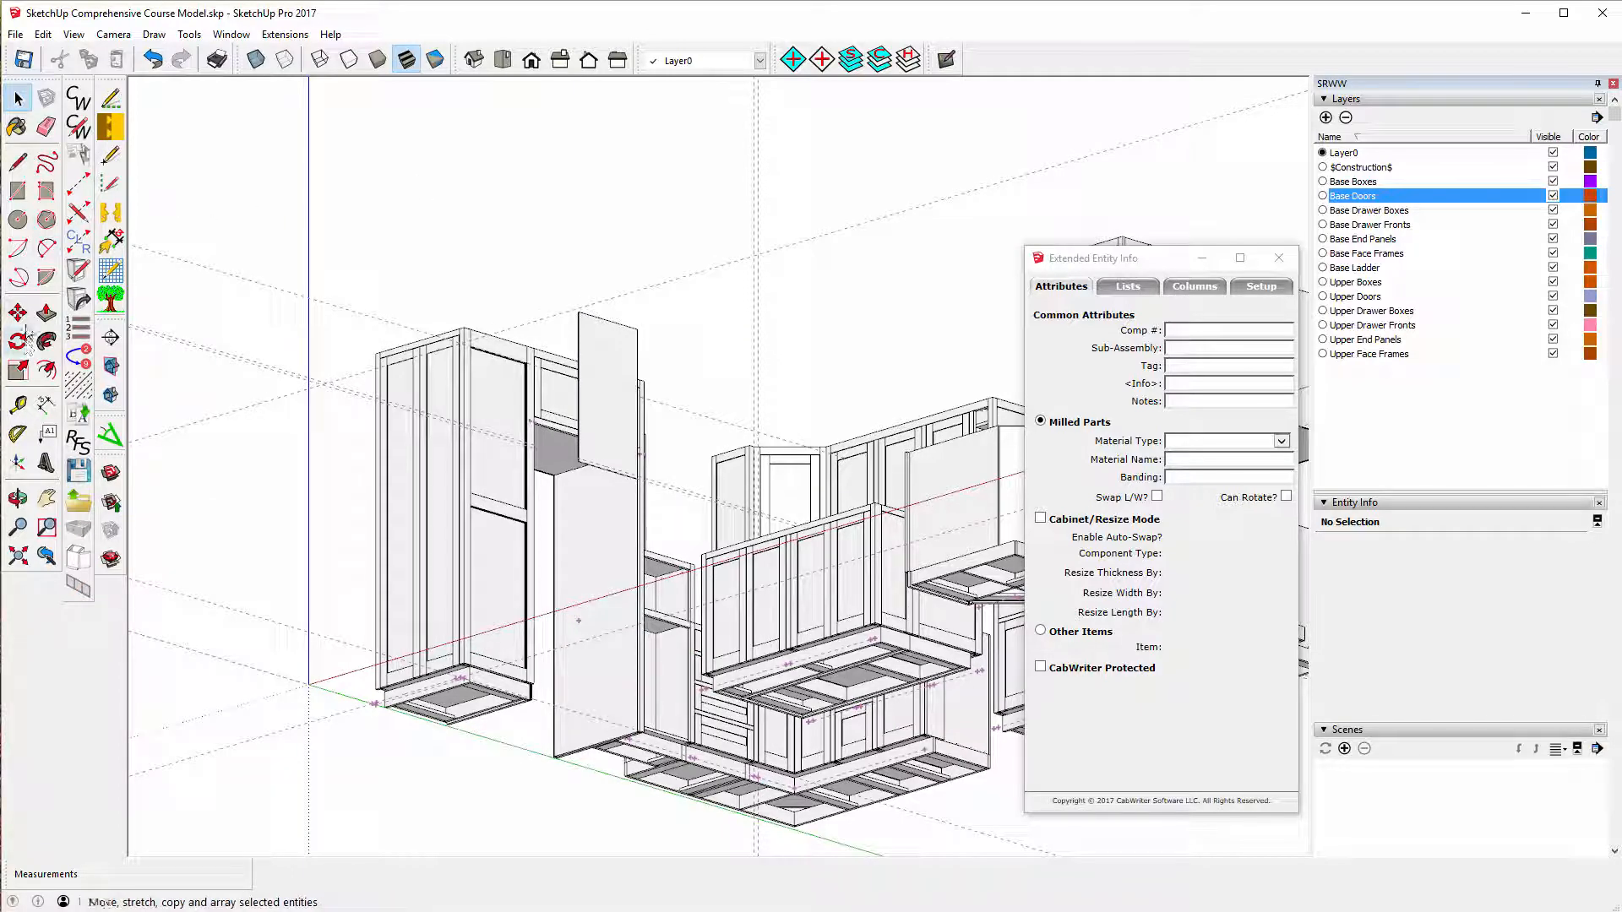
# - Copy the shortened plywood panel straight down 40 53/64" from its bottom front corner to the construction point
pyautogui.click(18, 314)
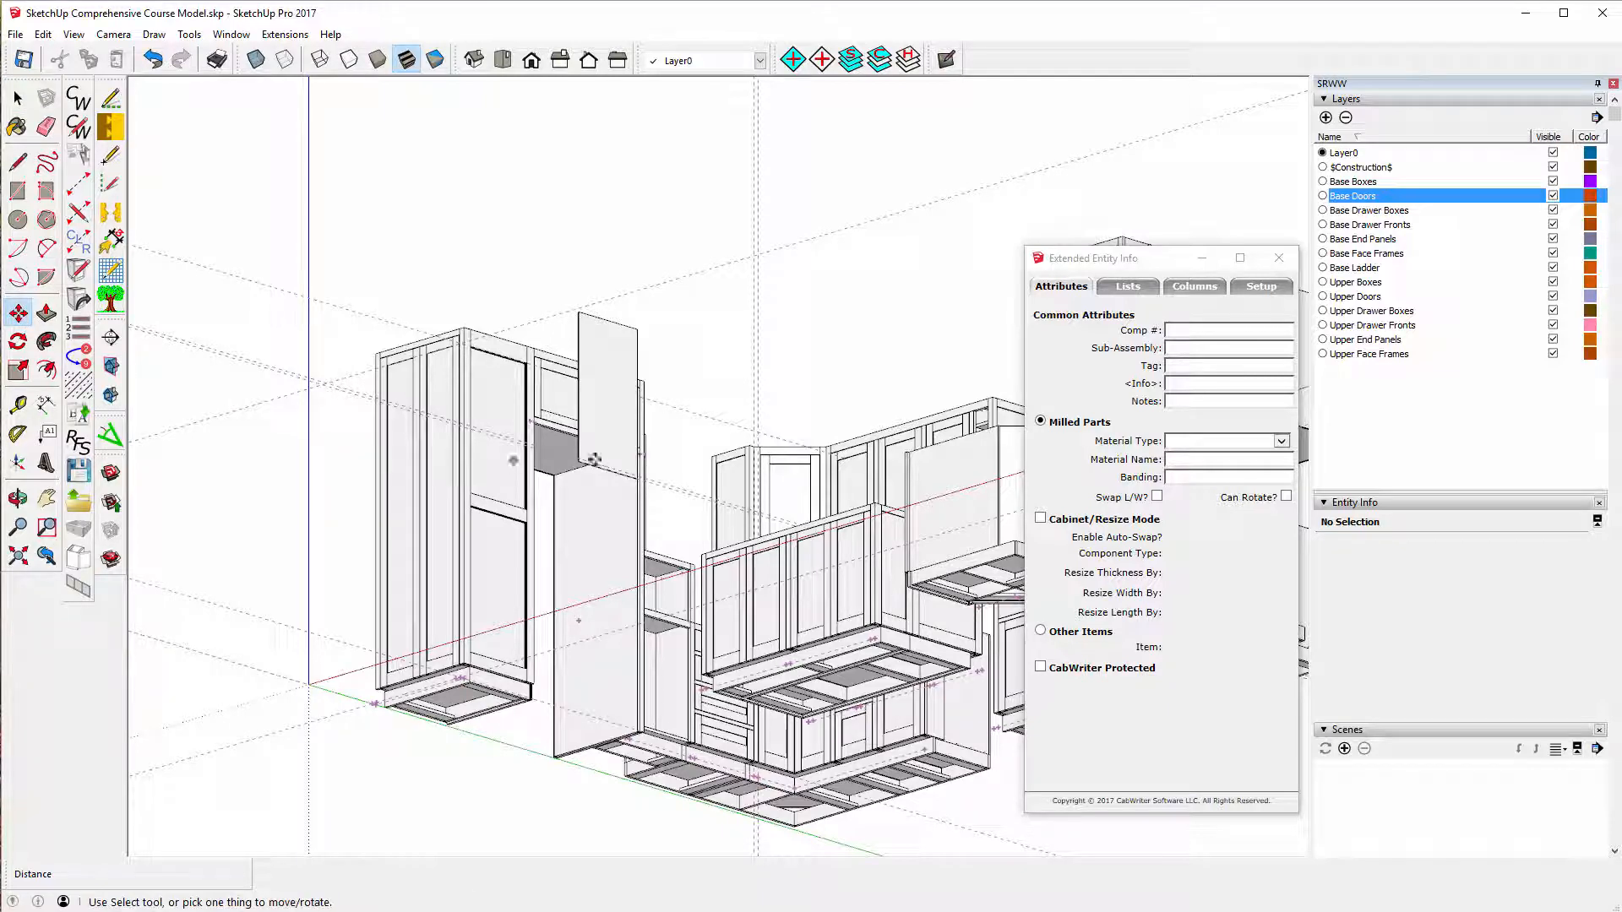
pyautogui.scroll(5, 582, 477)
pyautogui.scroll(3, 572, 483)
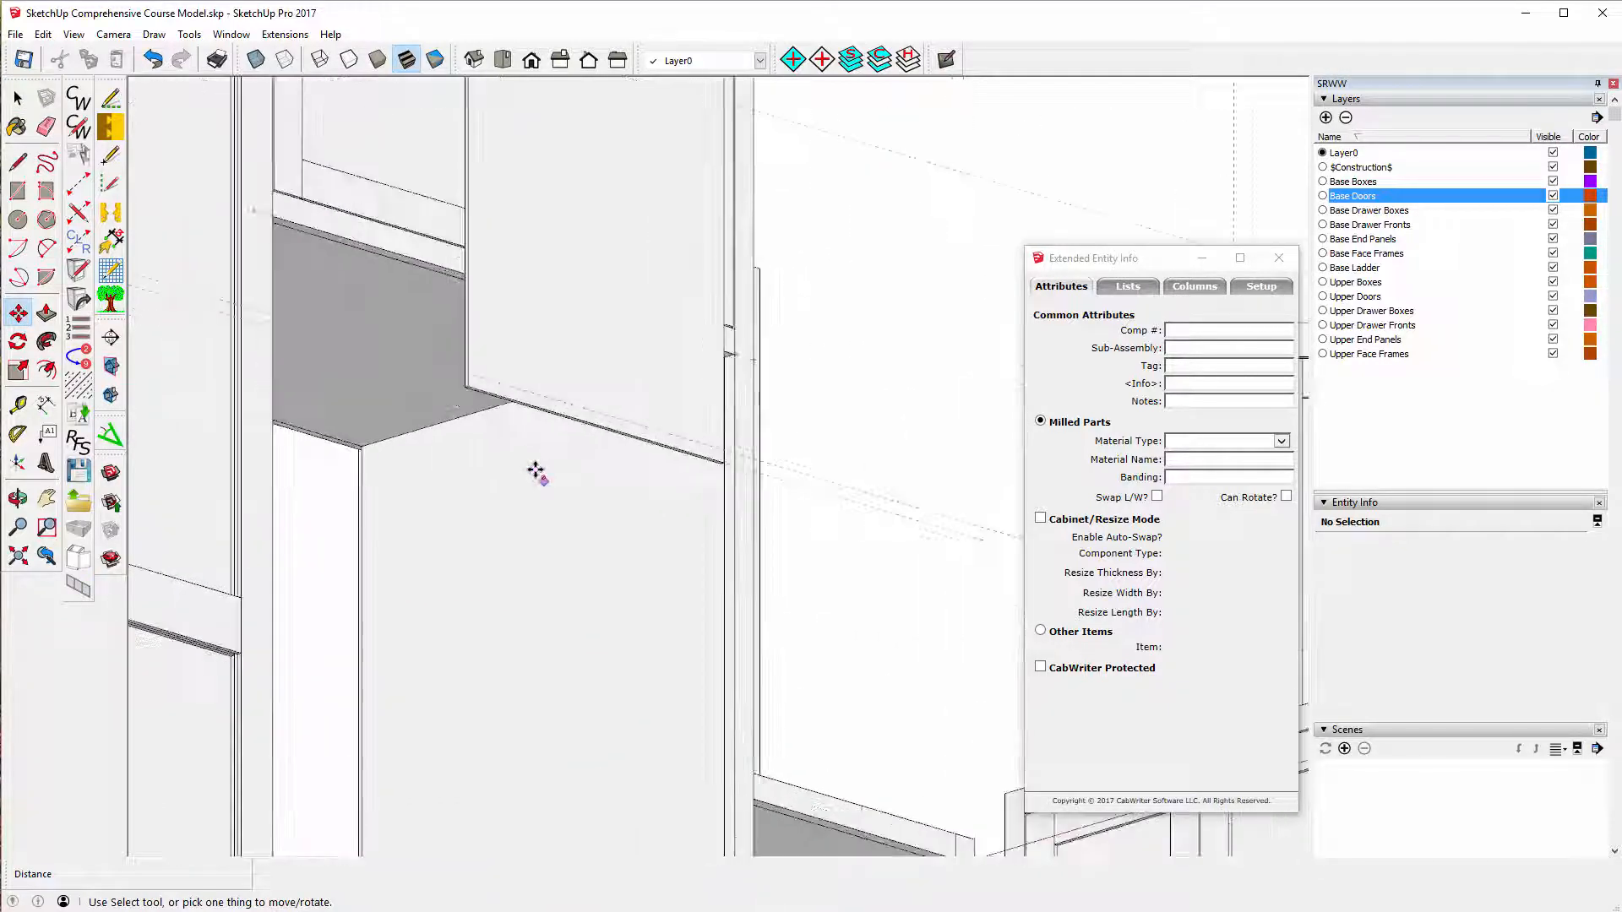
pyautogui.click(468, 387)
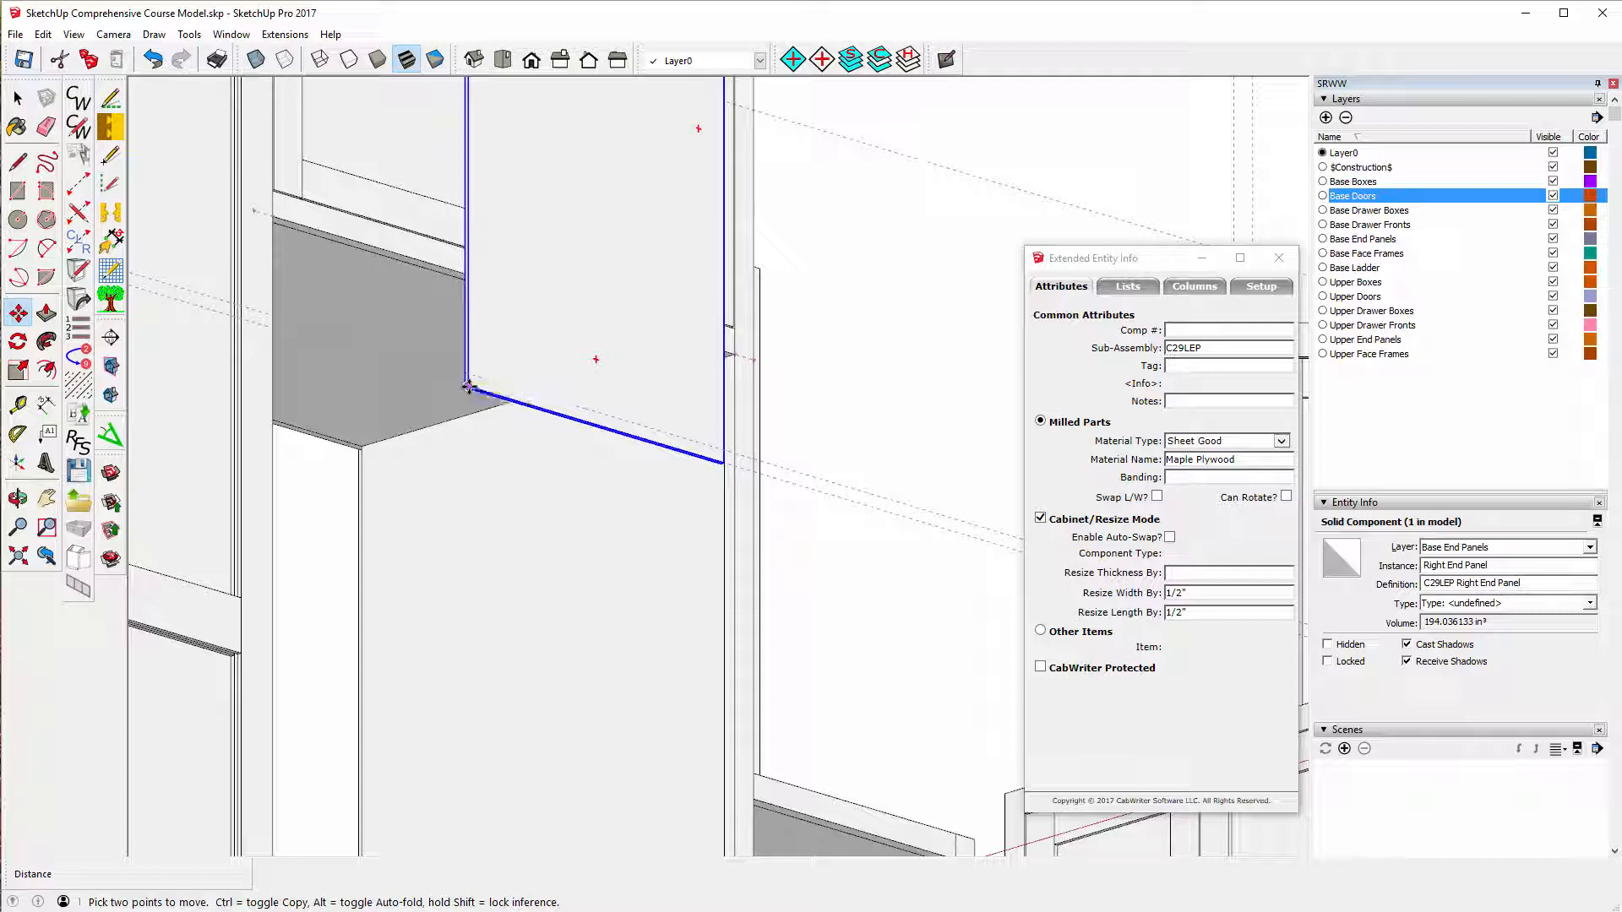
pyautogui.click(468, 388)
pyautogui.press('ctrl')
pyautogui.scroll(-2, 480, 486)
pyautogui.scroll(-3, 486, 479)
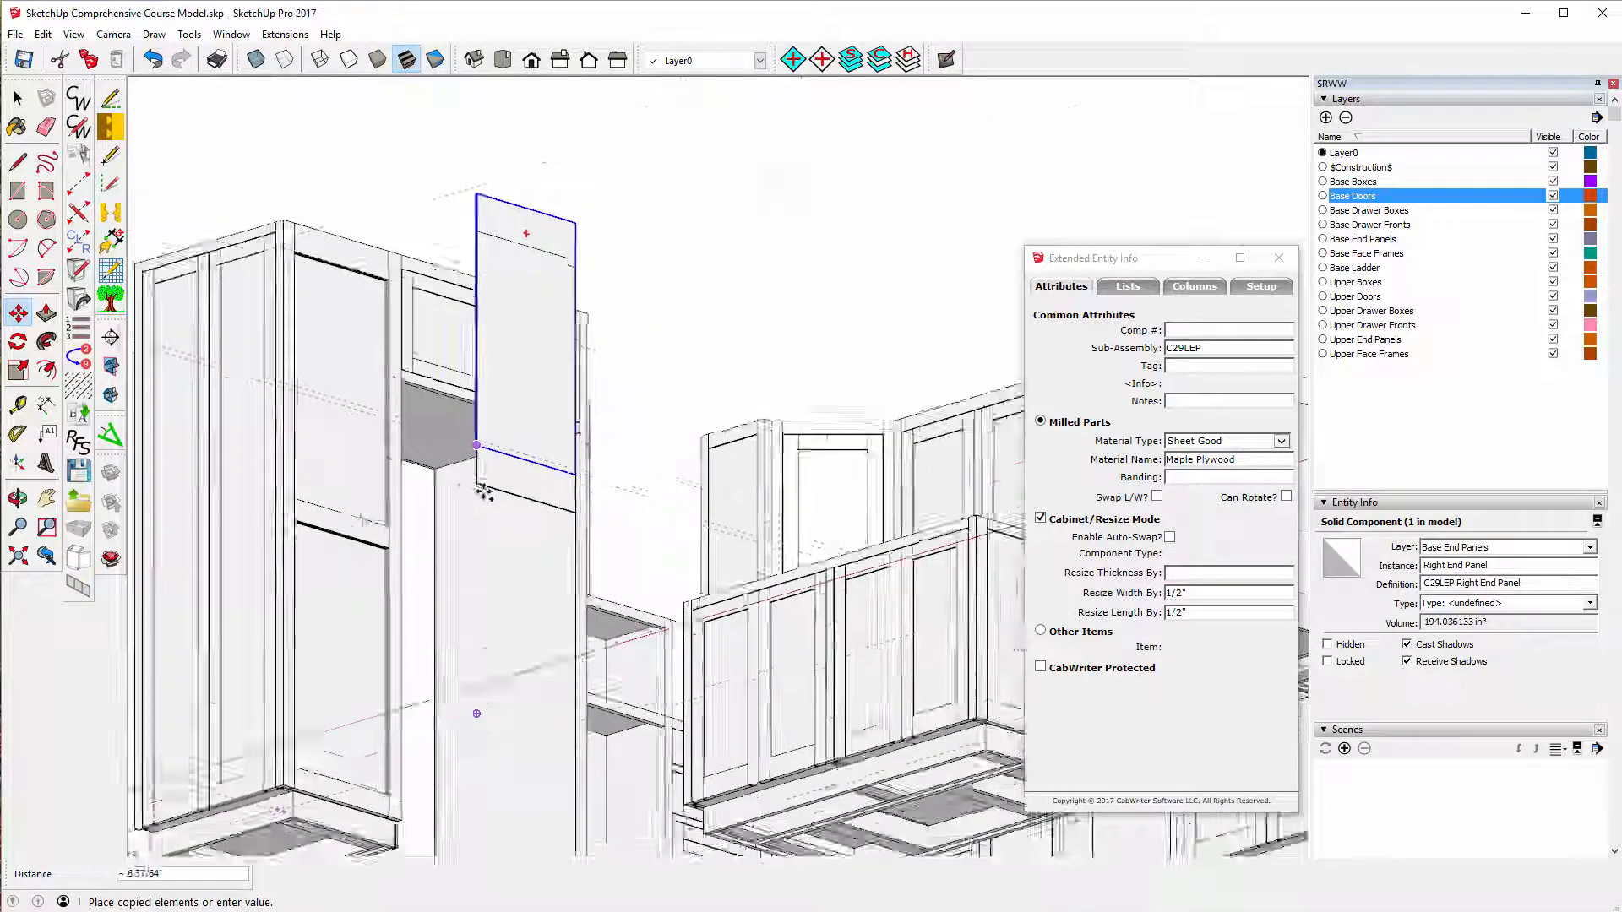
pyautogui.scroll(2, 498, 738)
pyautogui.scroll(5, 499, 727)
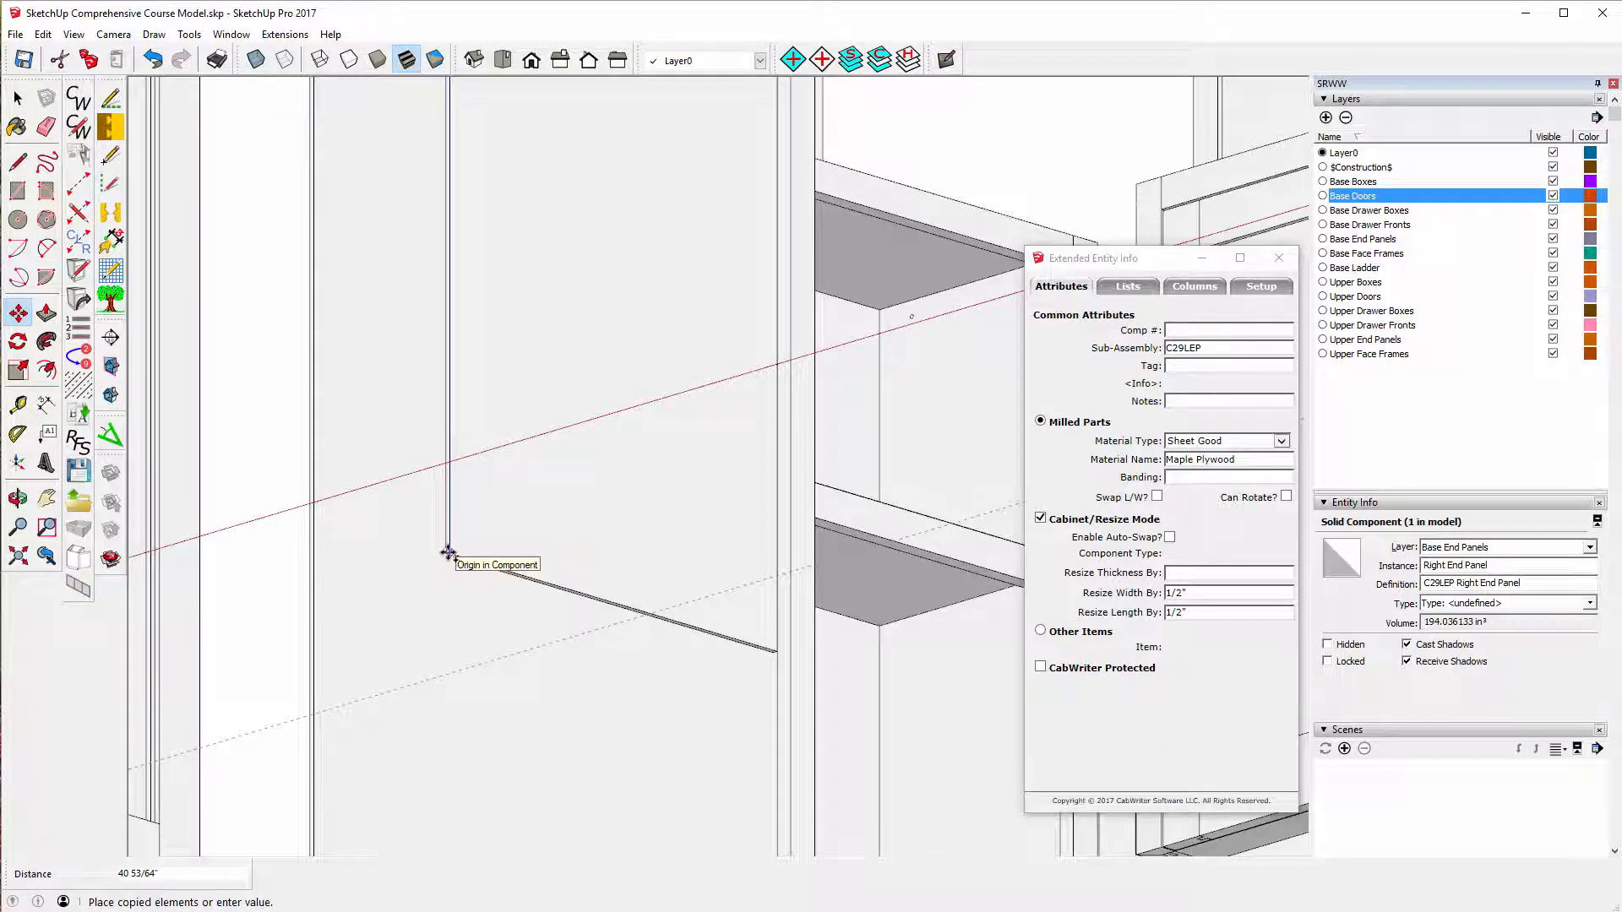
pyautogui.scroll(4, 448, 557)
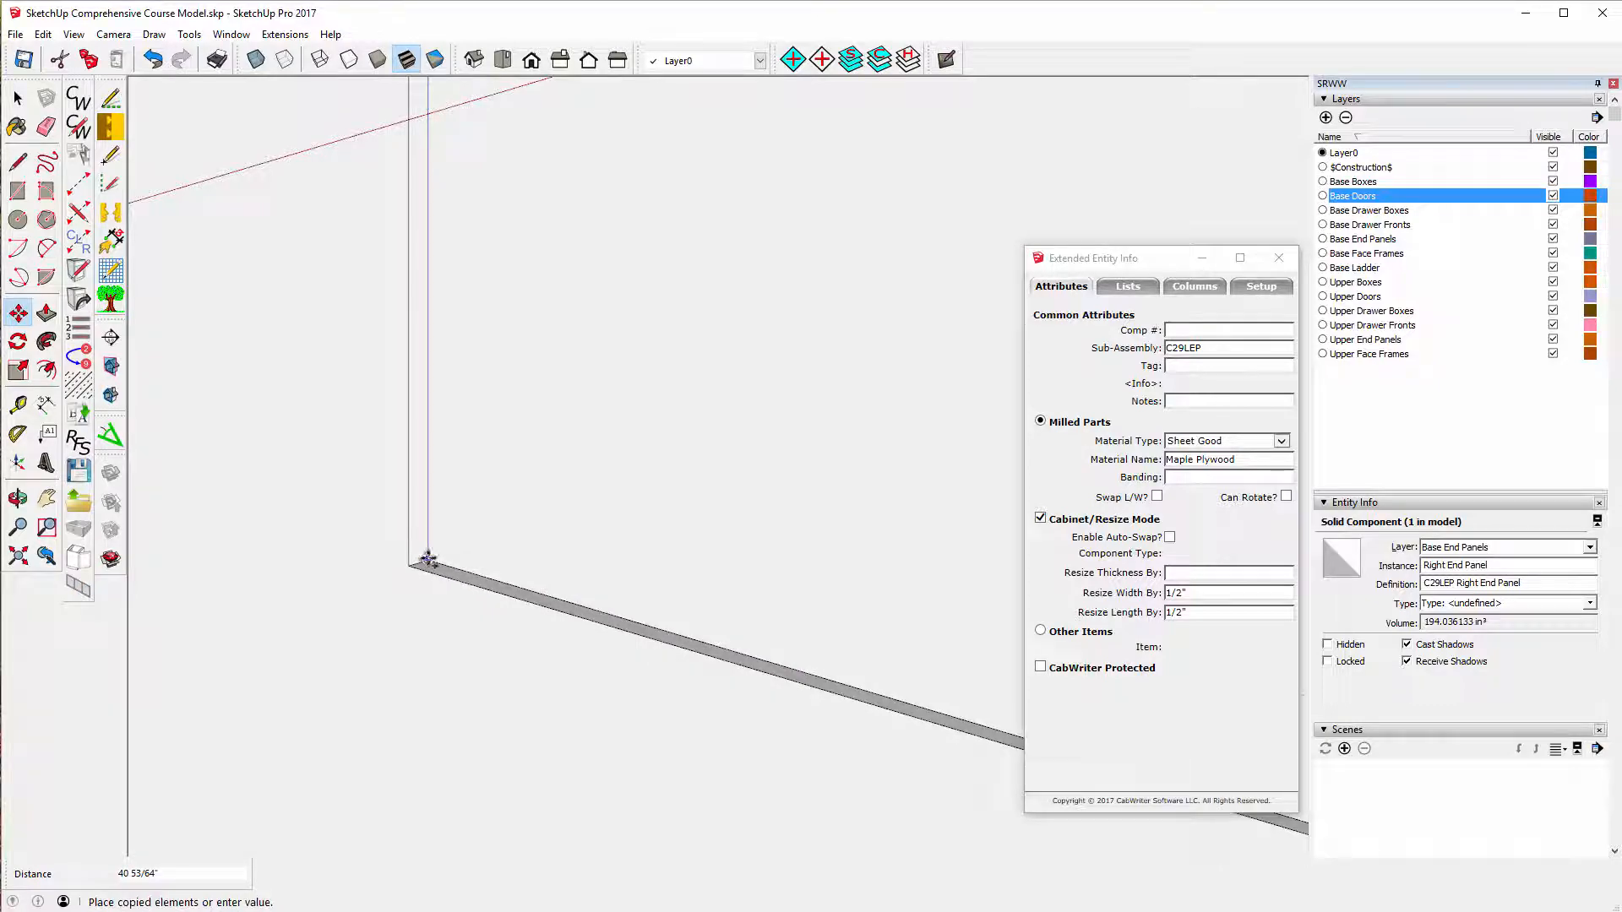
pyautogui.scroll(4, 431, 557)
pyautogui.scroll(-5, 464, 494)
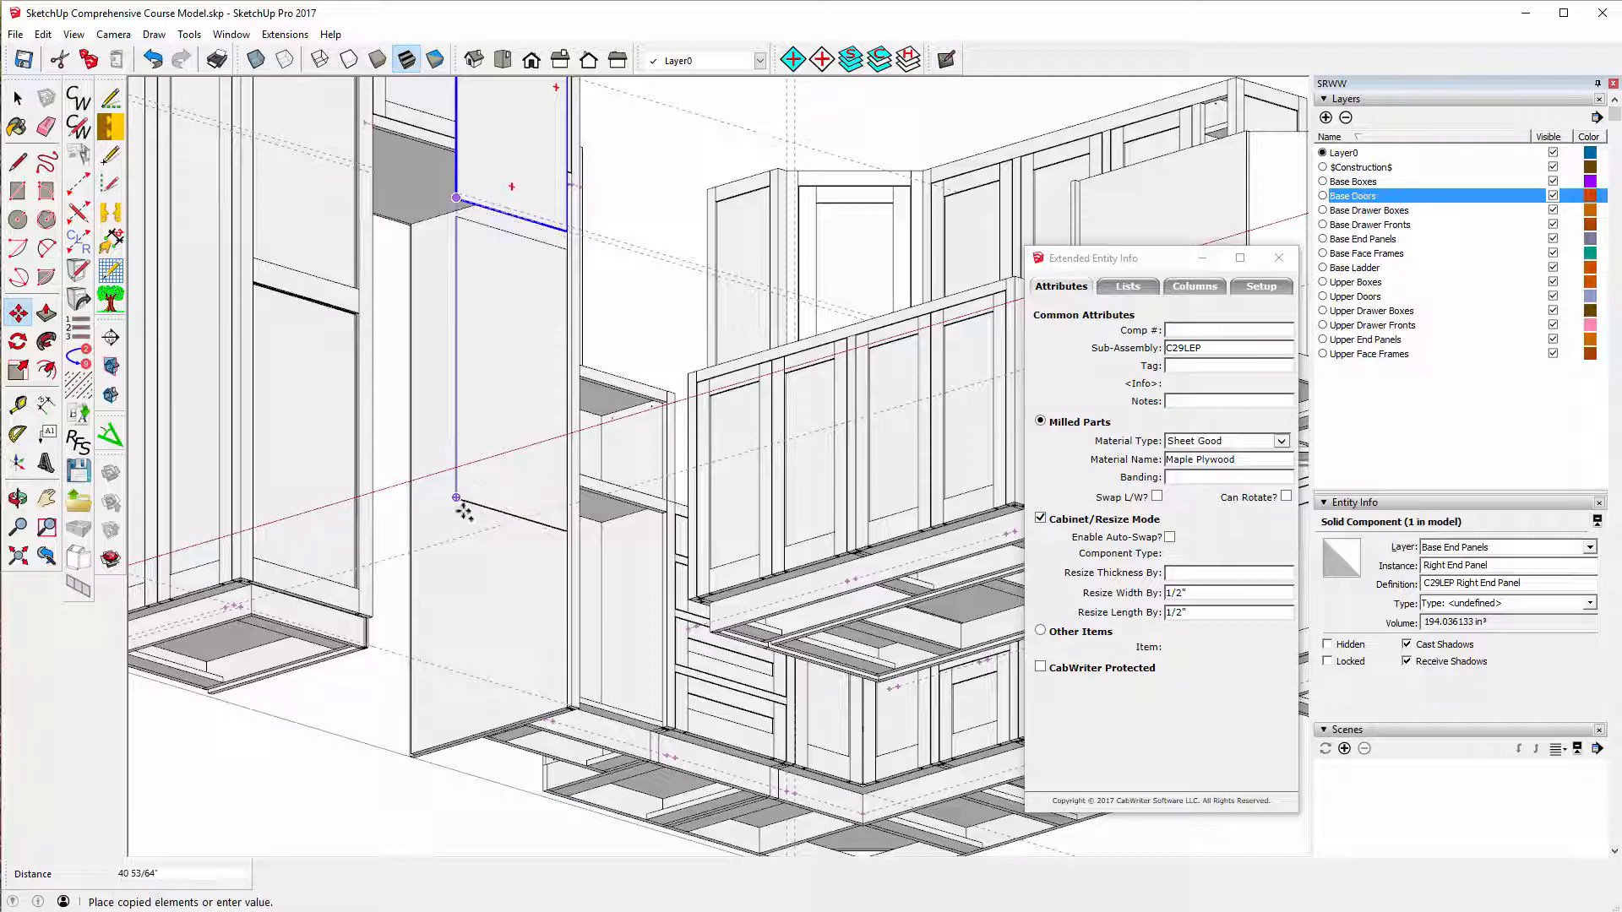
pyautogui.scroll(6, 467, 629)
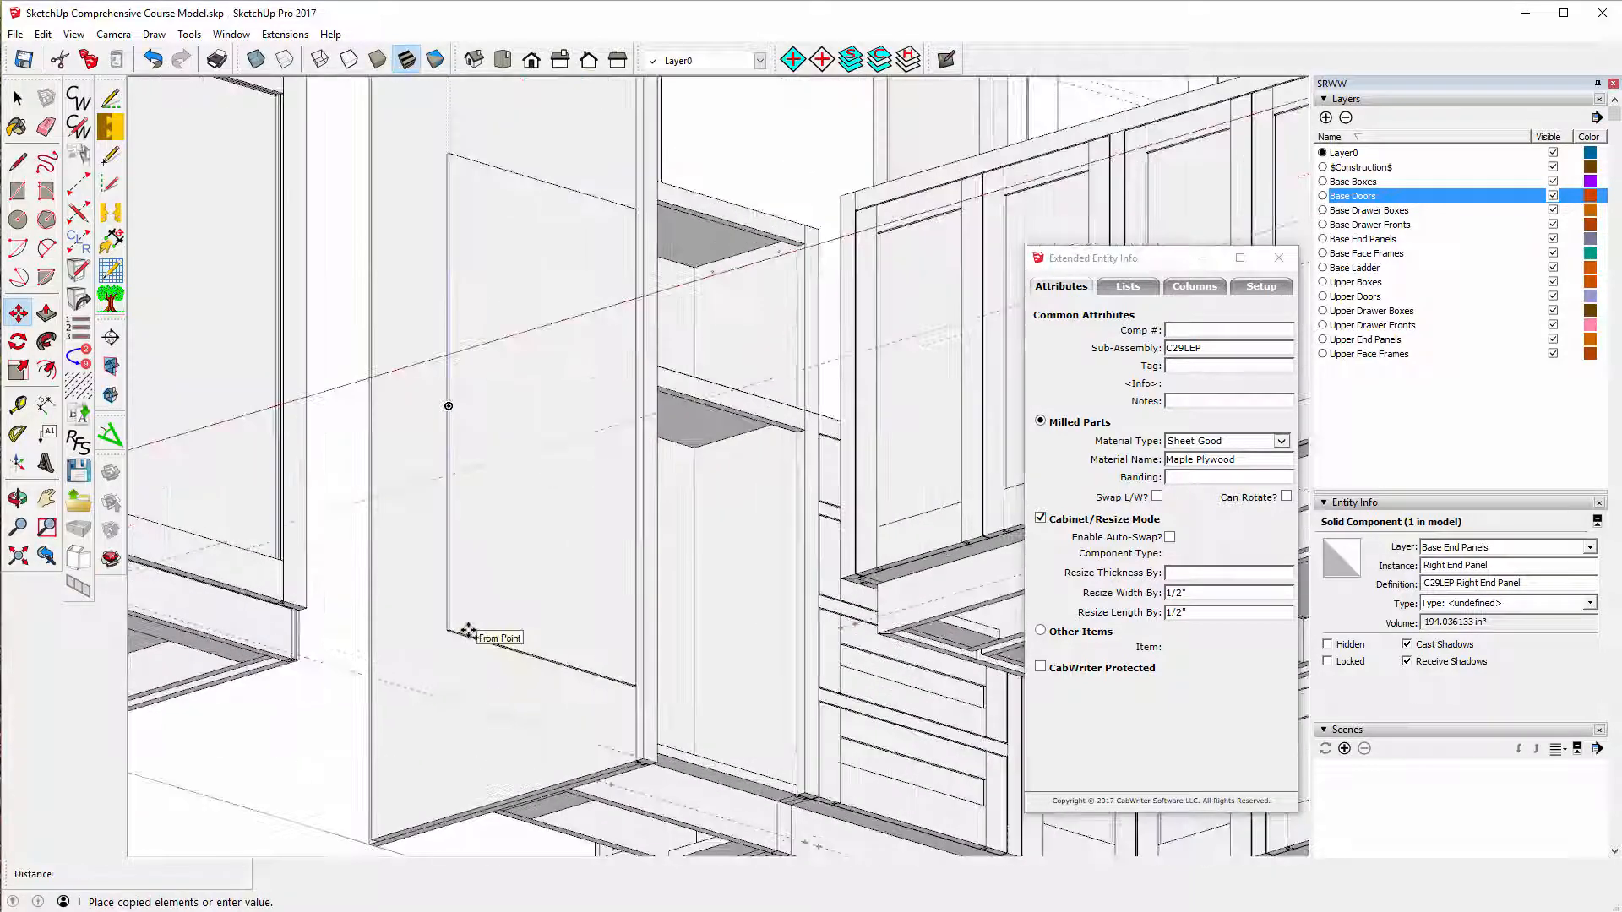
pyautogui.scroll(-6, 467, 629)
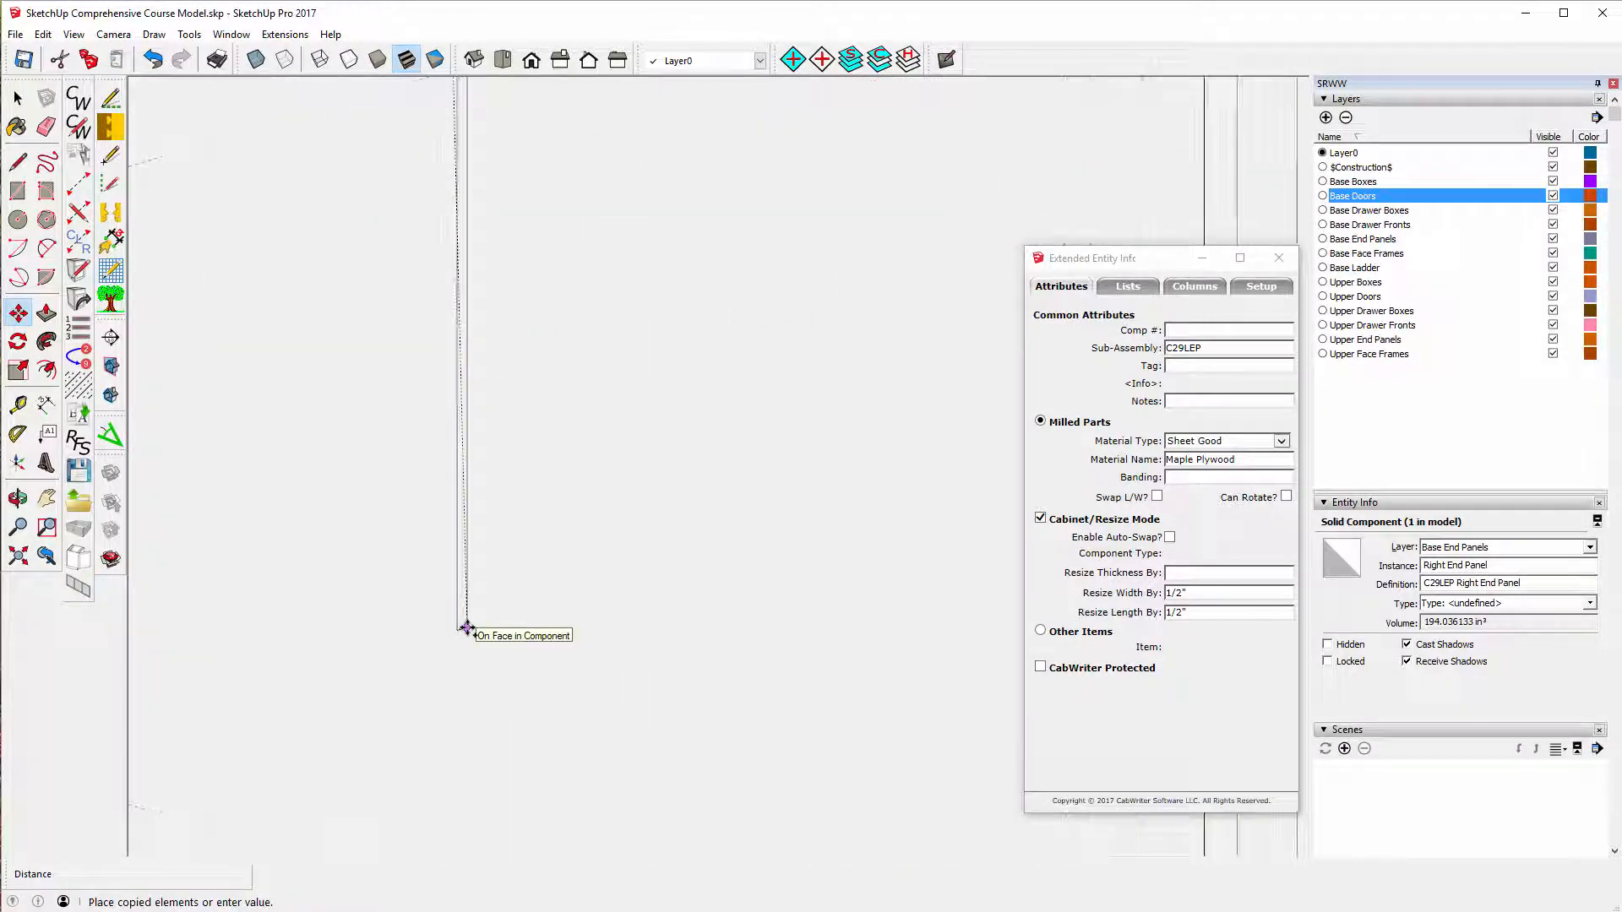
pyautogui.scroll(-2, 471, 630)
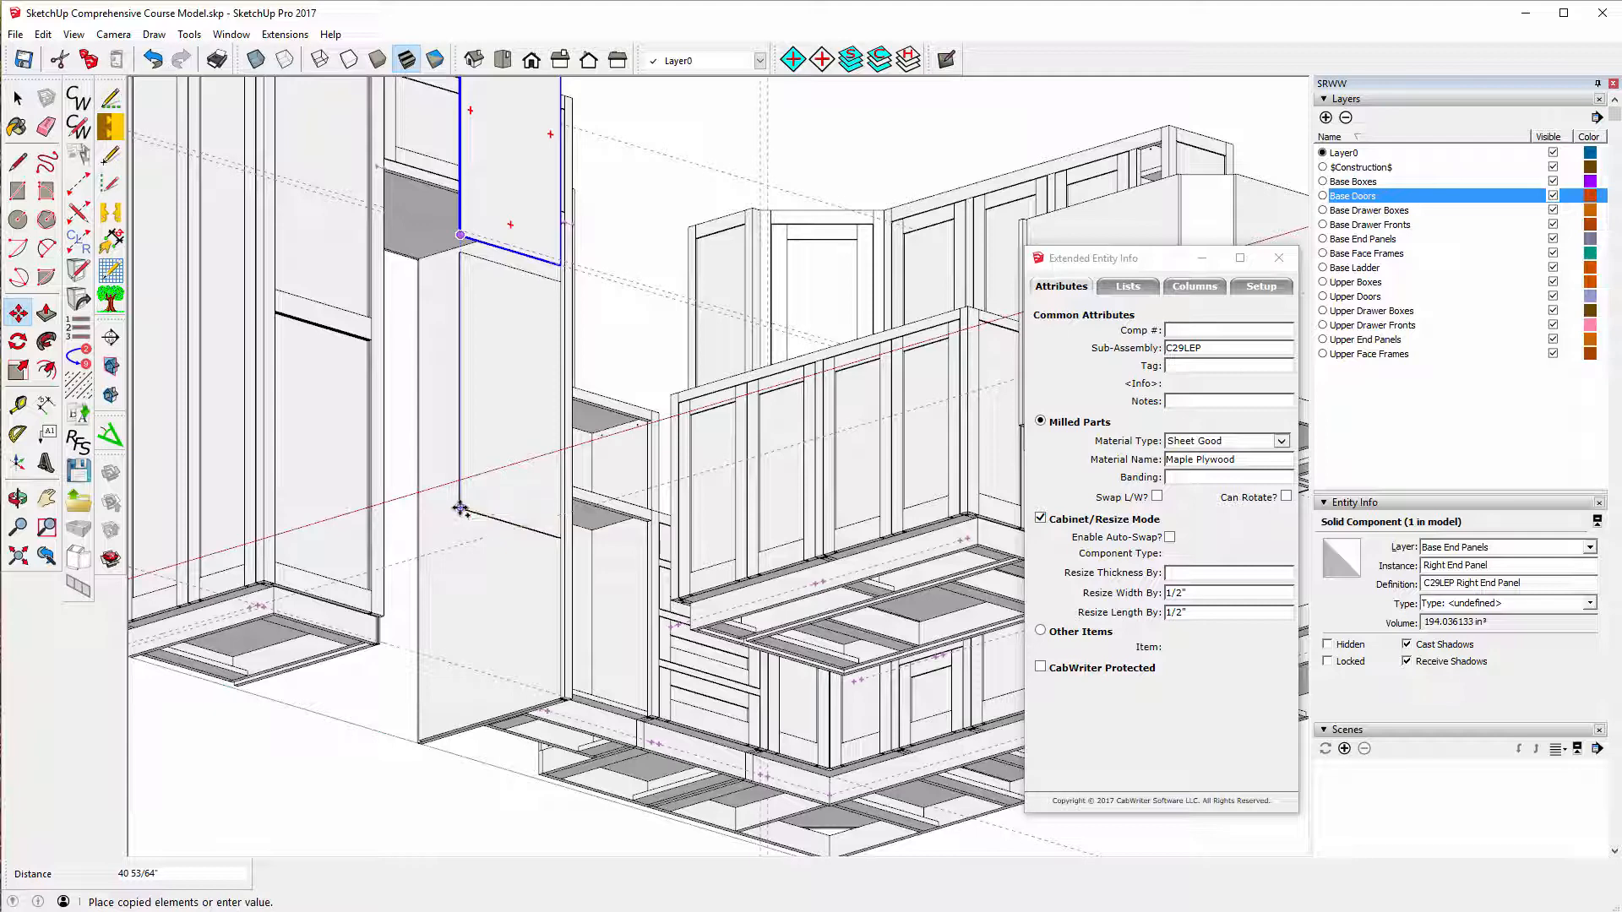
pyautogui.click(460, 509)
pyautogui.scroll(-3, 457, 589)
pyautogui.scroll(-2, 457, 588)
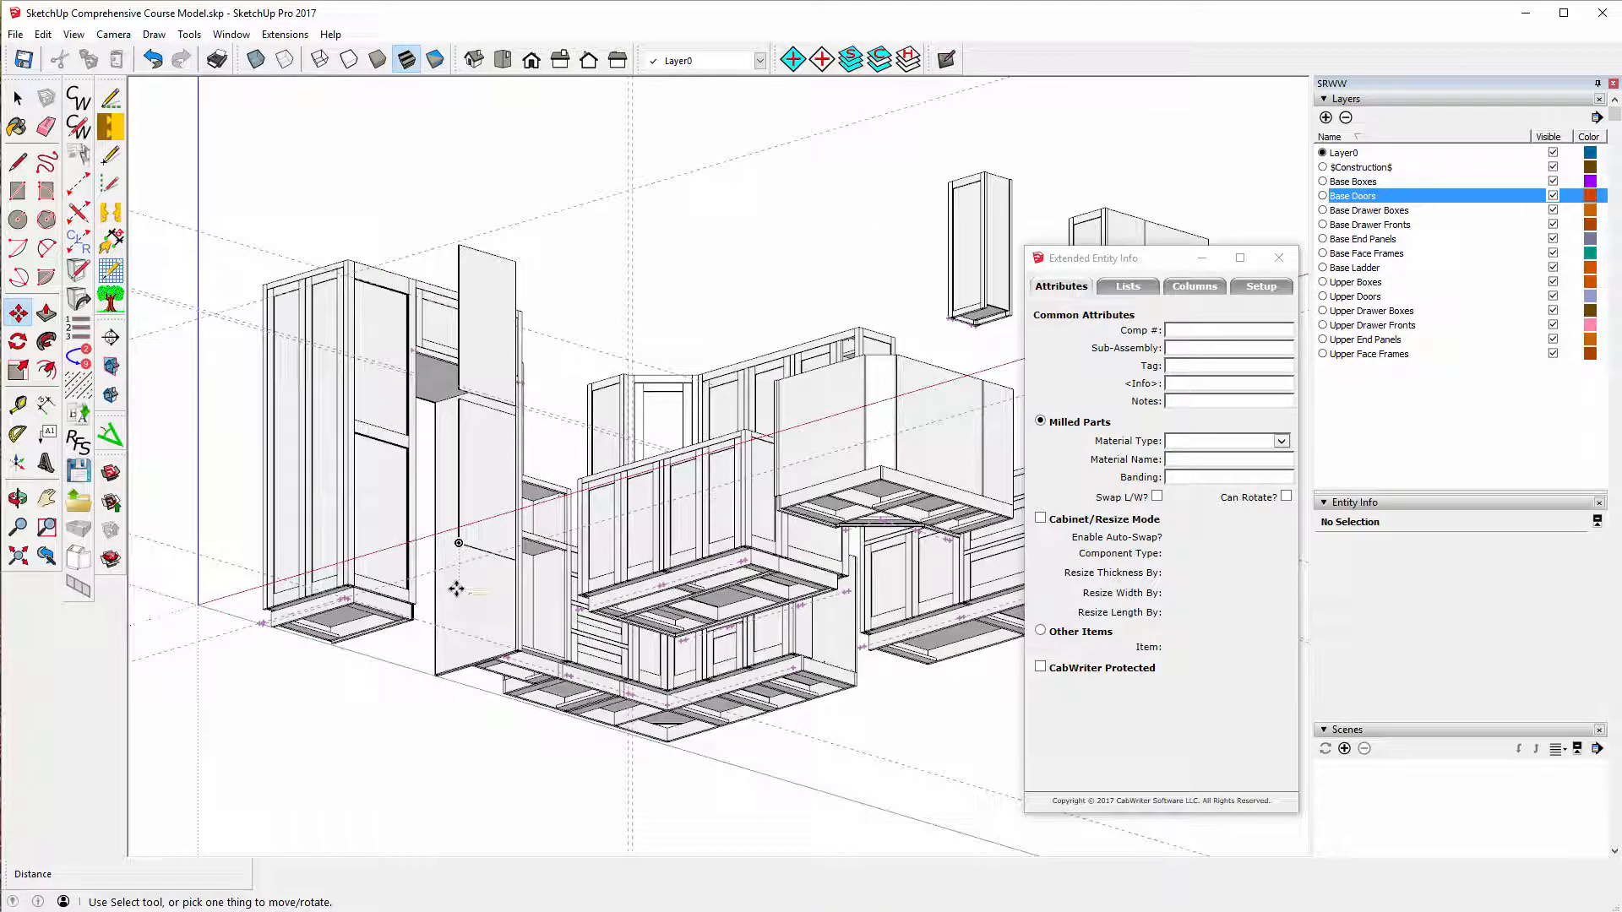
# - Select the upper and lower plywood panels in turn to compare their component details and attributes
pyautogui.click(21, 99)
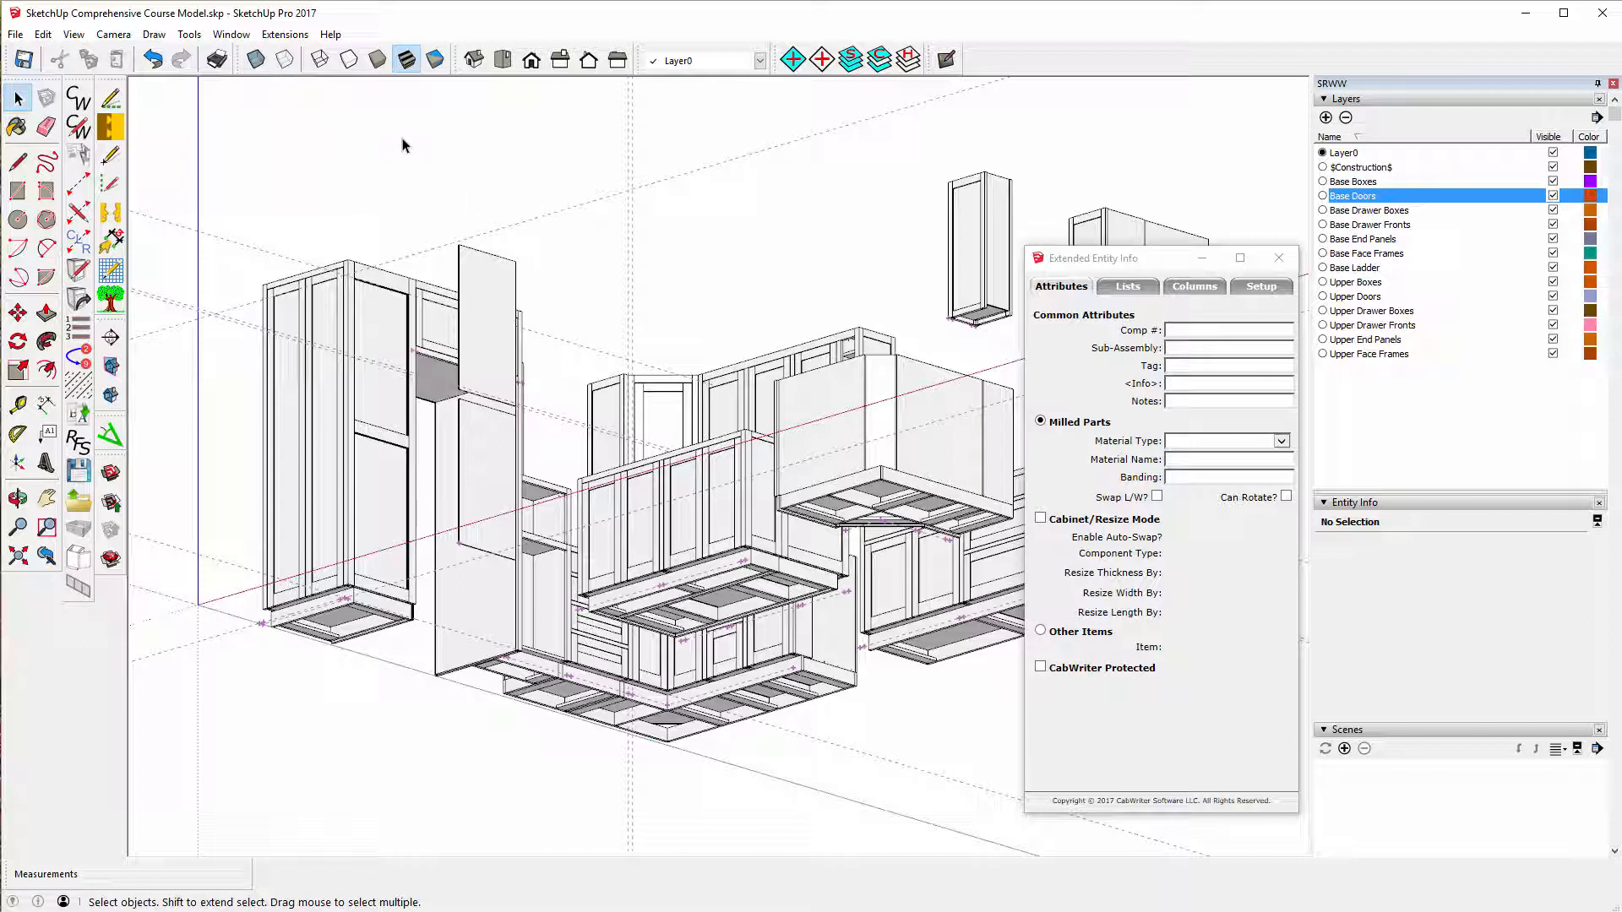
pyautogui.click(488, 294)
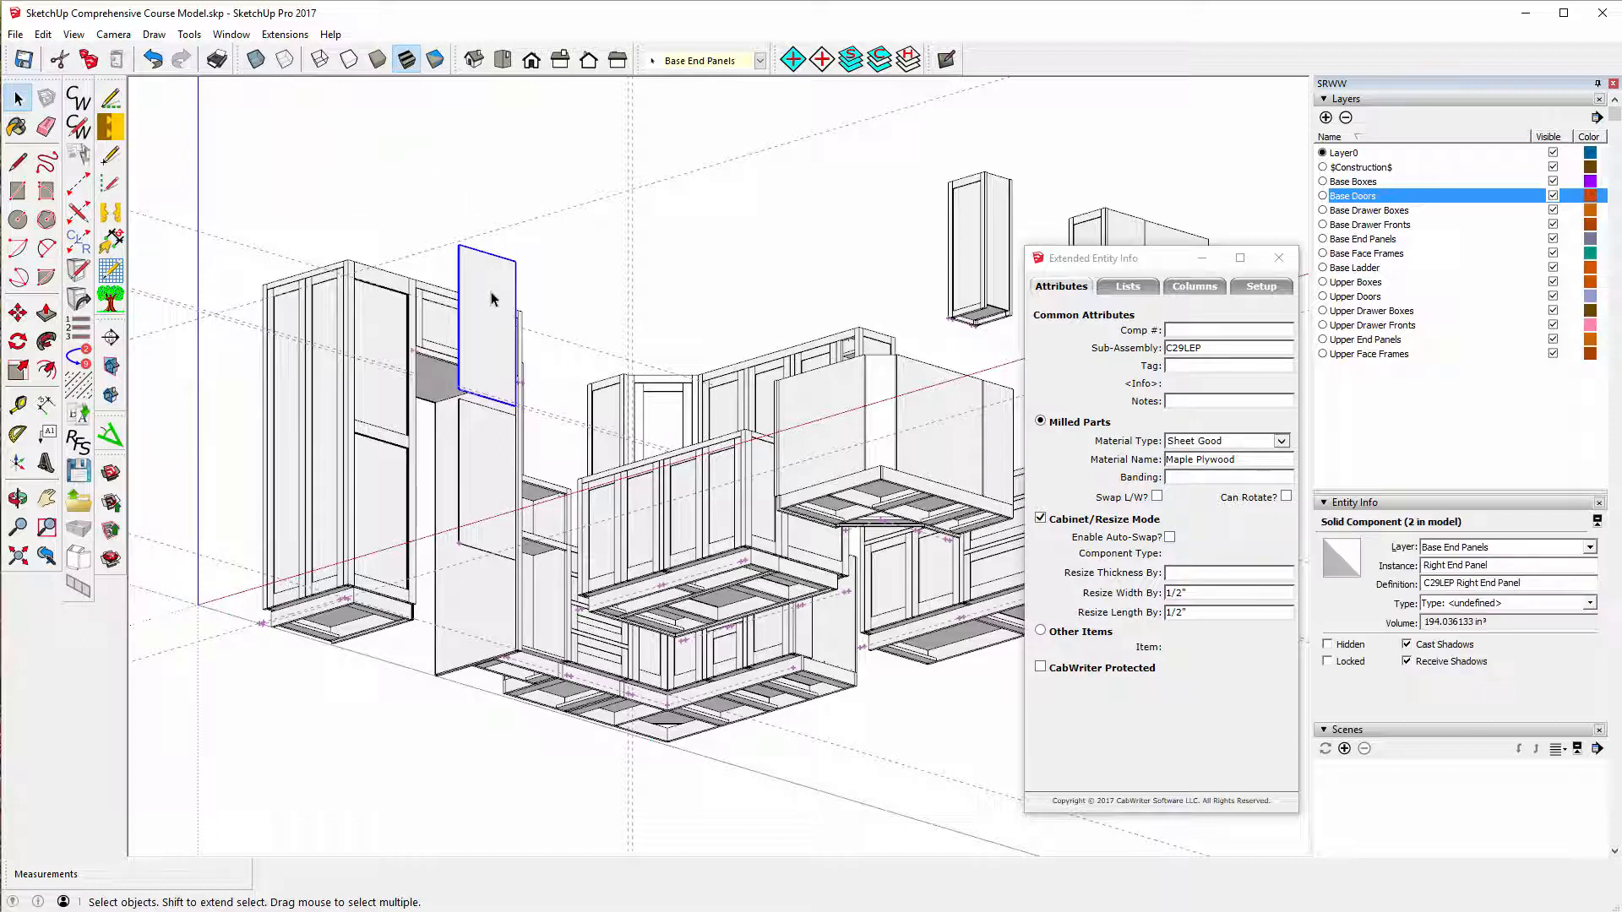
pyautogui.click(471, 481)
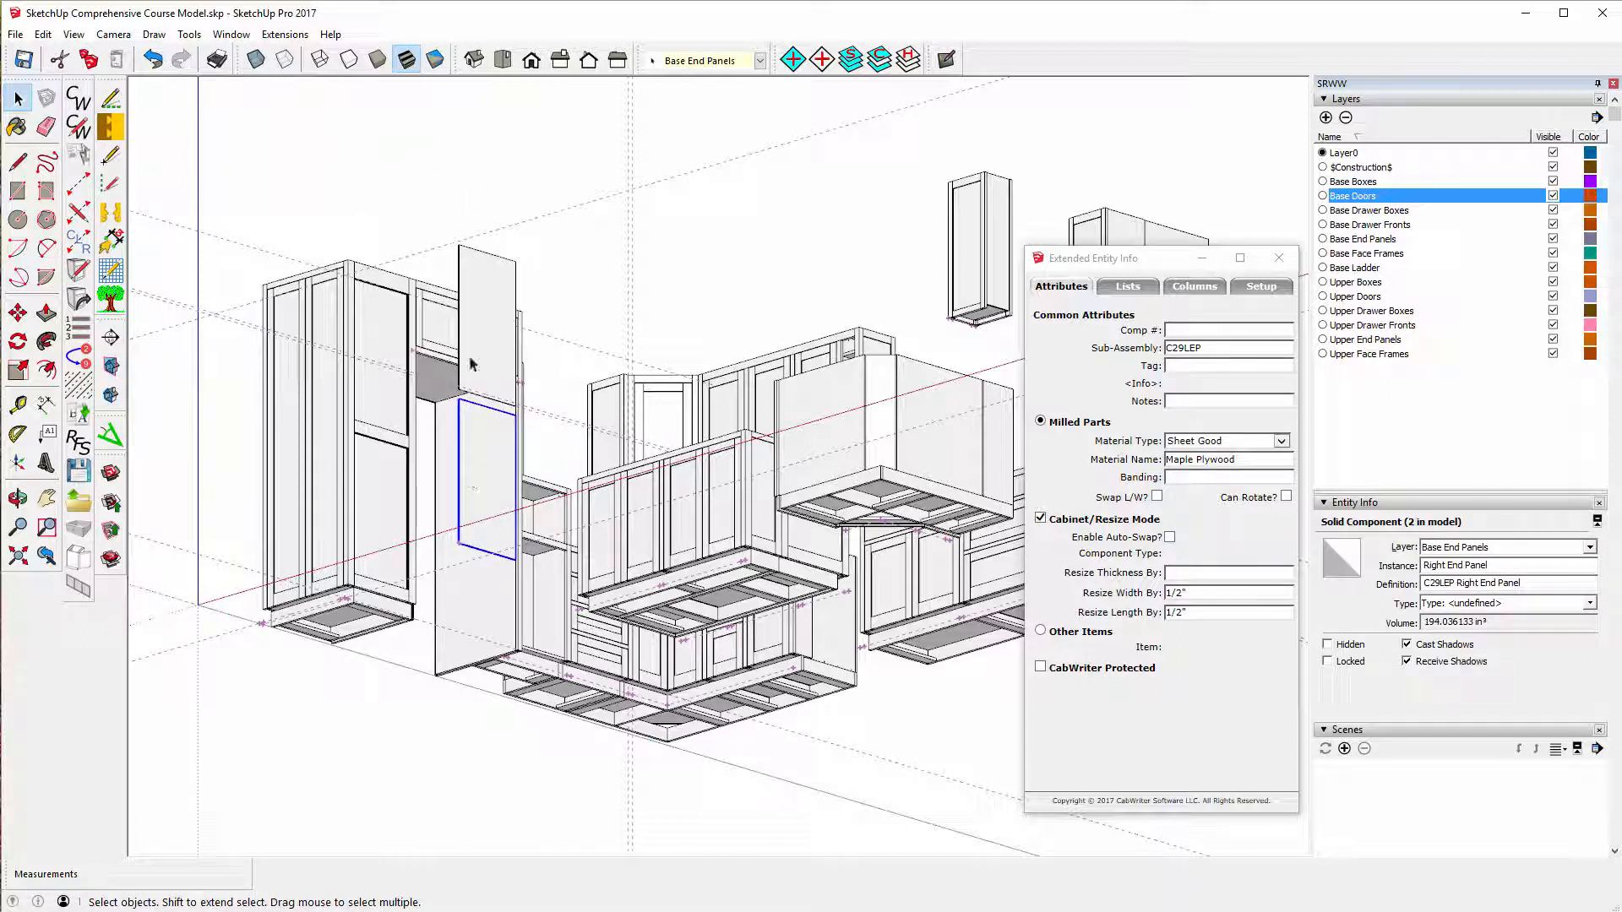
pyautogui.click(490, 314)
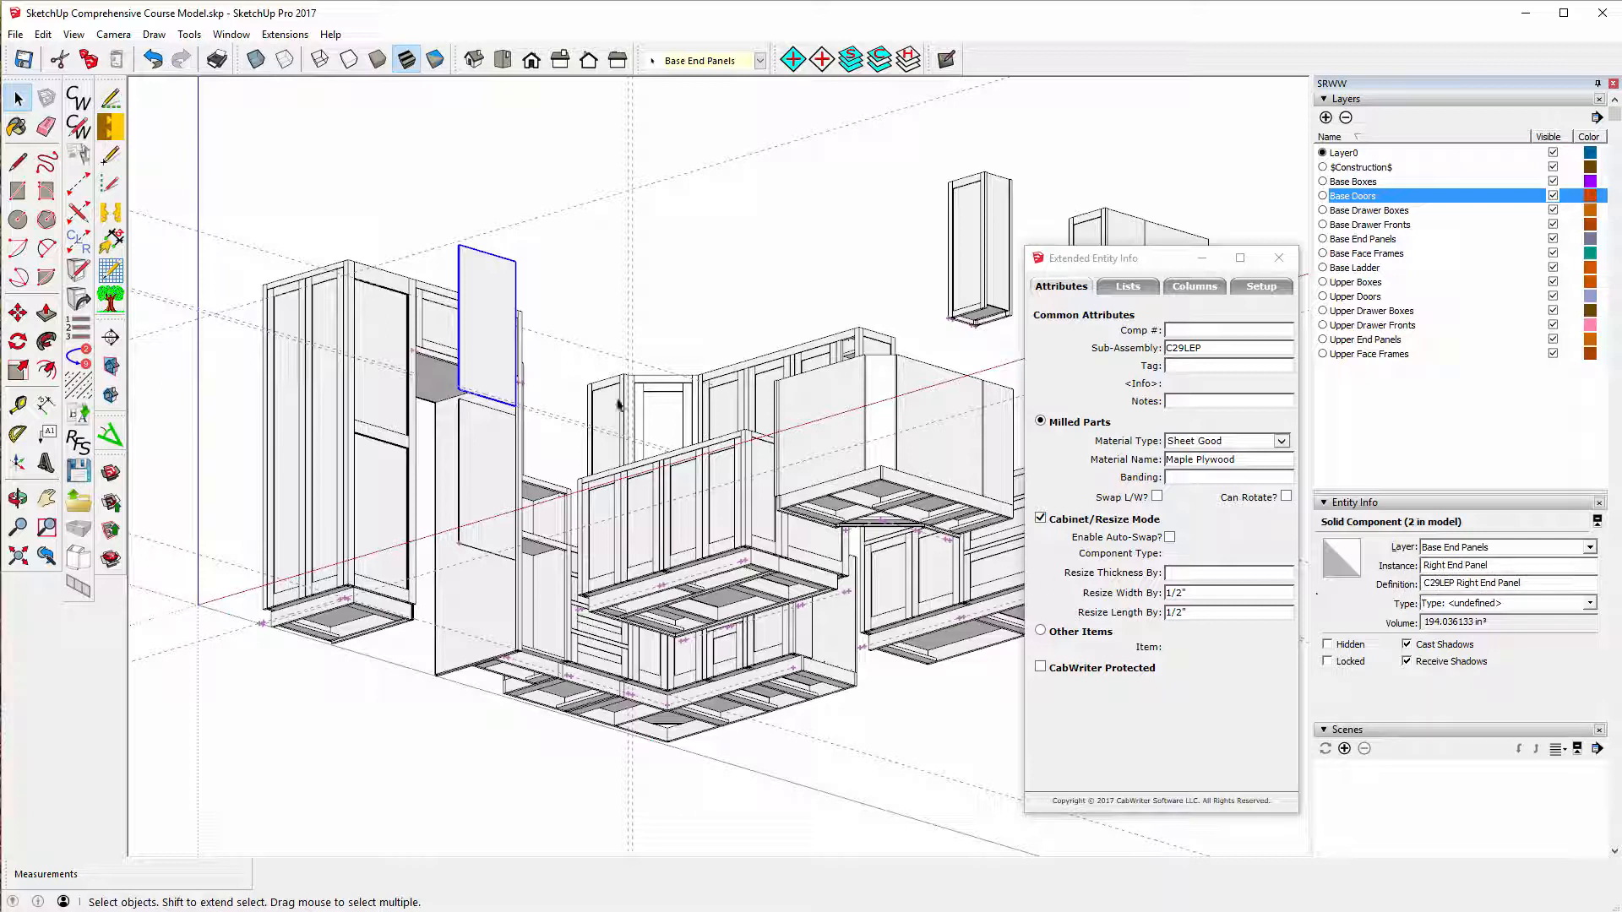
pyautogui.click(488, 456)
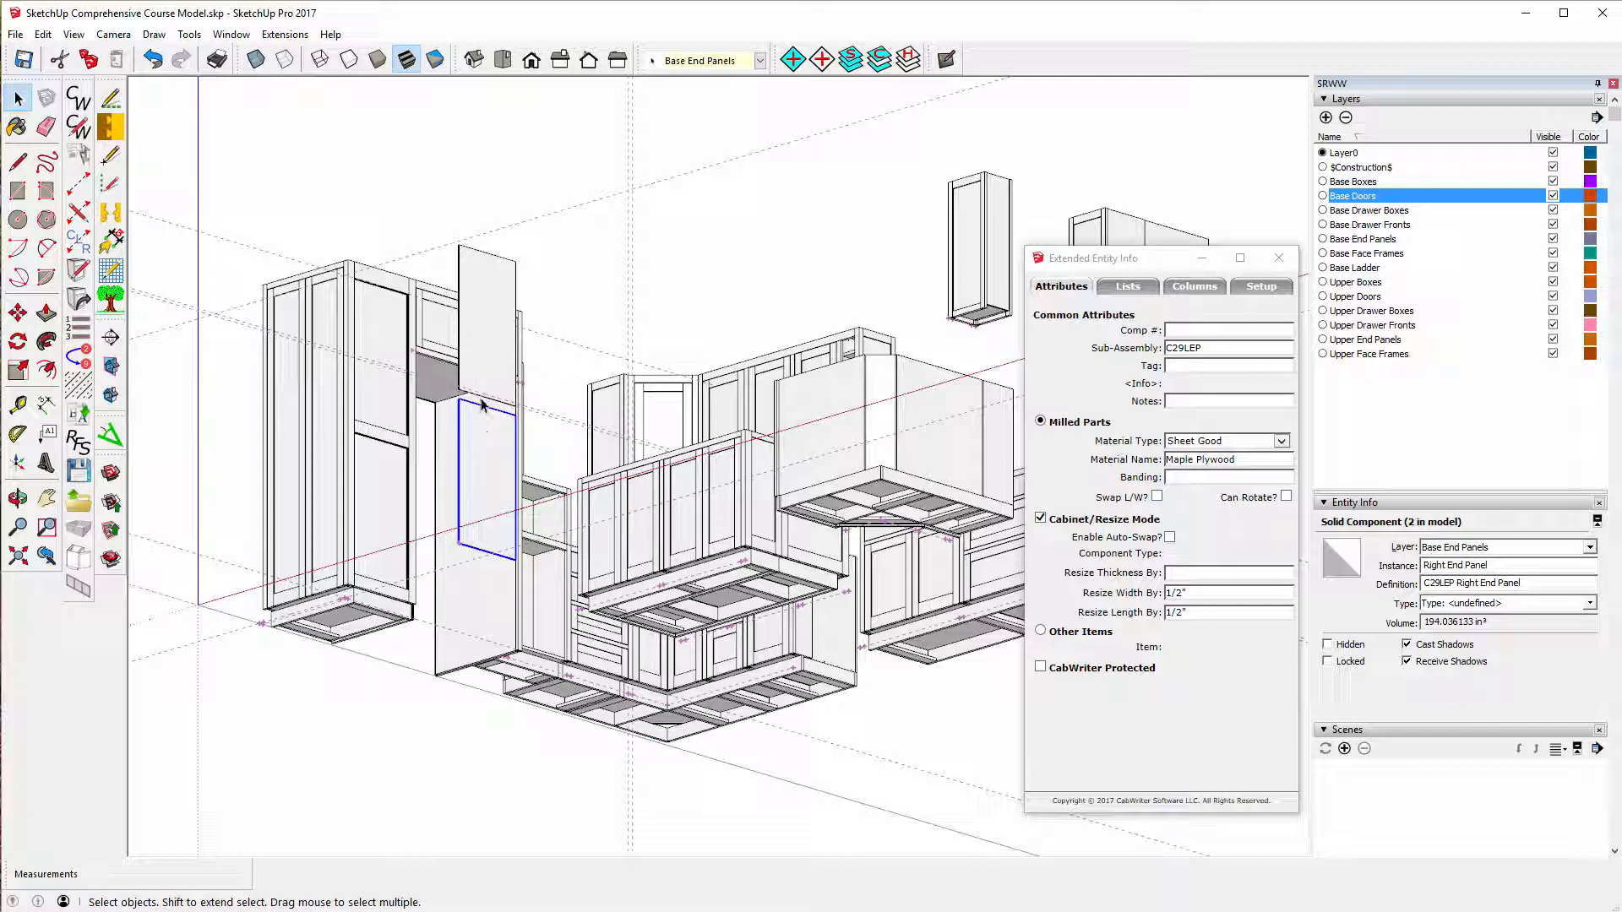
# - Rename the upper plywood panel's instance to Upper Right End Panel and the lower one's to Lower Right End Panel
pyautogui.click(486, 340)
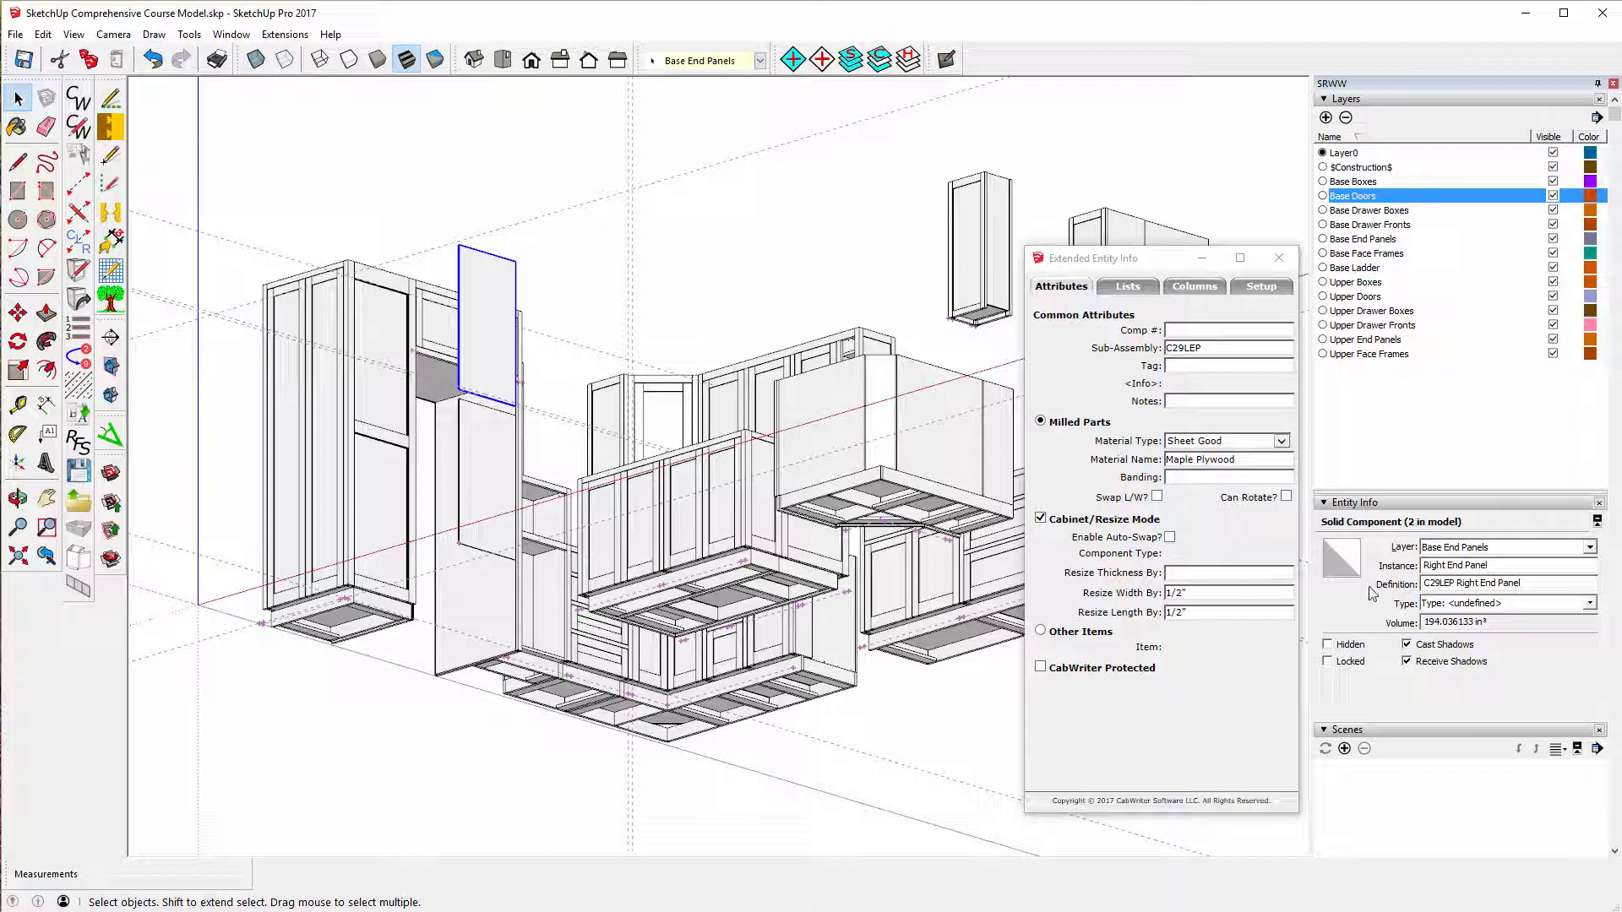
pyautogui.click(1425, 567)
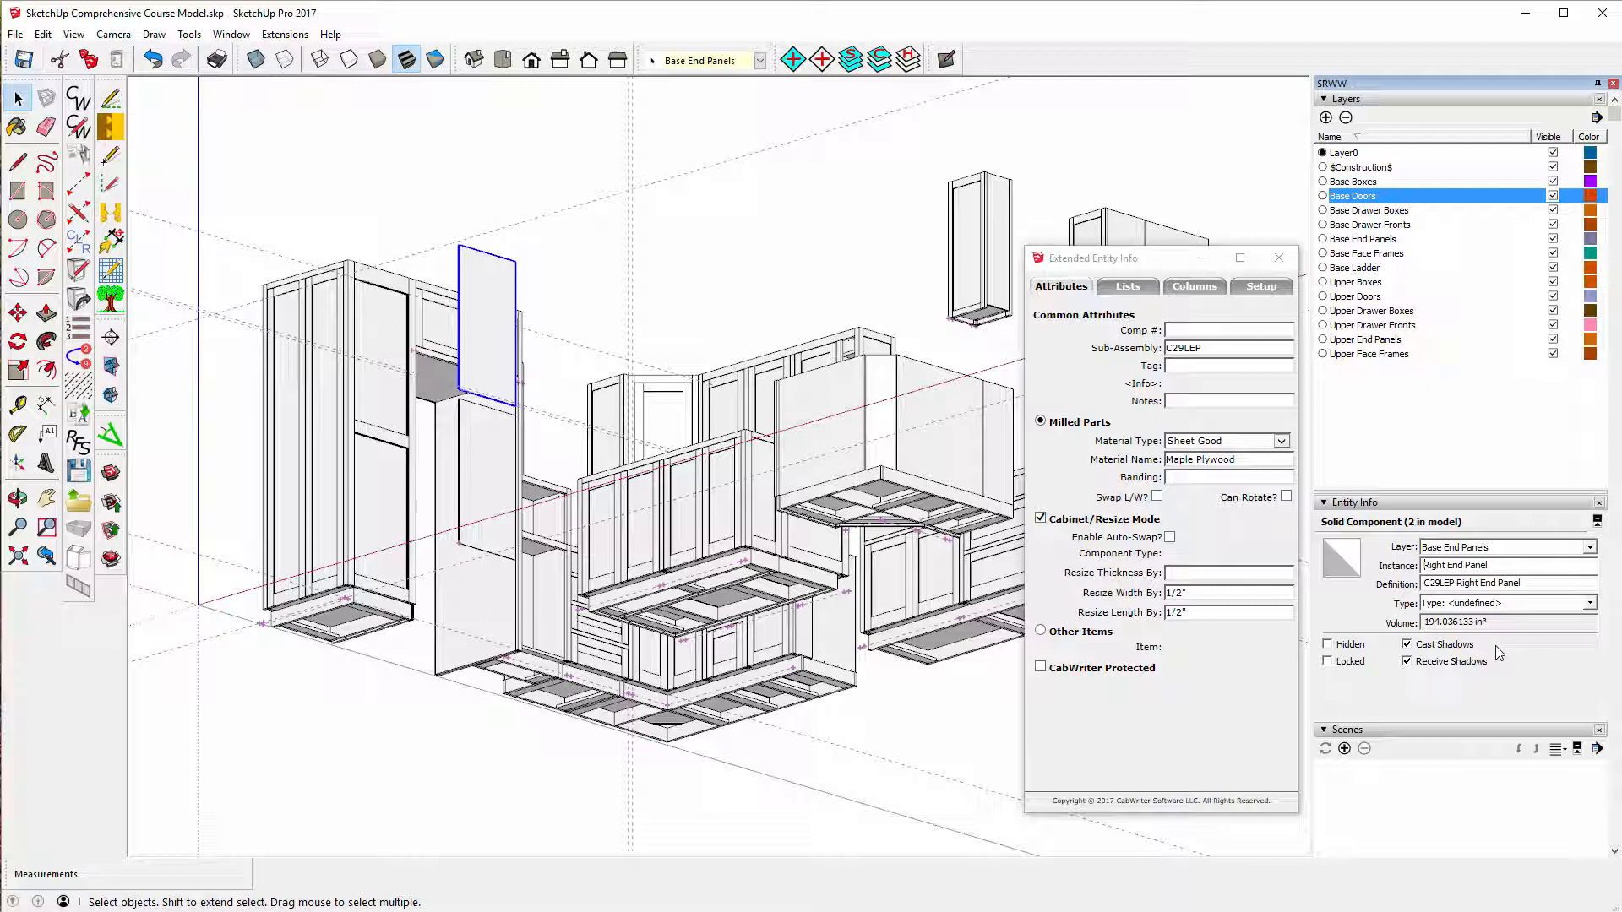
pyautogui.write('Upper')
pyautogui.click(482, 471)
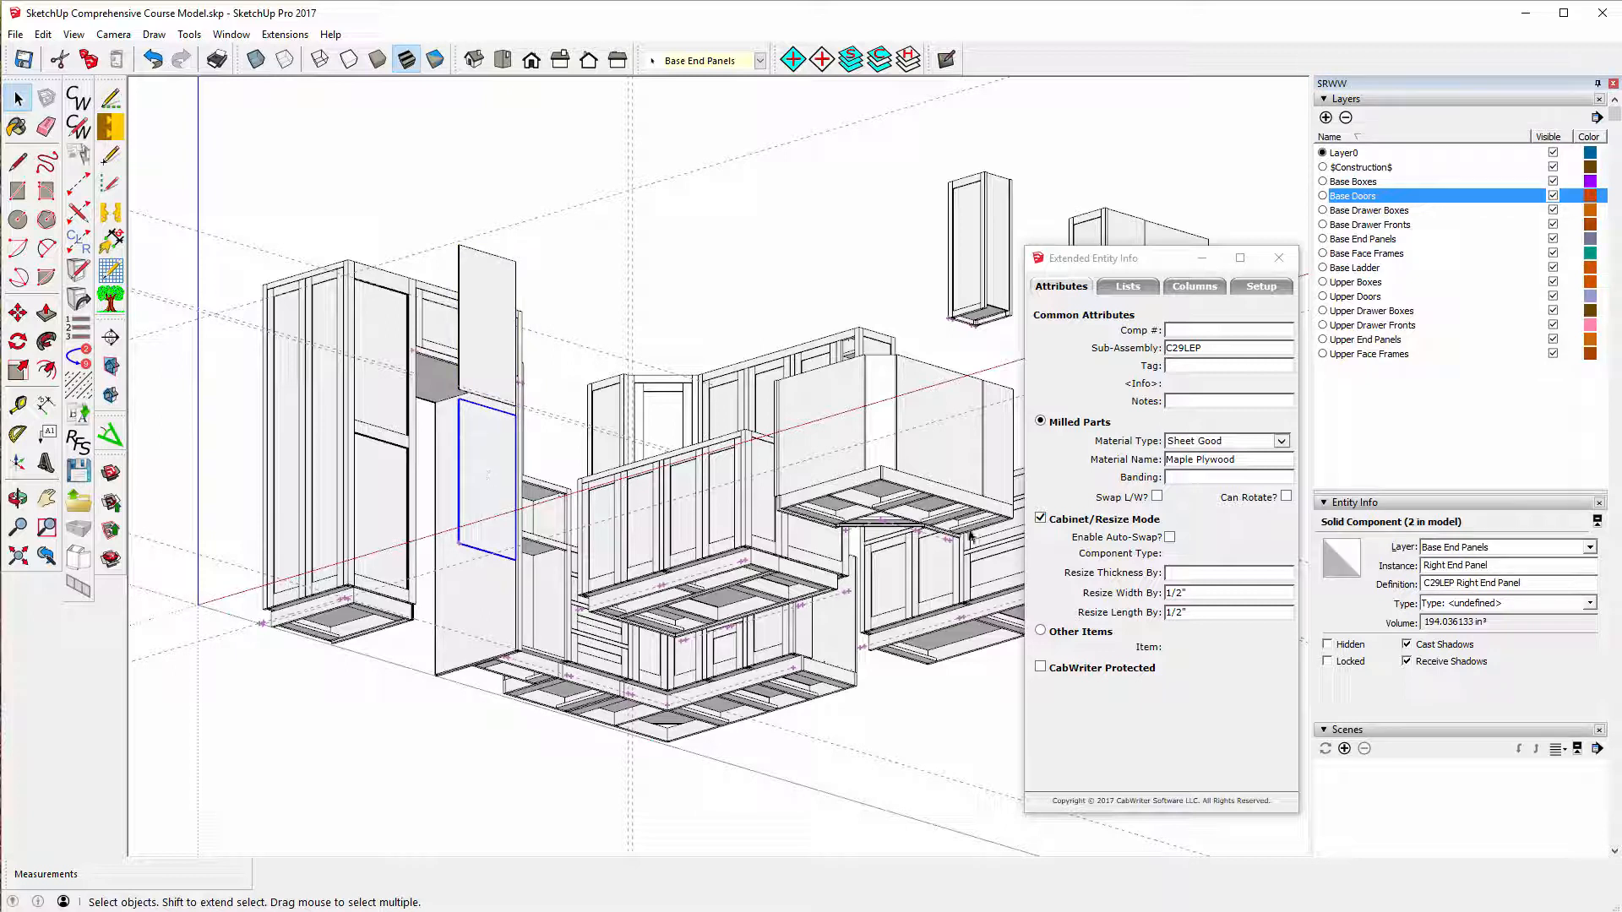
pyautogui.click(1427, 564)
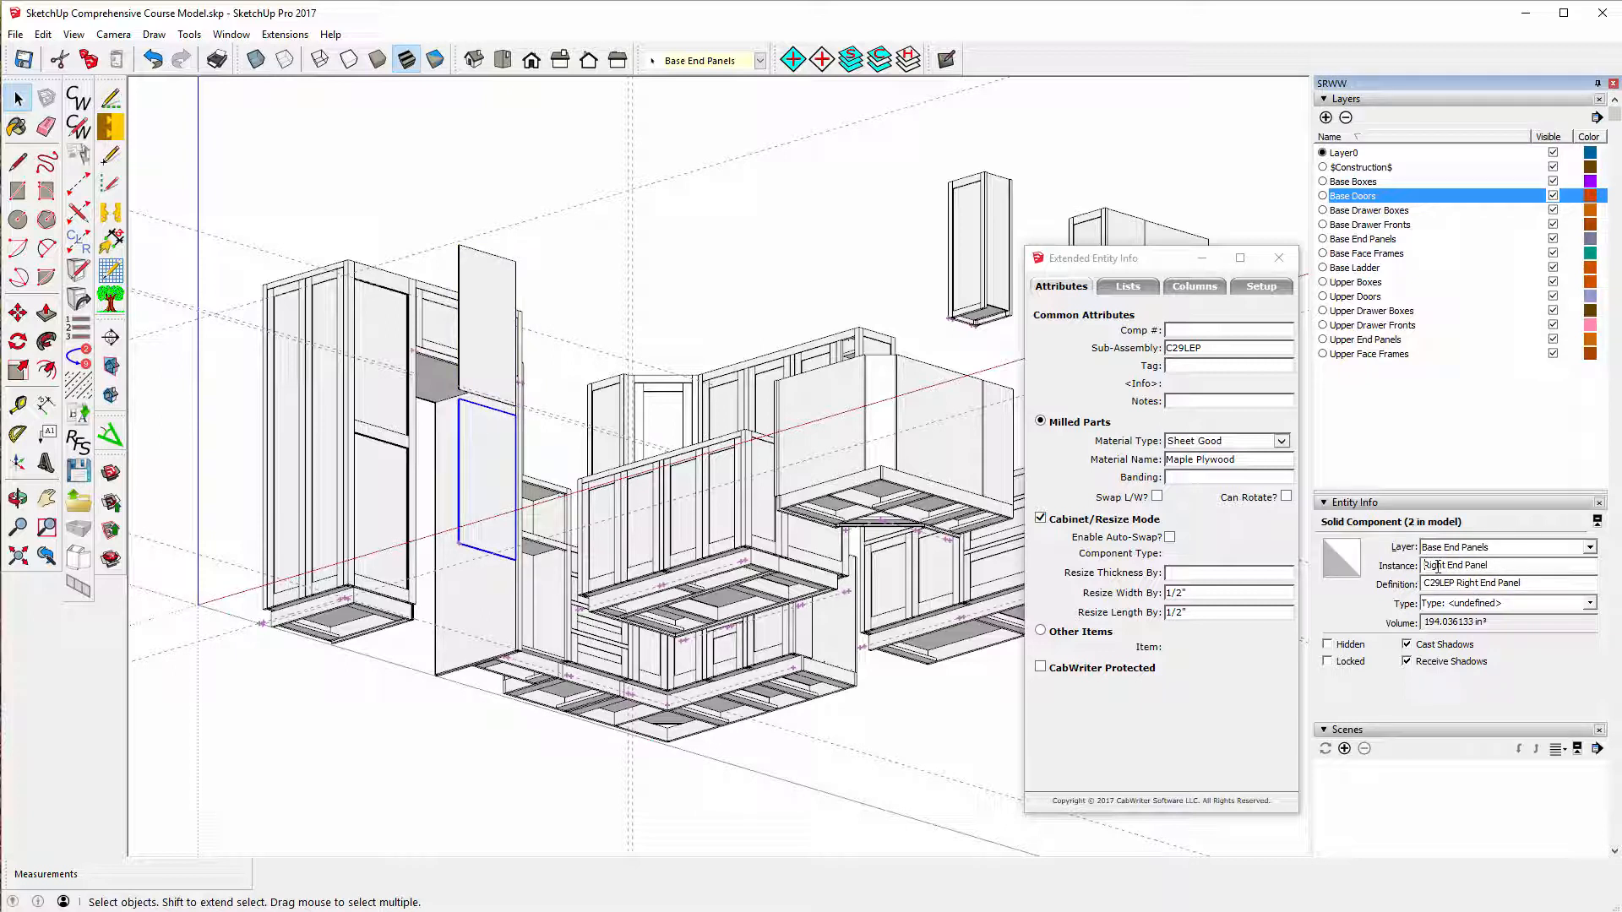
pyautogui.write('Lower Right')
# - Select the upper and lower right end panels together for a move
pyautogui.keyDown('shift'); pyautogui.click(467, 295); pyautogui.keyUp('shift')
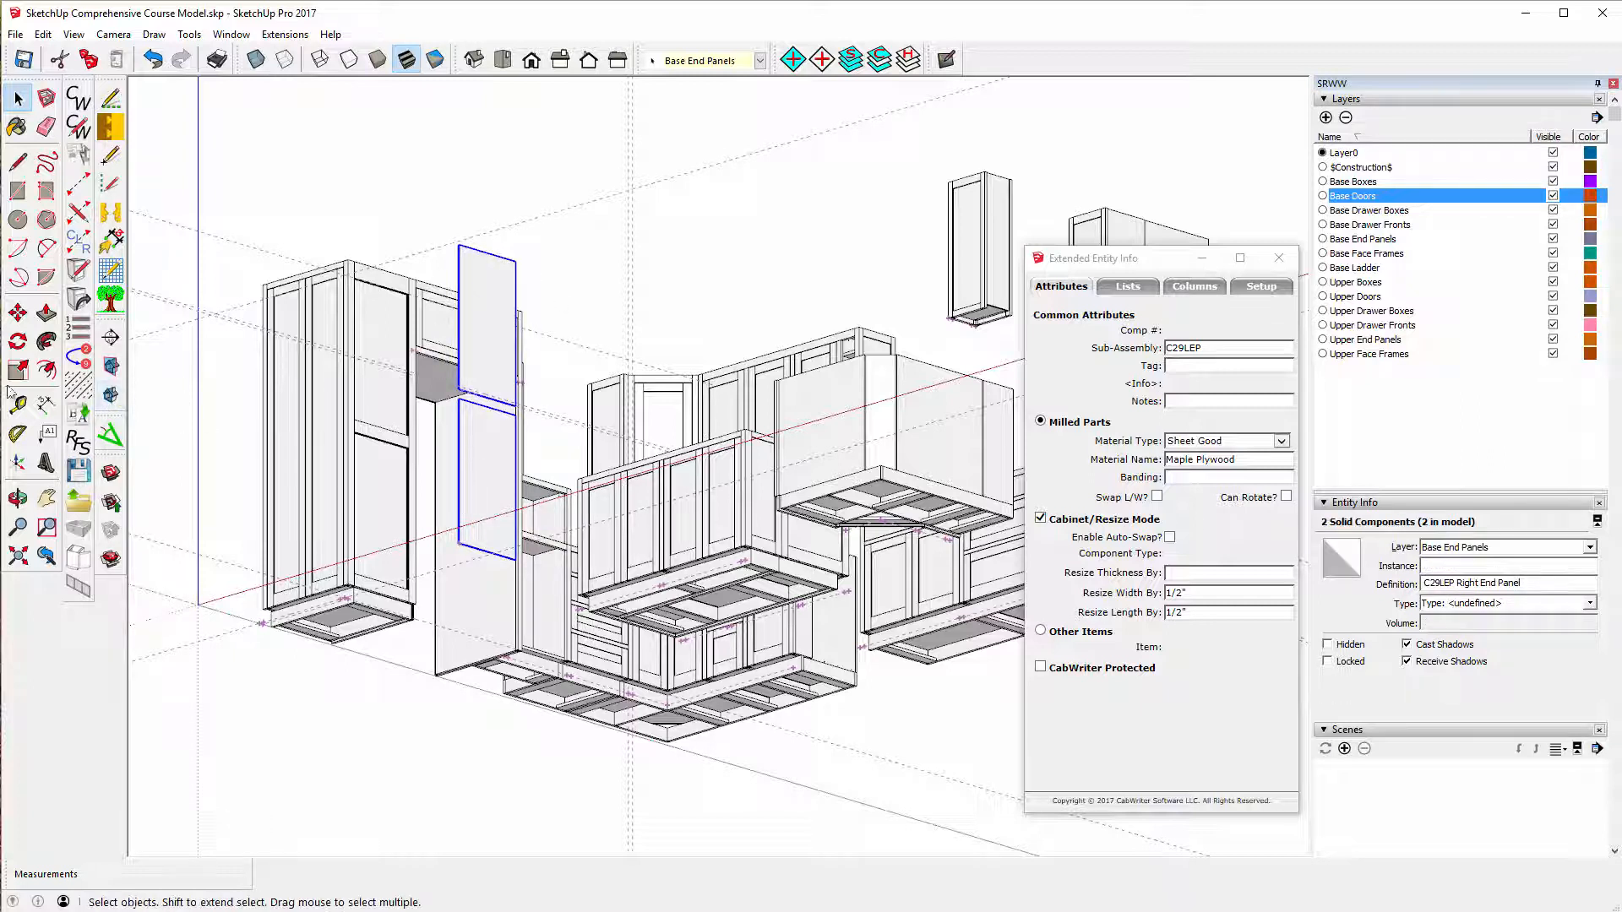
pyautogui.click(15, 317)
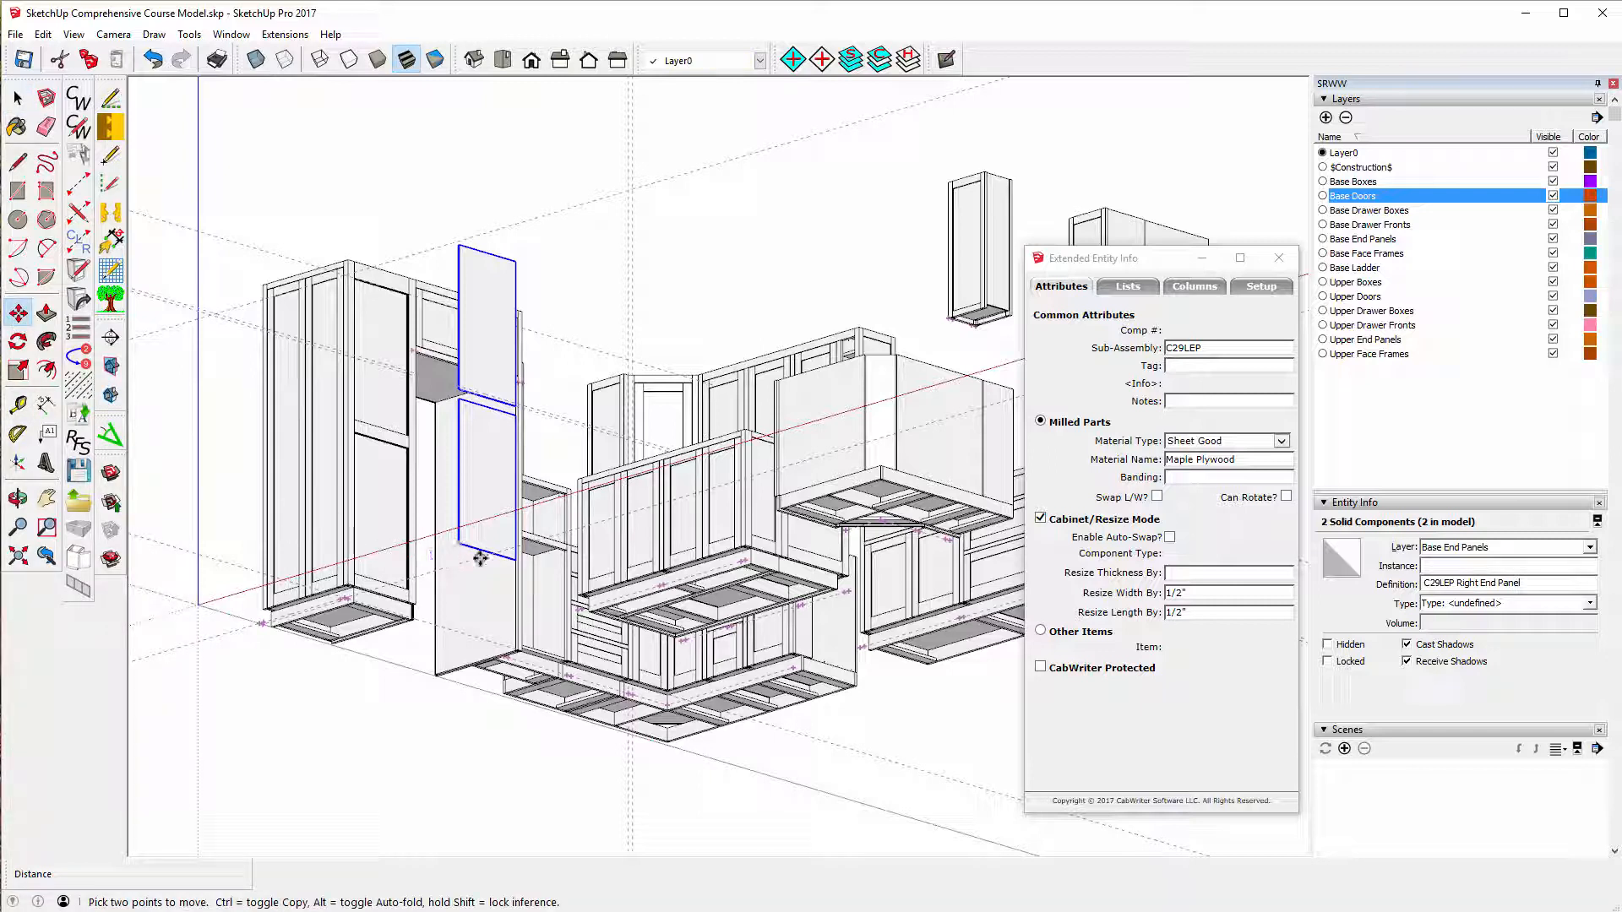
pyautogui.click(460, 541)
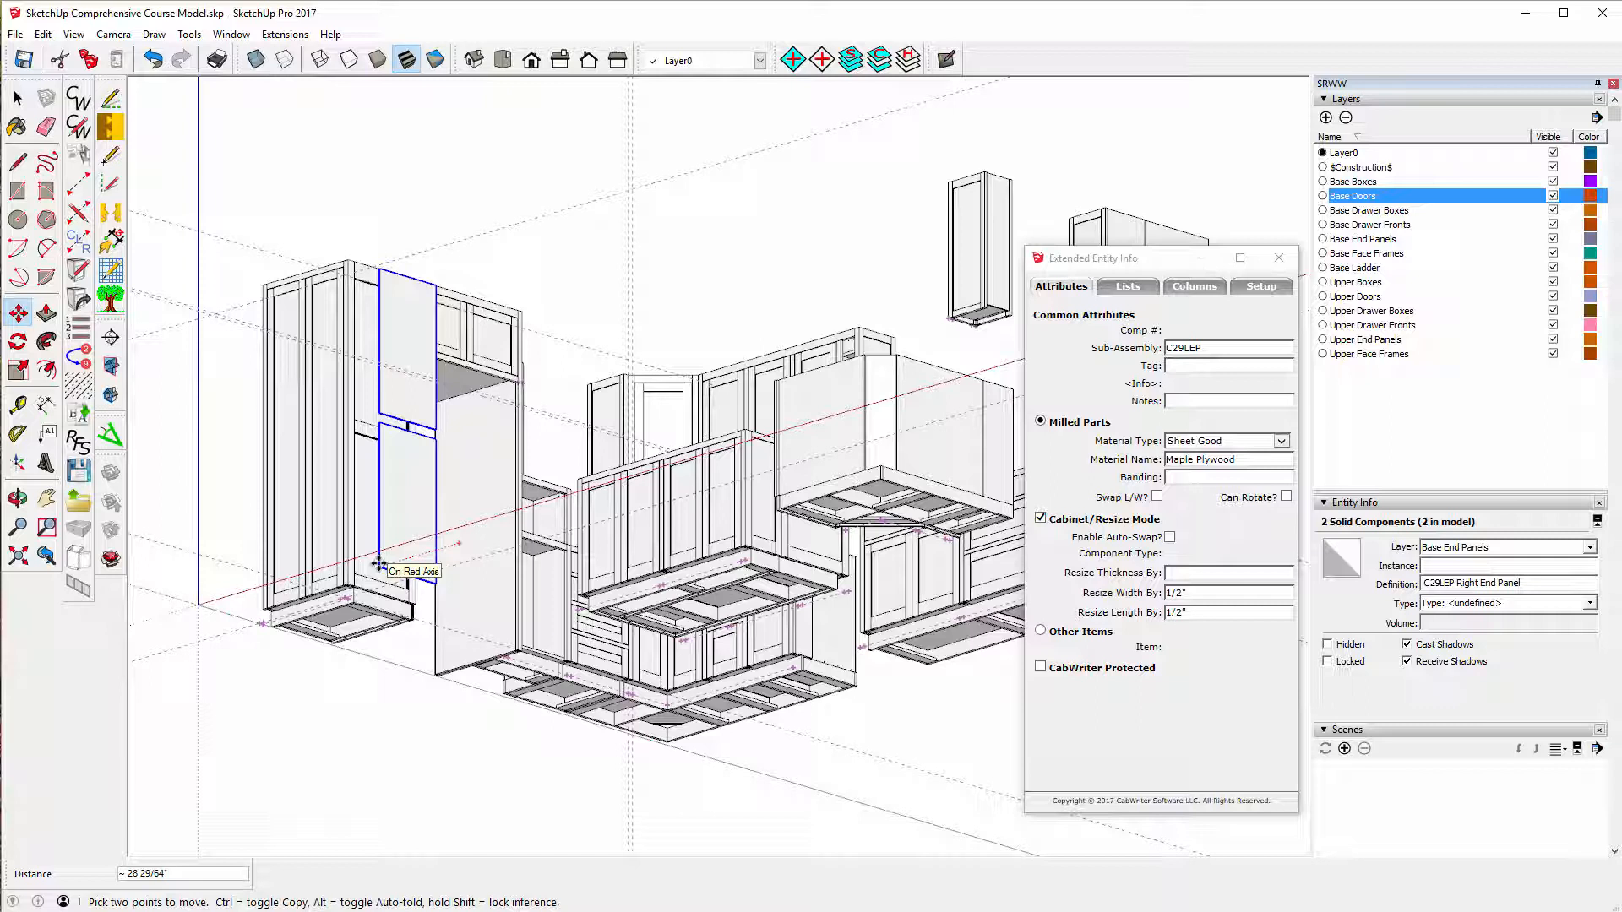
pyautogui.write('28')
pyautogui.press('Return')
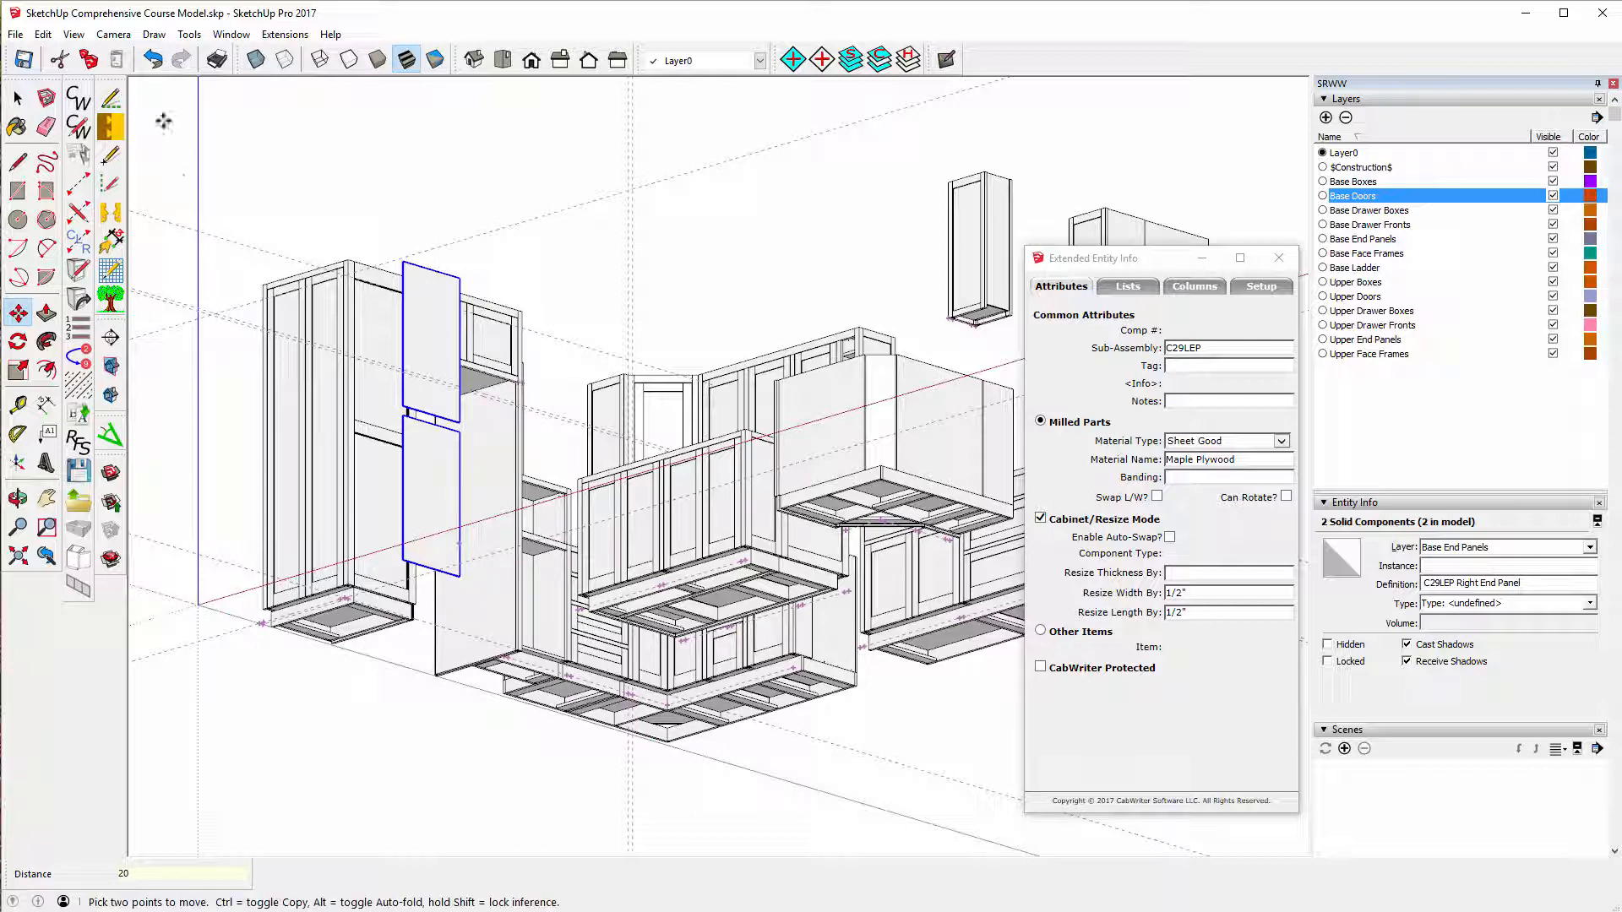
pyautogui.click(152, 59)
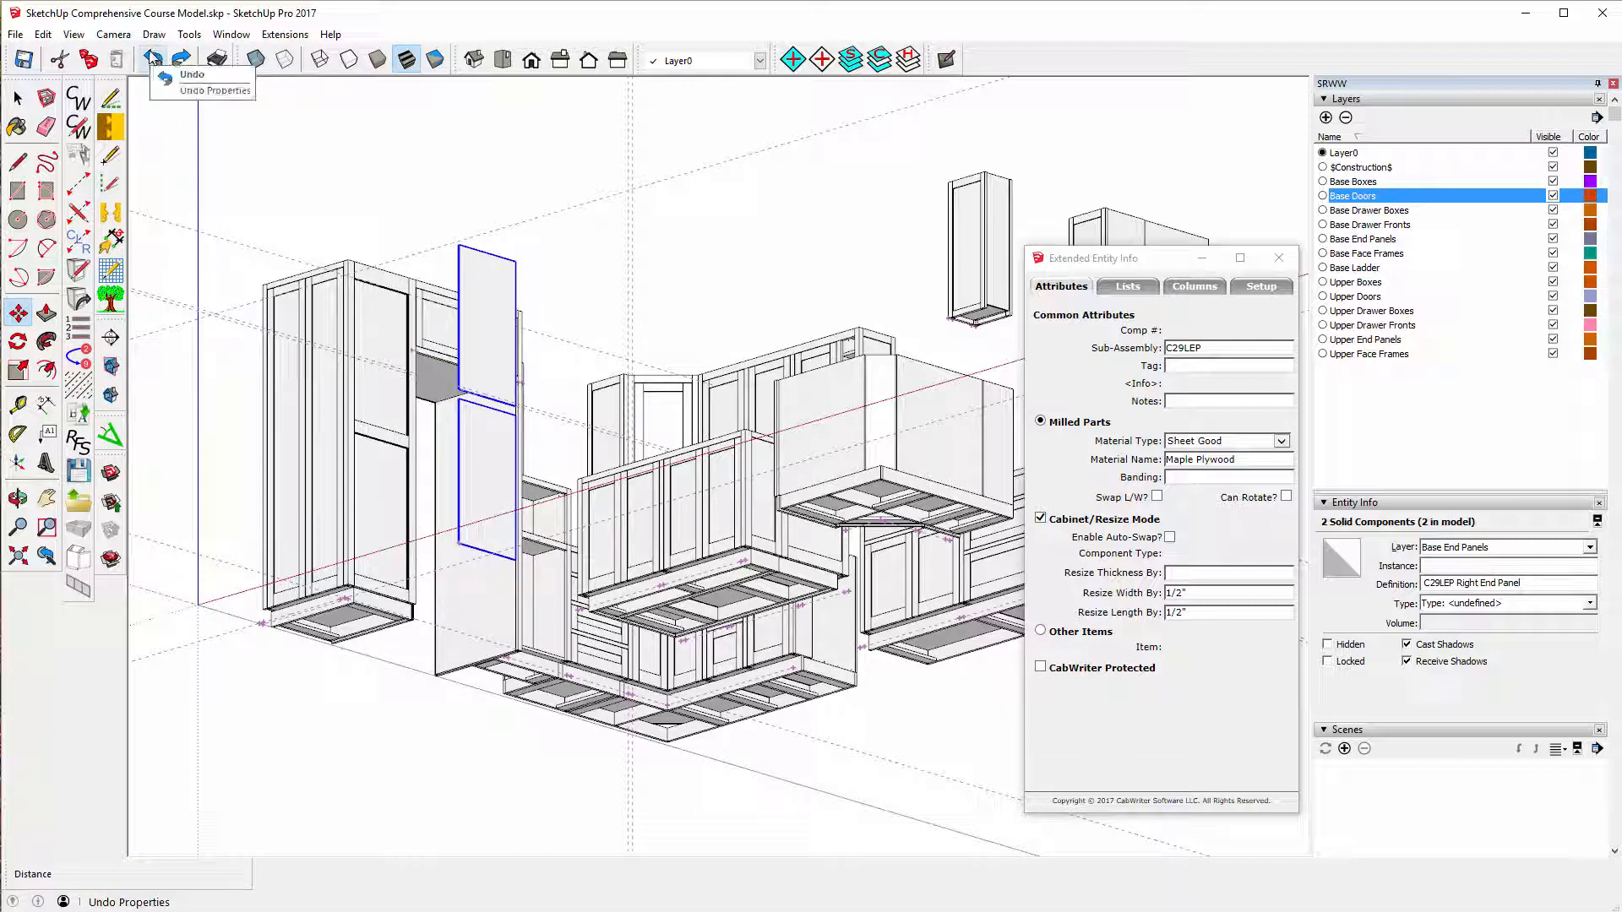
# - Move both selected panels back toward the tall cabinet along the red axis in two successive 20" moves
pyautogui.click(462, 541)
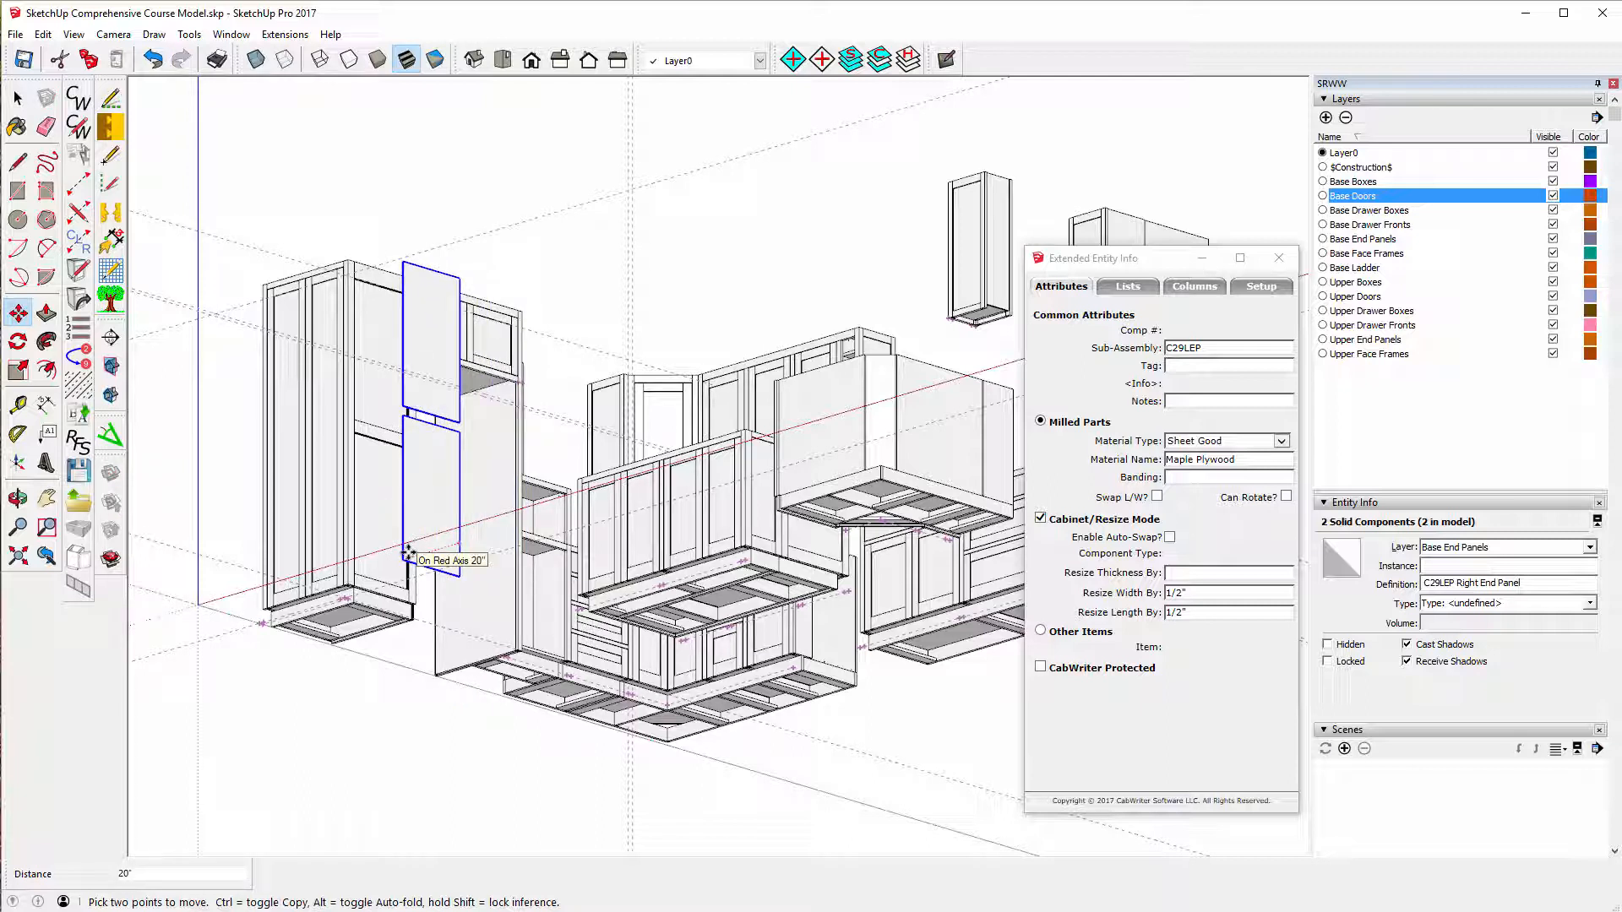
pyautogui.write('20')
pyautogui.press('Return')
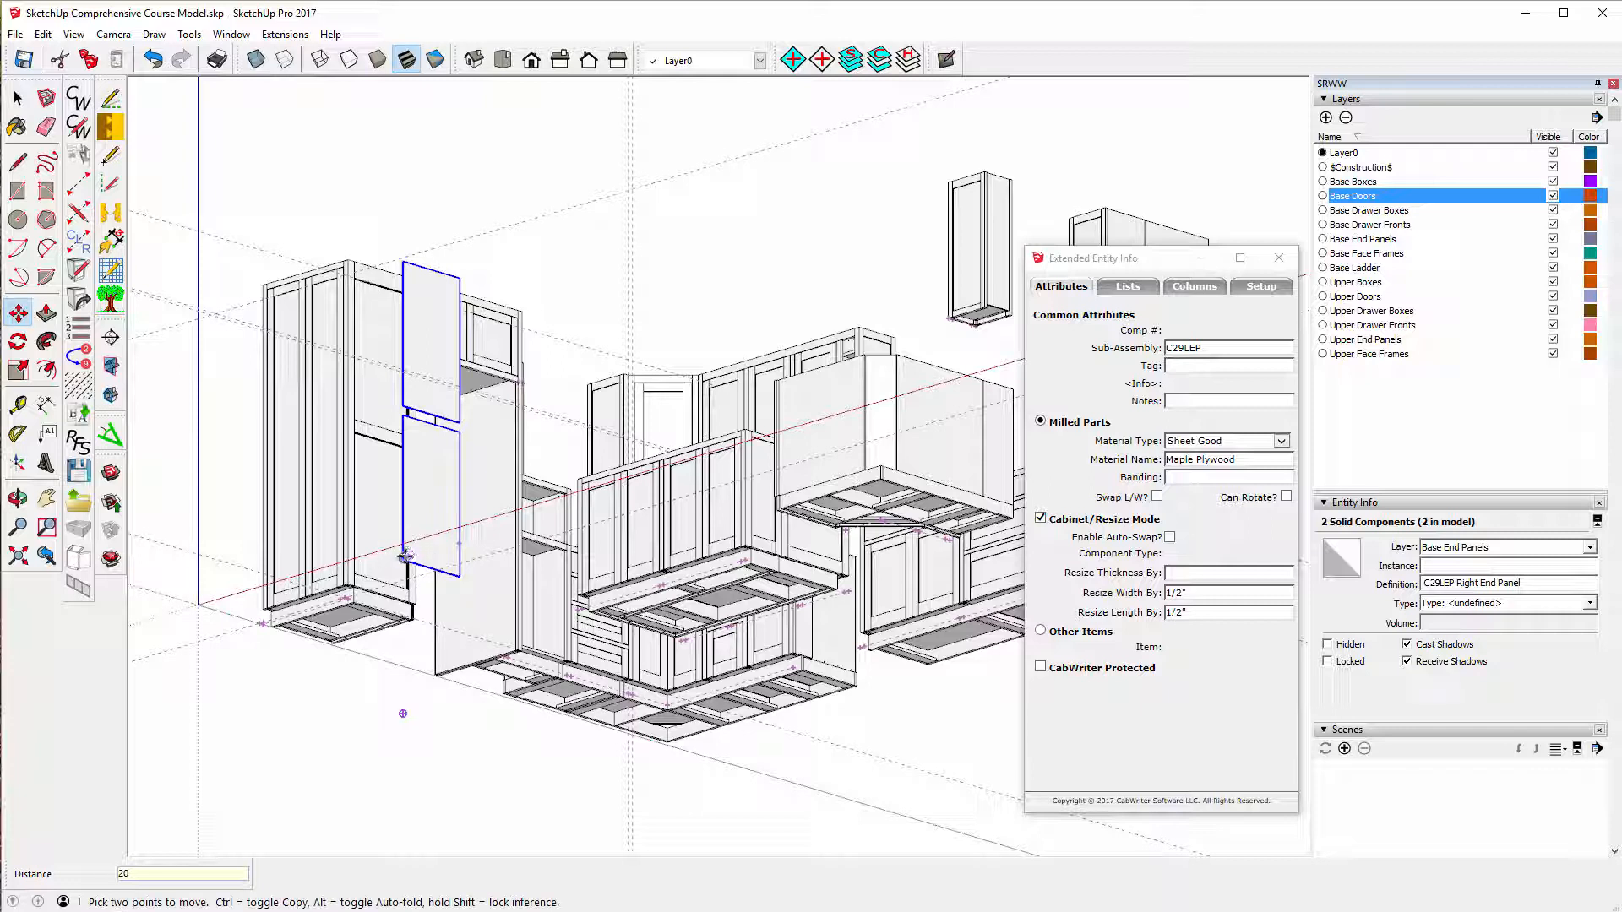
pyautogui.click(403, 557)
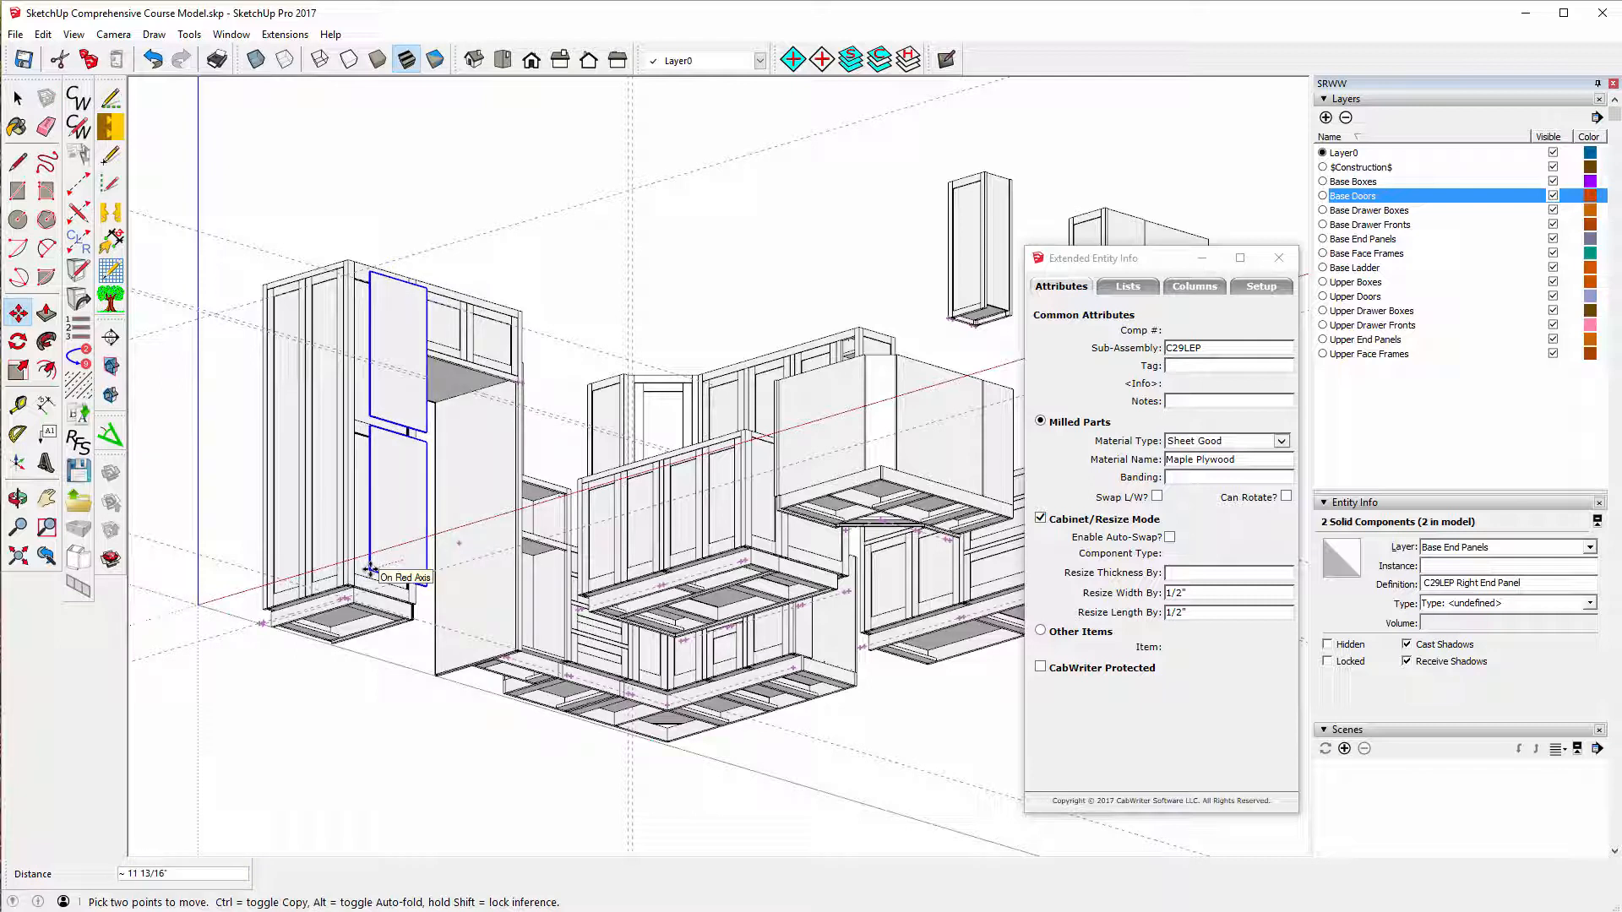
pyautogui.press('Return')
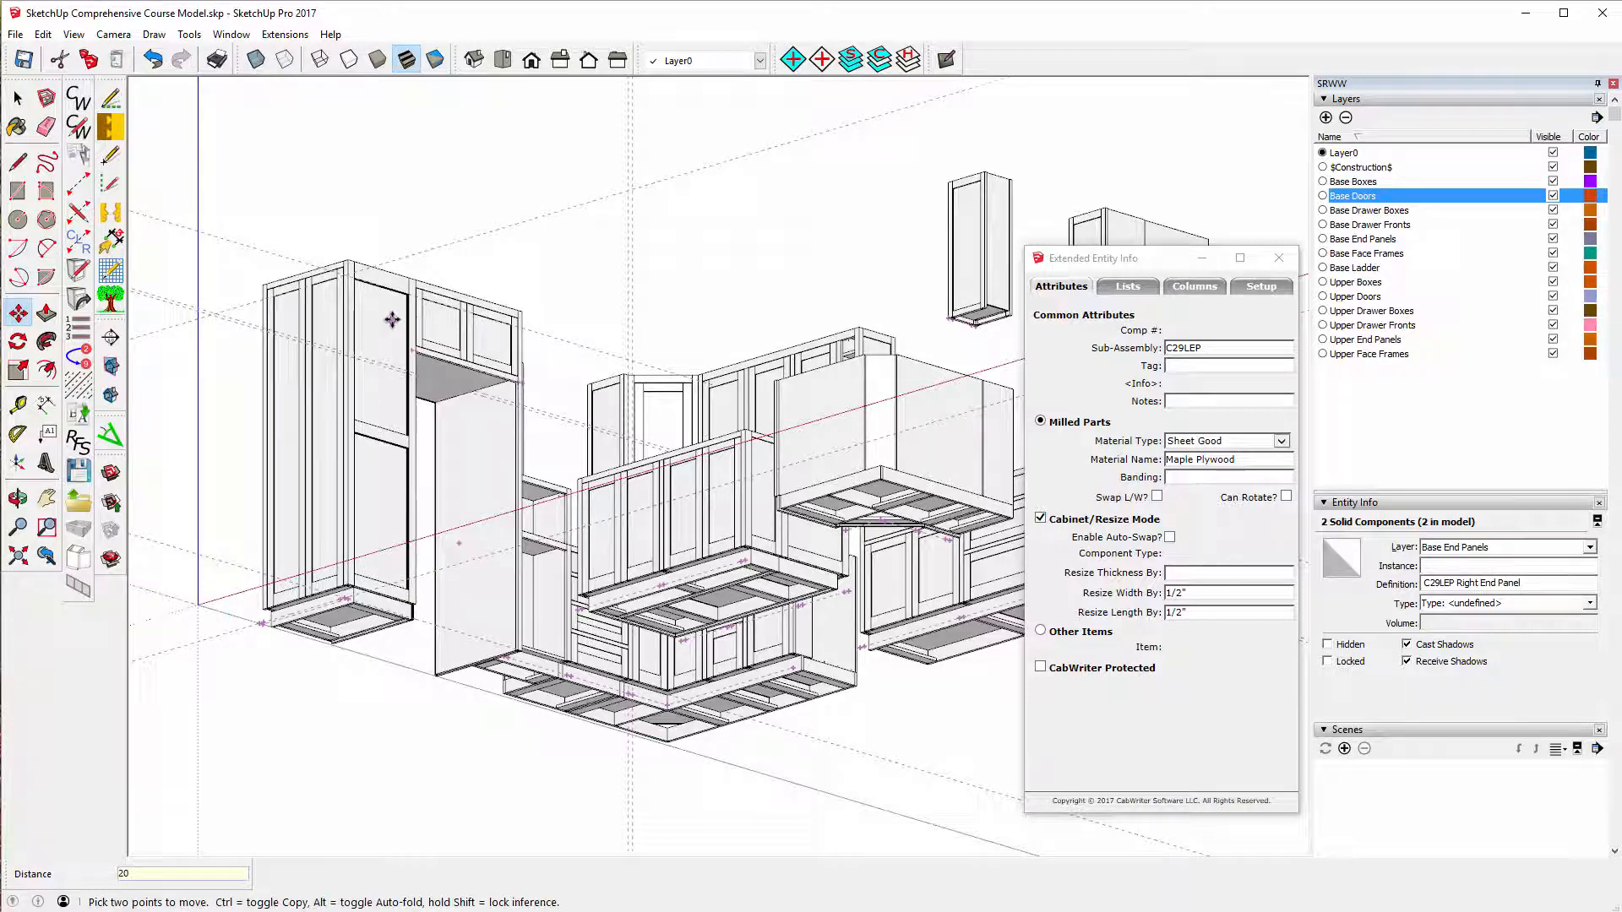
# - Turn on X-ray display to see the plywood panels and the grooves inside the cabinet's end frame
pyautogui.scroll(3, 395, 287)
pyautogui.scroll(6, 396, 282)
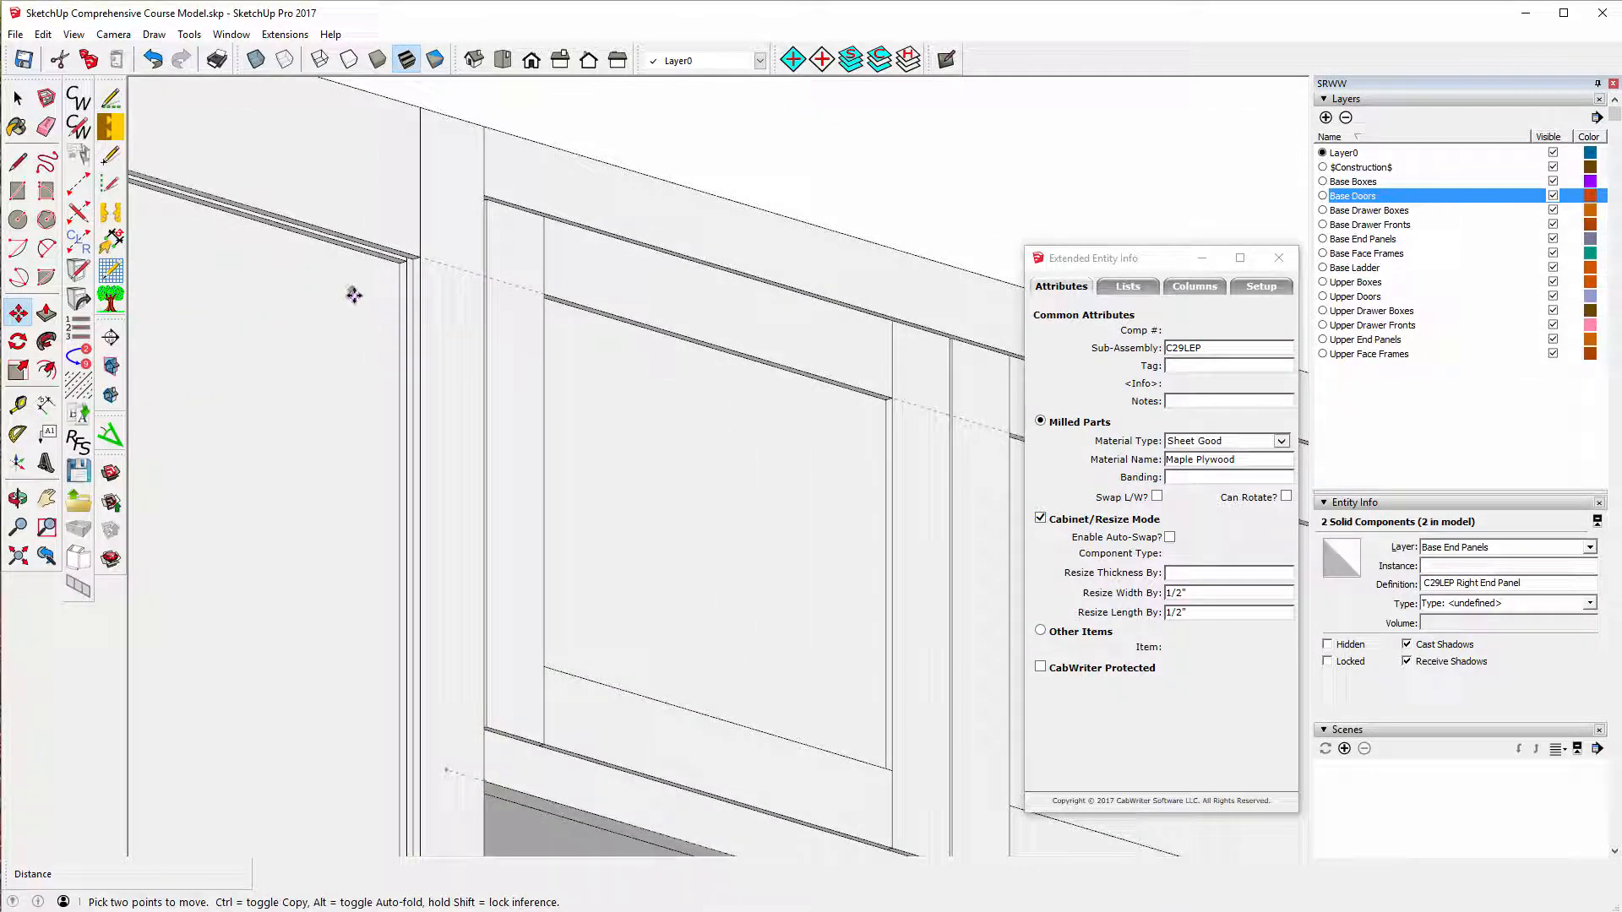
pyautogui.scroll(-1, 559, 325)
pyautogui.scroll(-5, 559, 324)
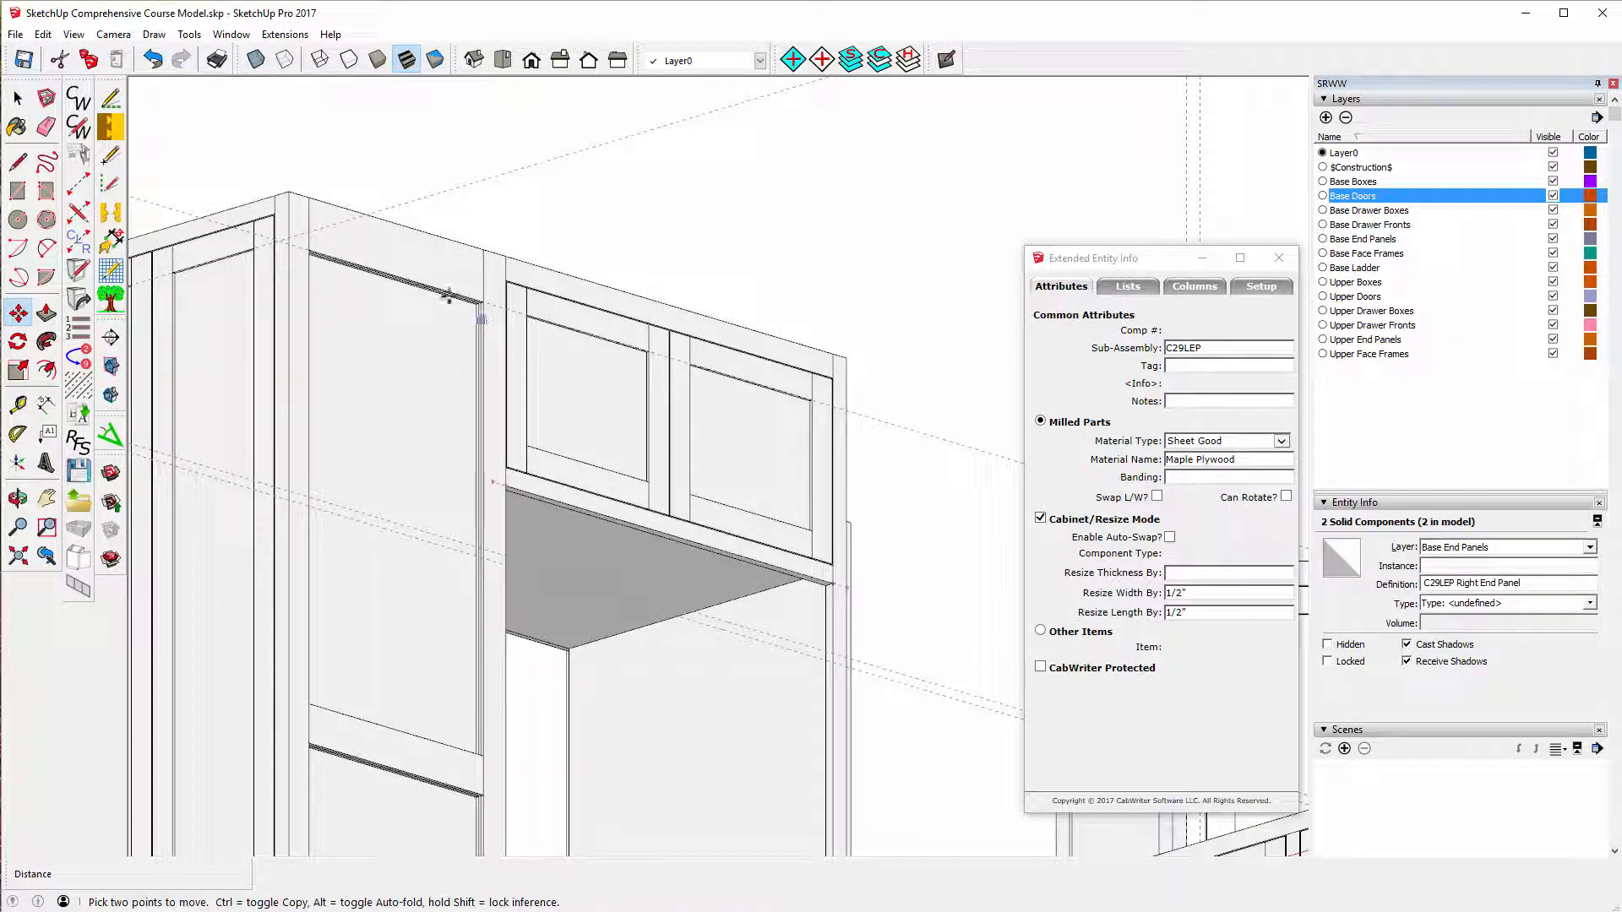
pyautogui.click(256, 60)
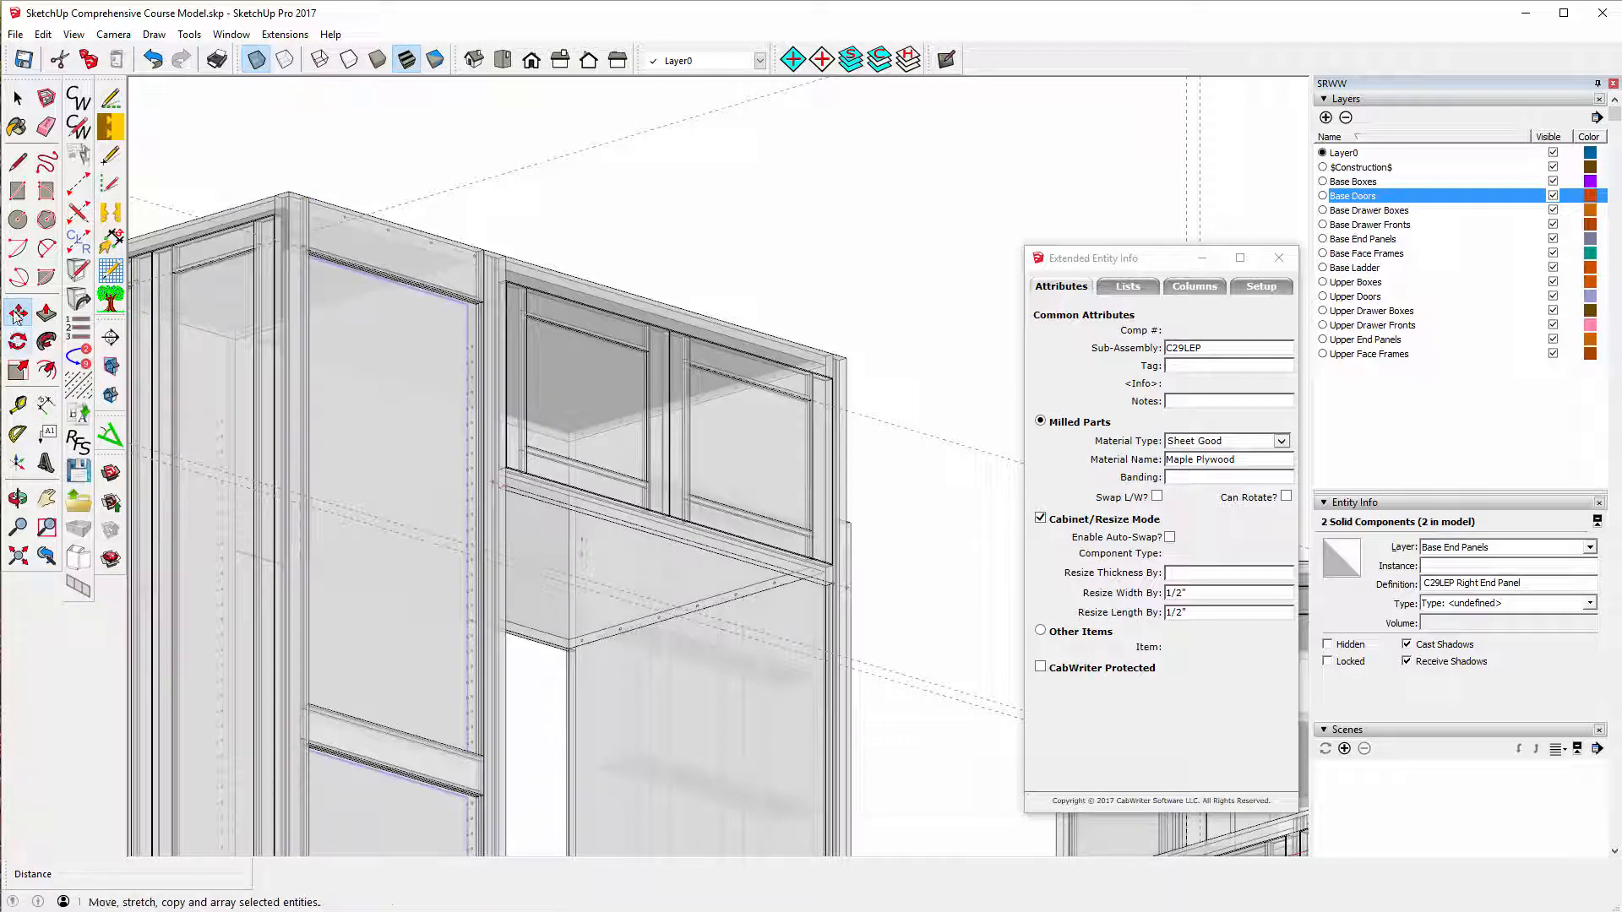
# - Move both panels about 1 7/8" from the upper panel's top rear corner to the matching corner of the frame groove
pyautogui.scroll(1, 524, 290)
pyautogui.scroll(5, 448, 282)
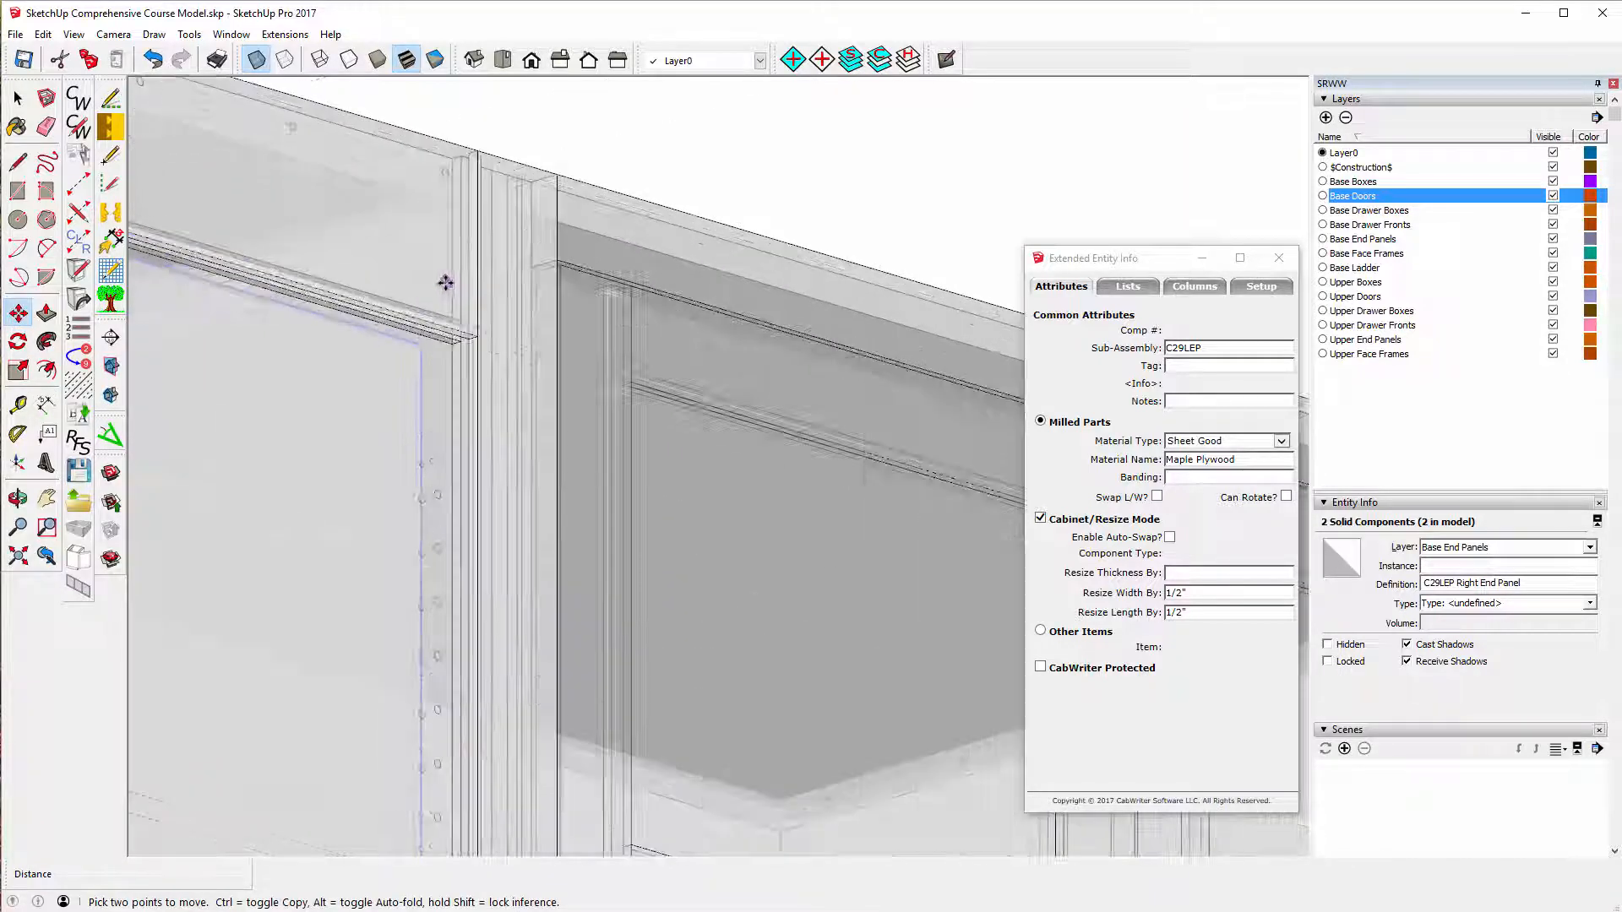
pyautogui.scroll(1, 441, 283)
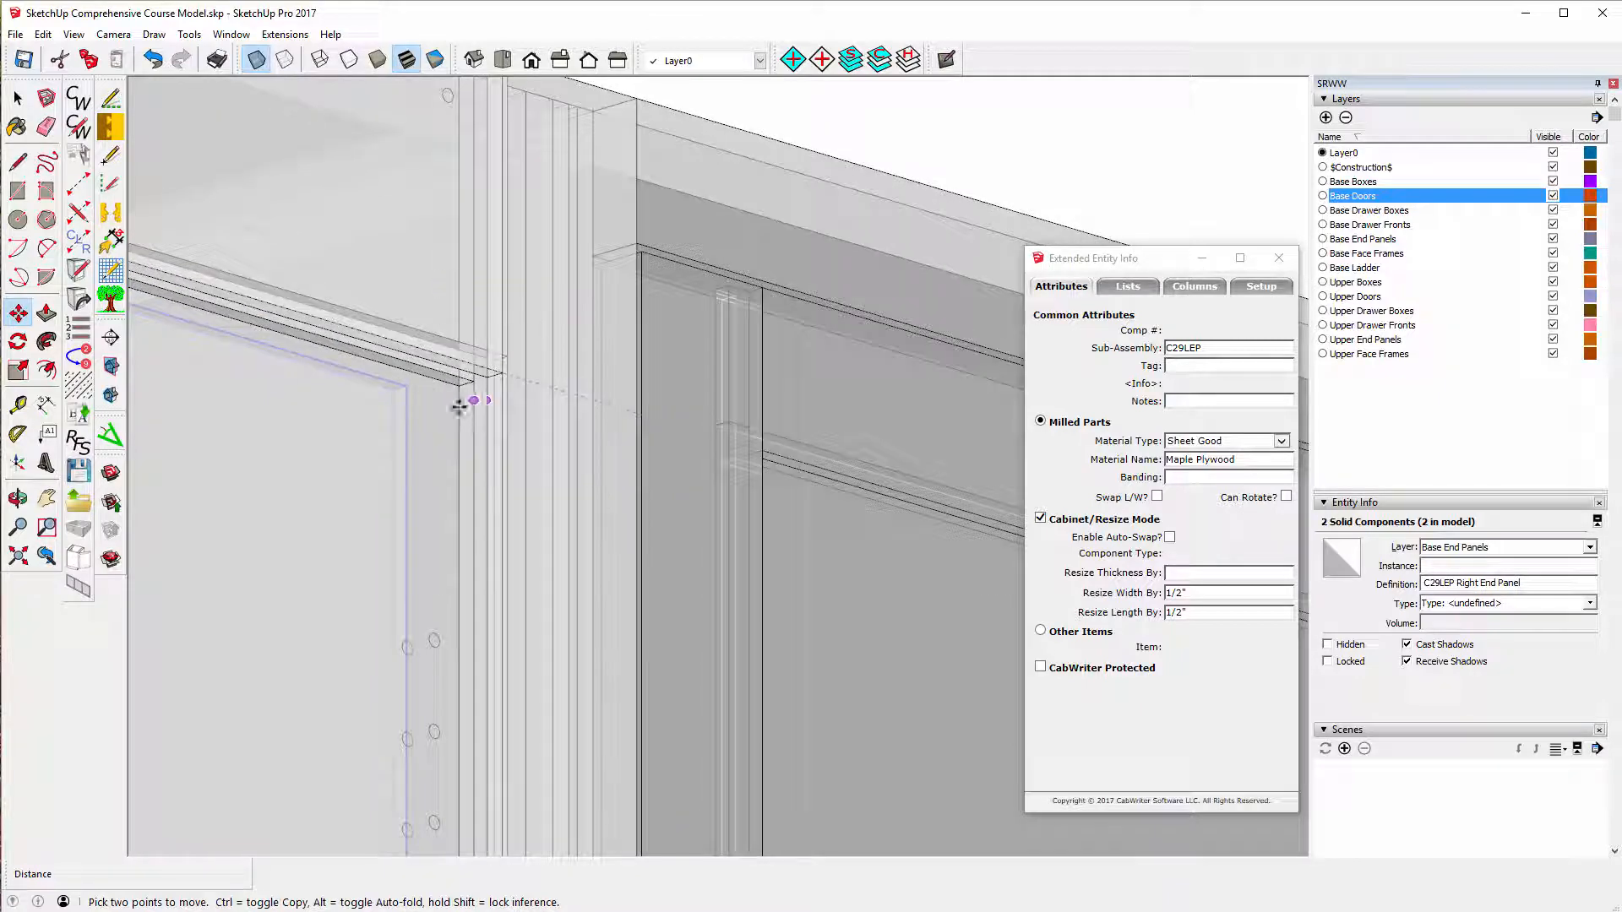
pyautogui.click(407, 386)
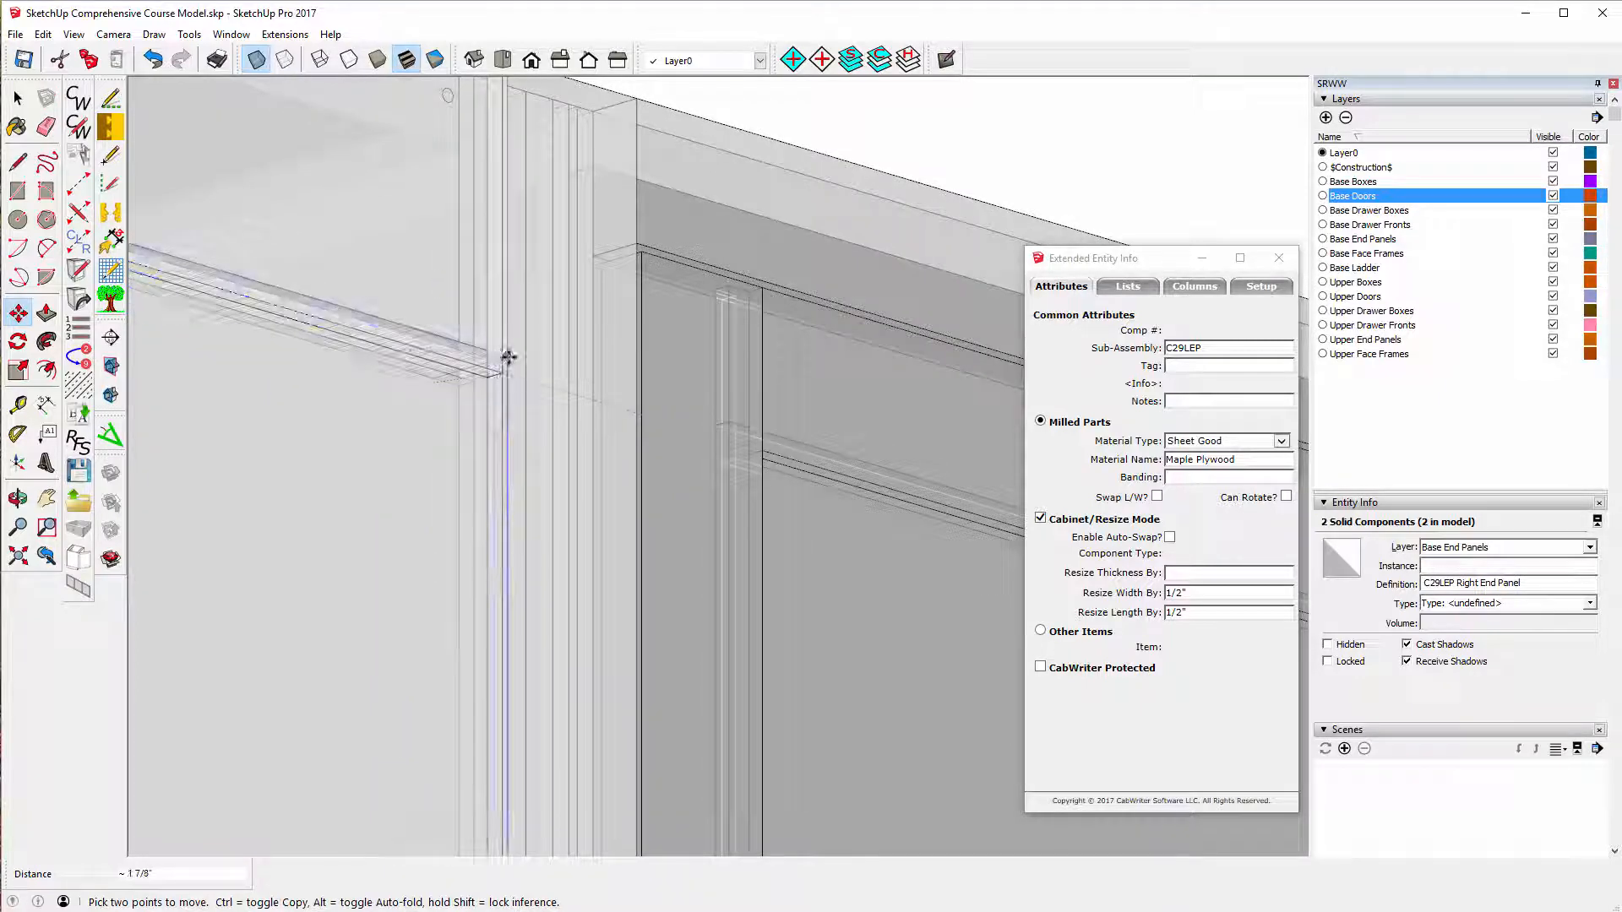
pyautogui.click(508, 357)
pyautogui.scroll(-5, 549, 364)
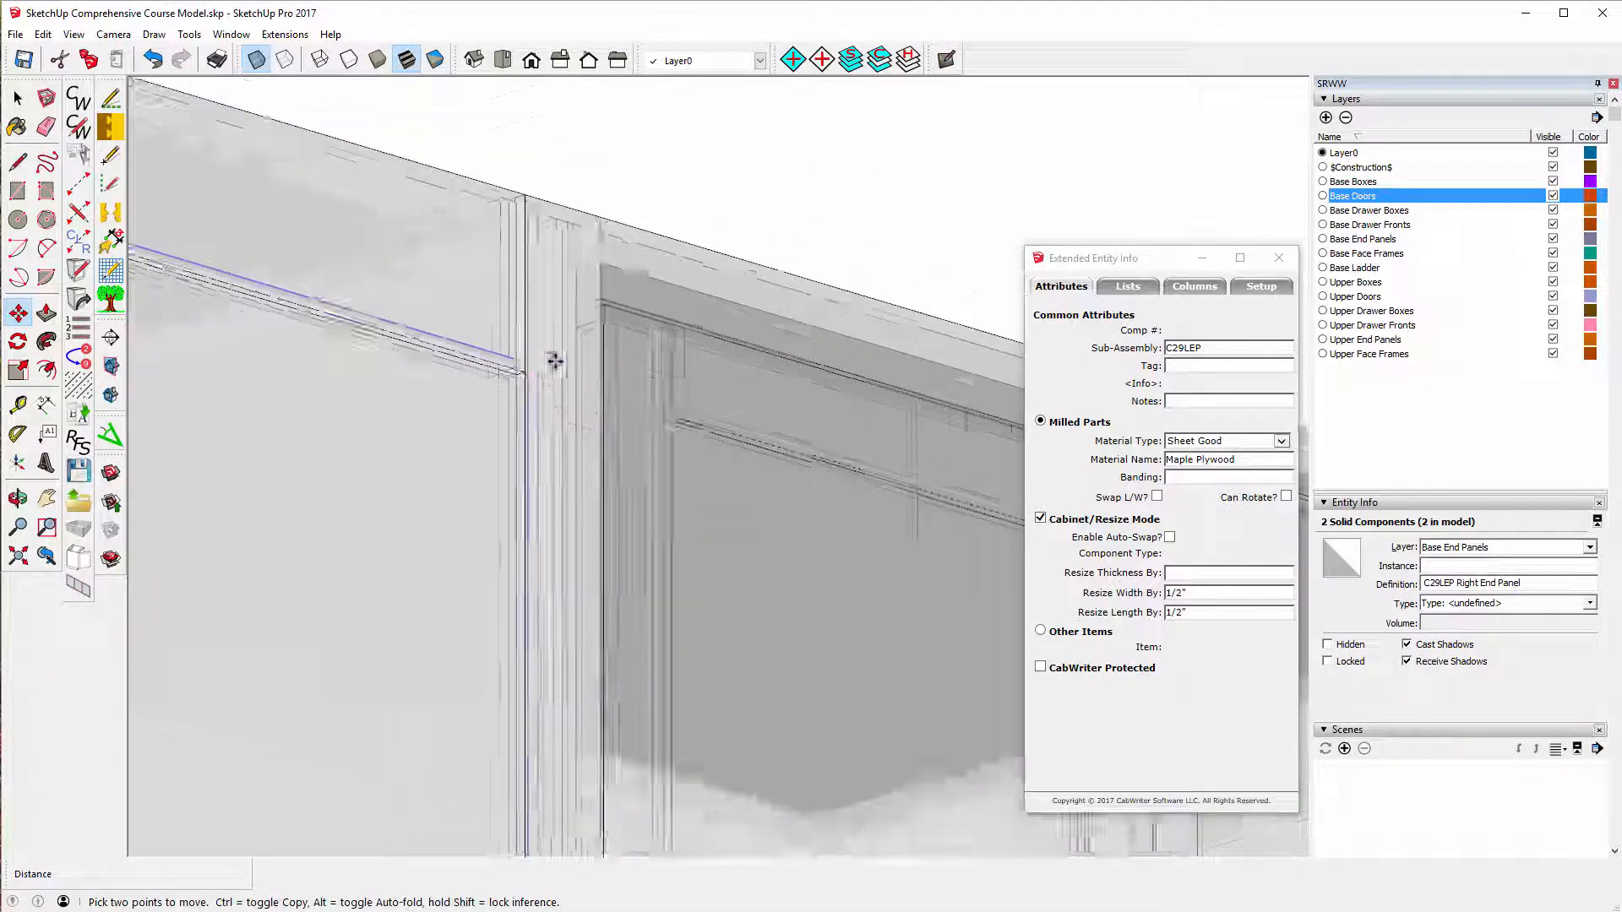
pyautogui.scroll(-5, 536, 355)
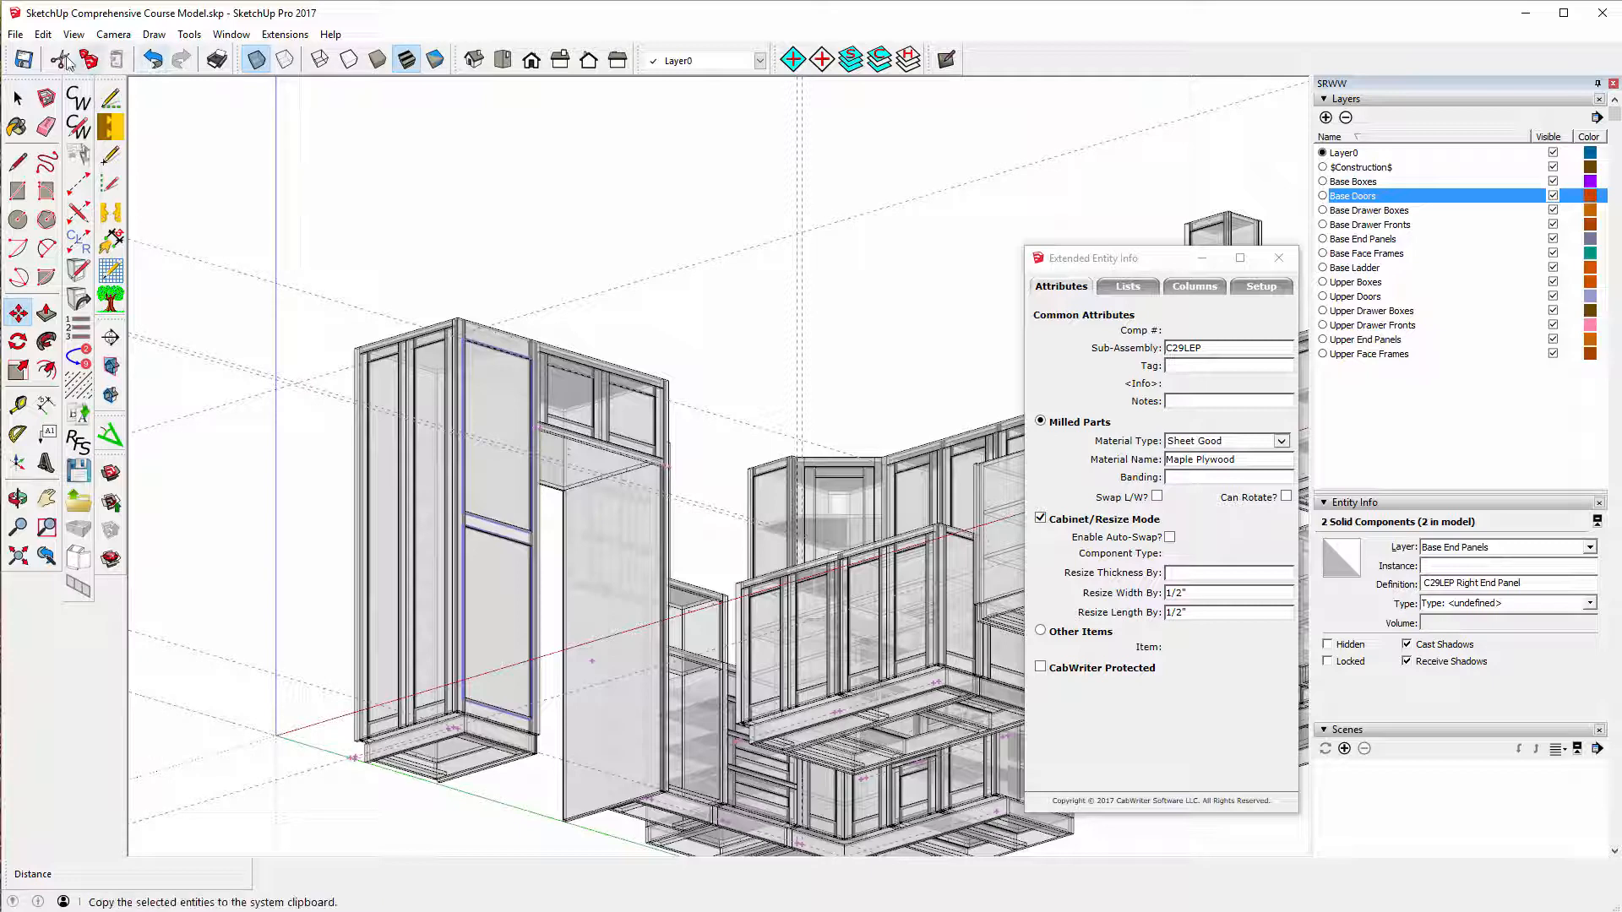
# - Deselect the panels and turn off X-ray display
pyautogui.click(17, 100)
pyautogui.click(442, 193)
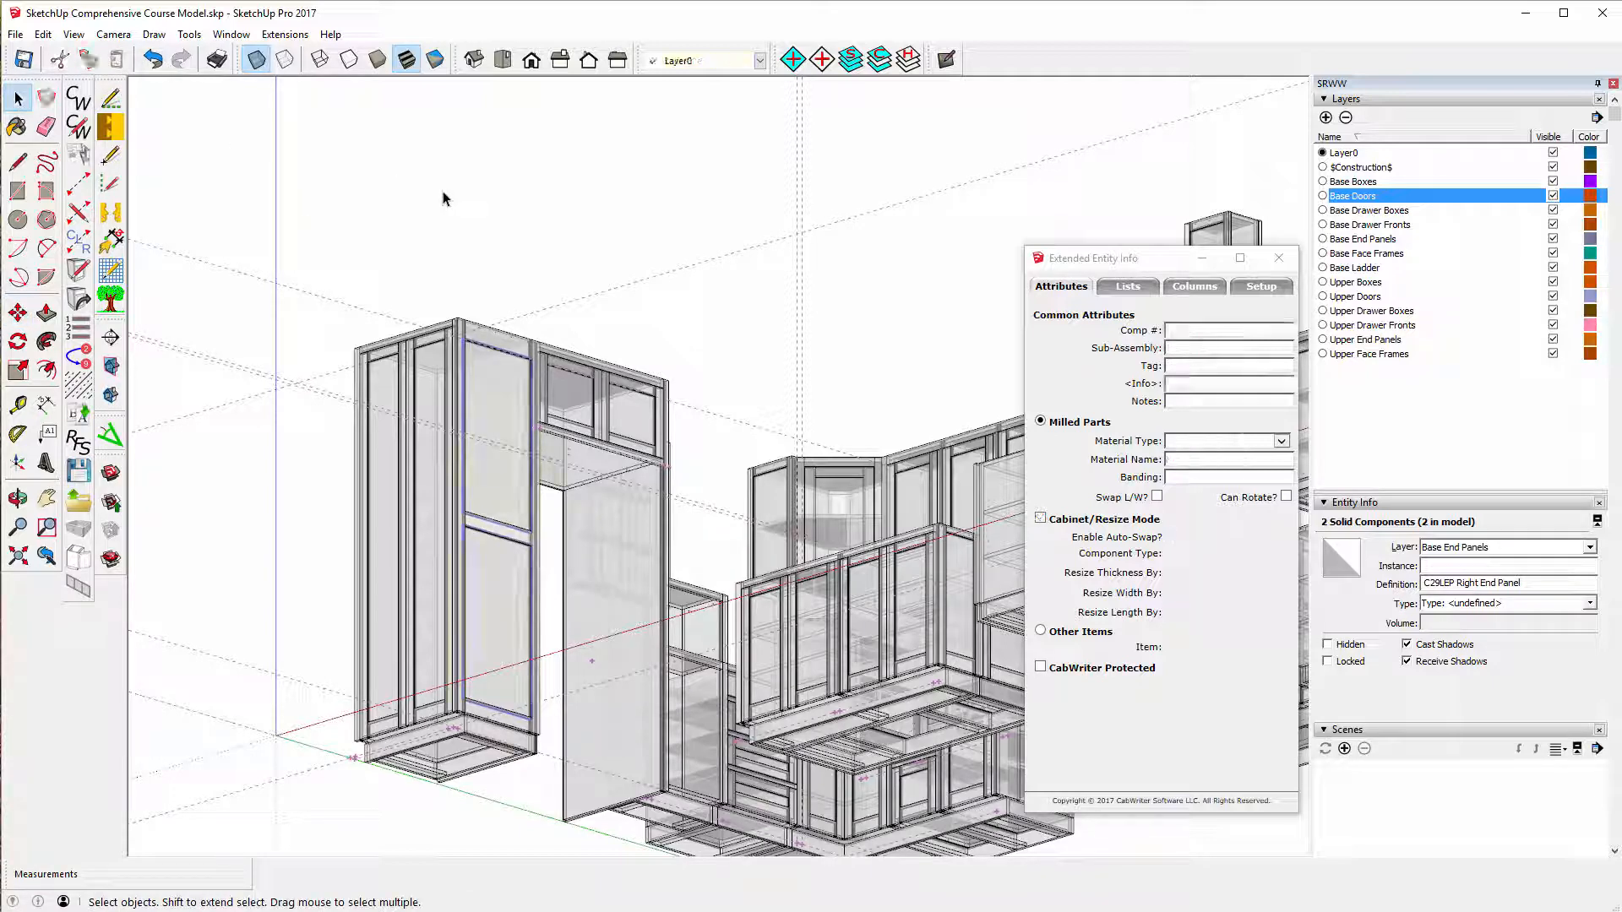
pyautogui.click(265, 69)
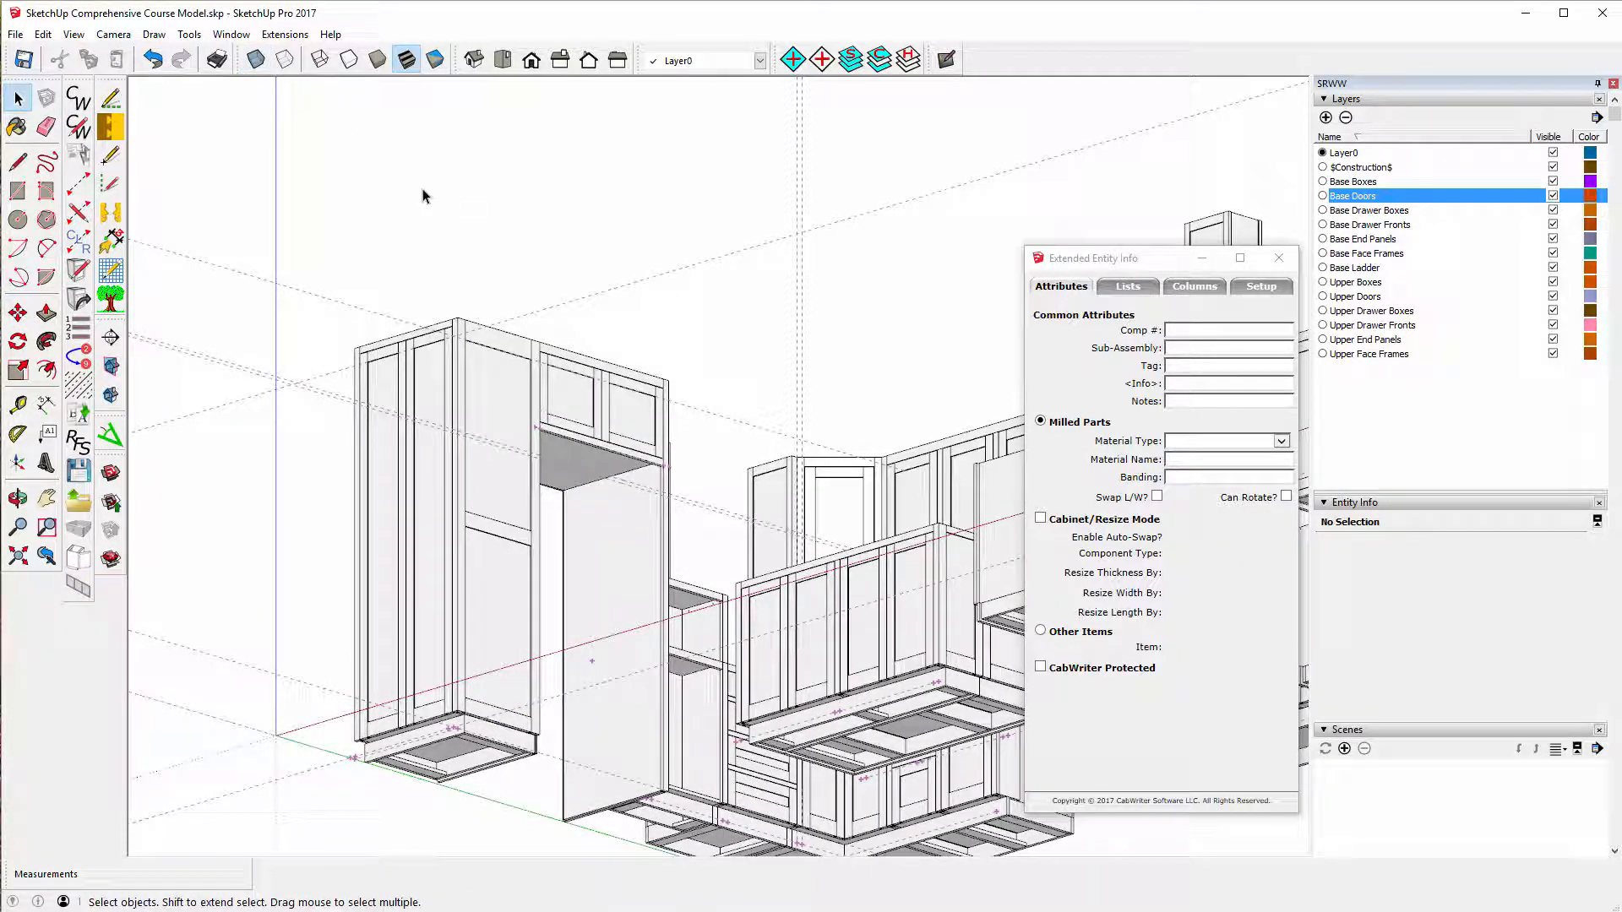
# - Examine how the upper and lower panels sit in the end frame at their top and bottom rear corners
pyautogui.scroll(10, 523, 370)
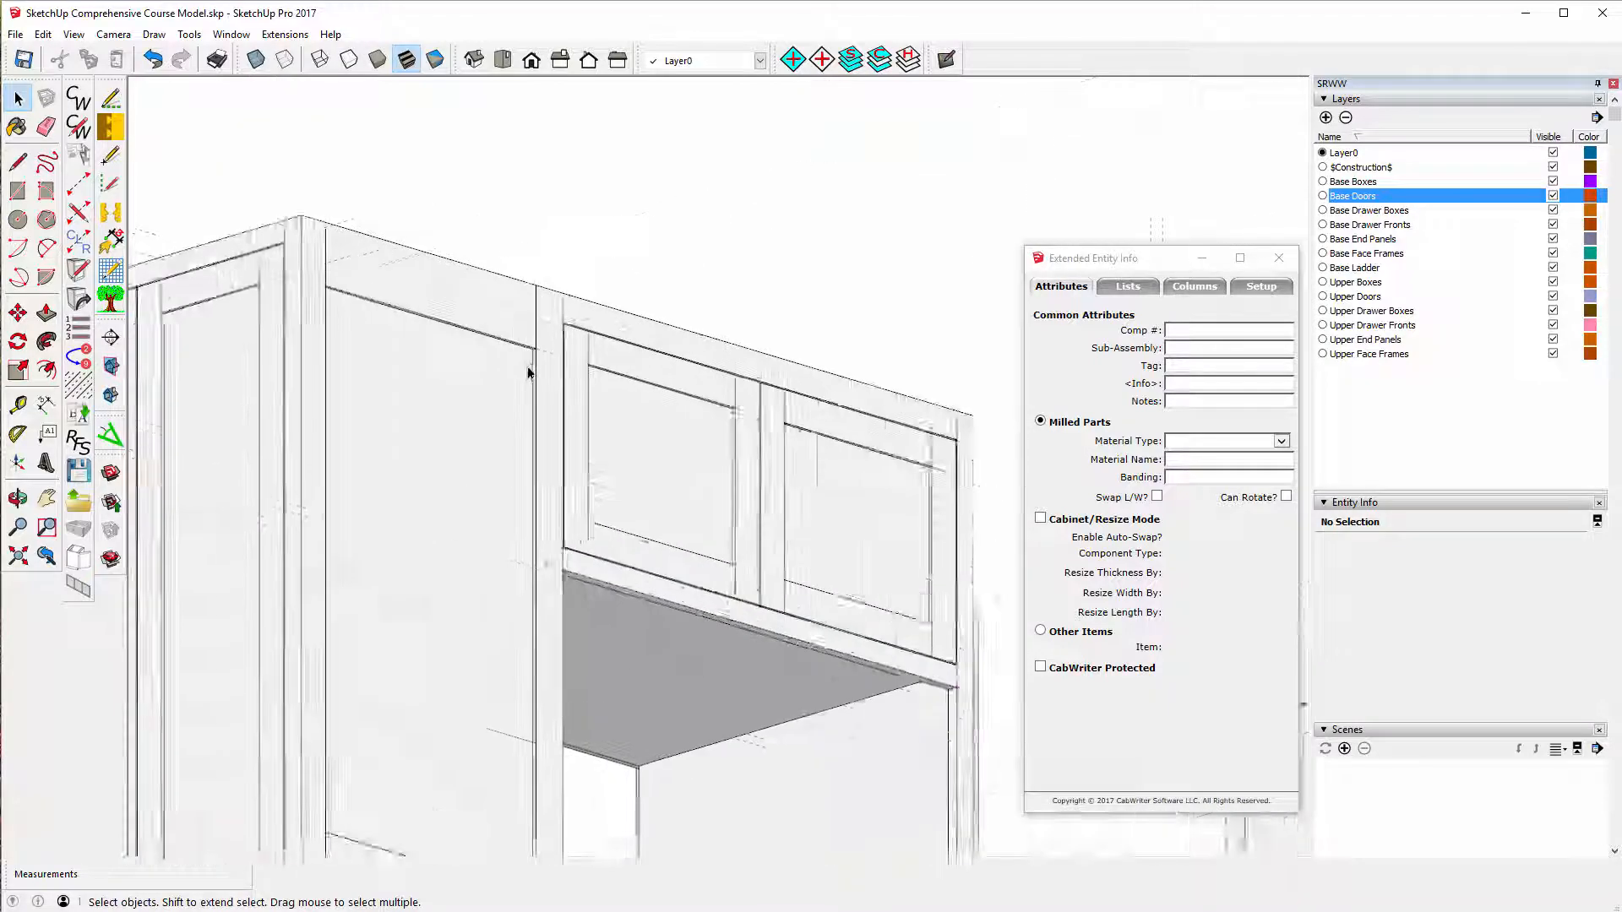
pyautogui.scroll(3, 541, 335)
pyautogui.scroll(-12, 541, 335)
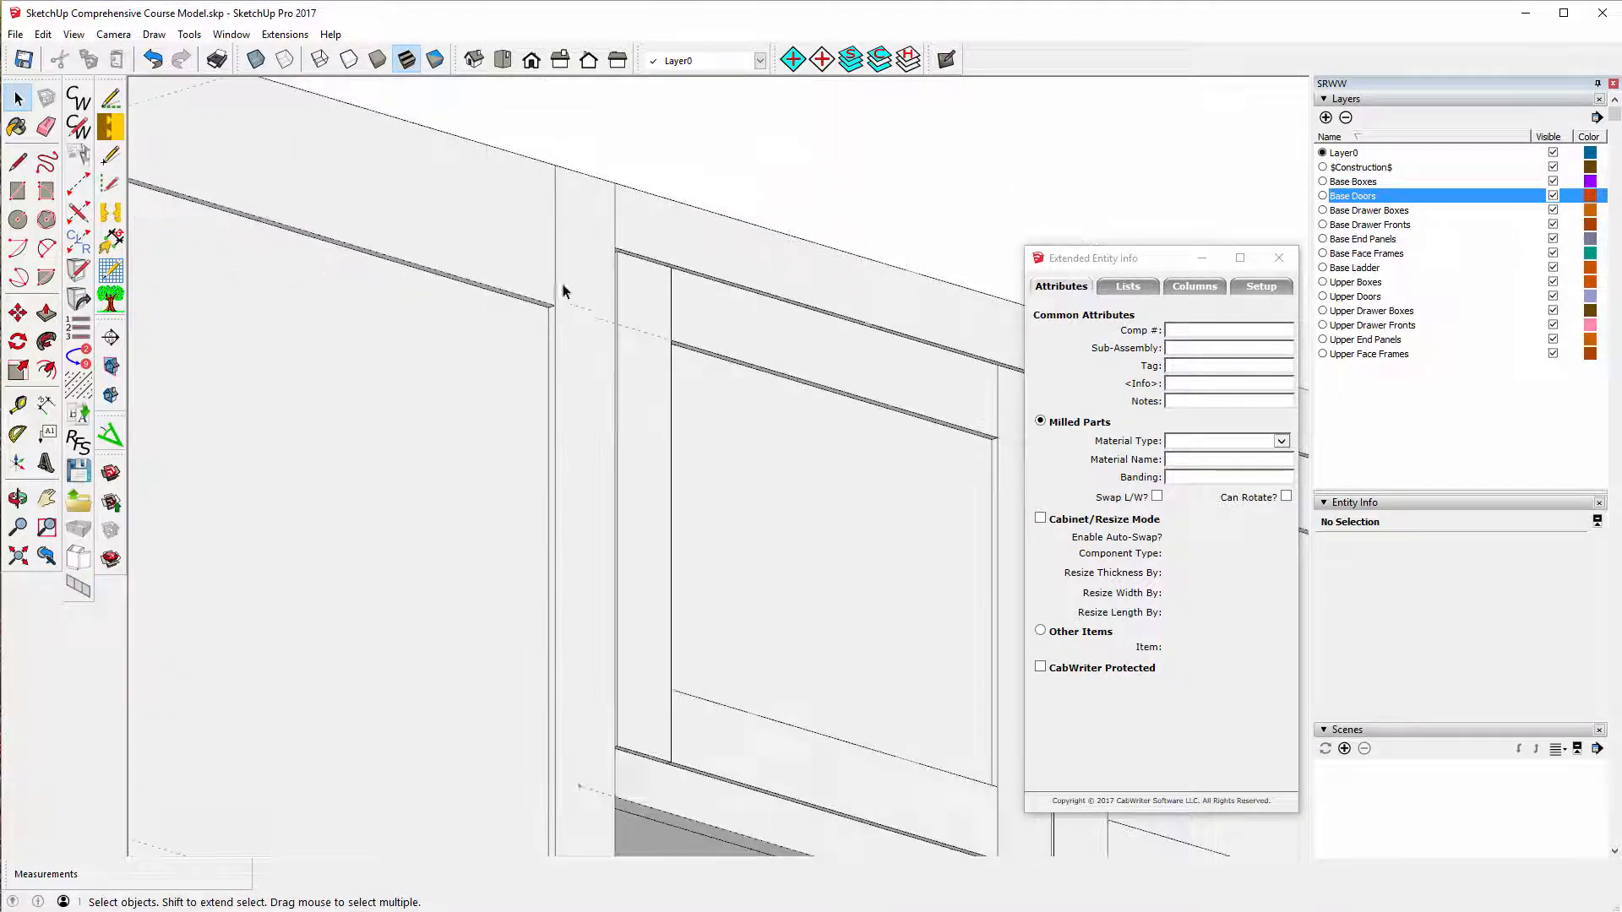
pyautogui.scroll(-2, 496, 375)
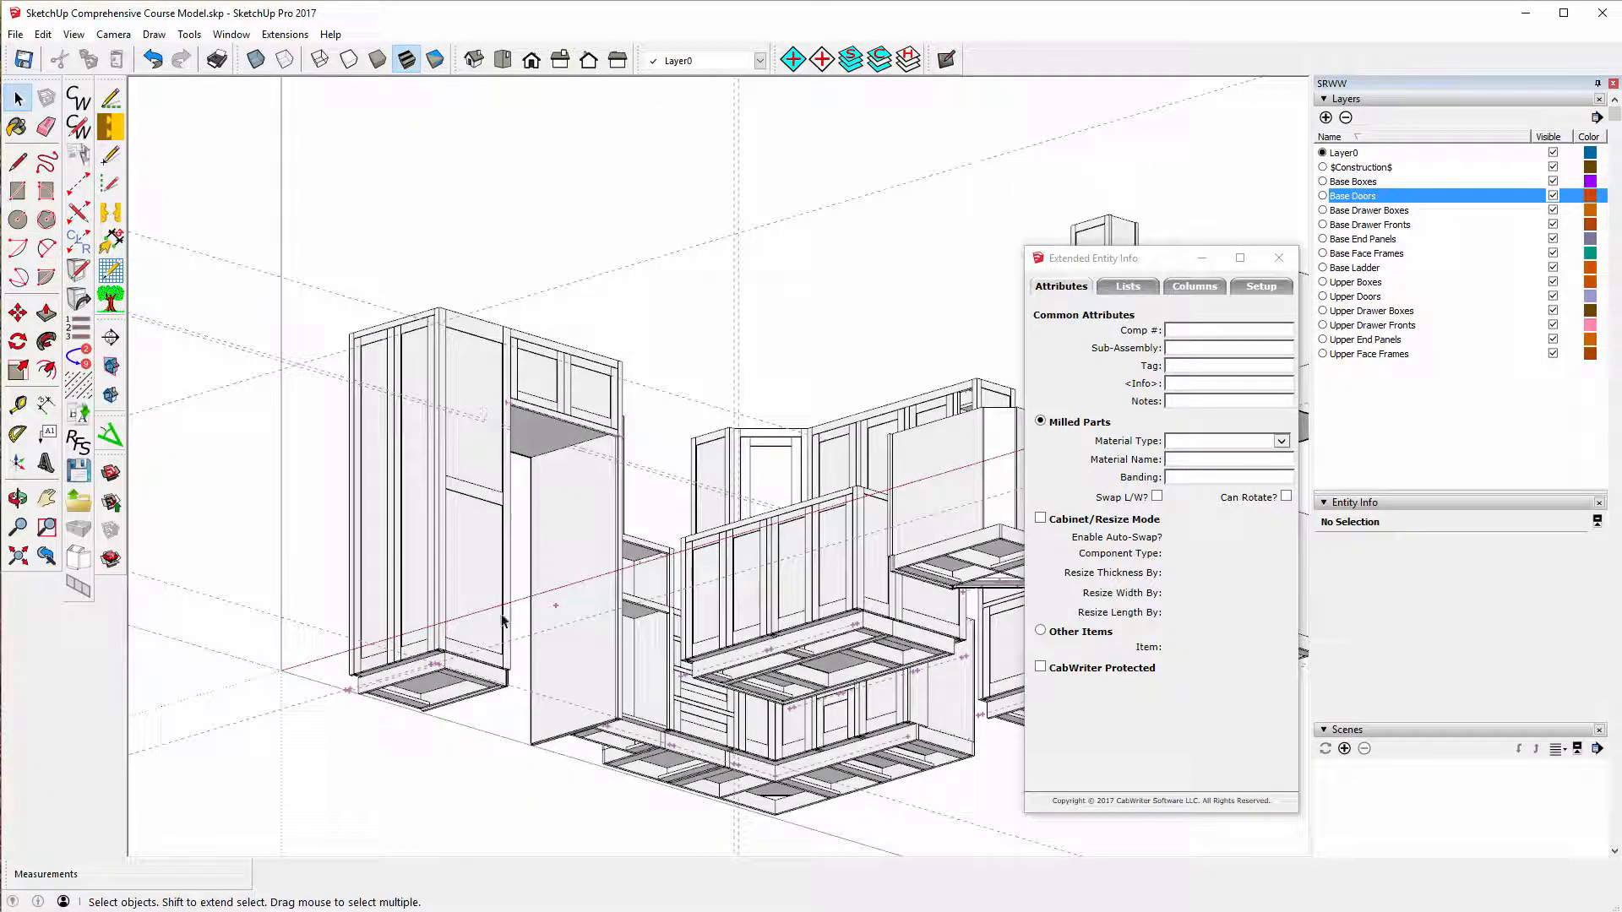
pyautogui.scroll(10, 499, 638)
pyautogui.scroll(-3, 515, 592)
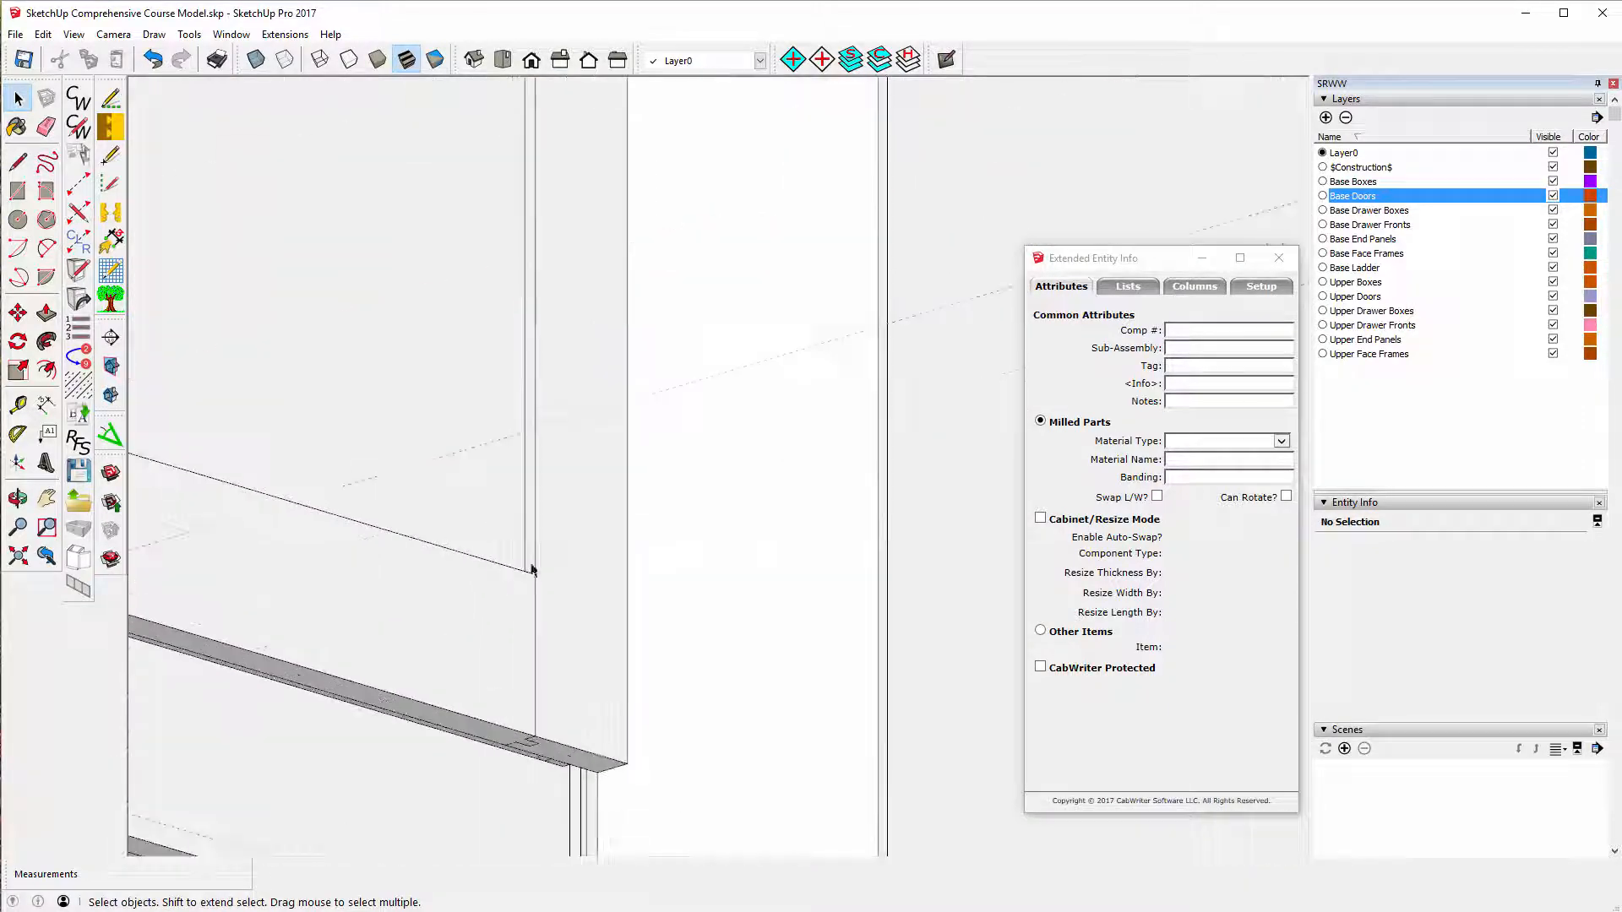
pyautogui.scroll(-6, 438, 481)
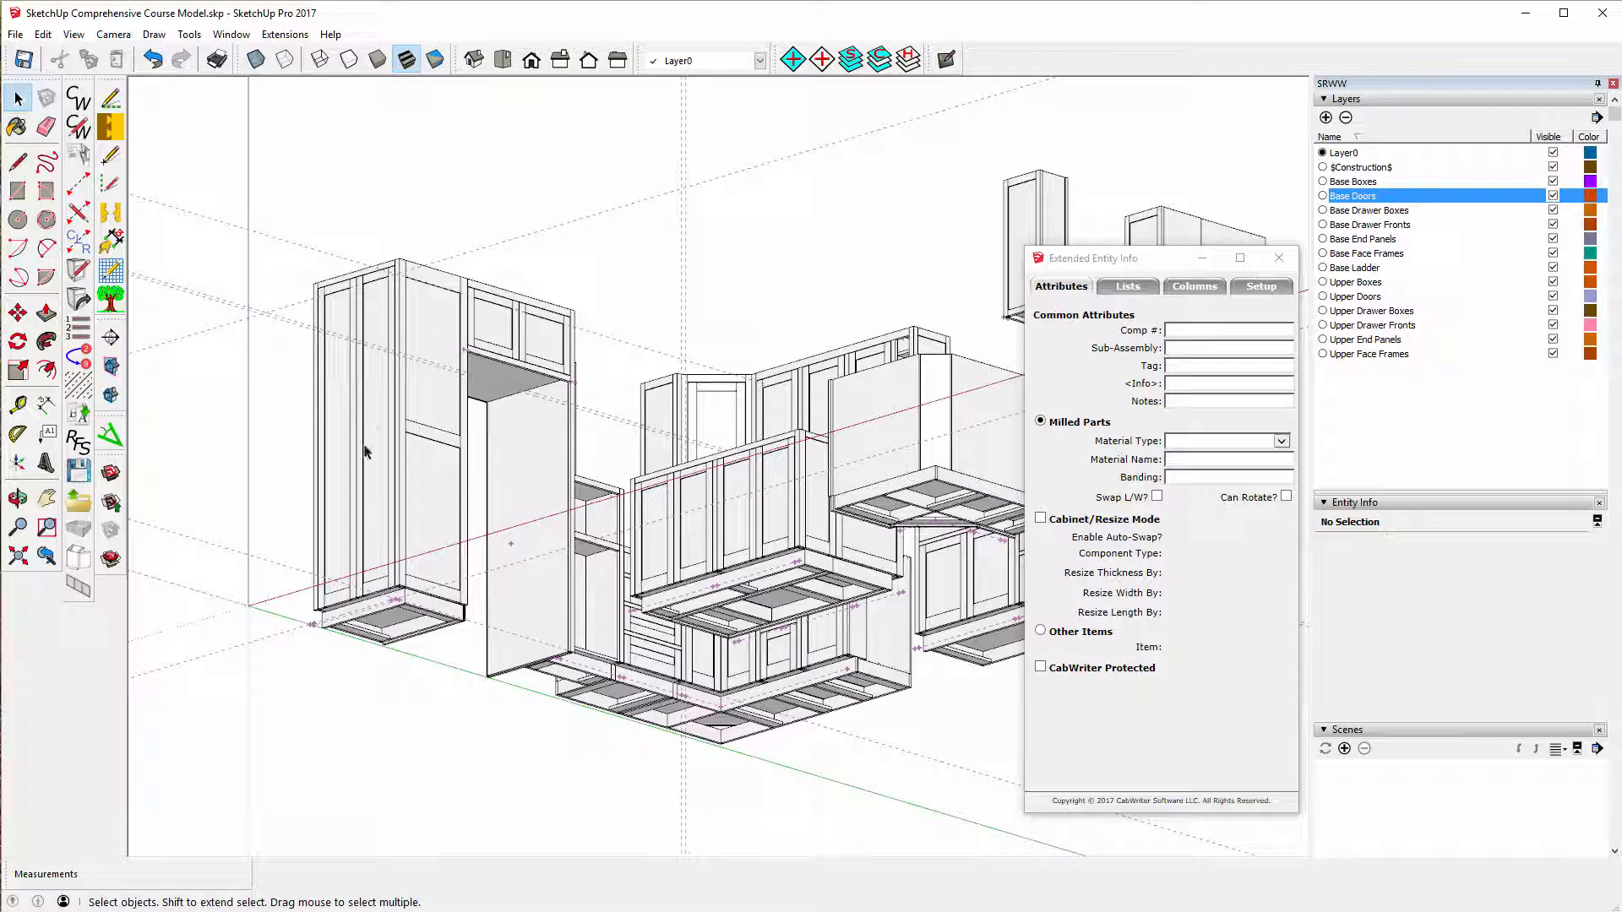
# - Check the component details and attributes of the left upper and right lower door panels on the tall cabinet's front
pyautogui.scroll(1, 377, 433)
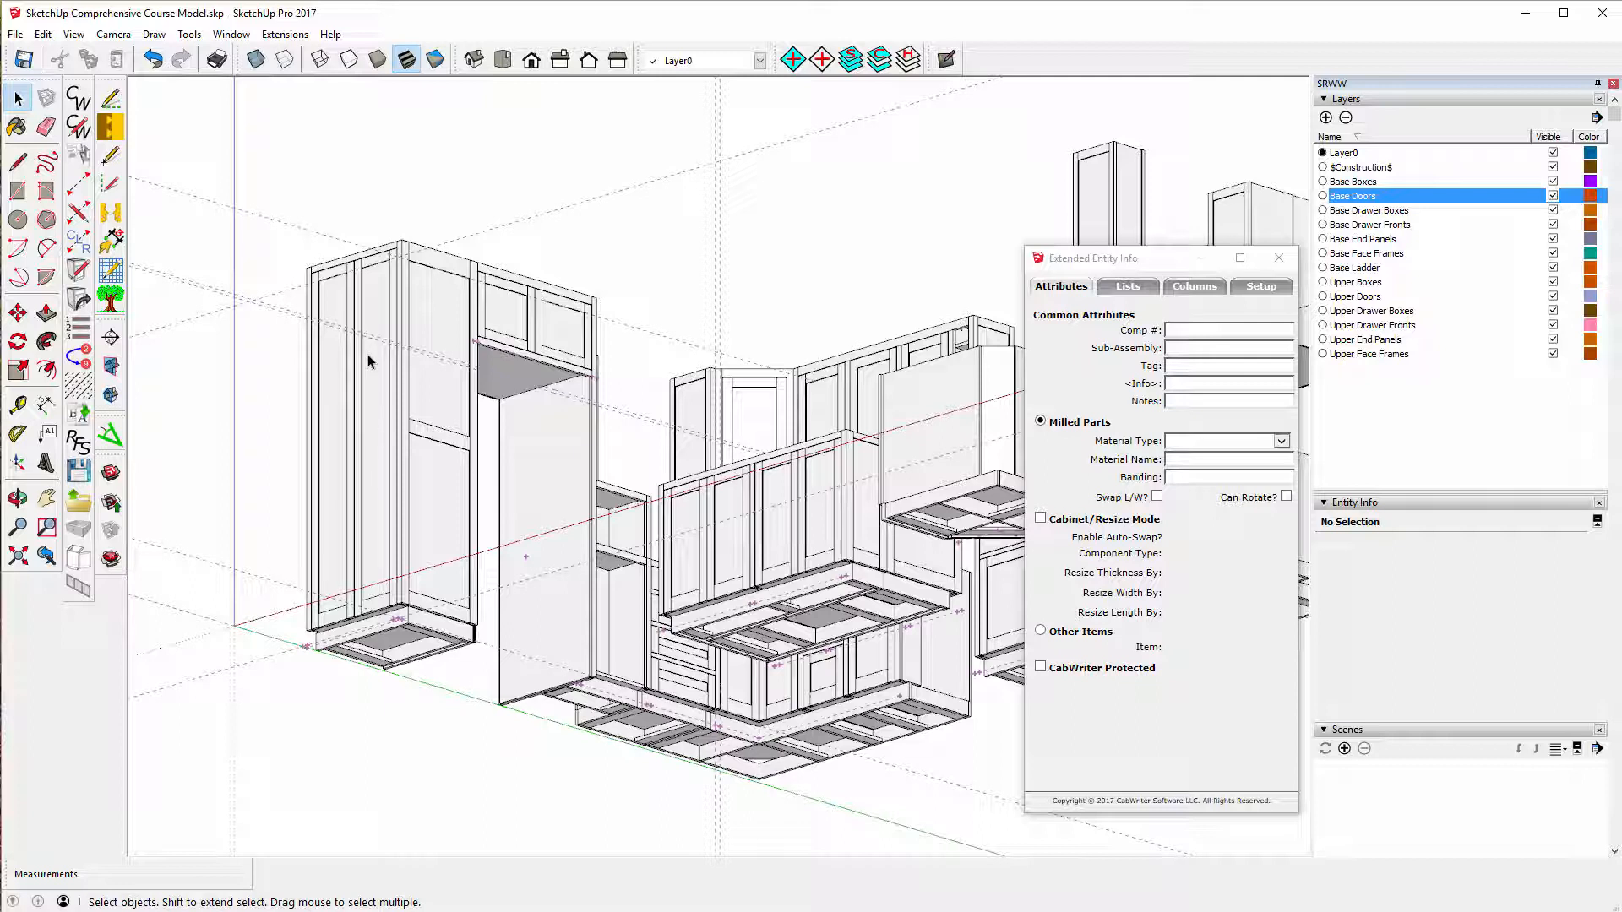
pyautogui.scroll(5, 368, 353)
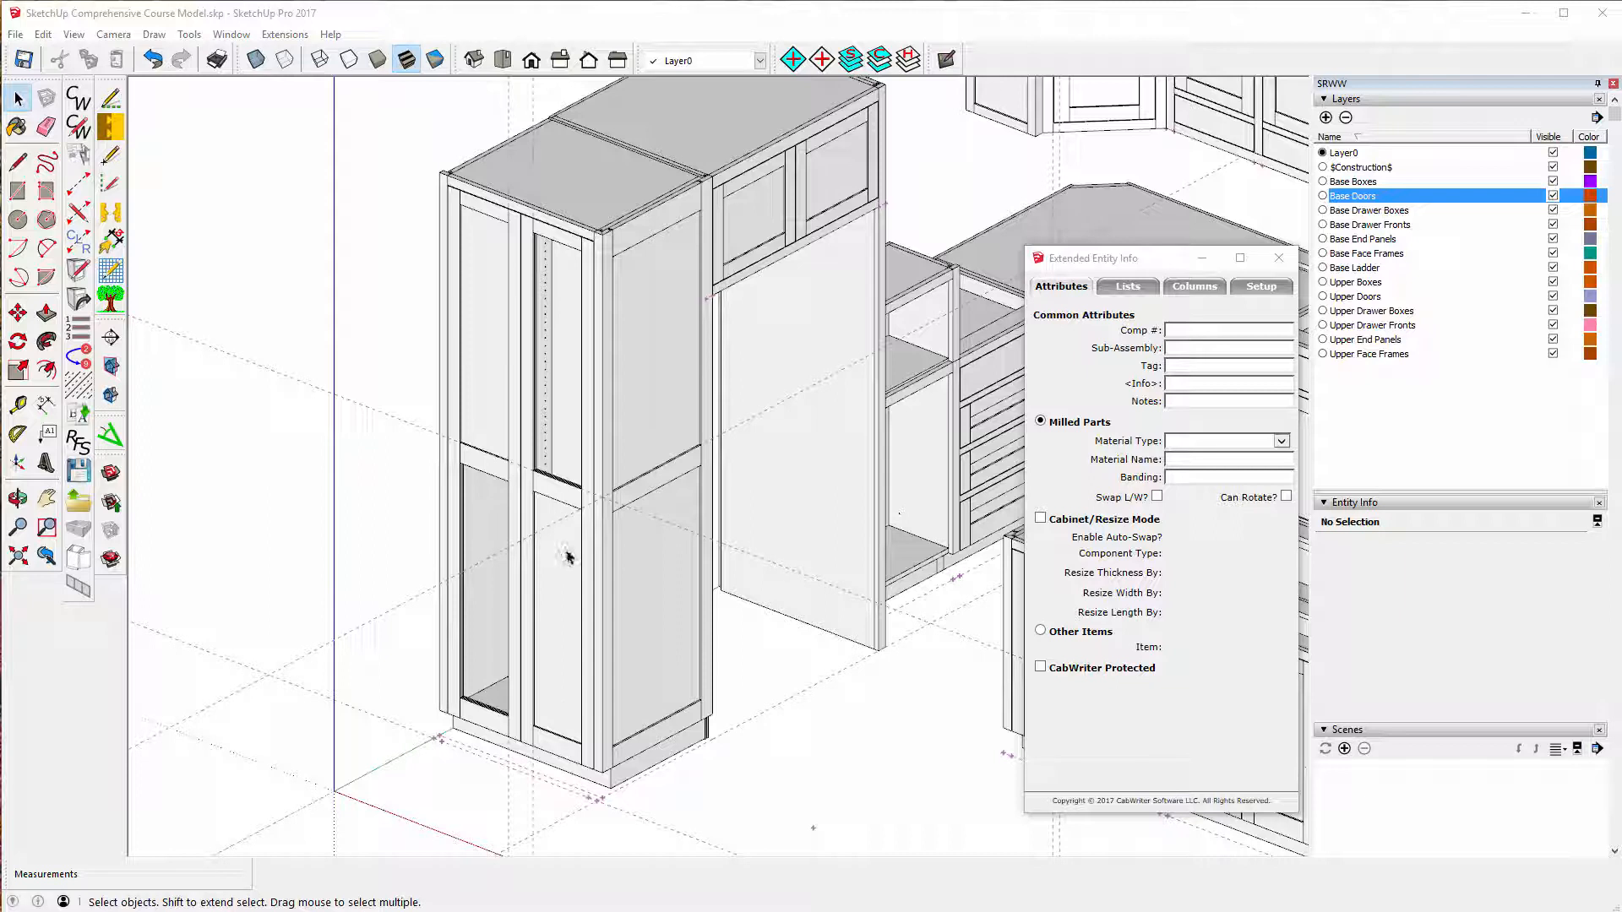
pyautogui.click(489, 331)
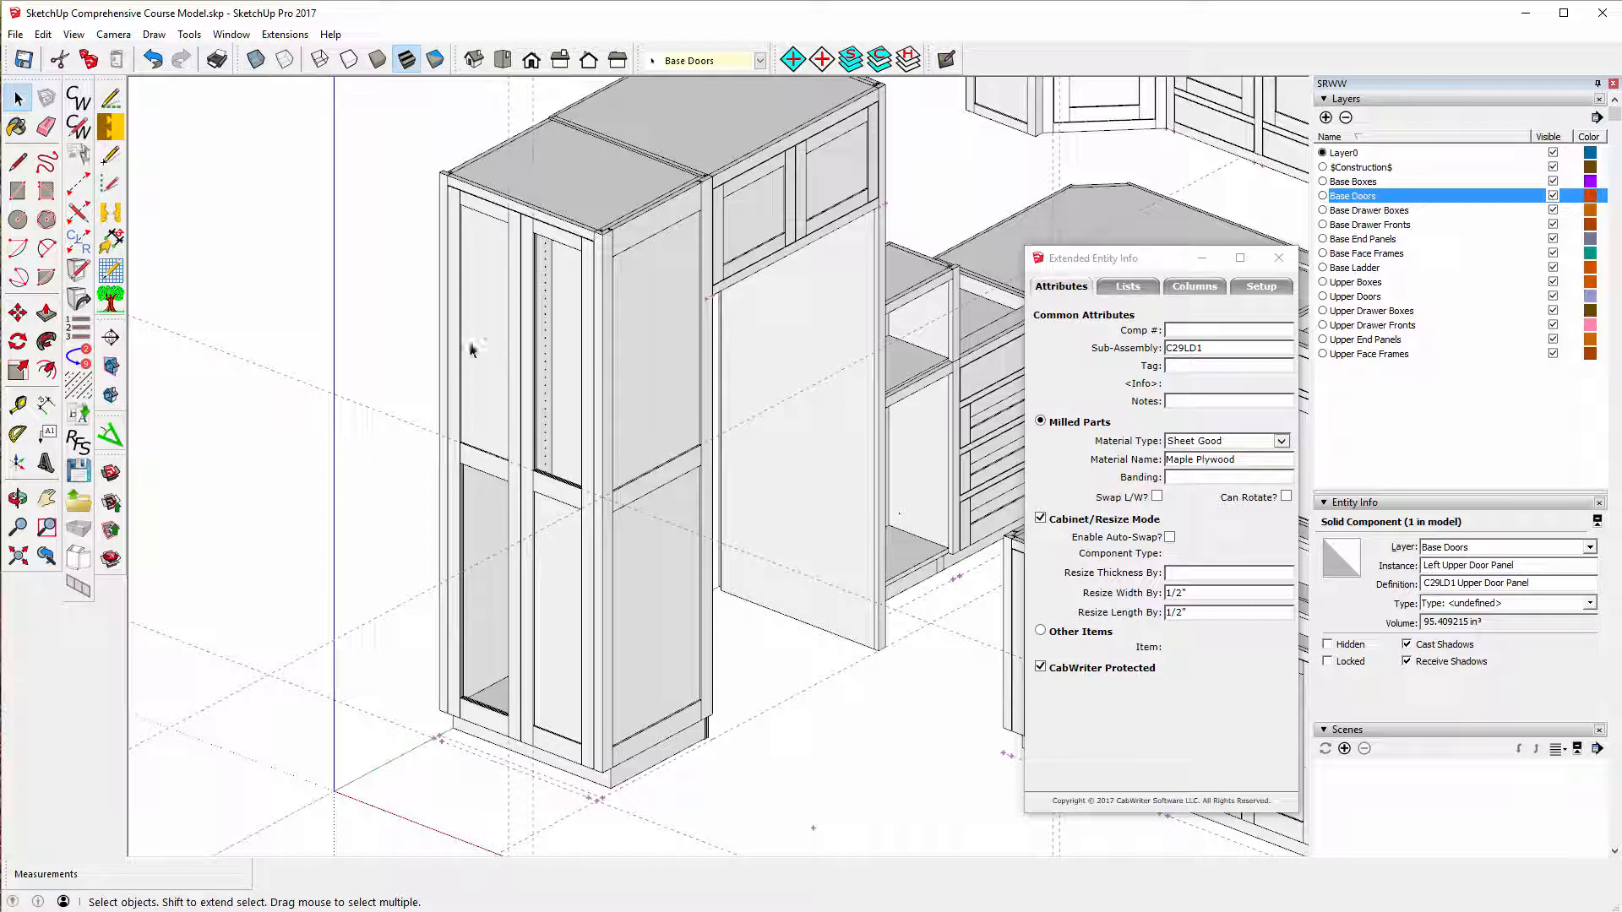
pyautogui.click(562, 593)
pyautogui.scroll(-2, 635, 627)
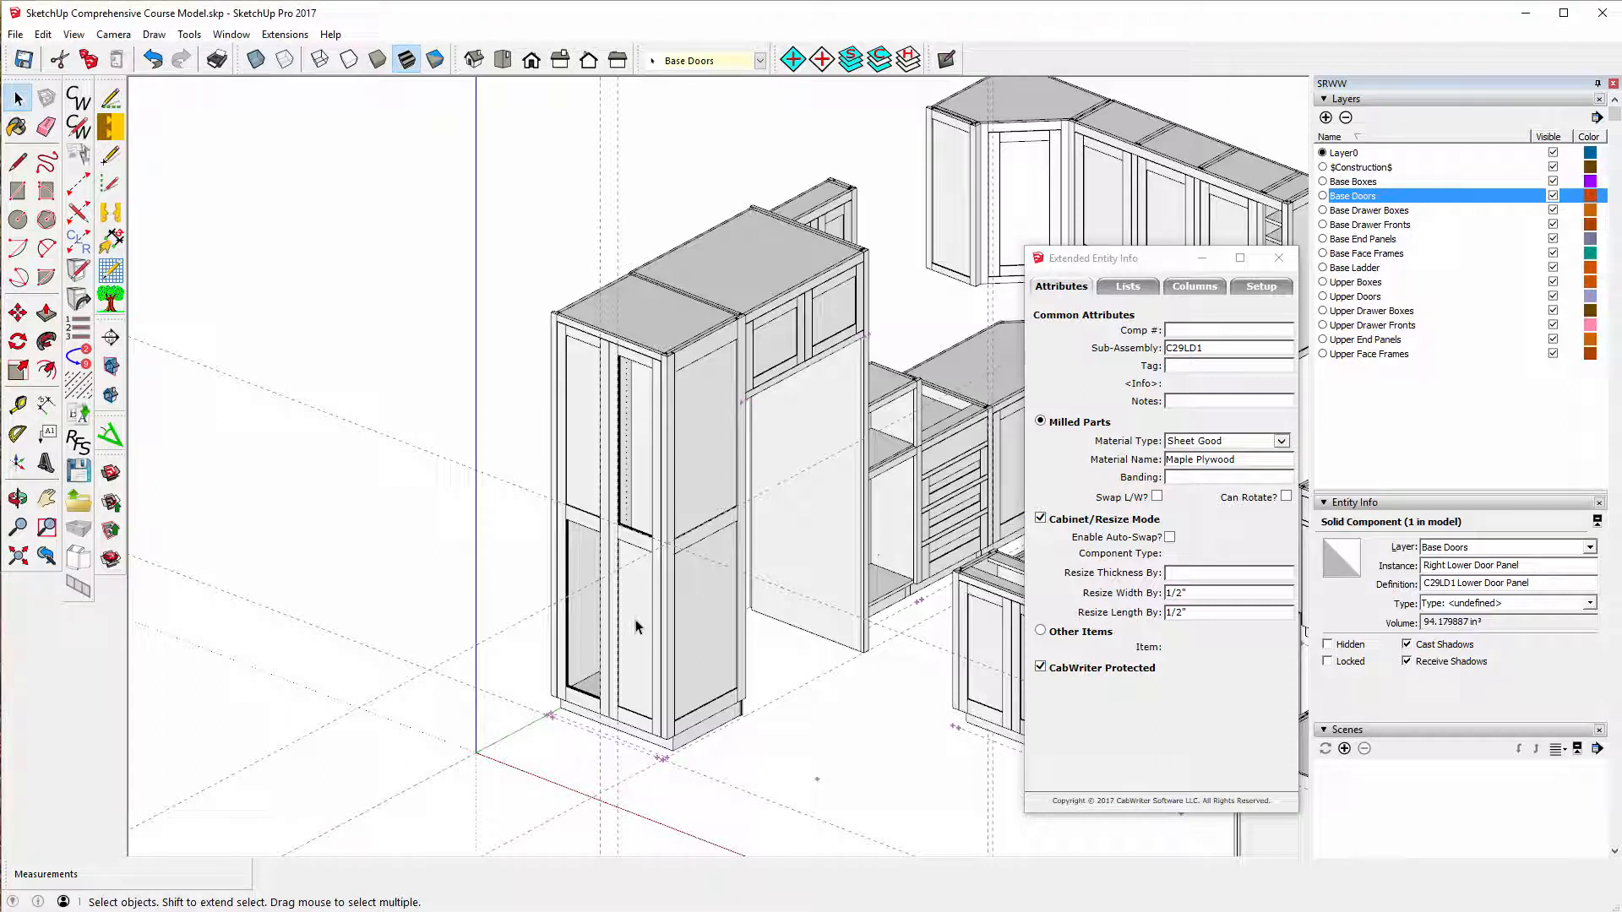
# - Copy the right lower door panel about 13 43/64" across into the left lower door frame of the tall cabinet
pyautogui.click(17, 313)
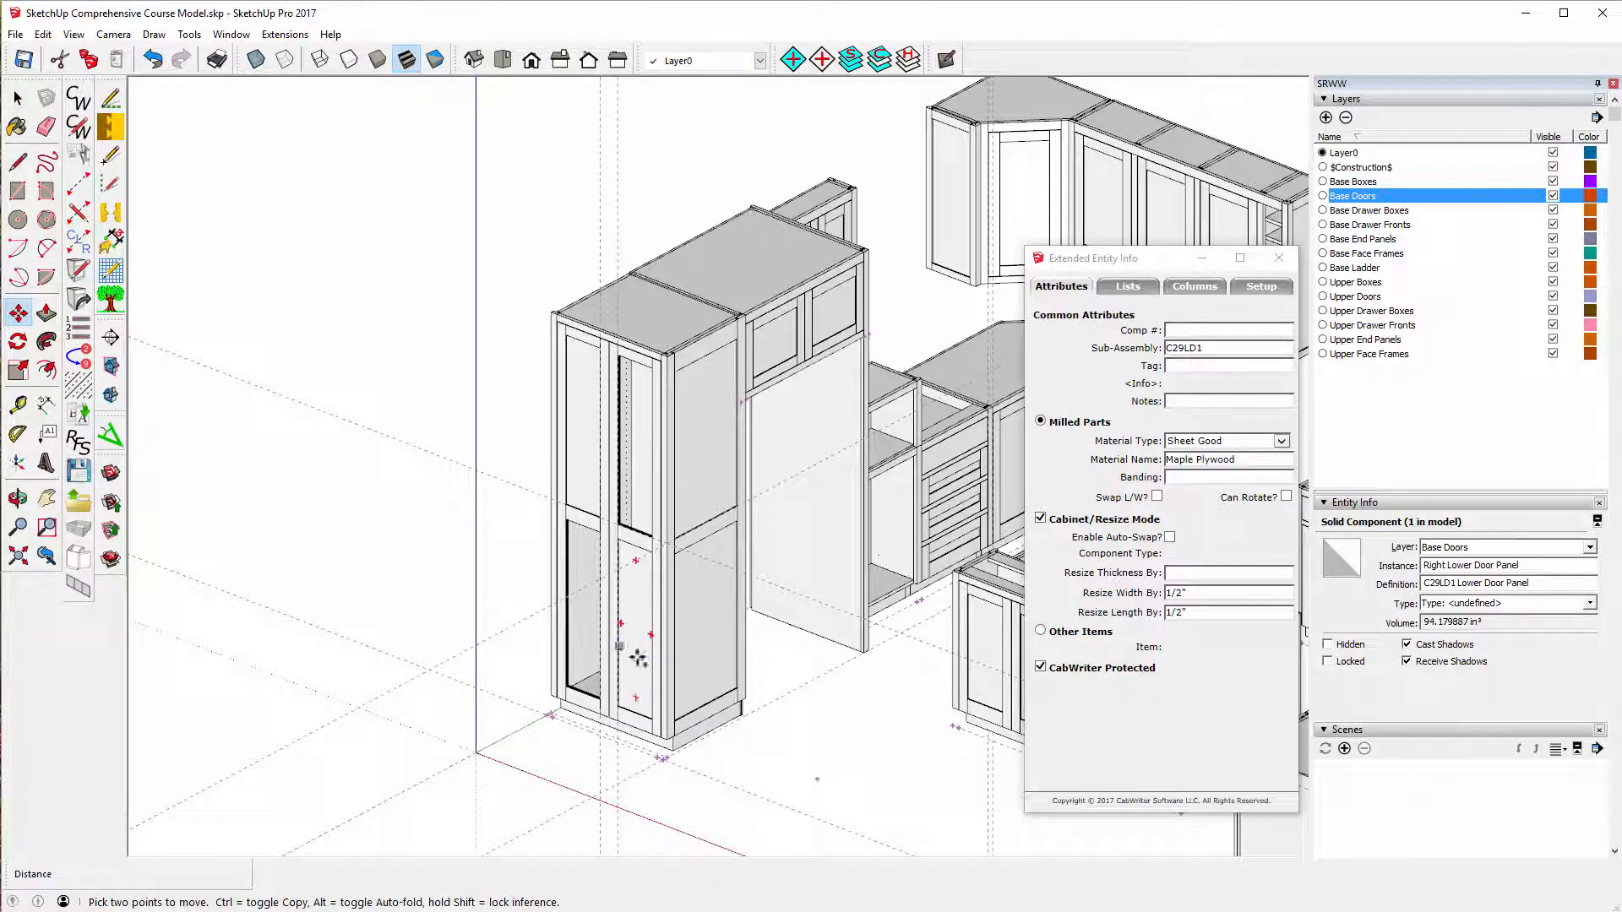
pyautogui.scroll(6, 638, 658)
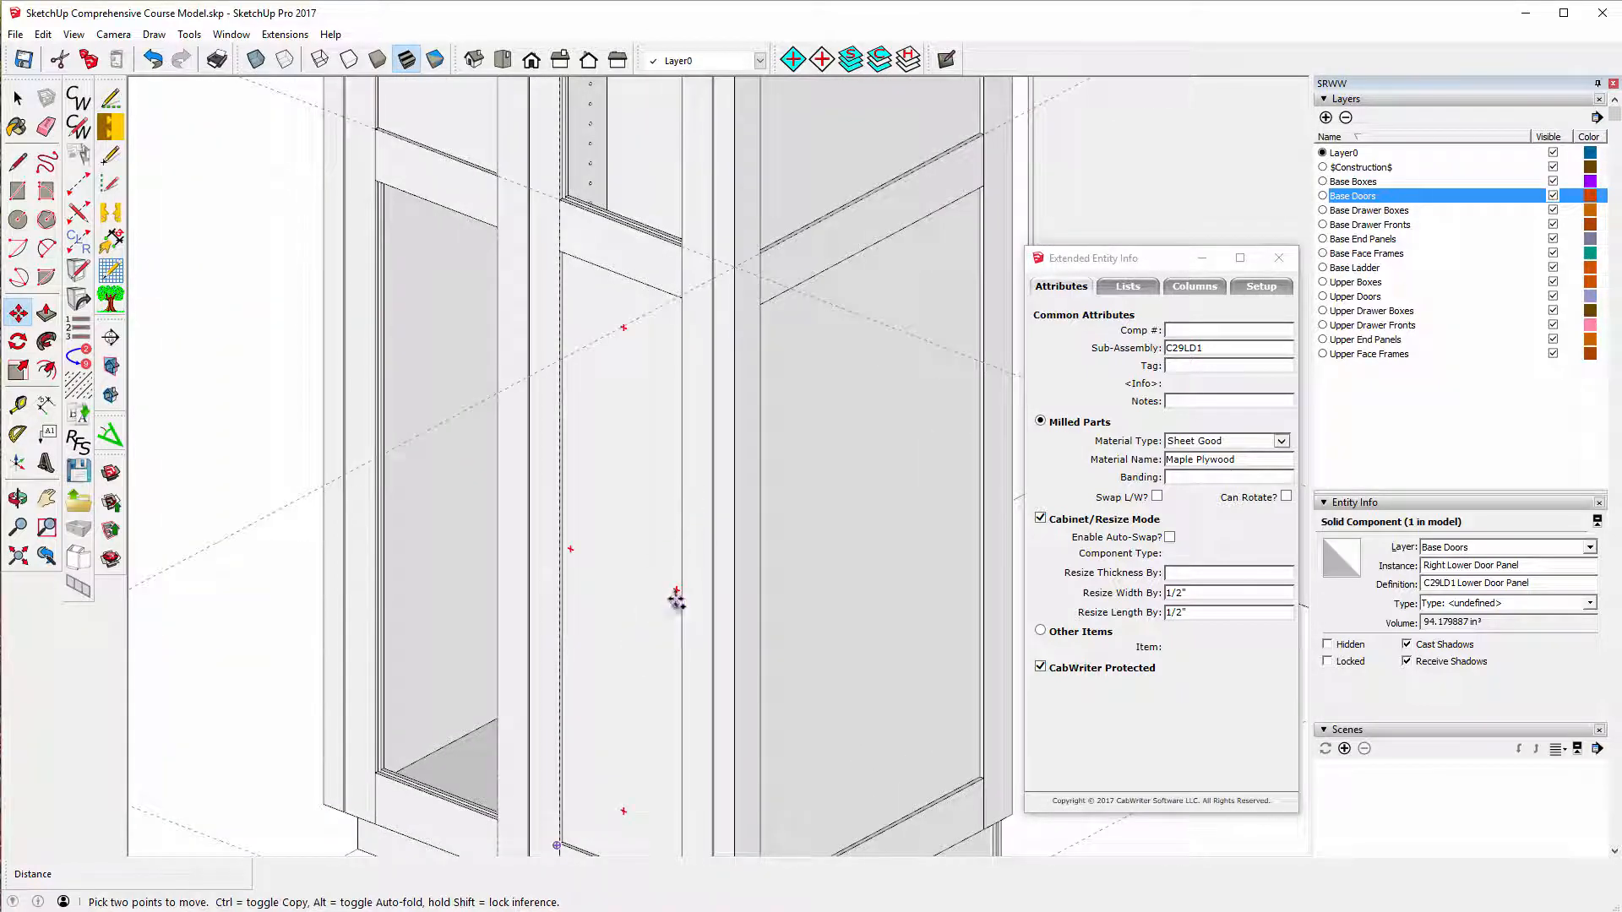
pyautogui.click(681, 544)
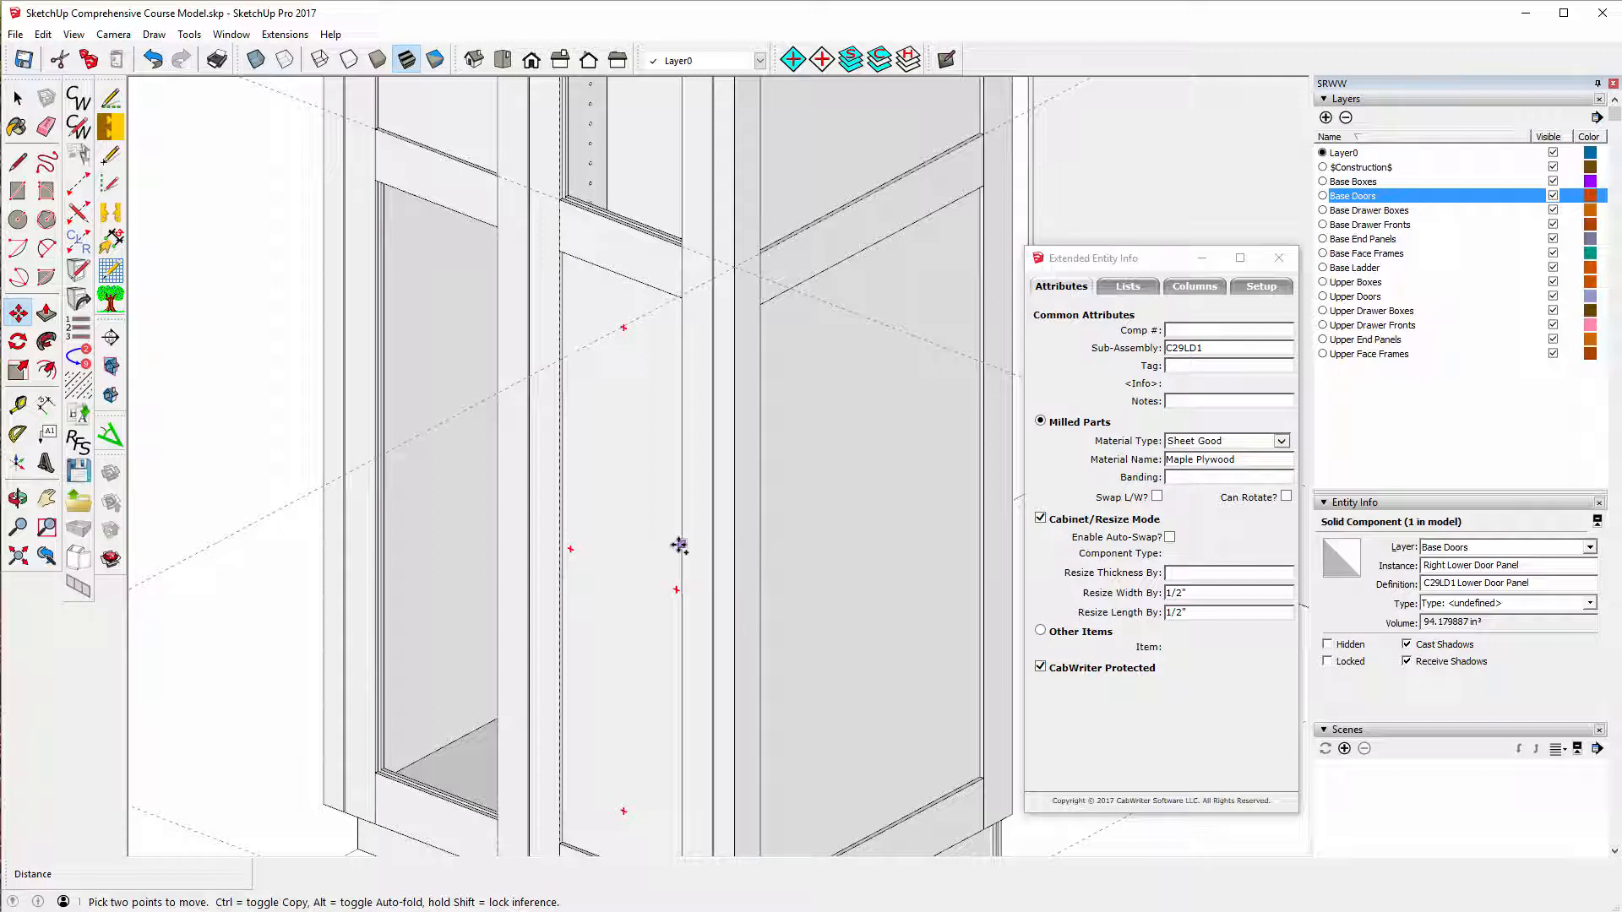
pyautogui.press('ctrl')
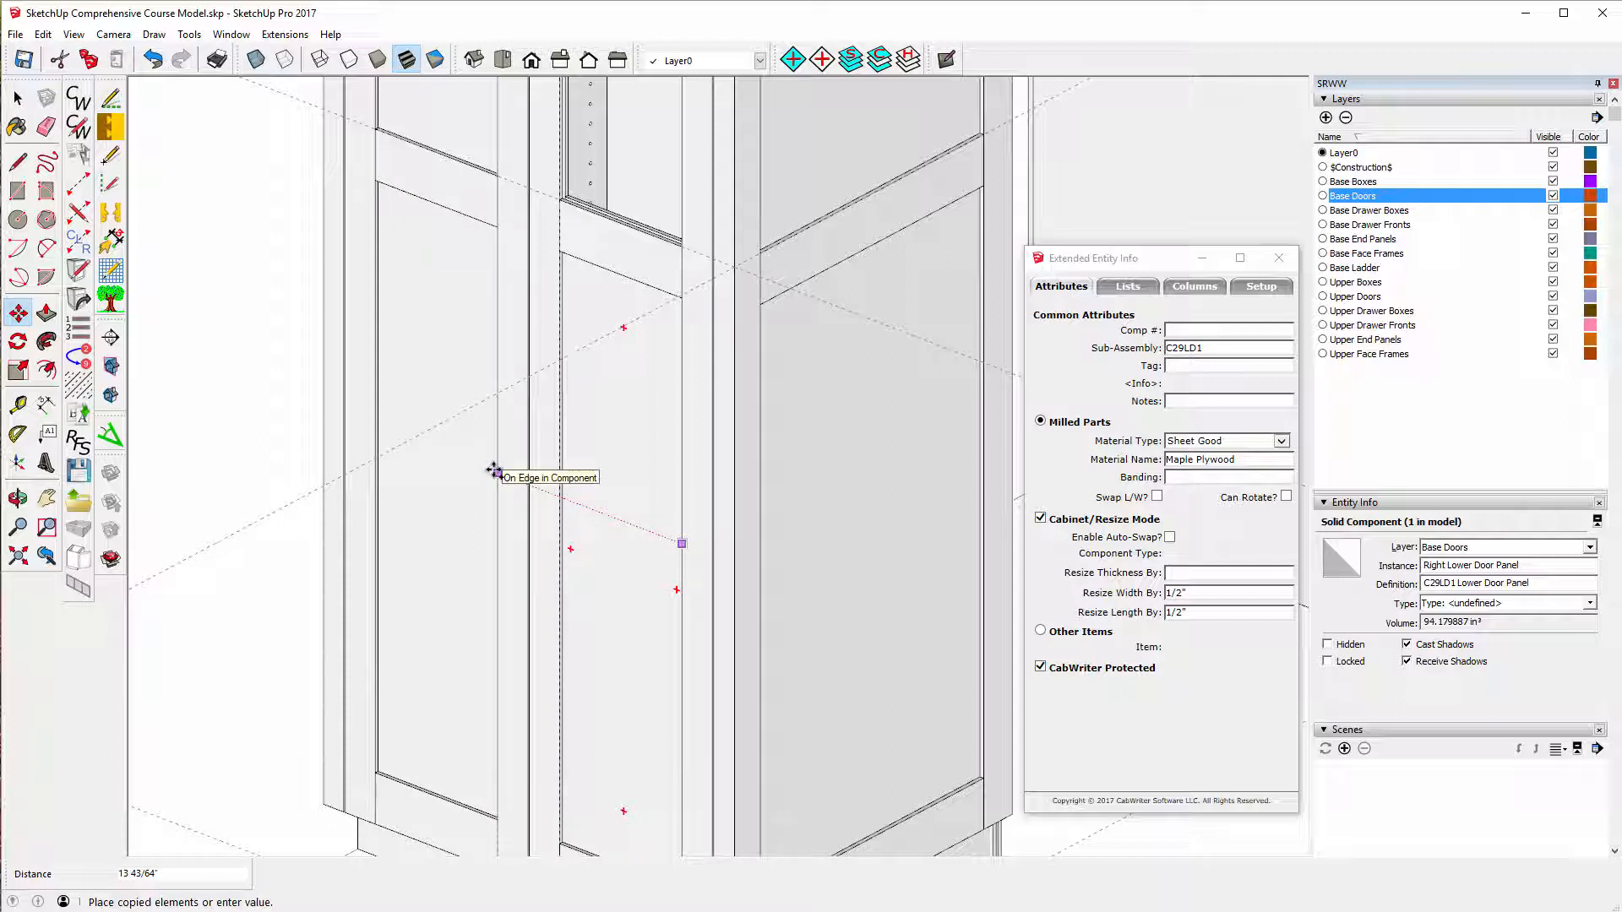
pyautogui.click(496, 471)
pyautogui.scroll(-3, 541, 701)
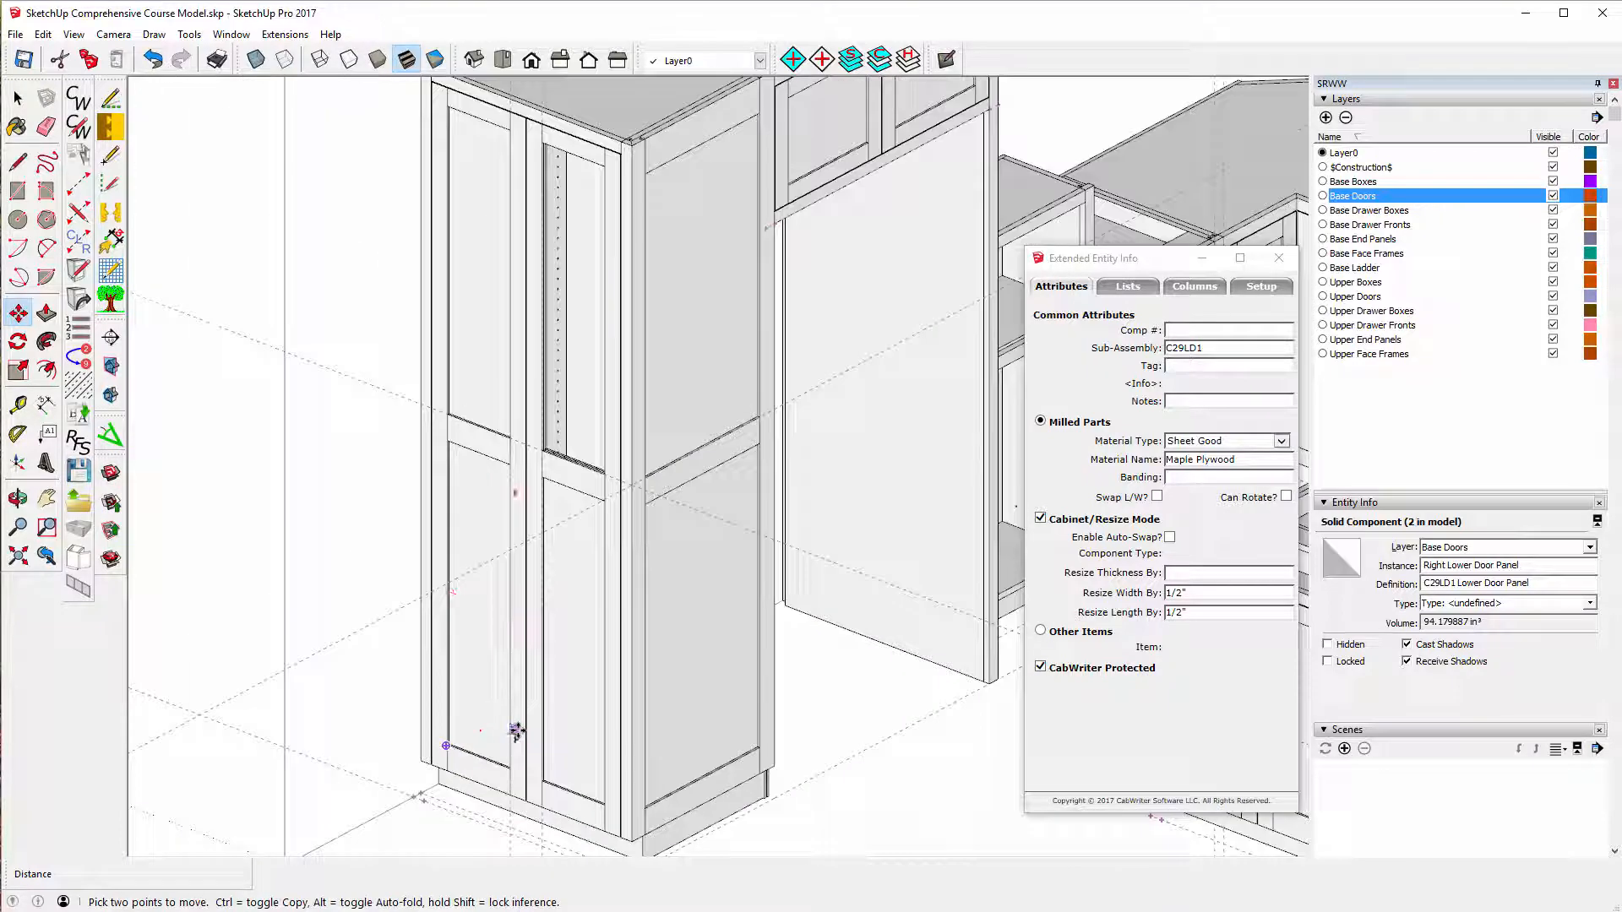
pyautogui.scroll(-3, 517, 731)
# - Copy the tall cabinet's left upper door panel about 13 43/64" across into the right upper door frame
pyautogui.click(18, 98)
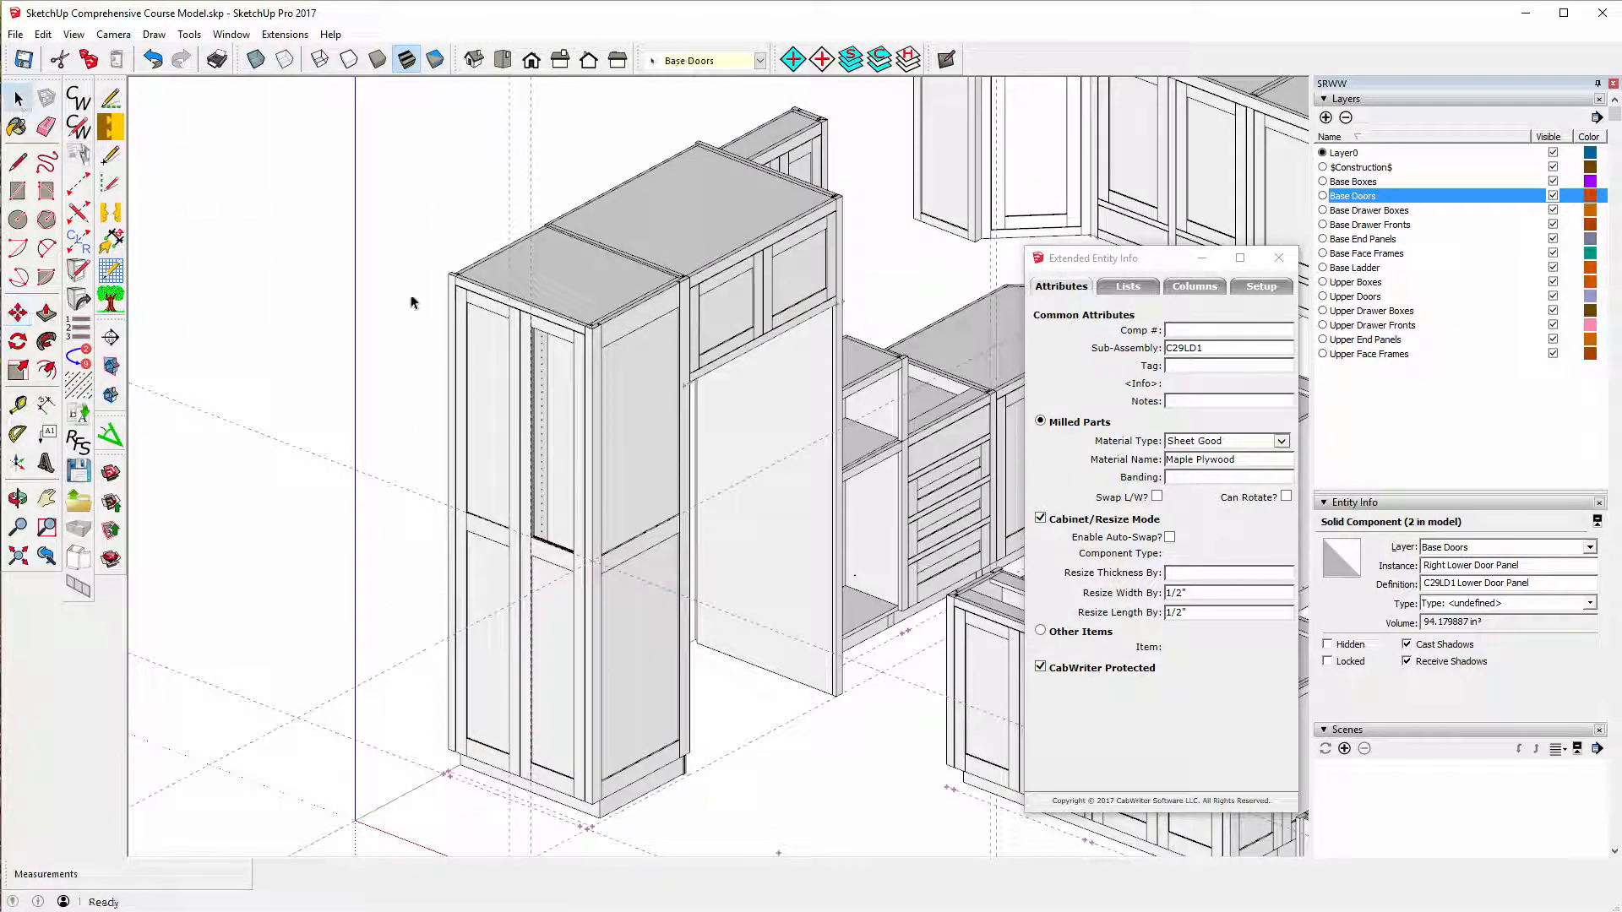
pyautogui.click(480, 389)
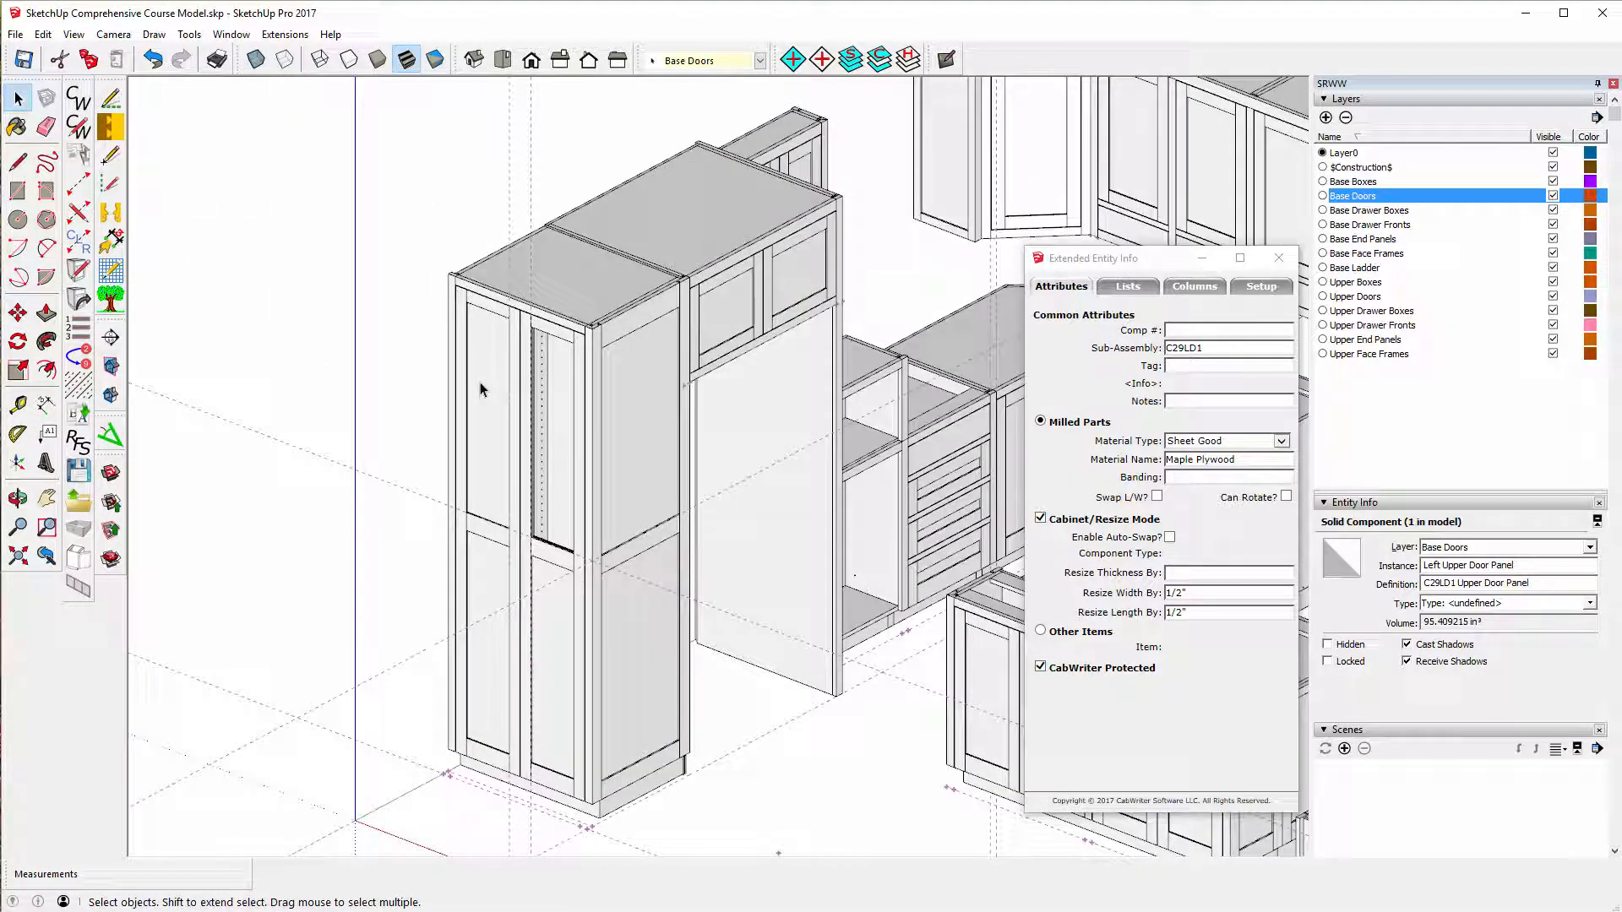
pyautogui.click(17, 312)
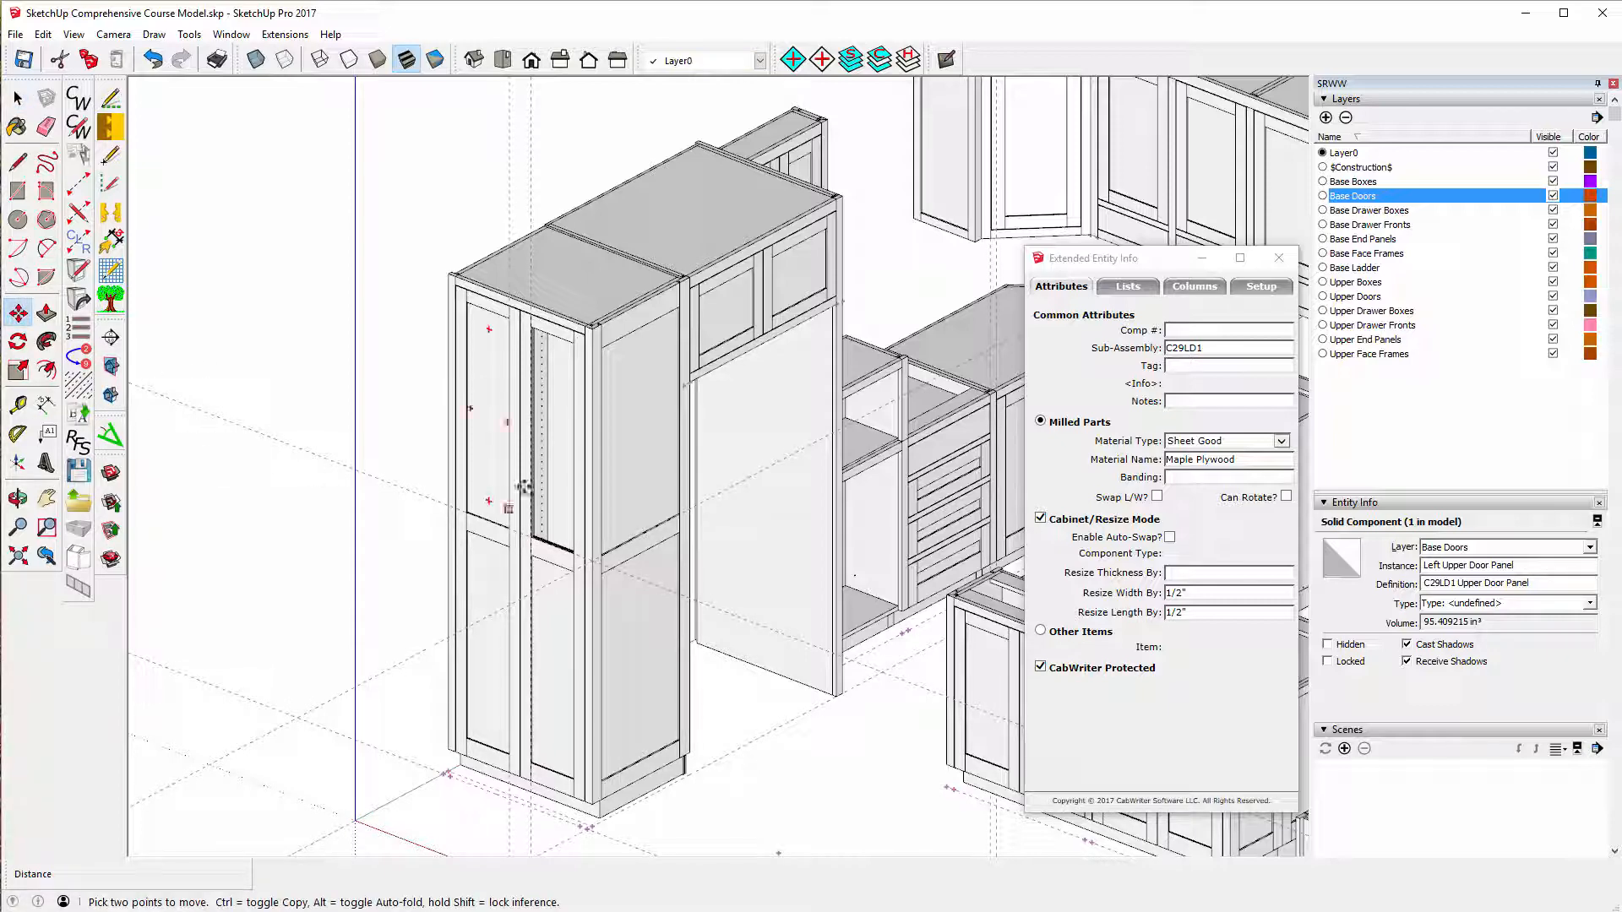
pyautogui.scroll(4, 470, 409)
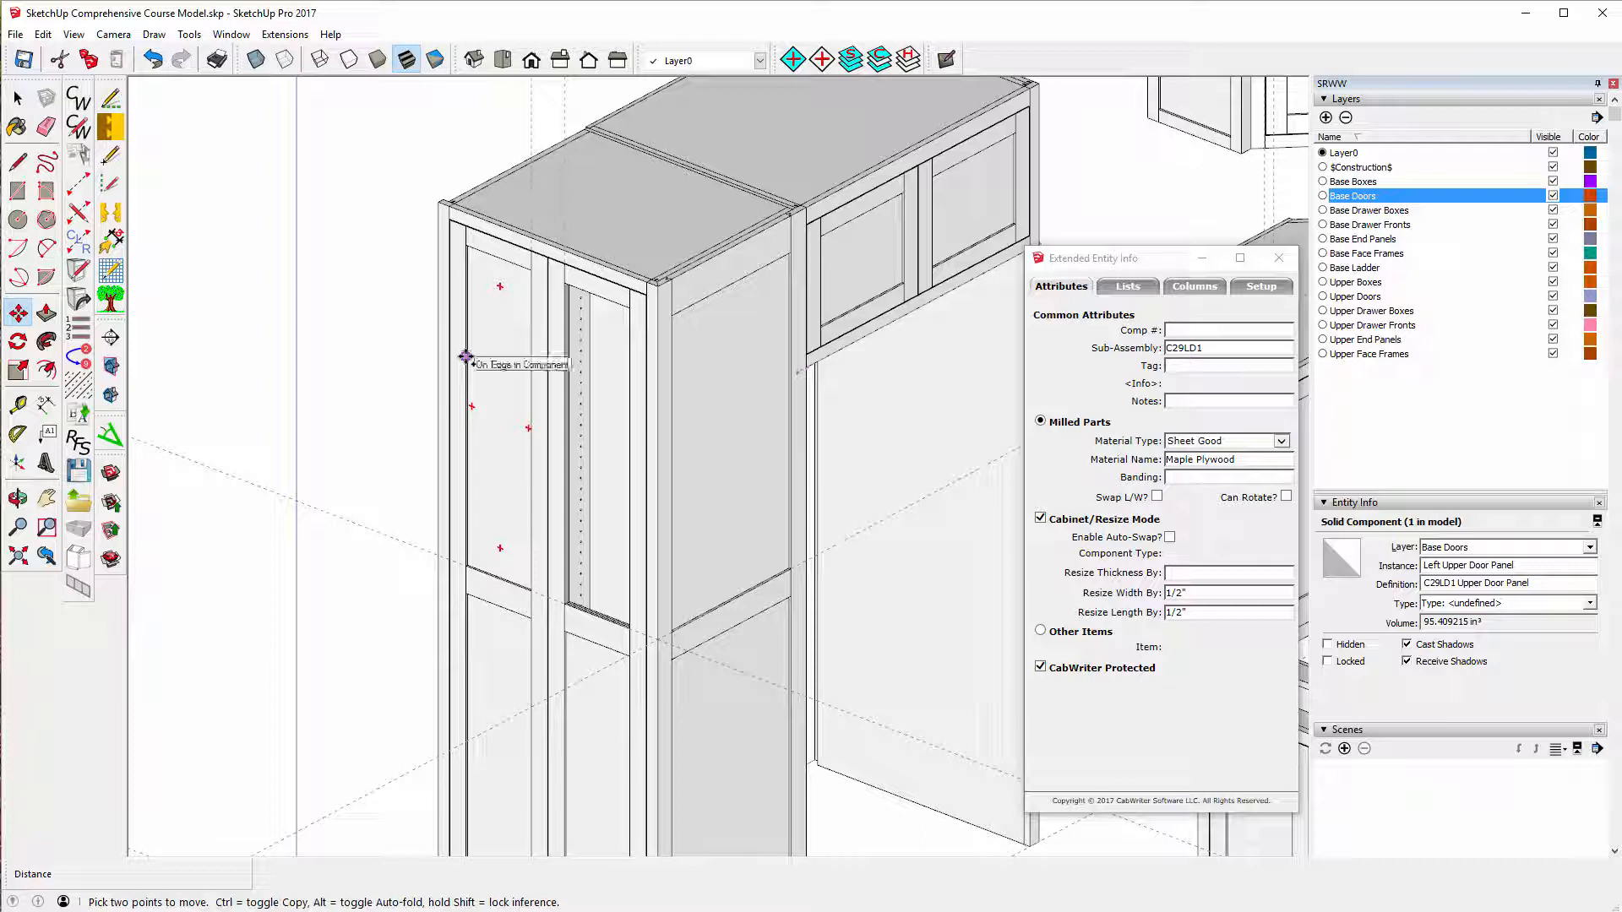
pyautogui.click(464, 356)
pyautogui.press('ctrl')
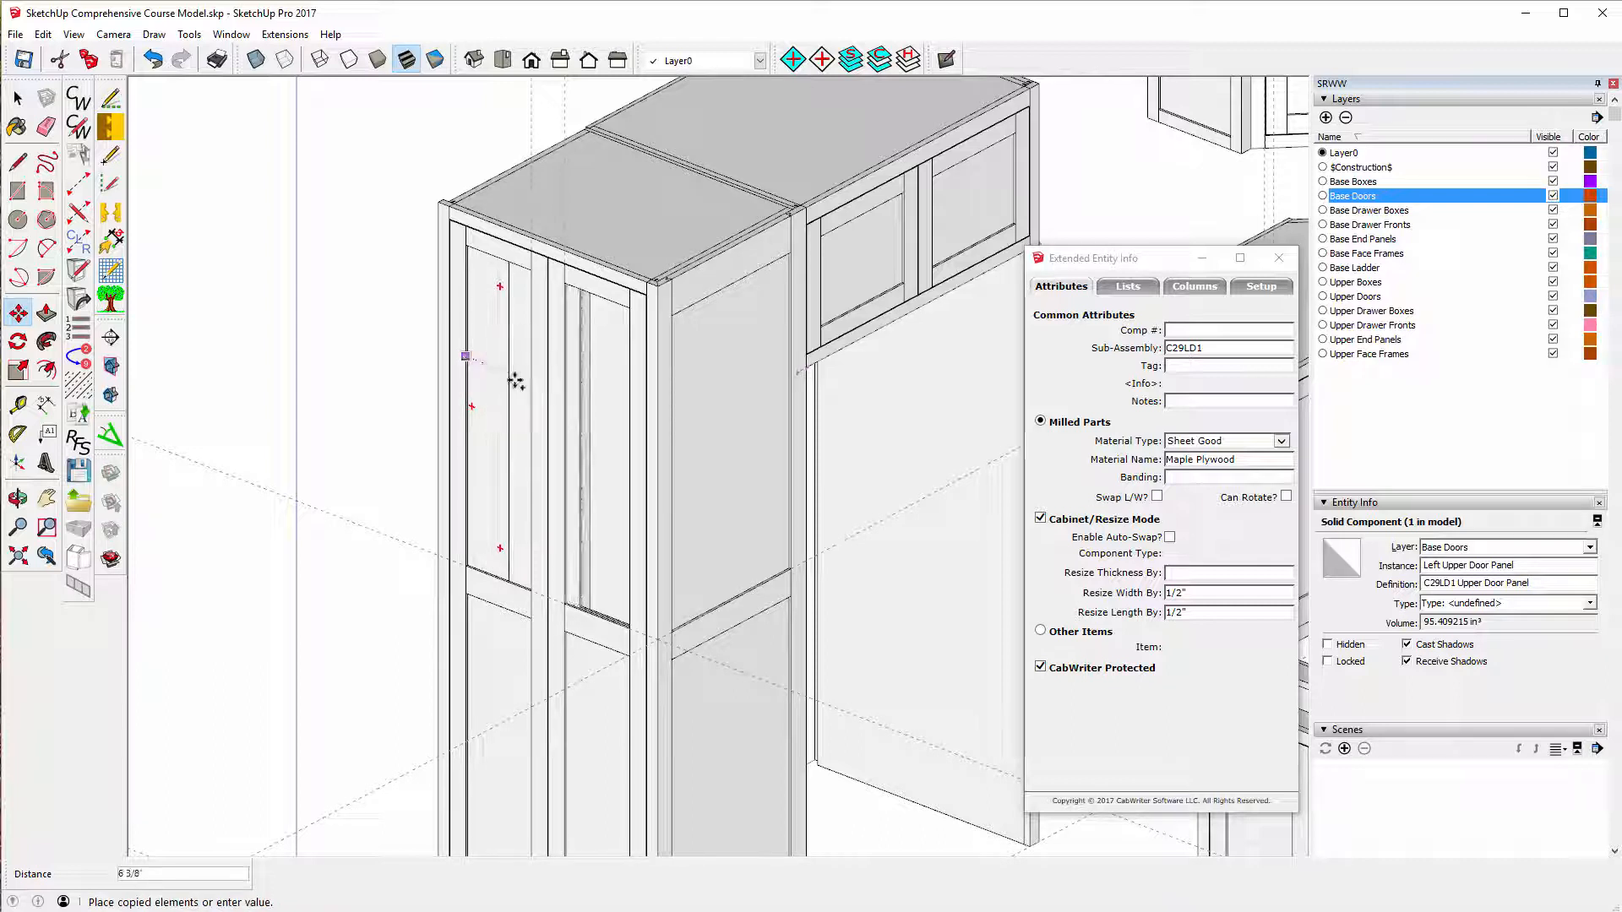
pyautogui.click(564, 401)
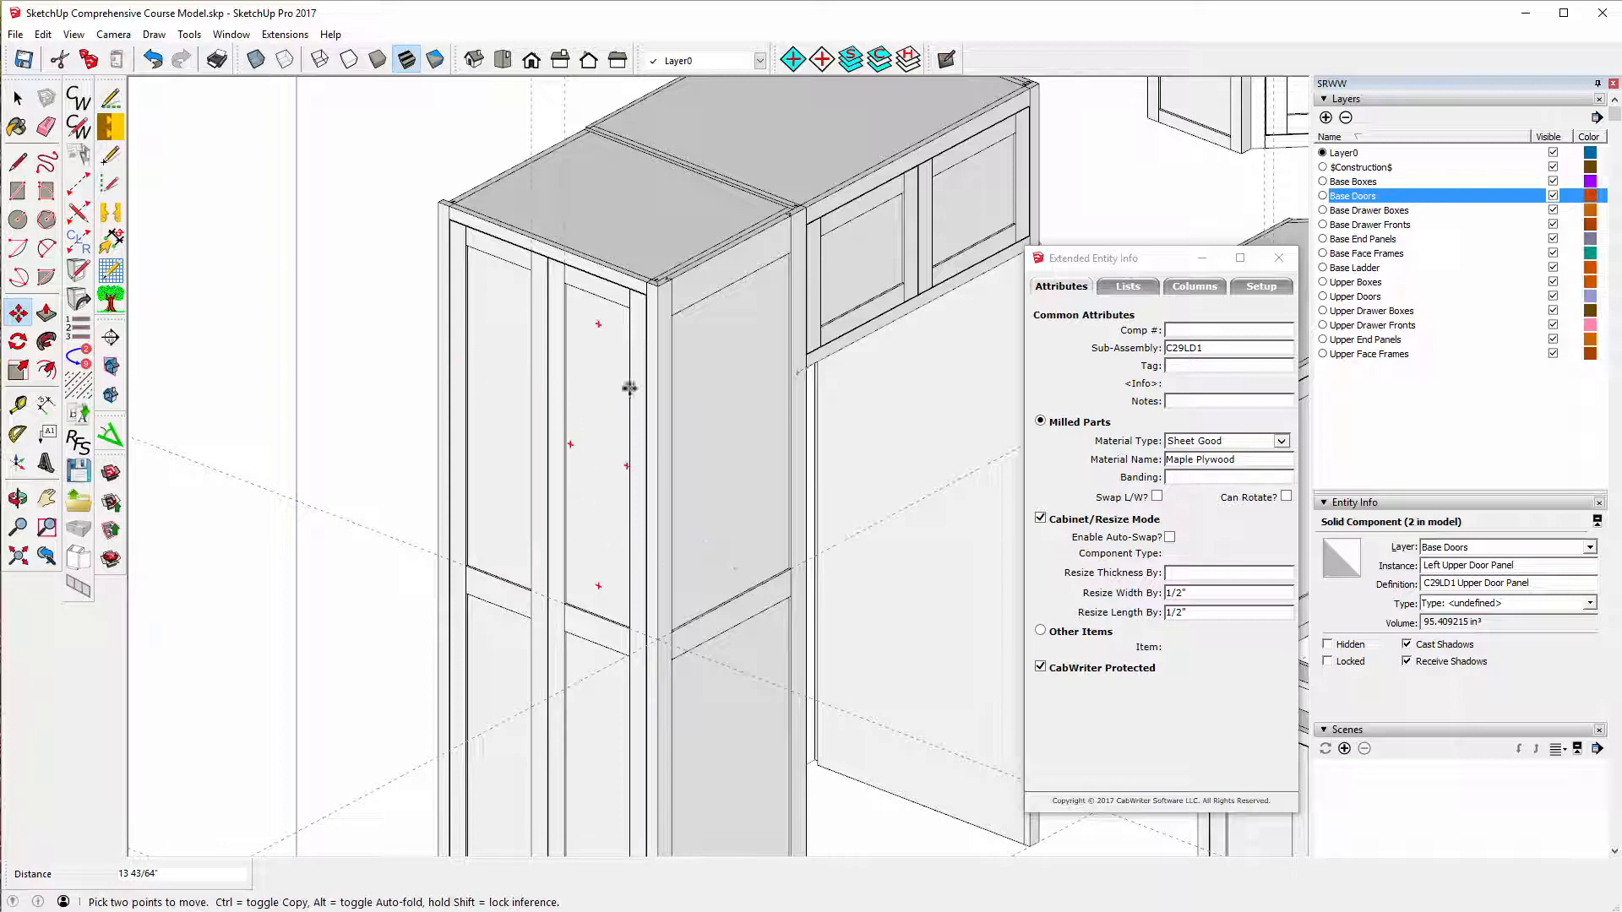
pyautogui.scroll(-5, 630, 387)
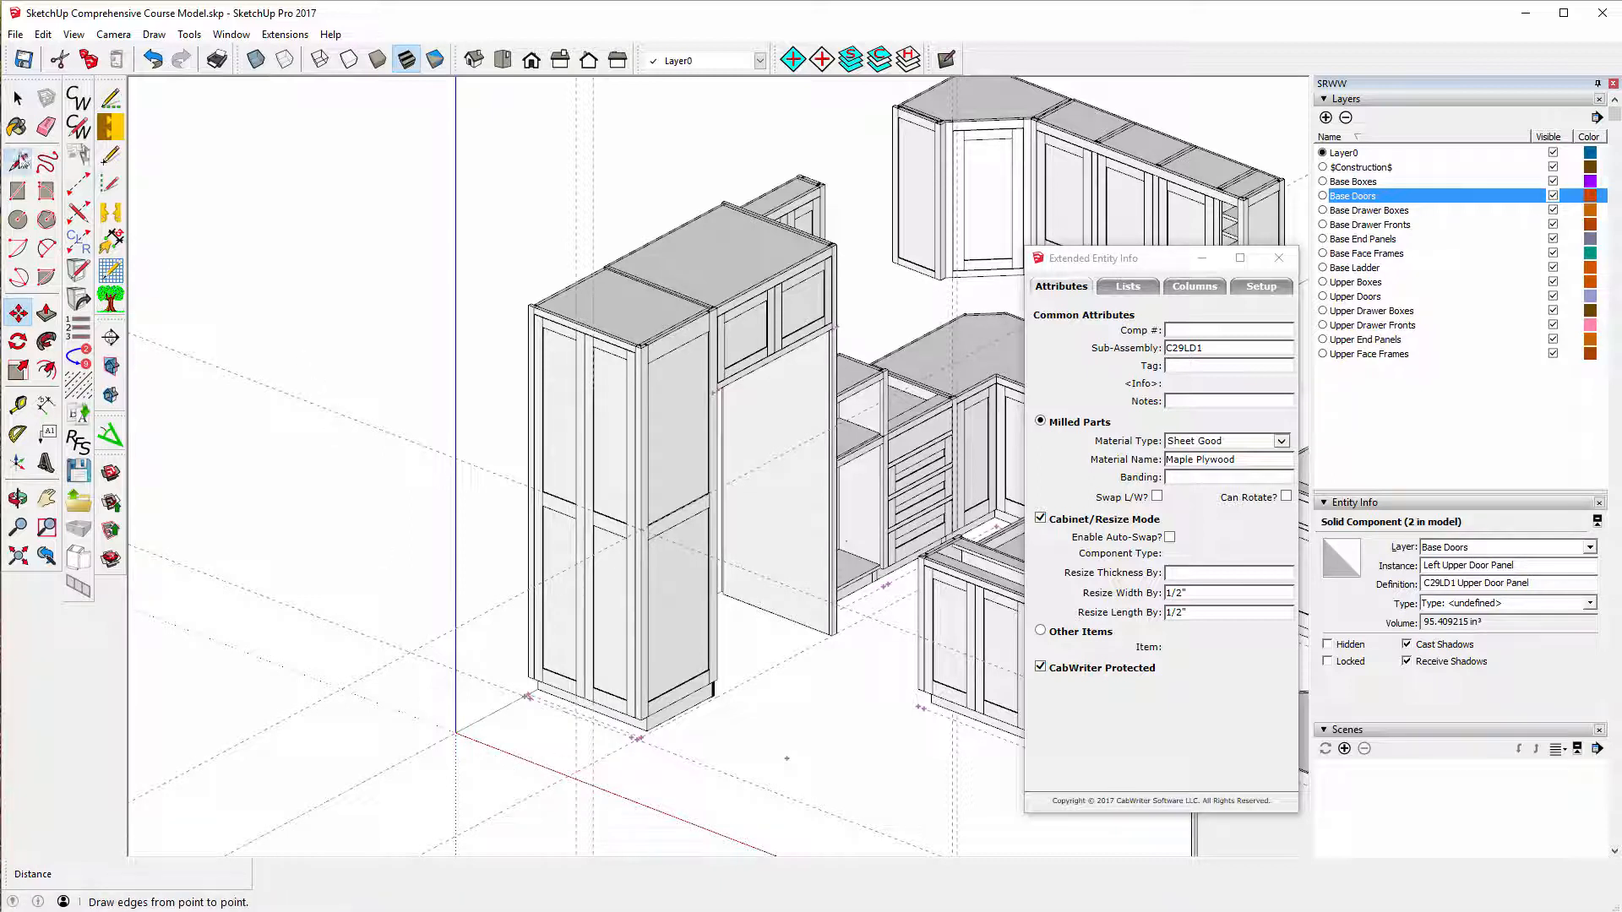
# - Rename the copied upper panel's instance as Right Upper Door Panel
pyautogui.click(18, 98)
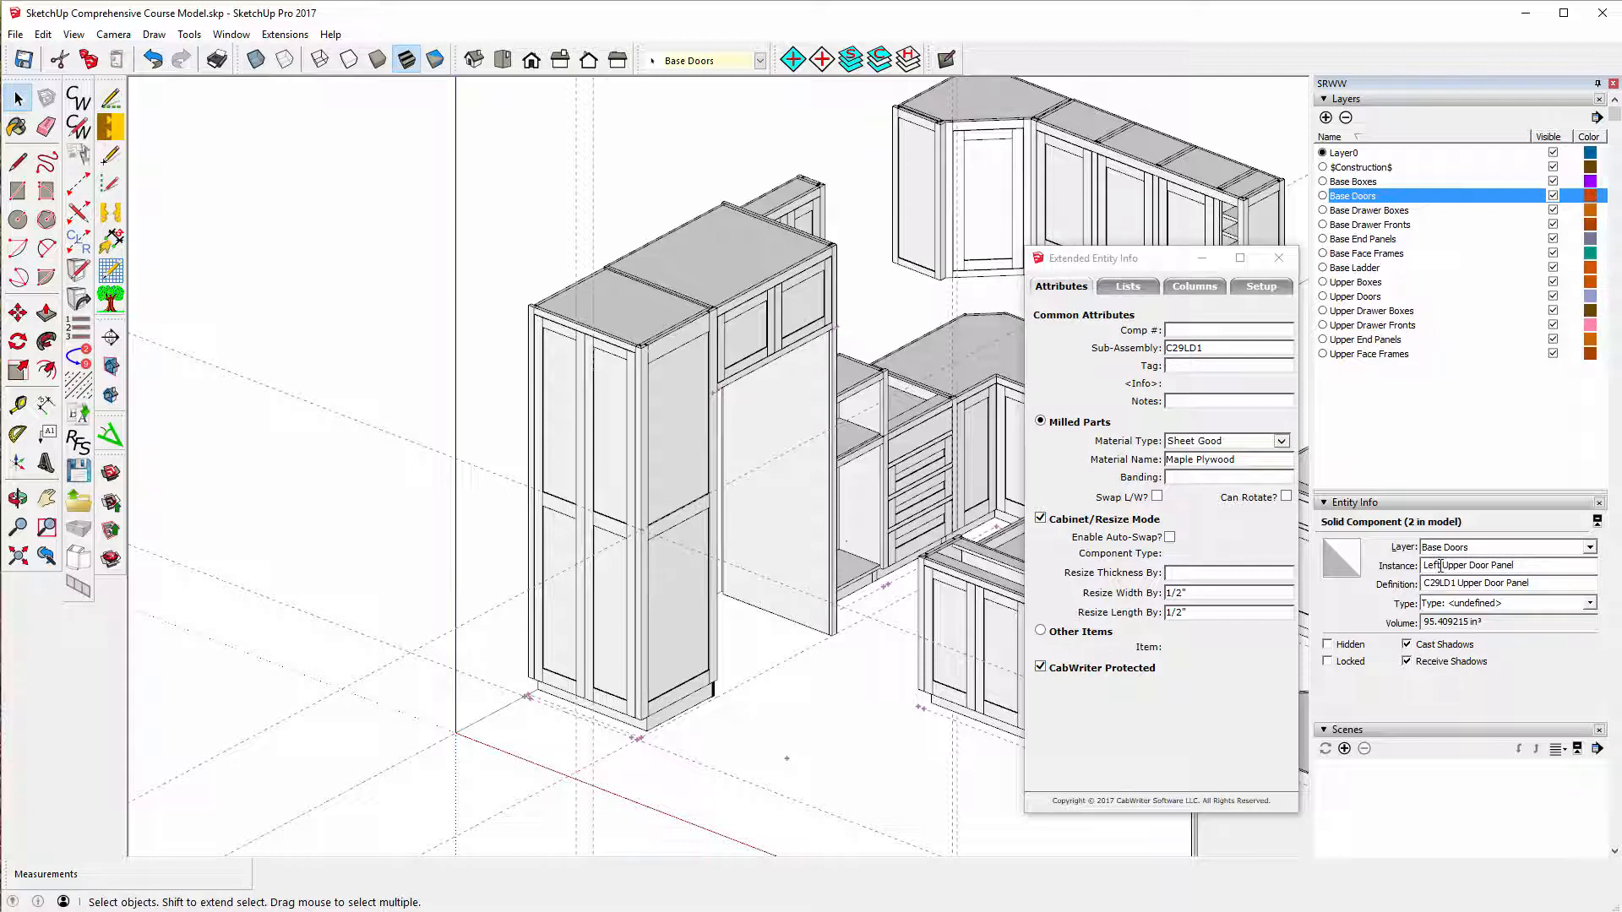
pyautogui.moveTo(1440, 566); pyautogui.dragTo(1412, 560)
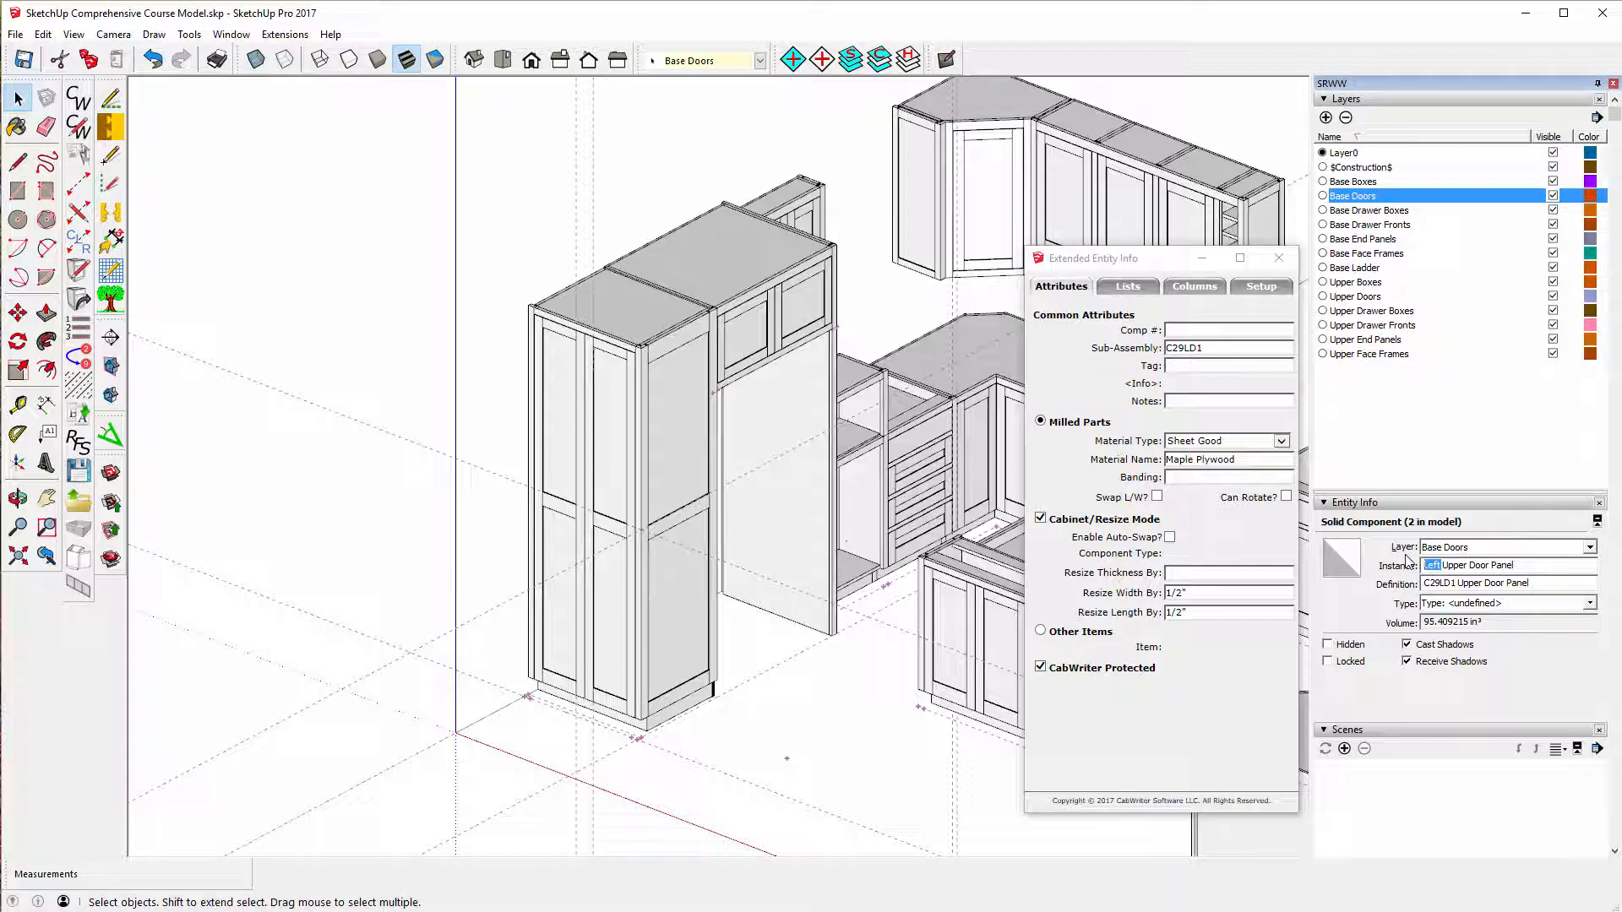
pyautogui.write('Right')
# - Rename the copied lower panel's instance as Left Lower Door Panel, leaving nothing selected
pyautogui.click(565, 617)
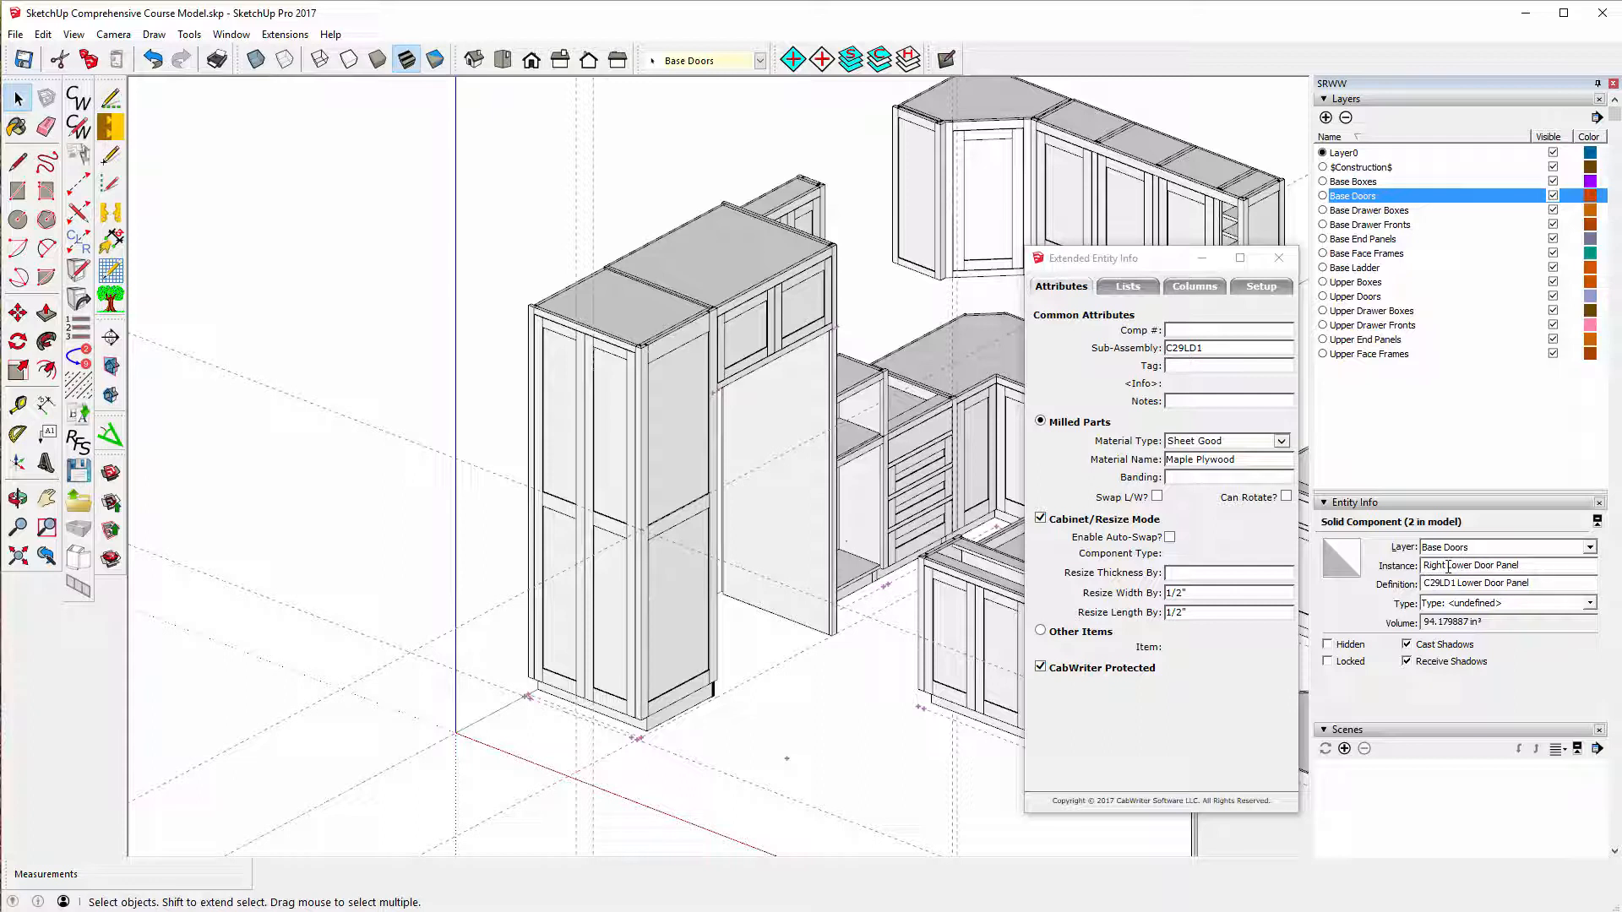
pyautogui.moveTo(1446, 564); pyautogui.dragTo(1408, 568)
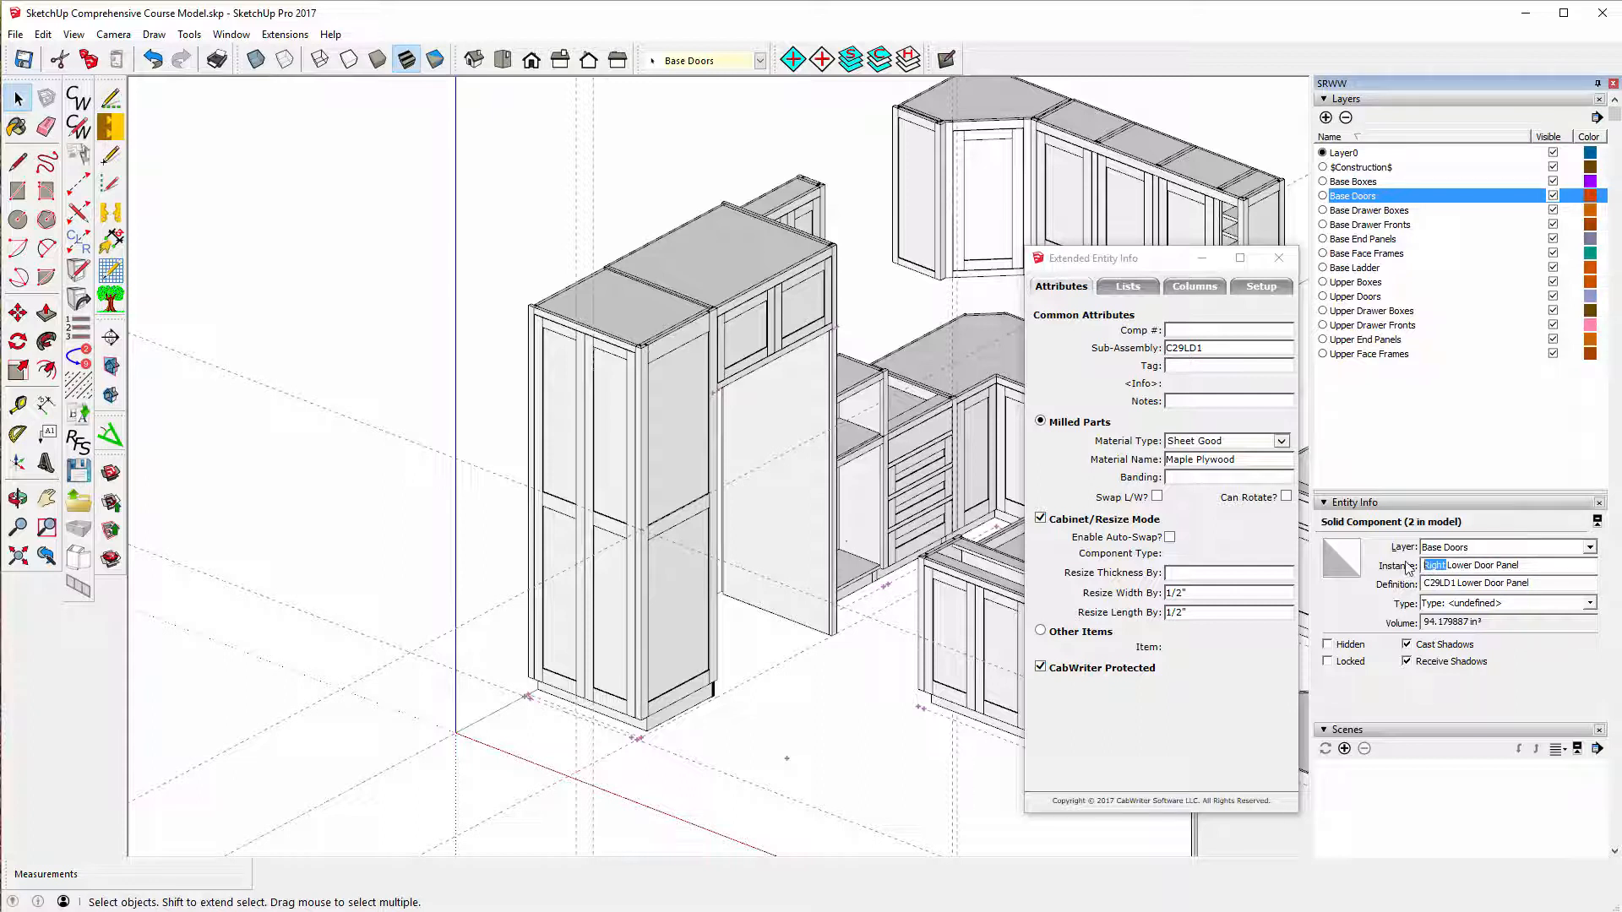
pyautogui.write('Left')
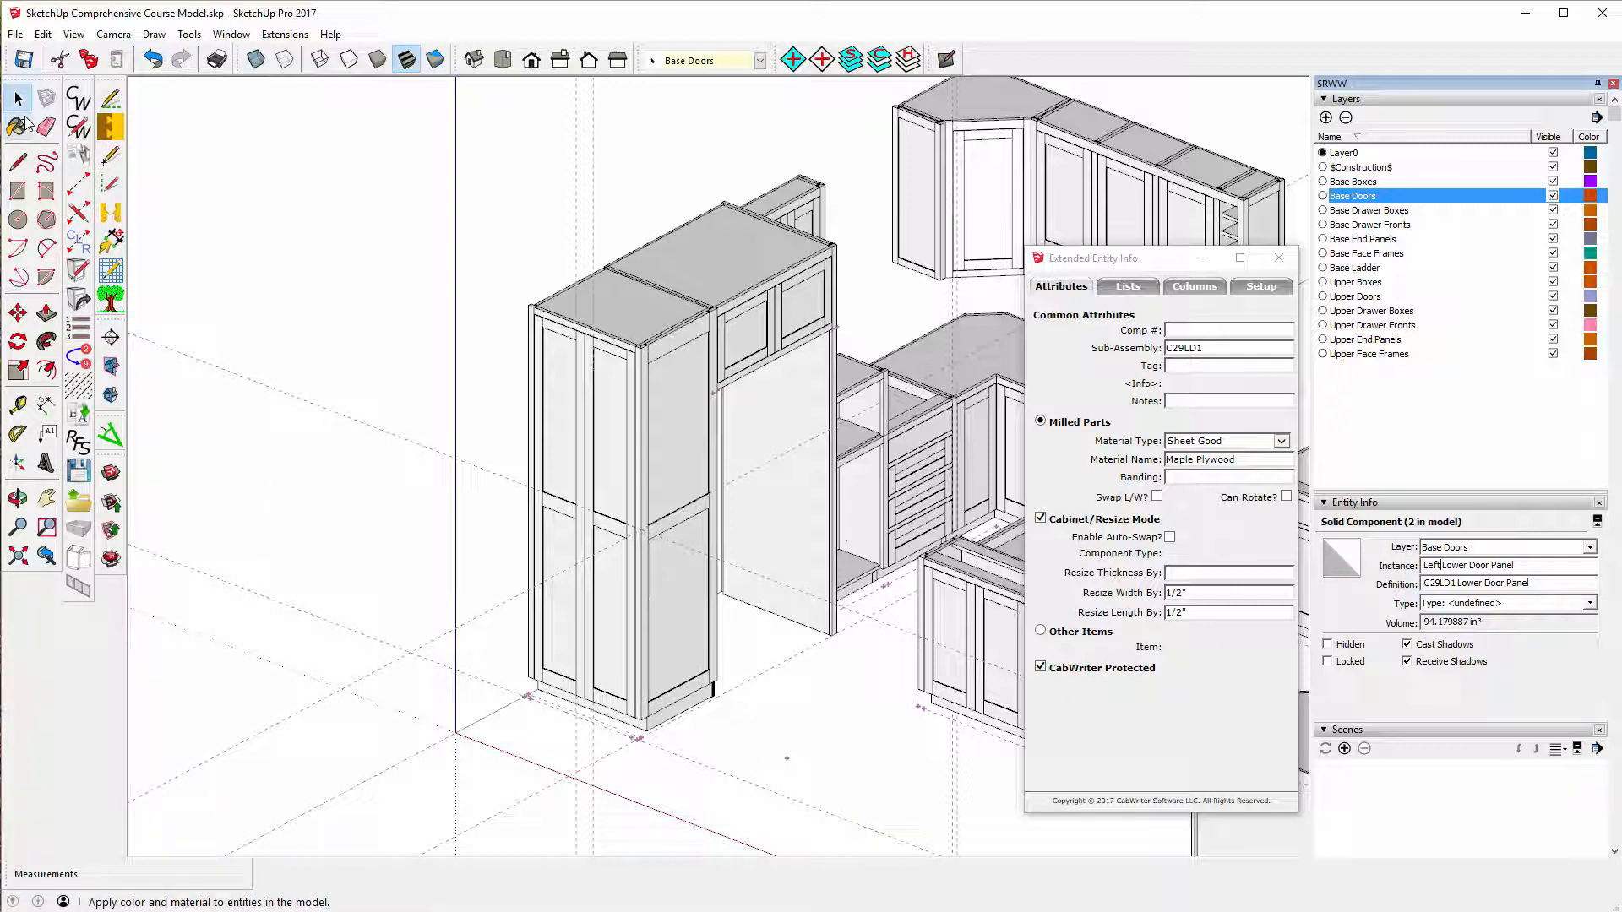
pyautogui.click(328, 272)
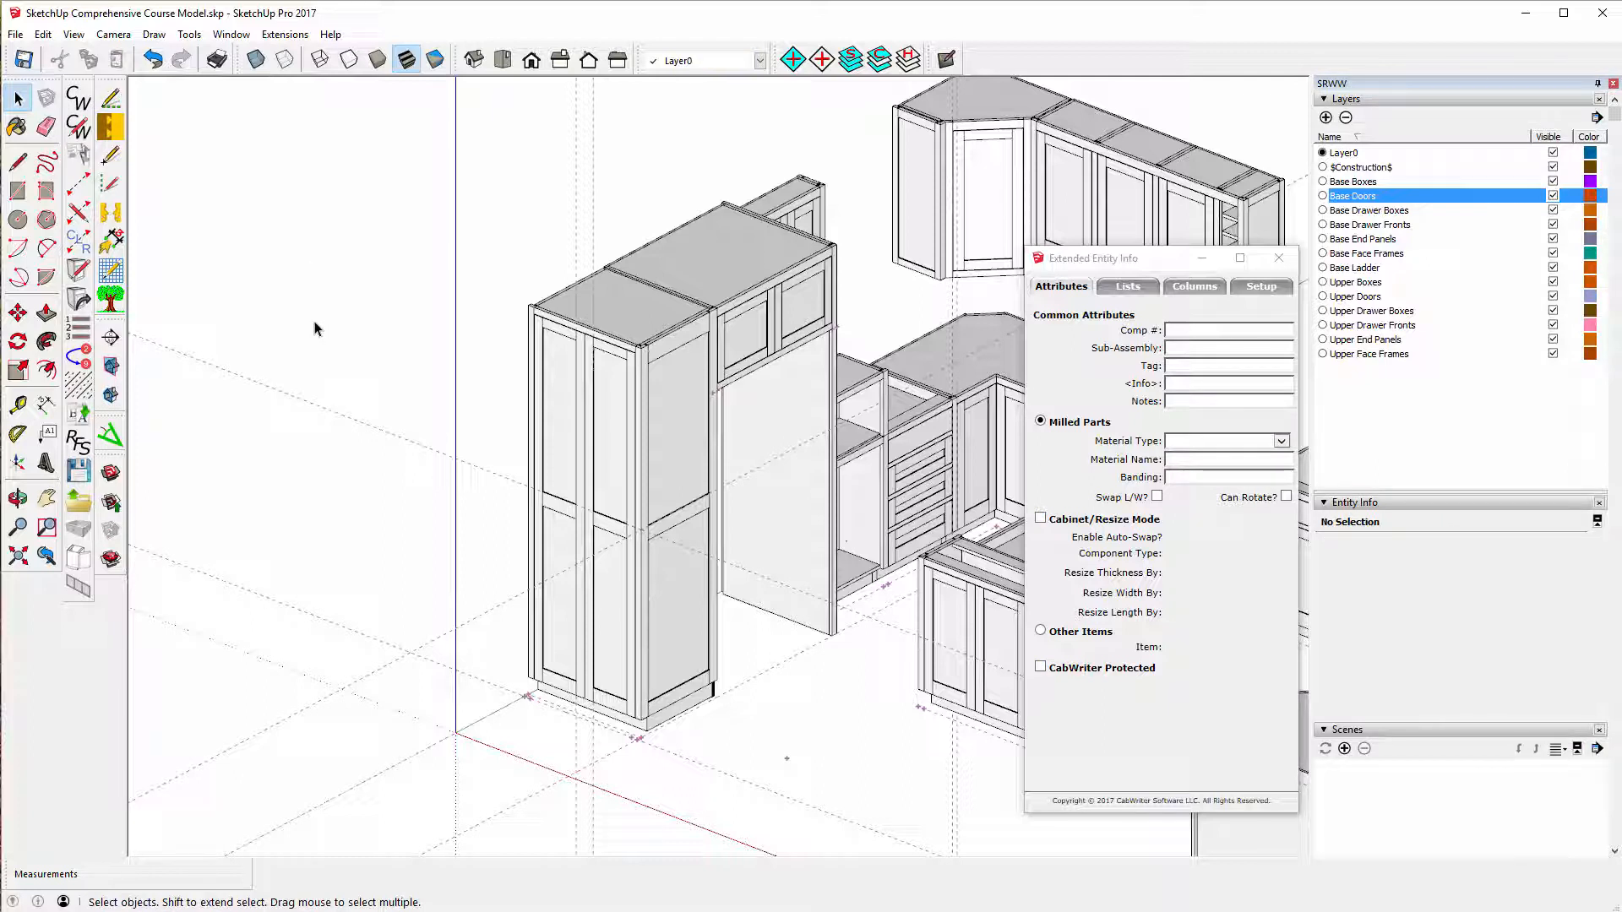
# - Undock the CabWriter toolbar and float it above the cabinets in the model view
pyautogui.scroll(-3, 270, 302)
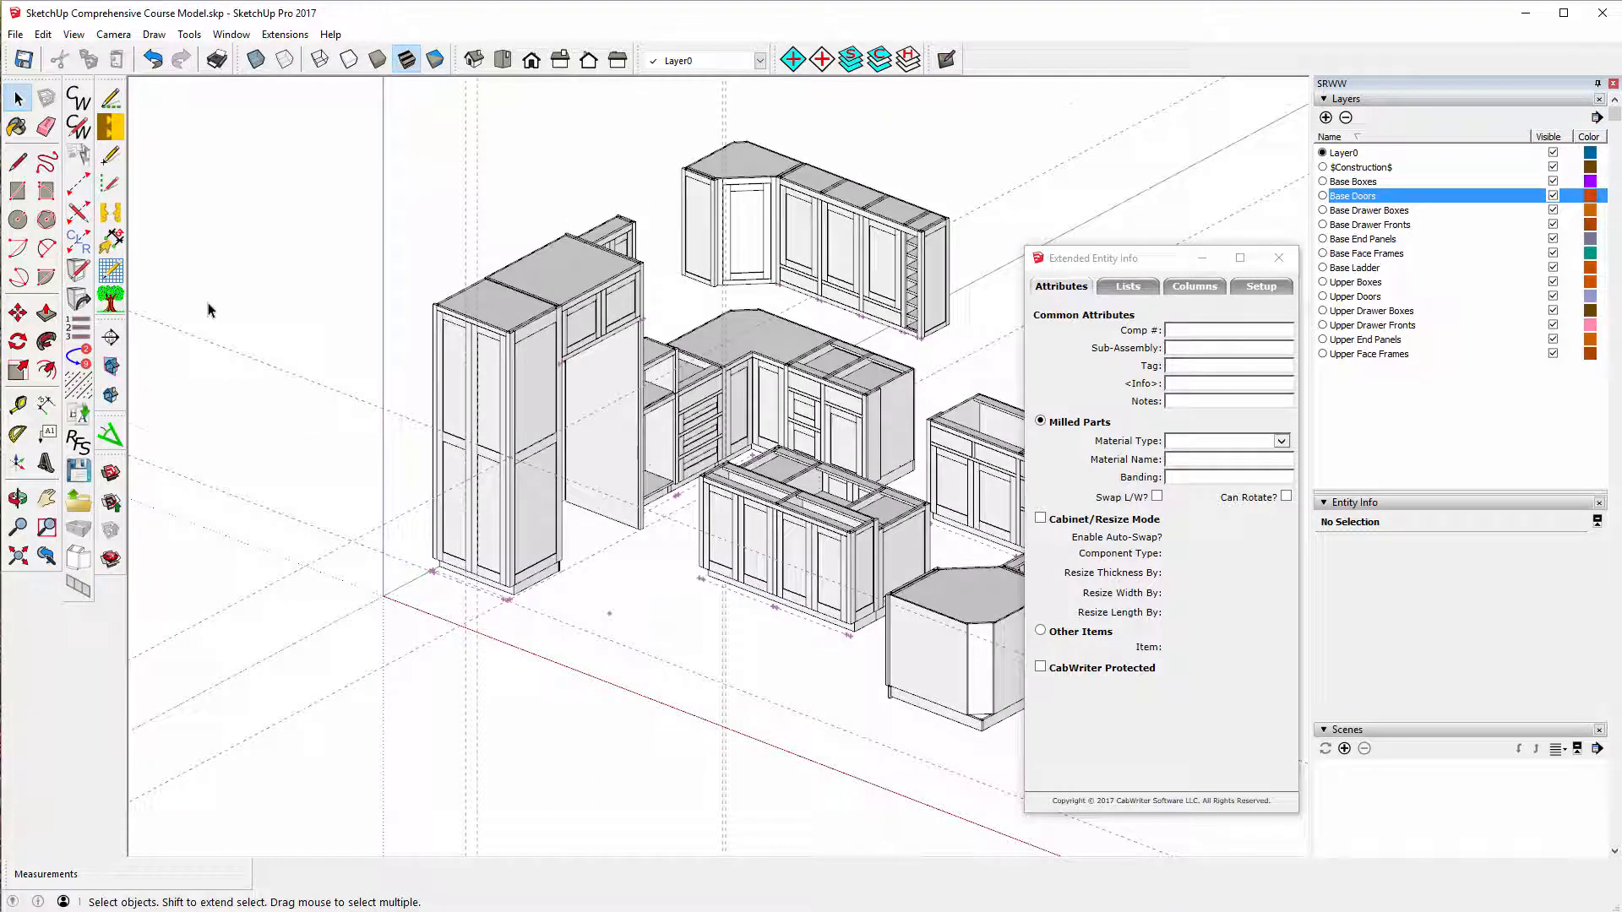
pyautogui.scroll(-1, 209, 311)
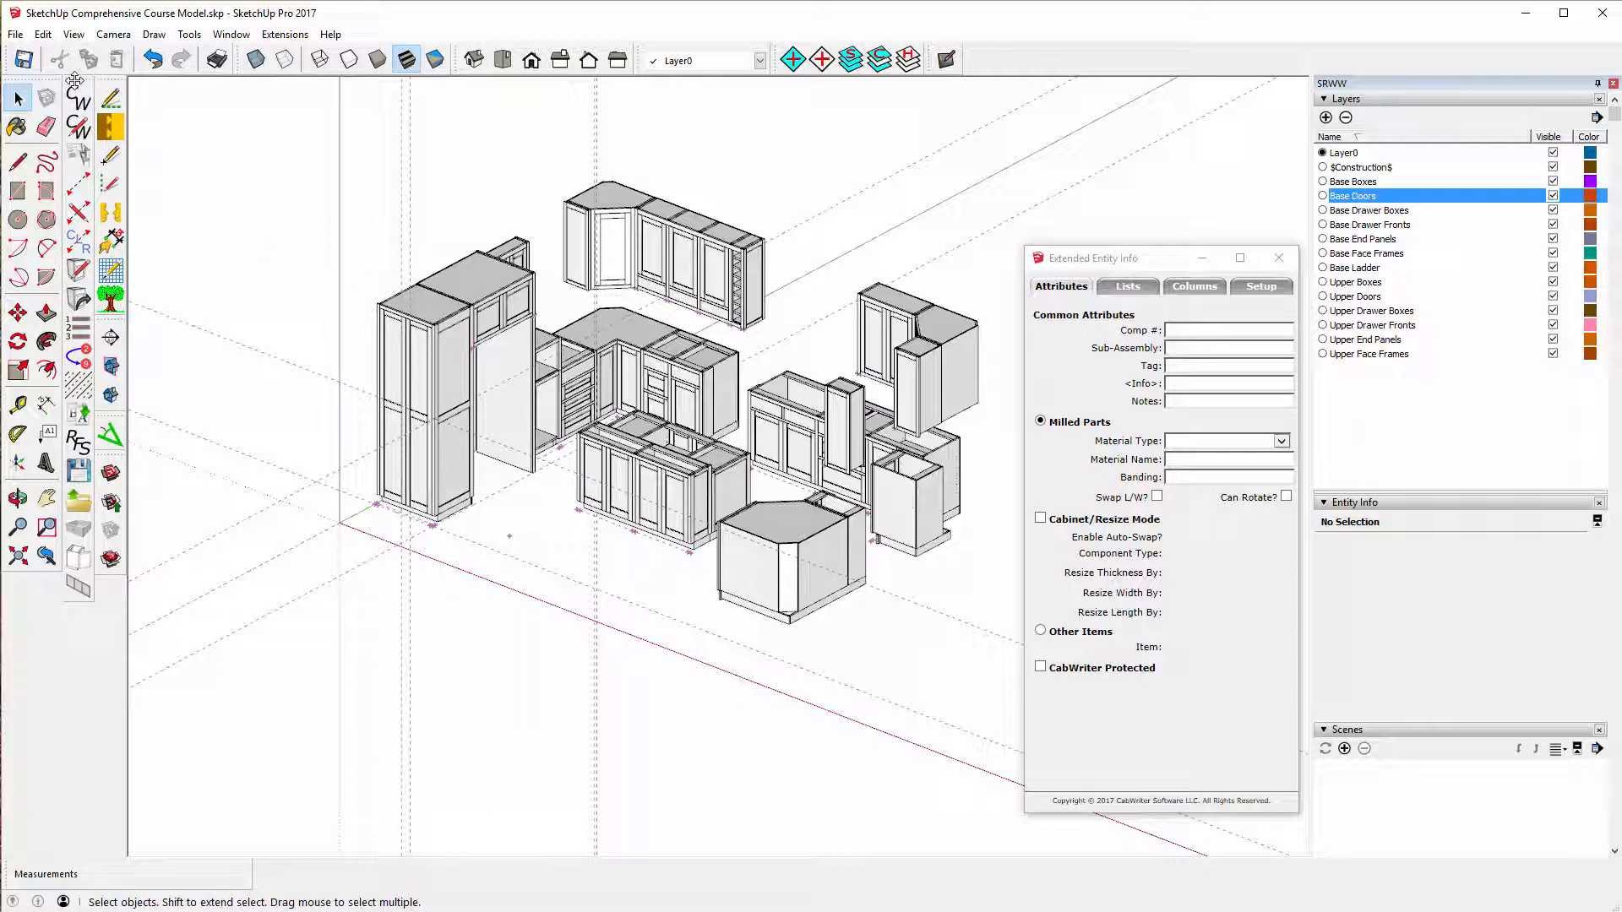
pyautogui.moveTo(74, 81); pyautogui.dragTo(245, 131)
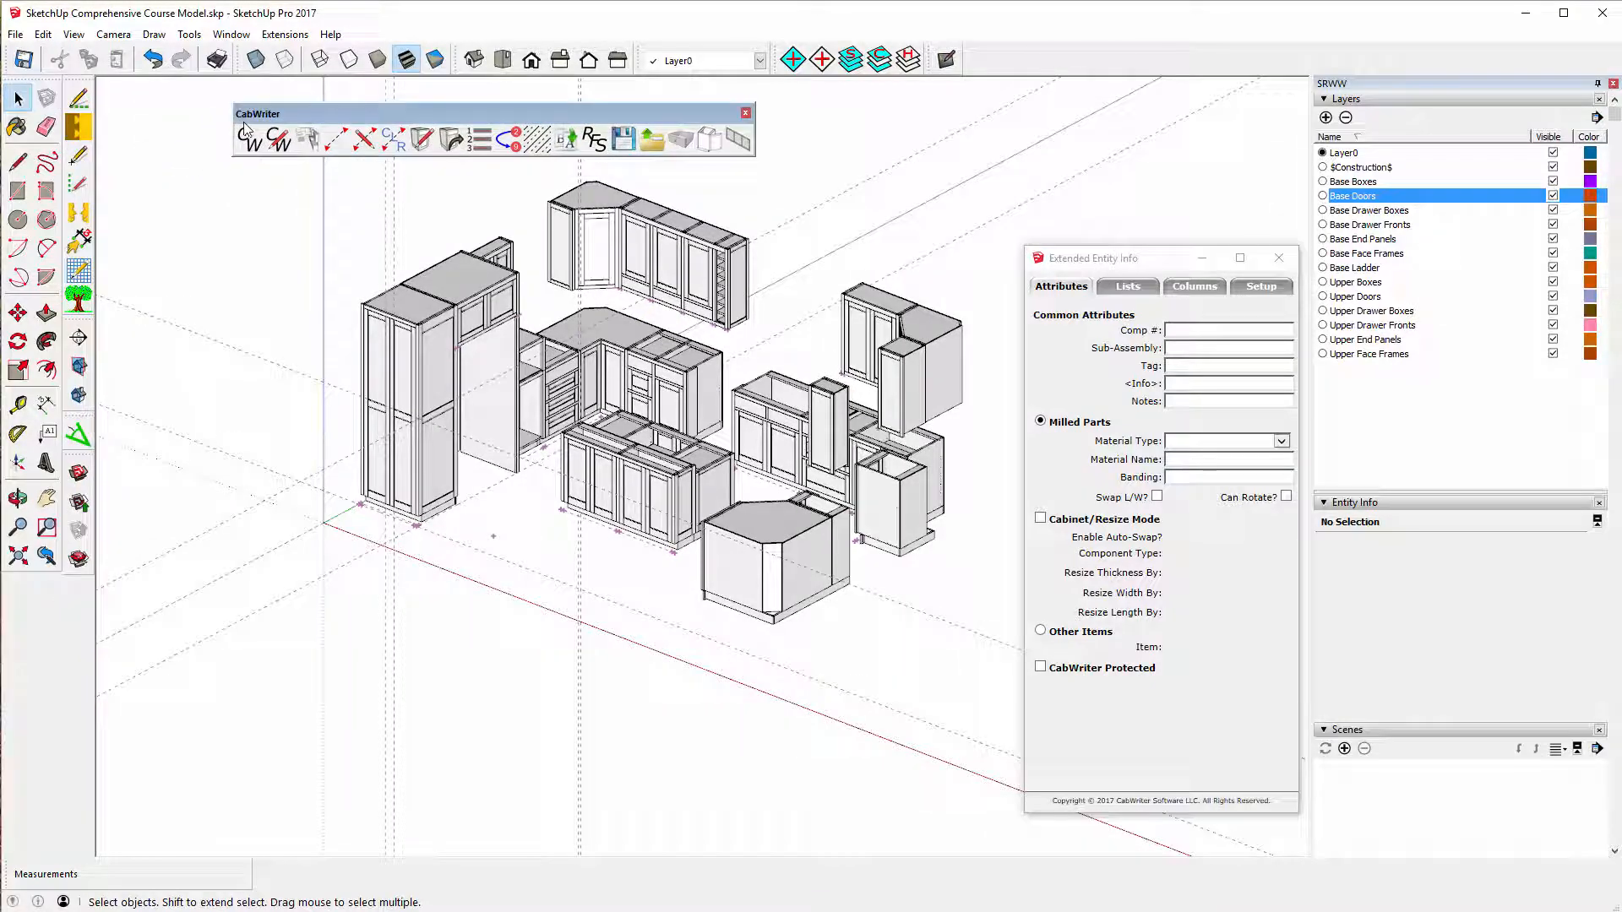